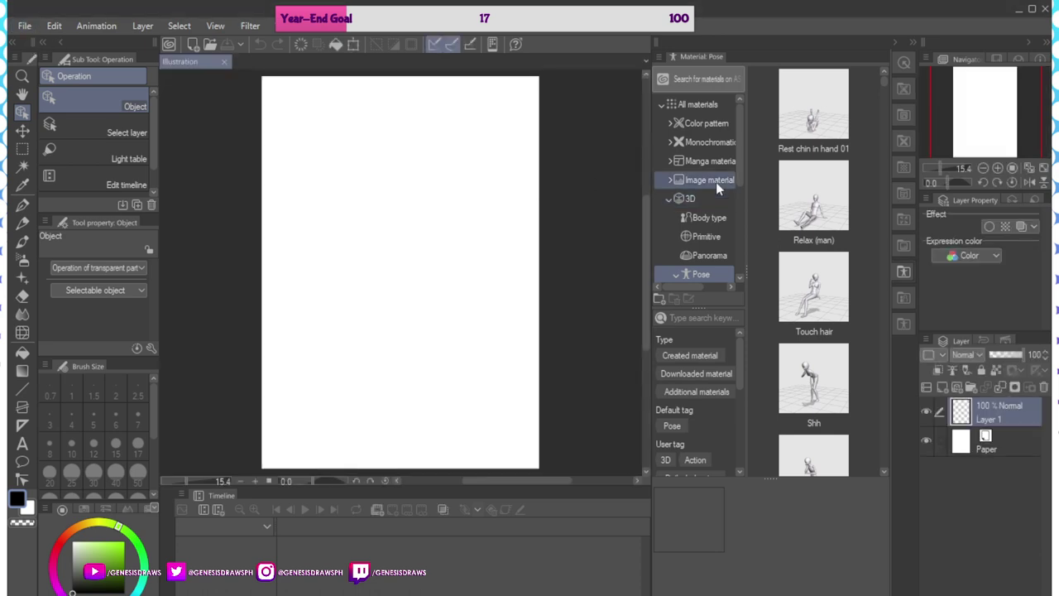
Open the Body type folder of the 3D materials
scroll(707, 157, "down", 3)
left_click(711, 190)
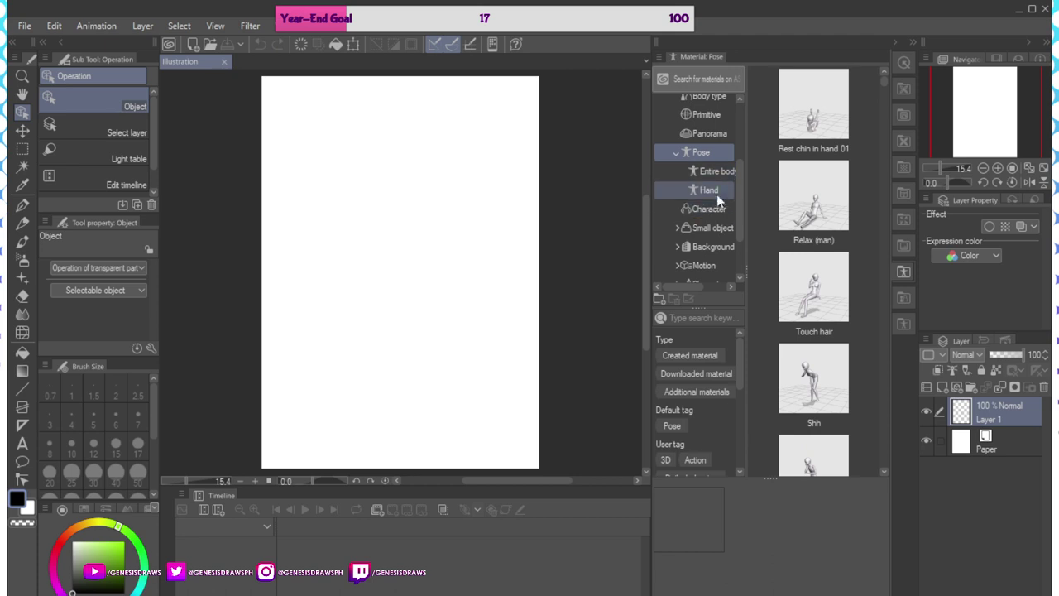
left_click(715, 207)
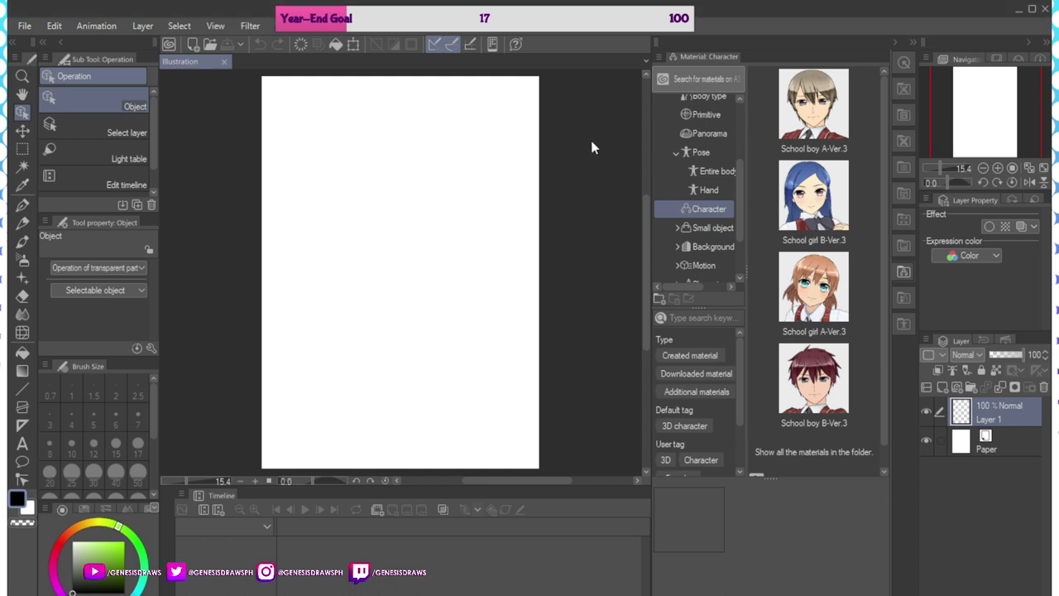
left_click(721, 193)
left_click(717, 169)
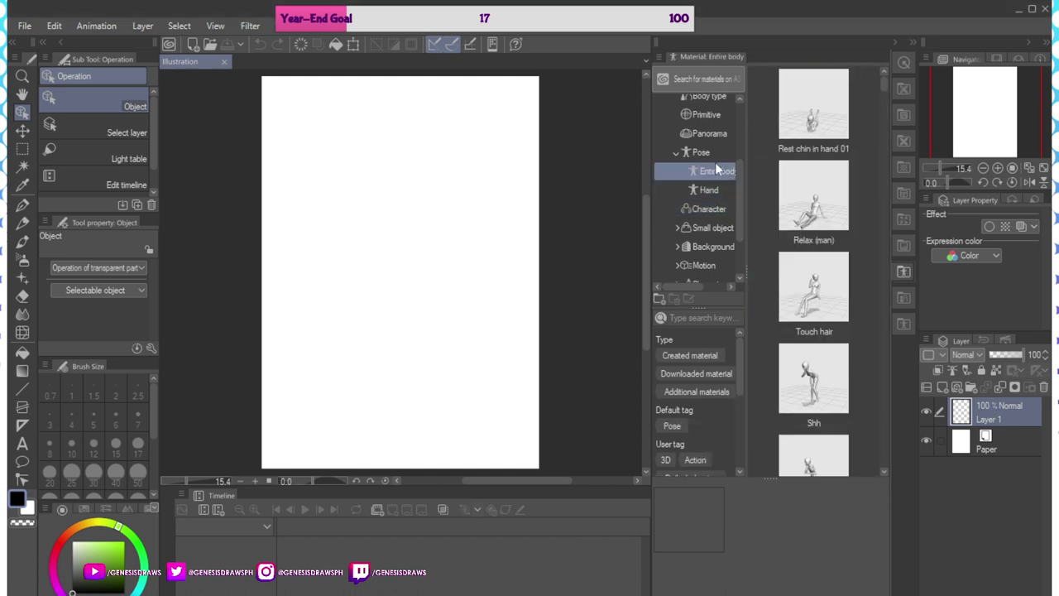
left_click(710, 133)
scroll(709, 132, "up", 1)
left_click(707, 130)
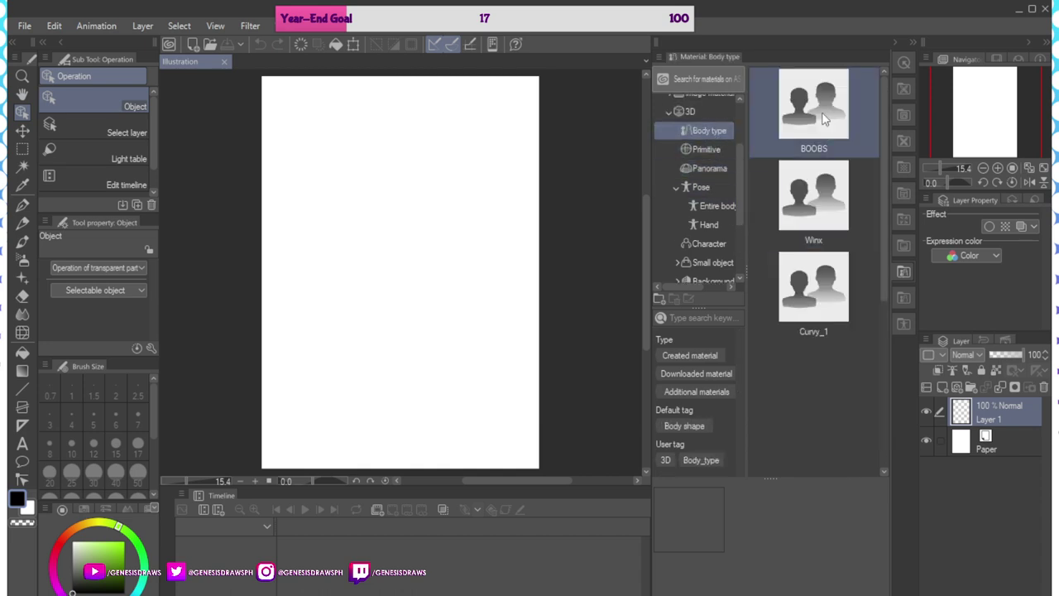
Add the Winx and 3D drawing figure-Ver.2 (Male) materials to the canvas, standing the male figure beside the Winx figure
scroll(829, 243, "down", 1)
left_click_drag(812, 124, 617, 148)
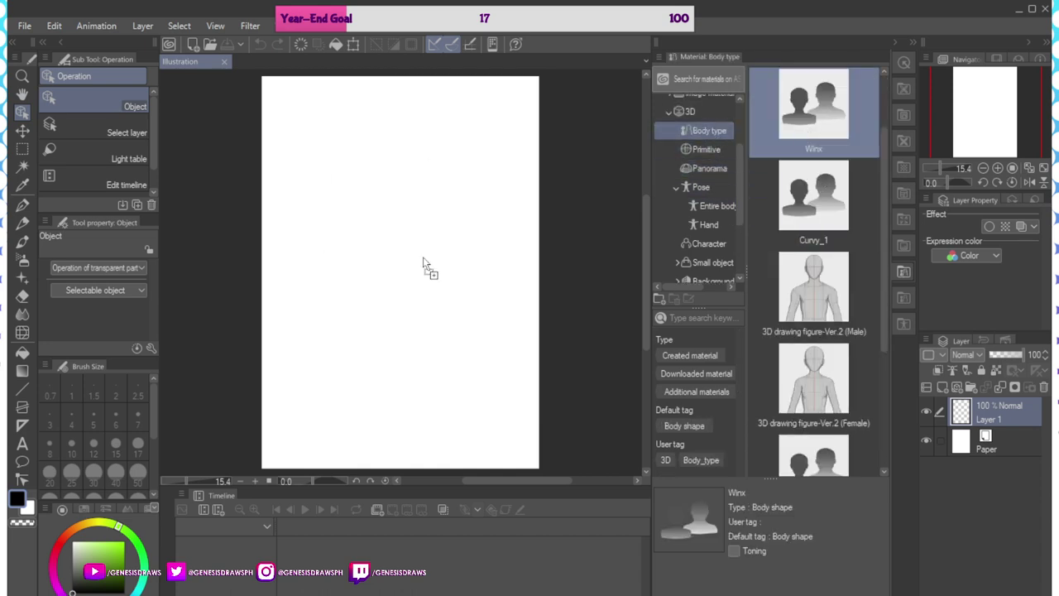
mouse_move(808, 280)
left_mouse_down()
mouse_move(818, 288)
mouse_move(394, 218)
left_mouse_up()
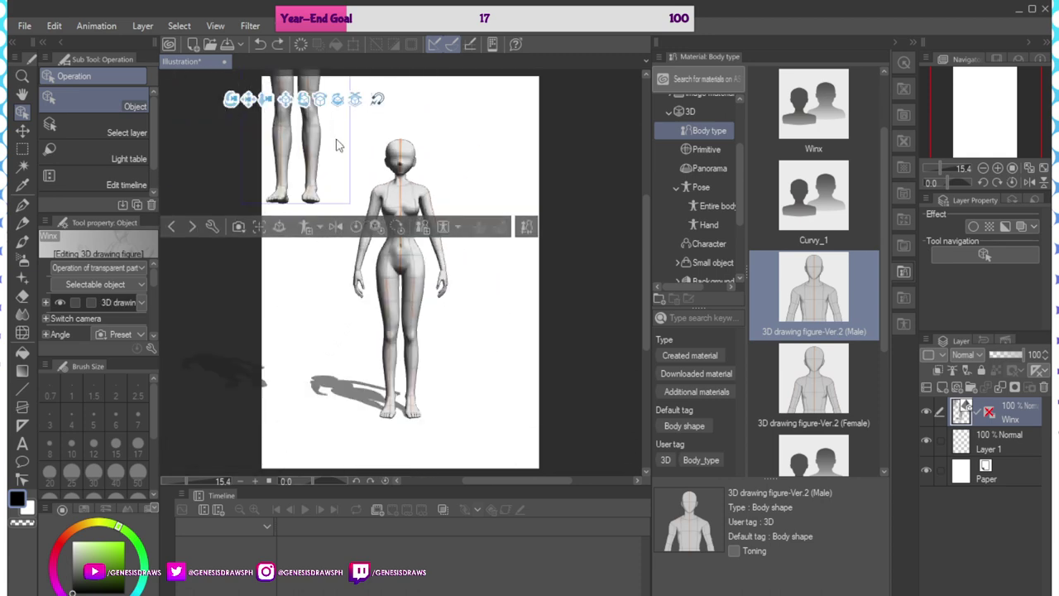
left_click_drag(288, 102, 331, 307)
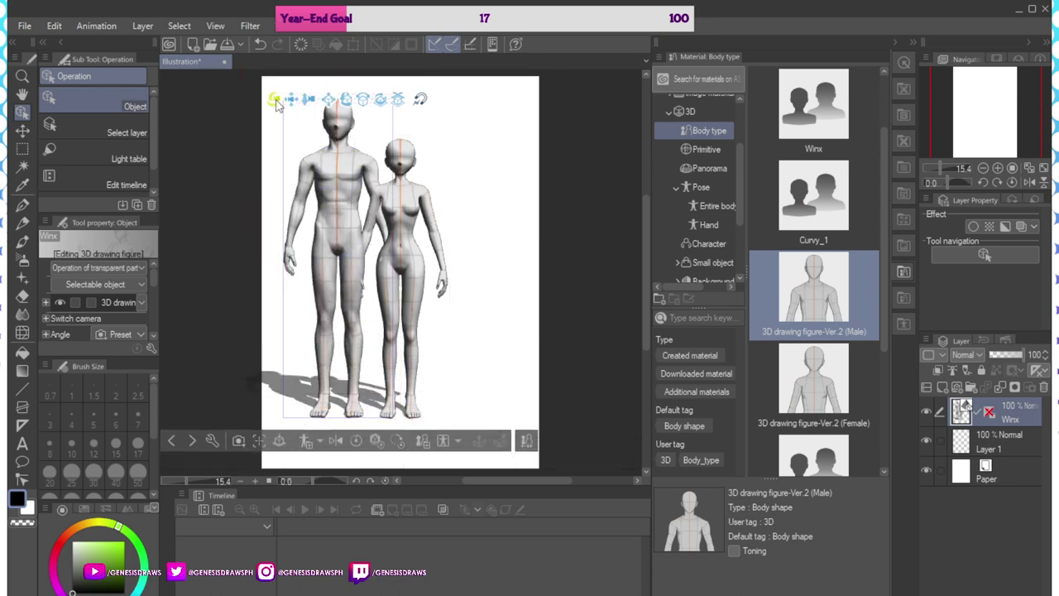
Scale the Winx figure up slightly
left_click_drag(276, 101, 294, 110)
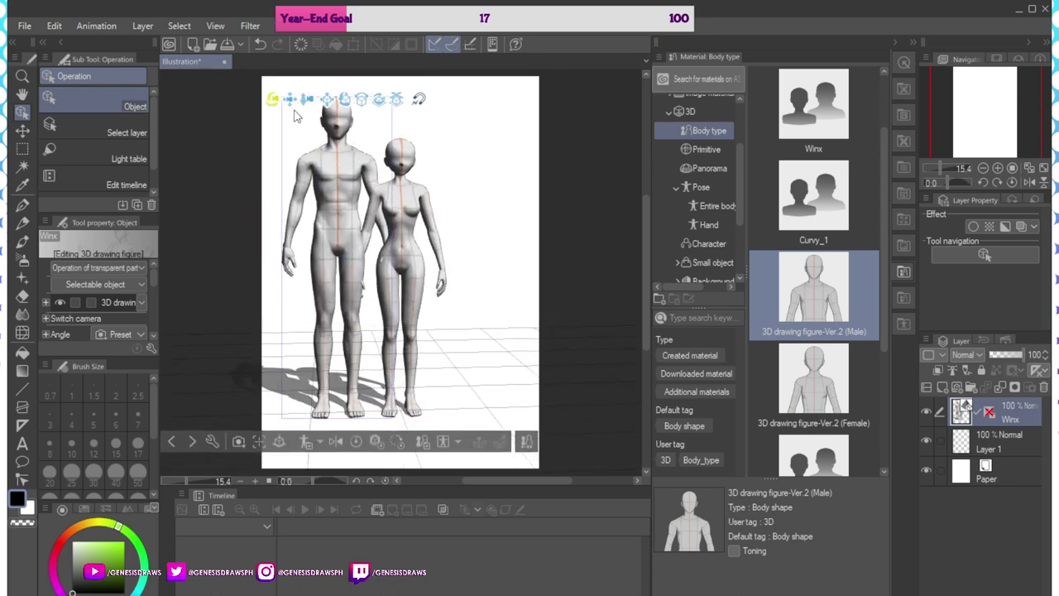
left_click(414, 194)
mouse_move(479, 332)
left_mouse_down()
mouse_move(500, 317)
mouse_move(479, 329)
left_mouse_up()
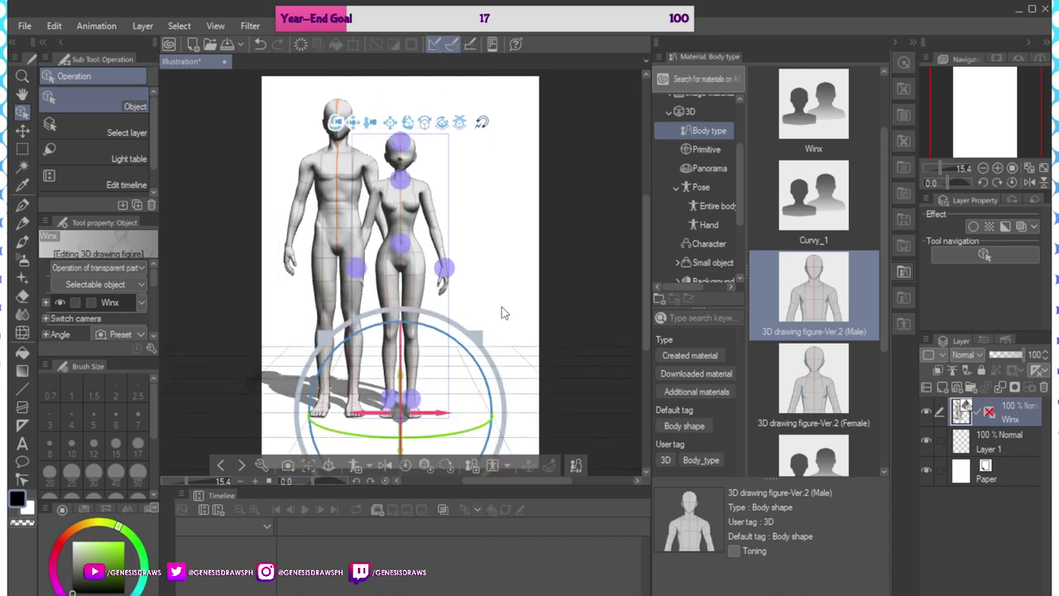
left_click(501, 311)
Turn the male figure slightly about its vertical axis toward the Winx figure
left_click(324, 180)
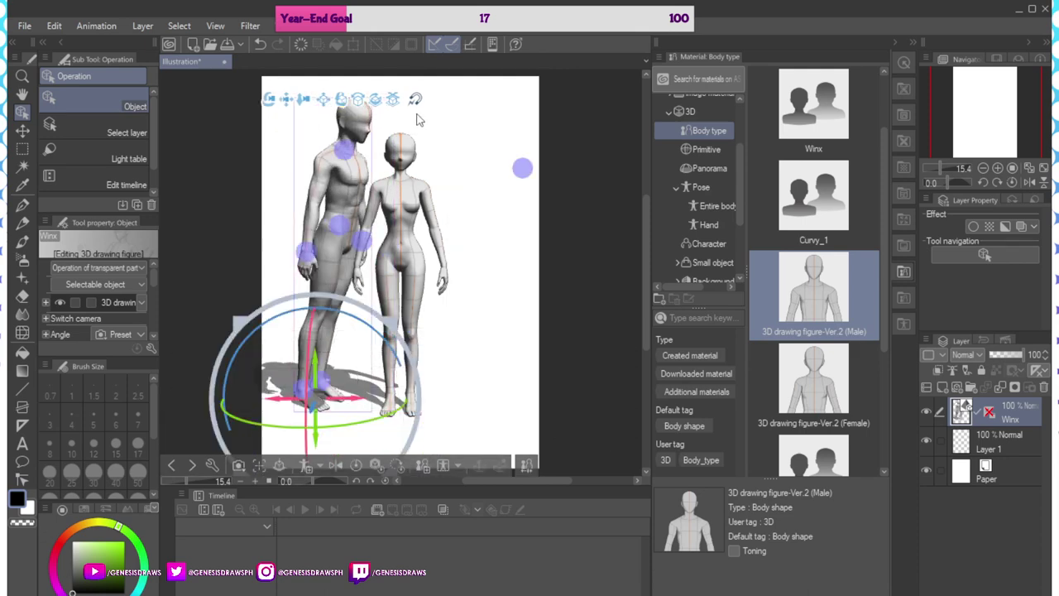
left_click_drag(346, 102, 443, 118)
key("ctrl+z")
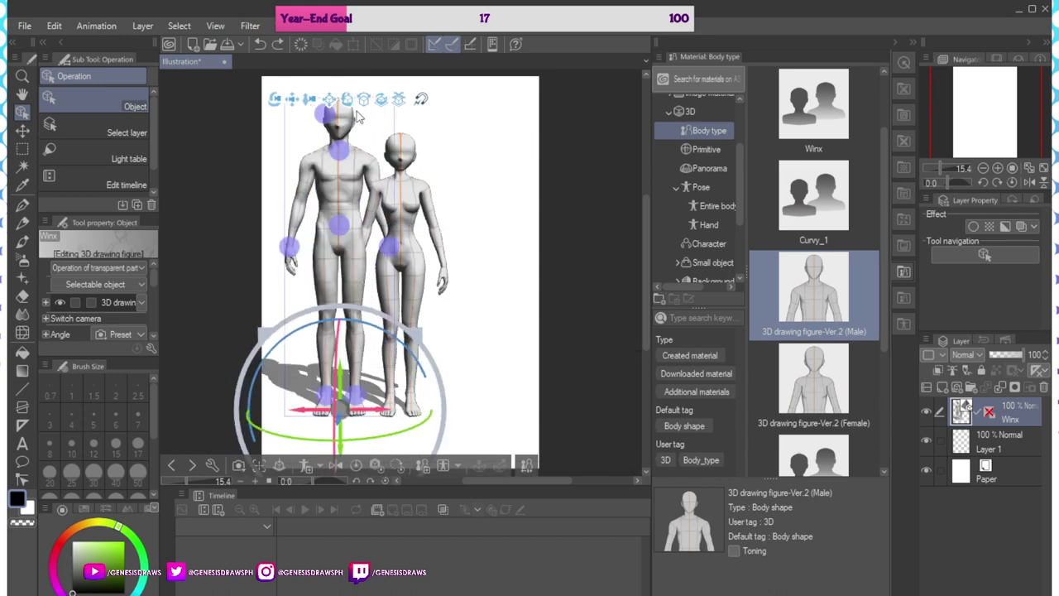
left_click_drag(378, 436, 536, 469)
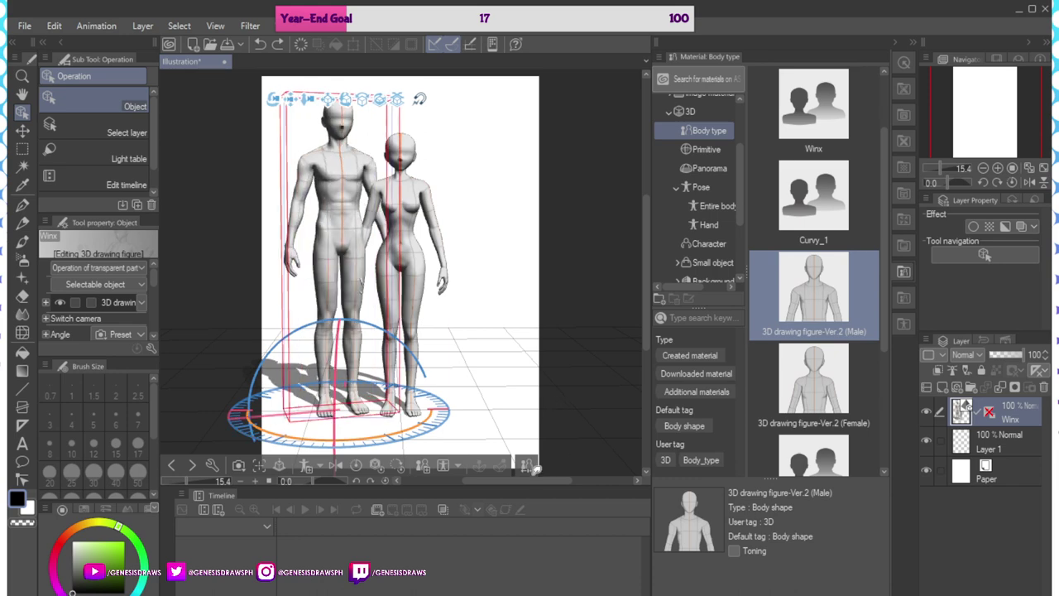
Twist the Winx figure's upper body at the waist toward the male figure
left_click(399, 197)
left_click(399, 197)
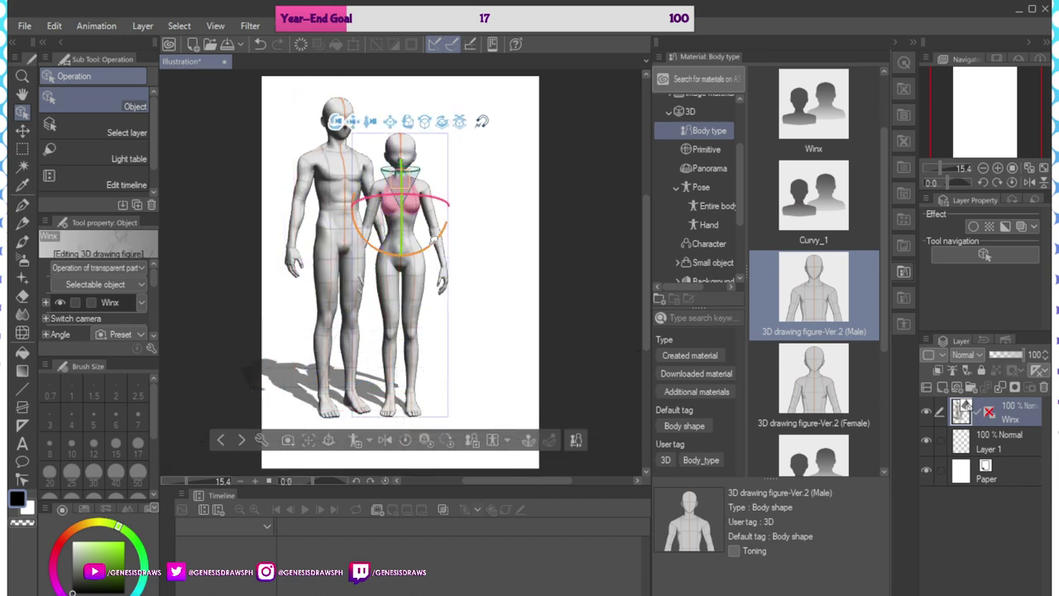
left_click(403, 239)
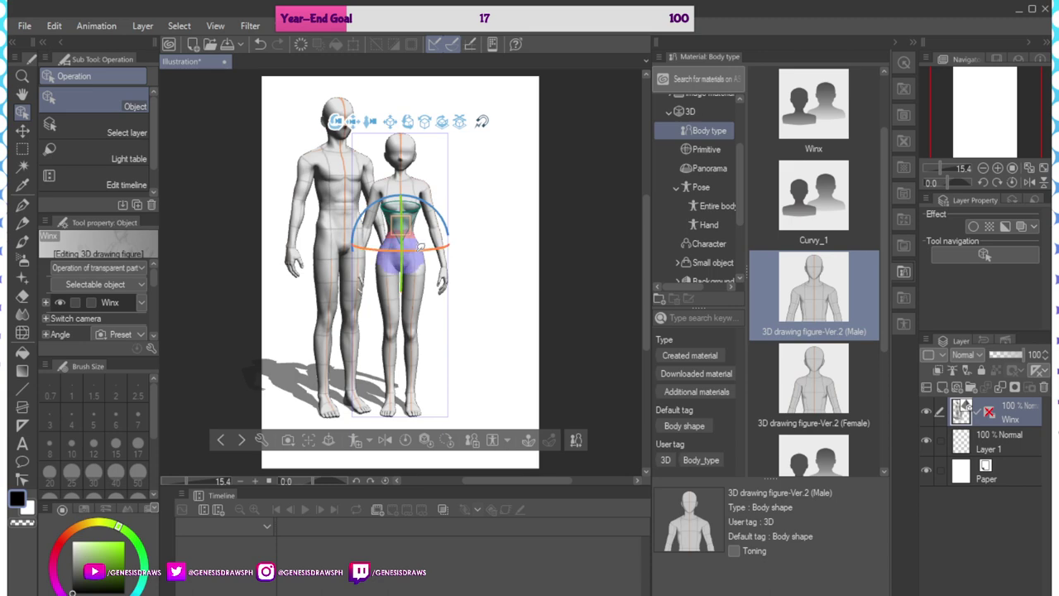
left_click_drag(419, 248, 385, 255)
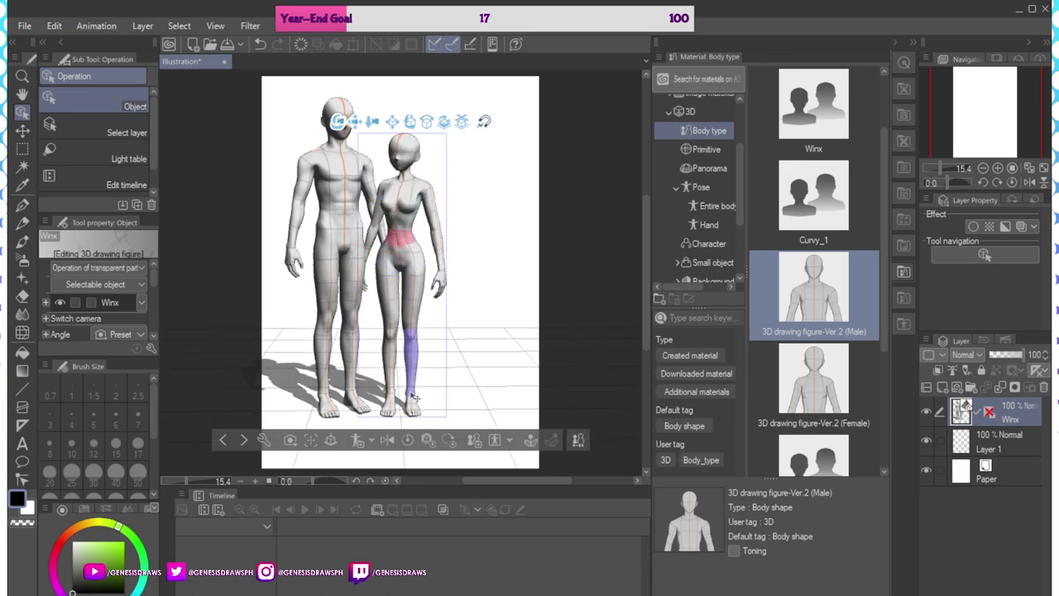
Lift one leg of the Winx figure with the knee bent and turn the whole figure to face the male figure
left_click_drag(411, 368, 398, 351)
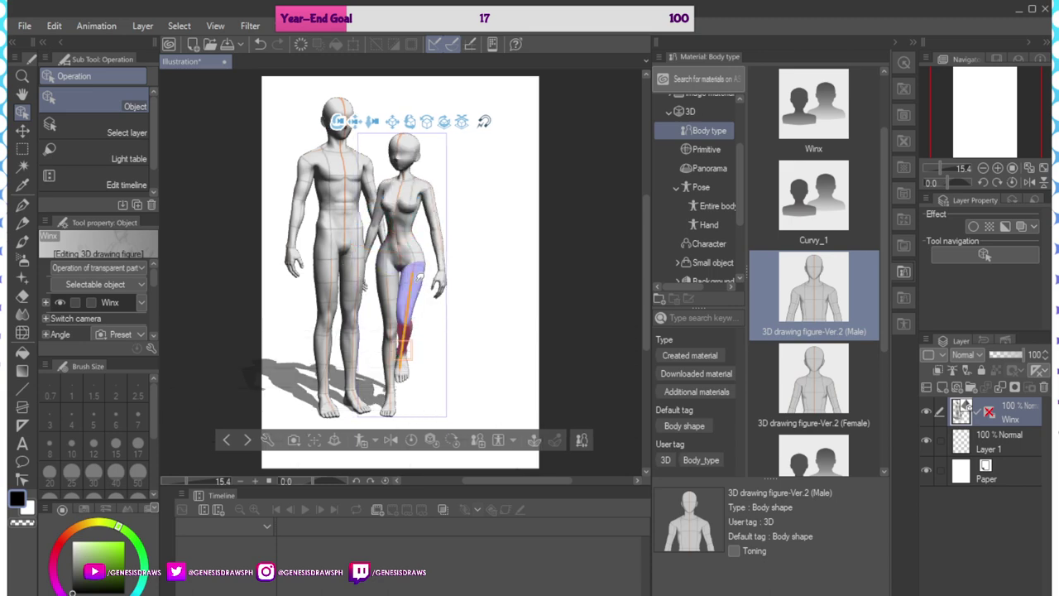
left_click(418, 291)
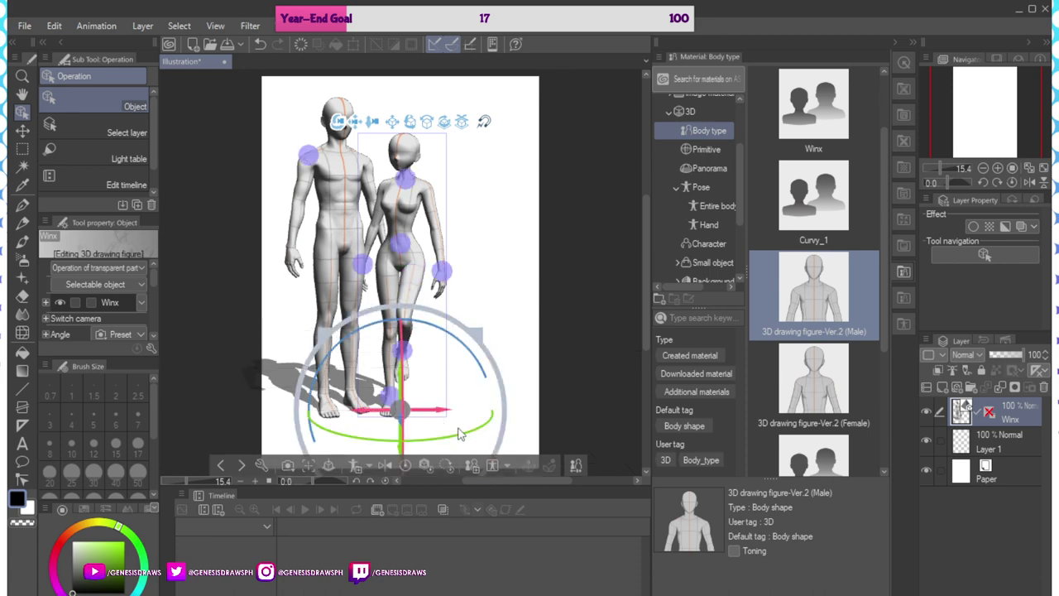
left_click_drag(460, 430, 402, 433)
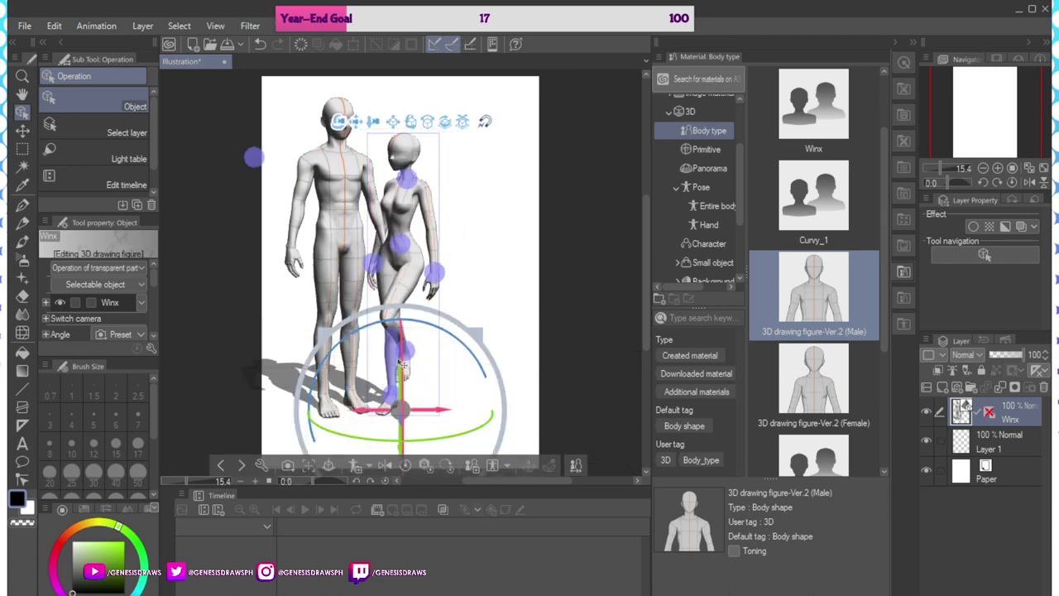
left_click_drag(404, 359, 407, 361)
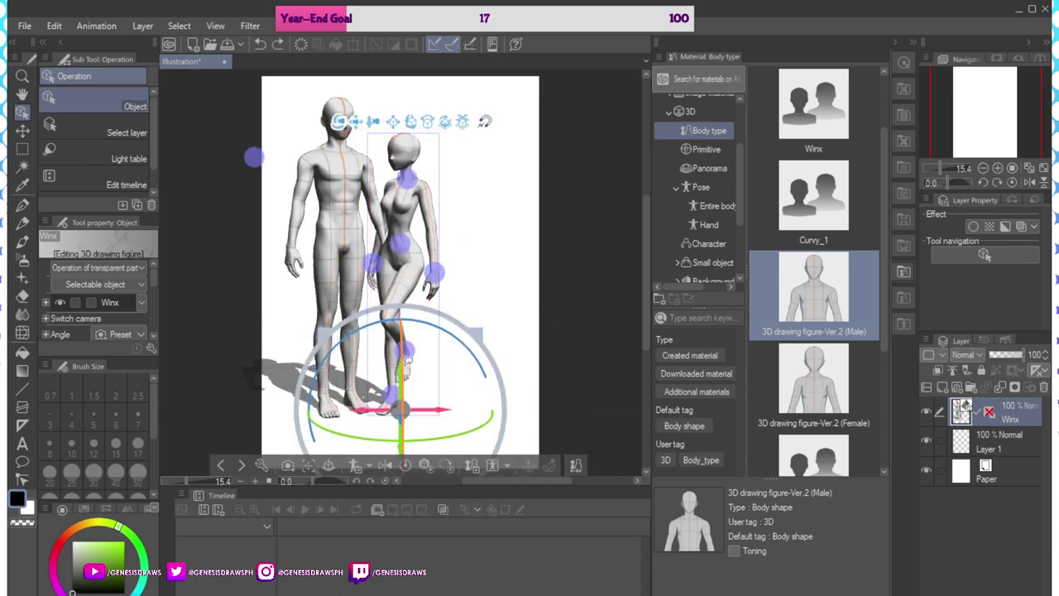
key("ctrl+z")
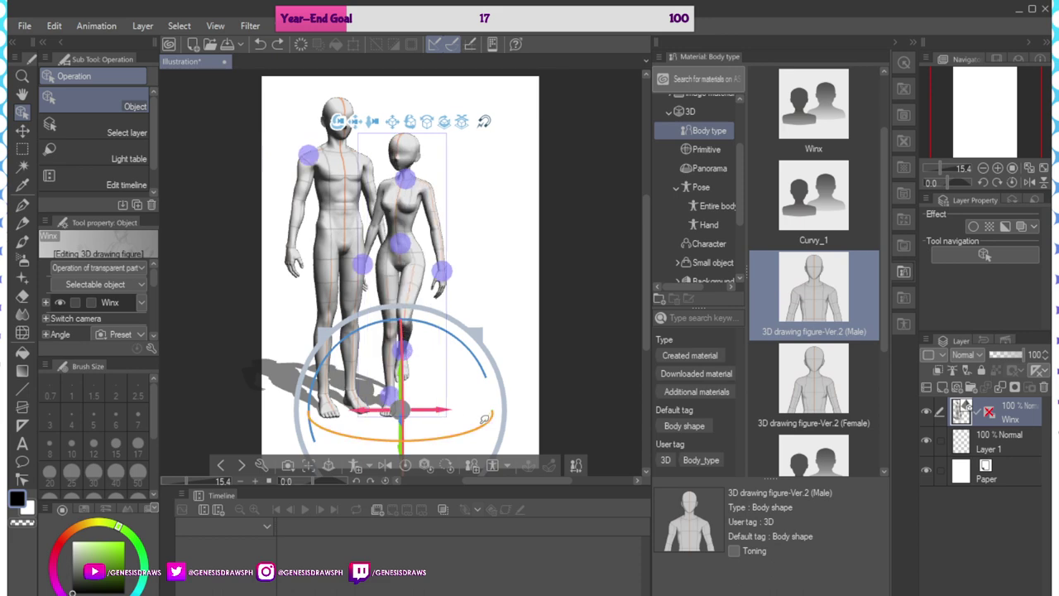
left_click_drag(484, 420, 415, 426)
Tilt the foot of the Winx figure's raised leg
left_click(411, 353)
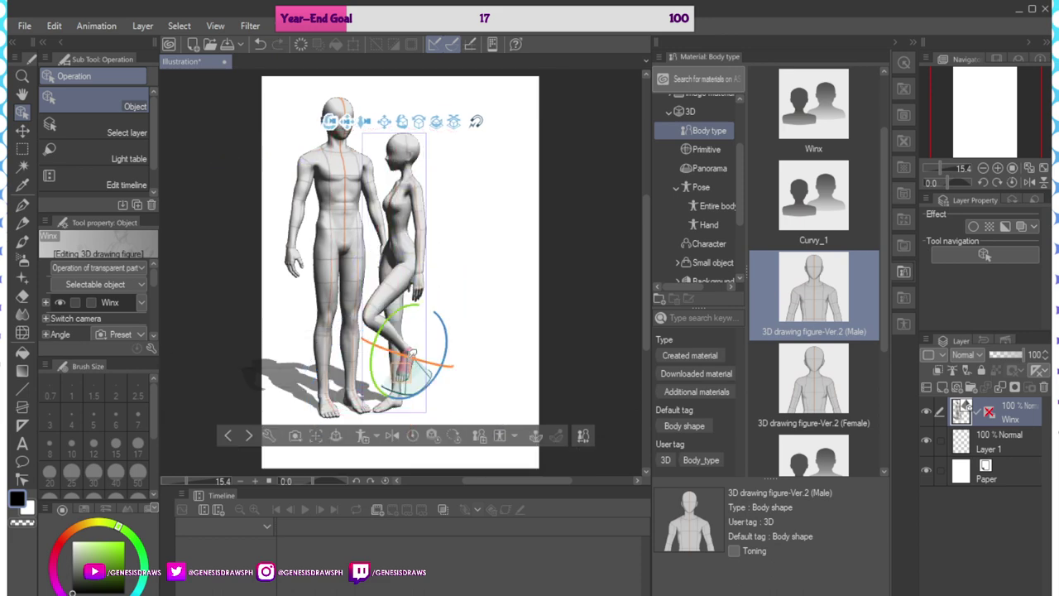
left_click(416, 359)
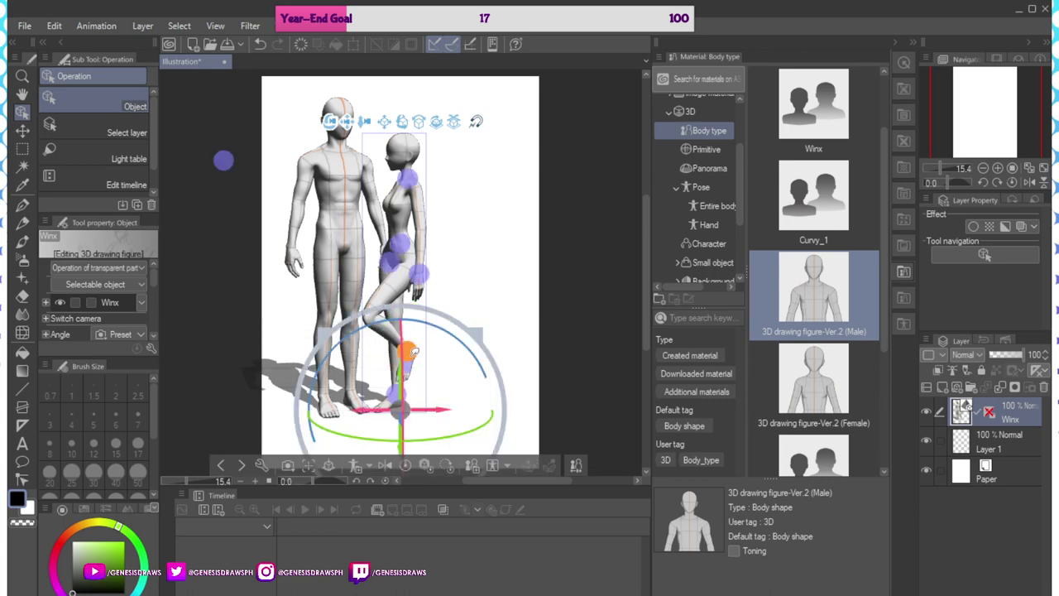
left_click_drag(343, 333, 398, 392)
left_click(398, 388)
key("ctrl+z")
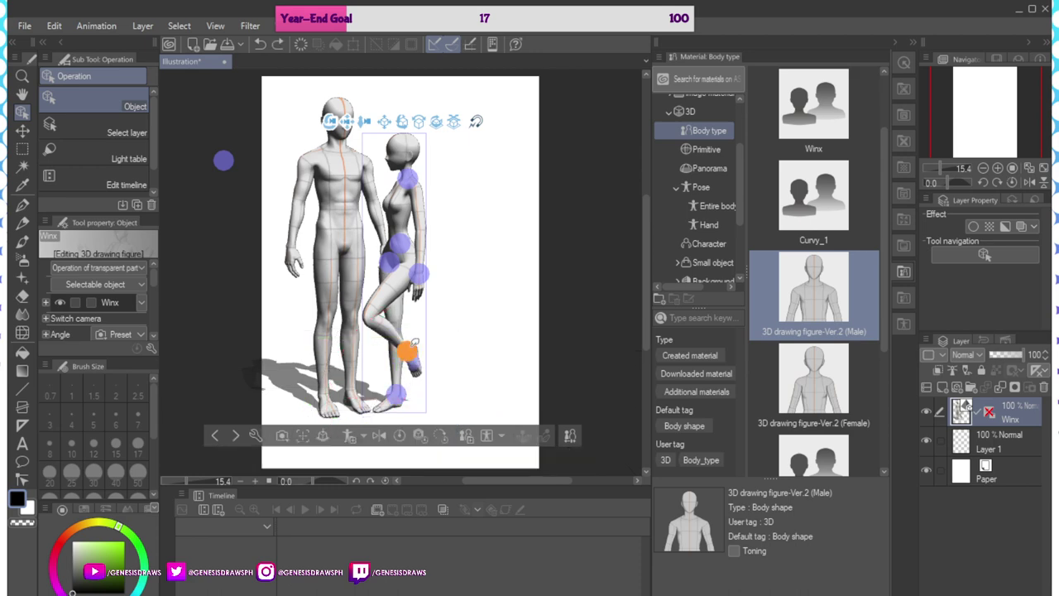
Raise the Winx figure's body slightly from the hips
left_click(404, 242)
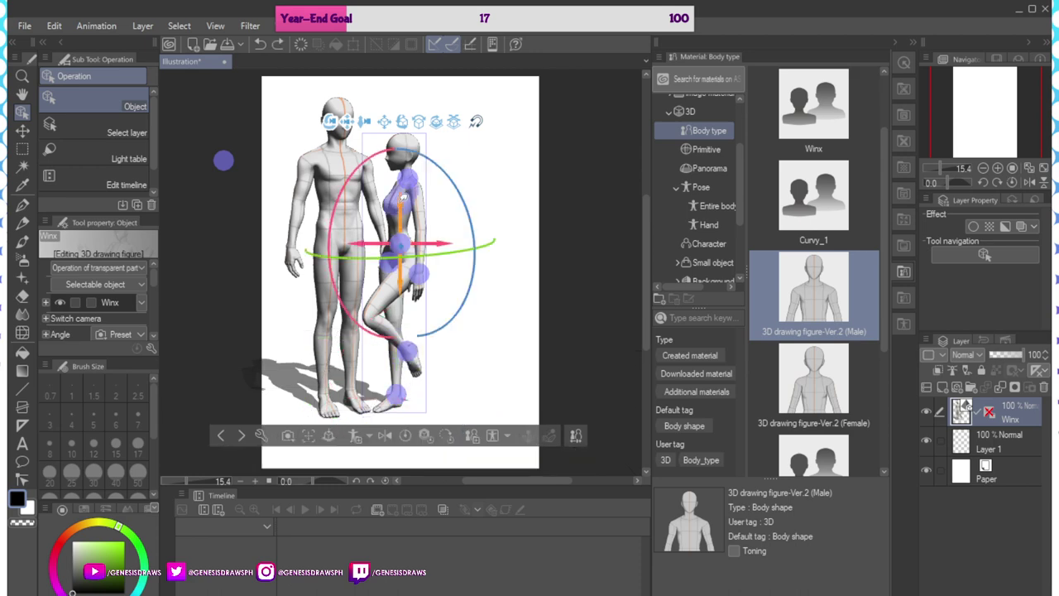
mouse_move(405, 196)
left_mouse_down()
mouse_move(407, 182)
mouse_move(406, 192)
left_mouse_up()
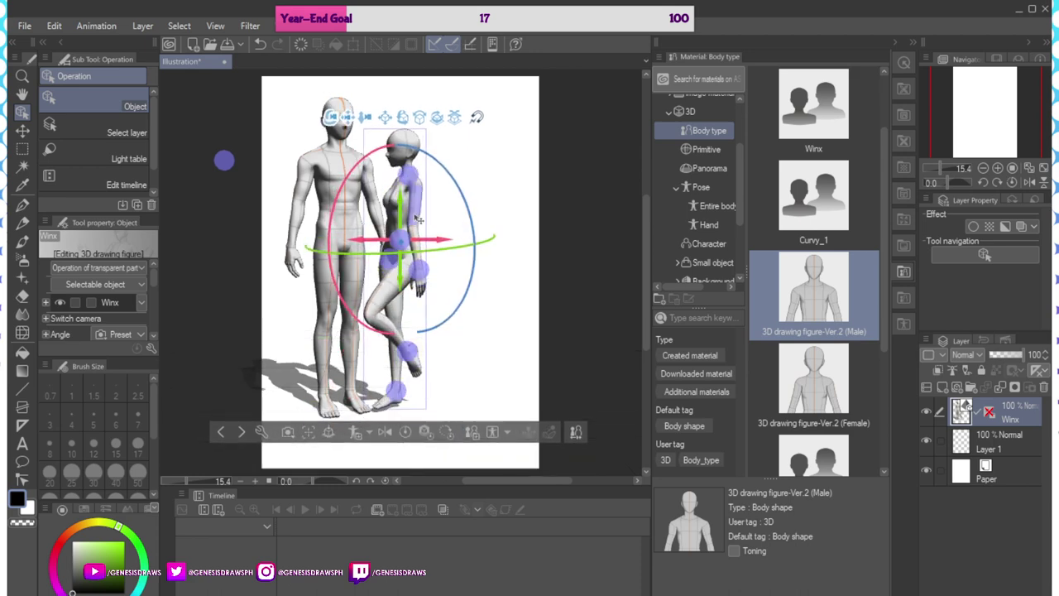
left_click(410, 213)
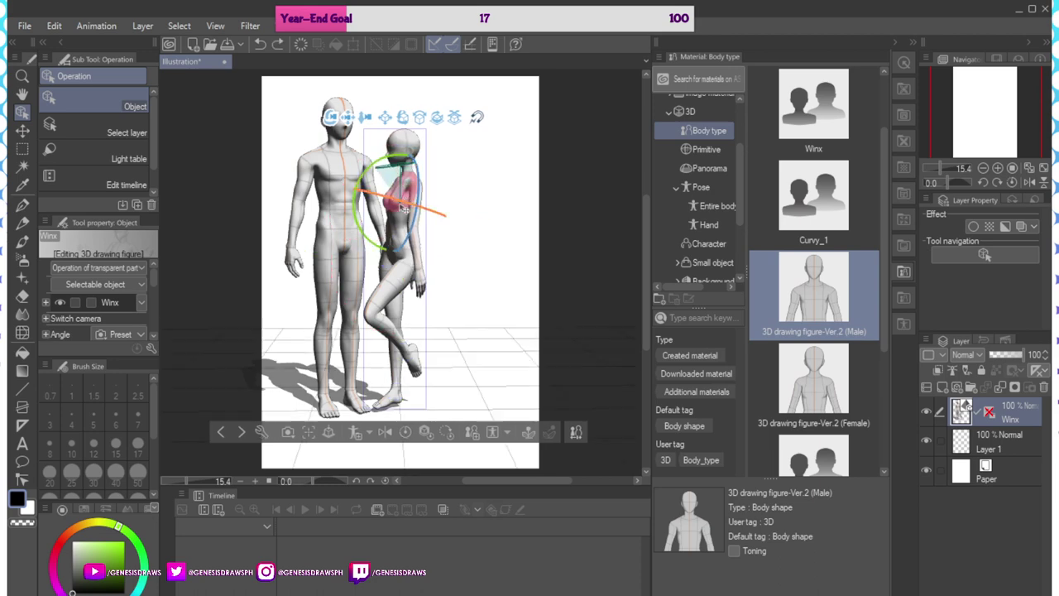
left_click(402, 231)
left_click(401, 237)
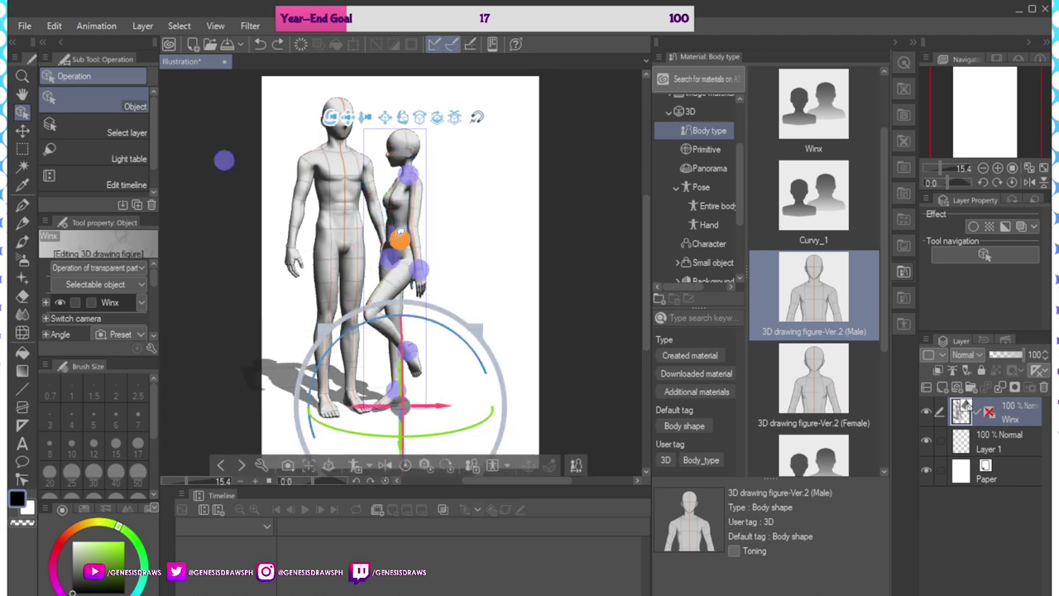
left_click(400, 239)
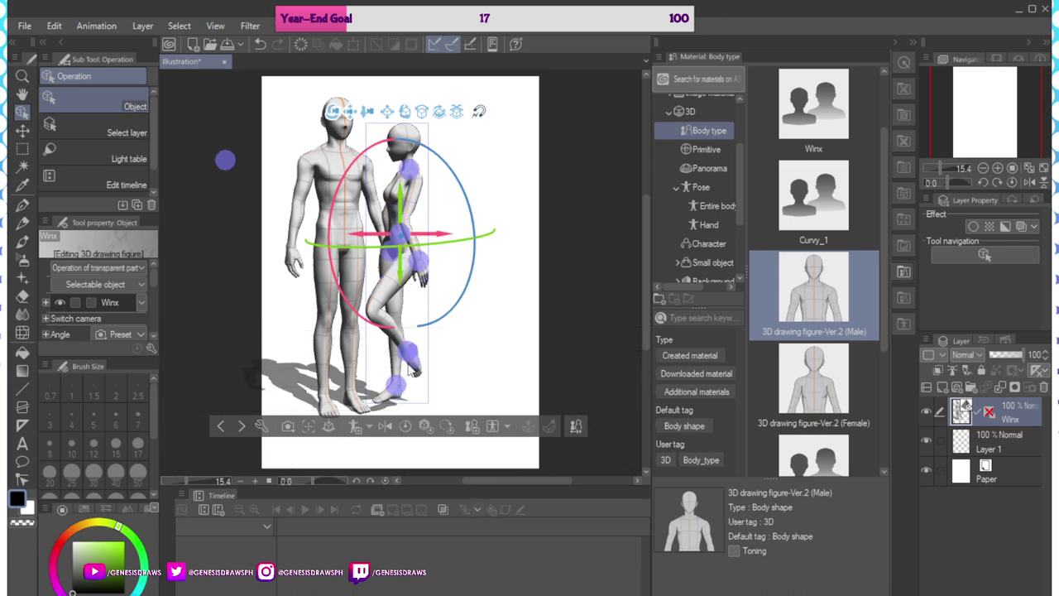
Extend the Winx figure's standing leg backward and point its foot down onto the toes
left_click(420, 380)
left_click_drag(420, 378, 444, 365)
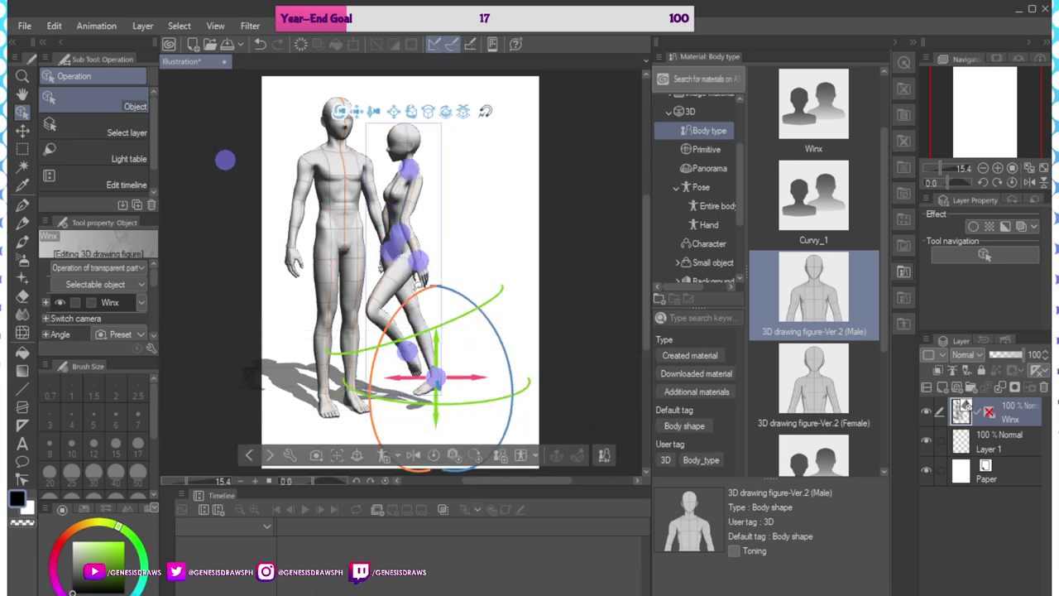
left_click_drag(414, 294, 367, 437)
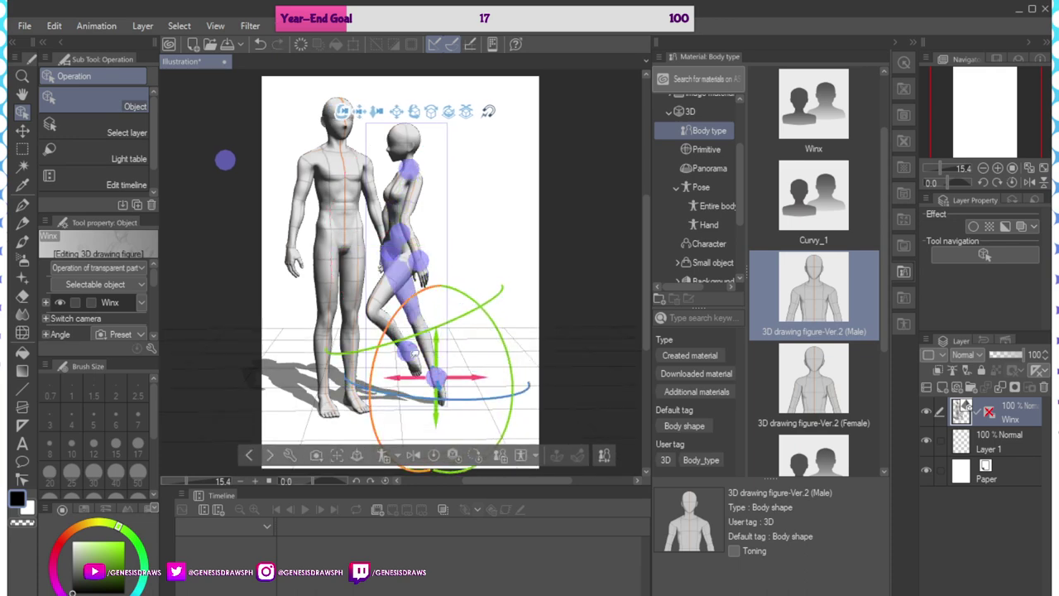
Lean the Winx figure's upper body against the male figure and bring her near arm forward across his hip
left_click(398, 261)
mouse_move(405, 240)
left_mouse_down()
mouse_move(390, 248)
mouse_move(396, 222)
left_mouse_up()
left_click(406, 186)
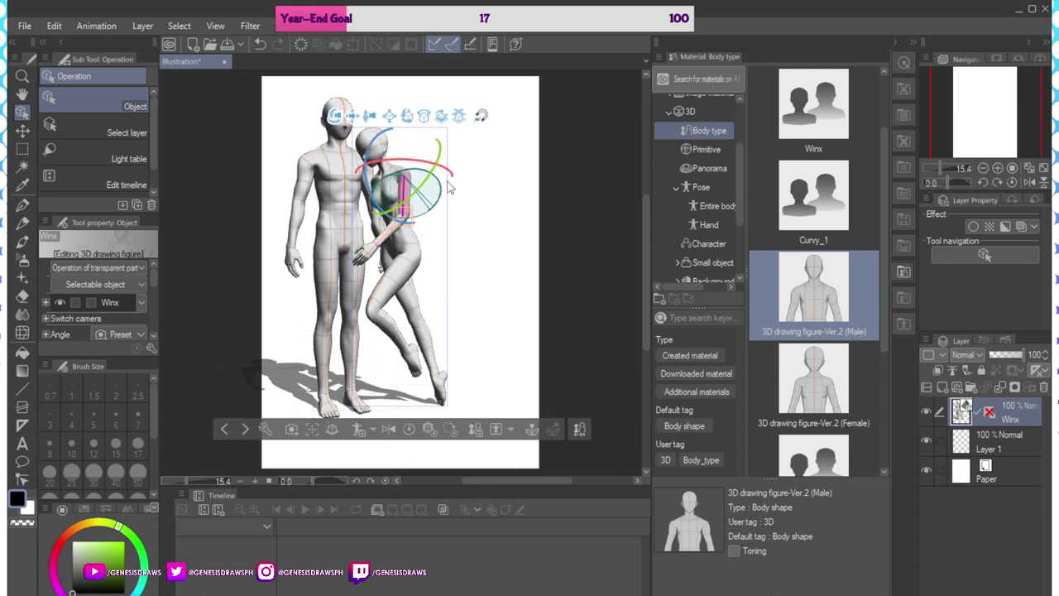
Rotate the Winx figure's hips and adjust the body so the legs and bent knee sit closer to the male figure
left_click(418, 240)
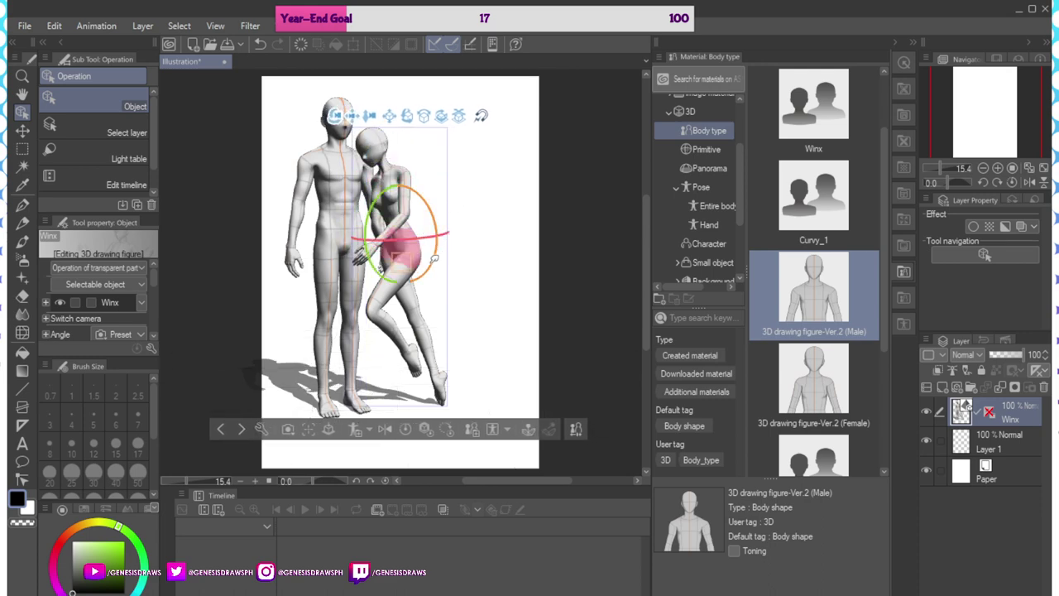
mouse_move(434, 259)
left_mouse_down()
mouse_move(425, 277)
mouse_move(430, 269)
left_mouse_up()
key("ctrl+z")
left_click_drag(364, 232, 364, 238)
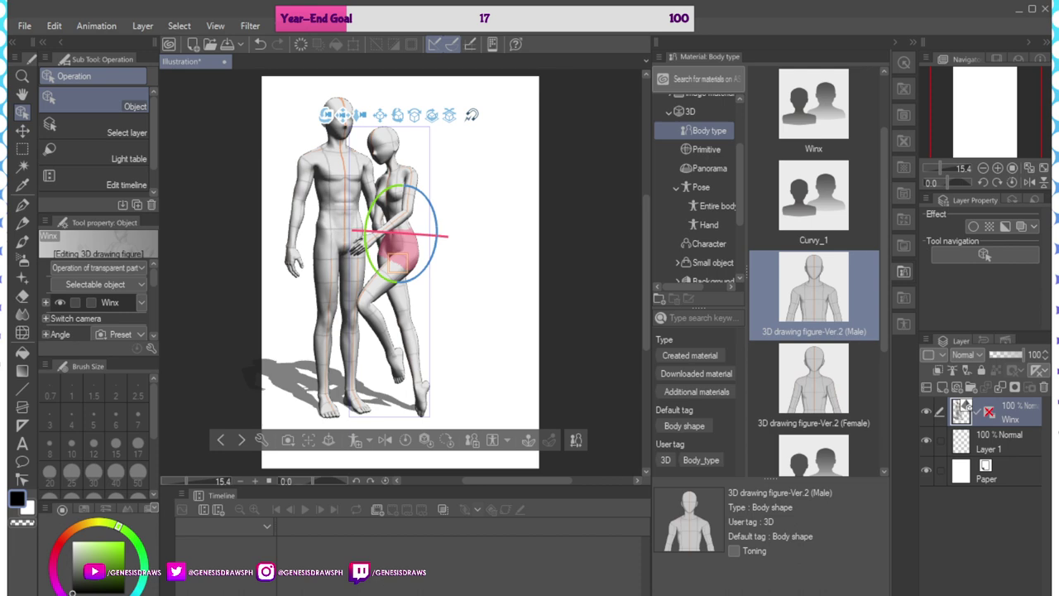
left_click_drag(420, 232, 447, 297)
left_click(400, 270)
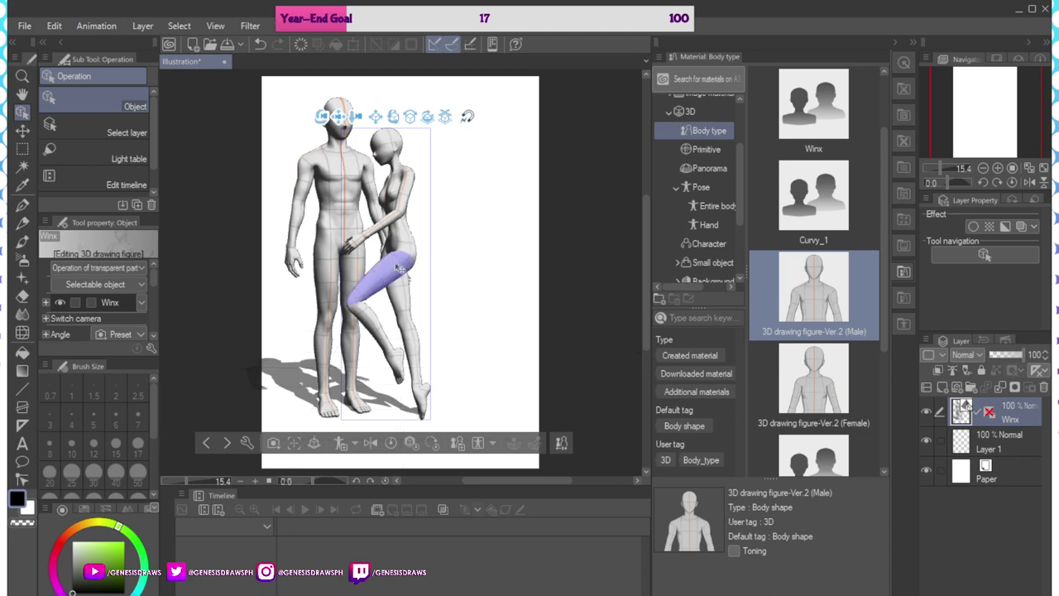
Fine-tune the rotation of the Winx figure's waist and hips while she leans against the male figure
left_click(393, 255)
left_click_drag(397, 257, 362, 217)
left_click(403, 231)
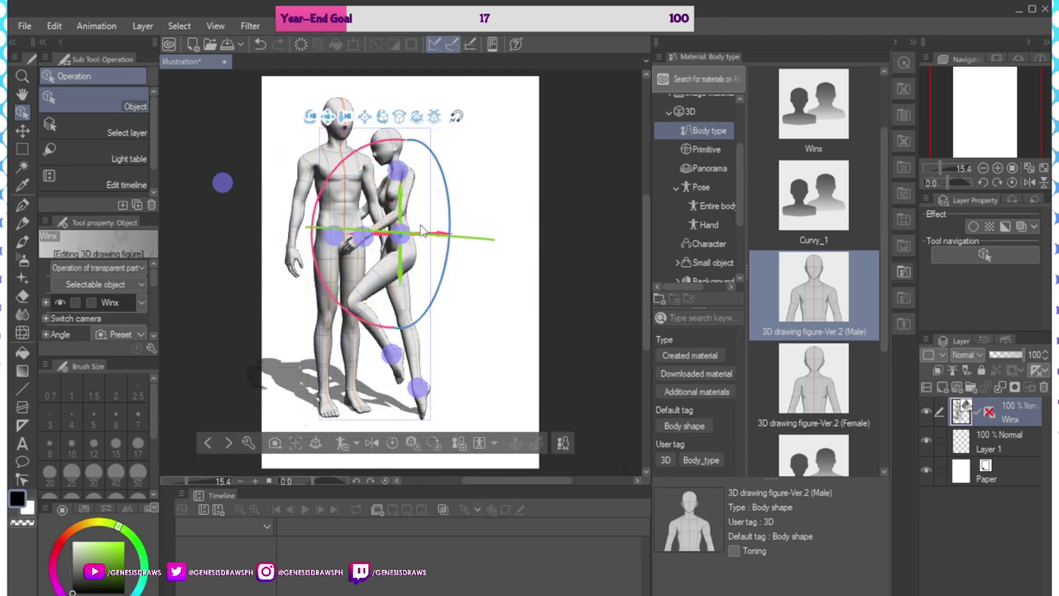
mouse_move(457, 201)
left_mouse_down()
mouse_move(456, 228)
mouse_move(453, 192)
left_mouse_up()
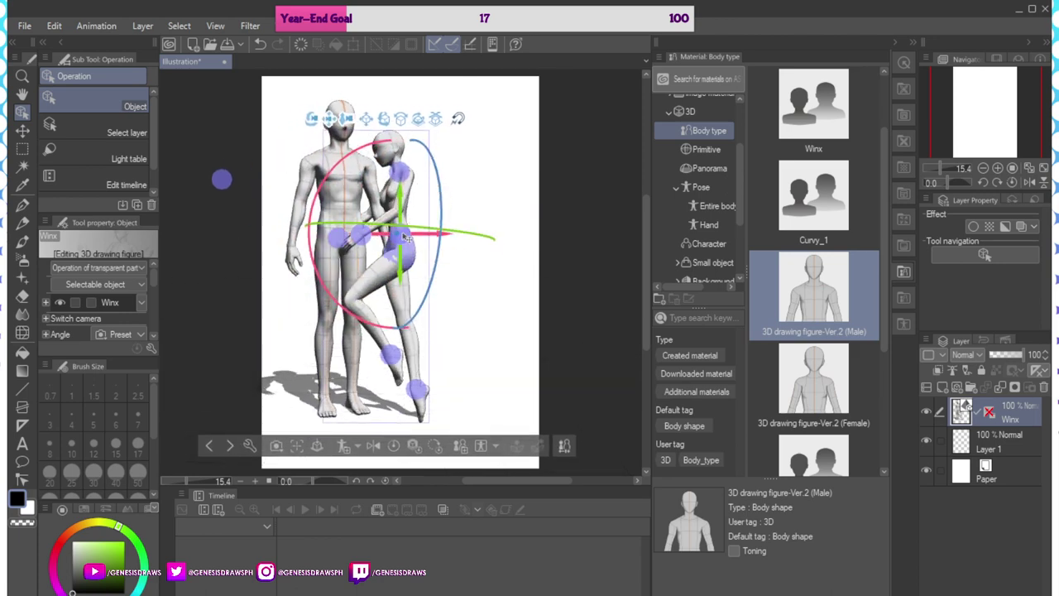
left_click(410, 235)
left_click(406, 231)
left_click(401, 234)
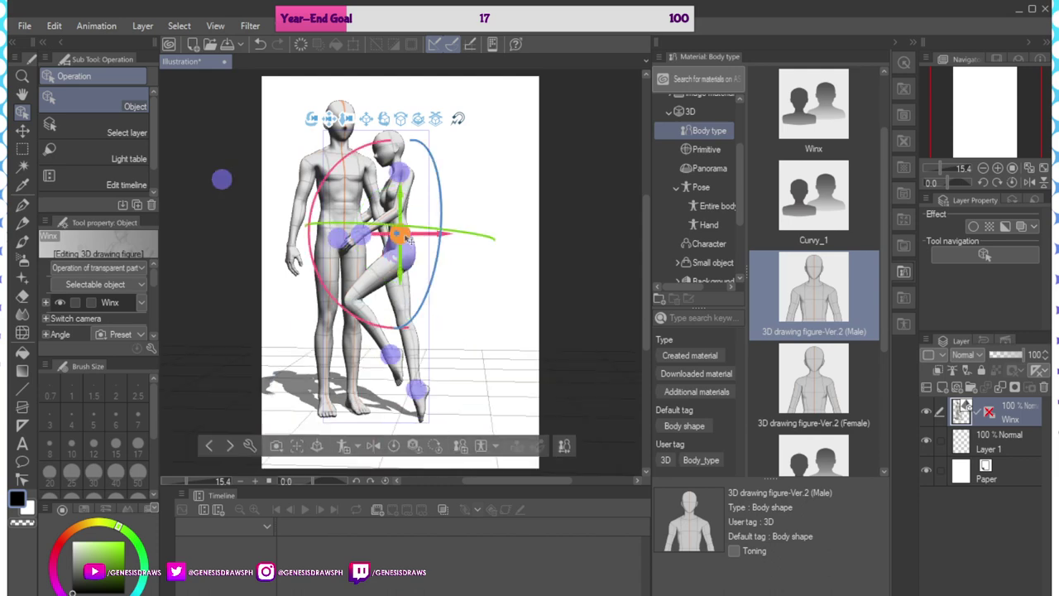
left_click_drag(441, 209, 443, 208)
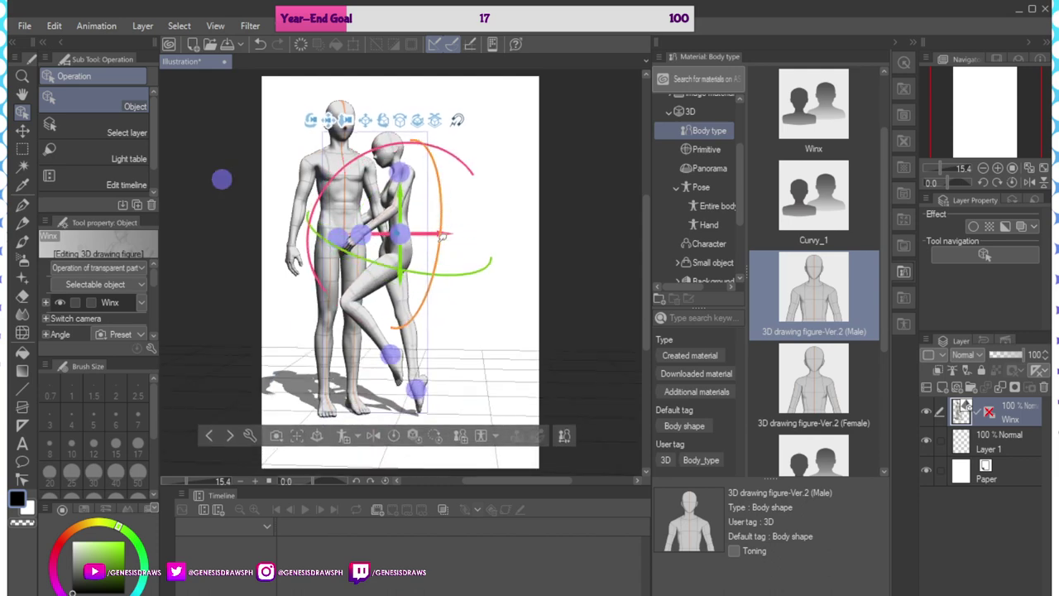
left_click_drag(323, 166, 321, 171)
left_click(492, 311)
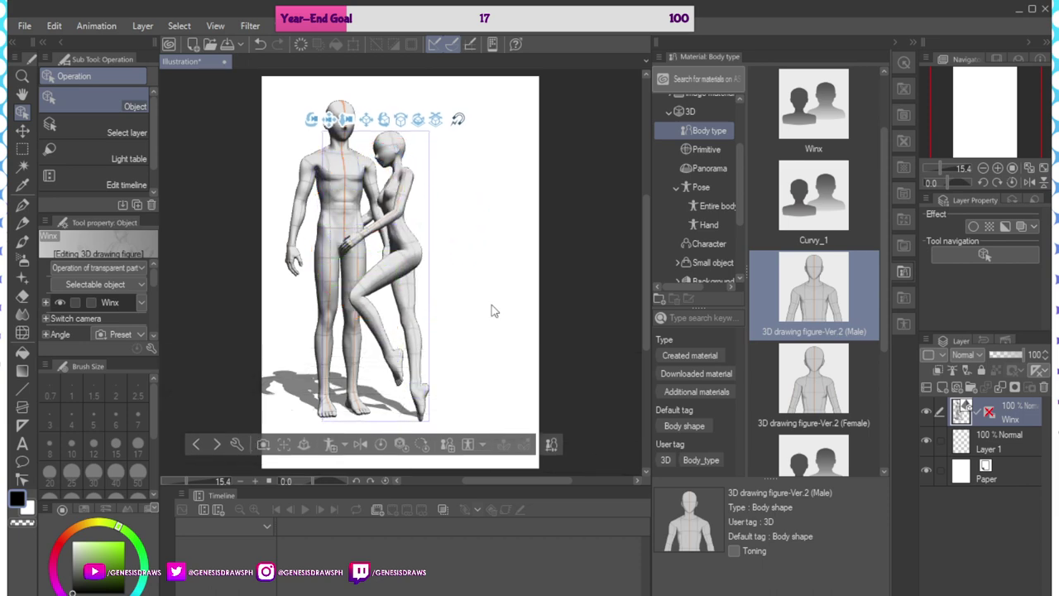
Move the whole Winx figure sideways, slightly away from the male figure
left_click(407, 244)
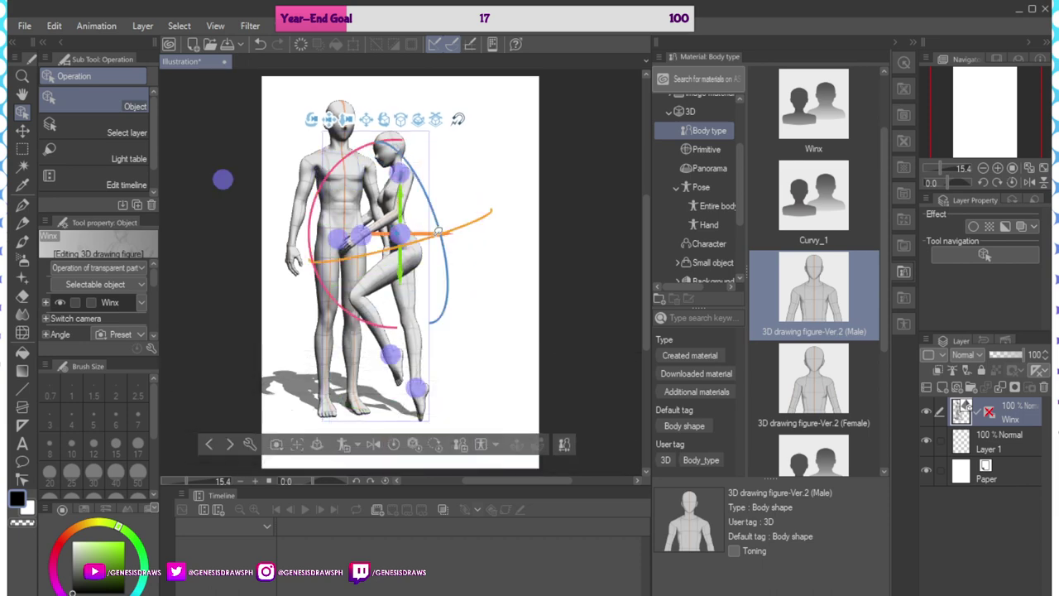
left_click(427, 267)
left_click_drag(474, 394, 507, 396)
Extend the Winx figure's arm outward behind her and rotate the hand at the wrist to a nearly horizontal position
left_click_drag(394, 235, 532, 266)
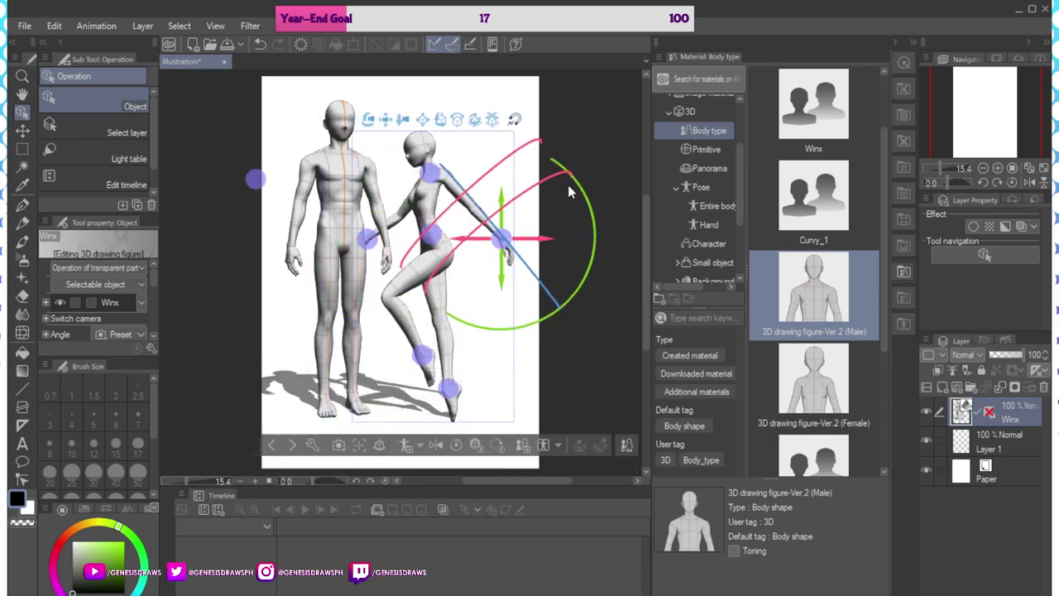
left_click_drag(570, 179, 506, 97)
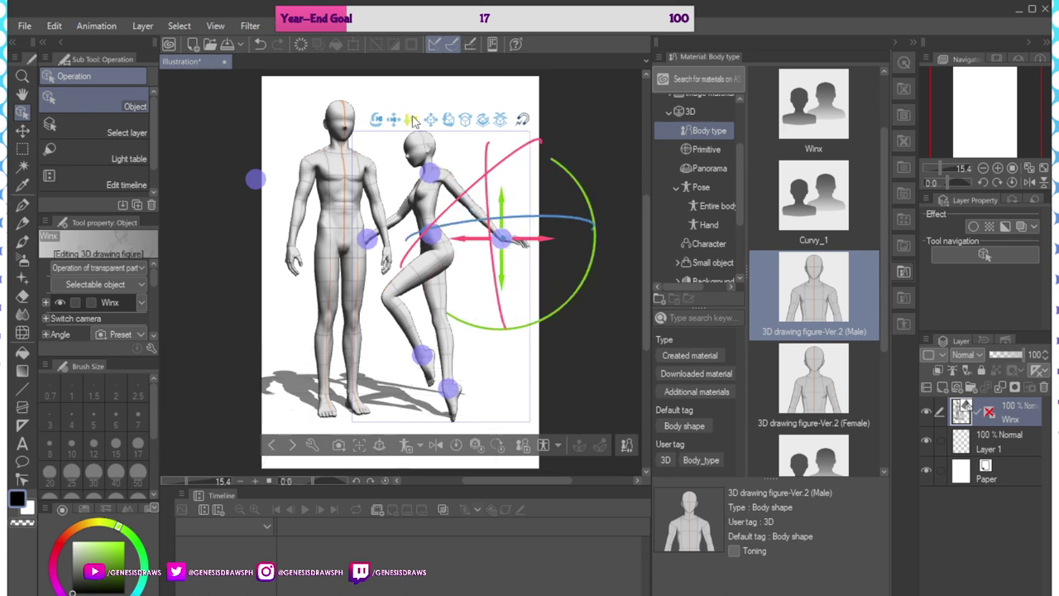
left_click_drag(412, 120, 249, 221)
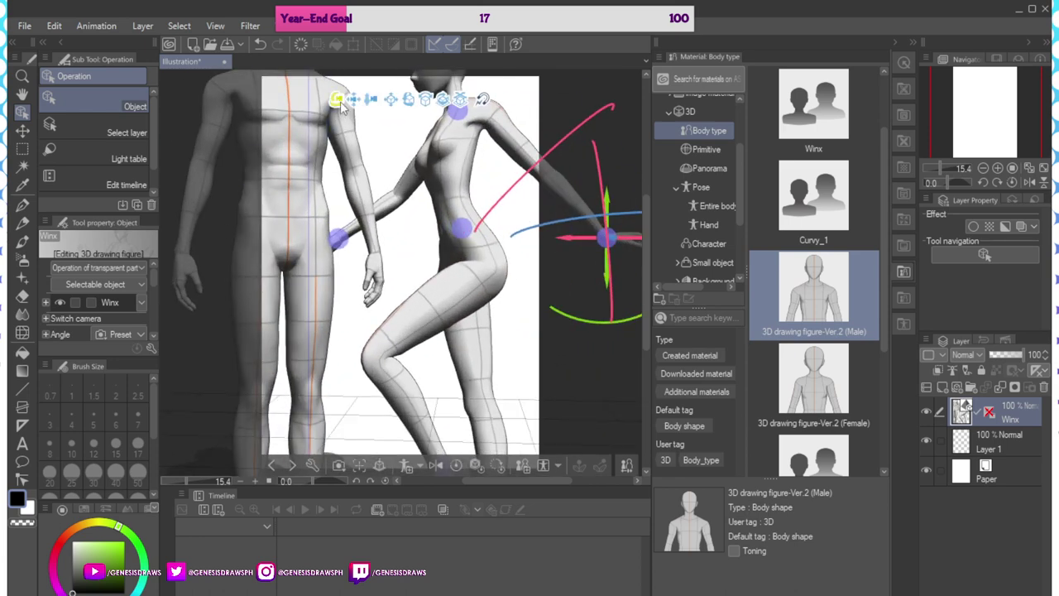
left_click_drag(340, 101, 112, 102)
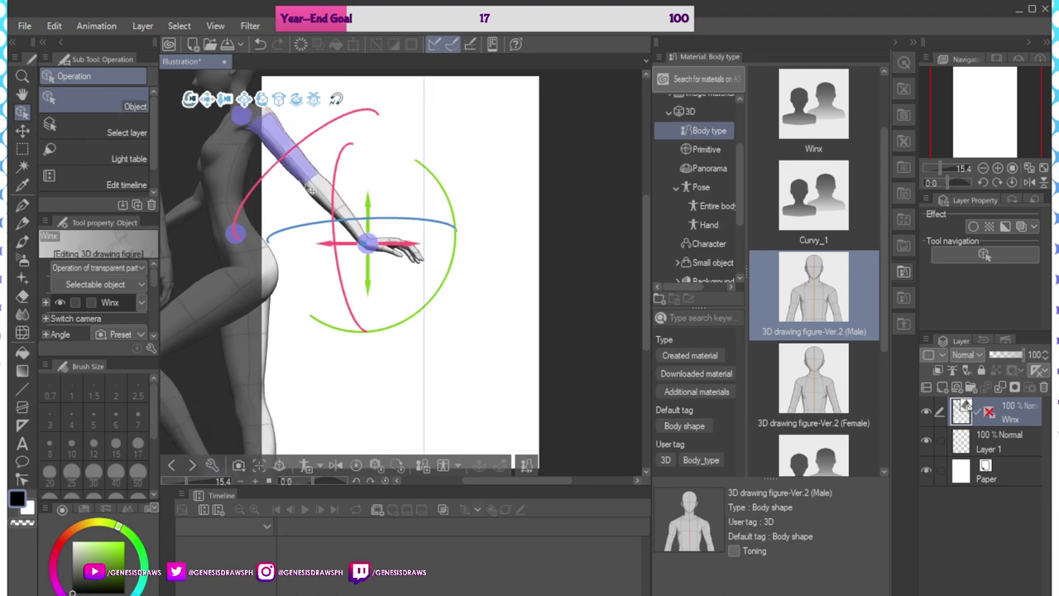
left_click(368, 244)
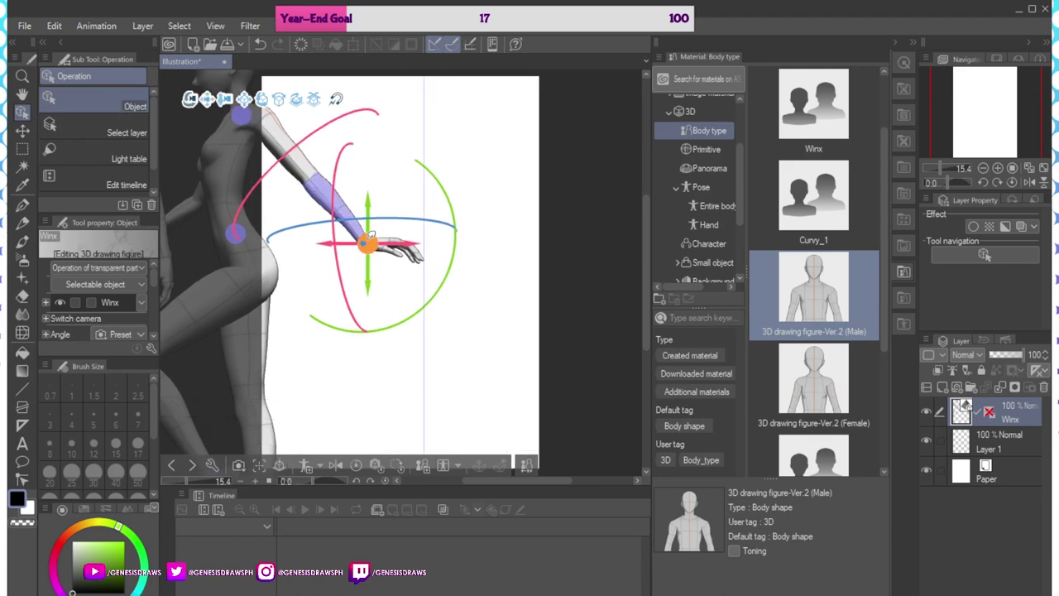
left_click_drag(336, 231, 328, 369)
Angle the thumb of the Winx figure's extended hand downward, away from the palm
left_click_drag(191, 100, 93, 124)
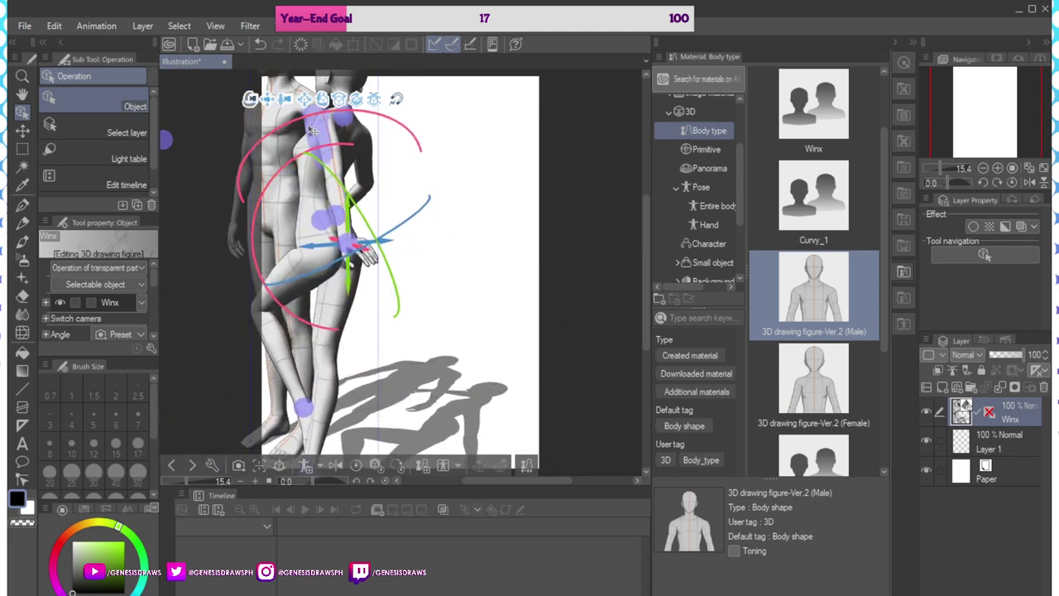
left_click_drag(283, 99, 219, 247)
left_click(325, 279)
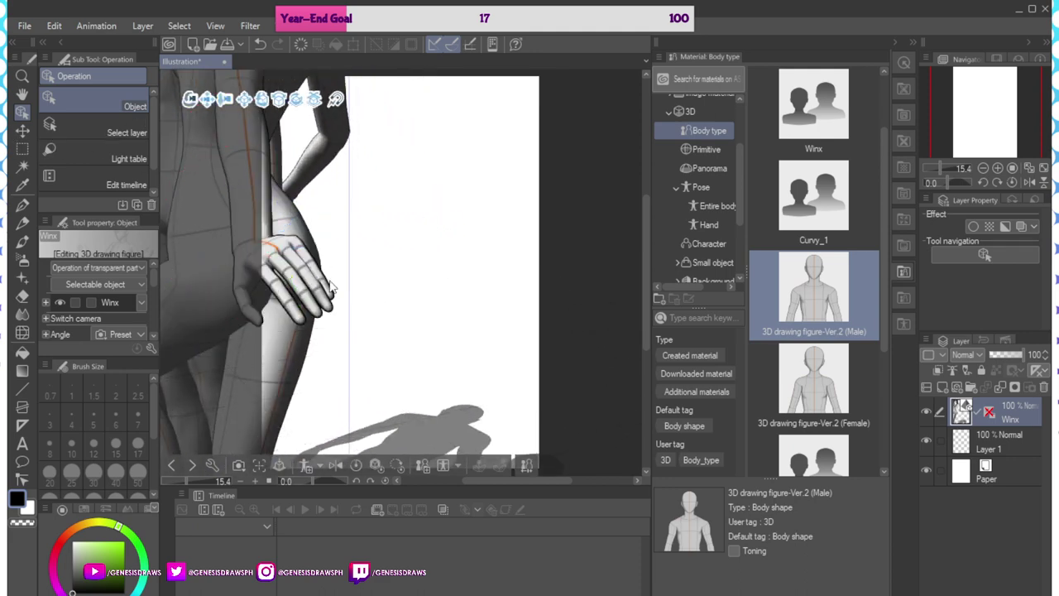
left_click(307, 246)
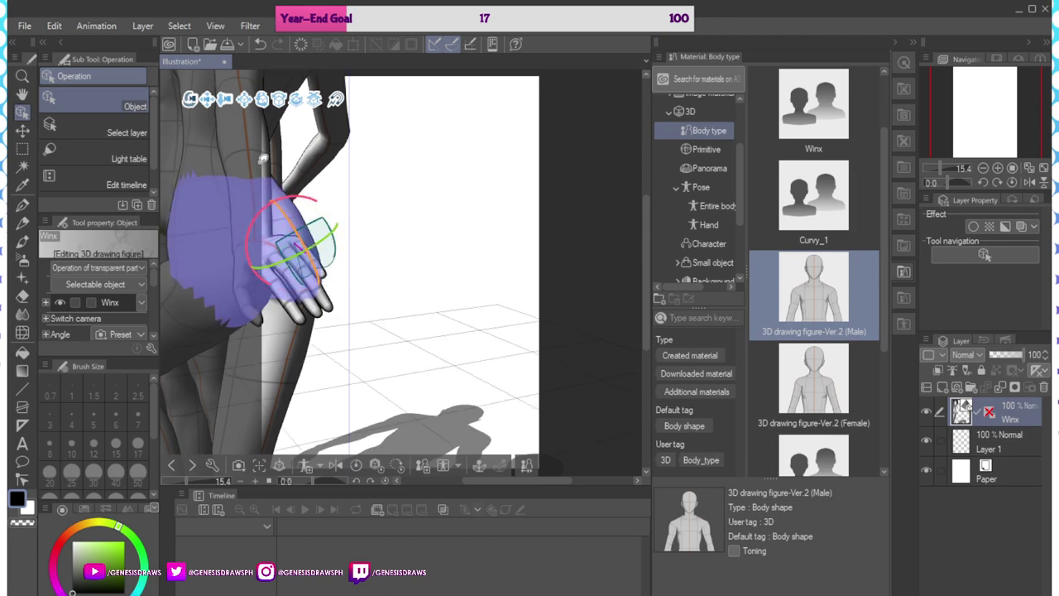
left_click_drag(190, 99, 370, 82)
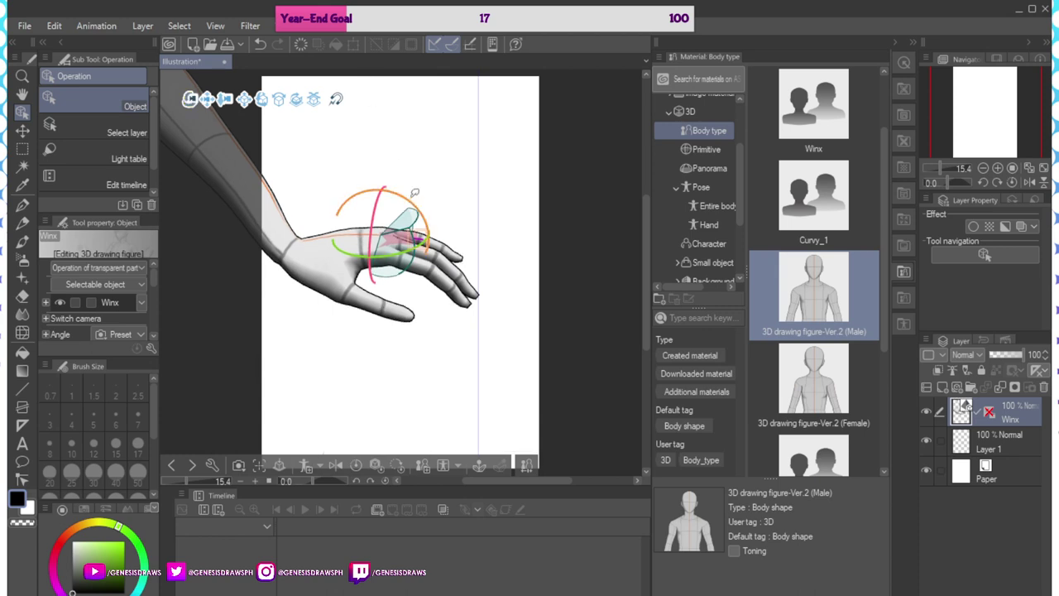
left_click(362, 309)
left_click_drag(340, 319, 320, 299)
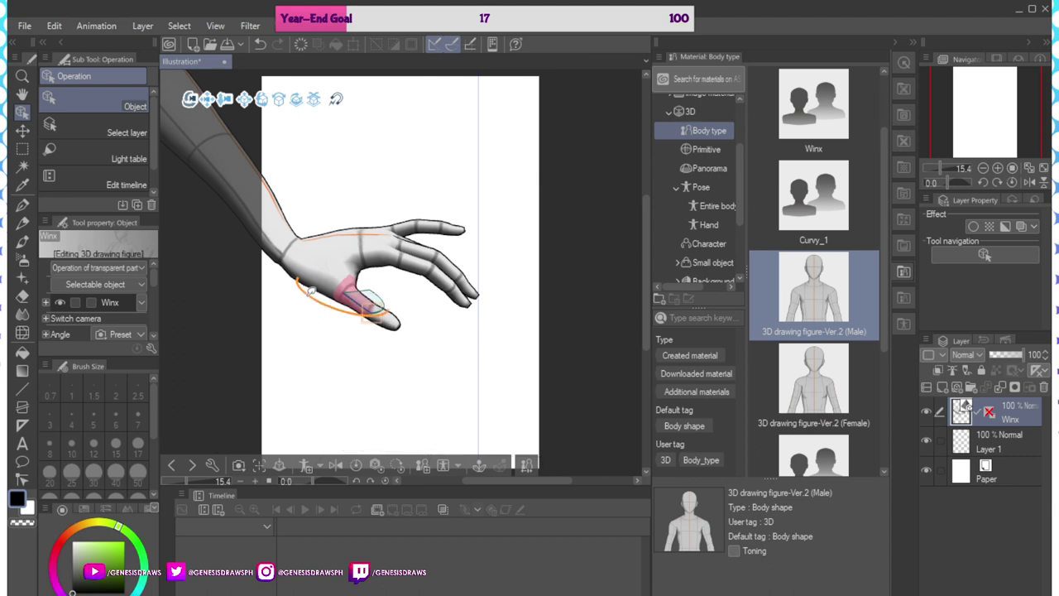
Raise and spread the fingers of the Winx figure's extended hand and fine-tune the palm's rotation
left_click(447, 262)
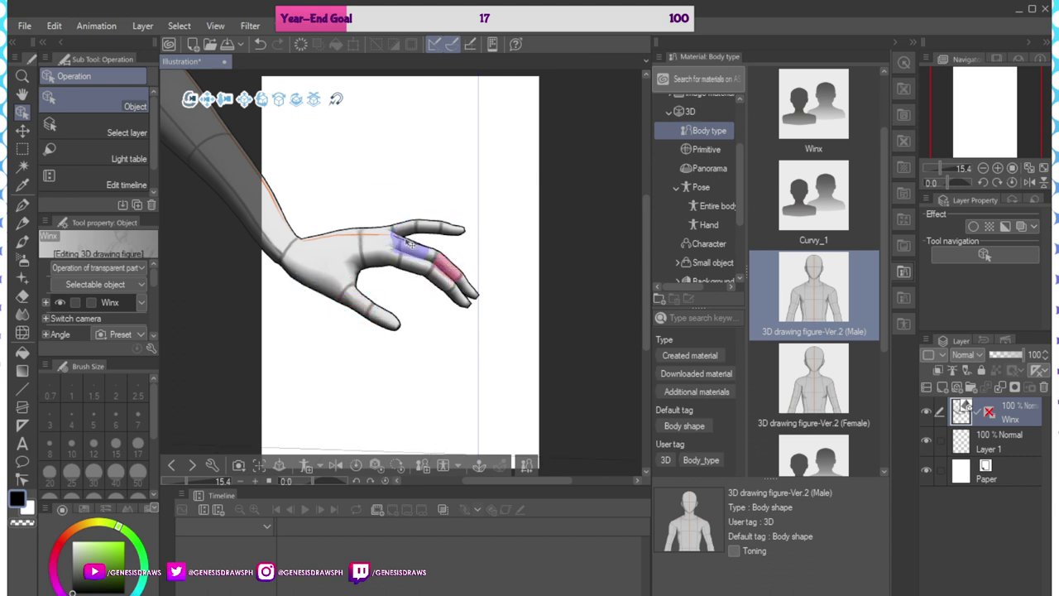
left_click(411, 248)
left_click_drag(432, 217, 384, 170)
left_click(437, 275)
left_click(410, 263)
left_click(321, 246)
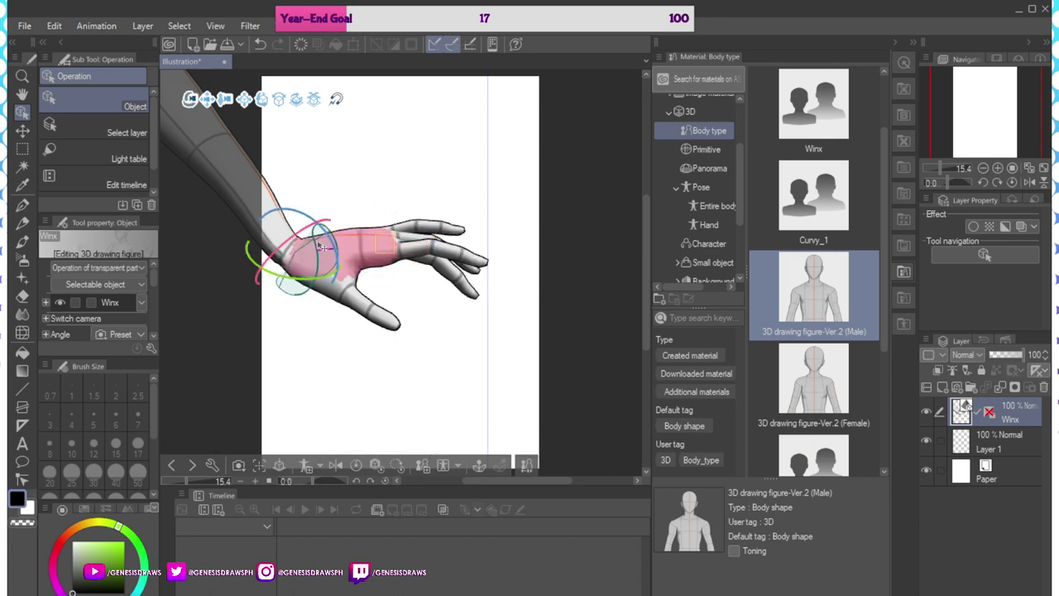
mouse_move(330, 222)
left_mouse_down()
mouse_move(327, 265)
mouse_move(327, 221)
mouse_move(295, 227)
mouse_move(333, 248)
mouse_move(323, 231)
left_mouse_up()
left_click(362, 176)
Move the Winx figure's other hand toward the male figure's waist, behind his arm
left_click_drag(209, 100, 361, 51)
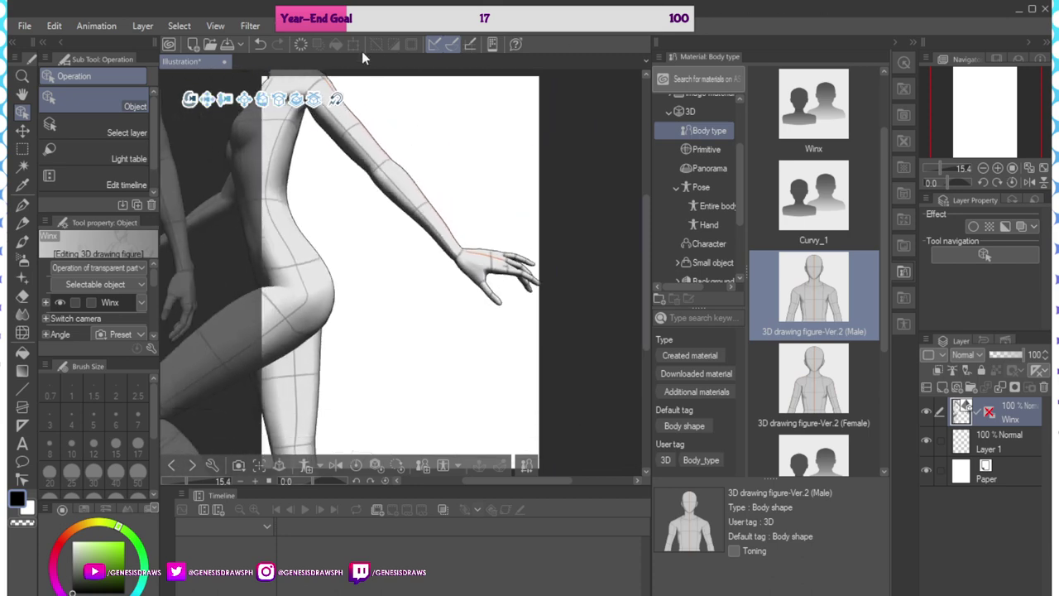
left_click_drag(206, 101, 370, 118)
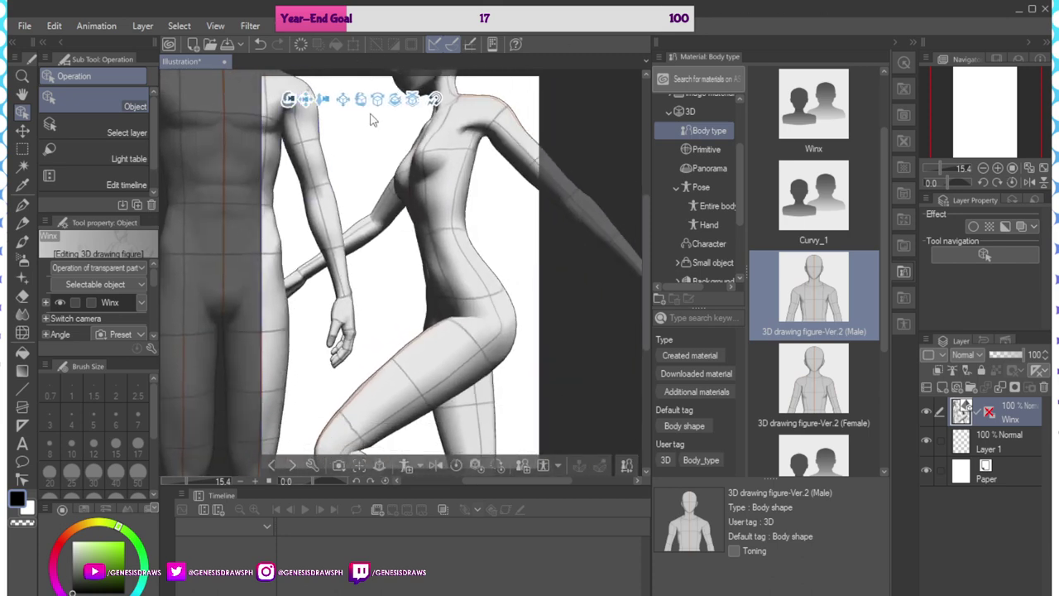
left_click_drag(306, 108, 378, 113)
left_click(356, 263)
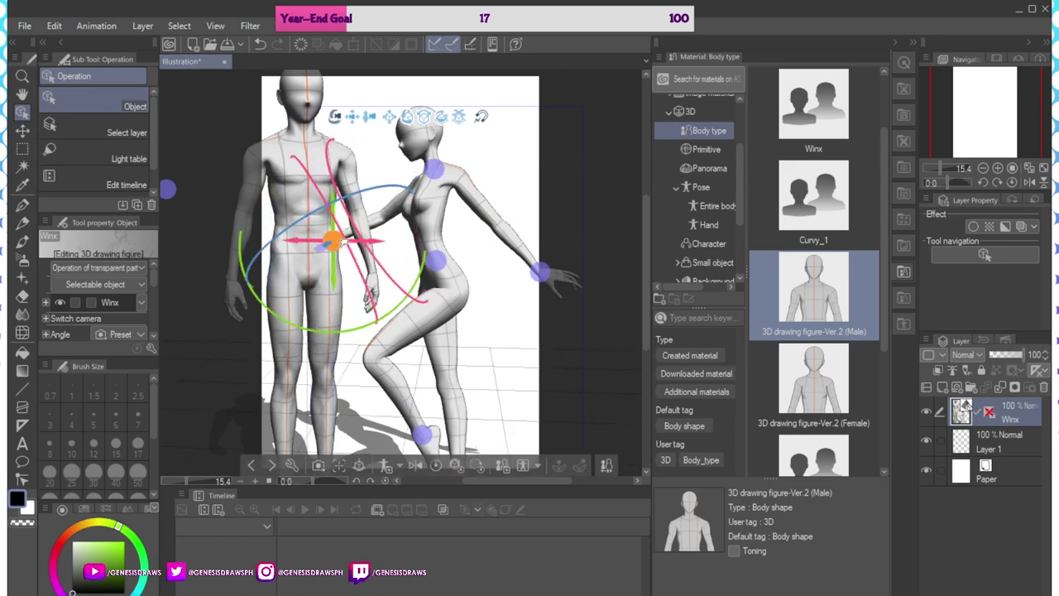
left_click_drag(393, 258, 332, 243)
Rotate the whole male figure sideways so he faces the Winx figure
left_click(304, 201)
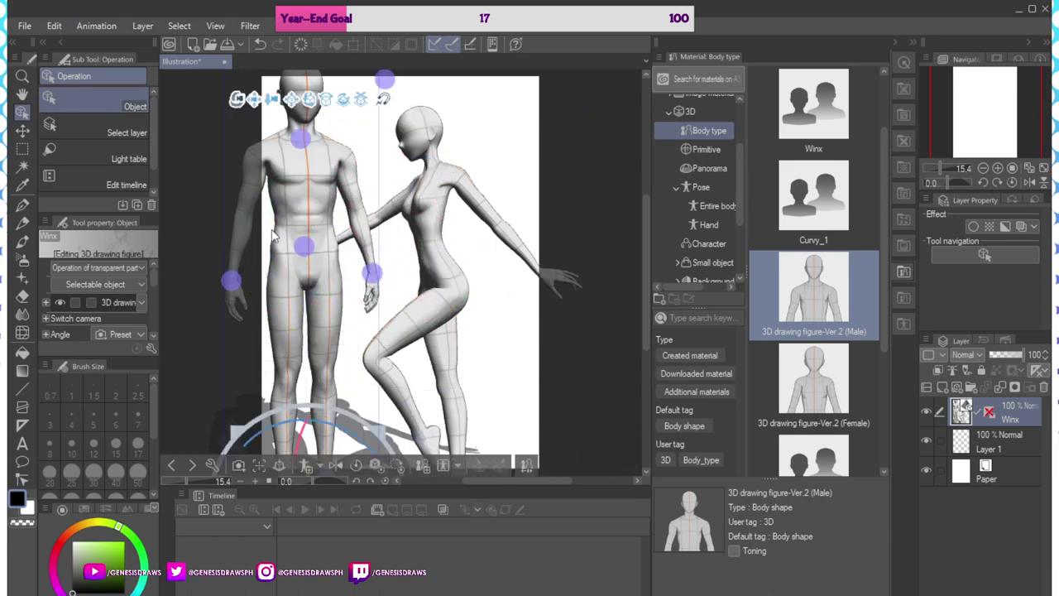
left_click_drag(254, 98, 337, 125)
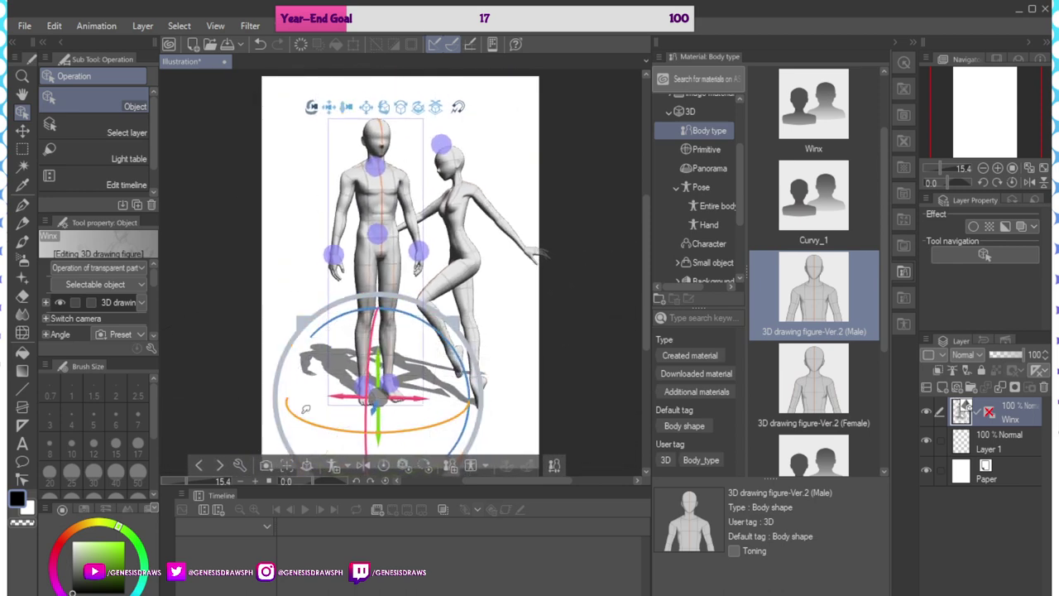
left_click_drag(305, 409, 358, 207)
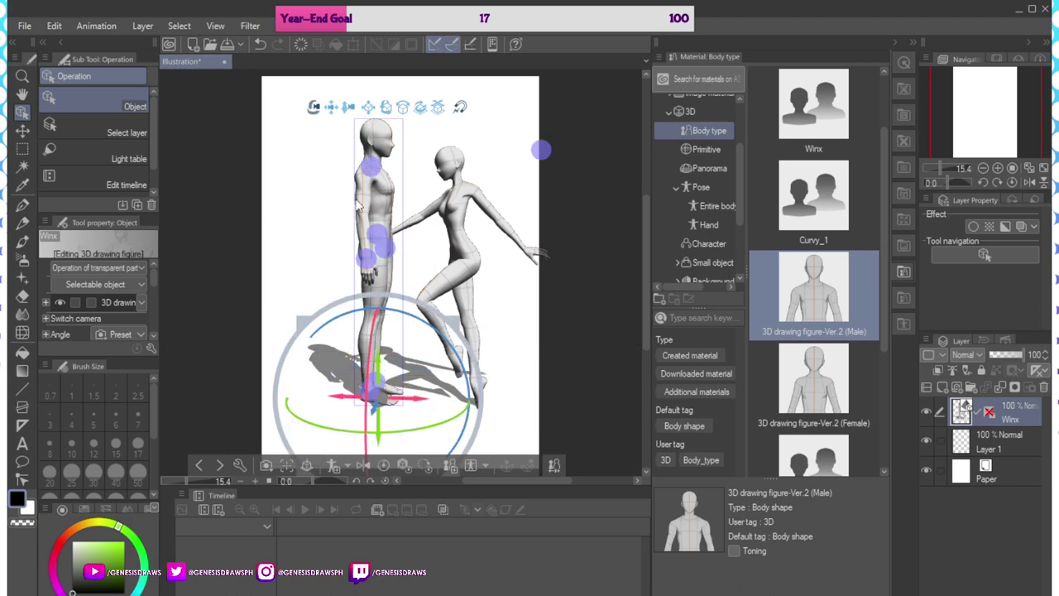
Move the male figure closer to the Winx figure, undoing the unwanted adjustments
left_click(374, 226)
left_click(376, 349)
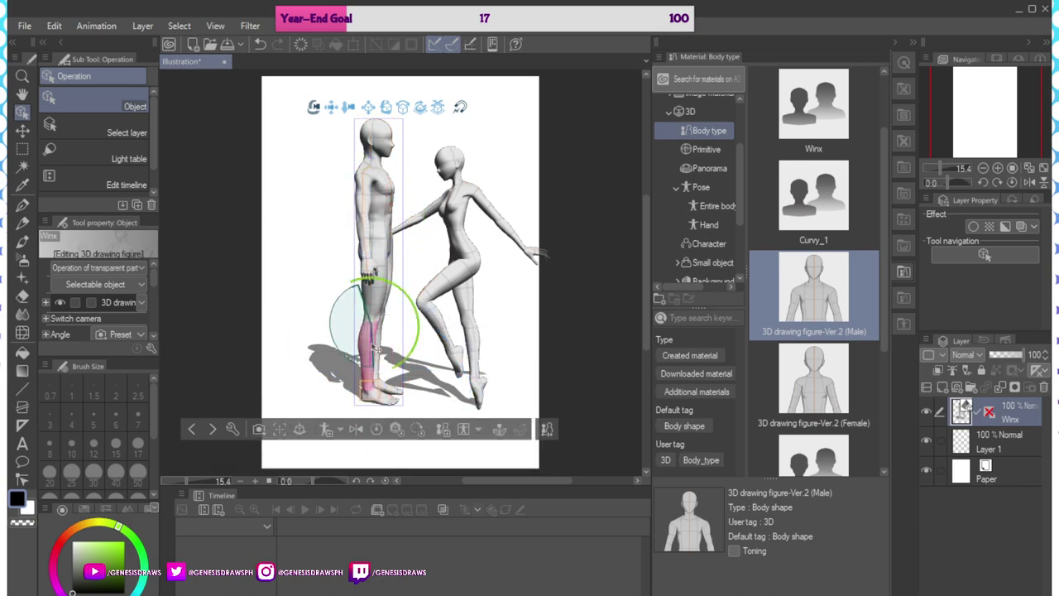
left_click(386, 246)
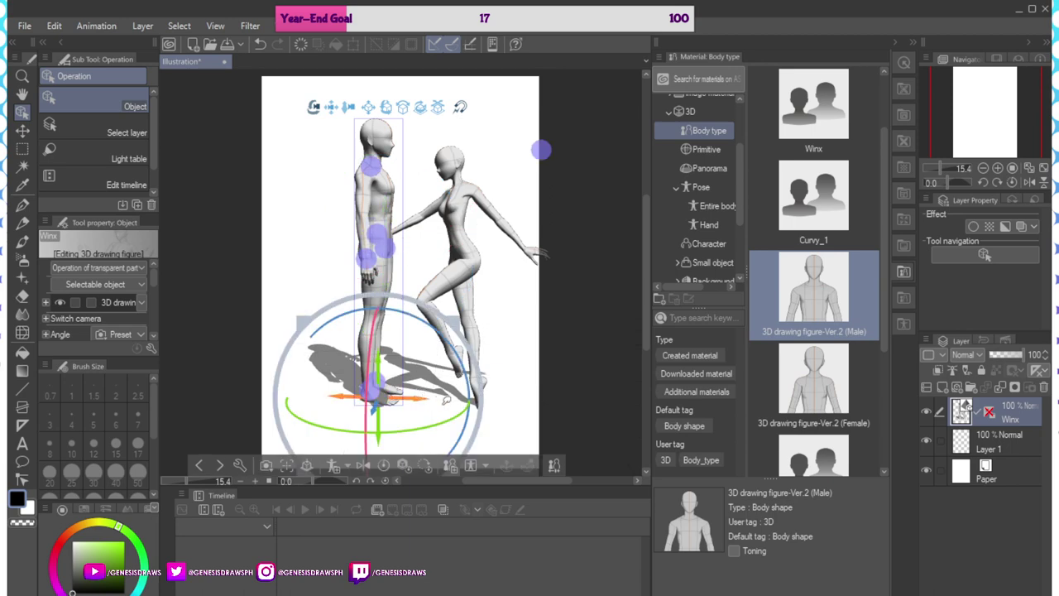
mouse_move(372, 395)
left_mouse_down()
mouse_move(409, 396)
mouse_move(351, 393)
mouse_move(388, 392)
left_mouse_up()
key("ctrl+z")
key("ctrl+z")
key("ctrl+z")
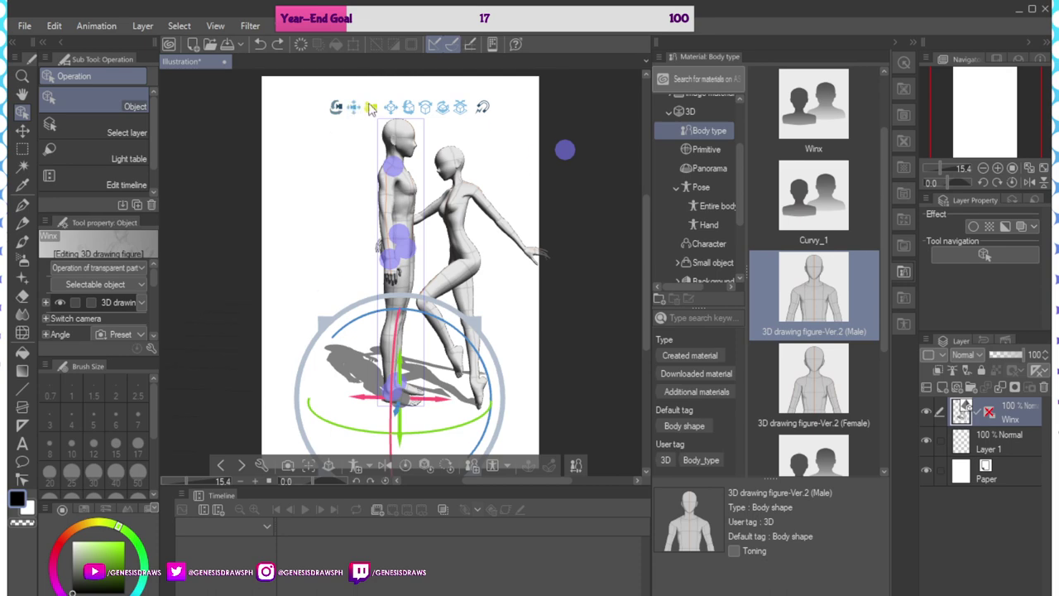
Step the male figure's near leg backward into a staggered stance and turn out his front foot
left_click_drag(371, 108, 403, 294)
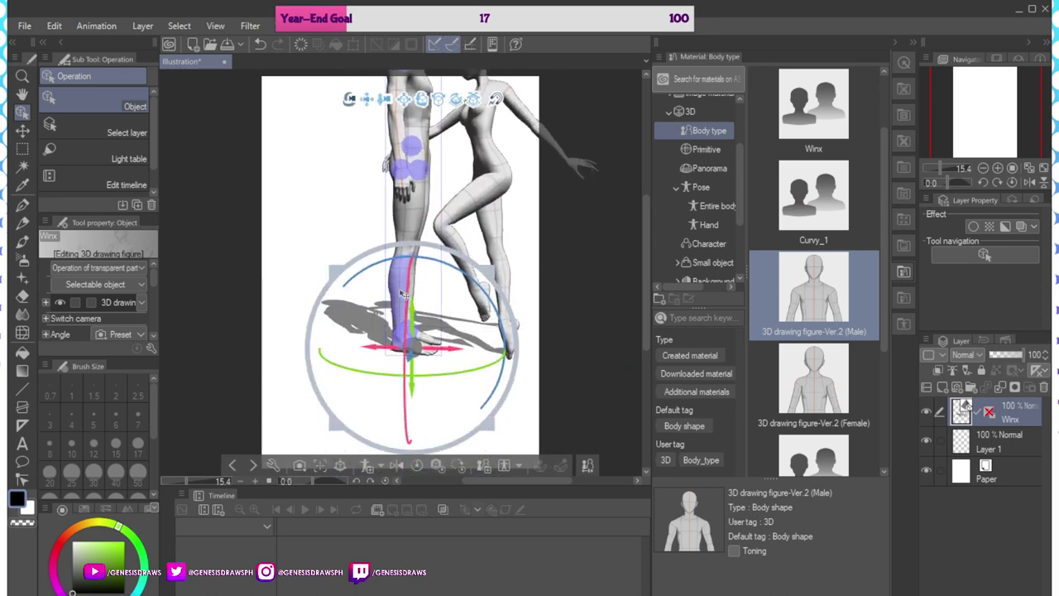
left_click(405, 328)
mouse_move(401, 346)
left_mouse_down()
mouse_move(392, 356)
mouse_move(388, 324)
mouse_move(426, 333)
mouse_move(386, 337)
left_mouse_up()
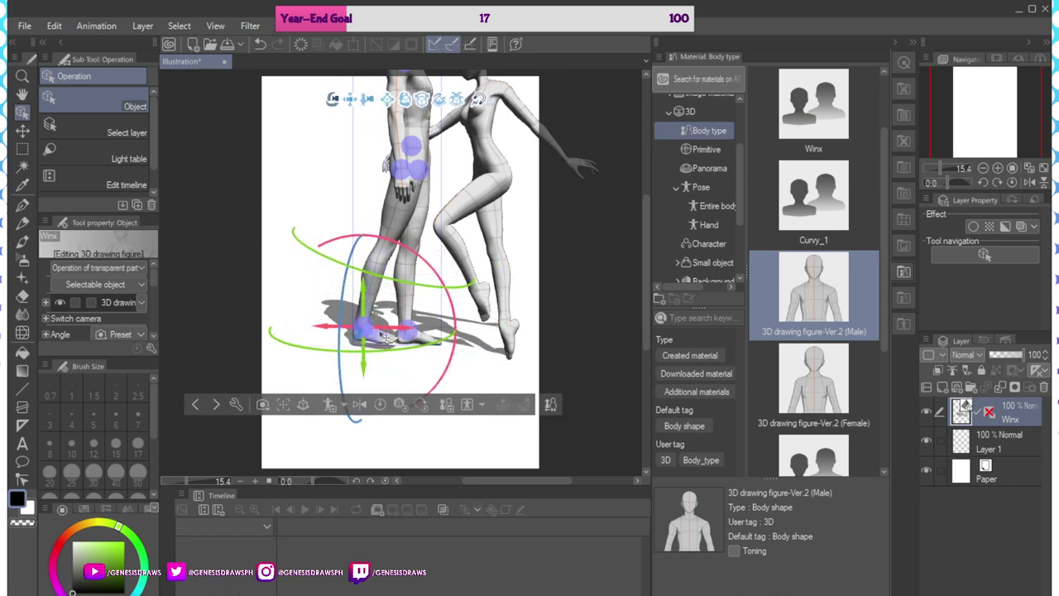
left_click_drag(353, 282, 499, 299)
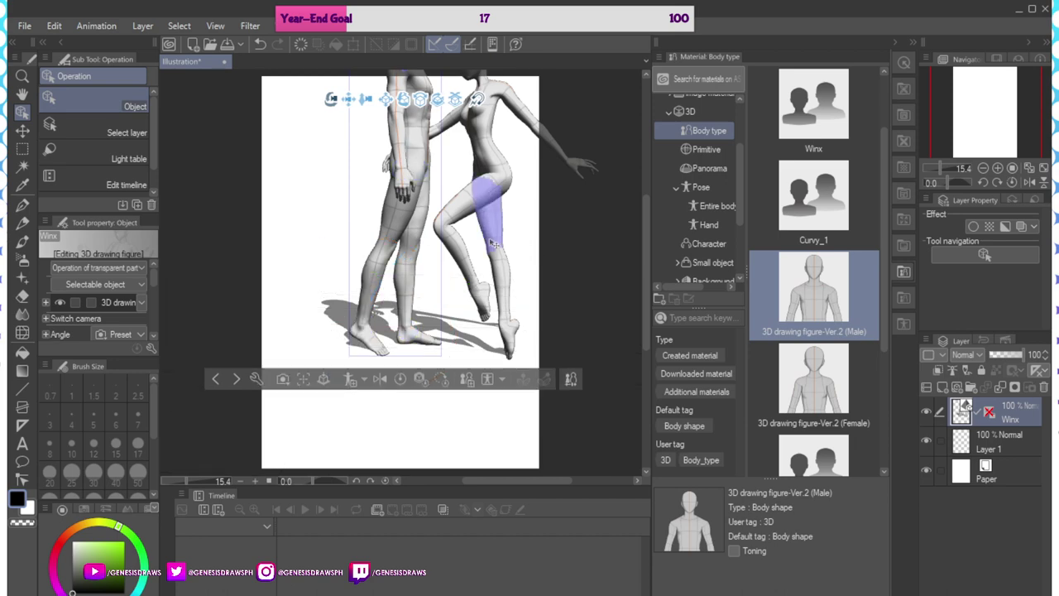
Raise the whole Winx figure so her head is almost level with the male figure's head
left_click_drag(349, 100, 317, 209)
left_click(451, 227)
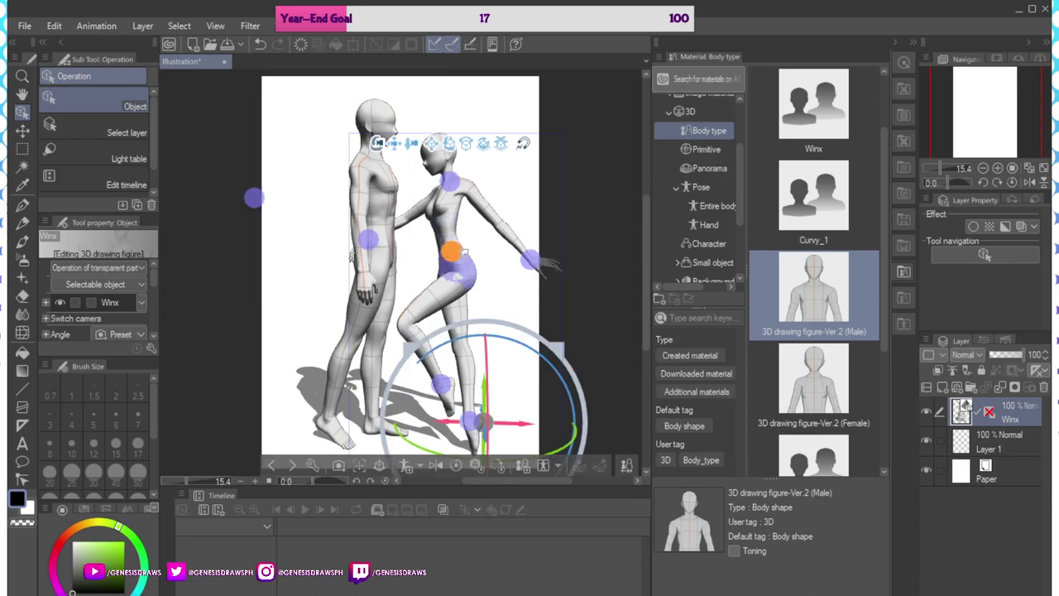
left_click_drag(489, 388, 493, 364)
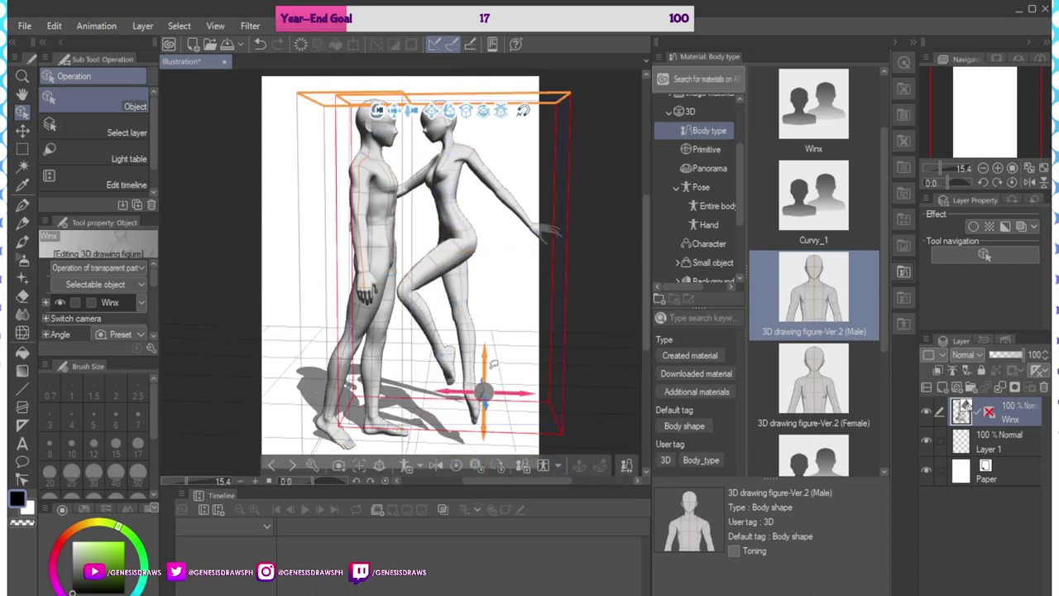
Bend the male figure's near arm forward so his hand rests on the Winx figure's waist
left_click(364, 277)
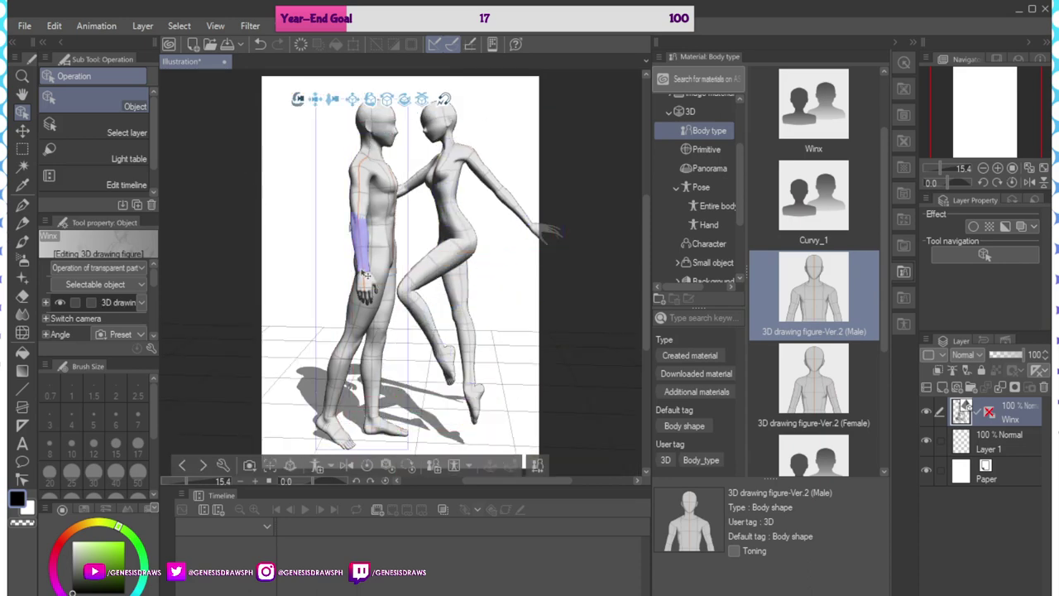
left_click_drag(436, 254, 447, 207)
left_click_drag(329, 100, 128, 108)
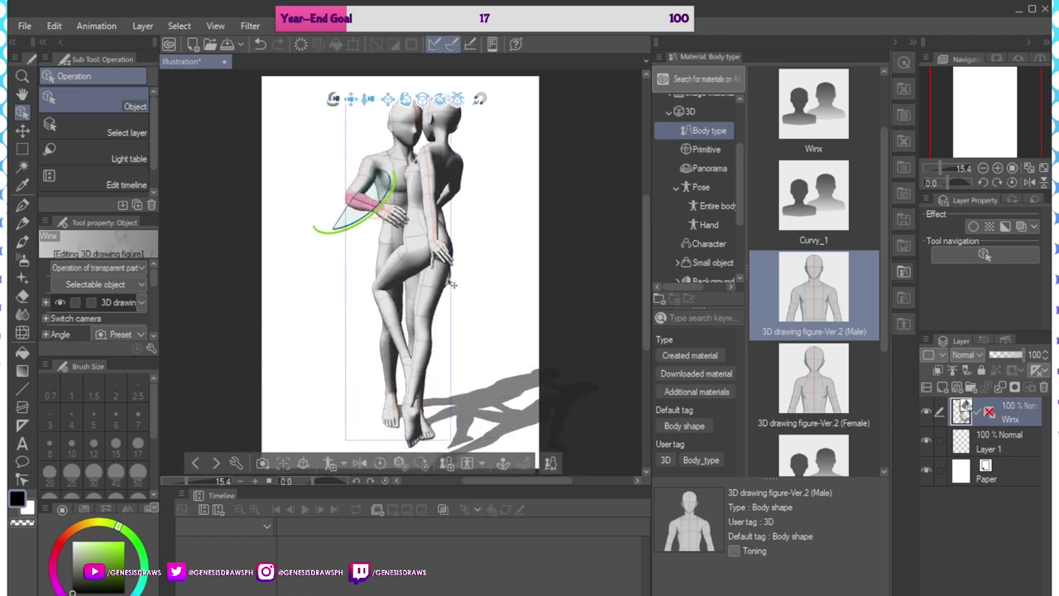
left_click_drag(450, 283, 513, 253)
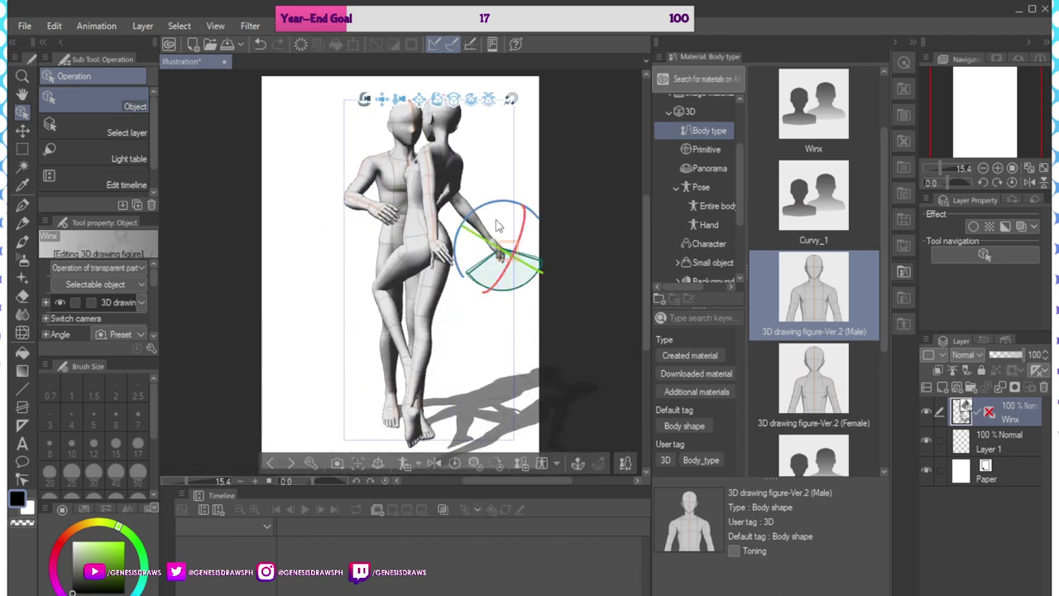
key("ctrl+z")
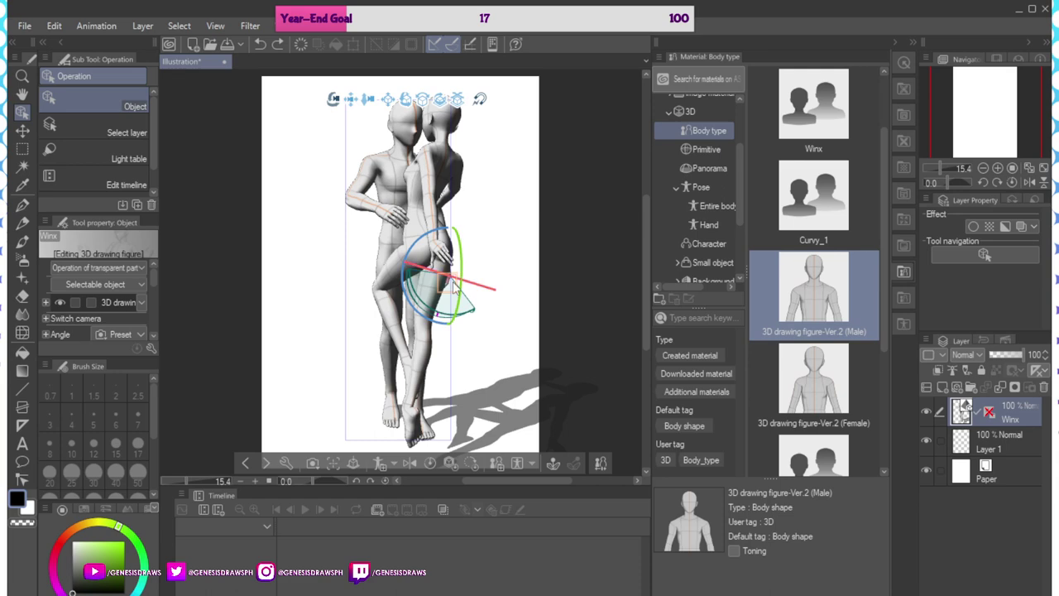
left_click_drag(509, 222, 442, 250)
left_click(469, 282)
left_click(473, 271)
left_click(472, 271)
key("ctrl+z")
Try to extend the male figure's far arm forward to the Winx figure's hip
left_click_drag(341, 100, 215, 102)
left_click(451, 275)
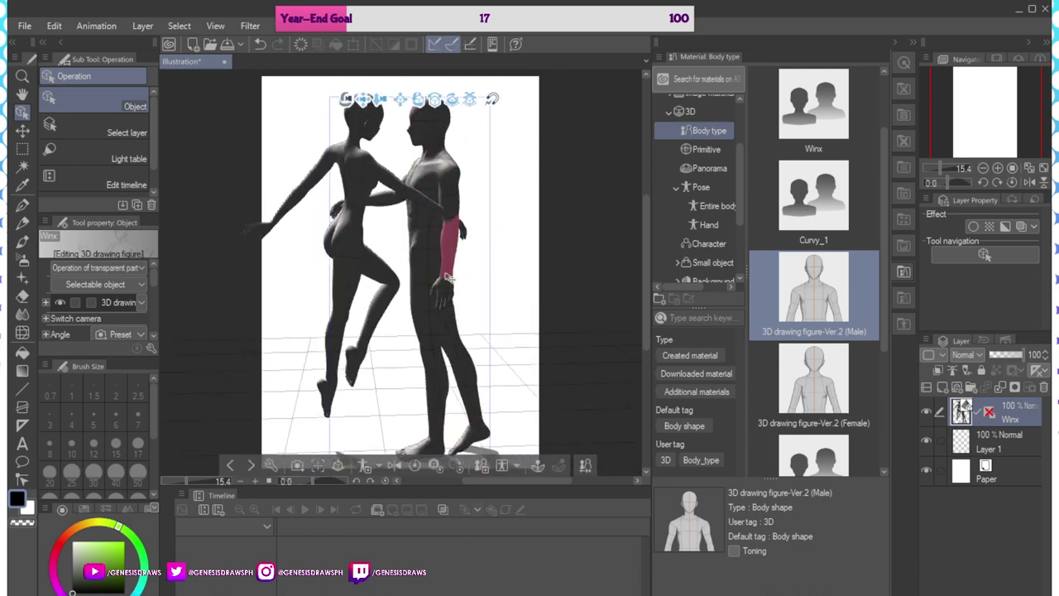
left_click(449, 276)
left_click_drag(492, 276, 301, 219)
key("ctrl+z")
left_click(449, 278)
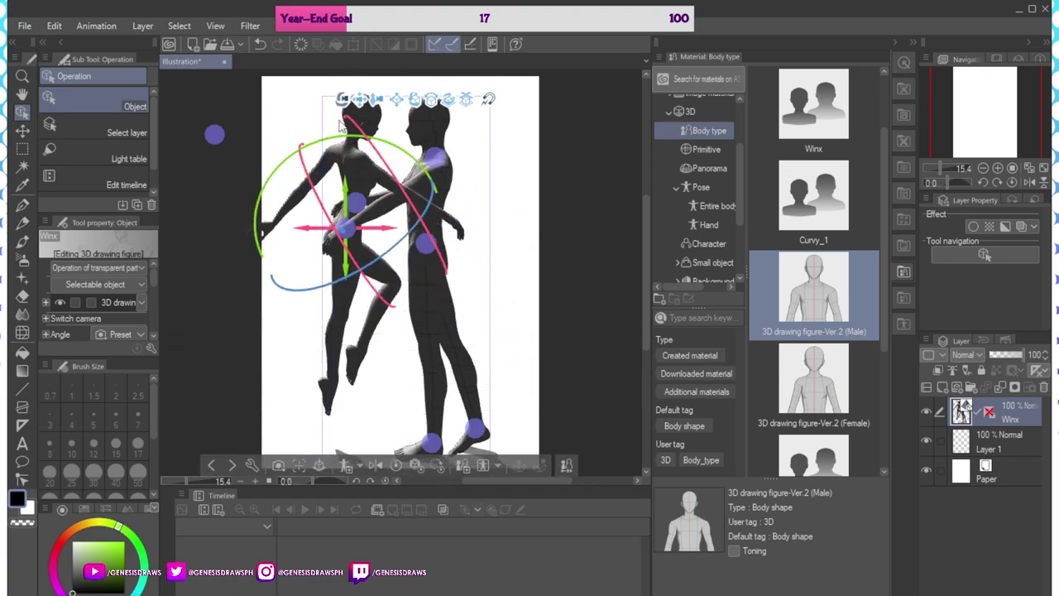
Lower the male figure's far arm so it hangs down slightly behind his body
left_click_drag(343, 99, 892, 101)
left_click_drag(455, 221, 332, 294)
left_click(508, 270)
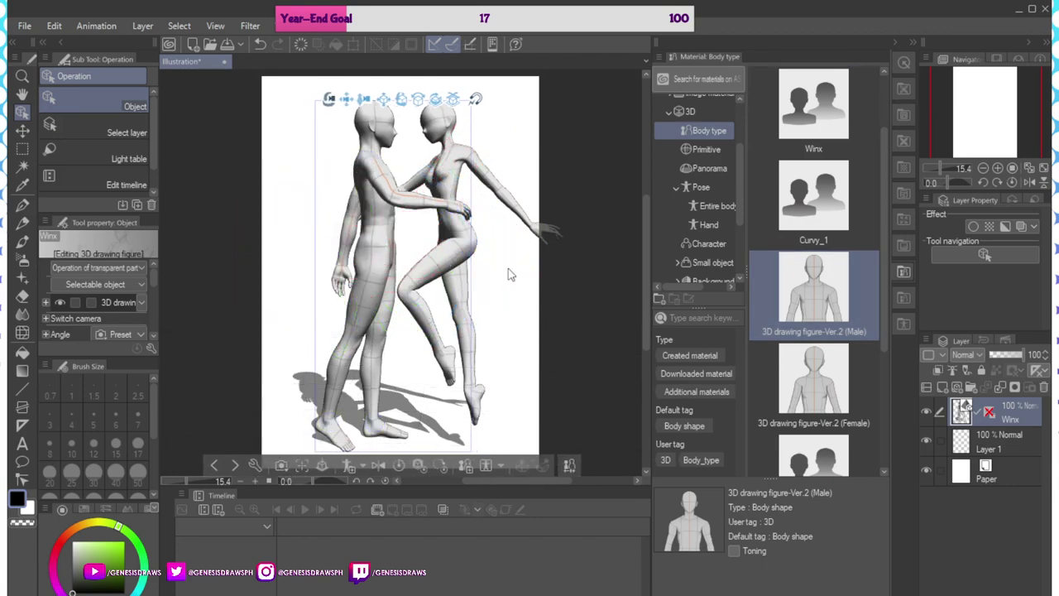
Rotate the male figure's rear foot at the ankle to refine his staggered stance
left_click(377, 375)
left_click(488, 350)
left_click(343, 438)
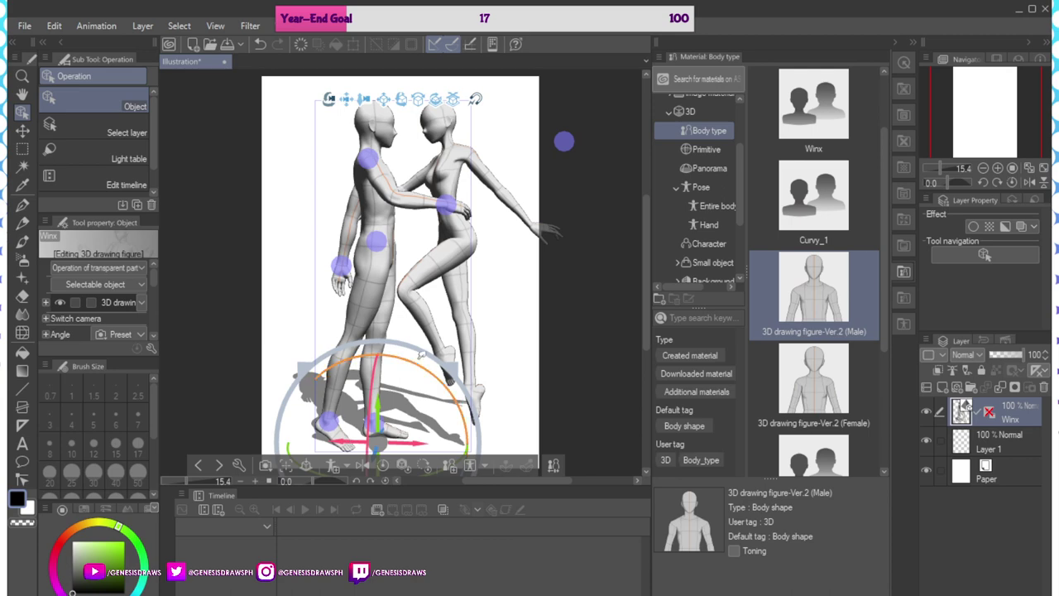
left_click(330, 420)
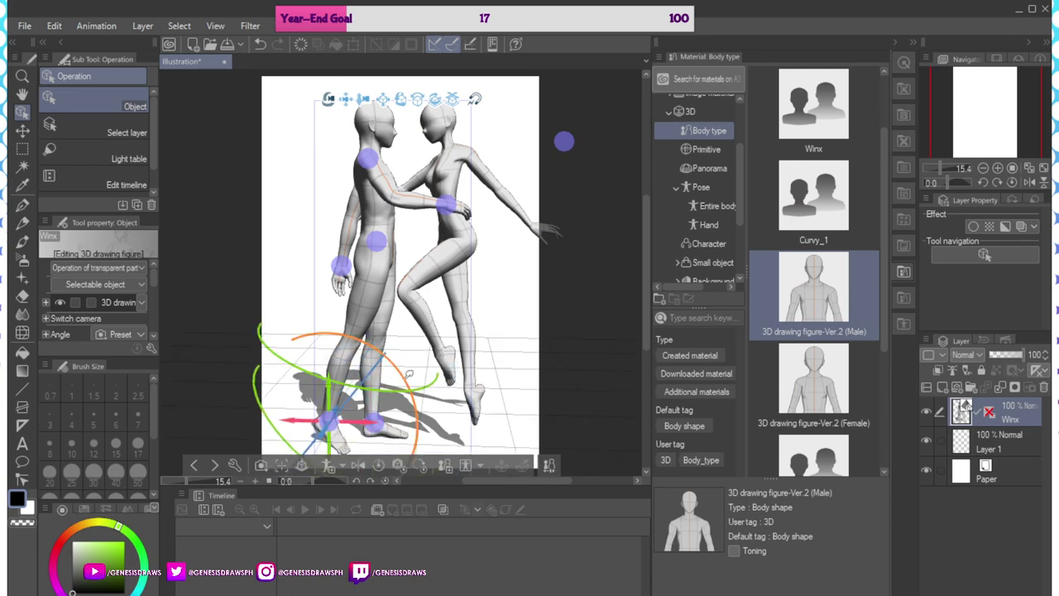
left_click(567, 317)
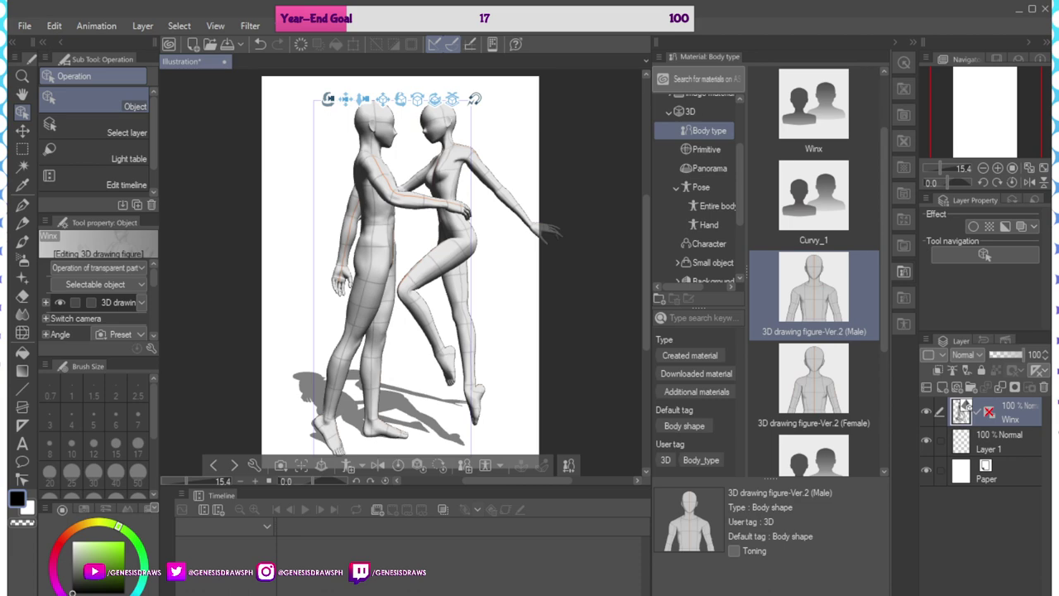
Save the illustration as COUPLE ART.psd
key("Return")
left_click(425, 263)
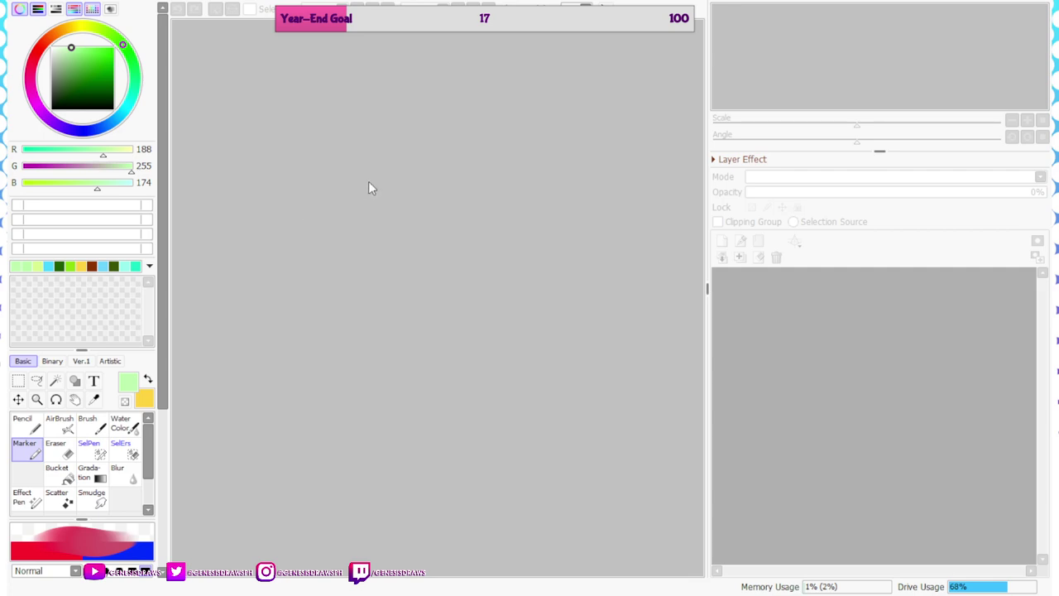
scroll(447, 80, "up", 6)
scroll(352, 156, "down", 3)
scroll(352, 156, "down", 2)
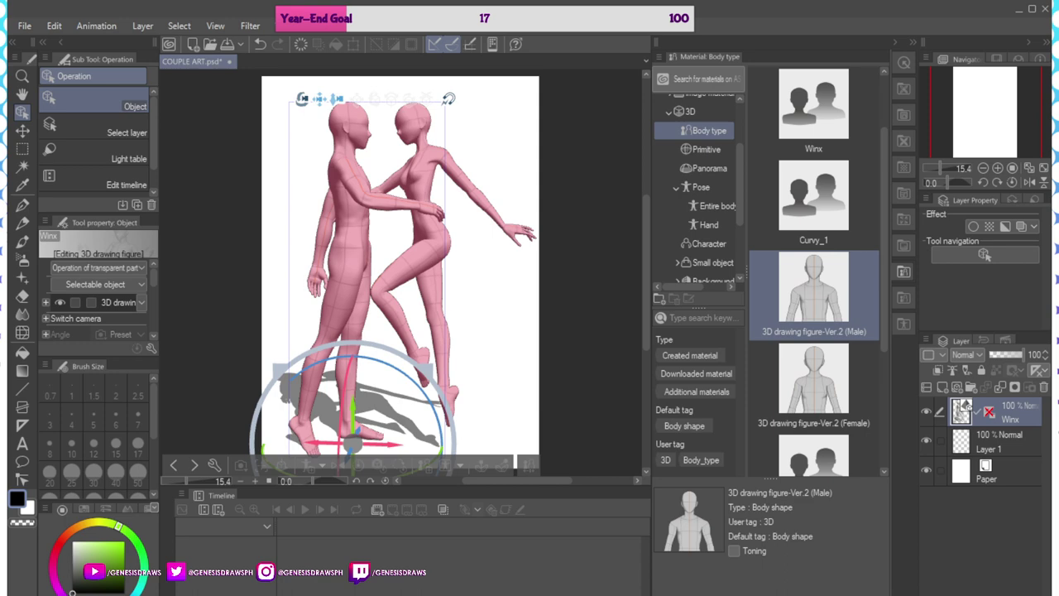
Adjust the camera angle on the couple slightly and save the changes to COUPLE ART.psd
mouse_move(304, 100)
left_mouse_down()
mouse_move(321, 99)
mouse_move(313, 105)
left_mouse_up()
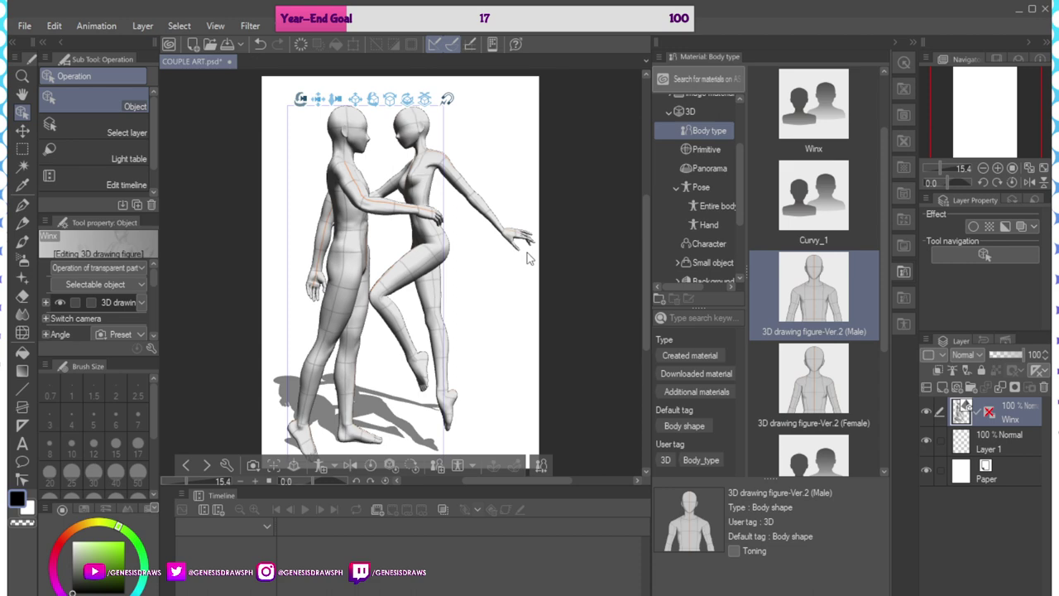
key("ctrl+s")
left_click(28, 30)
left_click(67, 163)
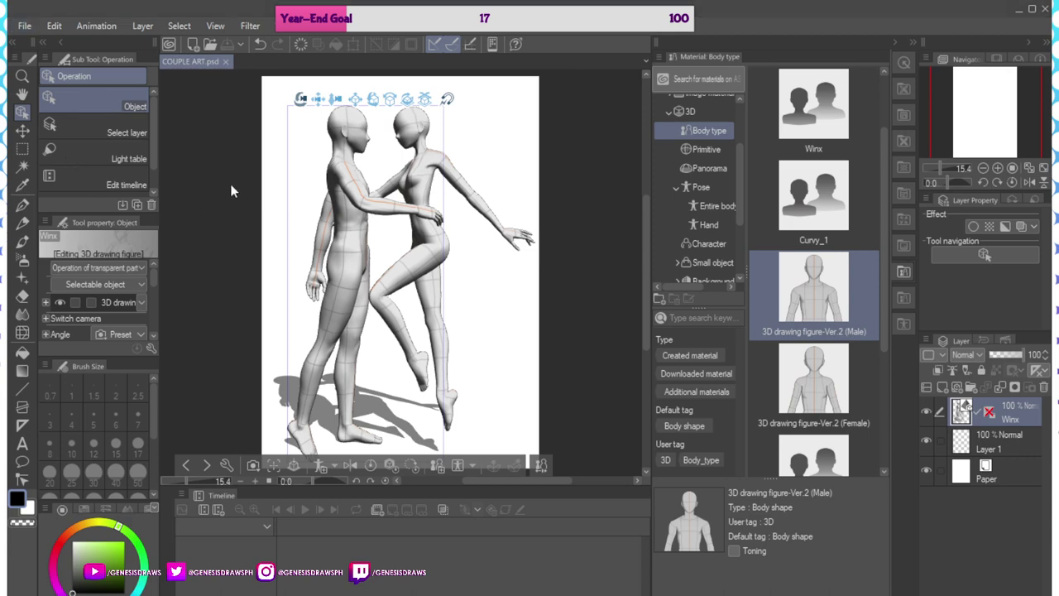
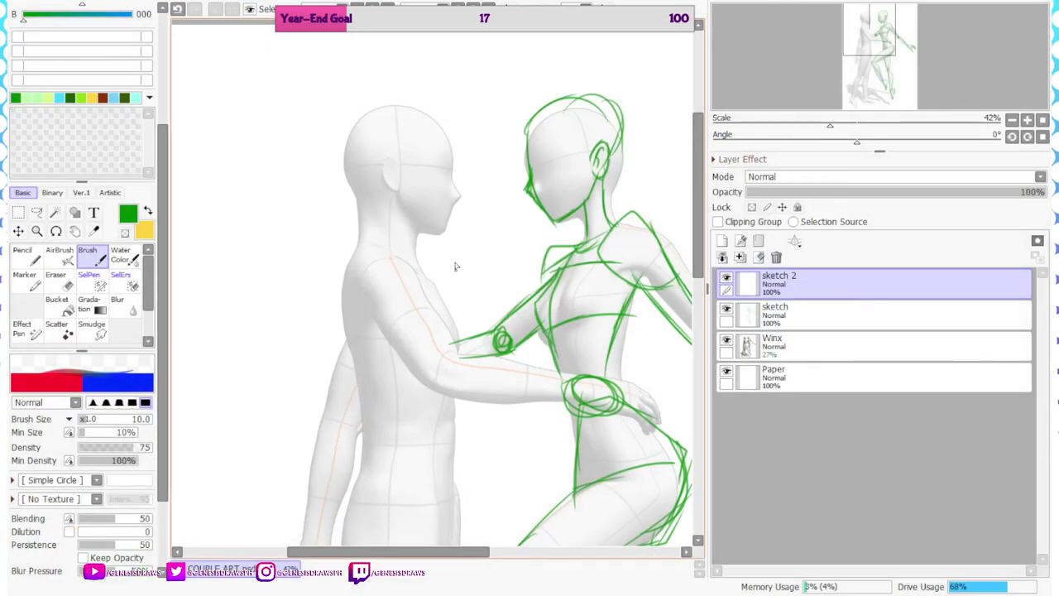
In PaintTool SAI, switch the brush color to light blue and try a stroke behind the male figure's neck, undoing it
scroll(473, 236, "down", 4)
key("Tab")
scroll(649, 288, "up", 8)
scroll(596, 241, "down", 4)
scroll(515, 151, "up", 2)
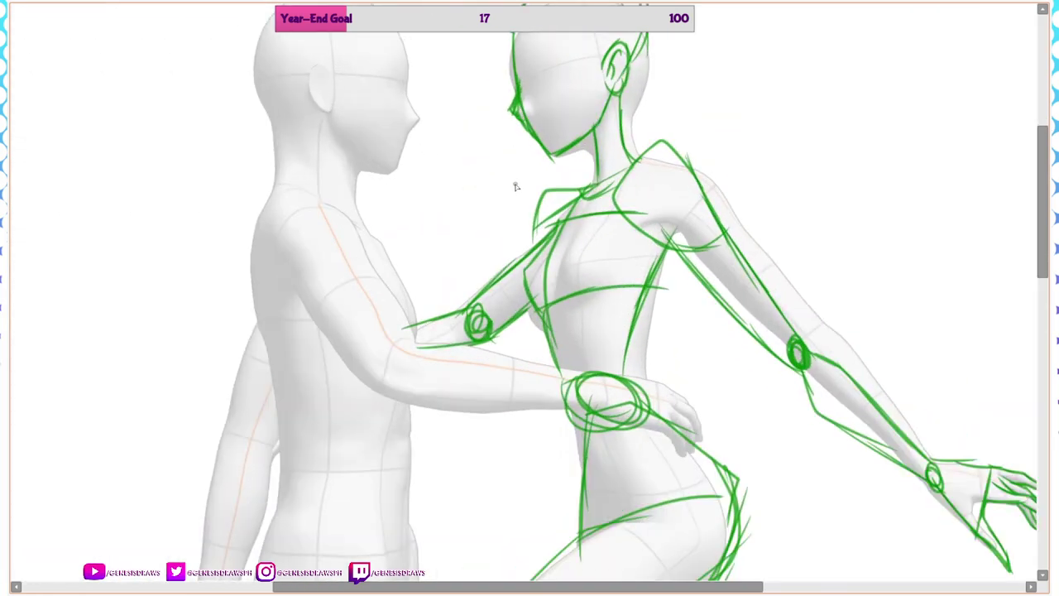
scroll(515, 186, "down", 1)
key("Tab")
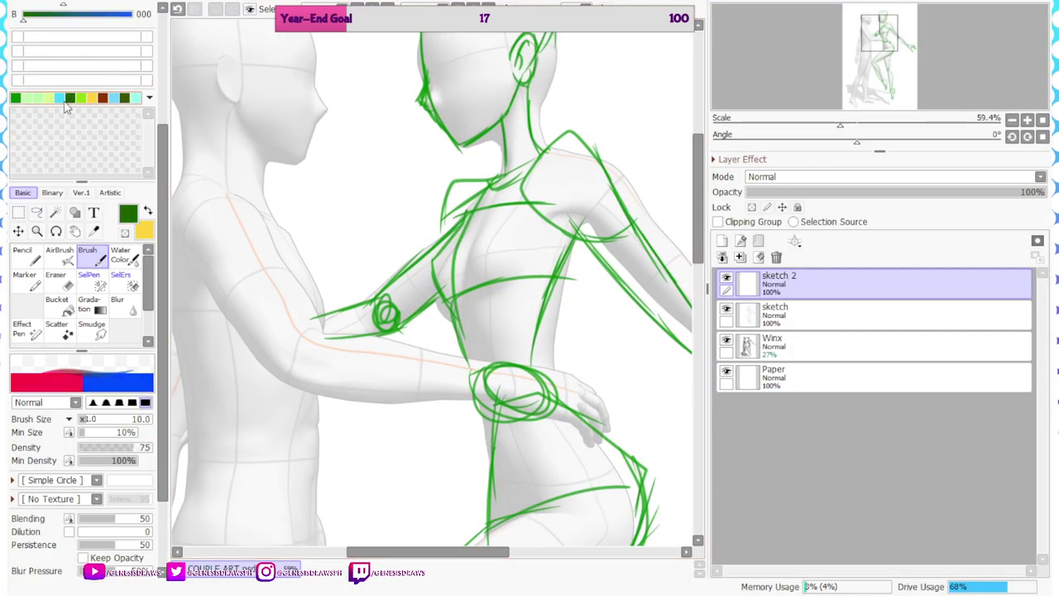
key("Tab")
left_click_drag(294, 126, 283, 197)
key("Tab")
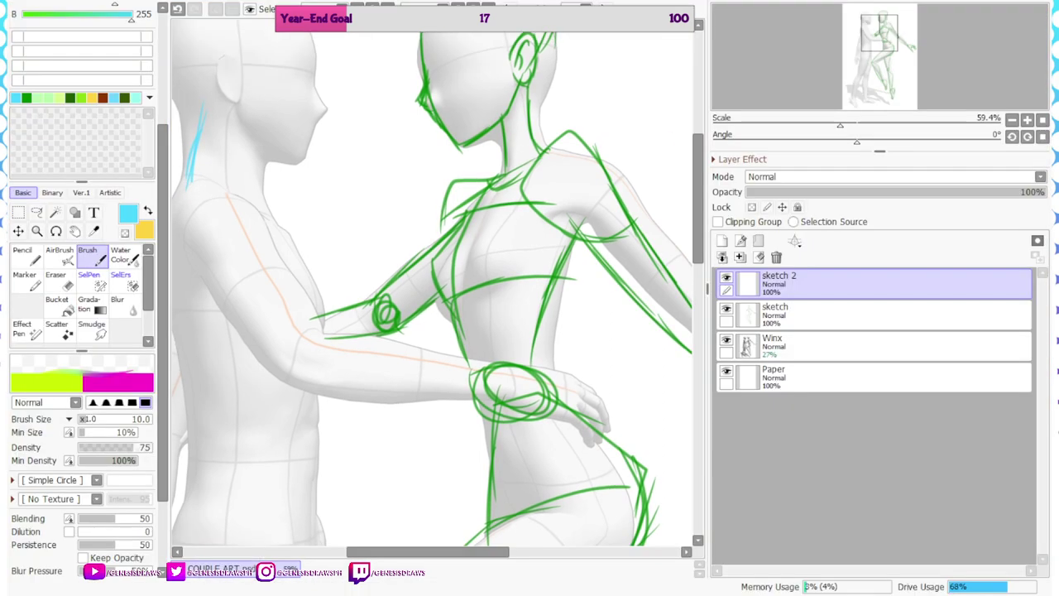
left_click(177, 9)
Paste the strip of hairstyle reference heads, flip it horizontally and move it down over the figures' heads
key("Tab")
scroll(439, 389, "down", 4)
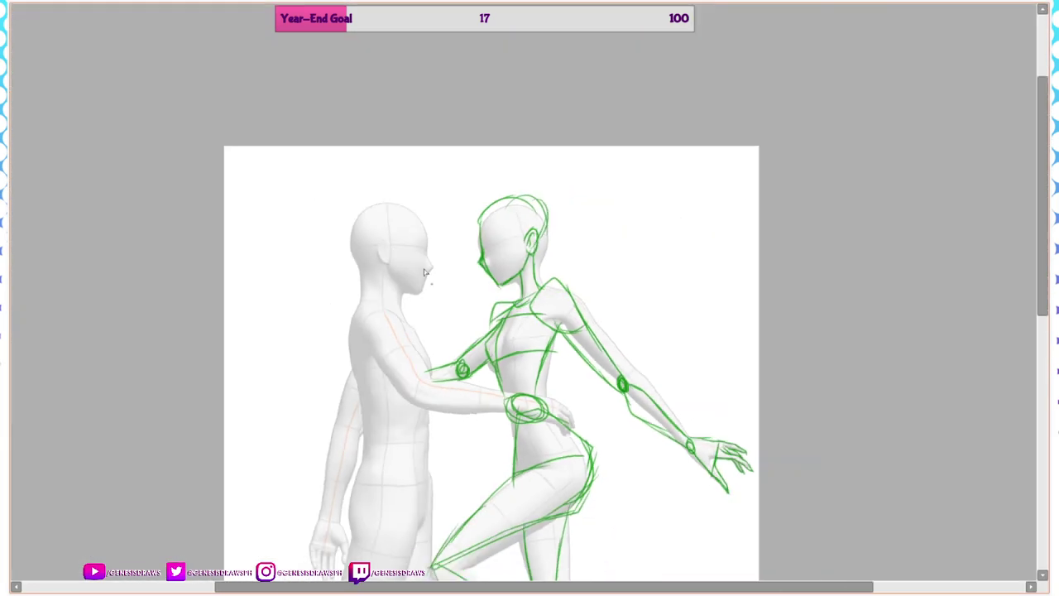
scroll(394, 252, "up", 5)
key("Tab")
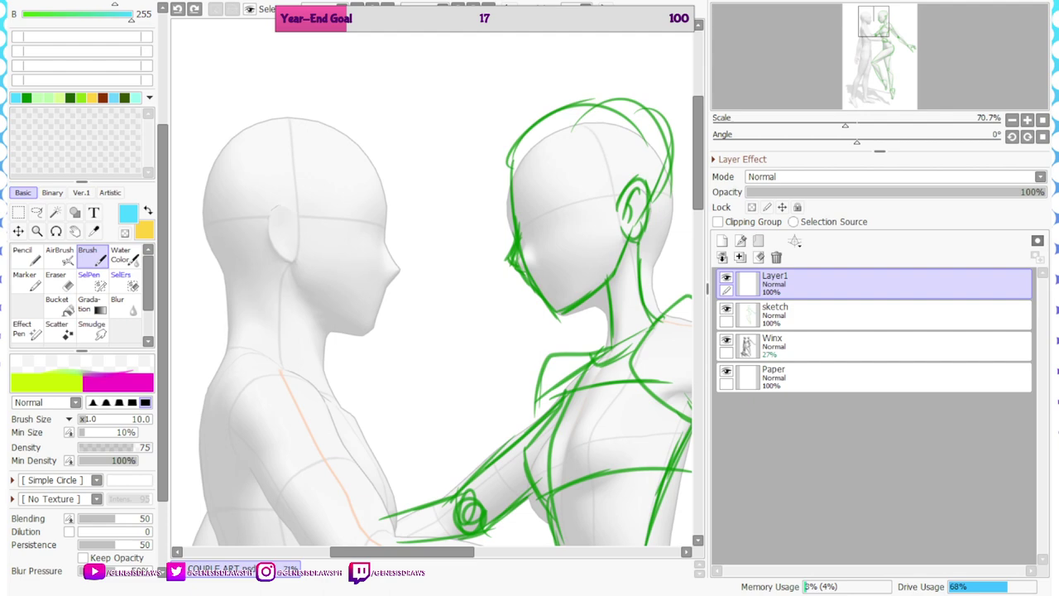
scroll(432, 289, "down", 2)
key("ctrl+v")
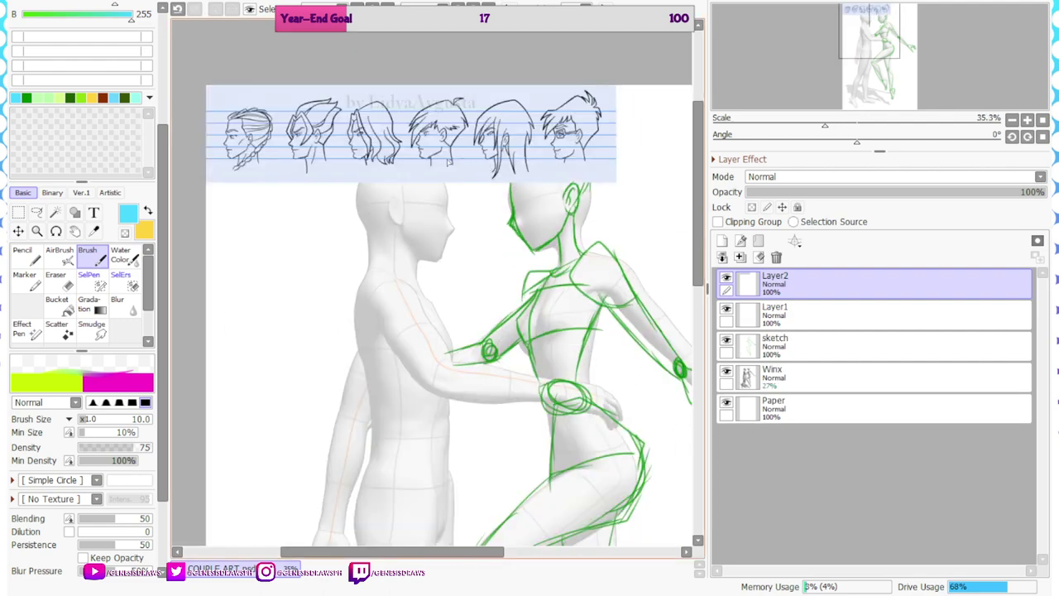
key("ctrl+t")
left_click(110, 535)
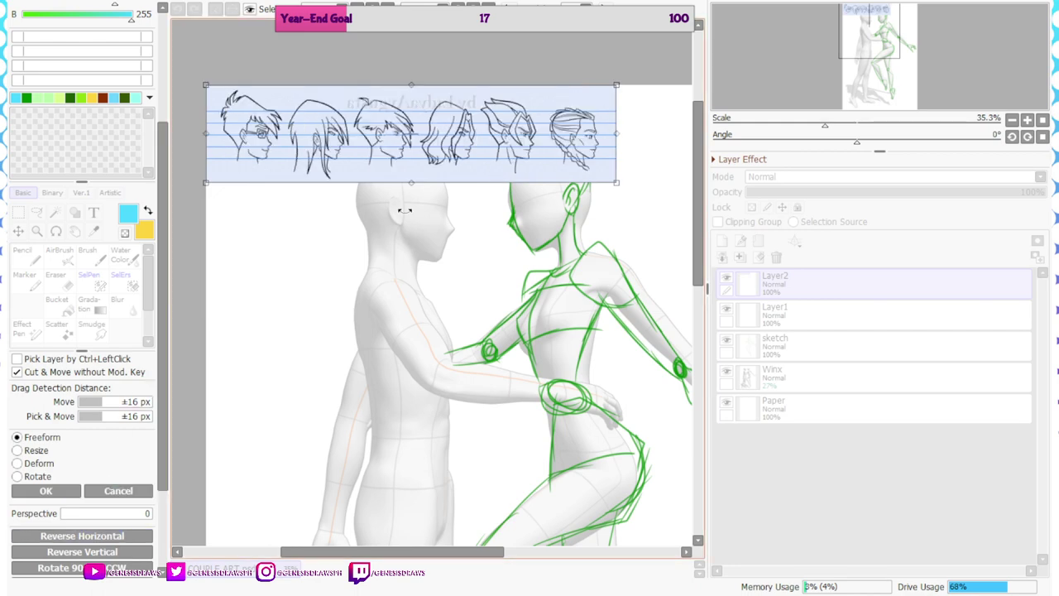
left_click_drag(468, 145, 428, 225)
left_click(52, 494)
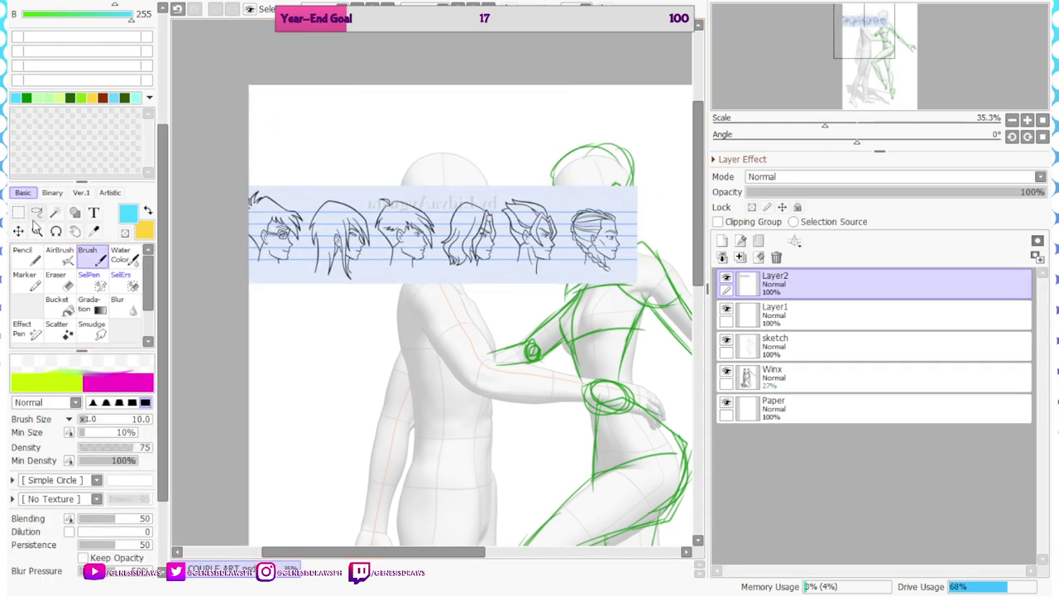
Cut the second, long-haired head out of the reference strip, delete the leftover layer and paste the head on its own layer
left_click(18, 213)
scroll(351, 221, "up", 1)
left_click_drag(283, 158, 387, 342)
key("ctrl+x")
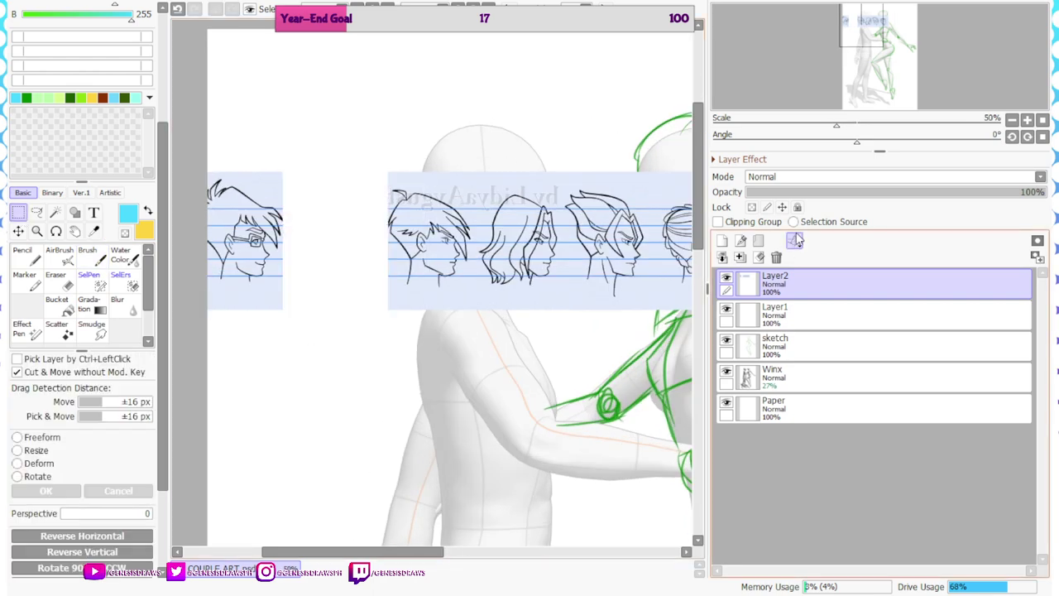
left_click(776, 257)
key("ctrl+v")
Enlarge the long-haired head reference and place it in the canvas's upper-left corner beside the male figure's head
scroll(398, 188, "down", 3)
scroll(389, 140, "up", 5)
key("ctrl+t")
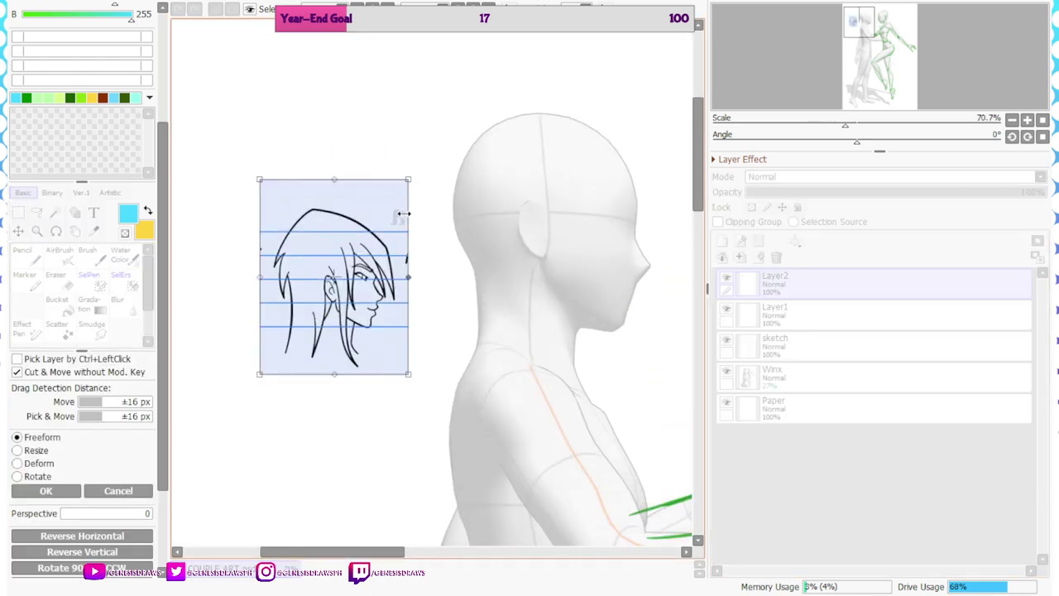
left_click_drag(406, 177, 469, 100)
left_click_drag(443, 163, 359, 75)
scroll(360, 75, "down", 3)
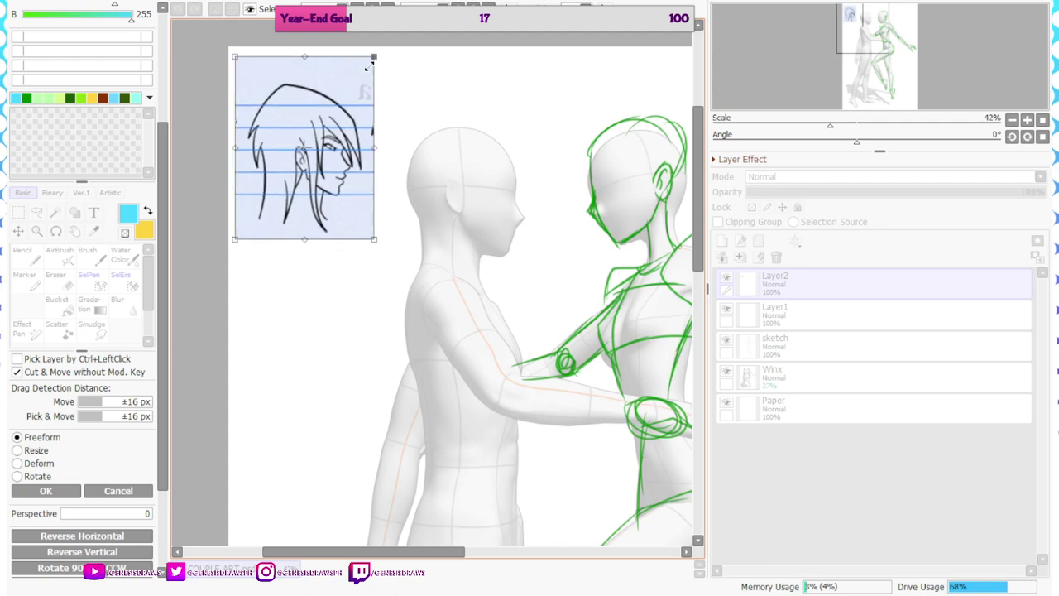
left_click(45, 490)
scroll(548, 141, "up", 3)
key("Tab")
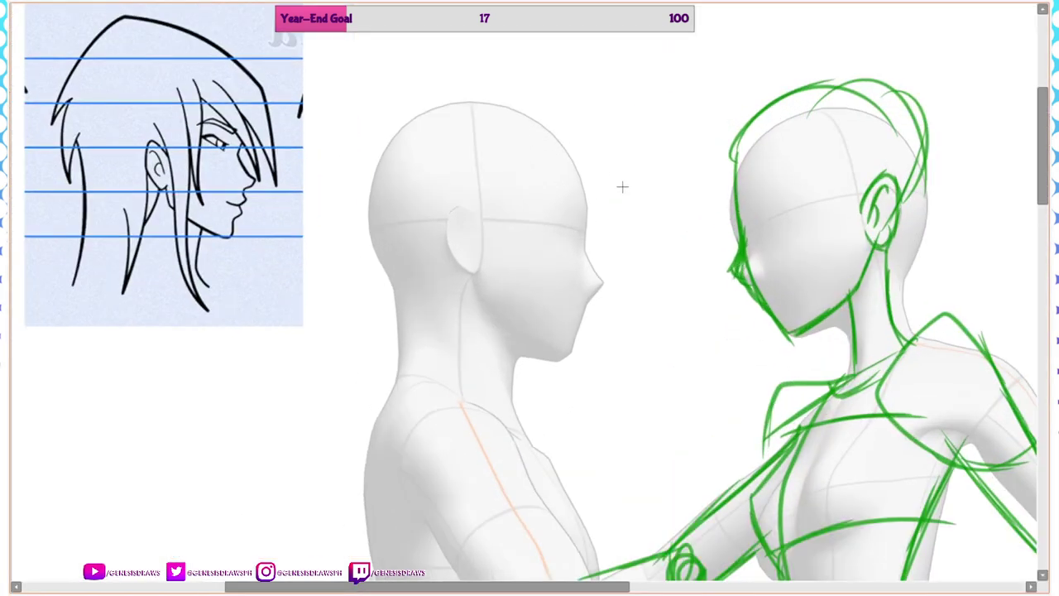
Switch to the Pencil tool and set its brush size to 9
key("Tab")
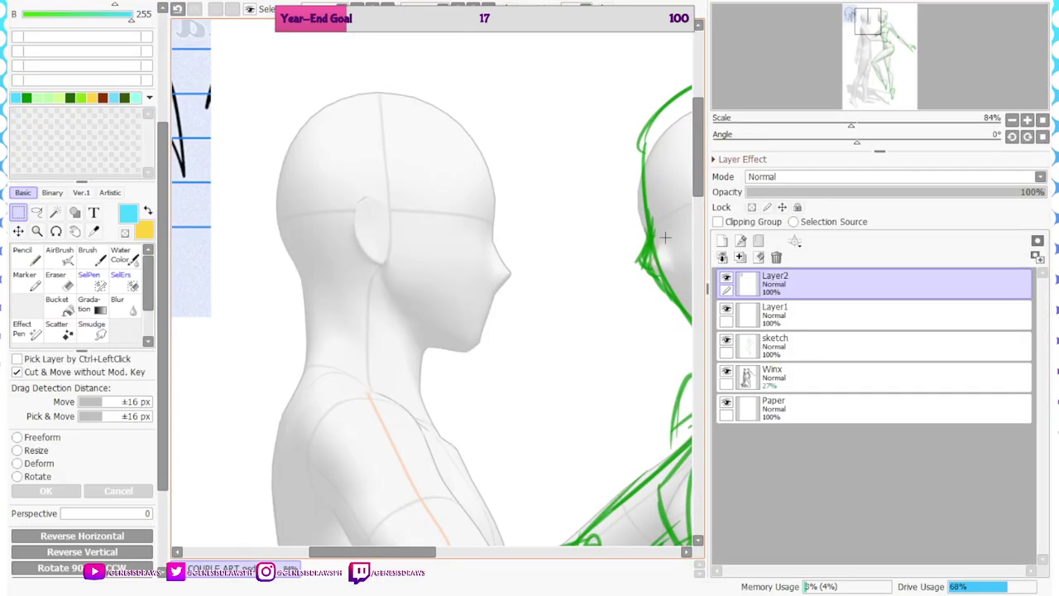
left_click(23, 257)
key("Tab")
key("Tab")
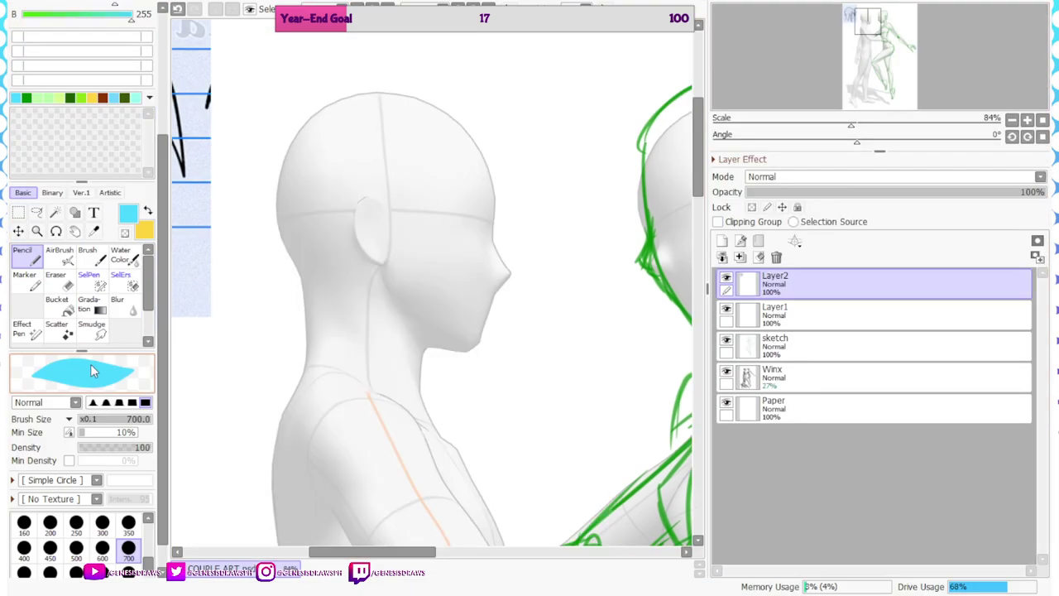
left_click_drag(149, 564, 148, 536)
key("Tab")
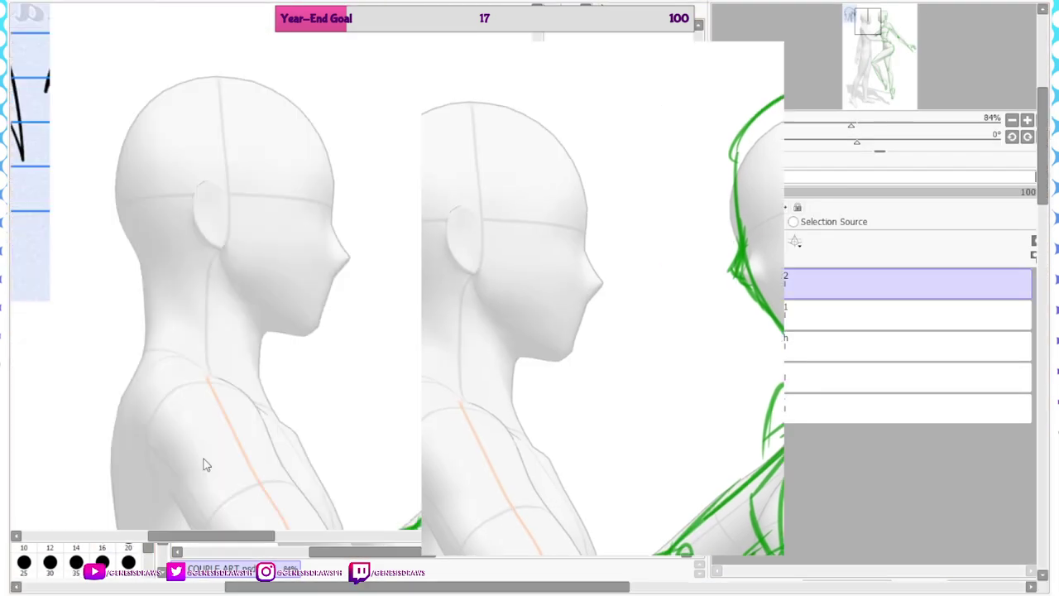
left_click_drag(394, 323, 388, 406)
key("Tab")
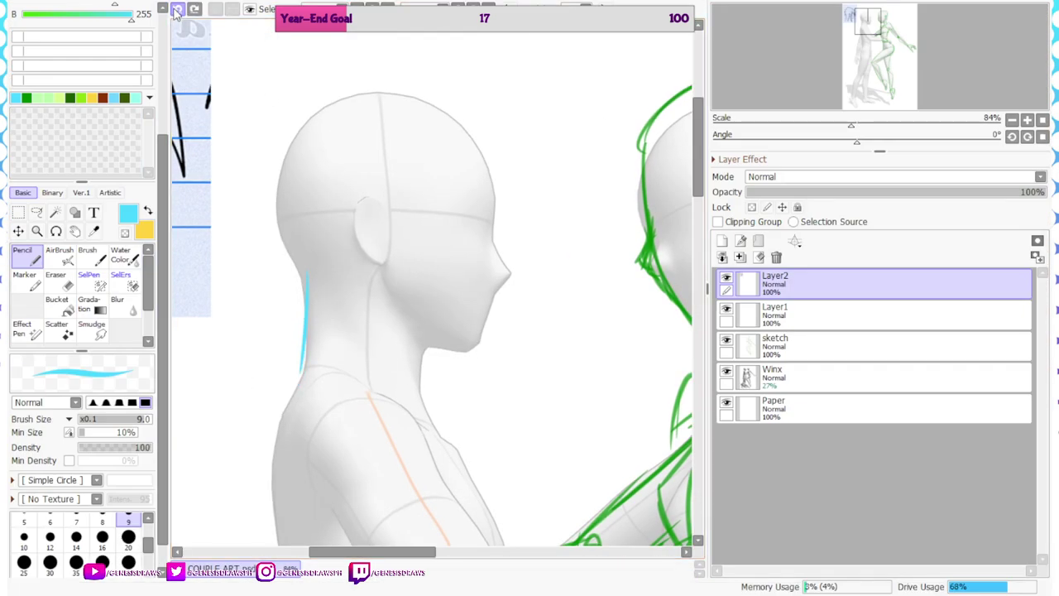
left_click(177, 9)
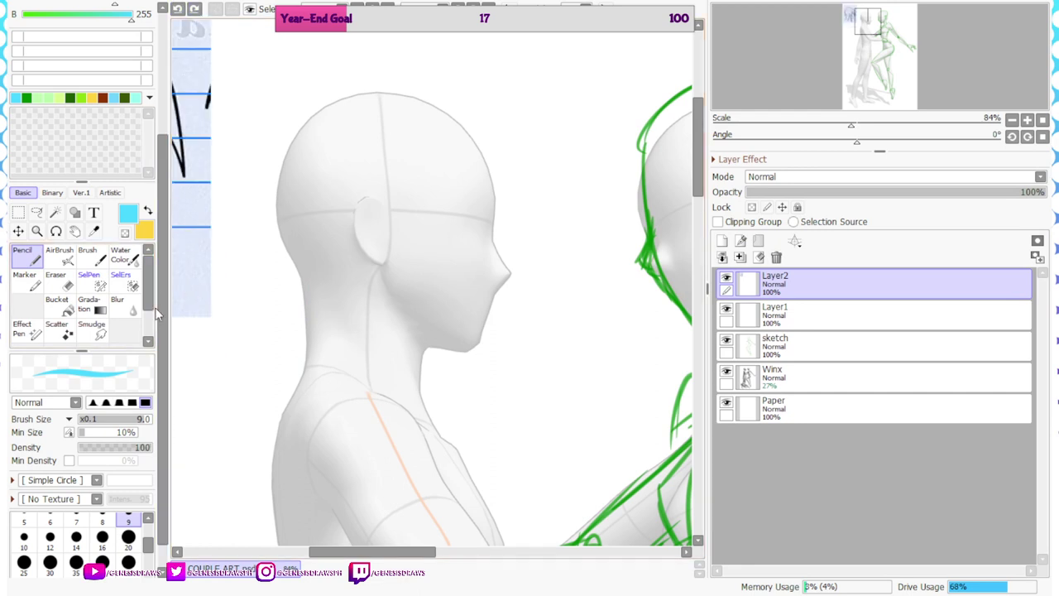
Rename the empty Layer1 above the sketch layer as "sketch 2"
scroll(157, 313, "up", 2)
left_click(747, 322)
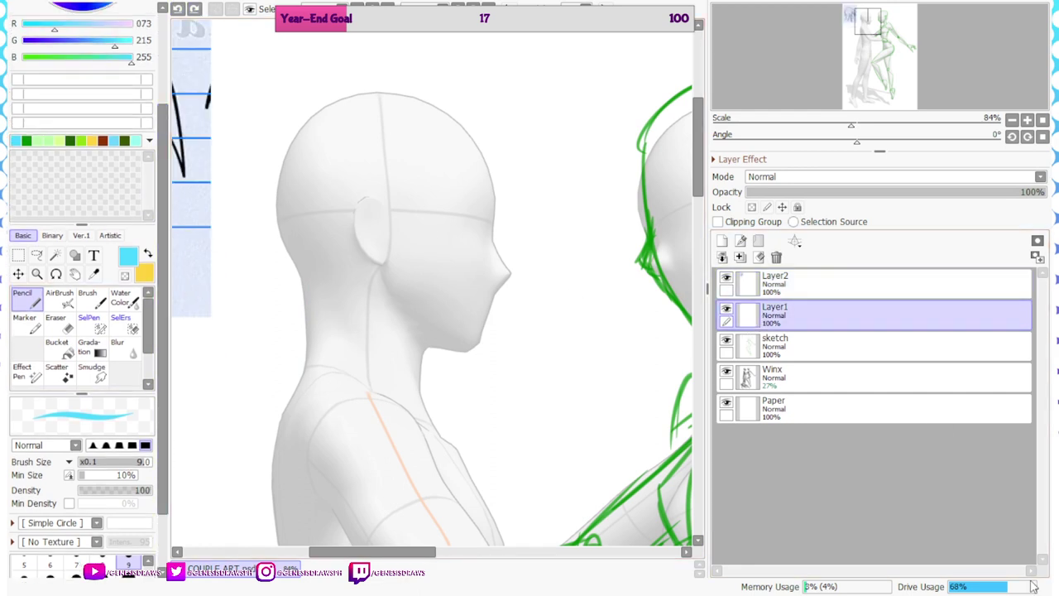
type("sketch 2")
key("Return")
key("Tab")
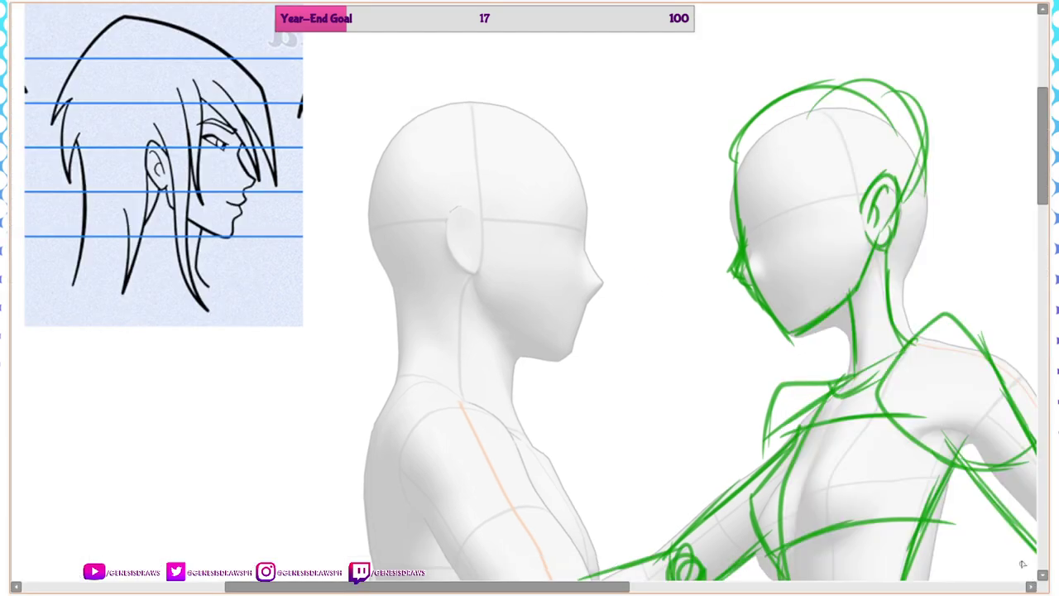
scroll(776, 285, "down", 9)
scroll(891, 392, "up", 3)
key("Tab")
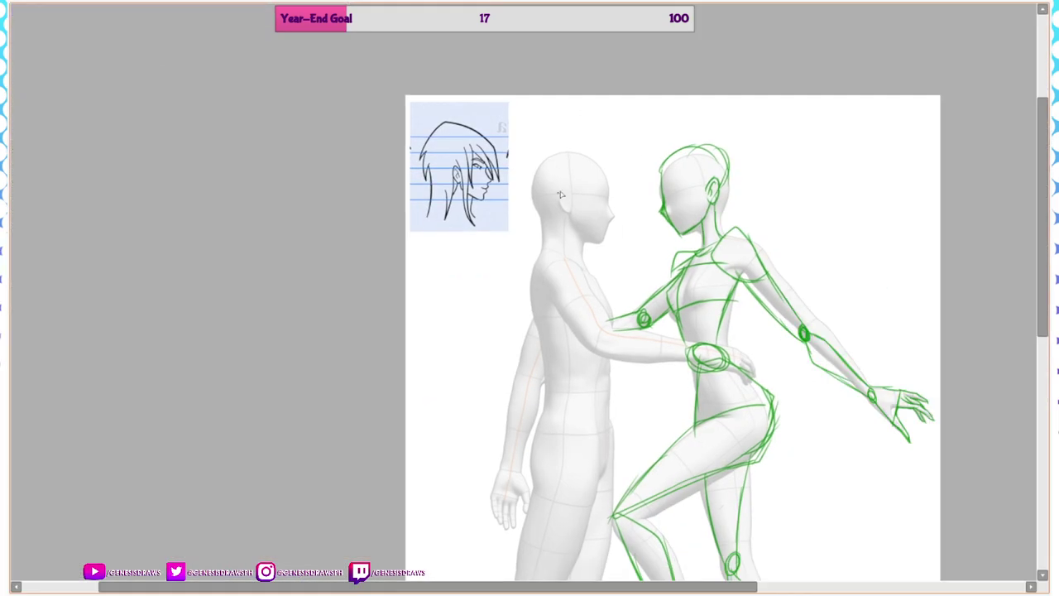
Sketch the male figure's jawline, facial profile and ear in dark blue over the 3D head
key("Tab")
scroll(631, 484, "up", 4)
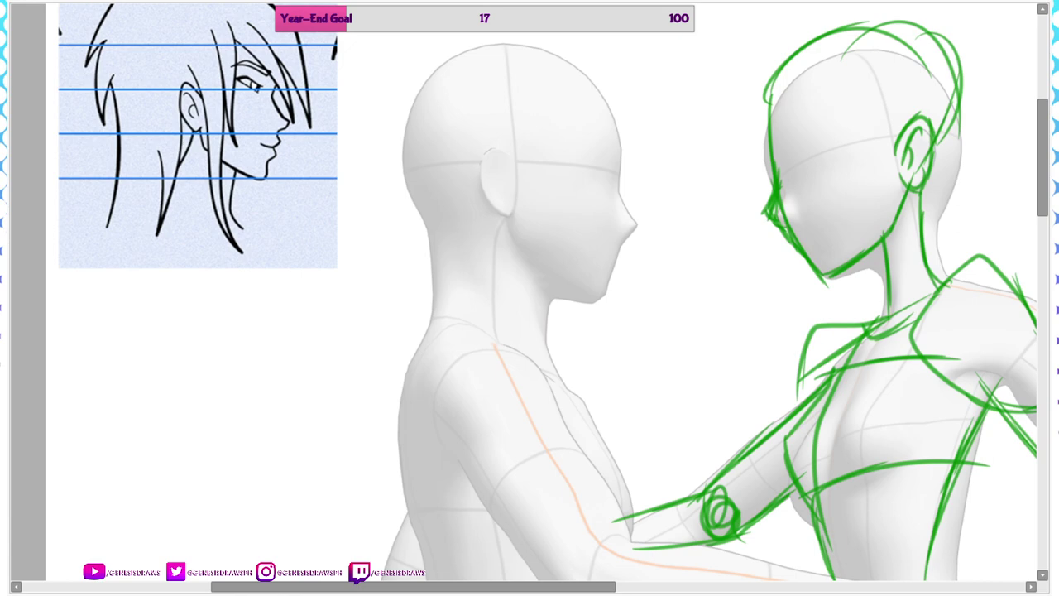
scroll(496, 298, "down", 2)
scroll(492, 154, "up", 3)
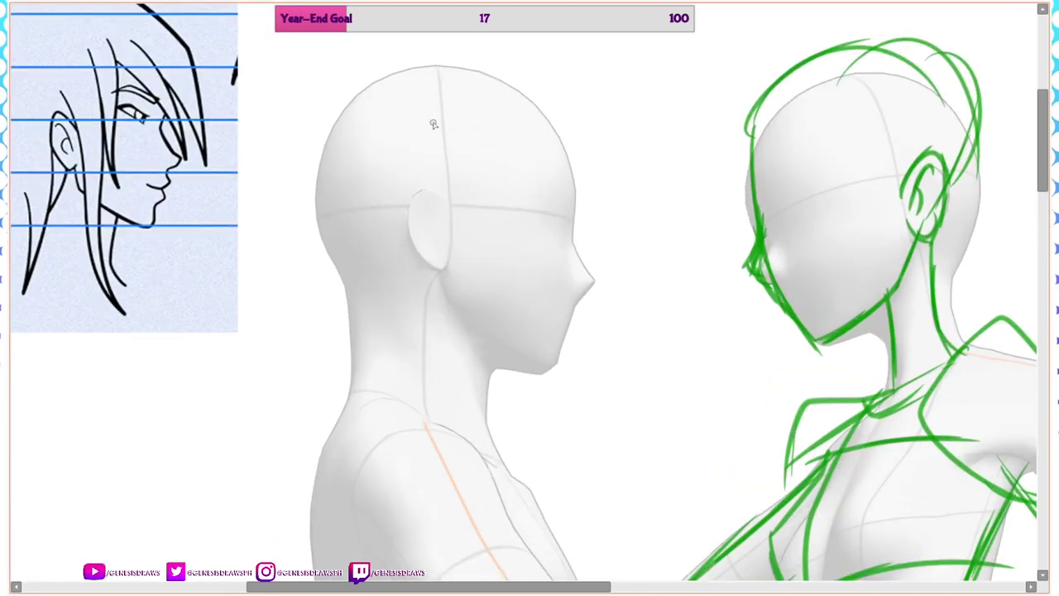
mouse_move(438, 270)
left_mouse_down()
mouse_move(457, 327)
mouse_move(521, 365)
mouse_move(553, 377)
left_mouse_up()
mouse_move(502, 348)
left_mouse_down()
mouse_move(562, 375)
mouse_move(554, 378)
mouse_move(557, 361)
mouse_move(579, 330)
mouse_move(576, 299)
mouse_move(595, 285)
mouse_move(591, 274)
left_mouse_up()
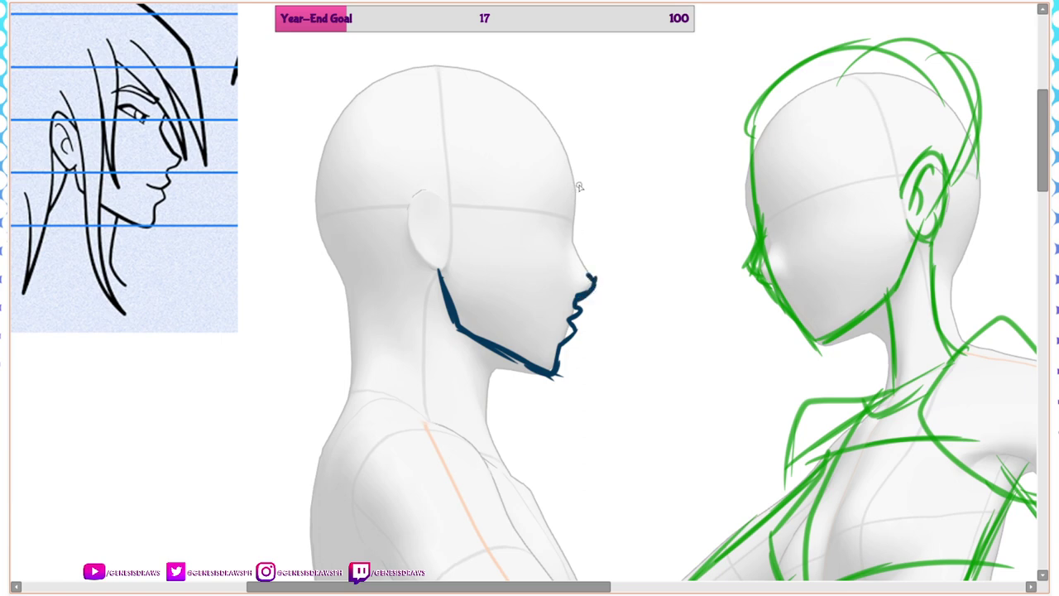
mouse_move(577, 172)
left_mouse_down()
mouse_move(566, 242)
mouse_move(586, 278)
left_mouse_up()
mouse_move(437, 206)
left_mouse_down()
mouse_move(412, 205)
mouse_move(428, 266)
mouse_move(443, 249)
mouse_move(422, 204)
mouse_move(438, 234)
mouse_move(432, 253)
mouse_move(443, 245)
left_mouse_up()
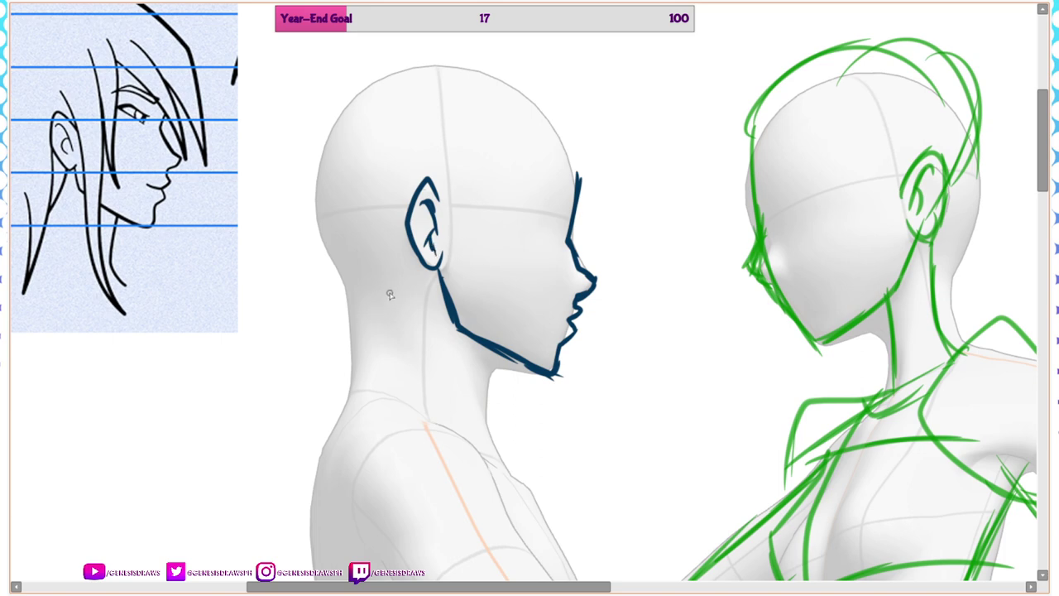
Sketch the back and front contours of the male figure's neck down to the collar area
left_click_drag(382, 269, 372, 384)
left_click_drag(380, 307, 363, 428)
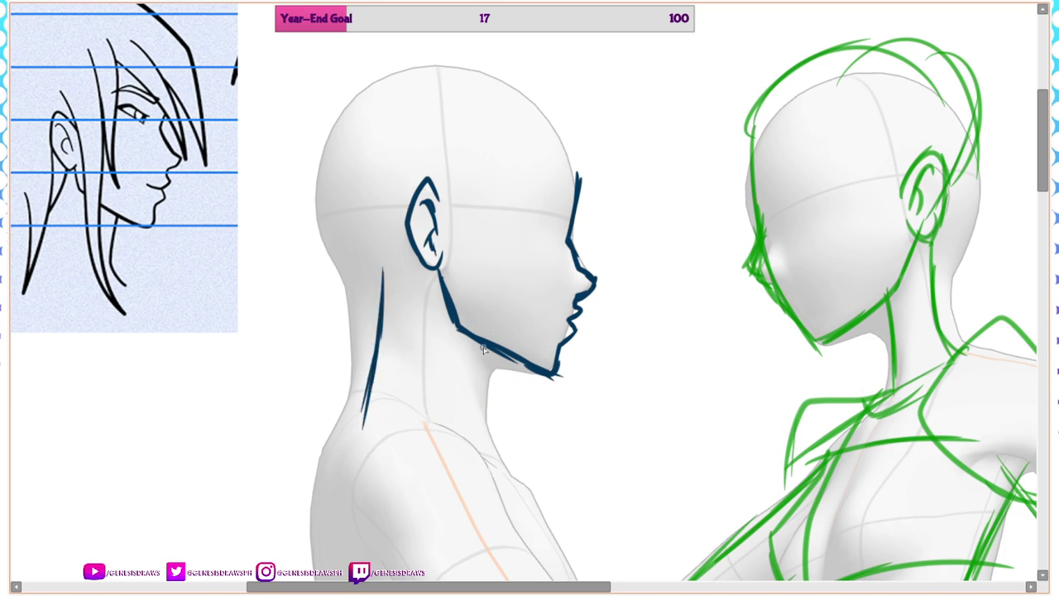
mouse_move(493, 344)
left_mouse_down()
mouse_move(475, 426)
mouse_move(505, 461)
left_mouse_up()
scroll(505, 460, "down", 5)
left_click_drag(464, 374, 423, 293)
scroll(423, 293, "down", 2)
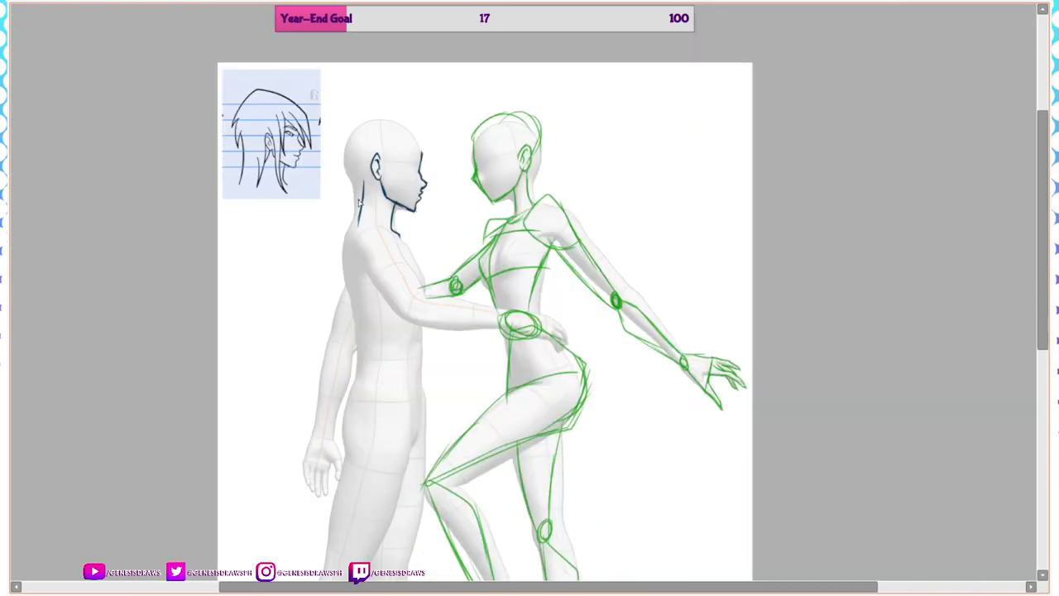
In the other open document with three male figures, select the middle side-view figure with a rectangle and copy it
scroll(426, 249, "up", 4)
key("Tab")
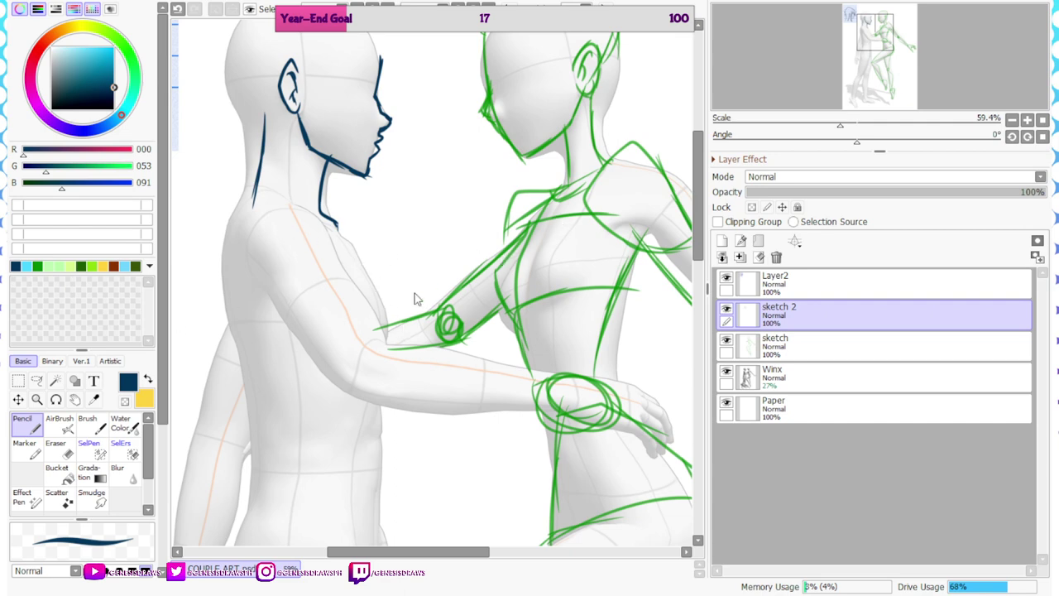
left_click(356, 570)
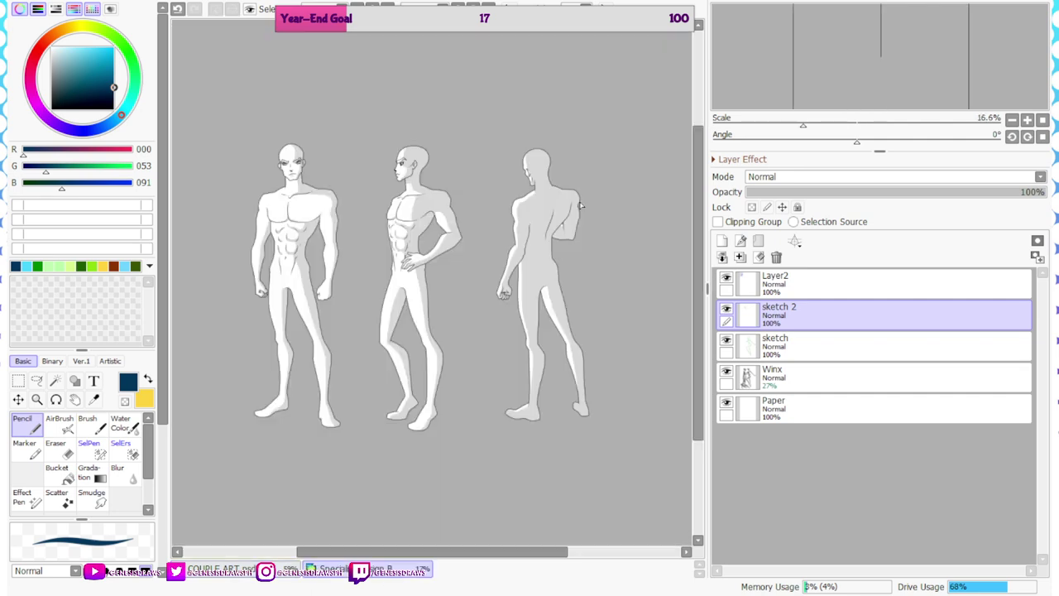
left_click(19, 381)
left_click_drag(349, 86, 510, 485)
key("ctrl+c")
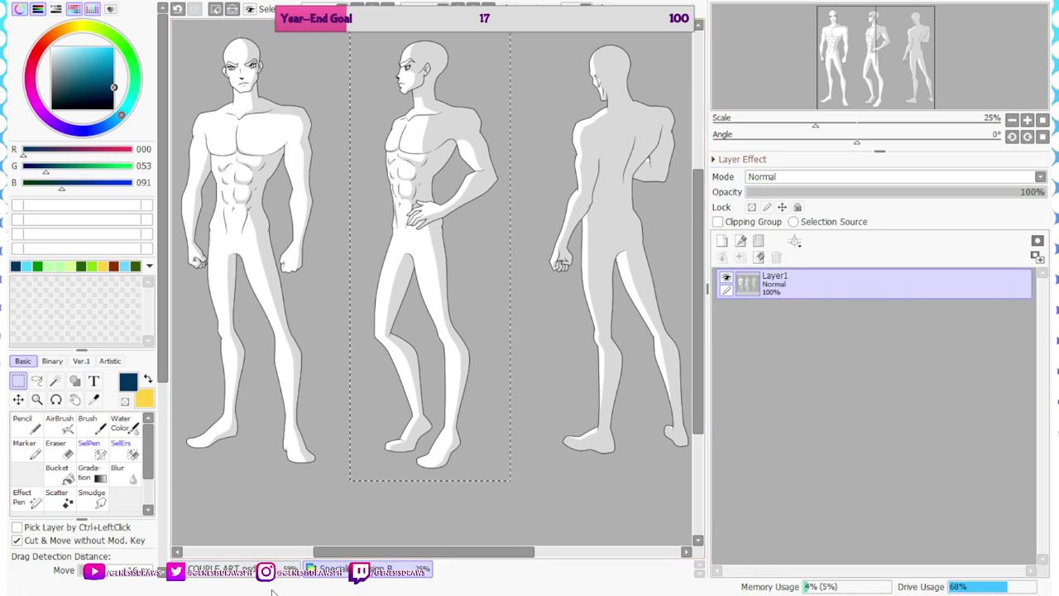
Paste the copied male figure into the COUPLE ART document as a new layer
left_click(249, 569)
scroll(417, 219, "down", 4)
key("Tab")
key("ctrl+v")
key("Tab")
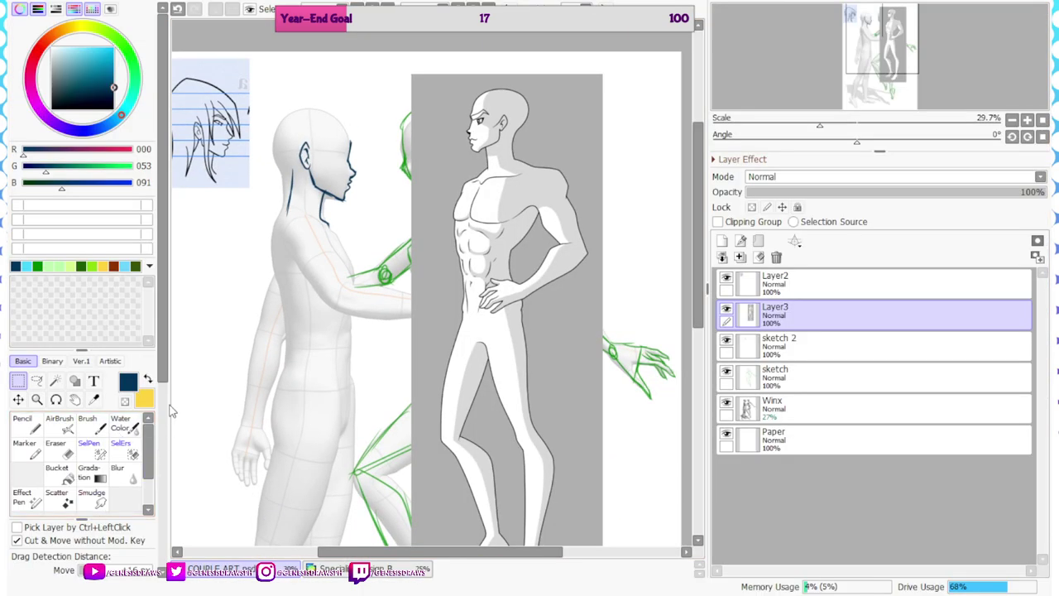
Flip the pasted figure horizontally and place it at the canvas's left edge below the head reference
key("ctrl+t")
left_click(98, 522)
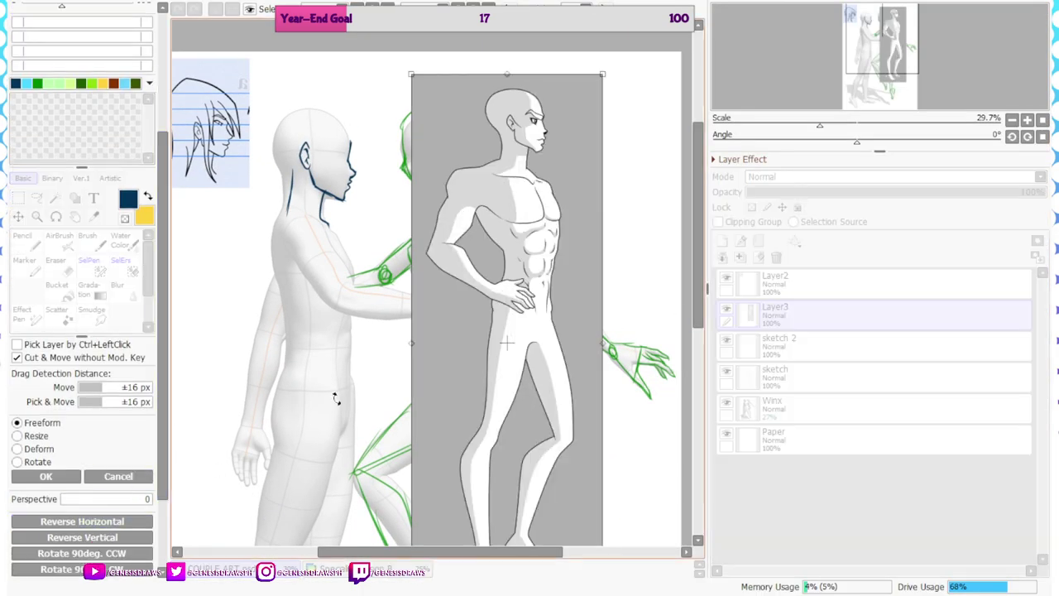
key("Tab")
left_click_drag(536, 216, 186, 218)
scroll(274, 221, "up", 3)
left_click_drag(274, 221, 263, 366)
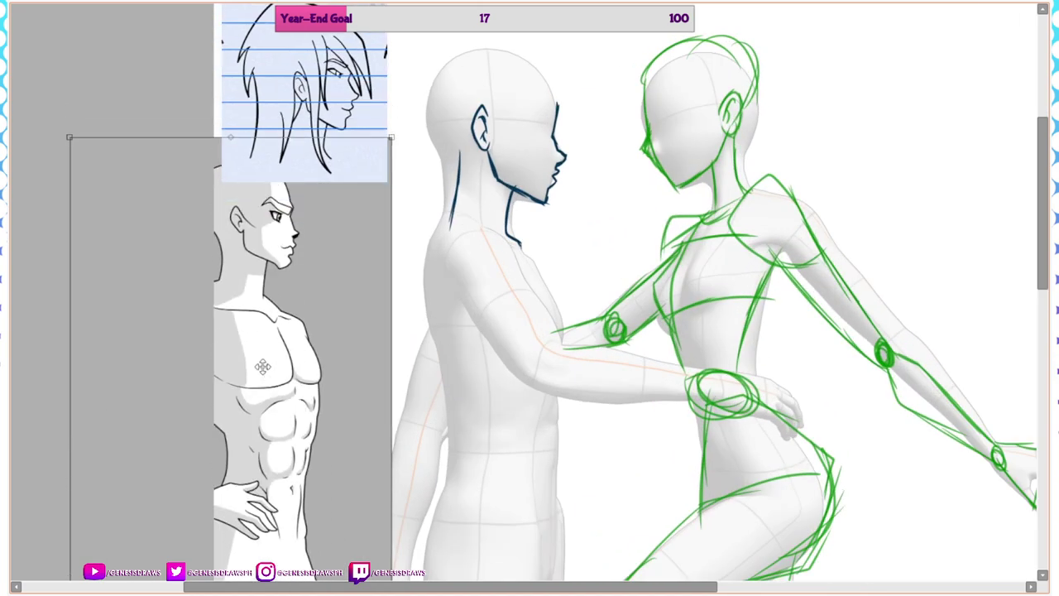
scroll(278, 319, "down", 2)
scroll(332, 279, "up", 2)
key("Tab")
left_click(51, 478)
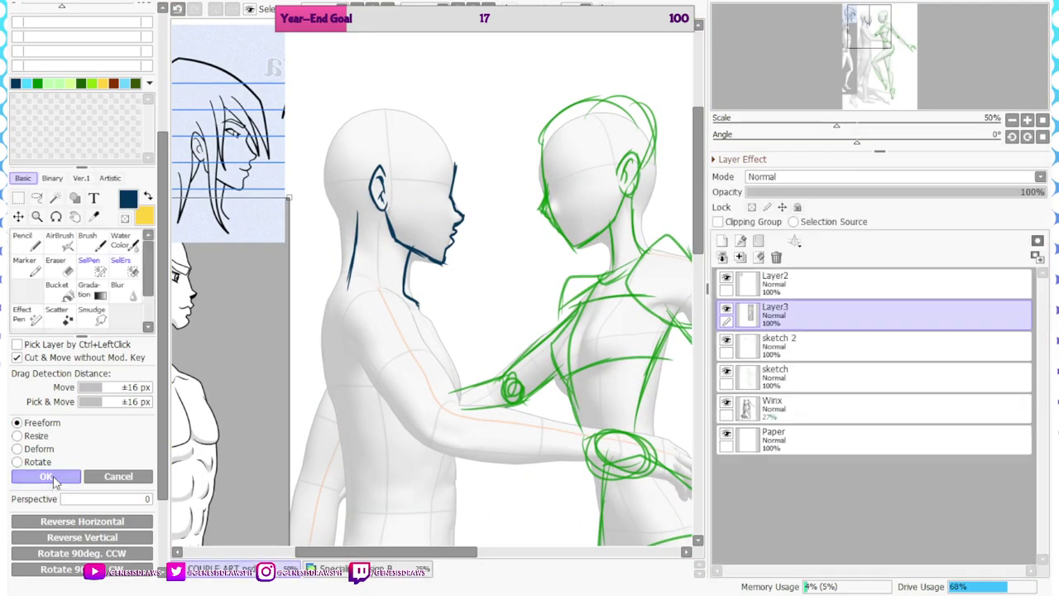
key("Tab")
scroll(562, 206, "down", 1)
key("Tab")
scroll(406, 314, "up", 2)
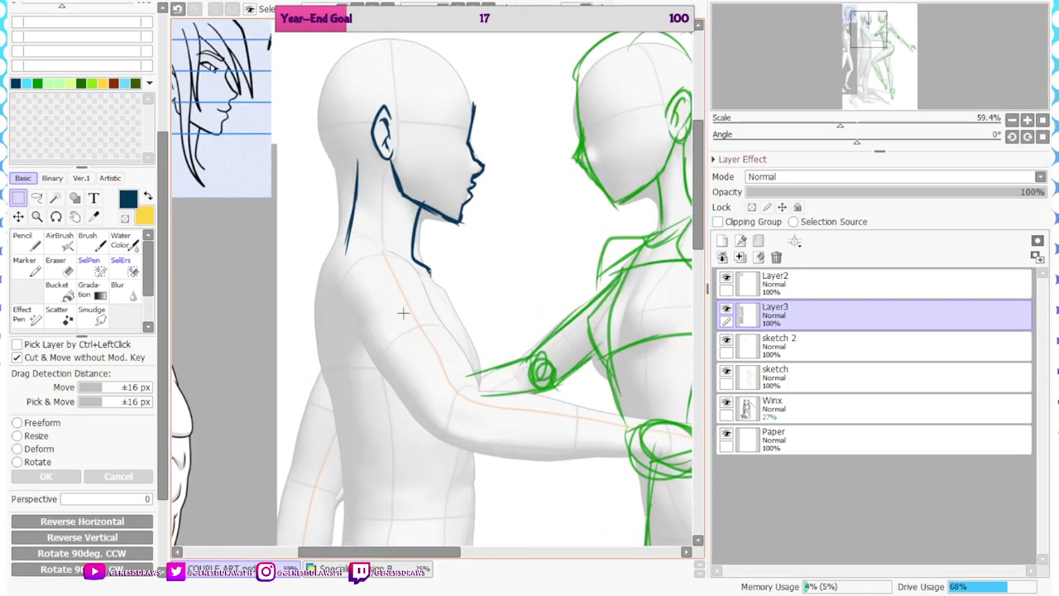
key("Tab")
key("Tab")
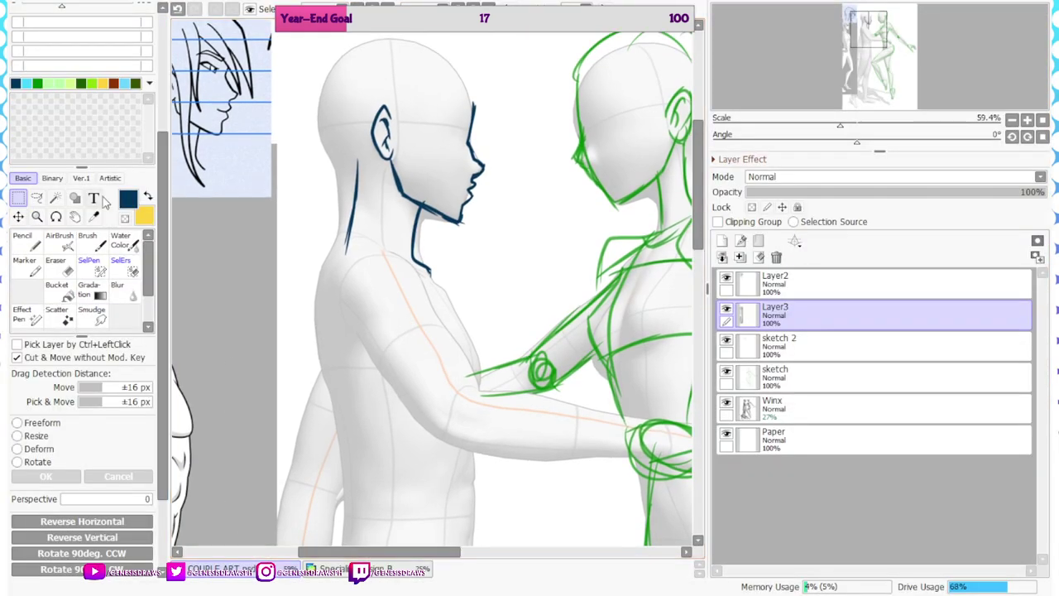
key("Tab")
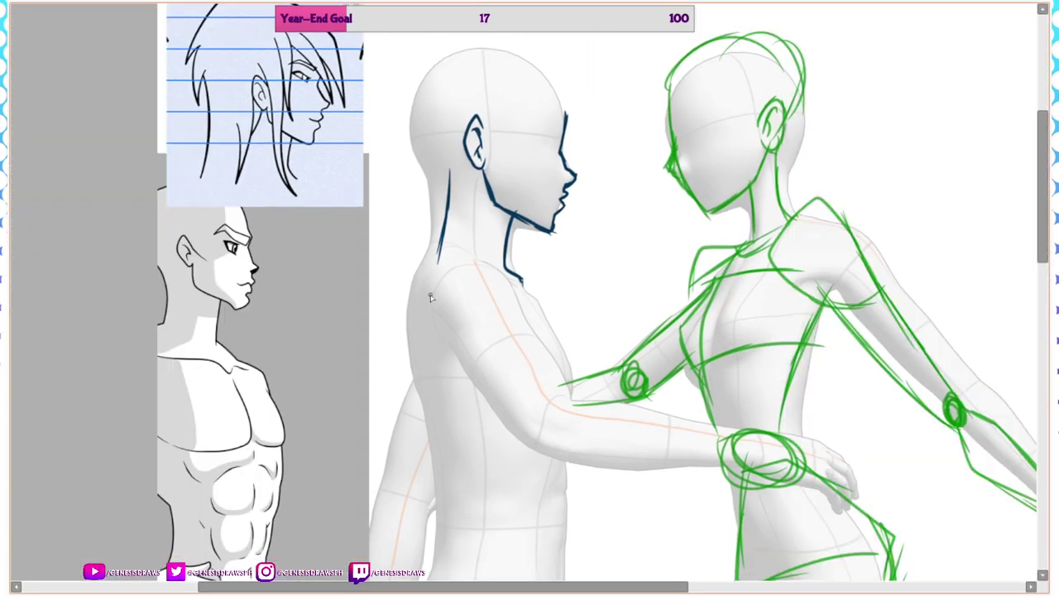
left_click_drag(441, 257, 437, 311)
key("Tab")
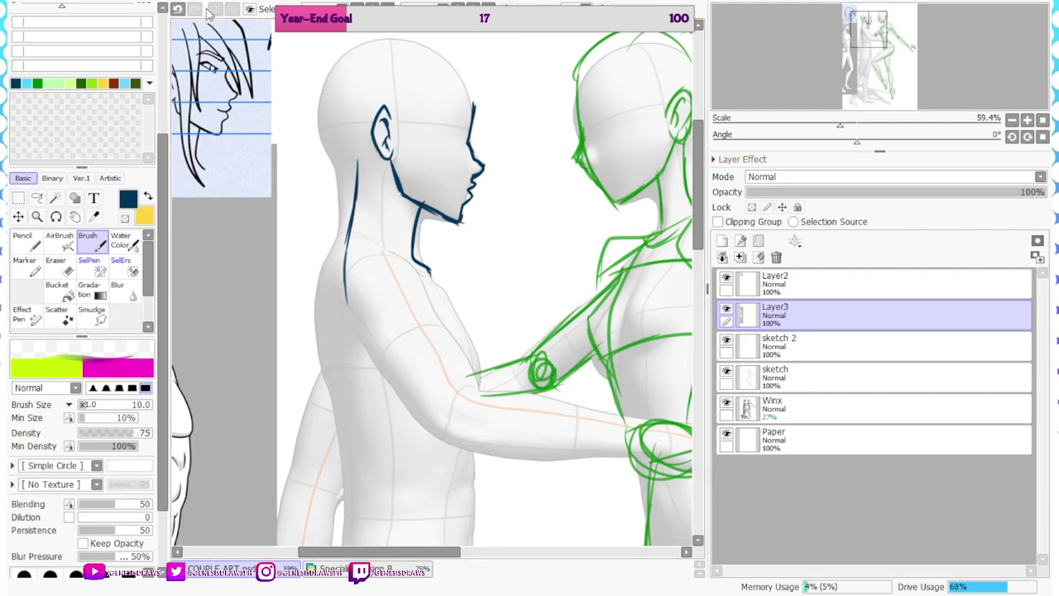
left_click(177, 8)
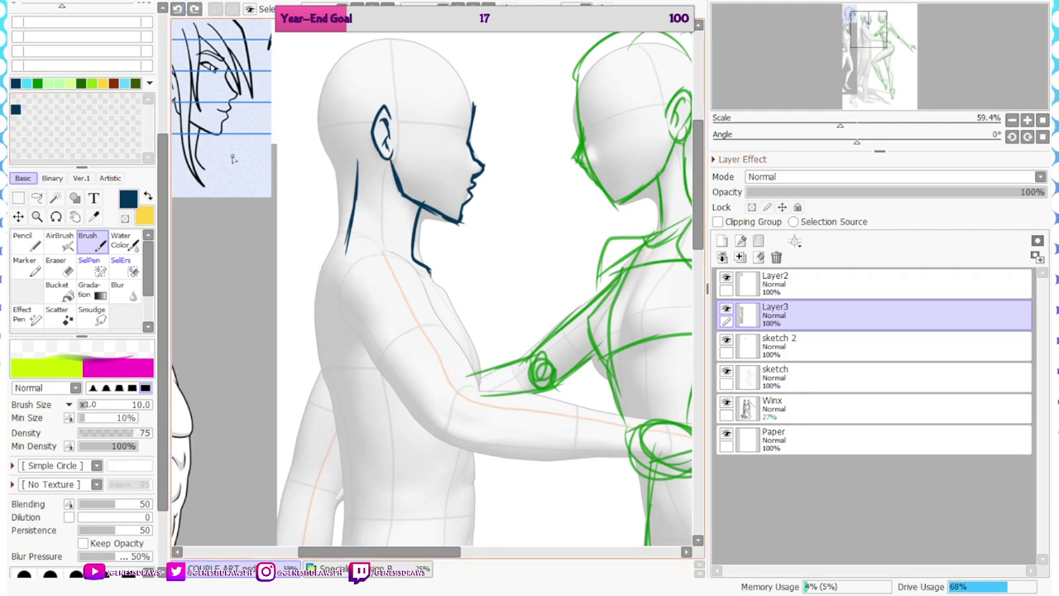
key("Tab")
left_click_drag(437, 308, 448, 266)
key("Tab")
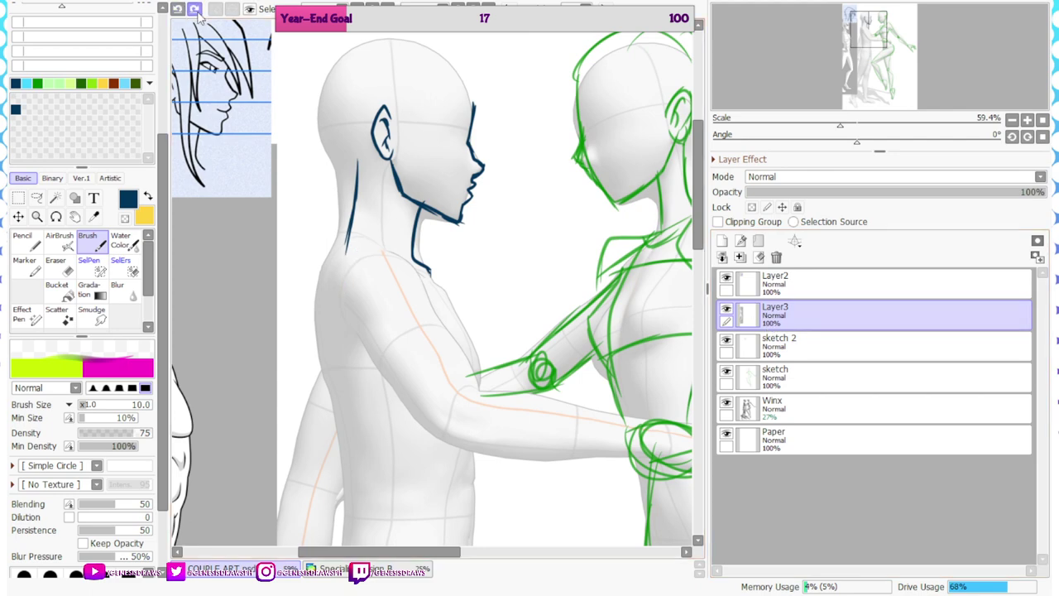
Lock Layer2 with the long-haired head reference and reselect Layer3, leaving it unlocked
left_click(797, 207)
left_click(782, 285)
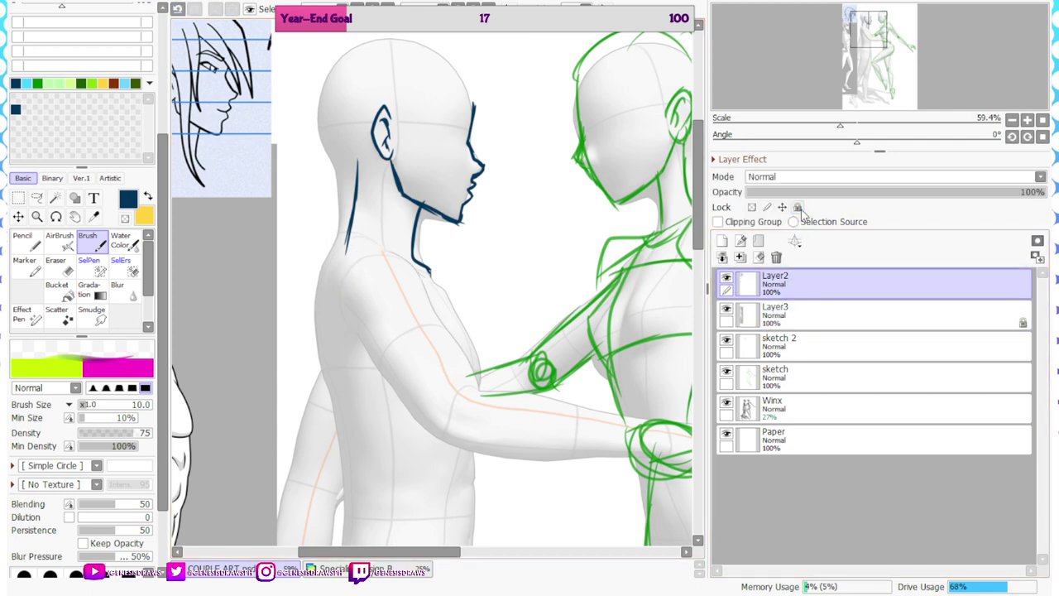
left_click(801, 312)
Shift the pasted figure reference slightly right so more of its body lies on the canvas
key("Tab")
key("ctrl+t")
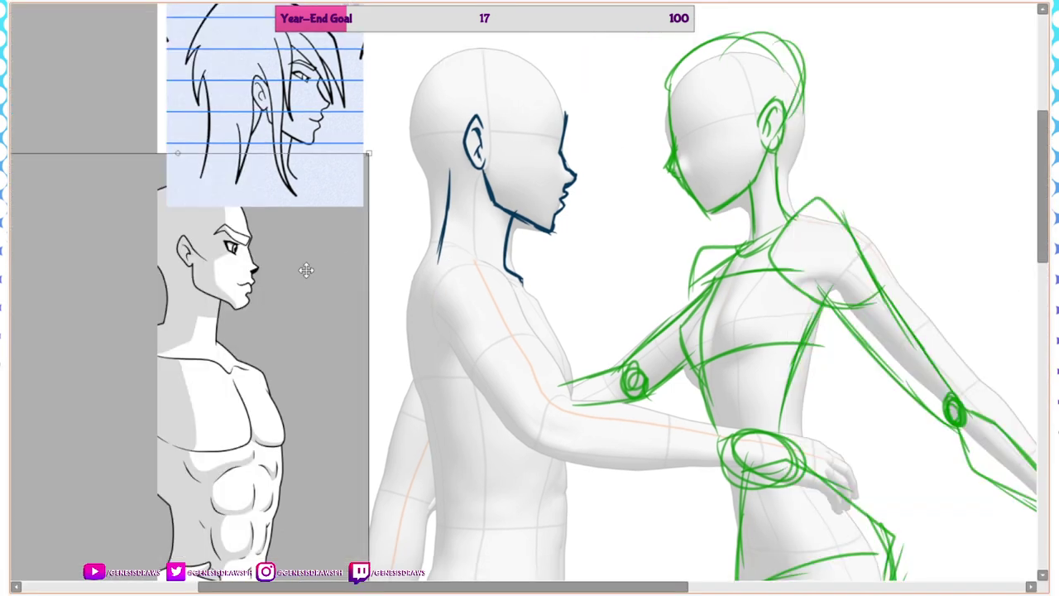
left_click_drag(300, 270, 348, 274)
key("Tab")
left_click(94, 478)
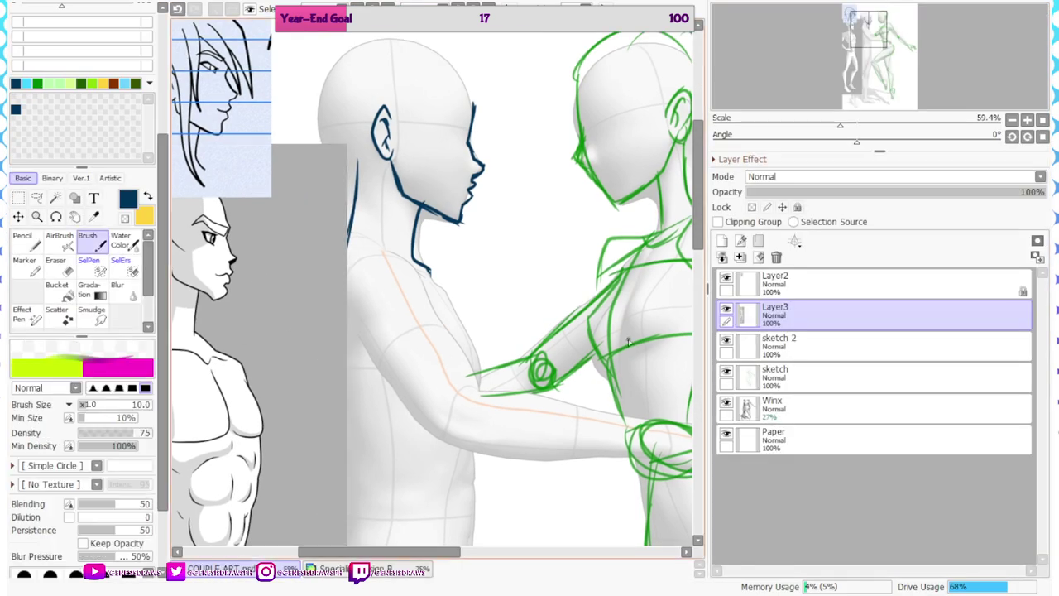
Move Layer3 with the figure reference below the sketch layer in the layer stack
left_click_drag(782, 314, 792, 397)
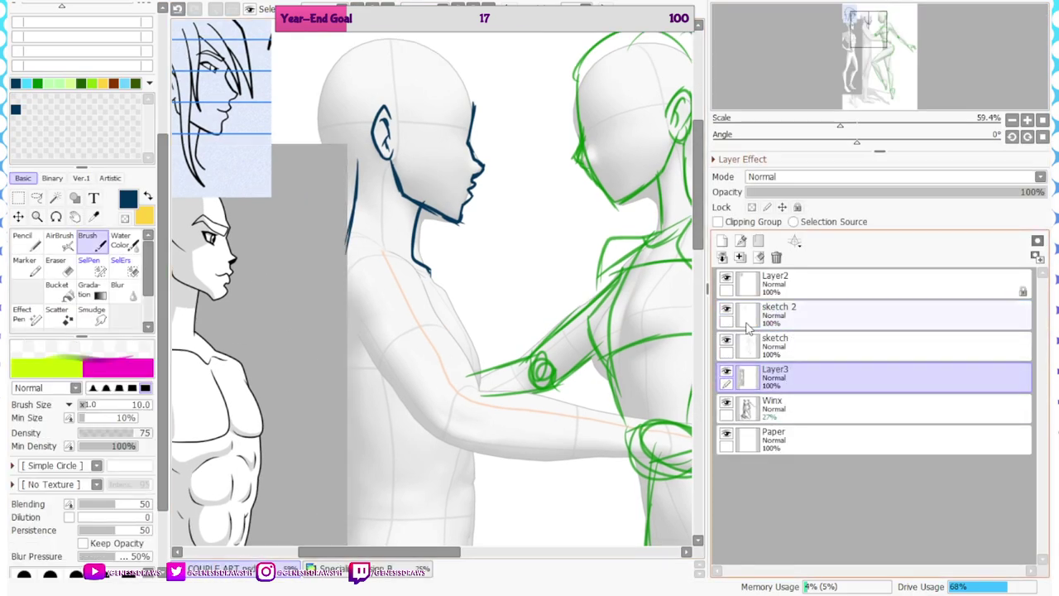
key("Tab")
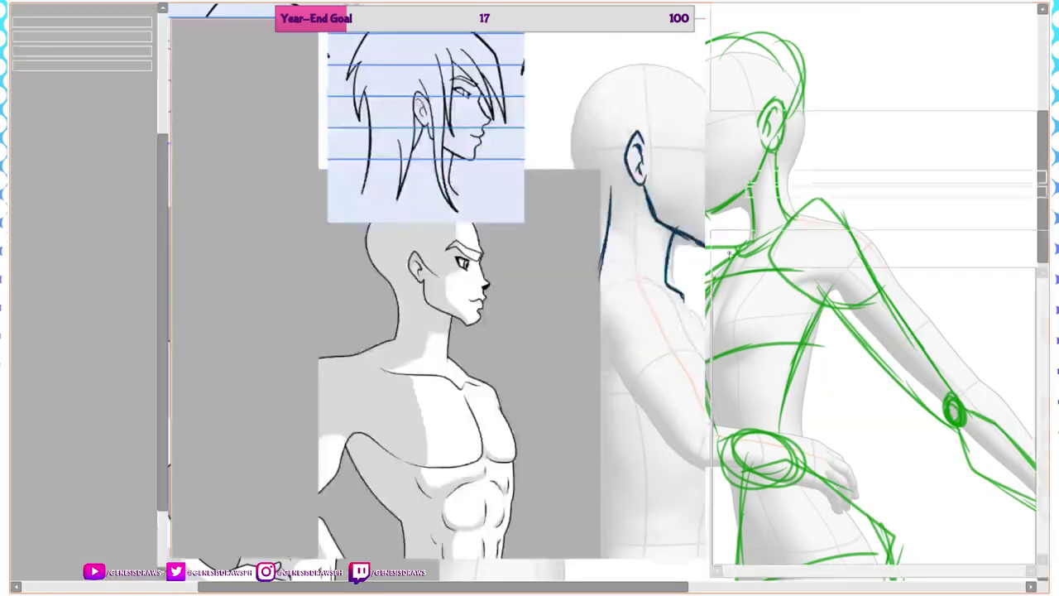
scroll(240, 343, "down", 3)
key("Tab")
left_click(796, 209)
key("Tab")
scroll(496, 207, "down", 4)
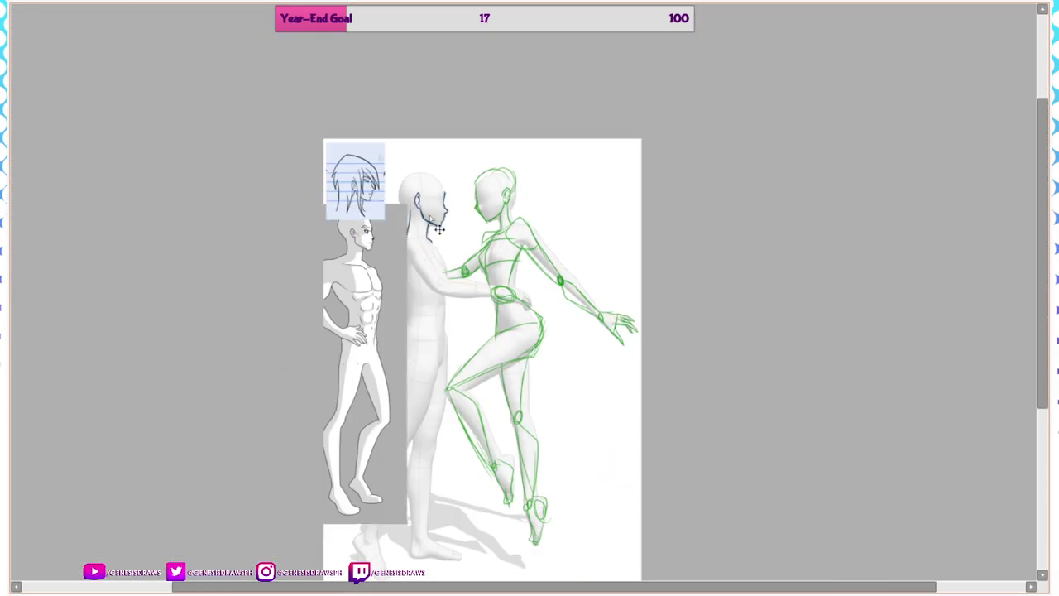
Move the figure reference to the canvas's right side behind the female sketch's outstretched arm
key("ctrl+t")
scroll(383, 239, "up", 1)
left_click_drag(366, 263, 633, 360)
scroll(597, 331, "down", 5)
scroll(612, 406, "up", 4)
left_click_drag(583, 327, 581, 242)
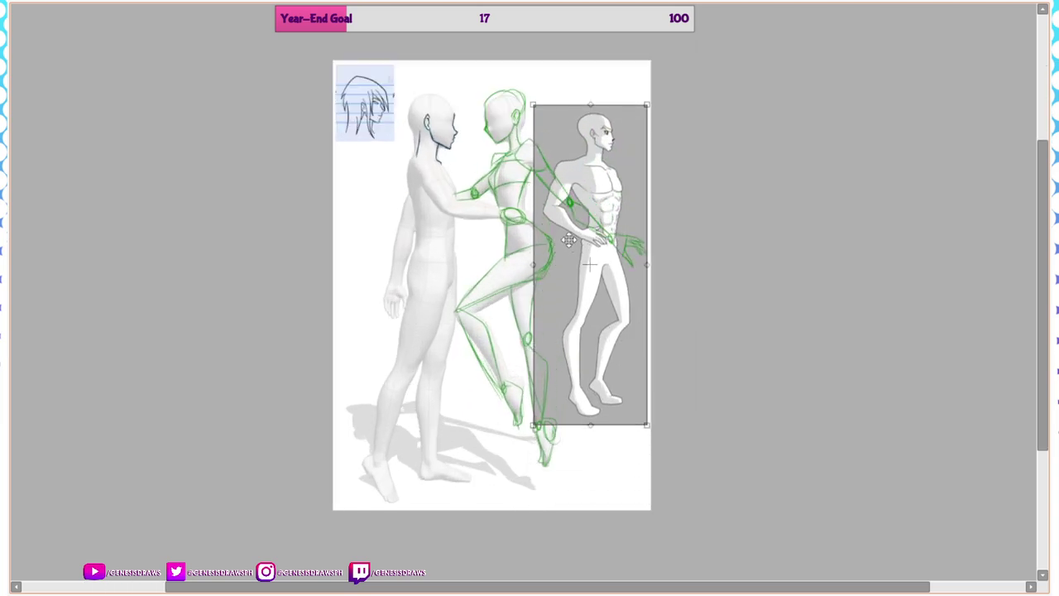
scroll(571, 237, "up", 3)
key("Tab")
left_click(65, 484)
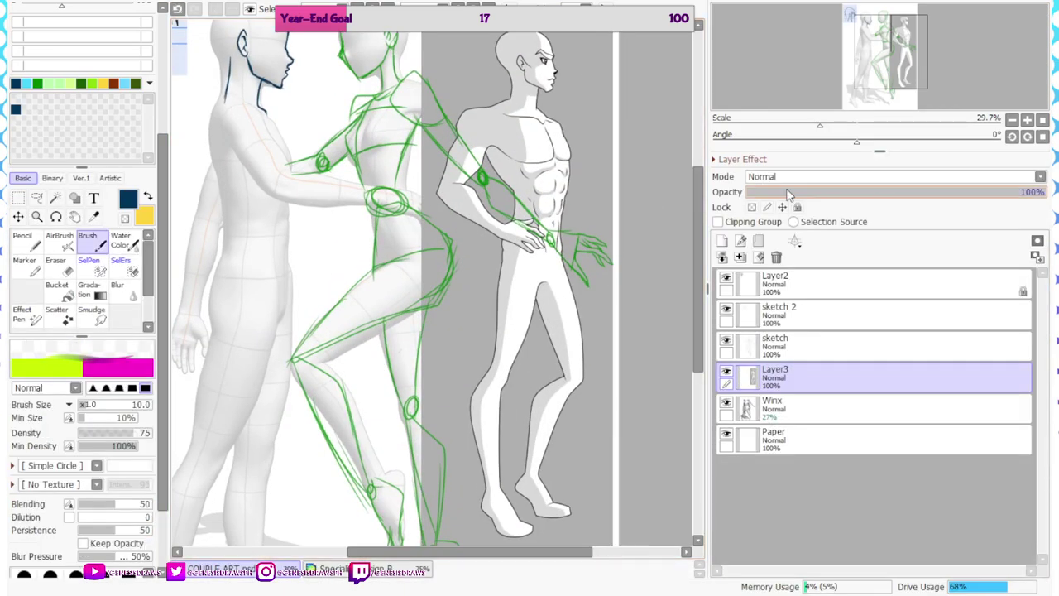
Lock the figure reference on Layer3 and make sketch 2 the active layer
key("Tab")
scroll(603, 303, "up", 2)
scroll(603, 303, "down", 1)
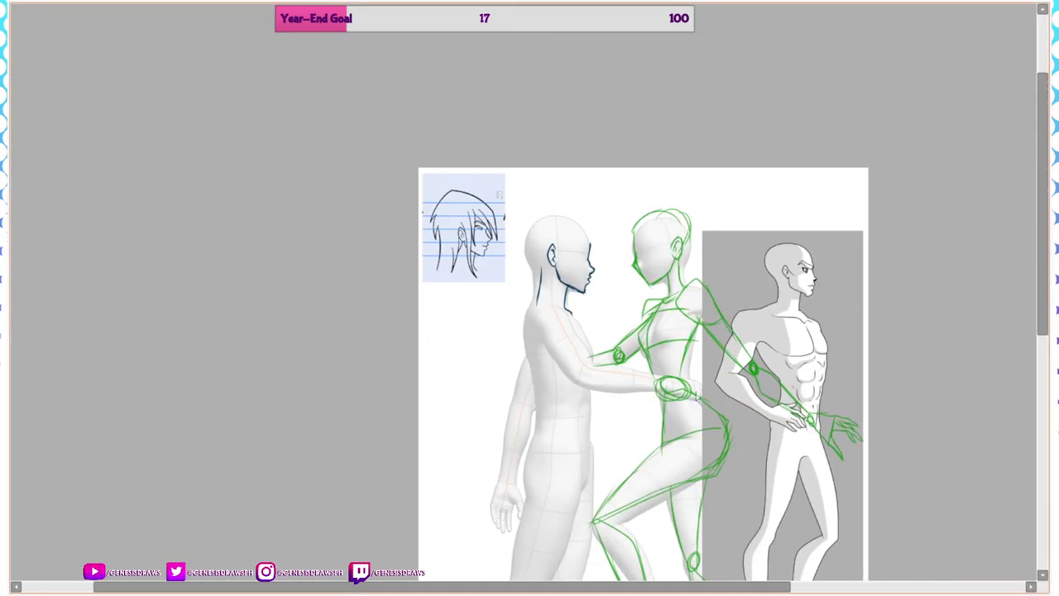
scroll(562, 312, "up", 3)
key("Tab")
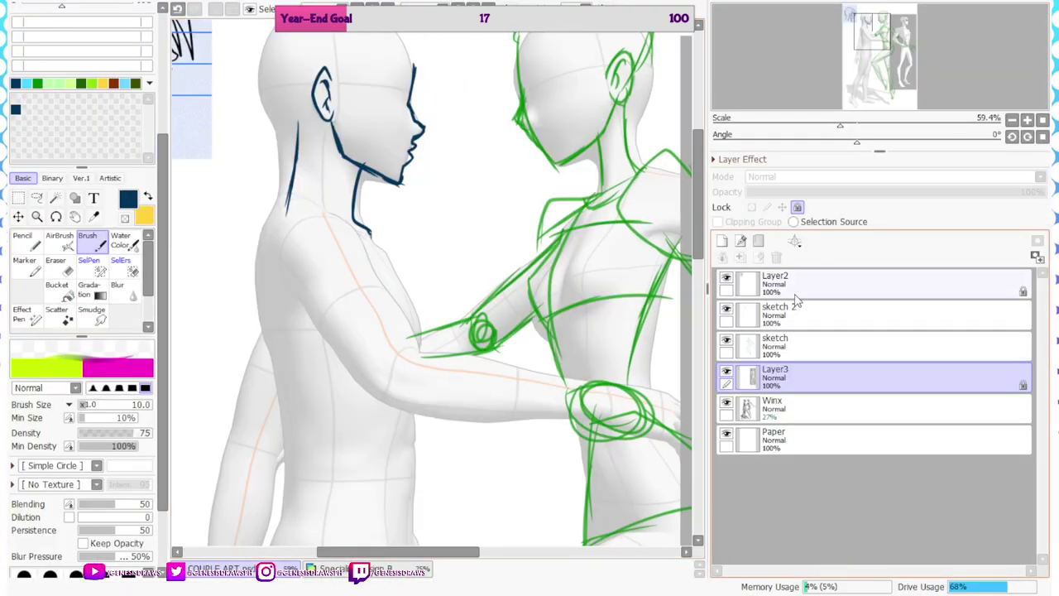
key("Tab")
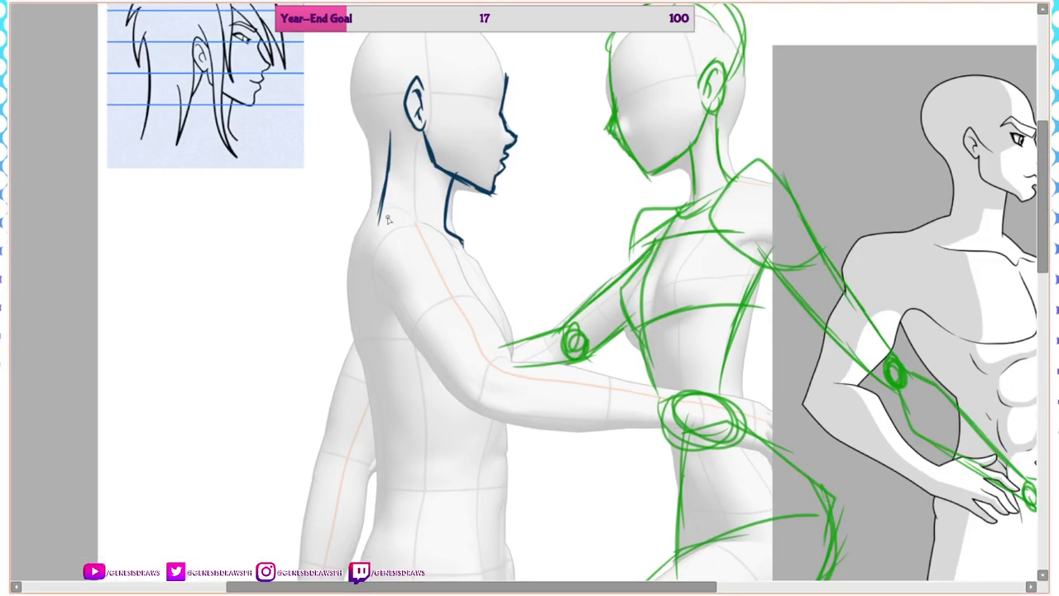
Sketch the male figure's back shoulder slope outward from the neck and add short collarbone strokes
left_click_drag(386, 203, 323, 266)
left_click_drag(369, 224, 331, 253)
left_click_drag(347, 235, 327, 274)
key("Tab")
key("Tab")
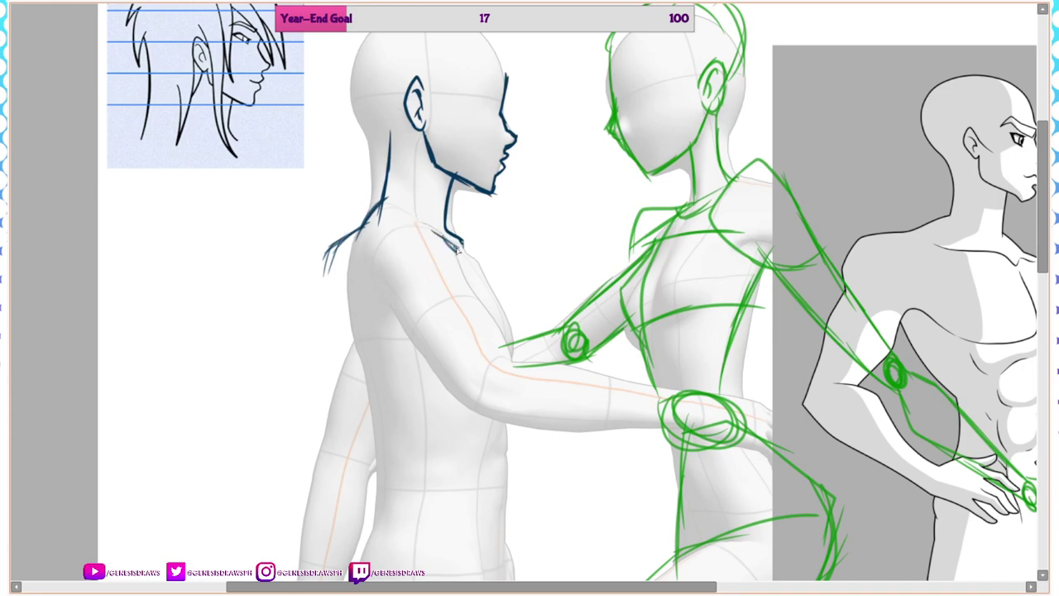
Erase the outer part of the back shoulder strokes with an enlarged Eraser
key("Tab")
left_click(58, 277)
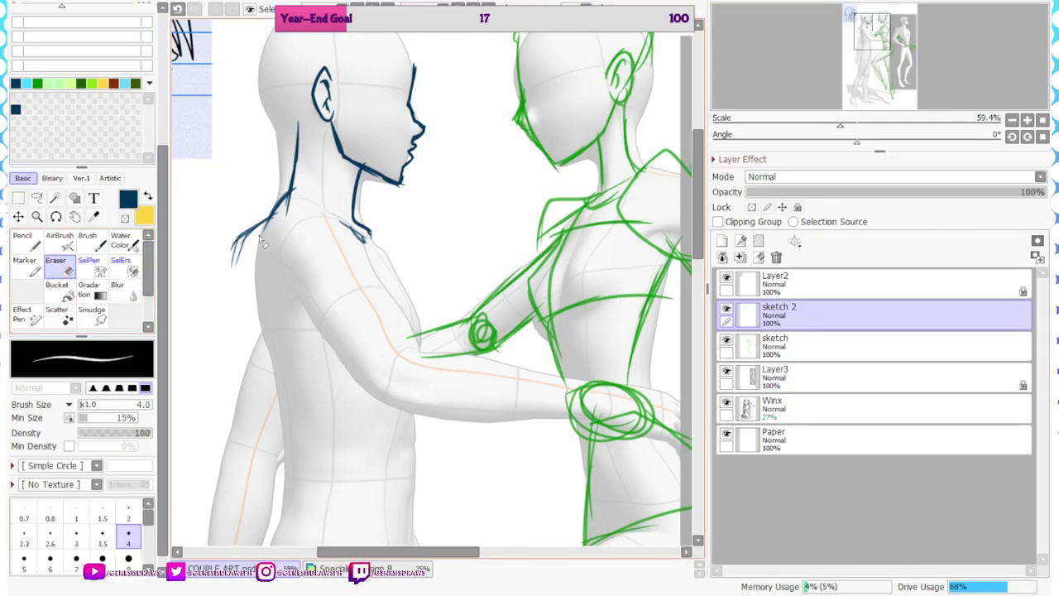
key("Tab")
key("Tab")
left_click_drag(161, 502, 149, 532)
left_click(129, 498)
left_click(433, 281)
key("Tab")
mouse_move(307, 282)
left_mouse_down()
mouse_move(344, 239)
mouse_move(355, 270)
left_mouse_up()
Sketch the male figure's shoulder and upper arm with the Brush, curving from the shoulder down toward the elbow of the outstretched arm
key("Tab")
left_click(87, 230)
key("Tab")
left_click_drag(370, 227, 358, 266)
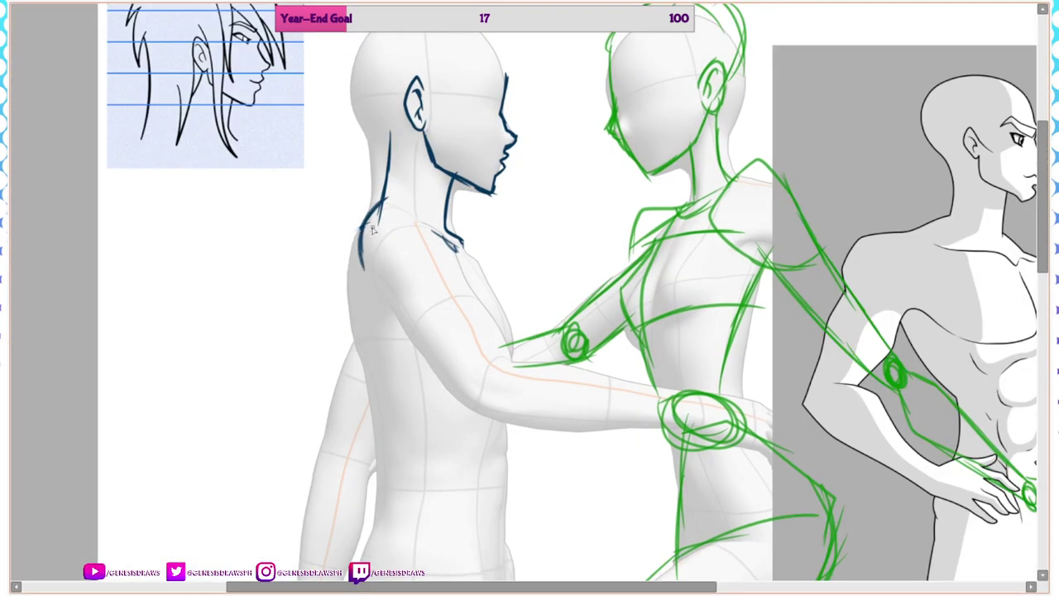
mouse_move(373, 230)
left_mouse_down()
mouse_move(358, 257)
mouse_move(377, 310)
left_mouse_up()
mouse_move(357, 267)
left_mouse_down()
mouse_move(391, 329)
mouse_move(422, 344)
left_mouse_up()
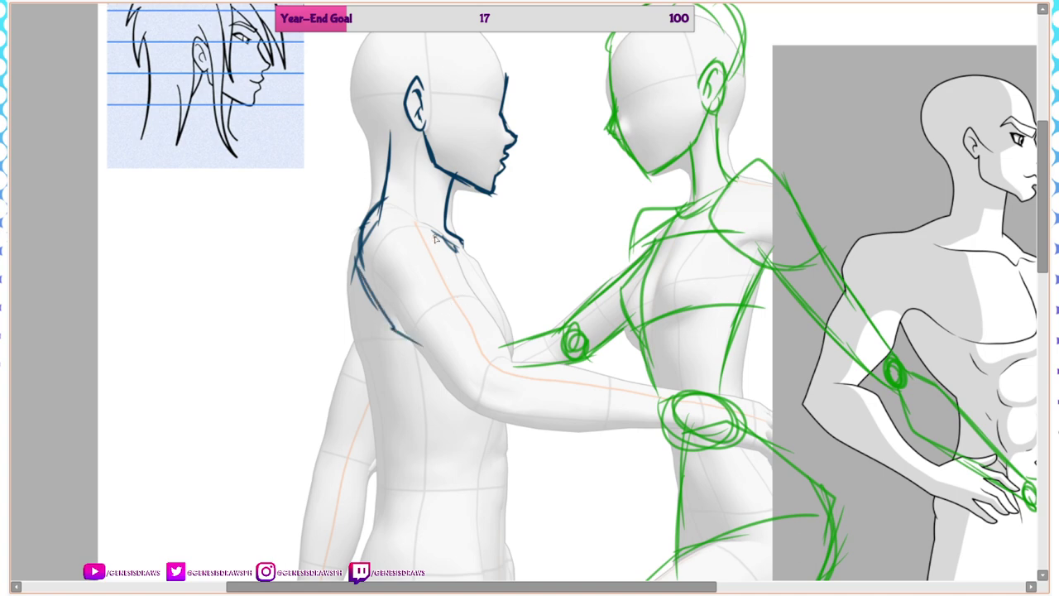
mouse_move(434, 238)
left_mouse_down()
mouse_move(479, 280)
mouse_move(481, 310)
mouse_move(474, 306)
mouse_move(497, 316)
mouse_move(513, 364)
left_mouse_up()
mouse_move(417, 311)
left_mouse_down()
mouse_move(425, 375)
mouse_move(502, 404)
left_mouse_up()
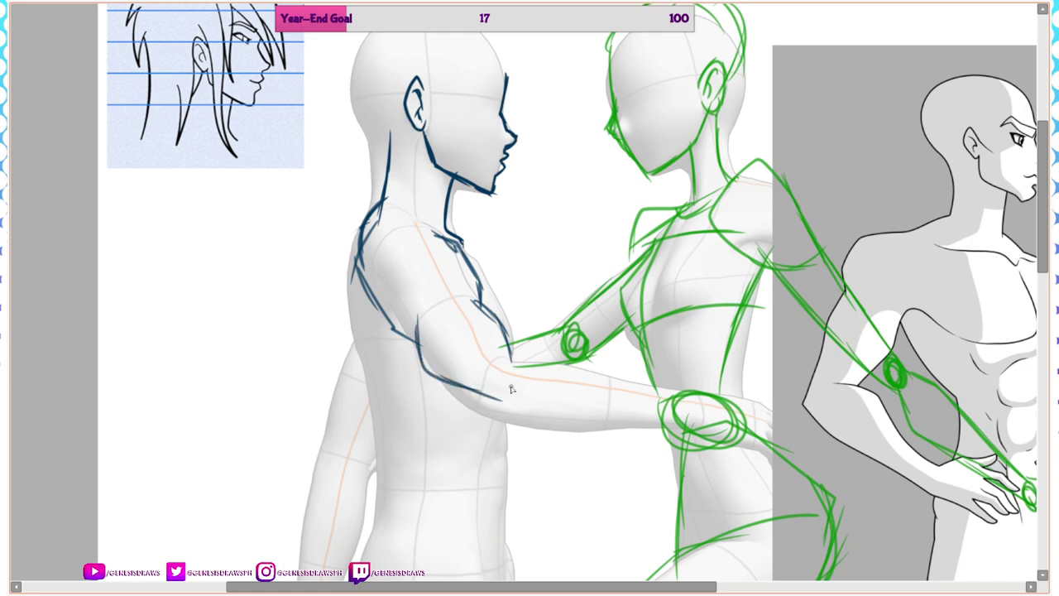
Sketch the upper and lower contours of the male's outstretched forearm from the elbow to the female's waist
scroll(106, 61, "down", 3)
scroll(215, 170, "up", 3)
scroll(577, 459, "up", 2)
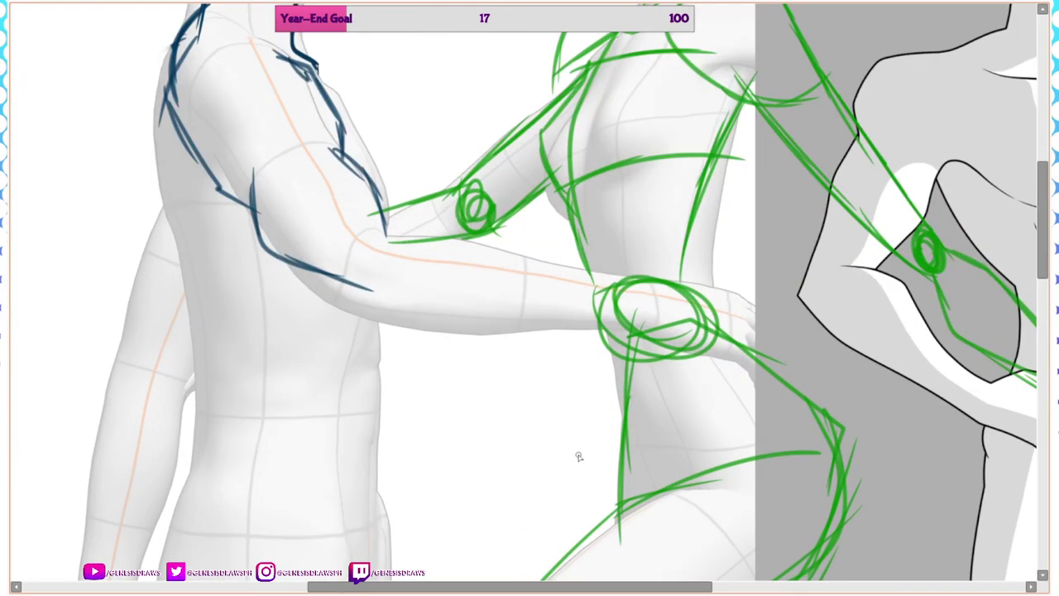
mouse_move(311, 270)
left_mouse_down()
mouse_move(370, 343)
mouse_move(549, 347)
mouse_move(636, 335)
left_mouse_up()
mouse_move(353, 252)
left_mouse_down()
mouse_move(414, 240)
mouse_move(544, 276)
mouse_move(504, 267)
mouse_move(682, 276)
left_mouse_up()
left_click_drag(608, 273, 705, 291)
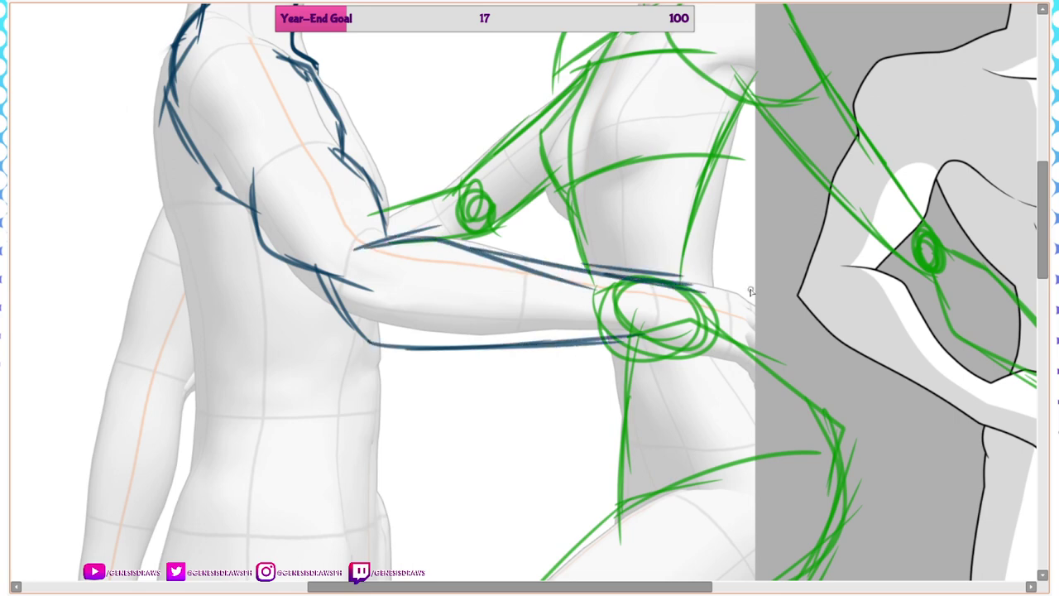
Sketch the male's outstretched hand behind the female's waist with a simple wrist, thumb, palm block and fingers
scroll(439, 291, "down", 2)
scroll(786, 312, "up", 2)
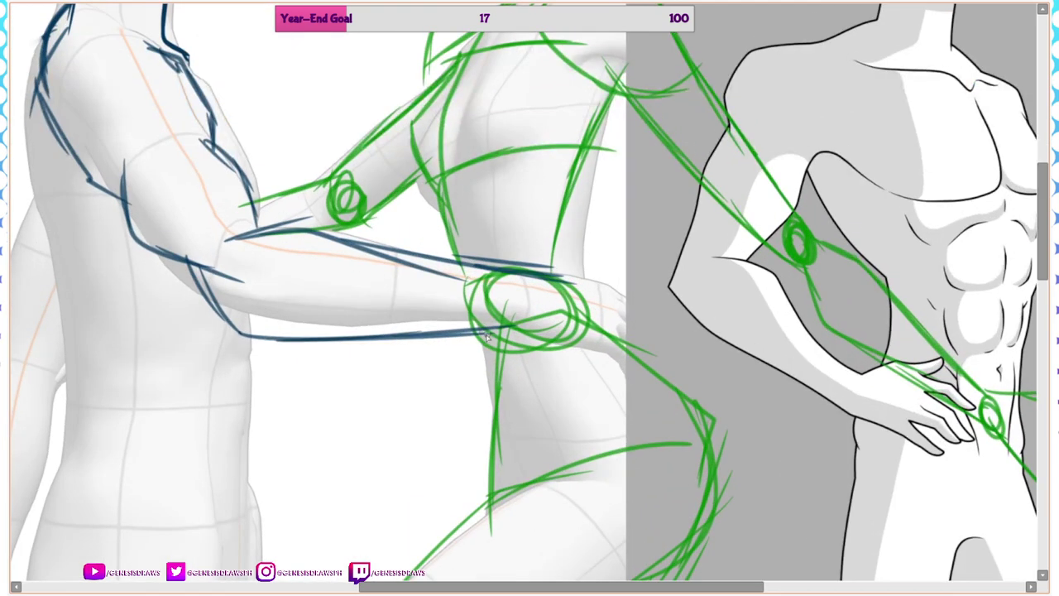
mouse_move(470, 326)
left_mouse_down()
mouse_move(559, 317)
mouse_move(567, 279)
mouse_move(557, 283)
mouse_move(680, 281)
mouse_move(621, 293)
mouse_move(667, 312)
left_mouse_up()
left_click_drag(654, 298, 683, 328)
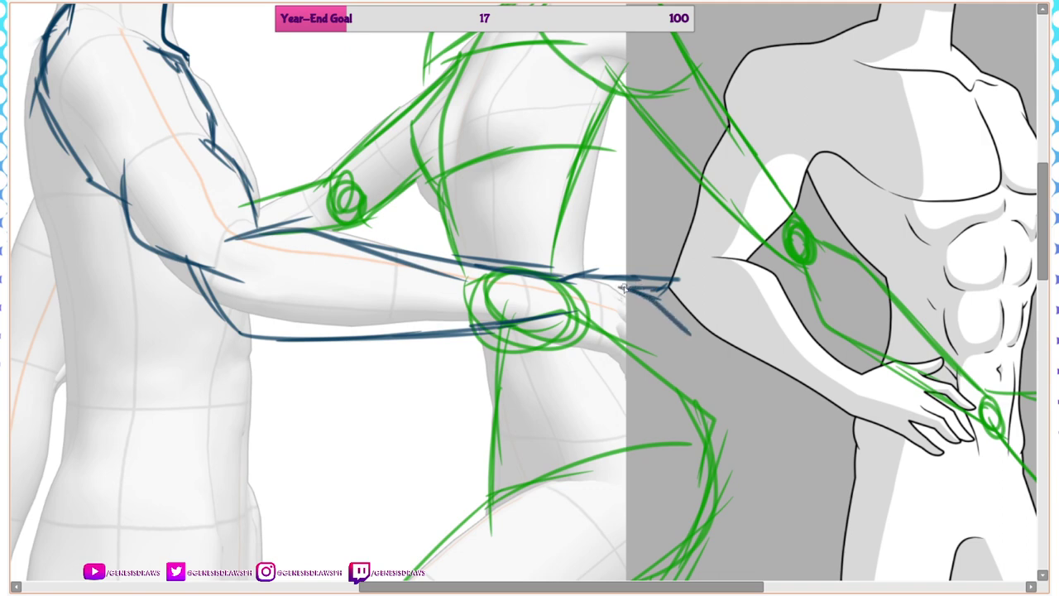
left_click_drag(624, 289, 675, 285)
left_click_drag(539, 311, 639, 365)
left_click_drag(657, 288, 629, 362)
mouse_move(640, 313)
left_mouse_down()
mouse_move(692, 342)
mouse_move(686, 331)
mouse_move(680, 364)
left_mouse_up()
mouse_move(650, 328)
left_mouse_down()
mouse_move(638, 343)
mouse_move(671, 365)
mouse_move(657, 377)
mouse_move(671, 367)
left_mouse_up()
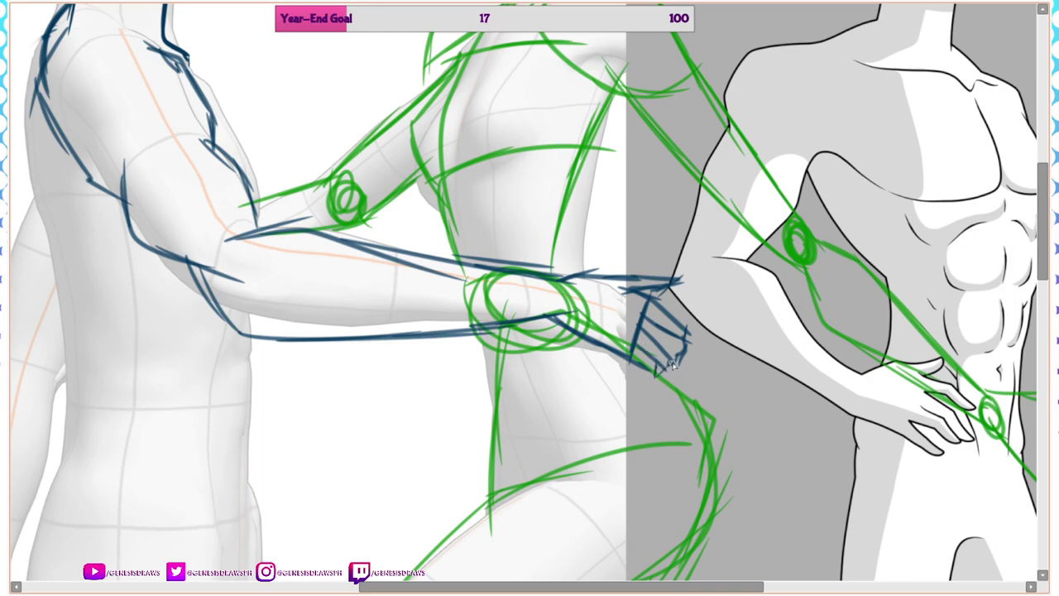
Block in the palm and thumb of the male's hanging hand beside his hip, closing it at the wrist
scroll(220, 125, "down", 6)
scroll(222, 121, "up", 3)
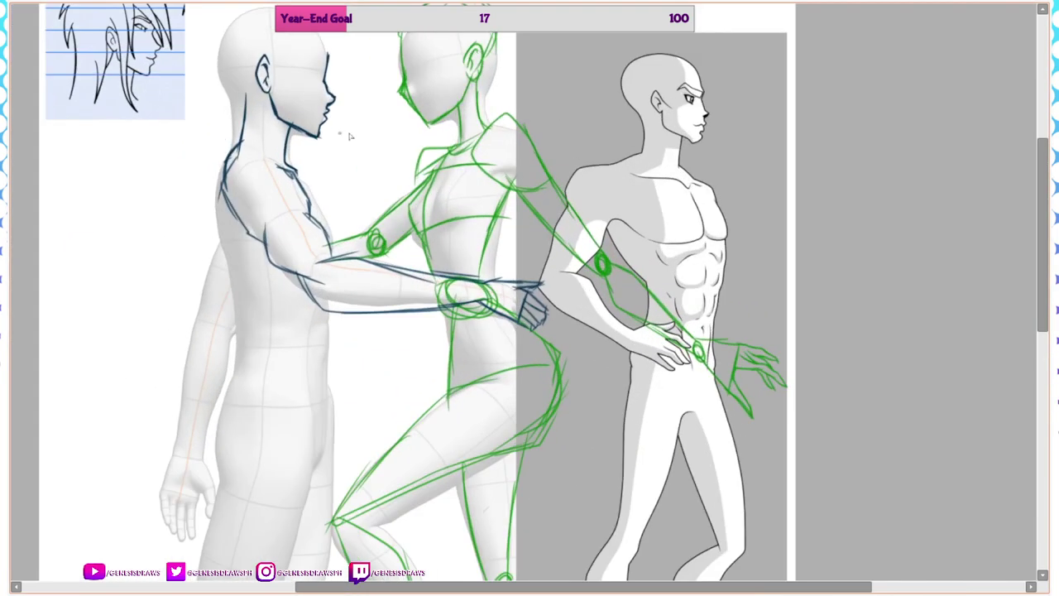
scroll(347, 137, "down", 3)
scroll(235, 446, "up", 8)
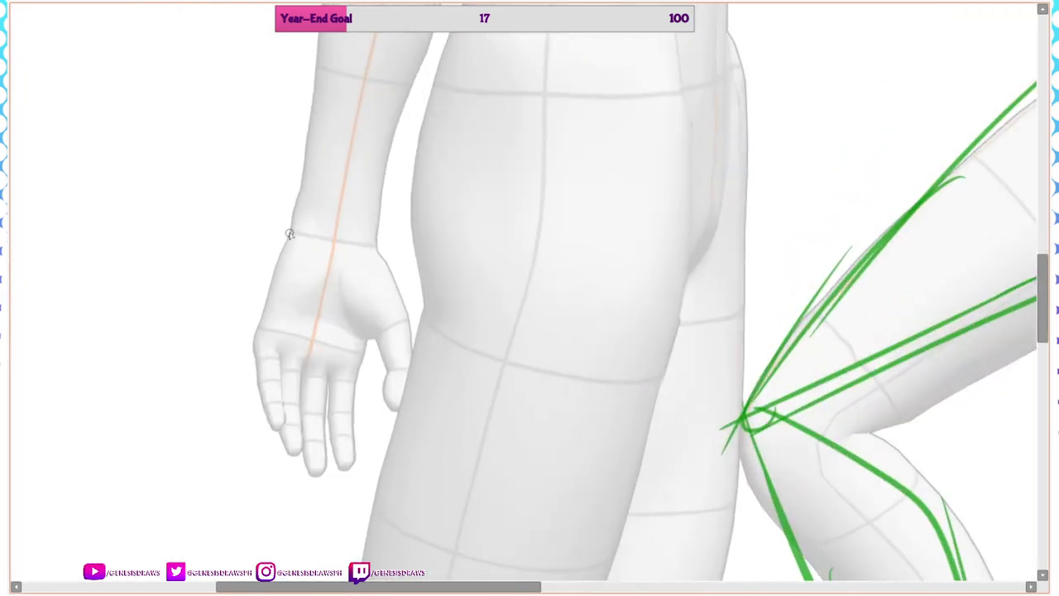
mouse_move(288, 224)
left_mouse_down()
mouse_move(255, 315)
mouse_move(334, 349)
left_mouse_up()
mouse_move(258, 320)
left_mouse_down()
mouse_move(348, 362)
mouse_move(372, 329)
mouse_move(346, 255)
mouse_move(377, 234)
mouse_move(397, 306)
left_mouse_up()
left_click_drag(396, 285, 370, 343)
mouse_move(395, 307)
left_mouse_down()
mouse_move(368, 348)
mouse_move(387, 371)
mouse_move(382, 412)
left_mouse_up()
mouse_move(410, 364)
left_mouse_down()
mouse_move(394, 419)
mouse_move(412, 368)
left_mouse_up()
mouse_move(410, 379)
left_mouse_down()
mouse_move(395, 308)
mouse_move(409, 357)
left_mouse_up()
mouse_move(282, 230)
left_mouse_down()
mouse_move(376, 235)
mouse_move(354, 251)
left_mouse_up()
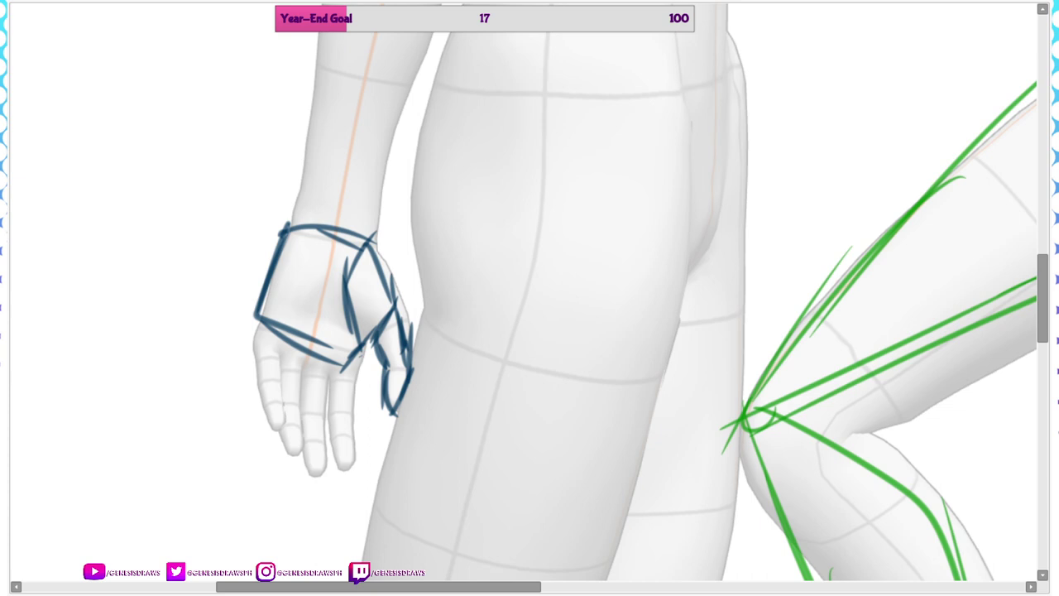
Sketch the contours of the male's hanging arm from behind the torso down to the wrist
scroll(397, 397, "down", 5)
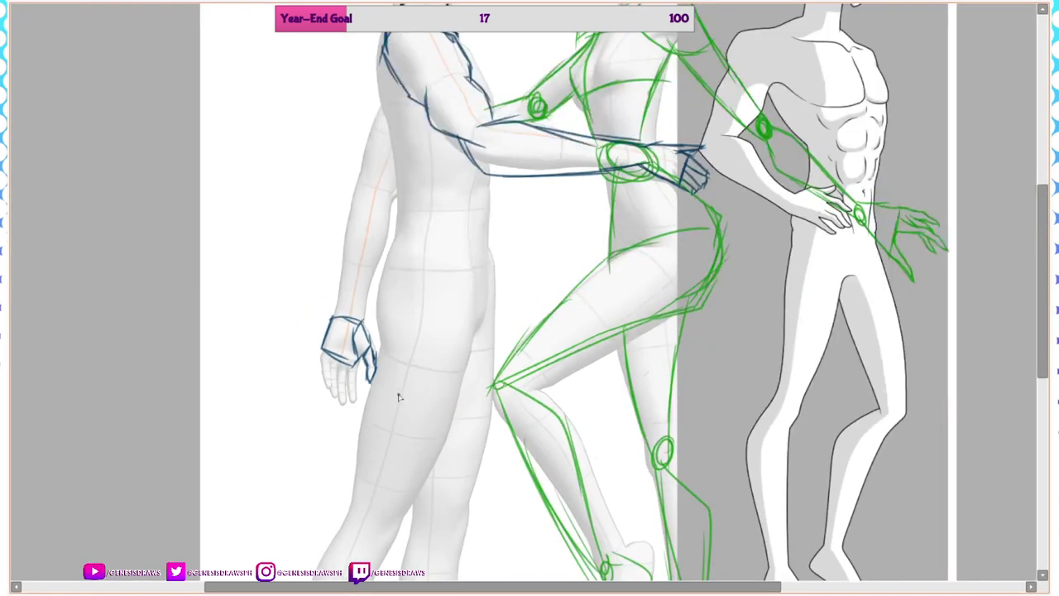
scroll(415, 199, "up", 3)
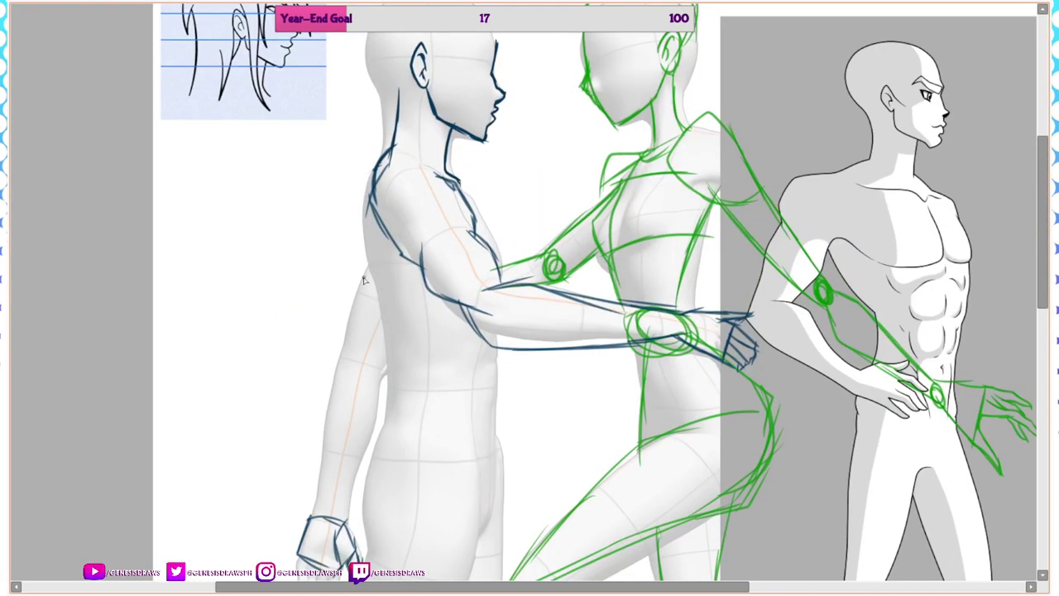
mouse_move(364, 258)
left_mouse_down()
mouse_move(343, 306)
mouse_move(355, 366)
mouse_move(320, 376)
mouse_move(315, 504)
mouse_move(350, 519)
mouse_move(379, 373)
left_mouse_up()
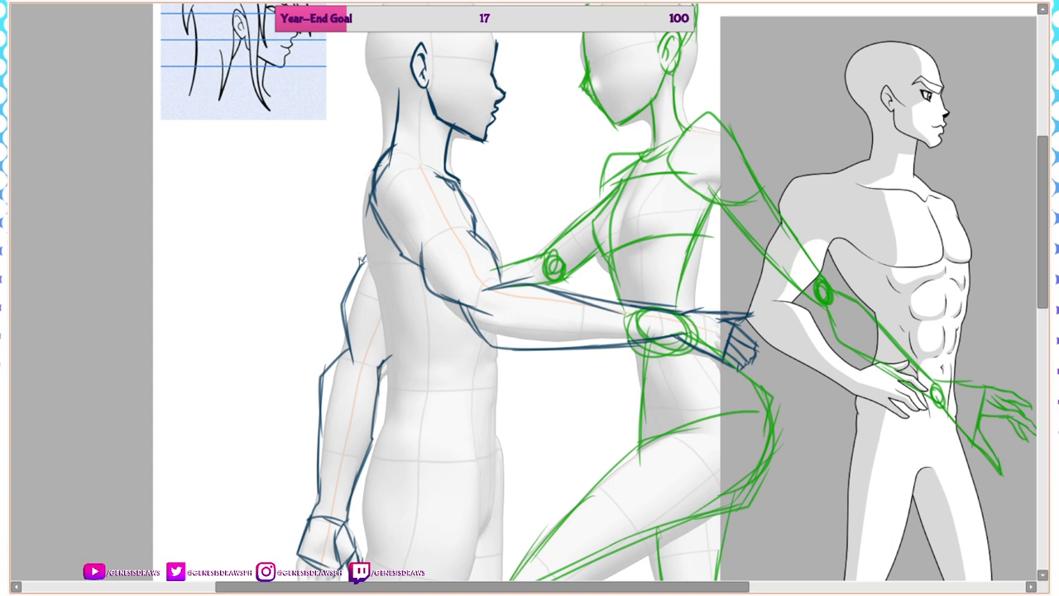
Sketch the male's torso outline, covering the back, waist and buttock on one side and the chest and belly on the other
mouse_move(385, 154)
left_mouse_down()
mouse_move(345, 225)
mouse_move(407, 348)
mouse_move(412, 393)
mouse_move(406, 329)
left_mouse_up()
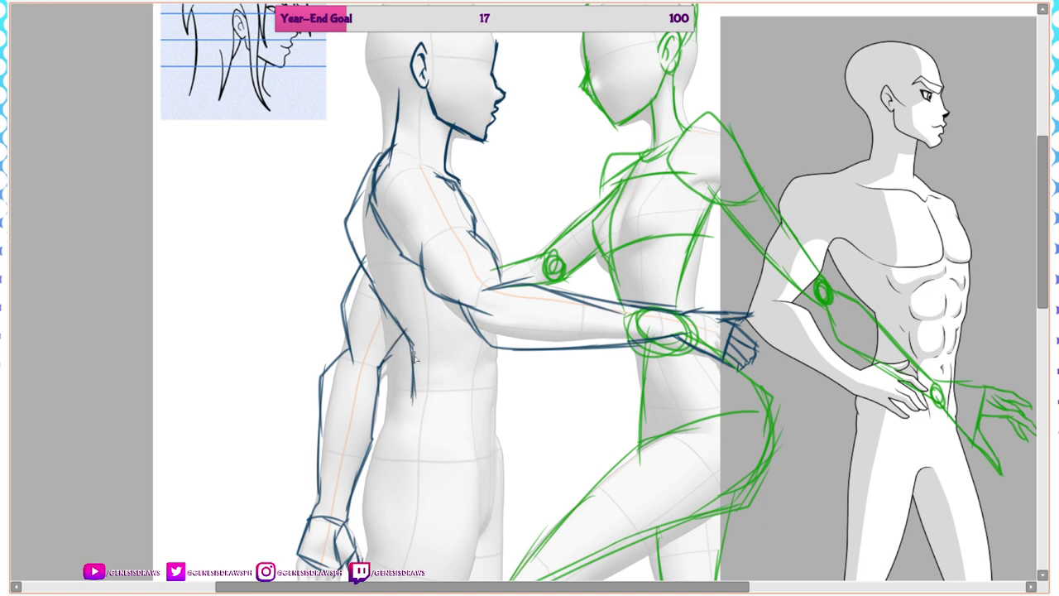
mouse_move(406, 398)
left_mouse_down()
mouse_move(377, 439)
mouse_move(369, 508)
left_mouse_up()
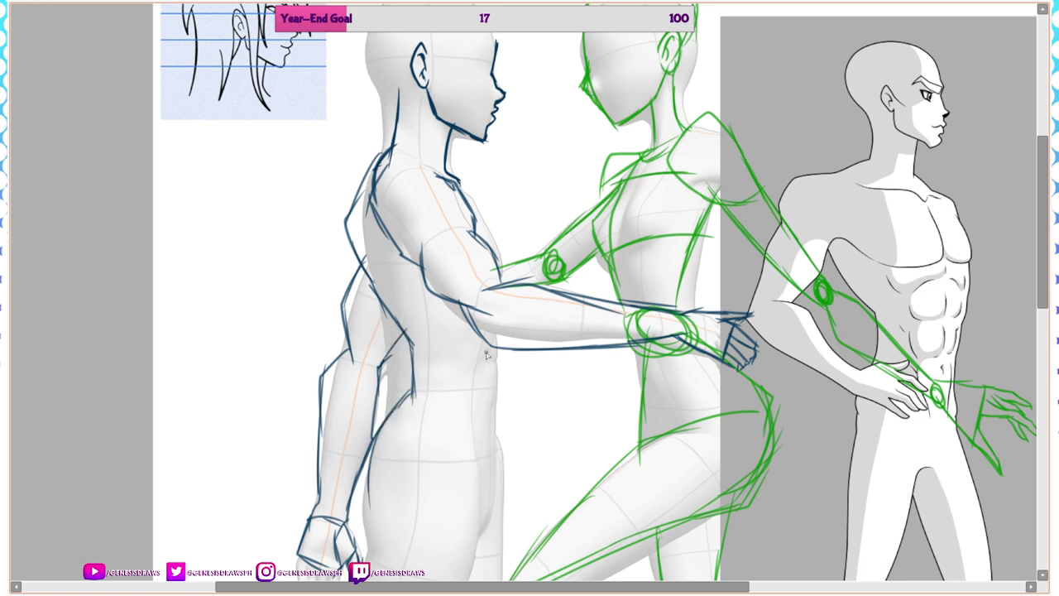
mouse_move(465, 190)
left_mouse_down()
mouse_move(496, 214)
mouse_move(510, 266)
left_mouse_up()
left_click_drag(495, 349, 499, 409)
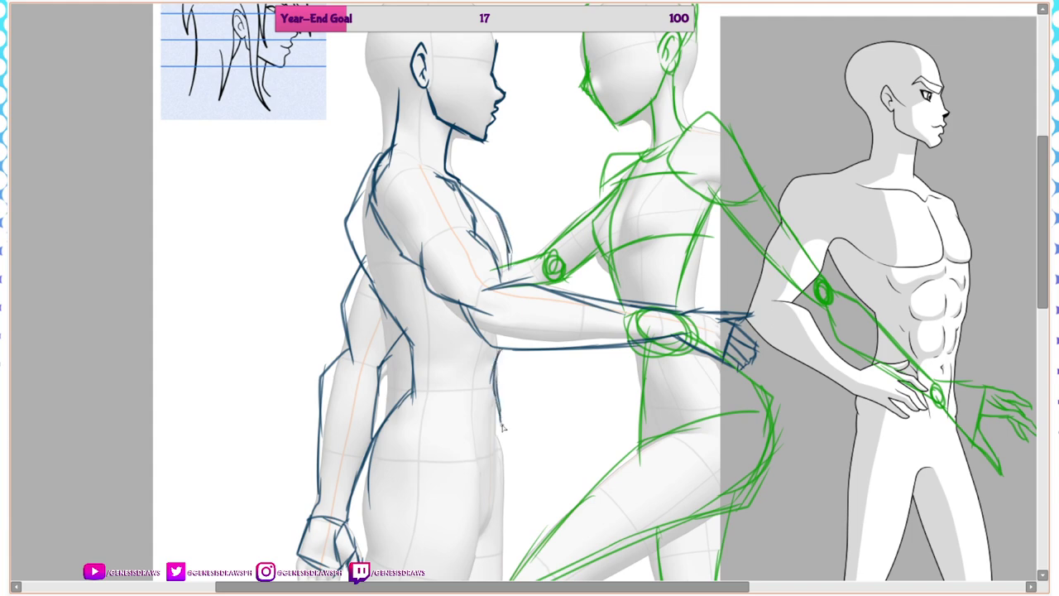
left_click_drag(500, 462, 497, 470)
Sketch the male's thighs with the buttock fold, the crotch line and the front edge of the far leg
scroll(423, 118, "down", 6)
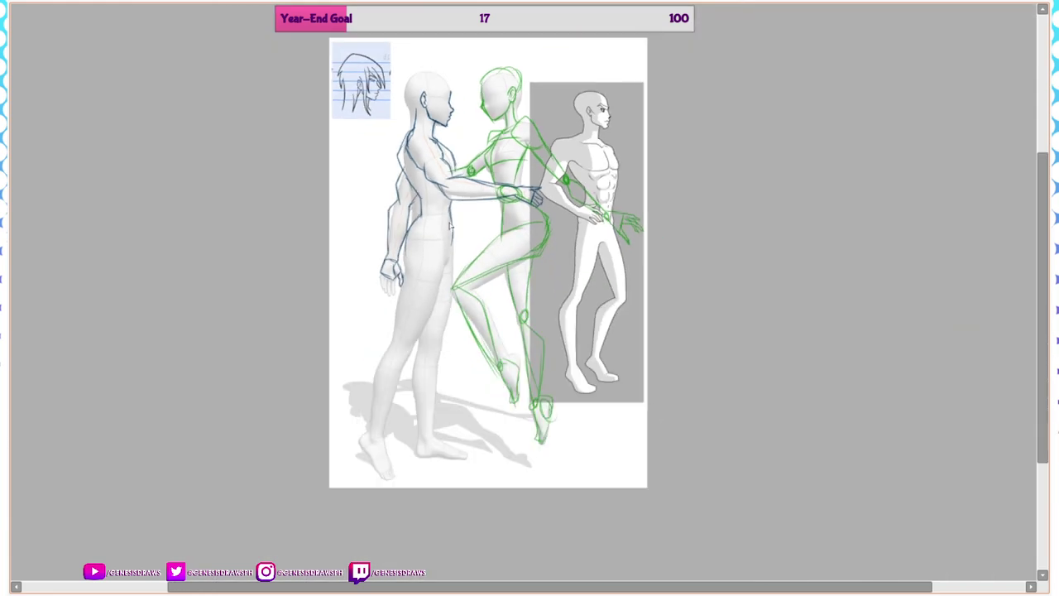
scroll(447, 252, "up", 3)
scroll(388, 344, "up", 2)
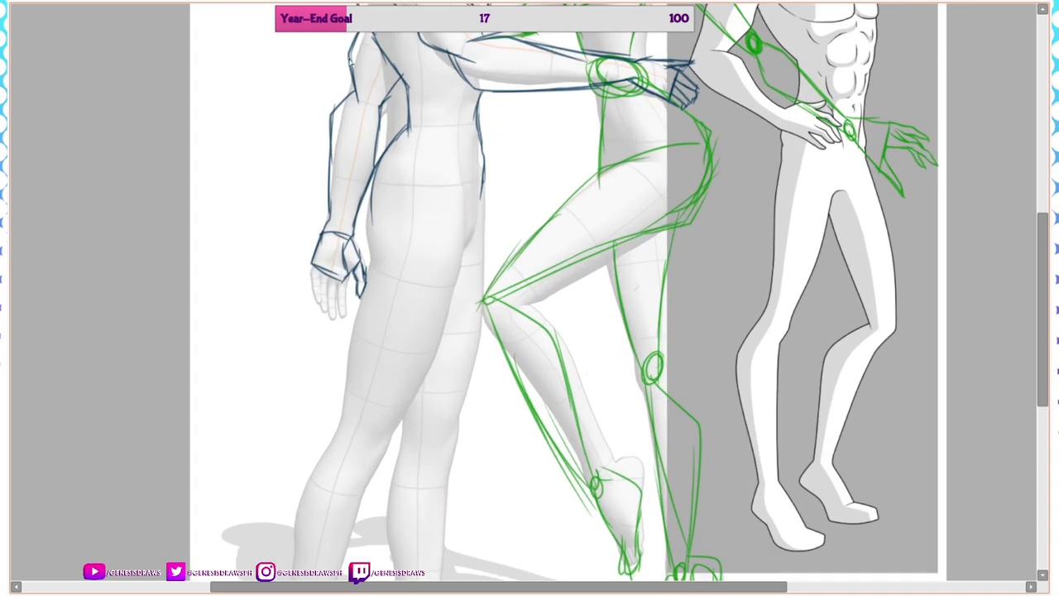
mouse_move(370, 204)
left_mouse_down()
mouse_move(384, 227)
mouse_move(374, 221)
mouse_move(357, 363)
mouse_move(377, 389)
mouse_move(382, 432)
mouse_move(424, 381)
left_mouse_up()
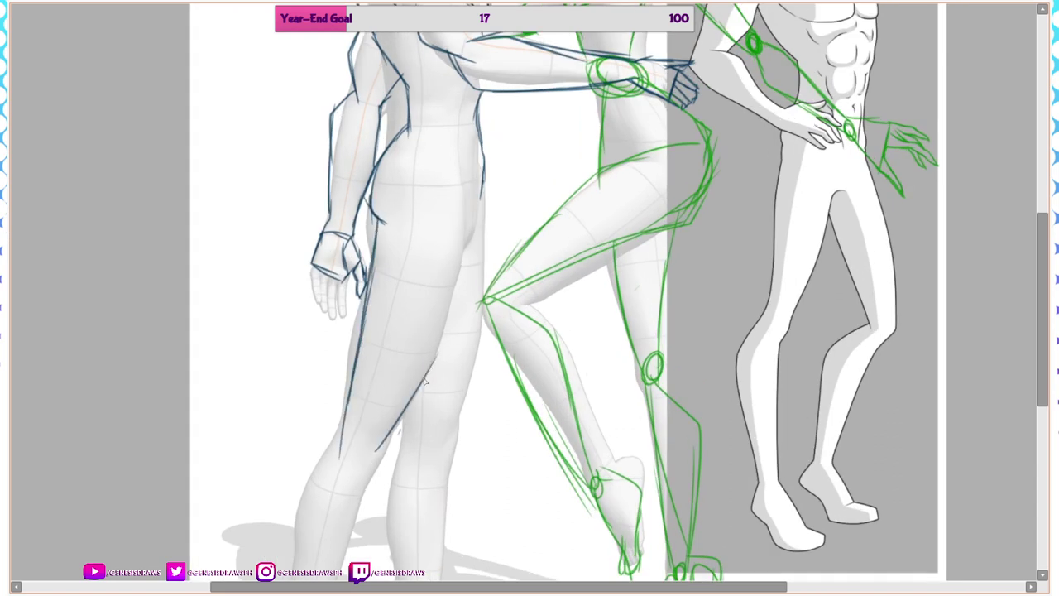
mouse_move(402, 429)
left_mouse_down()
mouse_move(477, 202)
mouse_move(486, 232)
mouse_move(469, 401)
left_mouse_up()
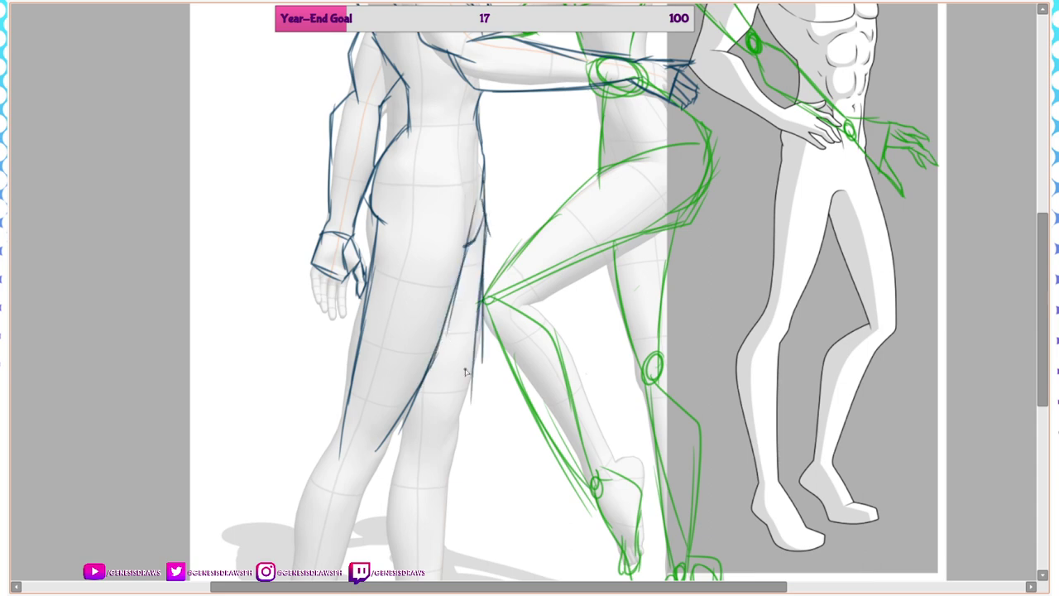
Sketch the knee and upper calf contours of the male's flat-footed leg
scroll(372, 288, "down", 5)
scroll(473, 283, "up", 3)
scroll(530, 303, "down", 2)
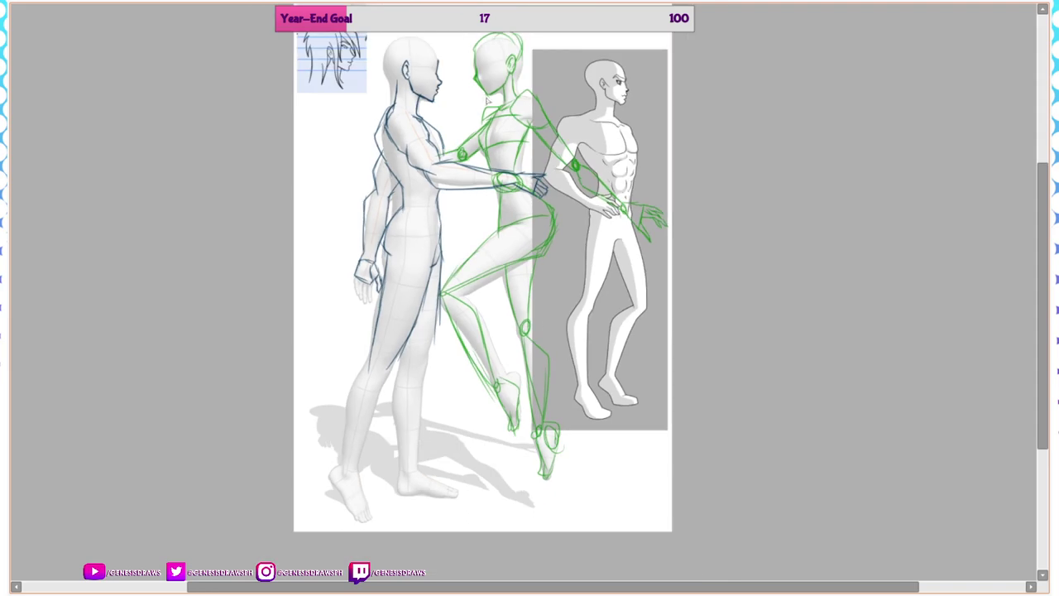
scroll(407, 334, "up", 5)
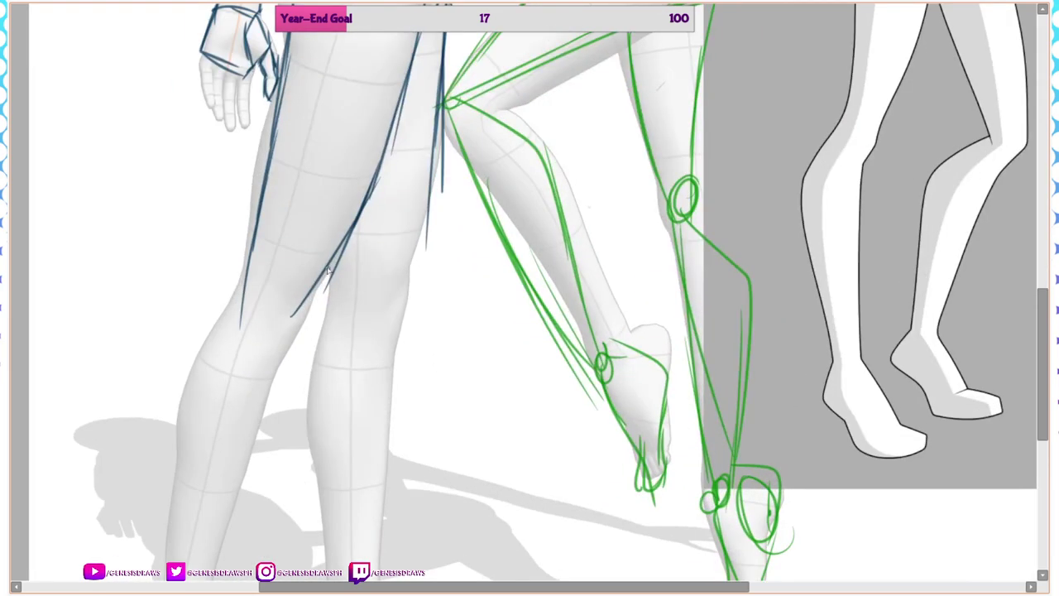
left_click_drag(332, 231, 354, 310)
left_click_drag(334, 255, 355, 329)
left_click_drag(404, 297, 437, 177)
left_click_drag(419, 248, 452, 121)
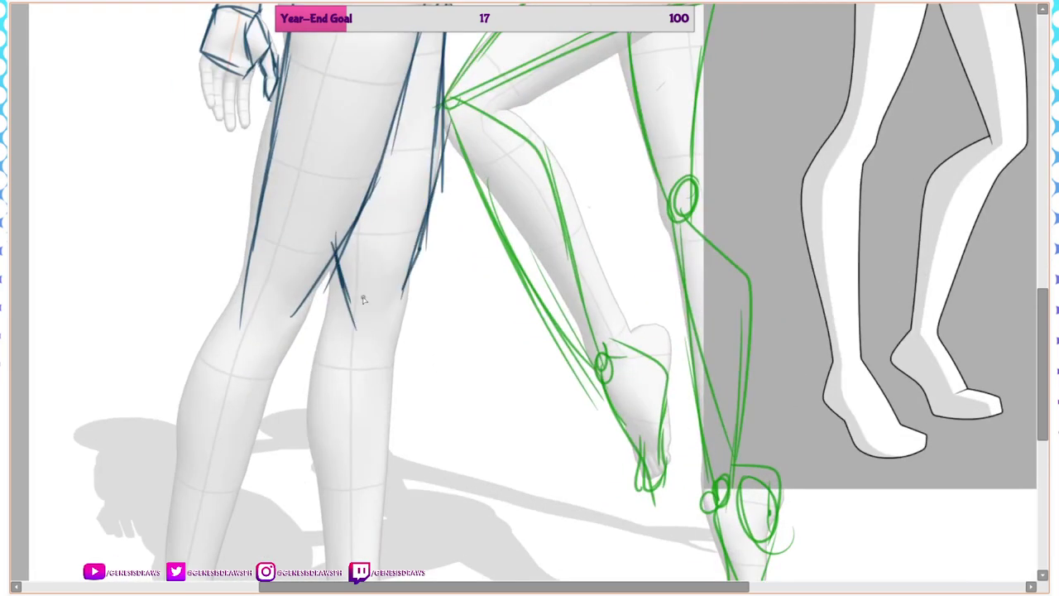
left_click_drag(336, 291, 329, 483)
left_click_drag(311, 384, 335, 515)
left_click_drag(405, 279, 389, 394)
Extend the flat-footed leg's calf line to the ankle and outline its foot with heel, sole, toes and instep
left_click_drag(442, 342, 563, 87)
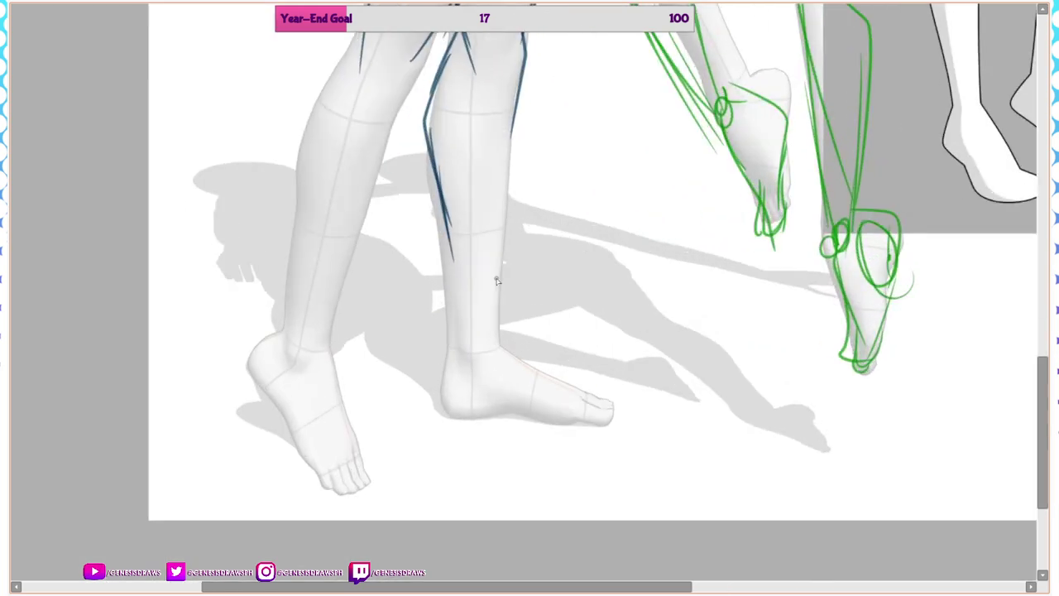
mouse_move(447, 221)
left_mouse_down()
mouse_move(458, 296)
mouse_move(441, 377)
left_mouse_up()
mouse_move(453, 342)
left_mouse_down()
mouse_move(436, 381)
mouse_move(459, 420)
mouse_move(506, 417)
mouse_move(593, 436)
left_mouse_up()
left_click_drag(529, 425, 607, 423)
left_click_drag(619, 395, 610, 411)
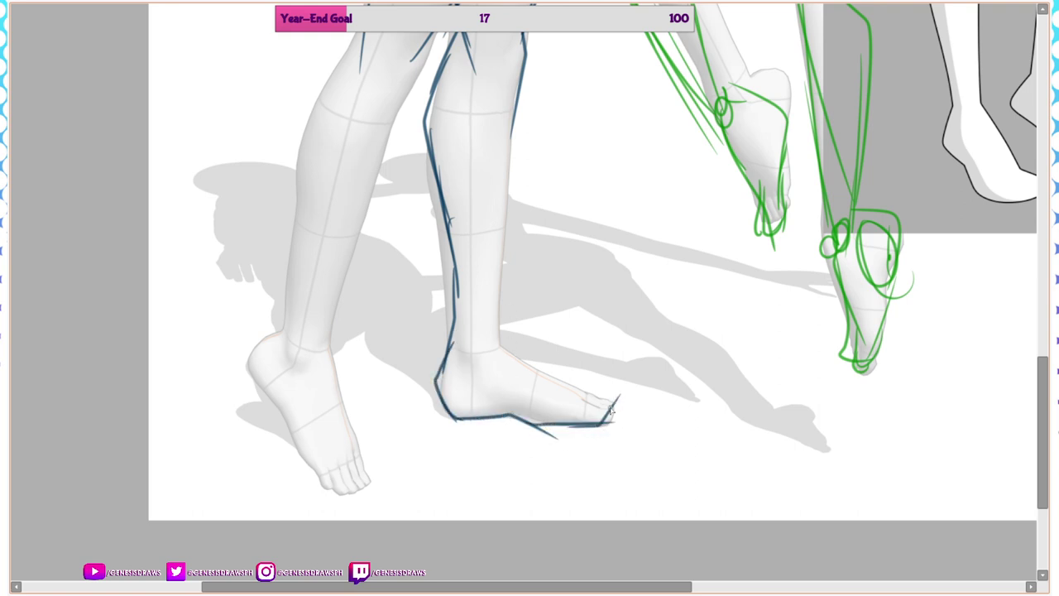
mouse_move(501, 321)
left_mouse_down()
mouse_move(577, 393)
mouse_move(608, 397)
mouse_move(609, 422)
left_mouse_up()
left_click_drag(455, 419, 591, 432)
Outline the male's raised-heel foot with its instep, toes and sole, and add the ankle line
mouse_move(278, 325)
left_mouse_down()
mouse_move(245, 362)
mouse_move(302, 475)
mouse_move(365, 499)
left_mouse_up()
mouse_move(332, 327)
left_mouse_down()
mouse_move(346, 413)
mouse_move(382, 482)
mouse_move(364, 506)
left_mouse_up()
mouse_move(252, 409)
left_mouse_down()
mouse_move(286, 456)
mouse_move(359, 496)
left_mouse_up()
scroll(355, 494, "down", 2)
scroll(392, 426, "up", 3)
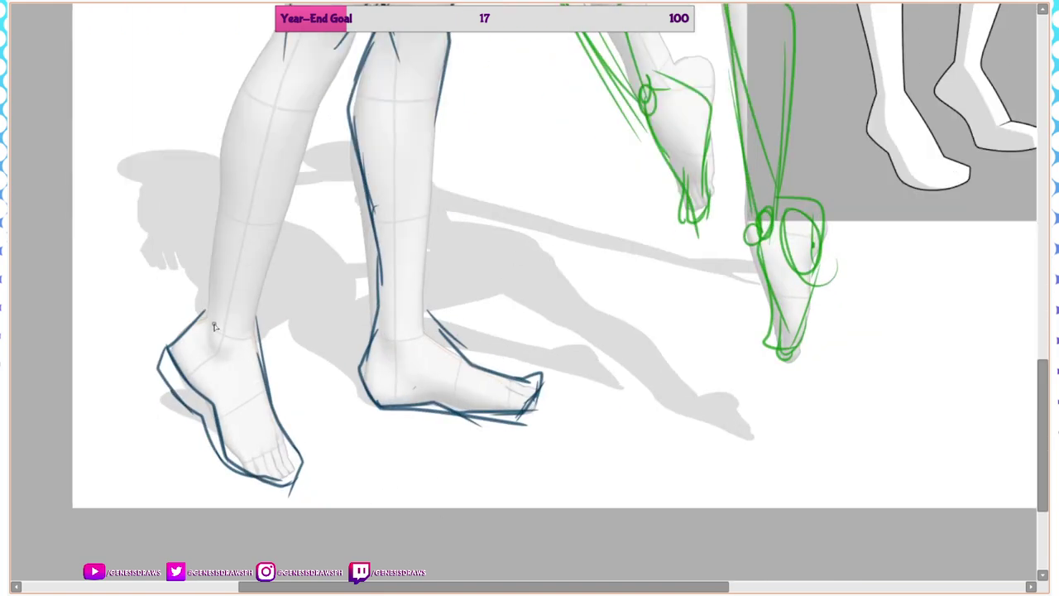
left_click_drag(202, 340, 231, 364)
Add the flat foot's ankle and shin lines and sketch the other leg's lower contours up to the knee
mouse_move(381, 331)
left_mouse_down()
mouse_move(397, 364)
mouse_move(389, 422)
mouse_move(505, 422)
mouse_move(515, 405)
left_mouse_up()
left_click_drag(440, 93, 430, 335)
left_click_drag(429, 240, 462, 356)
mouse_move(203, 318)
left_mouse_down()
mouse_move(222, 264)
mouse_move(216, 147)
left_mouse_up()
mouse_move(214, 266)
left_mouse_down()
mouse_move(235, 105)
mouse_move(279, 33)
left_mouse_up()
mouse_move(263, 374)
left_mouse_down()
mouse_move(270, 226)
mouse_move(354, 33)
left_mouse_up()
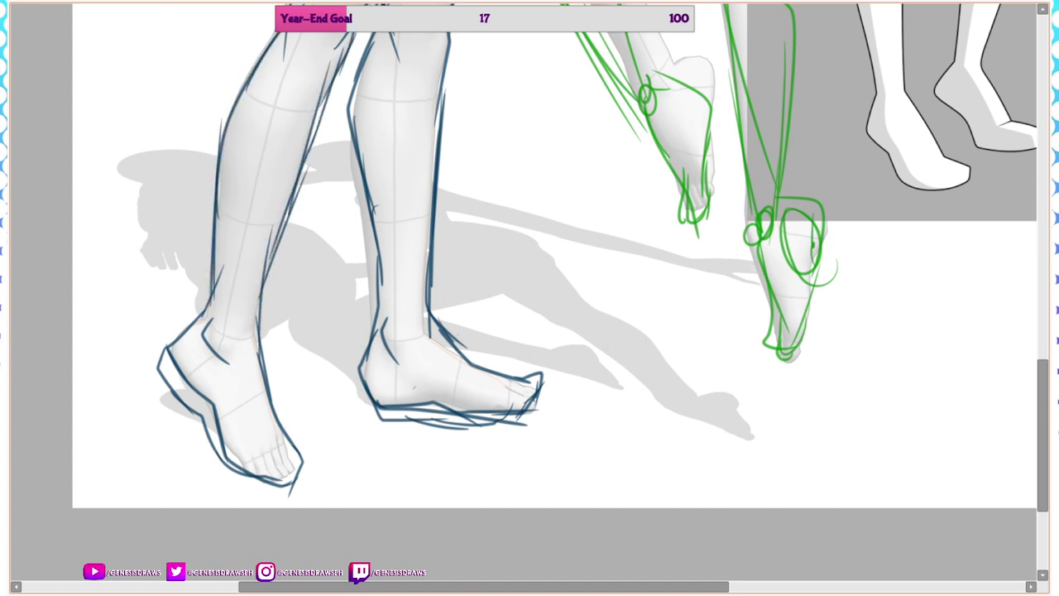
Try to sketch the male's skull outline from the nape over the crown to the forehead
scroll(386, 223, "down", 6)
scroll(389, 99, "up", 5)
scroll(434, 240, "down", 3)
scroll(437, 111, "up", 4)
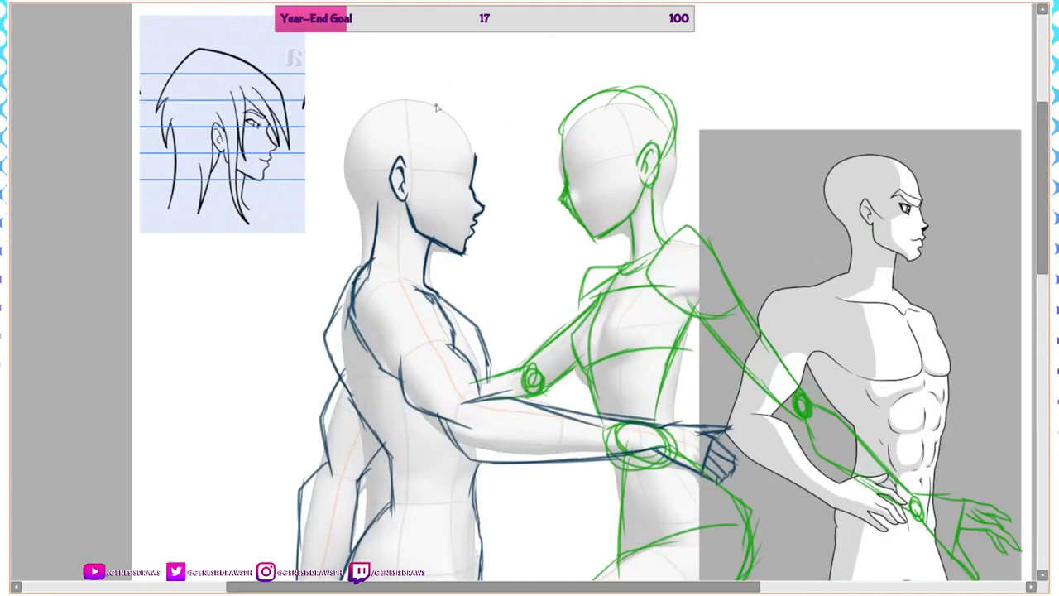
scroll(437, 107, "up", 2)
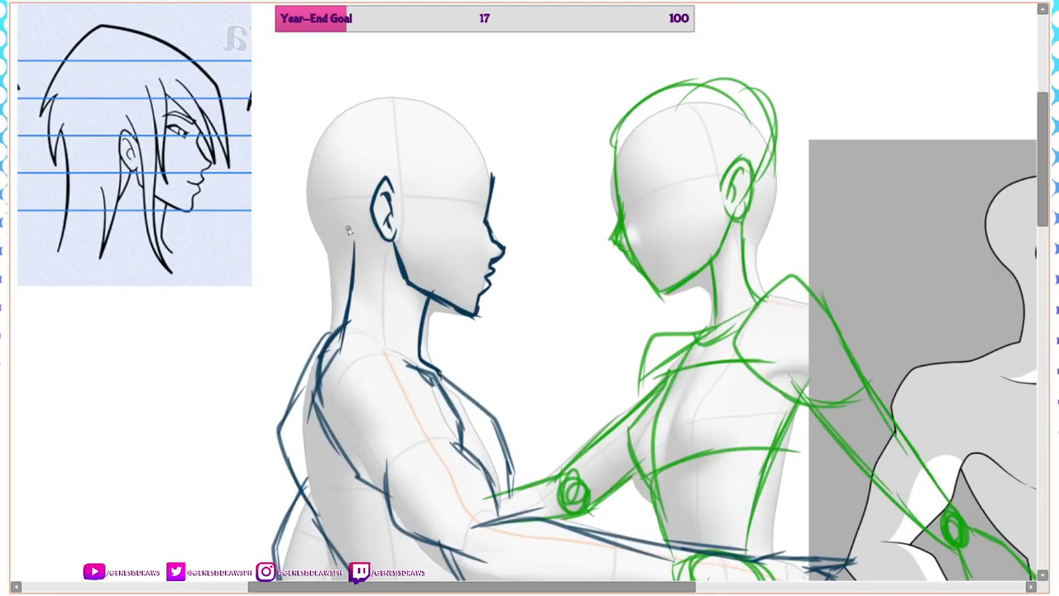
left_click_drag(352, 263, 322, 115)
left_click_drag(331, 165, 374, 58)
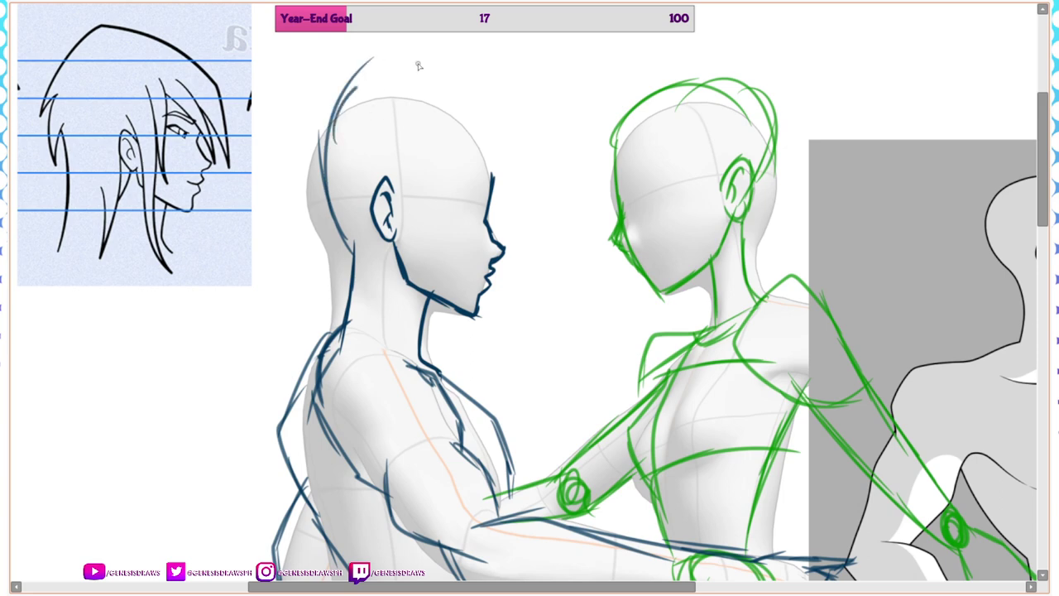
left_click_drag(353, 98, 441, 105)
mouse_move(384, 77)
left_mouse_down()
mouse_move(466, 108)
mouse_move(482, 145)
left_mouse_up()
left_click_drag(451, 105, 488, 153)
Undo the last skull outline strokes on the male's head
key("Tab")
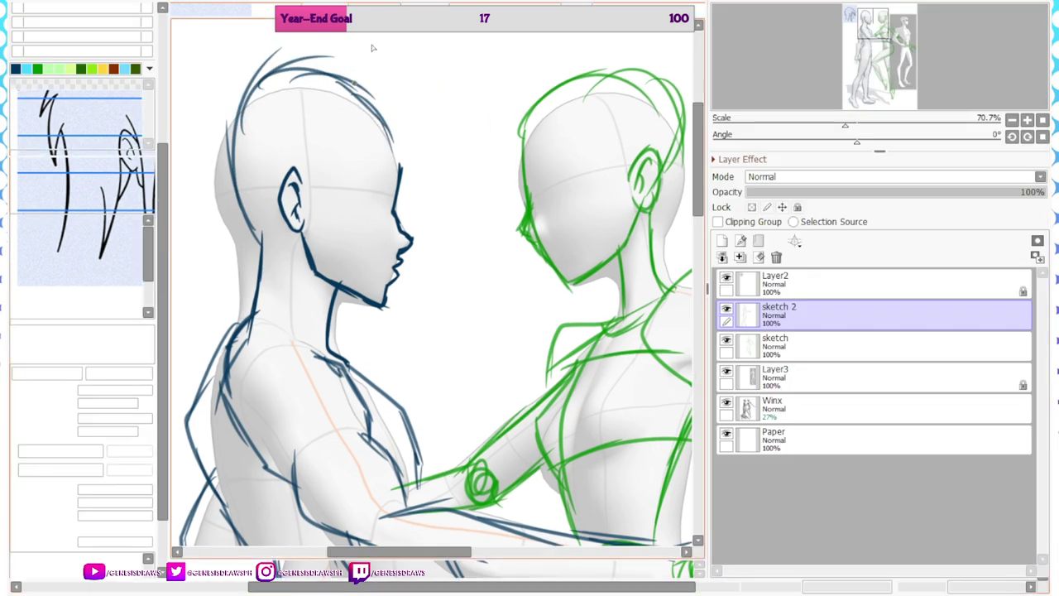
left_click(182, 11)
left_click(183, 11)
left_click(183, 11)
left_click(182, 10)
left_click(183, 11)
key("Tab")
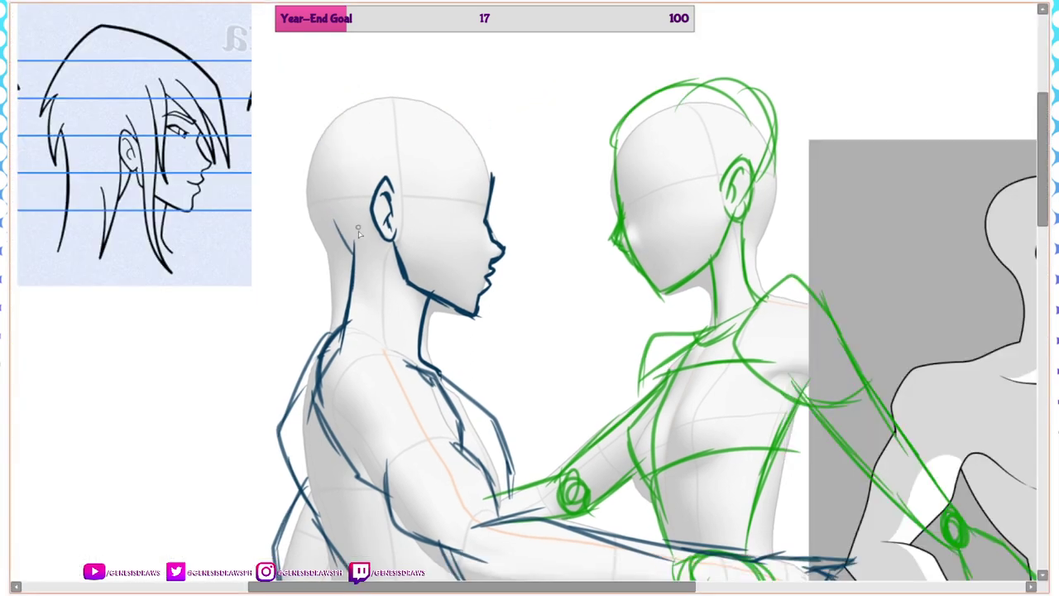
Sketch a skull outline closely following the reference head, from the male's nape over the crown to the forehead
mouse_move(353, 251)
left_mouse_down()
mouse_move(315, 150)
mouse_move(343, 106)
left_mouse_up()
left_click_drag(321, 178, 408, 76)
left_click_drag(342, 120, 457, 118)
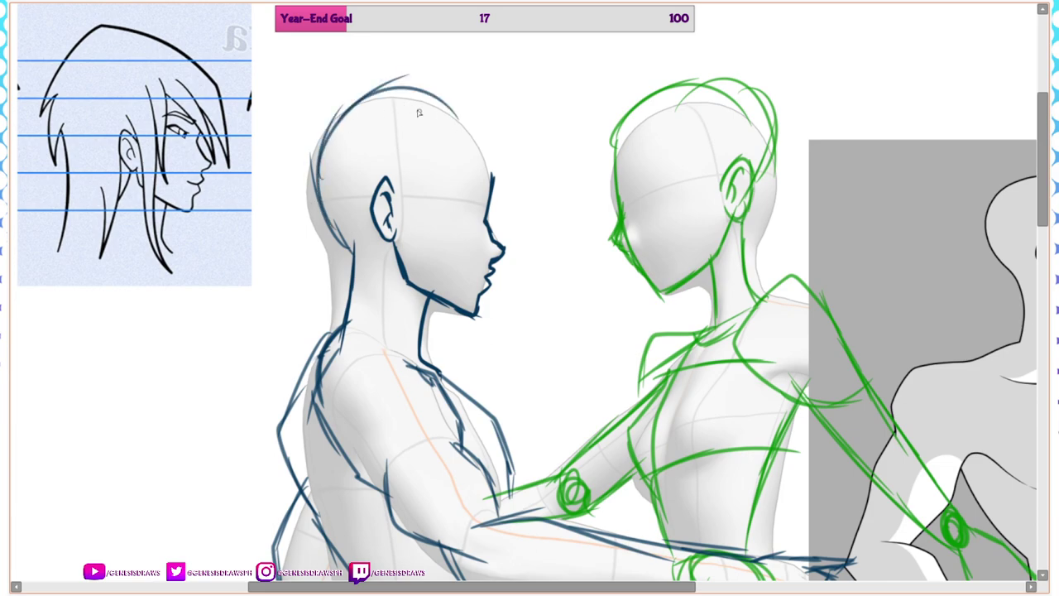
left_click_drag(393, 93, 483, 139)
left_click_drag(445, 110, 490, 168)
scroll(494, 404, "down", 11)
scroll(516, 312, "up", 6)
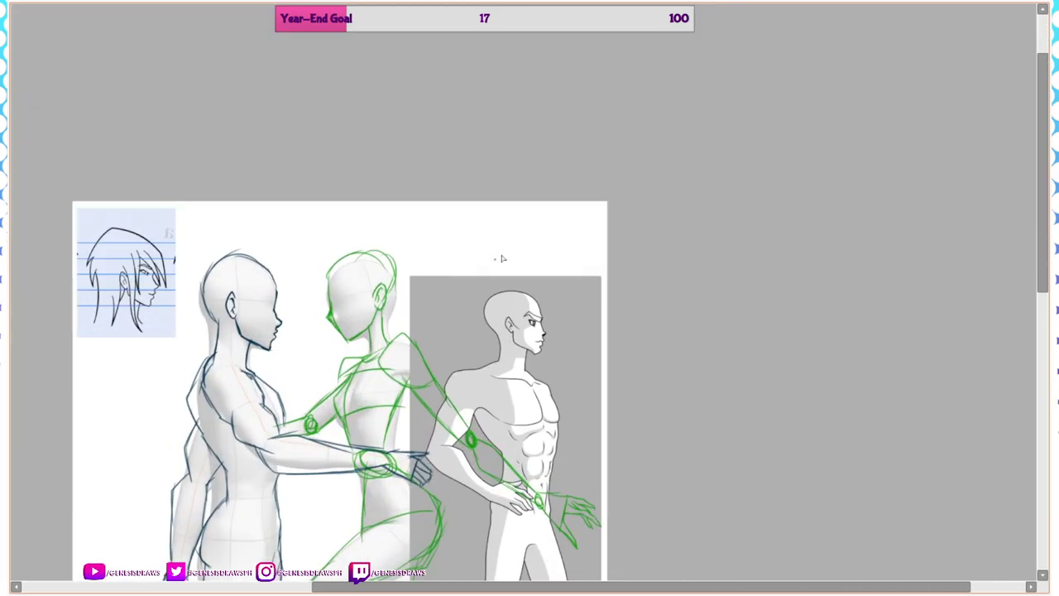
Hide the Layer3 figure reference and rename it "reference 1", and rename the hair reference layer "reference 2"
scroll(513, 260, "down", 4)
key("Tab")
left_click(727, 371)
left_click(751, 378)
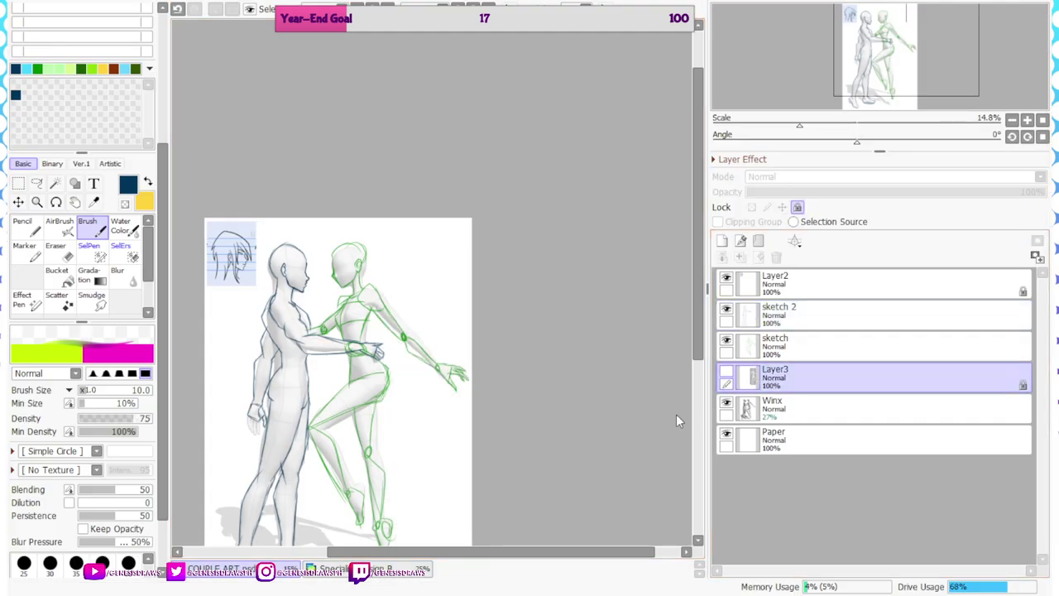
type("reference 1")
key("Return")
left_click(774, 287)
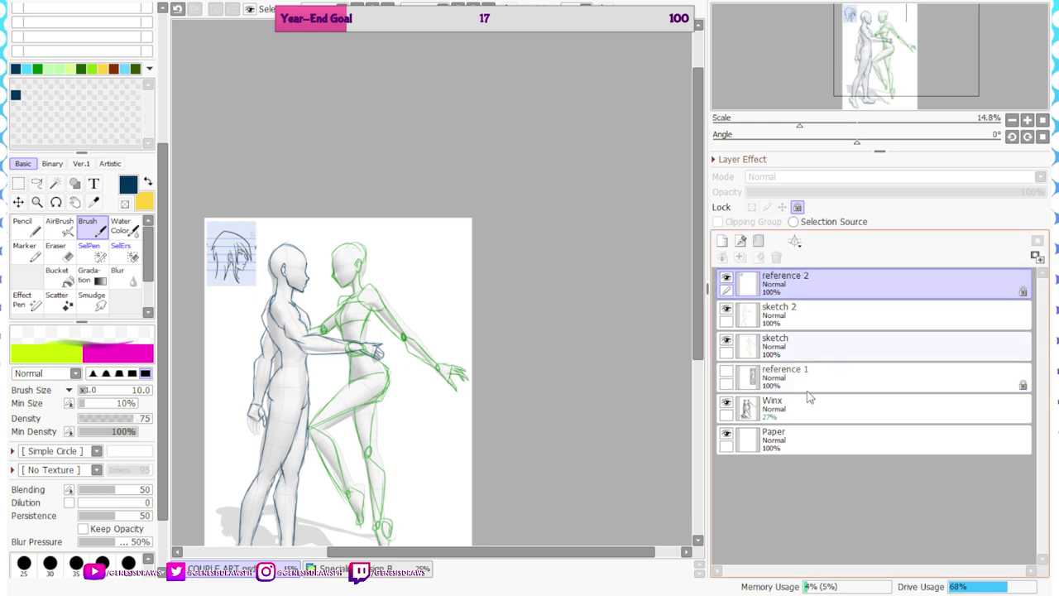
Hide the reference 2 layer and group it with reference 1 in a collapsed folder named "references"
left_click(725, 277)
left_click_drag(738, 281, 785, 357)
left_click(759, 241)
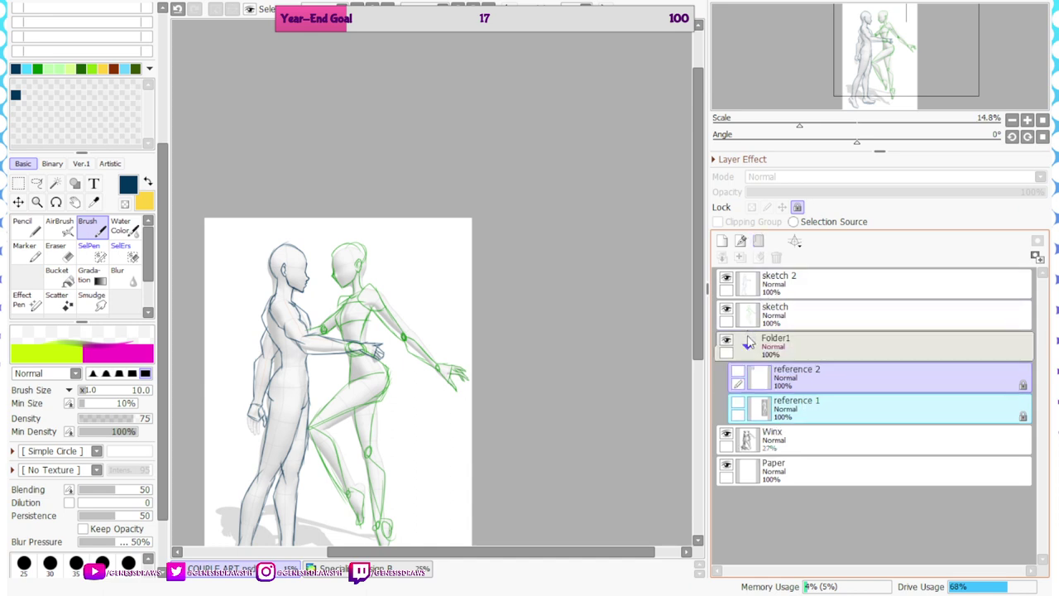
left_click(748, 347)
left_click(790, 348)
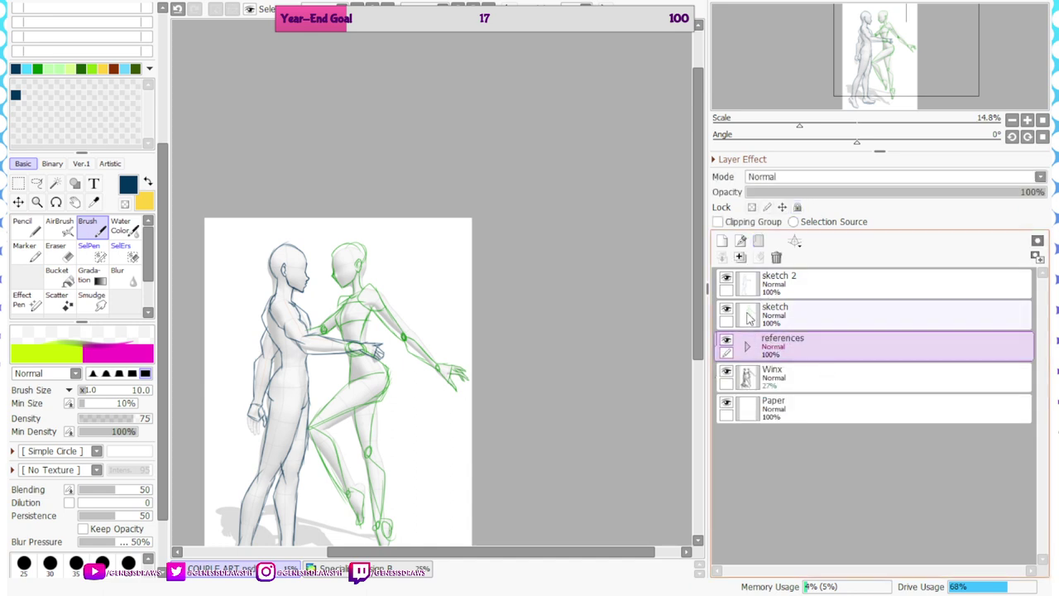
Place the references folder below the Winx layer and hide the Winx mannequin layer so only the sketches show
key("Tab")
scroll(517, 119, "up", 2)
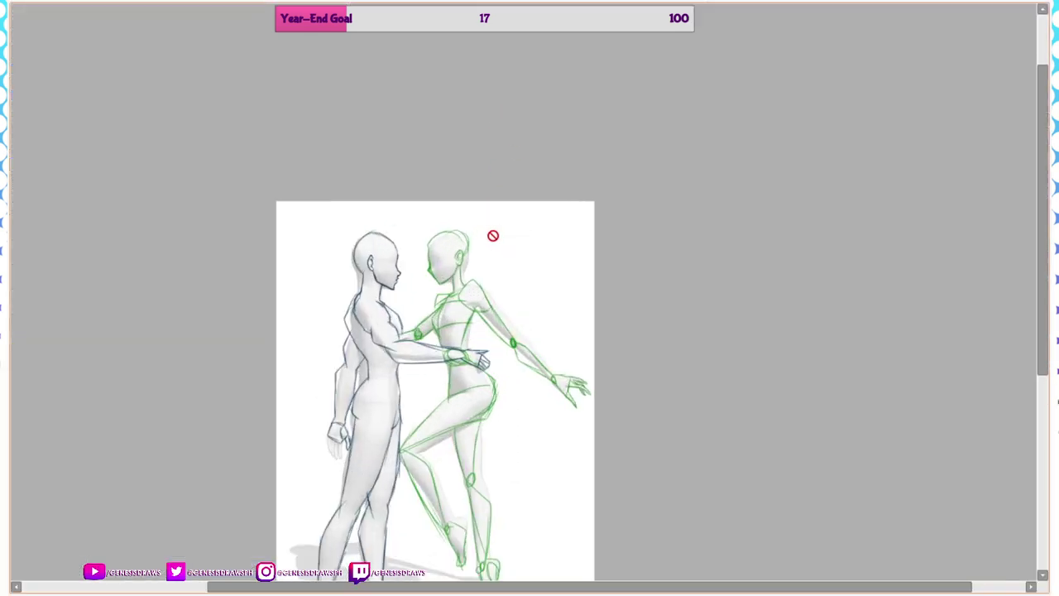
key("Tab")
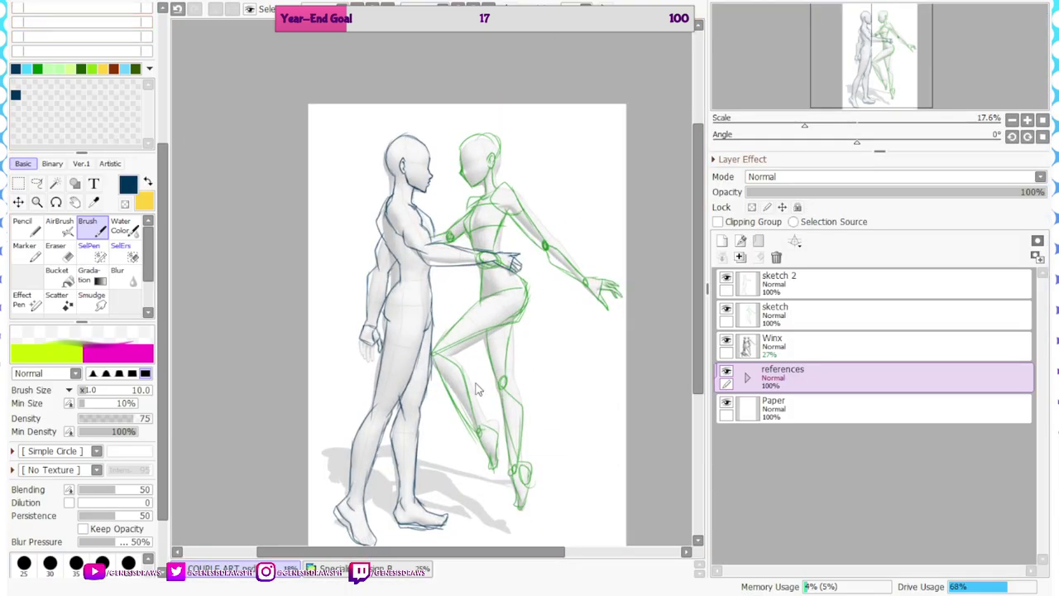
scroll(362, 220, "up", 5)
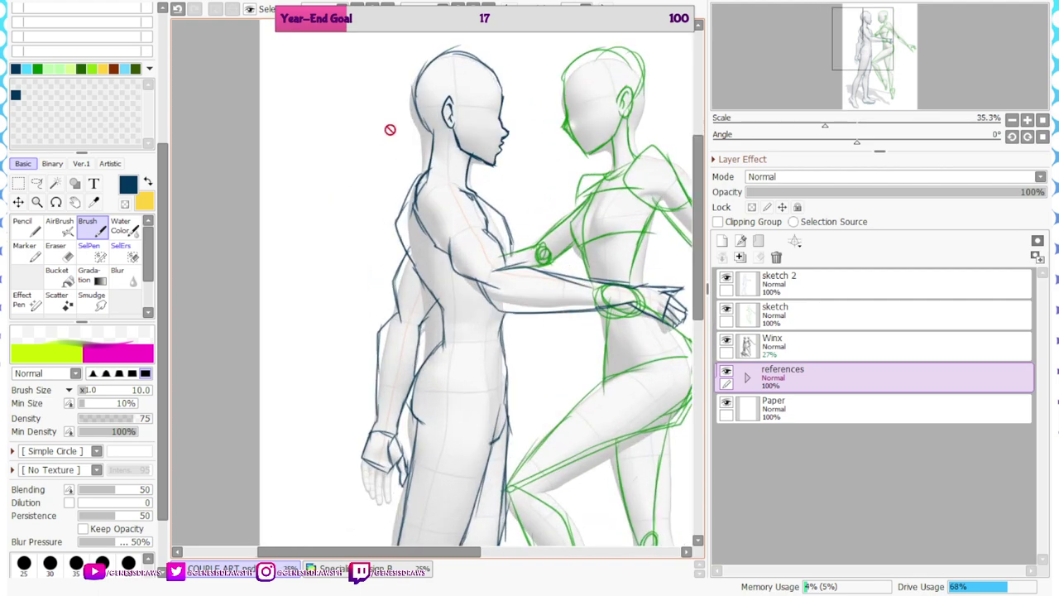
scroll(447, 207, "up", 1)
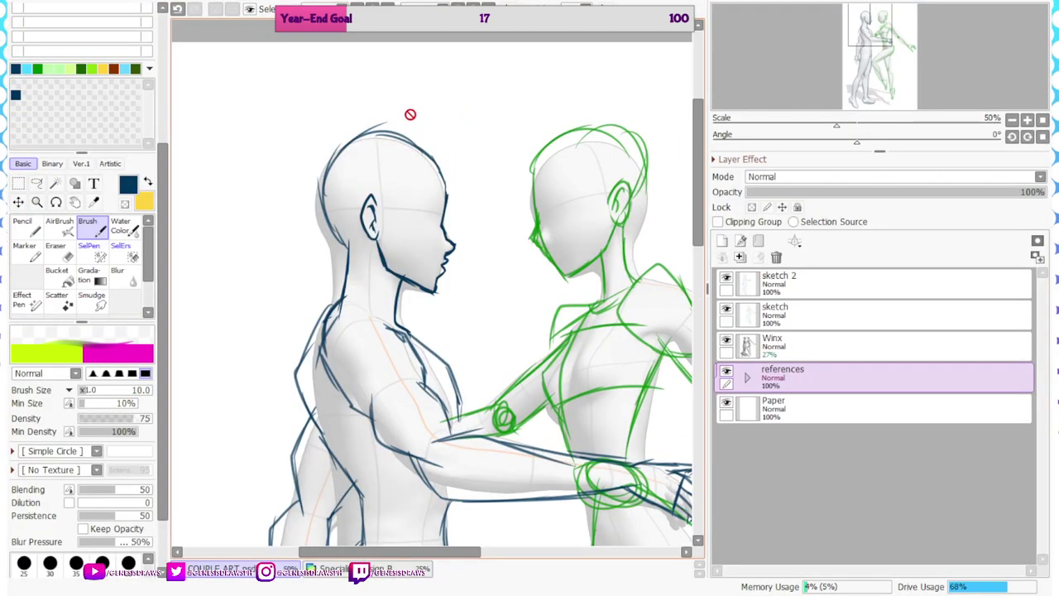
scroll(409, 114, "down", 6)
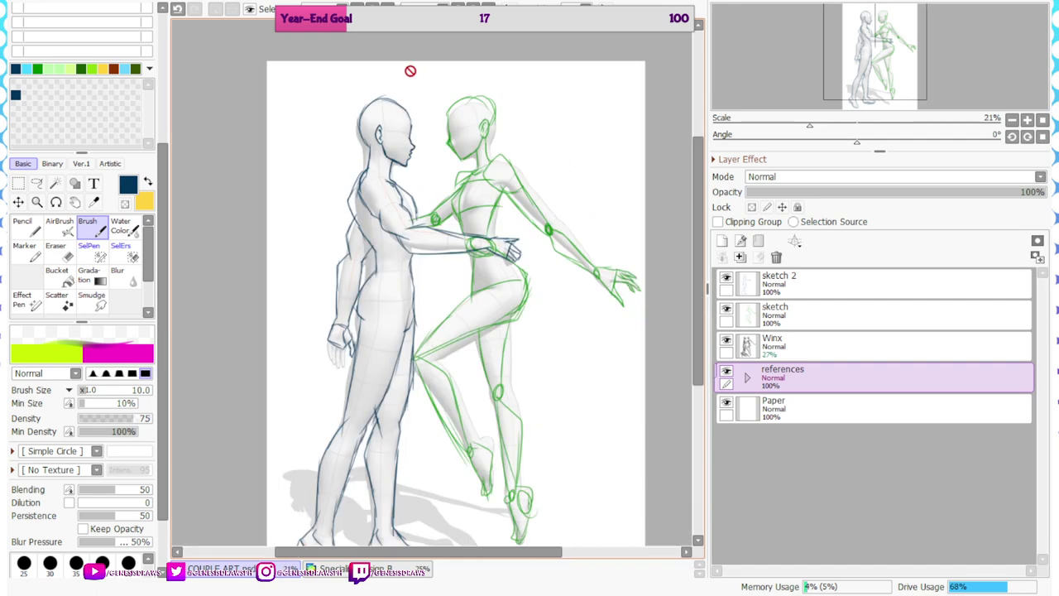
left_click(747, 377)
left_click(747, 377)
left_click(727, 344)
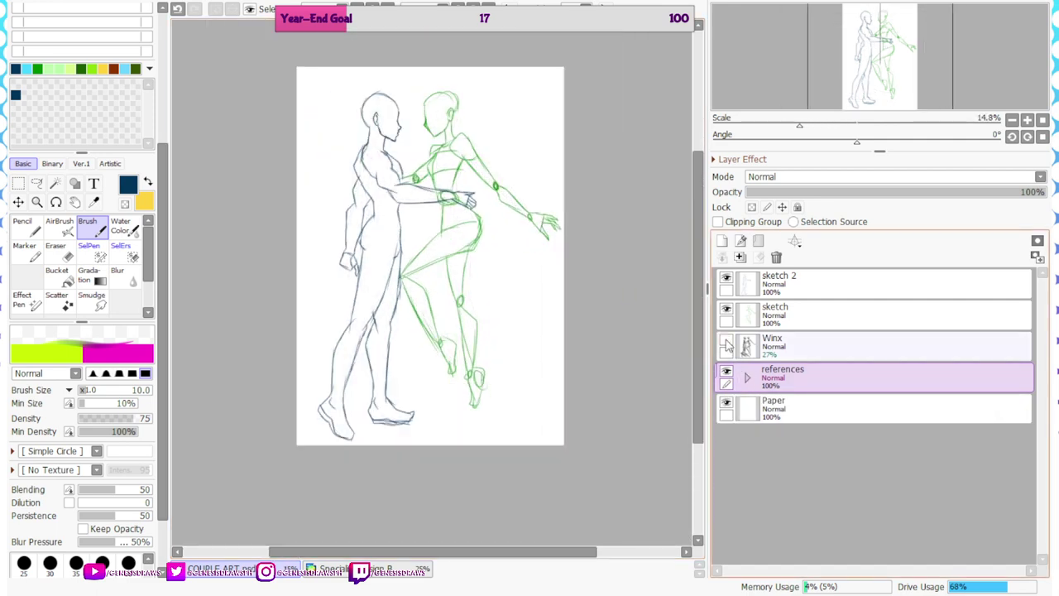
scroll(463, 128, "up", 6)
key("Tab")
scroll(485, 331, "down", 5)
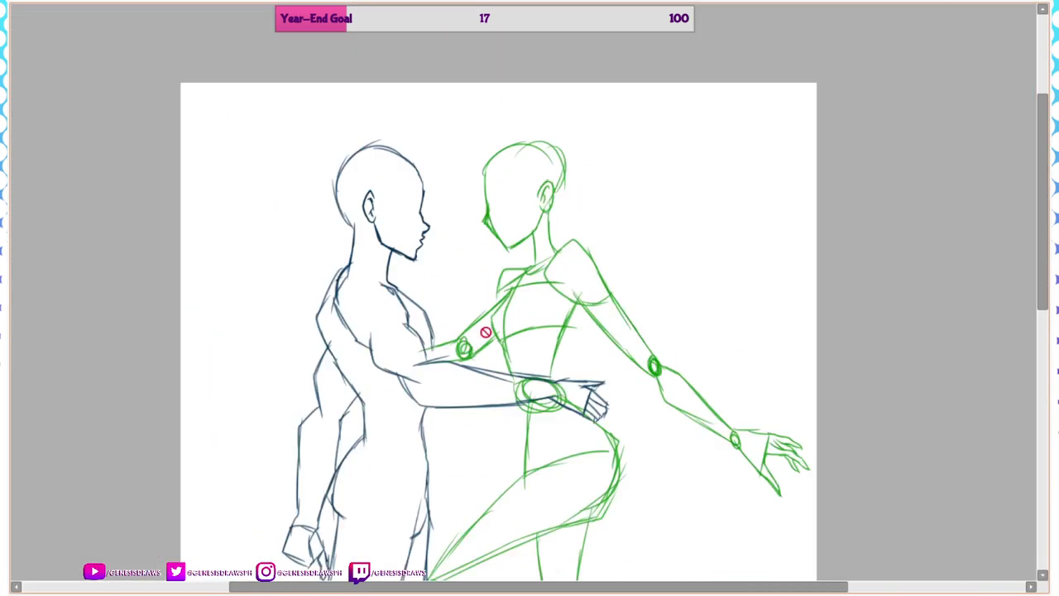
scroll(561, 248, "up", 8)
scroll(515, 262, "down", 2)
Copy the head from Flora Side Profile.png into COUPLE ART.psd as a new layer and maximize that drawing
key("Tab")
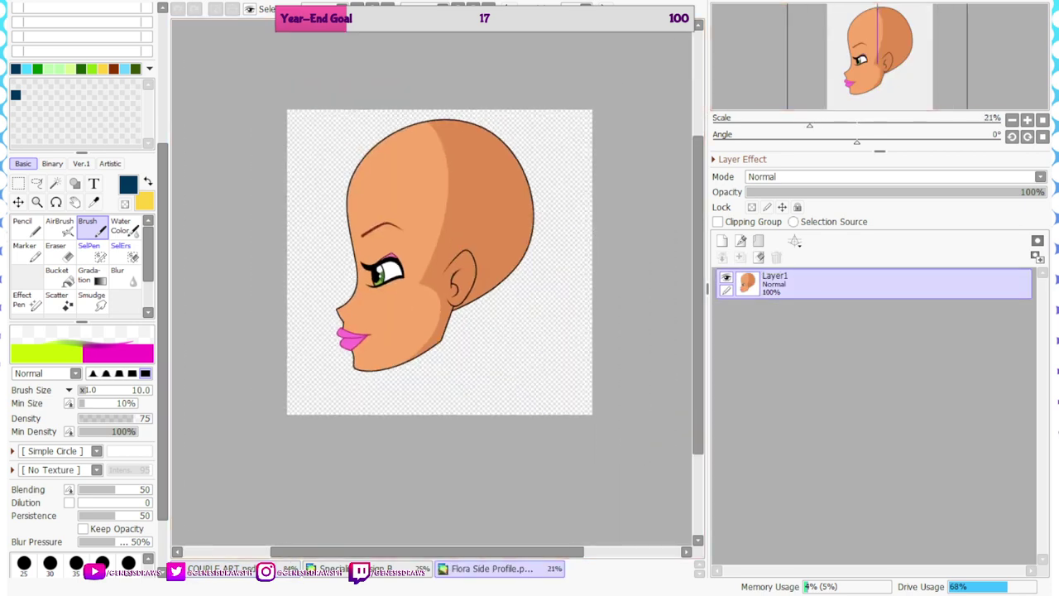
left_click(1025, 2)
left_click_drag(381, 88, 304, 265)
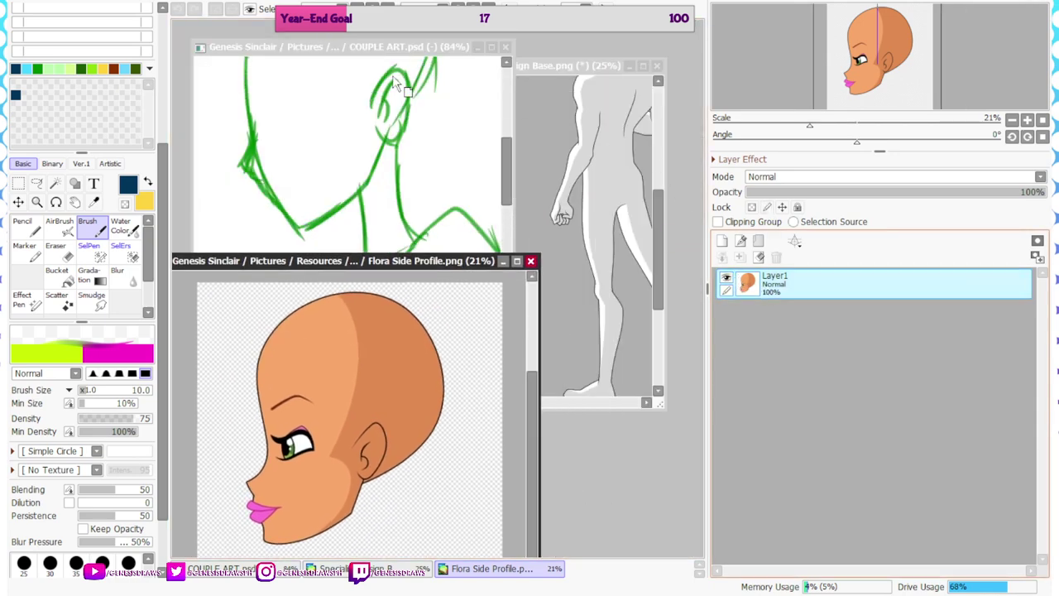
left_click_drag(393, 78, 396, 81)
left_click(492, 47)
key("Tab")
Transform the pasted head, scaling it down and tilting it beside the woman's sketched head
scroll(488, 170, "down", 6)
key("ctrl+t")
left_click_drag(553, 73, 560, 102)
scroll(560, 102, "up", 3)
left_click_drag(624, 50, 568, 111)
left_click_drag(541, 137, 606, 124)
left_click_drag(619, 58, 603, 54)
scroll(604, 135, "up", 3)
left_click_drag(589, 147, 564, 144)
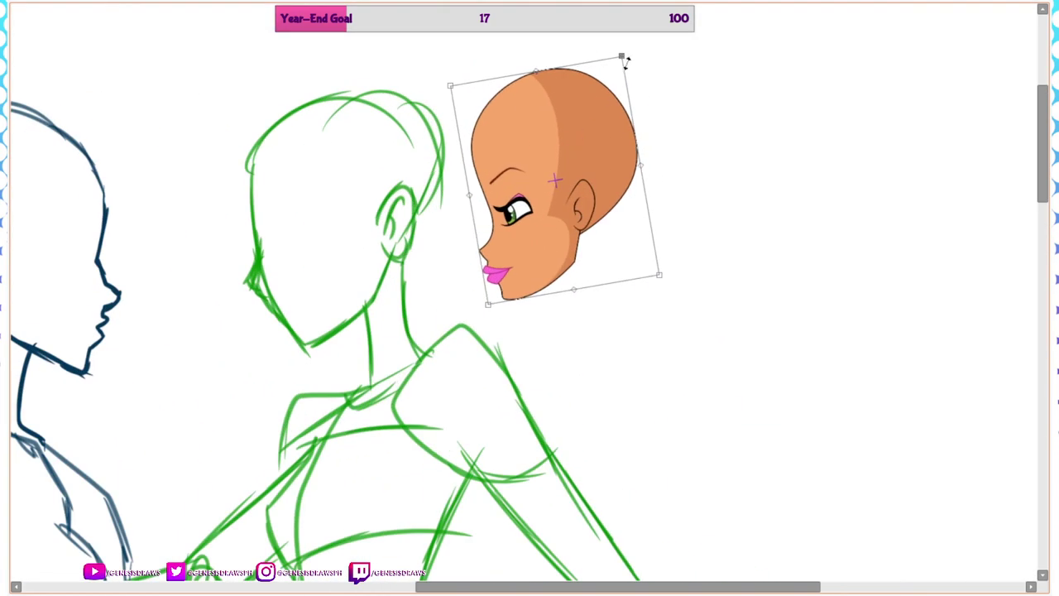
Position the pasted head over the woman's sketched head, fine-tune its size to match the sketch, and apply the transform
left_click_drag(626, 62, 632, 54)
mouse_move(595, 104)
left_mouse_down()
mouse_move(388, 138)
mouse_move(397, 141)
left_mouse_up()
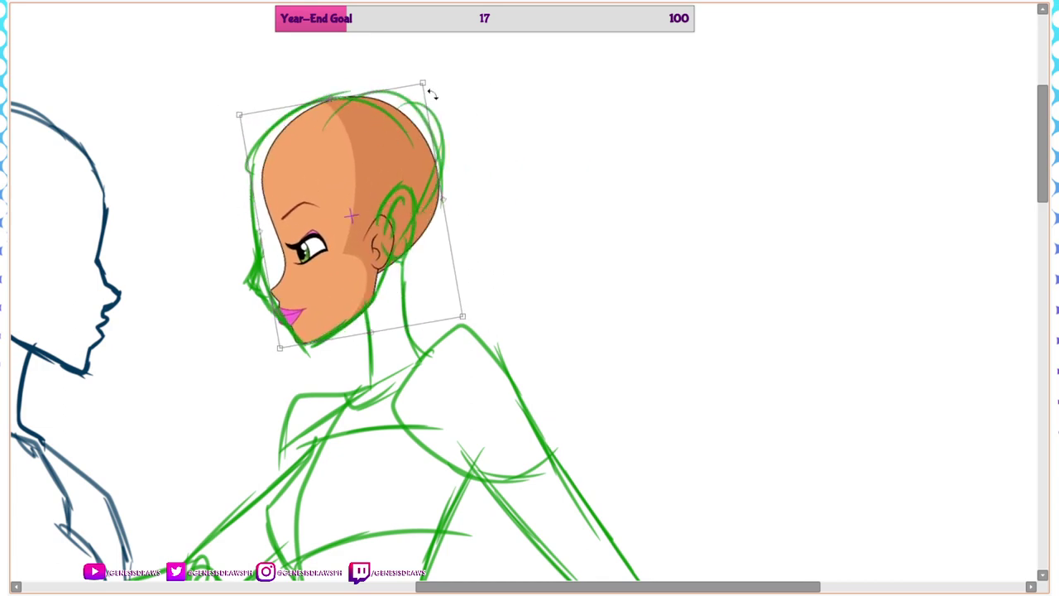
mouse_move(431, 95)
left_mouse_down()
mouse_move(432, 73)
mouse_move(425, 80)
left_mouse_up()
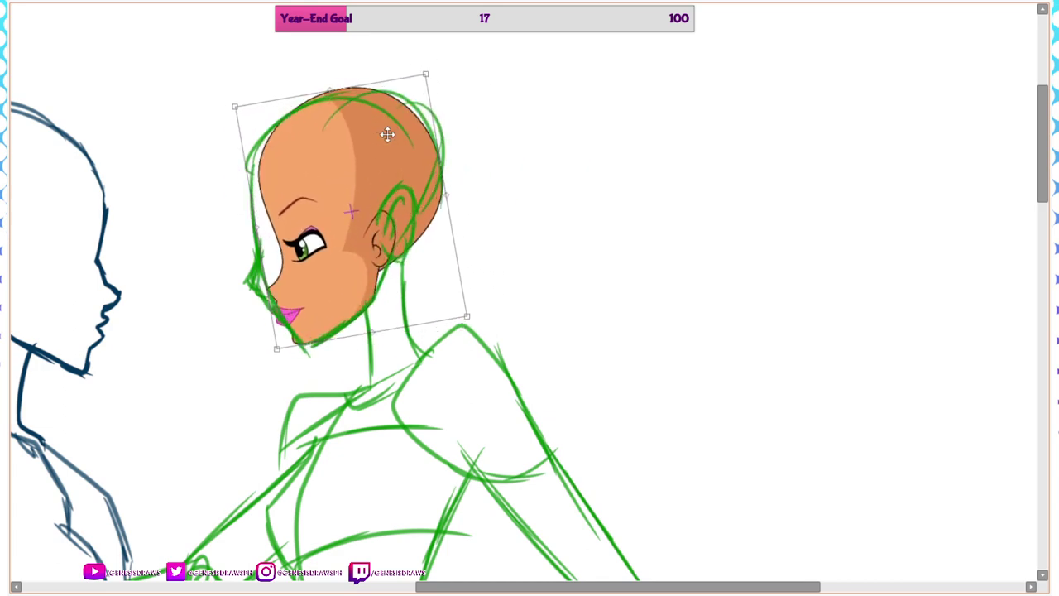
scroll(436, 98, "down", 2)
key("Tab")
left_click(68, 462)
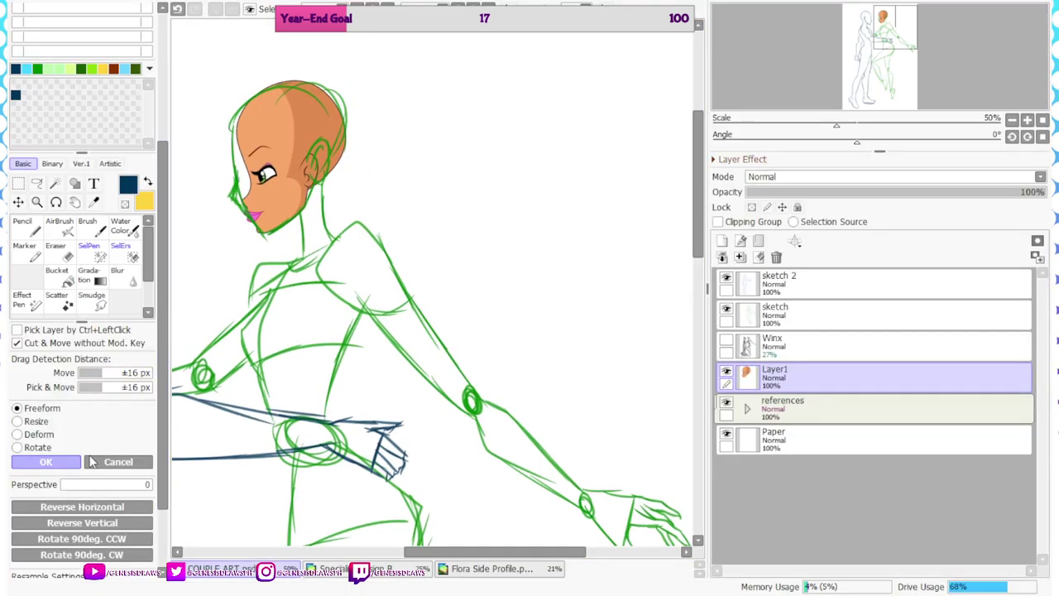
Examine how the placed head fits the woman's body and compares with the male figure
key("Tab")
scroll(719, 237, "up", 1)
left_click_drag(719, 237, 931, 137)
scroll(827, 165, "up", 1)
key("Tab")
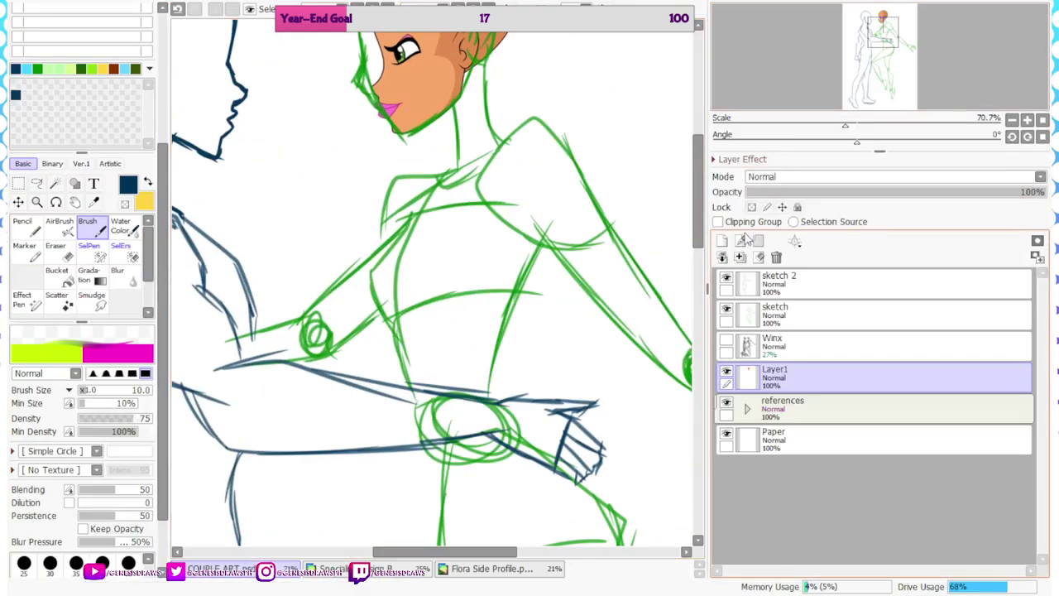
key("Tab")
scroll(571, 232, "down", 2)
scroll(490, 205, "up", 1)
key("Tab")
key("ctrl+minus")
key("ctrl+minus")
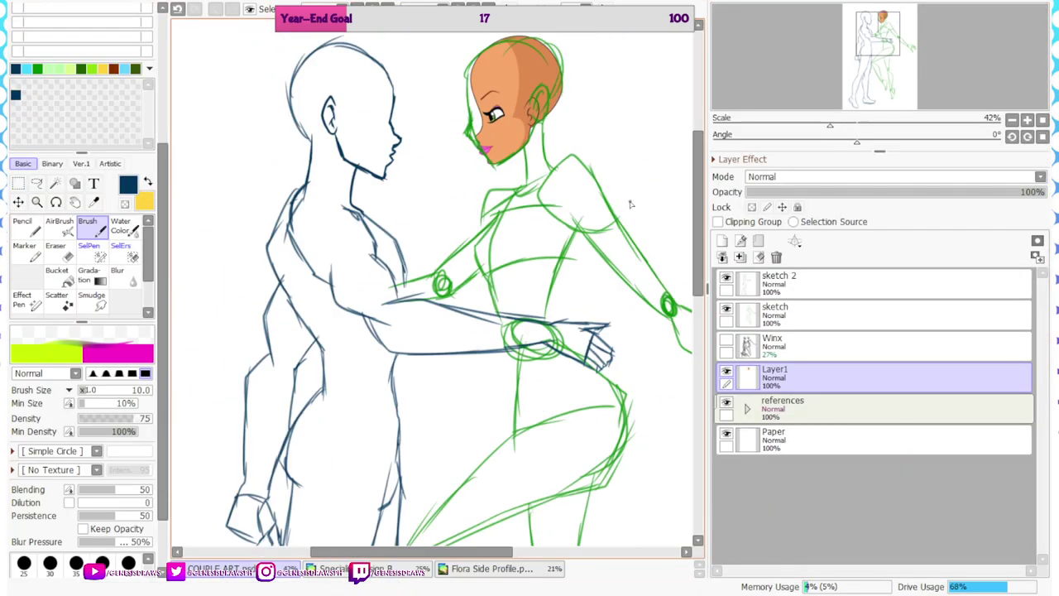
key("ctrl+minus")
key("ctrl+plus")
key("ctrl+plus")
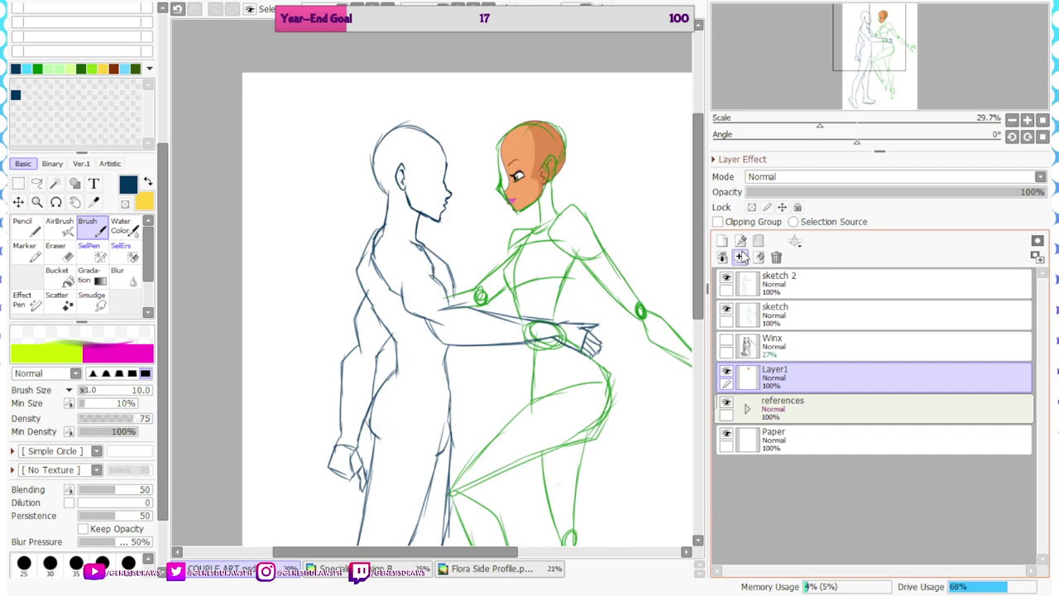
Add a linework layer above sketch 2 and set the pasted head layer's opacity to 25%
left_click(778, 283)
left_click(741, 241)
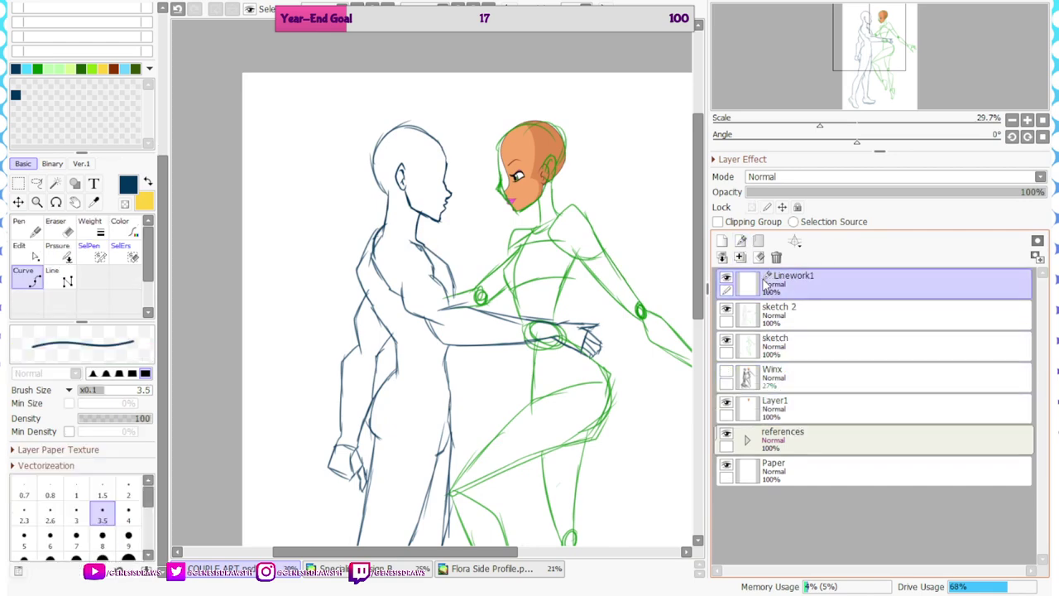
left_click(783, 349)
left_click(782, 408)
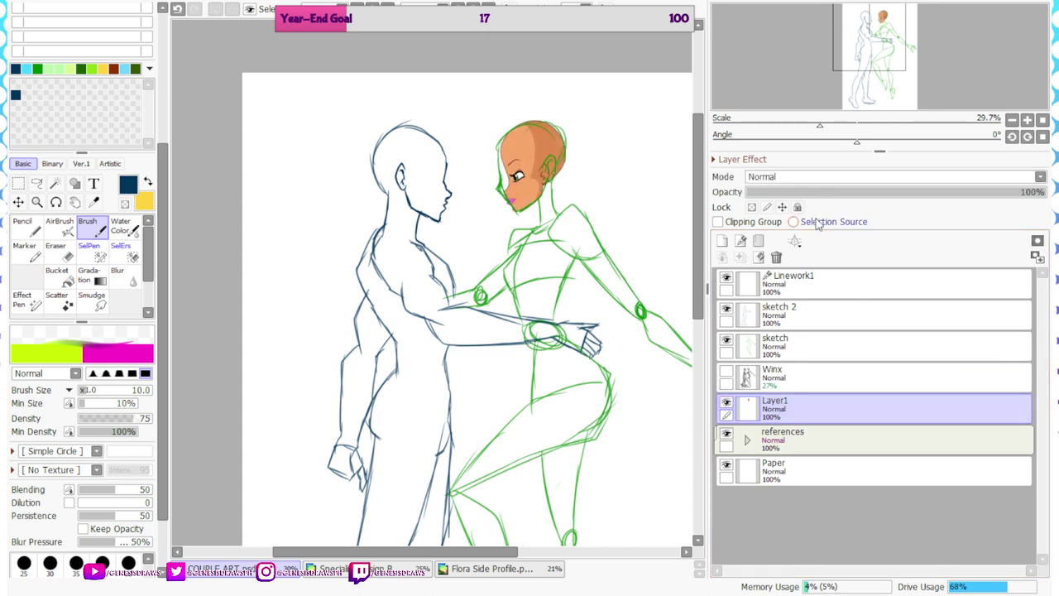
left_click(825, 192)
left_click_drag(826, 193, 823, 194)
Group sketch 2 and sketch in a folder named "sketches" and move the pasted head layer into it
left_click(804, 320)
left_click(808, 348, "ctrl")
left_click(759, 241)
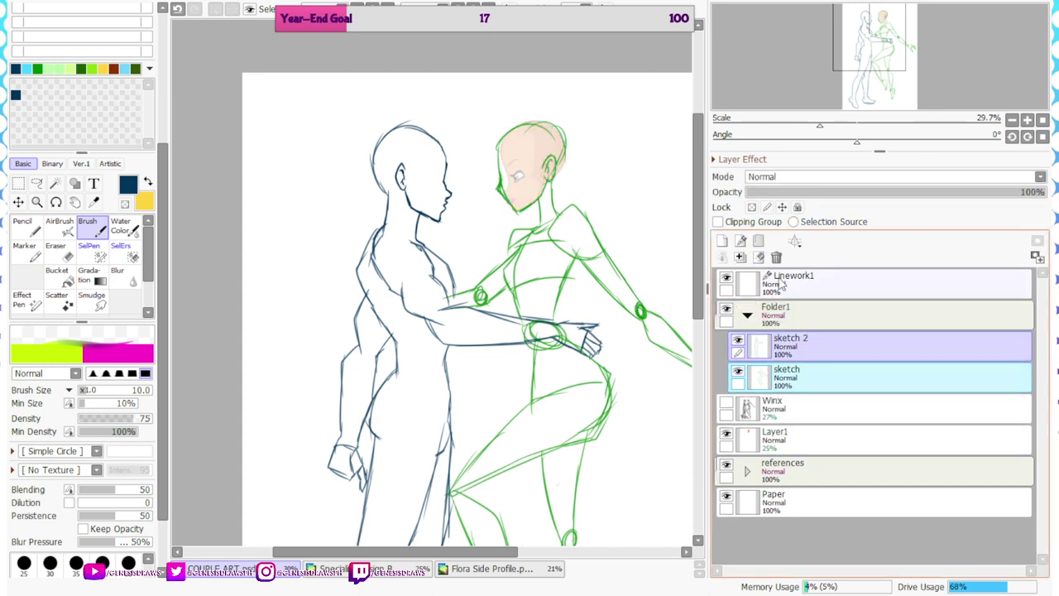
left_click(788, 317)
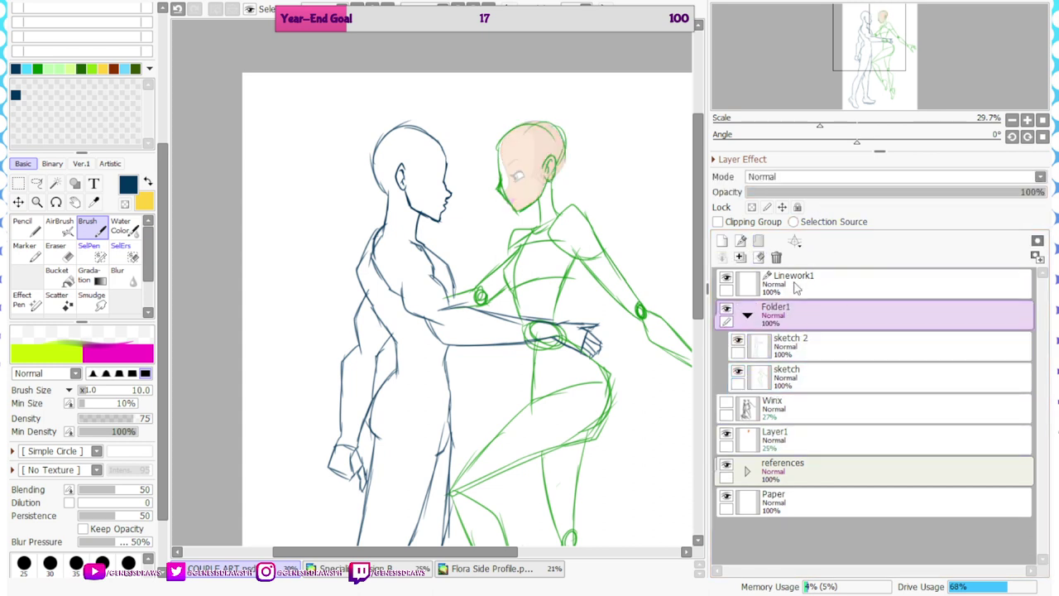
key("Return")
left_click_drag(760, 441, 792, 394)
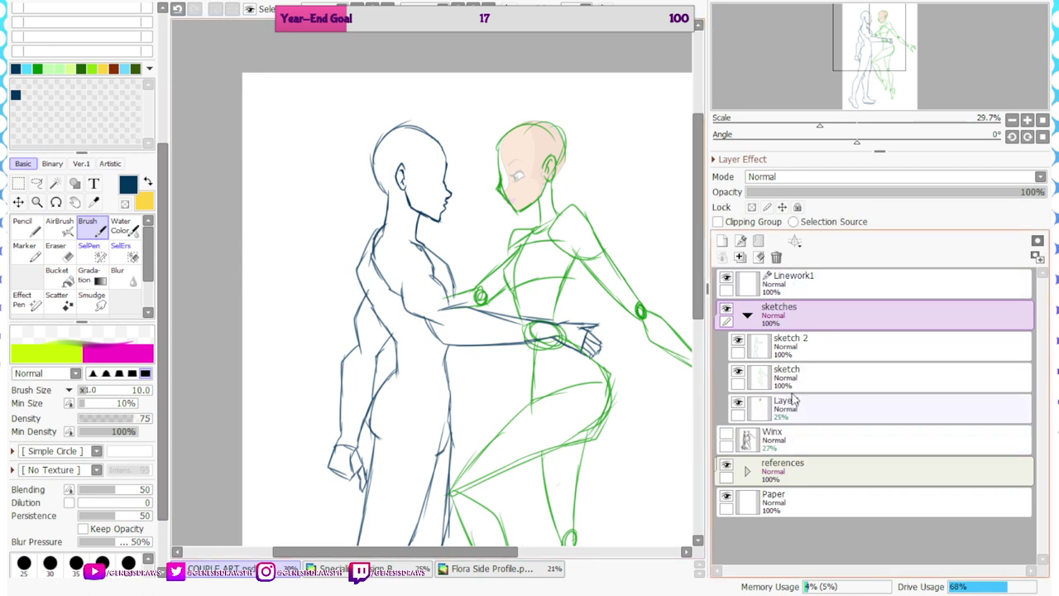
Restore the pasted head layer to 100% opacity and set the sketches folder's opacity to 21%
left_click(794, 403)
left_click_drag(861, 193, 1051, 207)
left_click(782, 313)
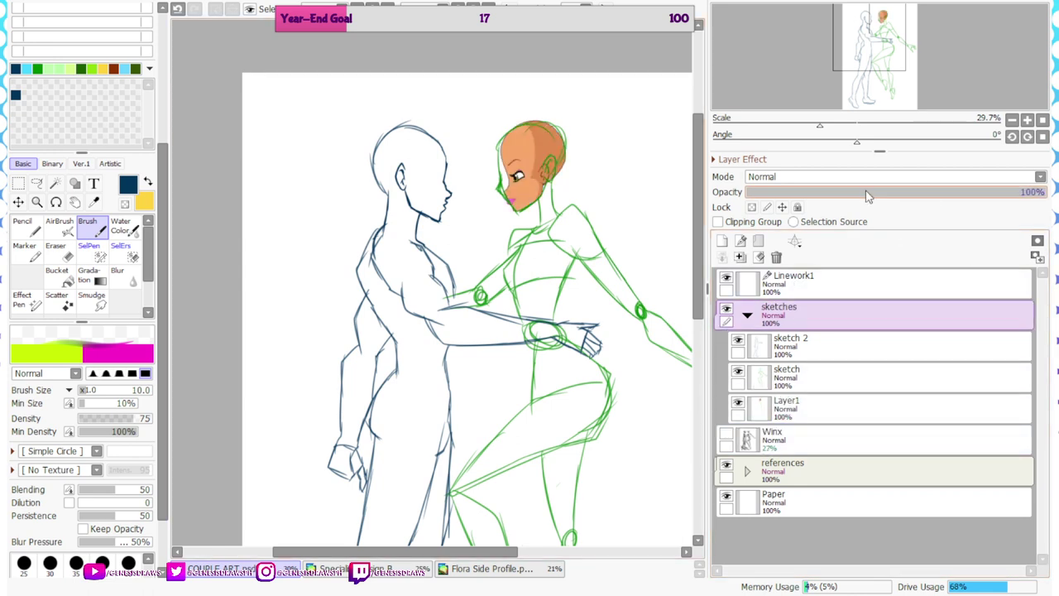
left_click_drag(873, 192, 841, 204)
On the linework layer, start a purple size 3 curve from the woman's nose bridge up past the brow
left_click(812, 283)
scroll(534, 170, "up", 6)
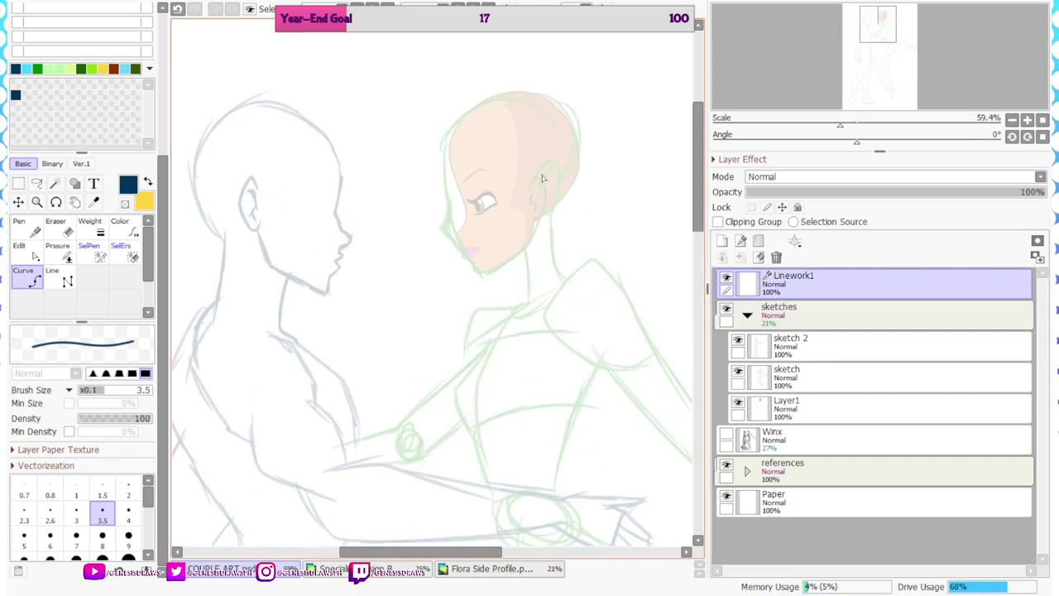
scroll(383, 292, "down", 2)
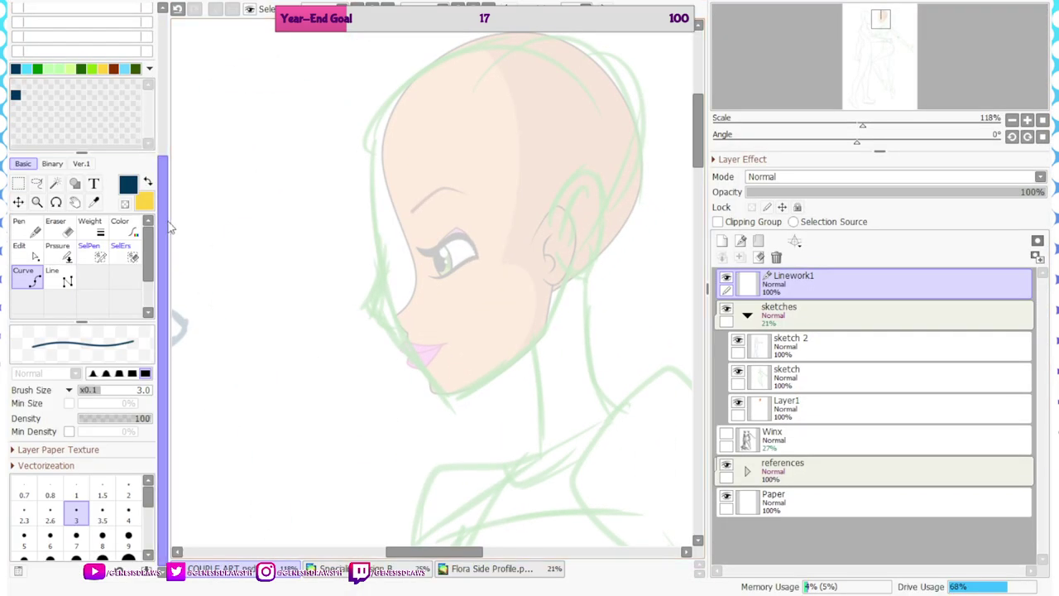
scroll(150, 50, "up", 5)
left_click(26, 97)
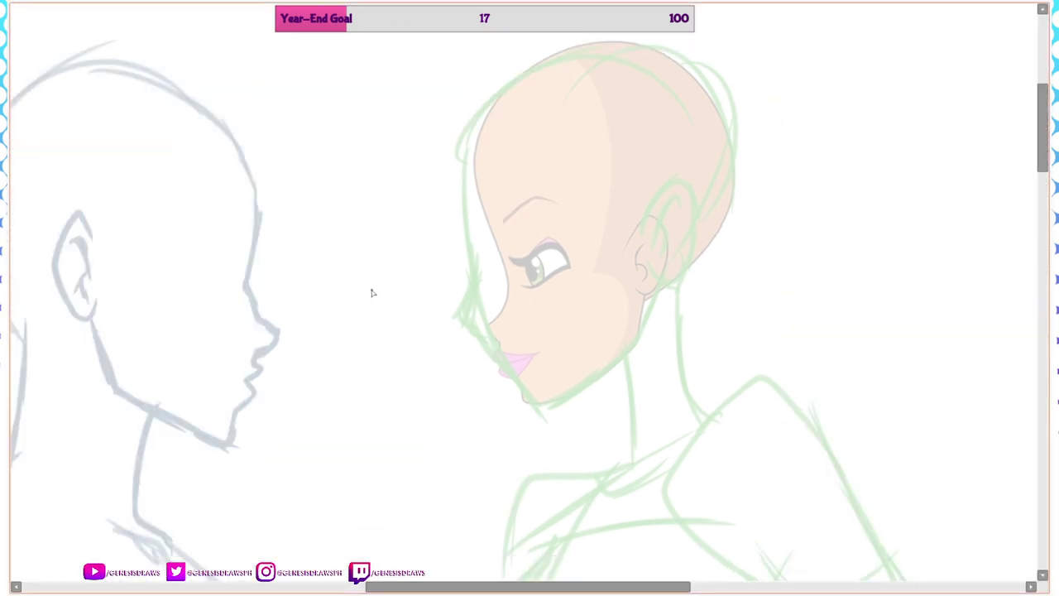
scroll(463, 316, "up", 3)
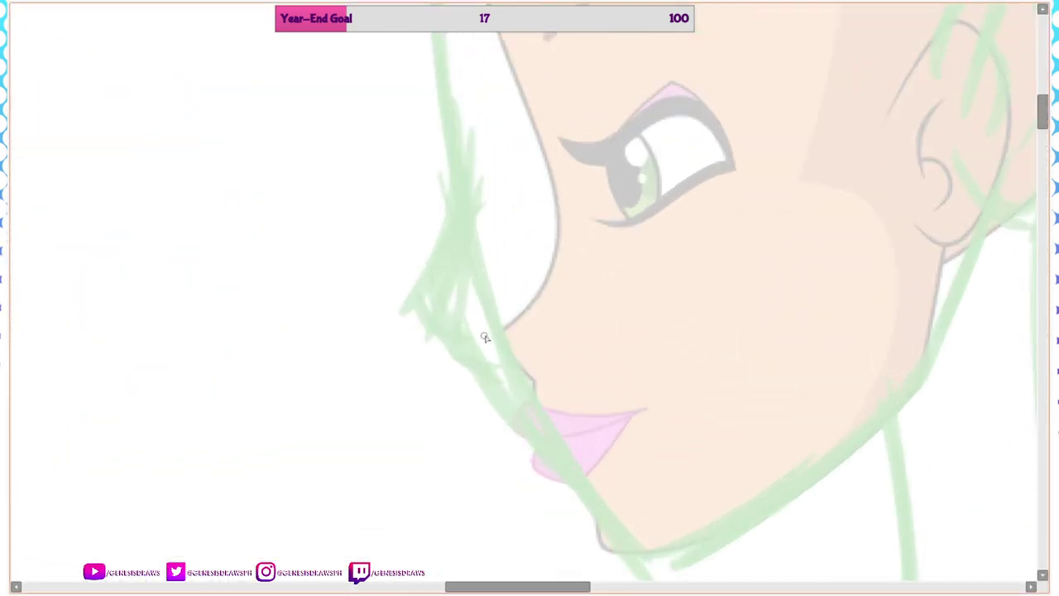
mouse_move(485, 338)
left_mouse_down()
mouse_move(523, 307)
mouse_move(553, 263)
left_mouse_up()
scroll(534, 317, "down", 1)
scroll(525, 281, "up", 1)
left_click(472, 180)
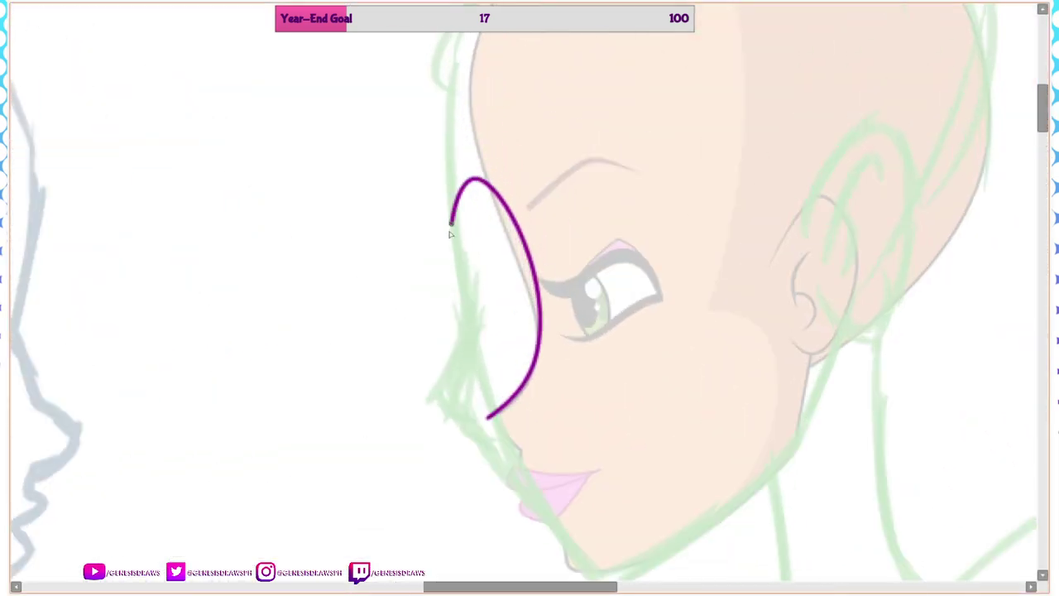
Continue the curve over the woman's forehead and crown and around the back of the skull to below the ear
scroll(452, 234, "down", 3)
scroll(472, 153, "up", 3)
left_click(448, 92)
scroll(451, 124, "down", 3)
scroll(596, 79, "up", 2)
left_click(558, 115)
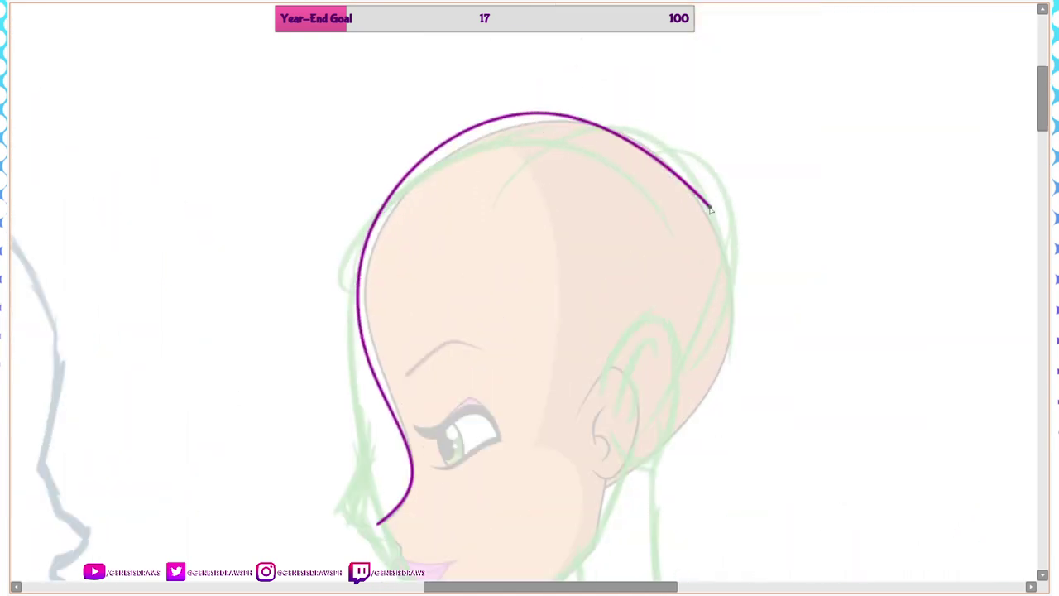
left_click(705, 206)
left_click(714, 396)
left_click_drag(637, 467, 633, 473)
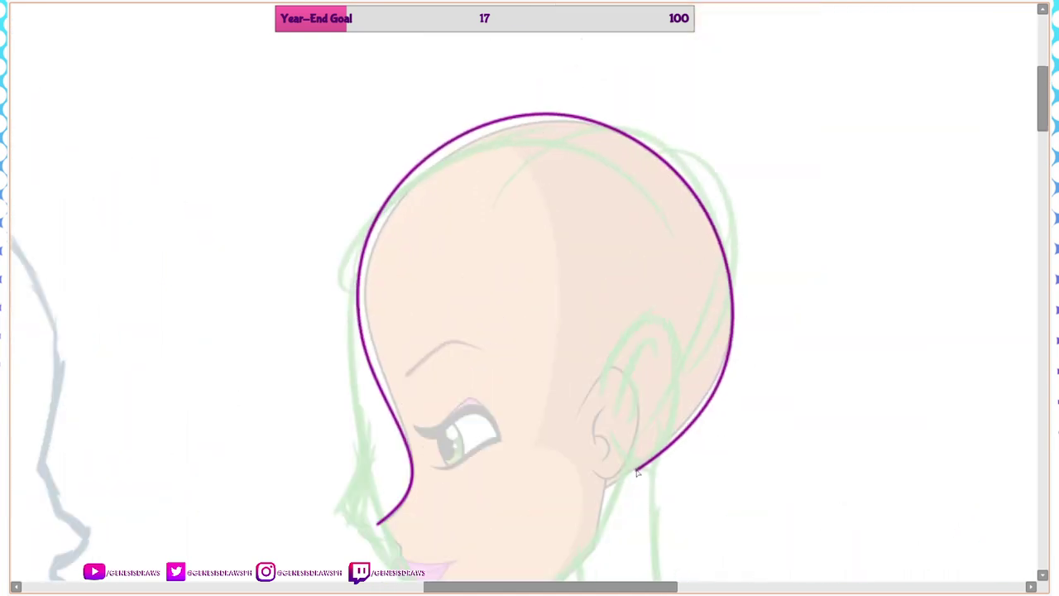
Ink the front line of the woman's neck from the jaw down to the collar with a purple curve
scroll(638, 472, "down", 3)
scroll(574, 307, "up", 4)
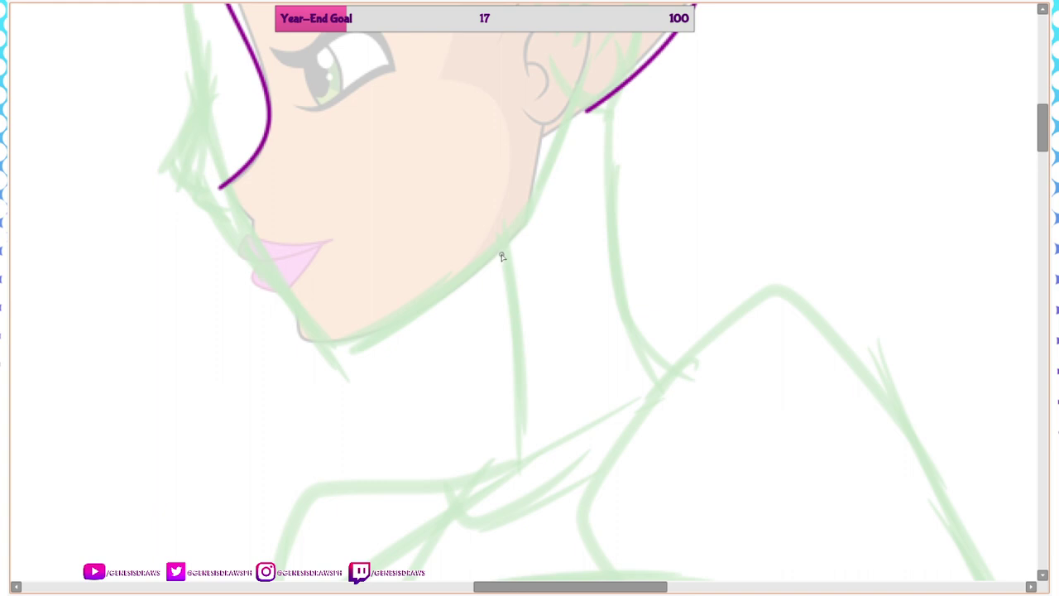
mouse_move(502, 252)
left_mouse_down()
mouse_move(515, 406)
mouse_move(507, 497)
left_mouse_up()
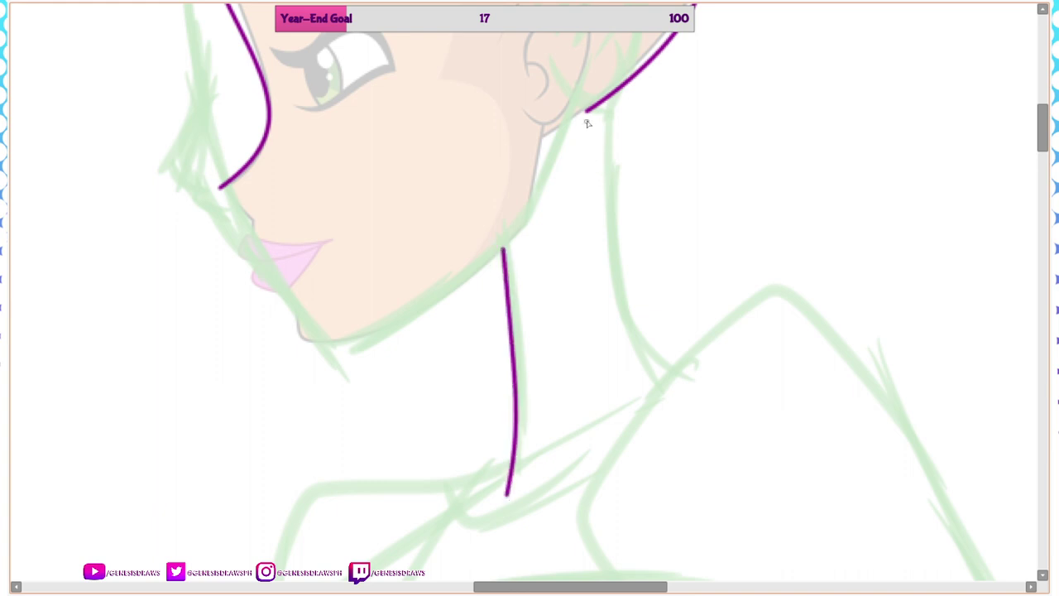
Ink the back line of the woman's neck from the skull to the shoulder and a short hooked collarbone curve below the neck
mouse_move(592, 108)
left_mouse_down()
mouse_move(594, 264)
mouse_move(657, 389)
left_mouse_up()
scroll(657, 389, "down", 4)
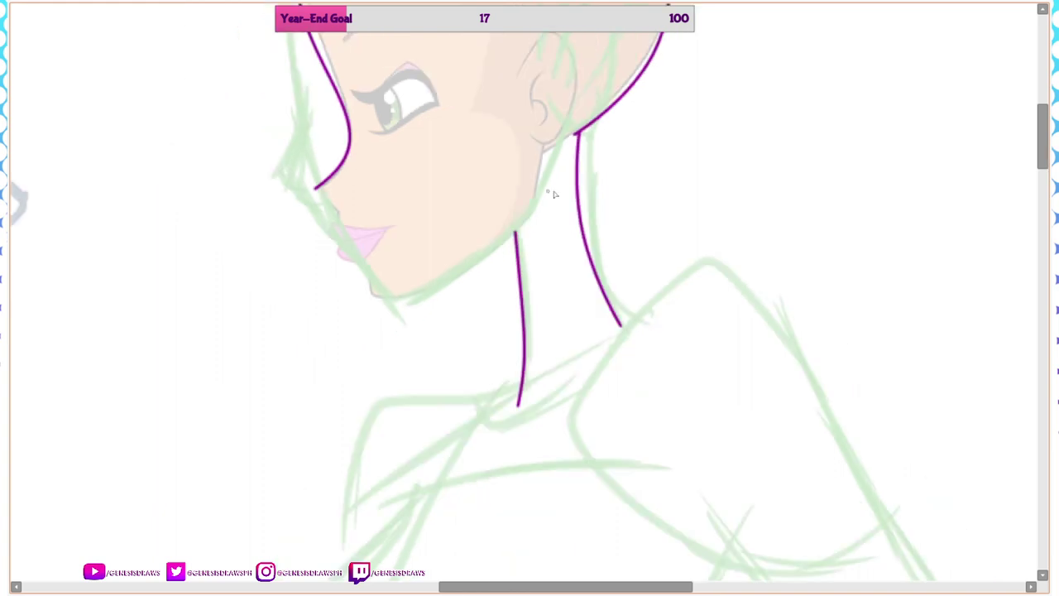
scroll(533, 316, "up", 5)
mouse_move(509, 275)
left_mouse_down()
mouse_move(608, 184)
mouse_move(604, 218)
mouse_move(654, 203)
left_mouse_up()
scroll(493, 250, "down", 2)
Reshape the collarbone curve into a pointed notch by moving its control points, and shift the front neck line's upper end toward the chin
key("Tab")
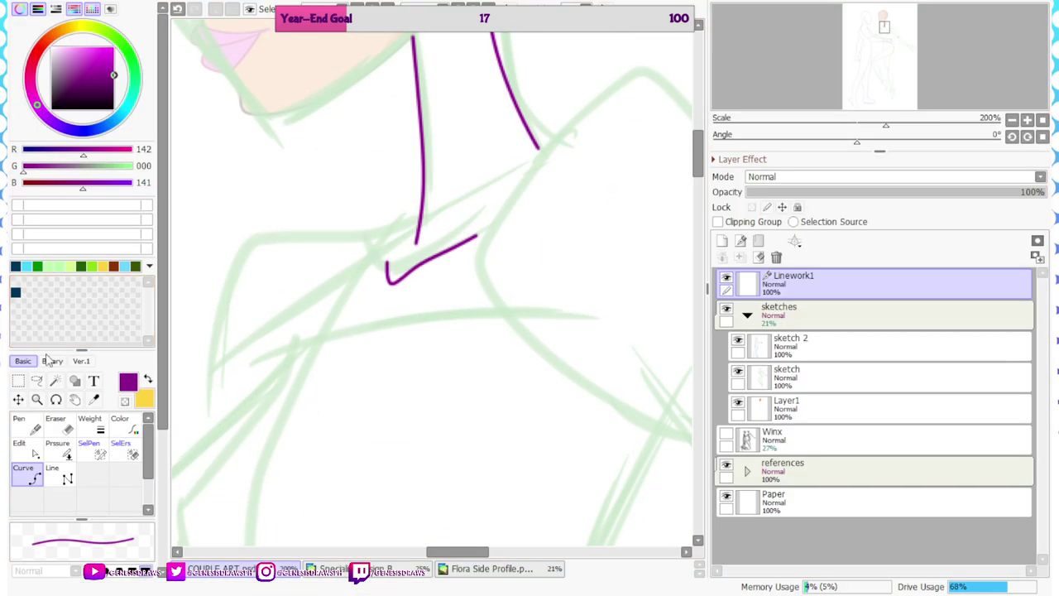
left_click(28, 450)
scroll(413, 300, "up", 2)
left_click_drag(385, 272, 384, 294)
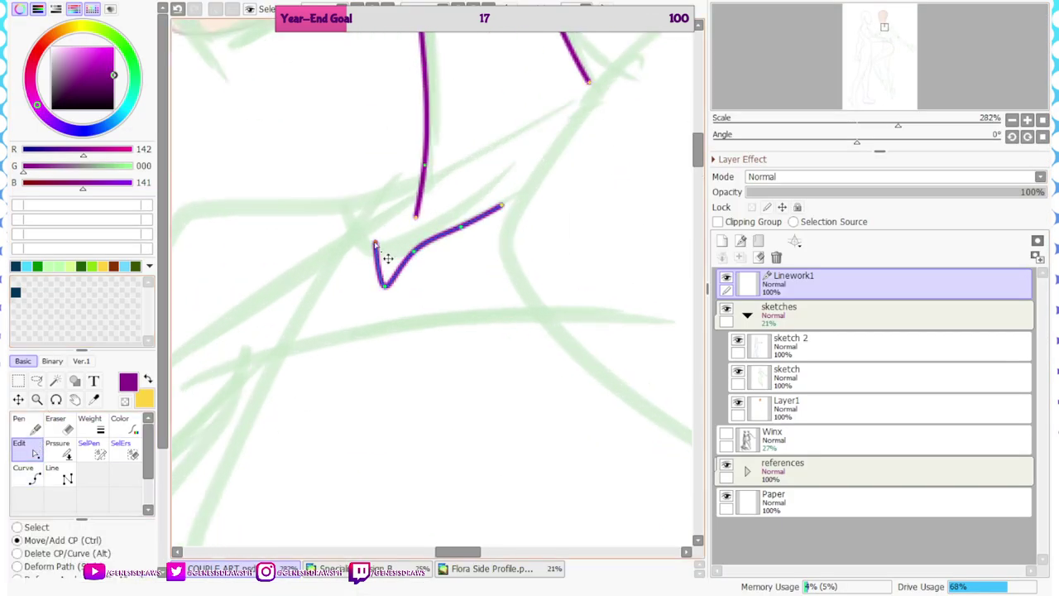
left_click_drag(375, 244, 346, 230)
left_click_drag(380, 291, 373, 287)
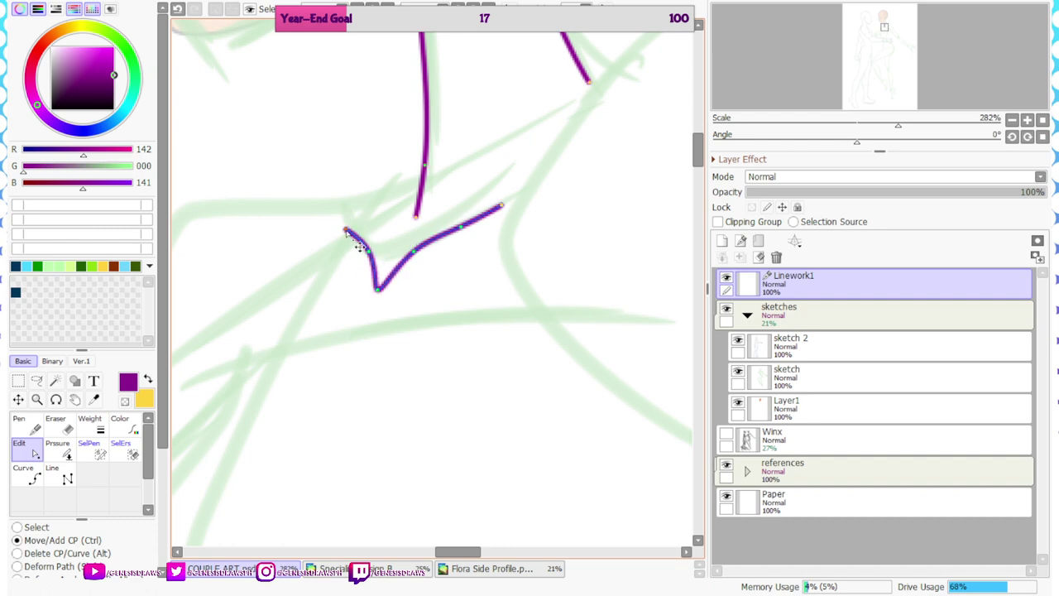
scroll(358, 246, "down", 3)
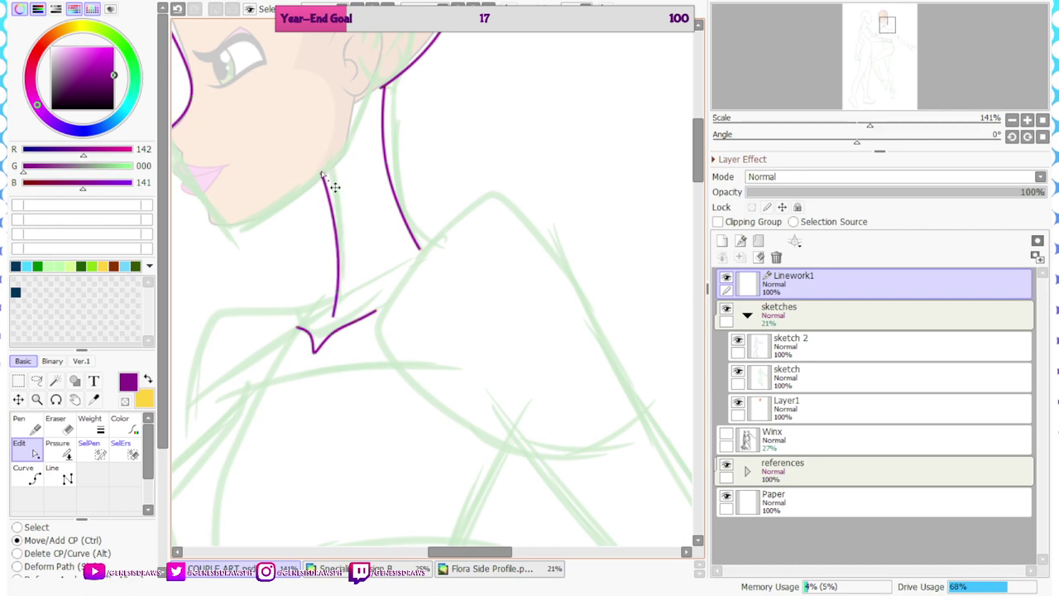
Select the control points of the woman's head outline together with the upper ends of both neck lines
scroll(380, 292, "down", 3)
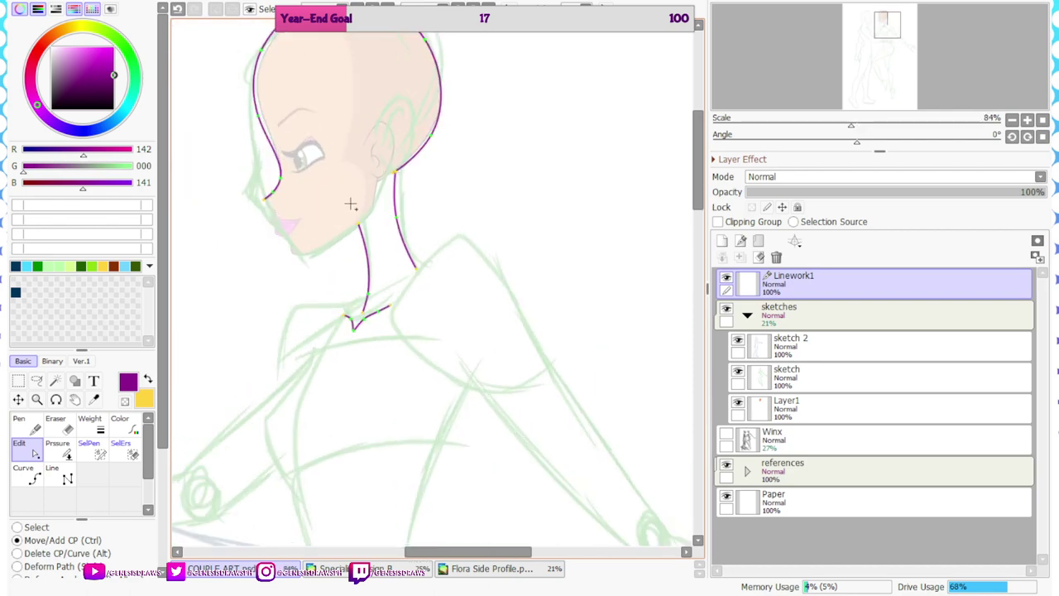
scroll(354, 205, "up", 3)
scroll(424, 272, "down", 5)
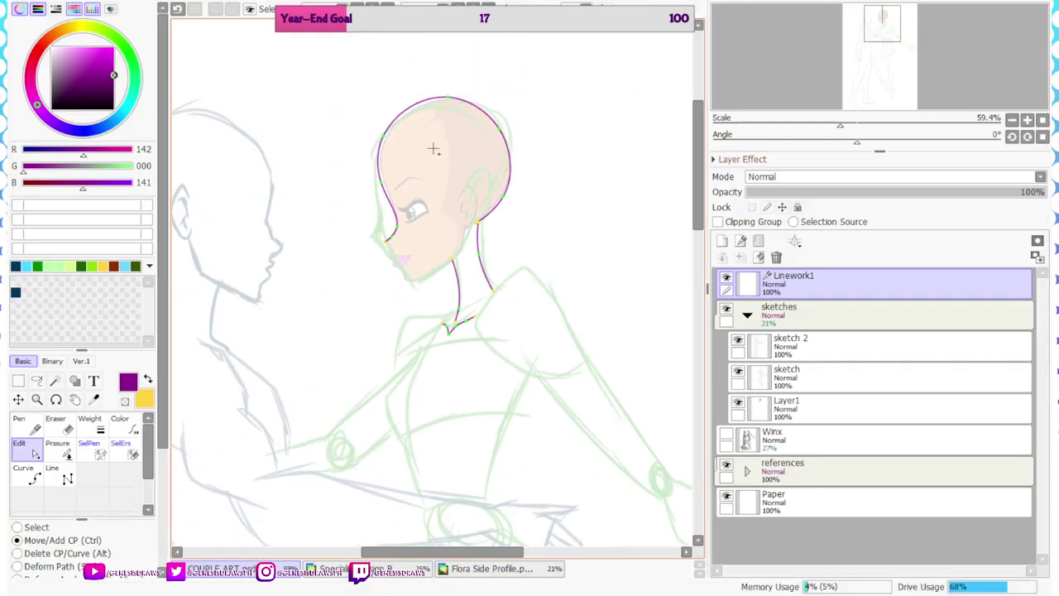
left_click_drag(403, 125, 563, 276)
key("ctrl+t")
scroll(437, 260, "up", 4)
left_click_drag(498, 204, 498, 222)
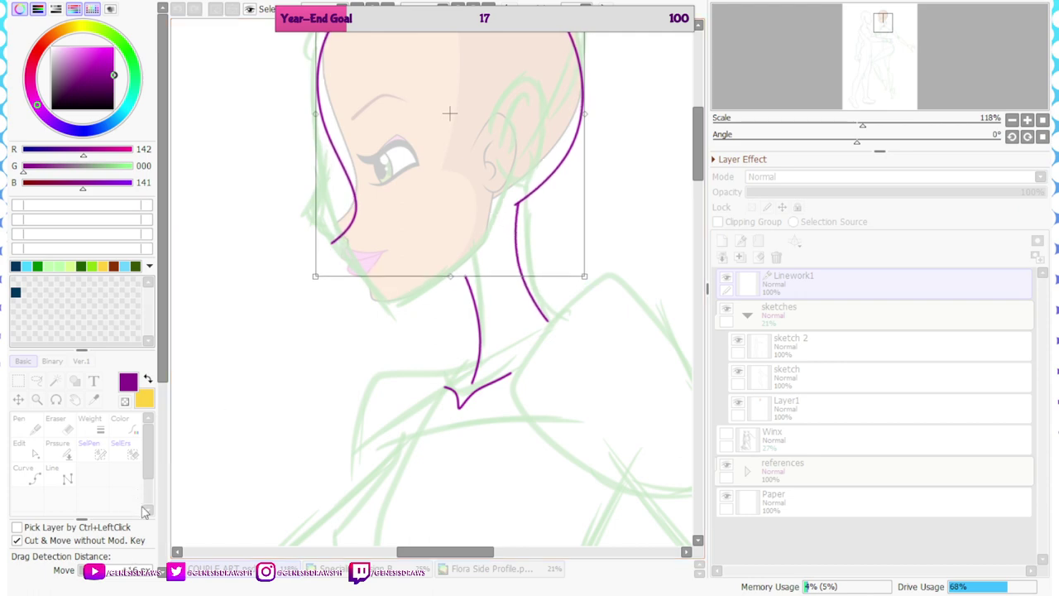
scroll(136, 497, "down", 3)
left_click(126, 539)
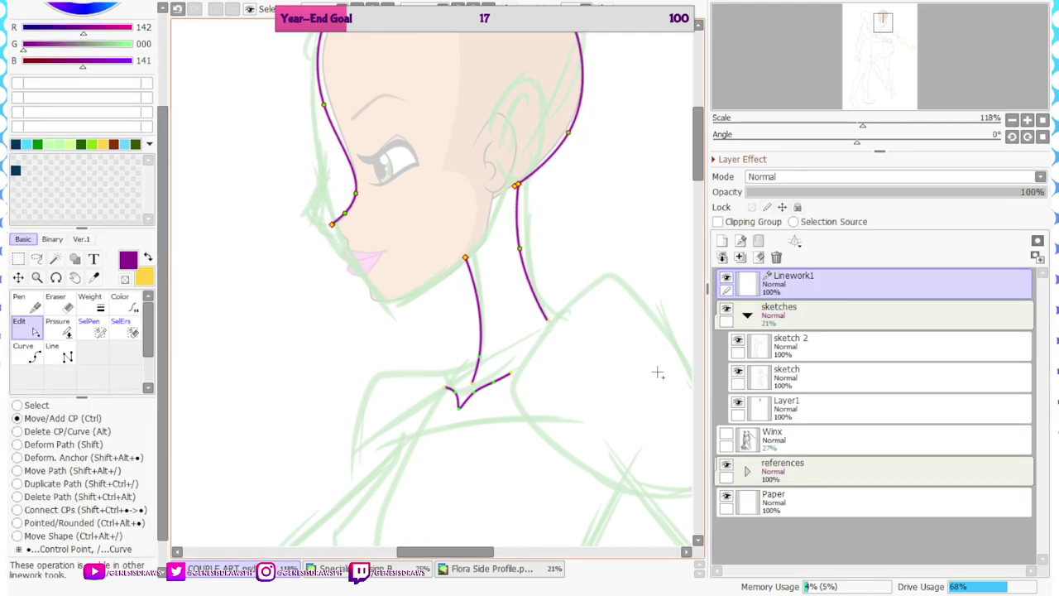
Link the pasted head on Layer1 to Linework1 and move the head and its selected lines together slightly down toward the shoulders
left_click(764, 404)
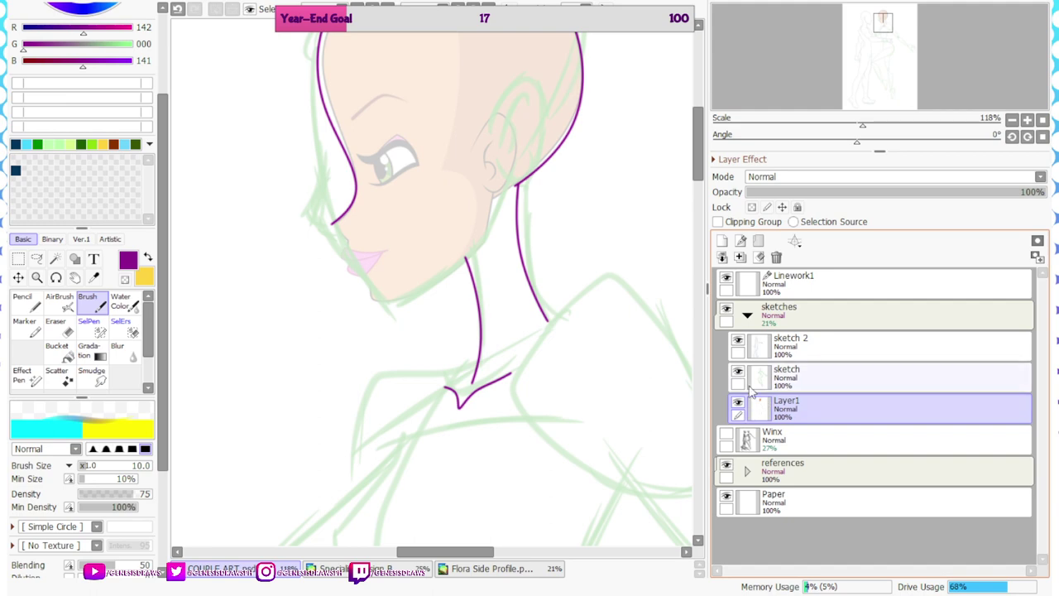
left_click(778, 283)
scroll(580, 348, "down", 1)
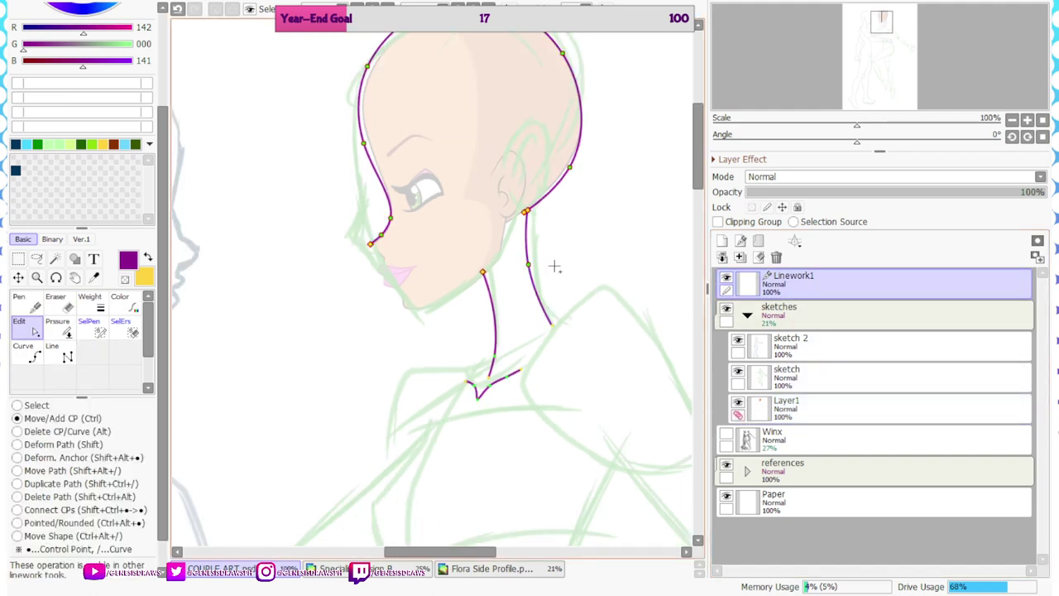
key("ctrl+t")
mouse_move(479, 212)
left_mouse_down()
mouse_move(482, 234)
mouse_move(480, 204)
left_mouse_up()
scroll(479, 204, "down", 3)
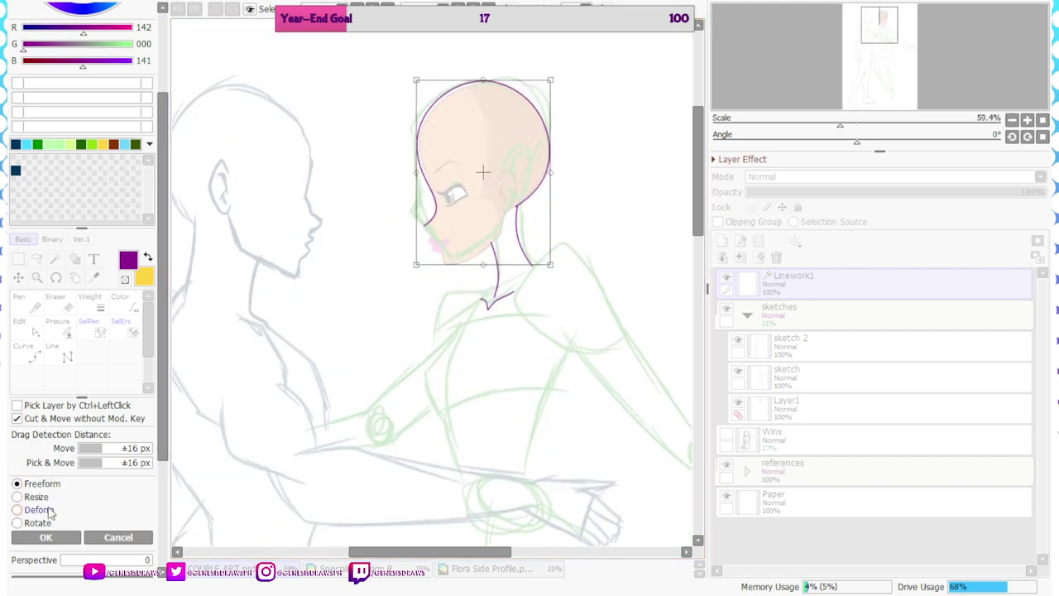
left_click(45, 537)
left_click(880, 290)
Ink the face profile with a size 3 curve from the nose tip along the nose's underside to the upper lip
scroll(493, 248, "up", 10)
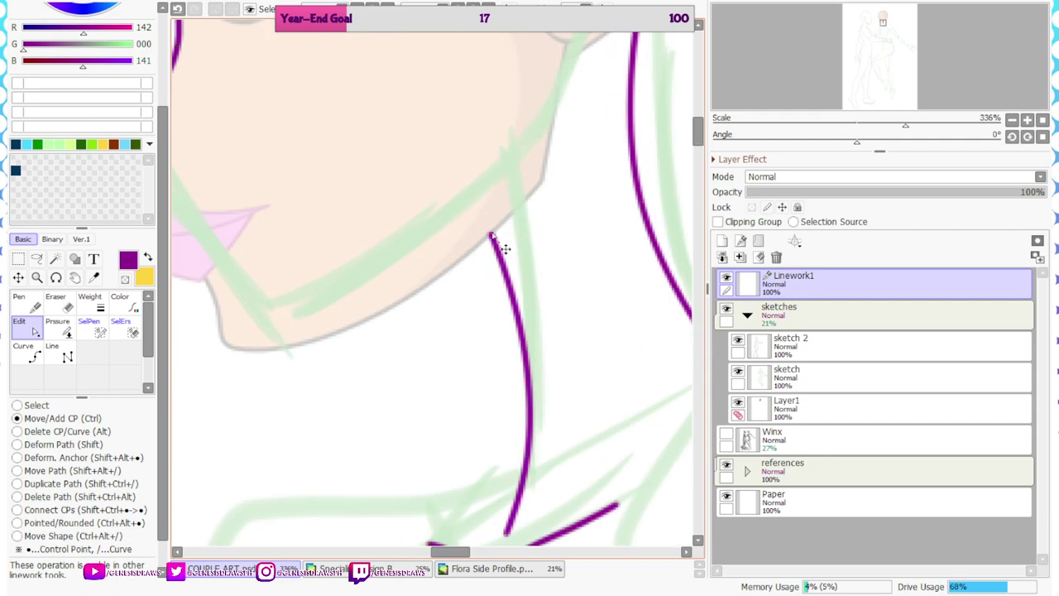
scroll(546, 315, "down", 3)
scroll(304, 205, "up", 4)
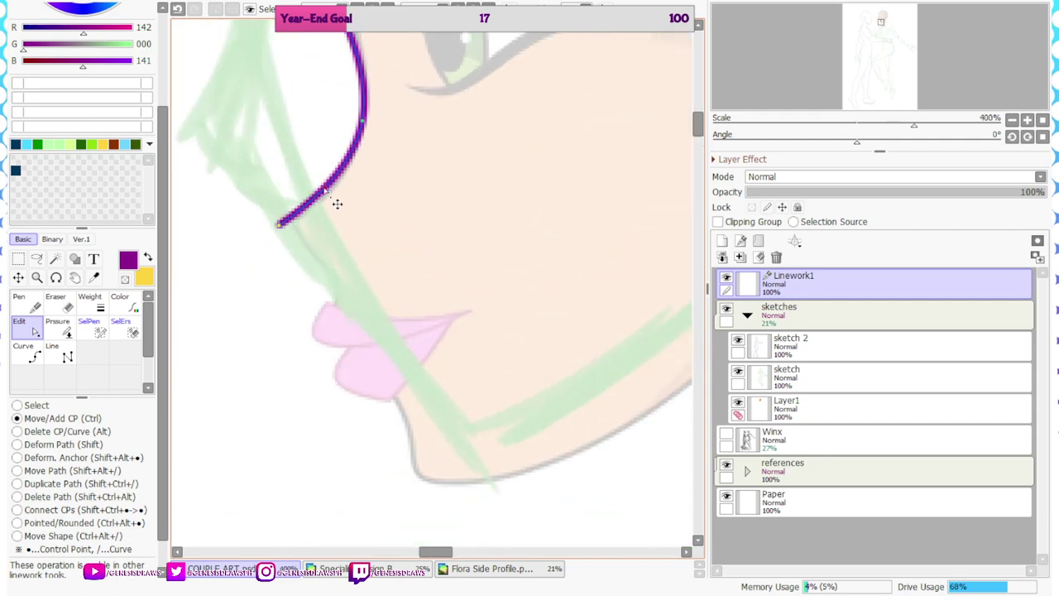
left_click(30, 357)
scroll(288, 233, "up", 5)
left_click(258, 194)
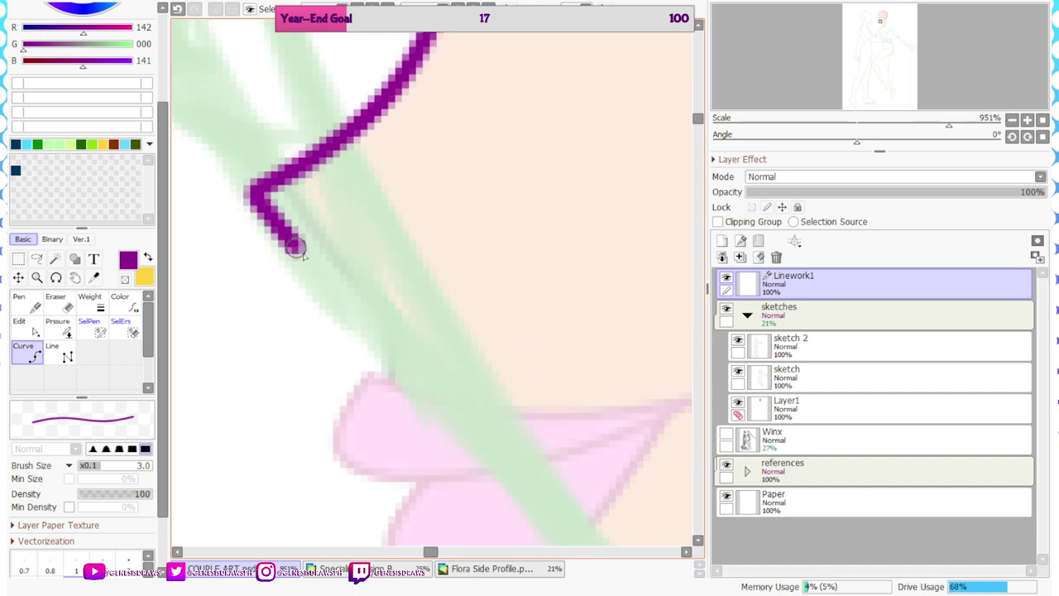
left_click(387, 309)
left_click(394, 390)
Continue the profile curve behind the lips, around the chin and along the jaw to just below the ear
scroll(398, 388, "down", 3)
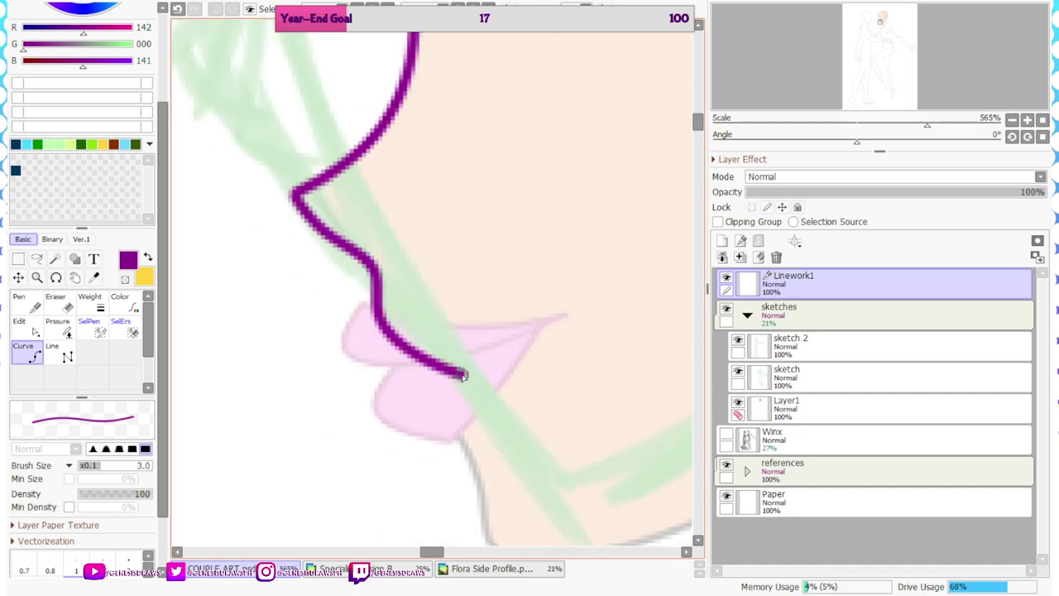
left_click(449, 426)
left_click(476, 478)
scroll(472, 256, "down", 4)
scroll(503, 421, "up", 3)
left_click(466, 384)
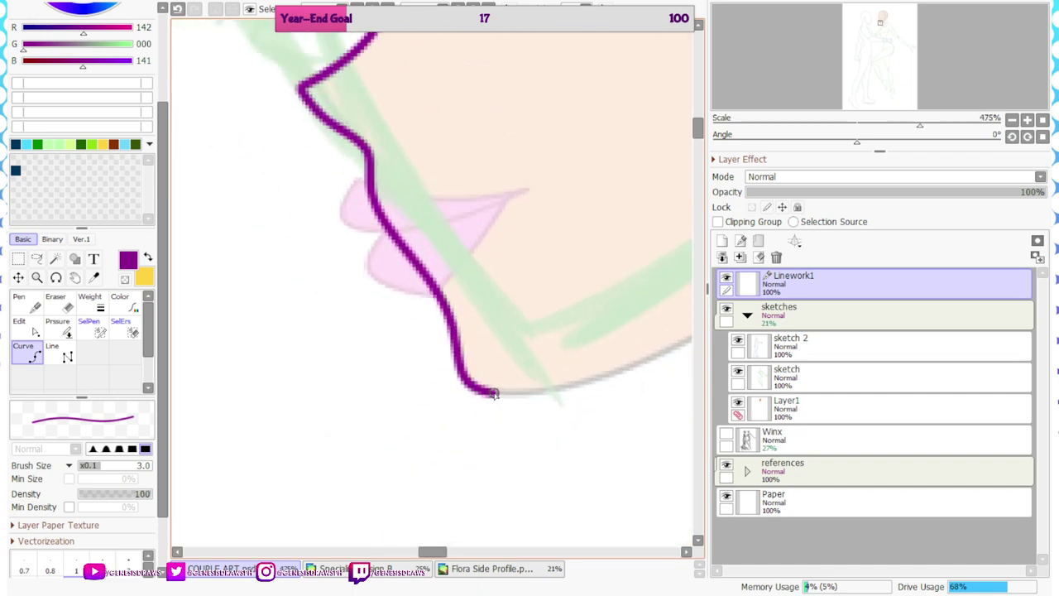
scroll(494, 394, "down", 4)
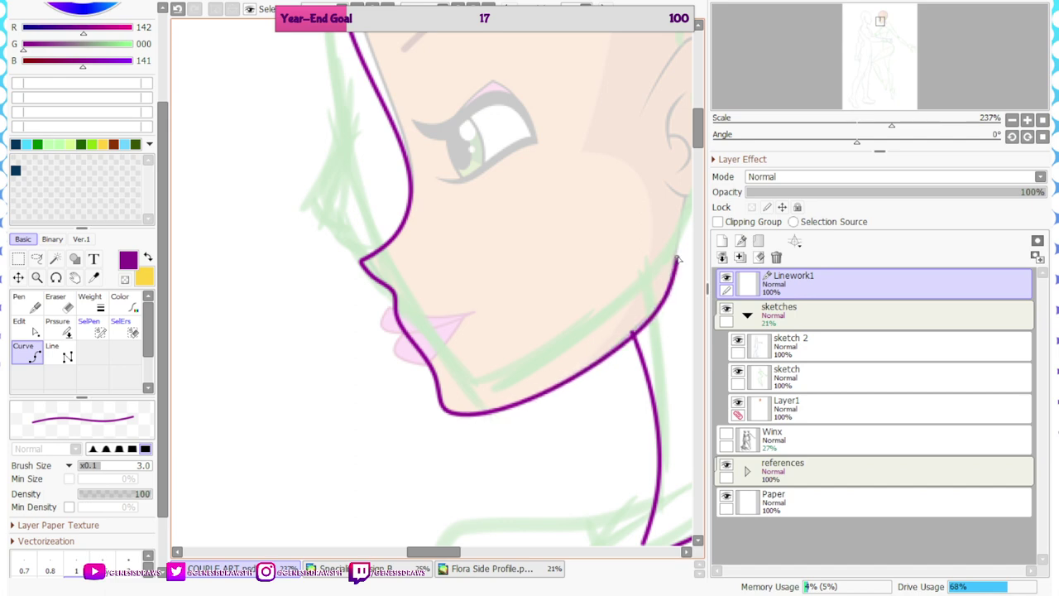
scroll(373, 288, "down", 3)
Turn the jaw corner's control point into a sharp point and extend the jaw line's end up toward the ear
left_click(34, 330)
scroll(565, 320, "up", 5)
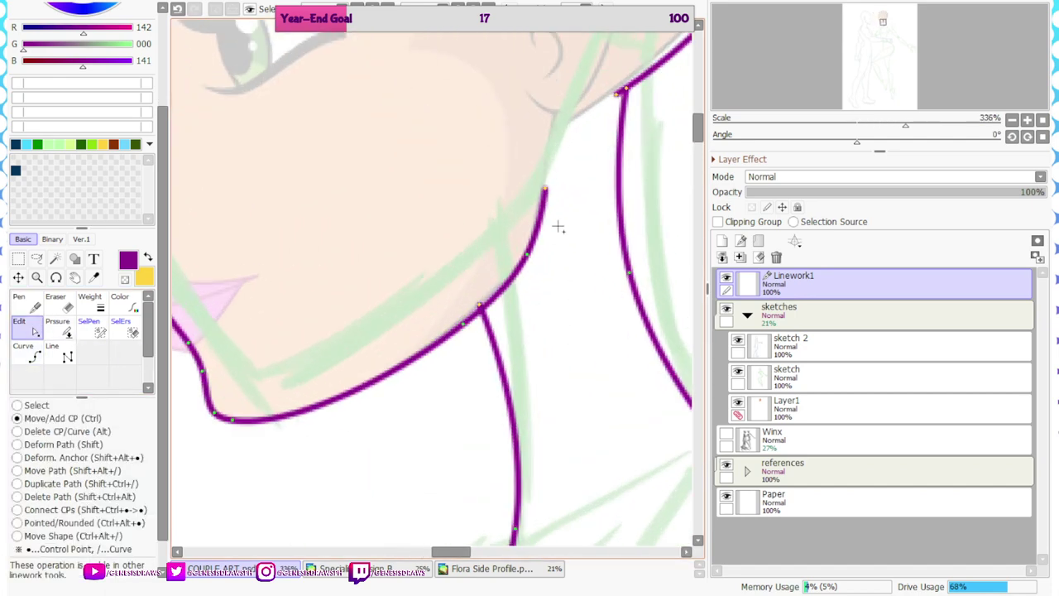
left_click(528, 259, "ctrl+alt")
scroll(505, 274, "down", 1)
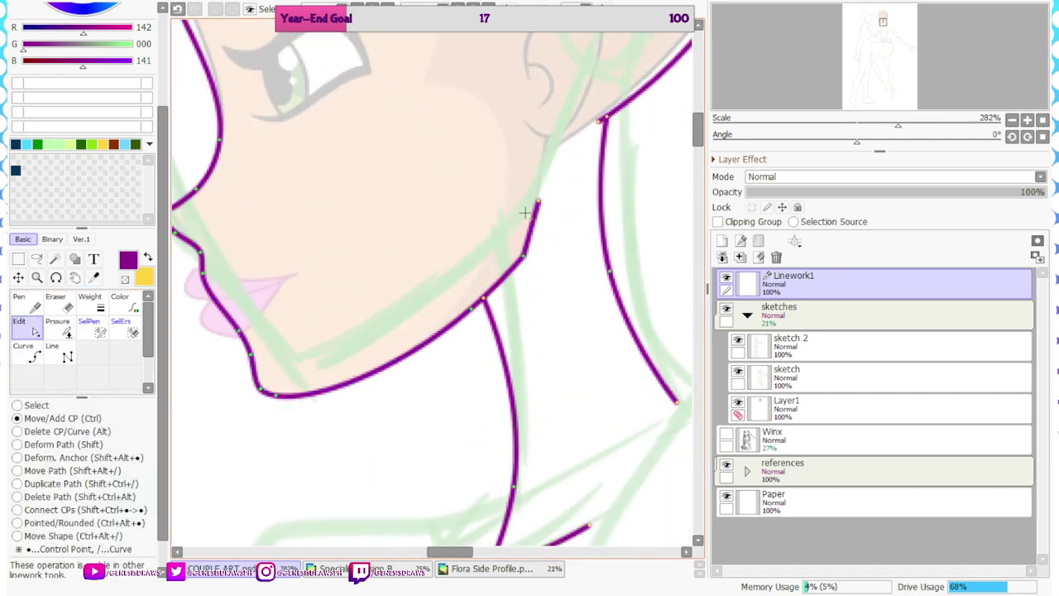
left_click_drag(538, 205, 540, 185)
scroll(469, 295, "down", 2)
Taper the jaw line toward its end below the ear by lowering the width pressure at its last control points
left_click(63, 329)
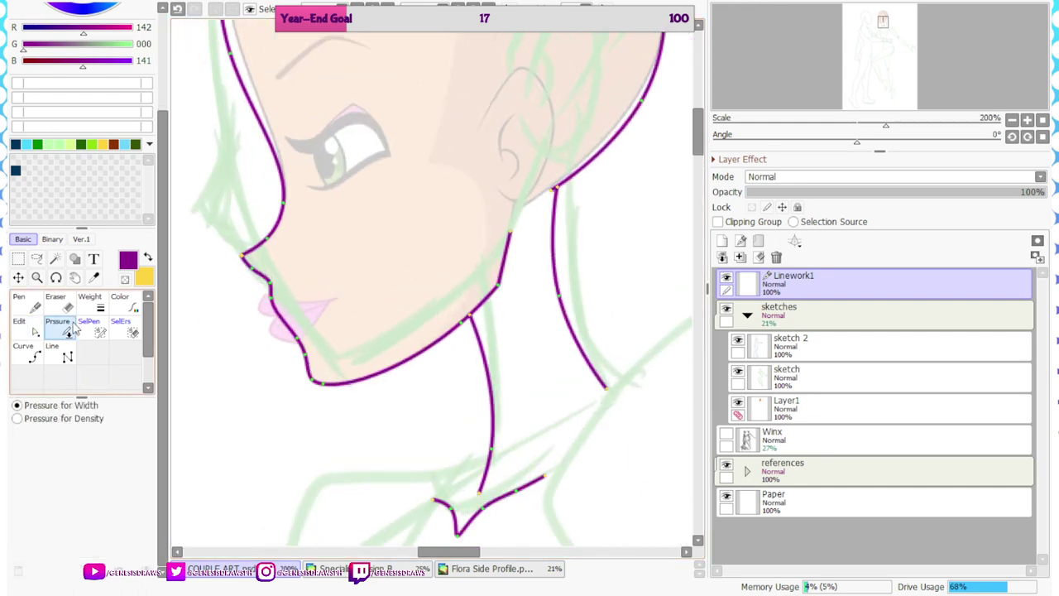
scroll(552, 244, "up", 3)
left_click_drag(476, 224, 422, 232)
left_click_drag(457, 312, 426, 314)
scroll(602, 416, "down", 4)
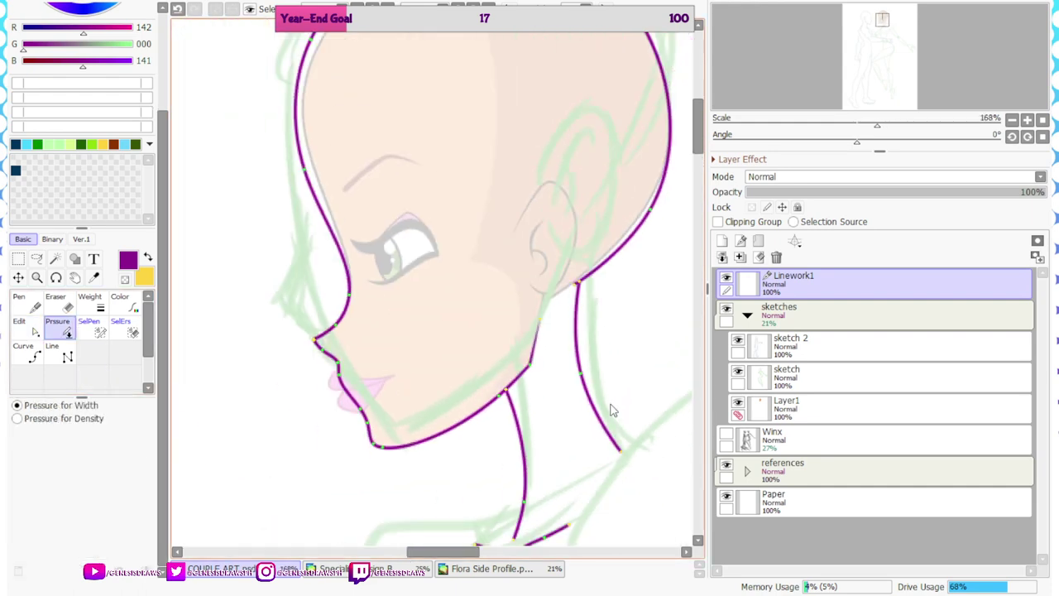
Ink the ear's outer contour with a size 3 curve from its front edge over the tip and around the lobe
left_click(33, 355)
scroll(545, 257, "up", 4)
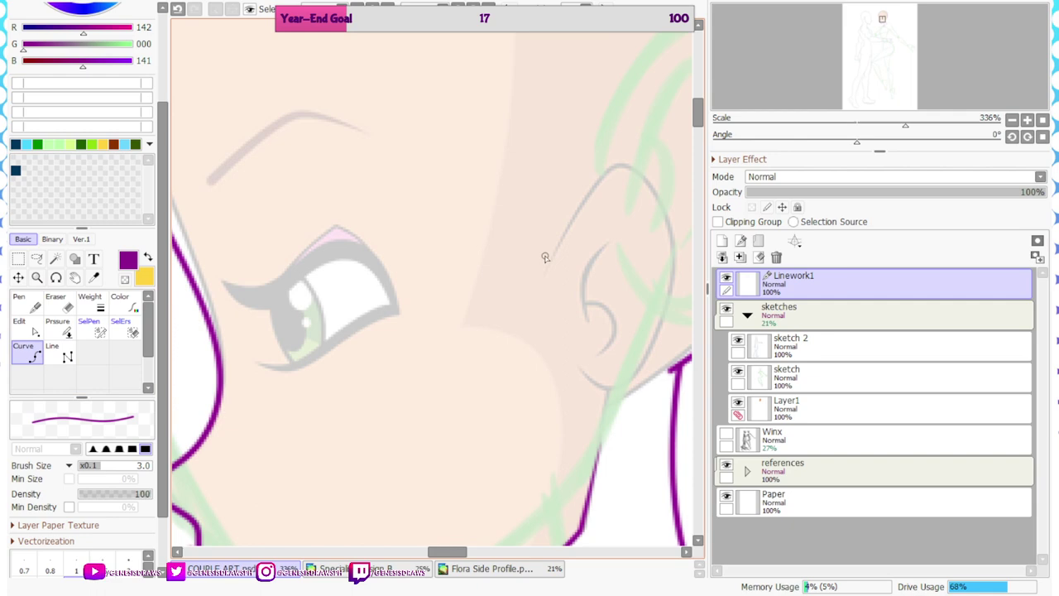
left_click(604, 170)
left_click(630, 163)
left_click(679, 263)
scroll(625, 383, "up", 3)
left_click(624, 389)
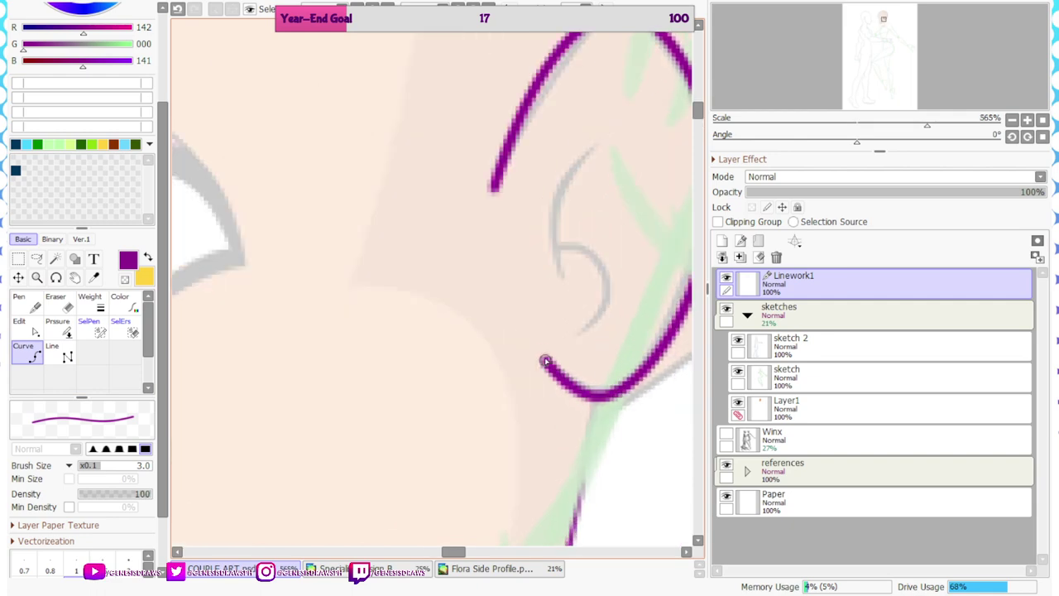
double_click(545, 350)
scroll(428, 336, "down", 4)
Taper both ends of the outer ear curve by reducing their width pressure
left_click(25, 331)
scroll(517, 185, "up", 3)
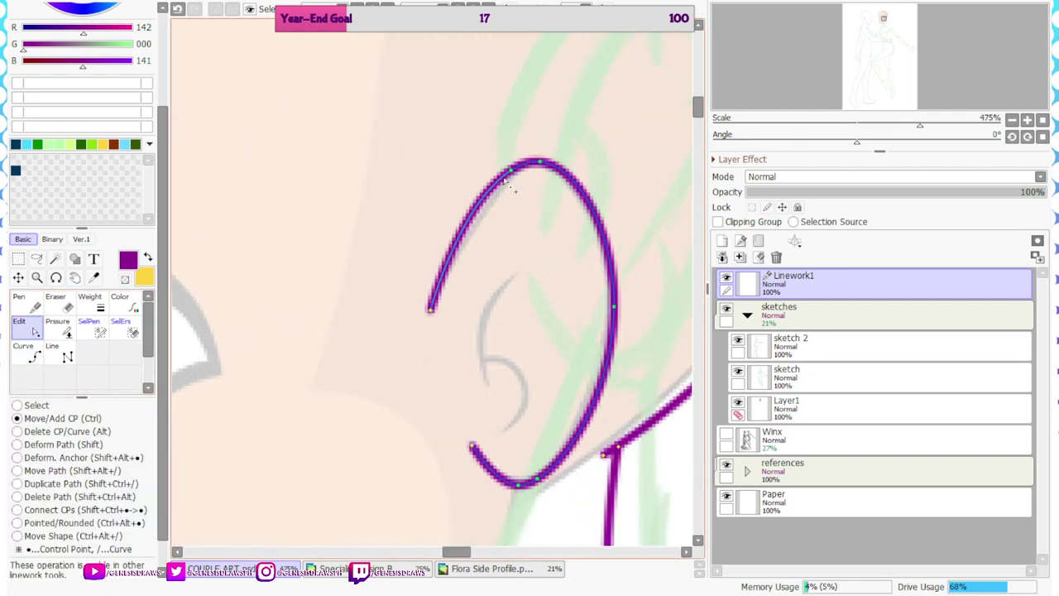
left_click(57, 328)
left_click_drag(430, 309, 289, 421)
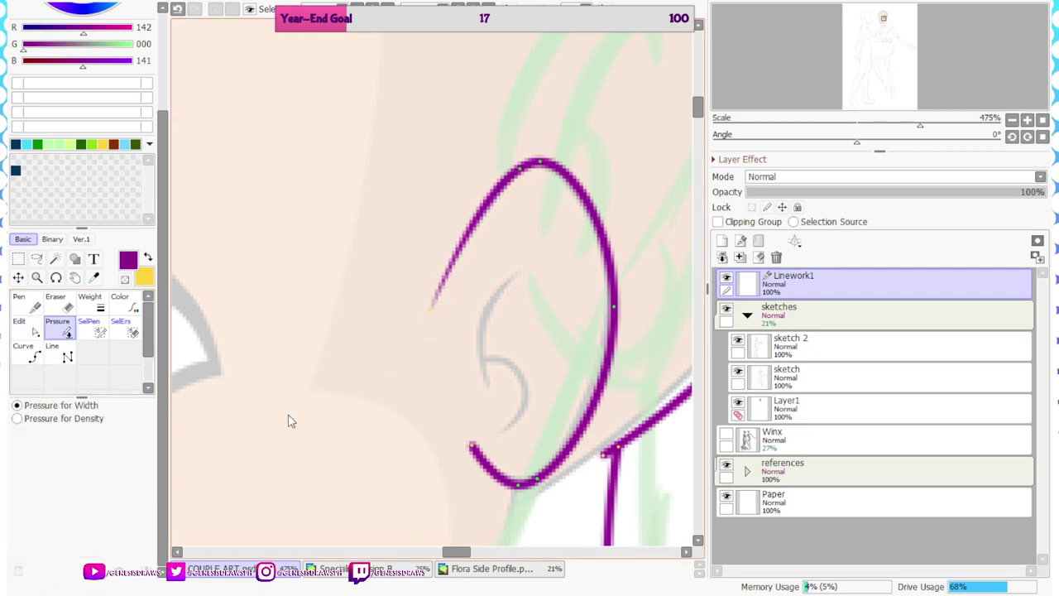
scroll(289, 421, "down", 4)
Ink the two inner ear folds with size 3 curves following the pasted head reference
left_click(27, 351)
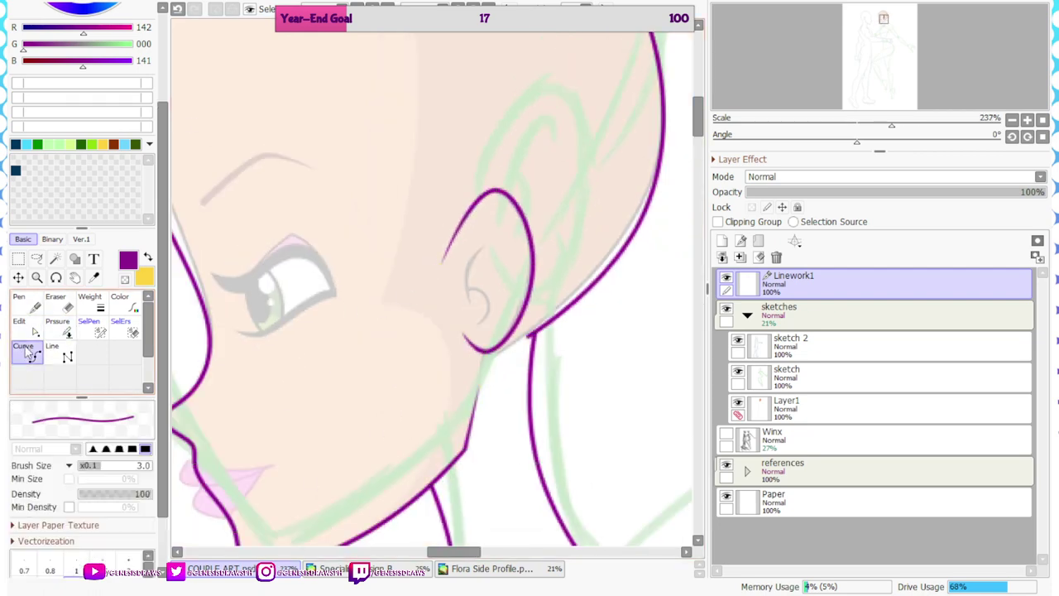
scroll(471, 257, "up", 3)
left_click(510, 223)
left_click(460, 282)
left_click(459, 346)
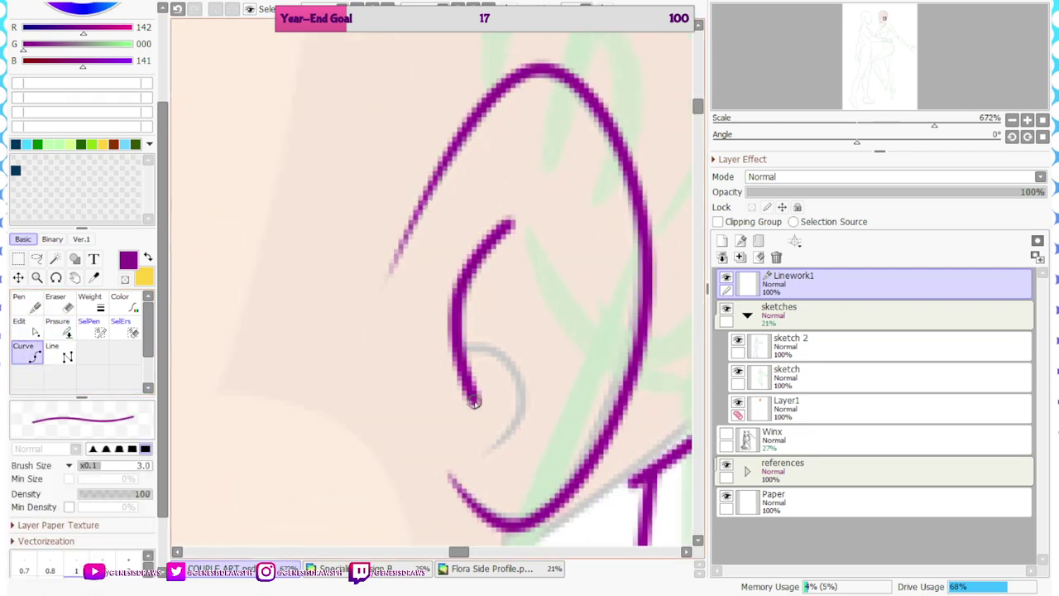
left_click(518, 367)
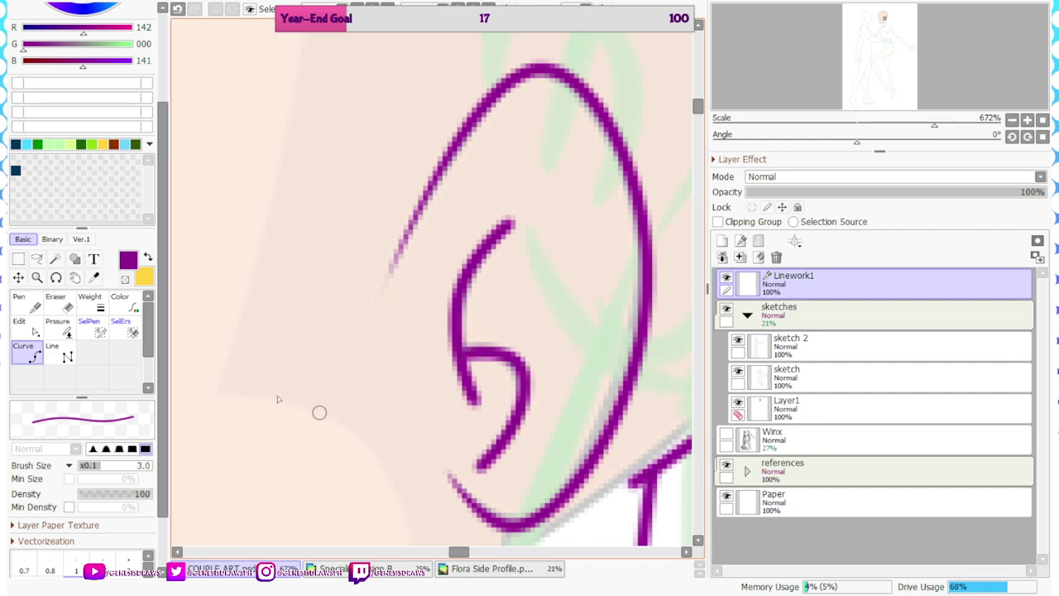
Taper the free ends of the inner ear curves to 0% width pressure
left_click(60, 329)
left_click_drag(476, 402, 343, 389)
left_click_drag(510, 223, 281, 319)
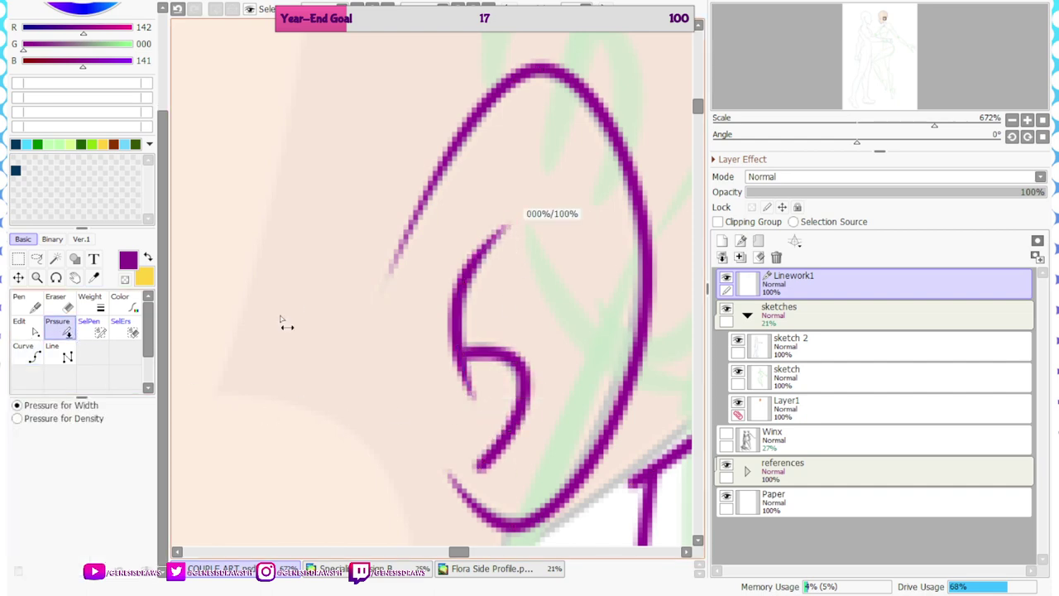
left_click_drag(480, 467, 366, 497)
scroll(526, 198, "down", 9)
scroll(562, 256, "up", 3)
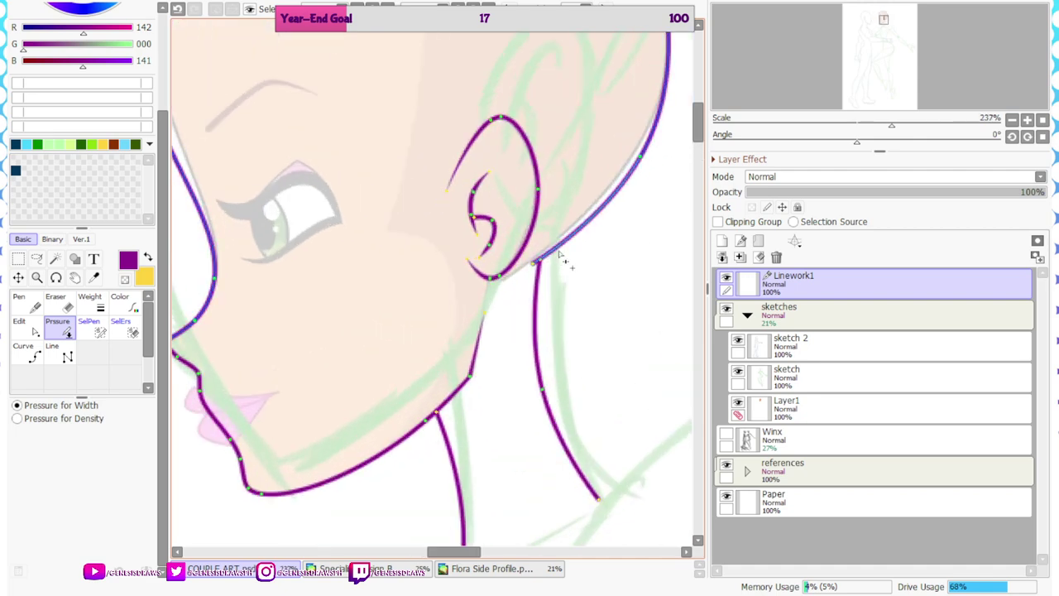
Thicken the face outline, jaw and both neck lines by applying a stroke weight of 4
scroll(542, 246, "down", 4)
scroll(349, 151, "down", 3)
scroll(349, 151, "up", 3)
left_click(105, 308)
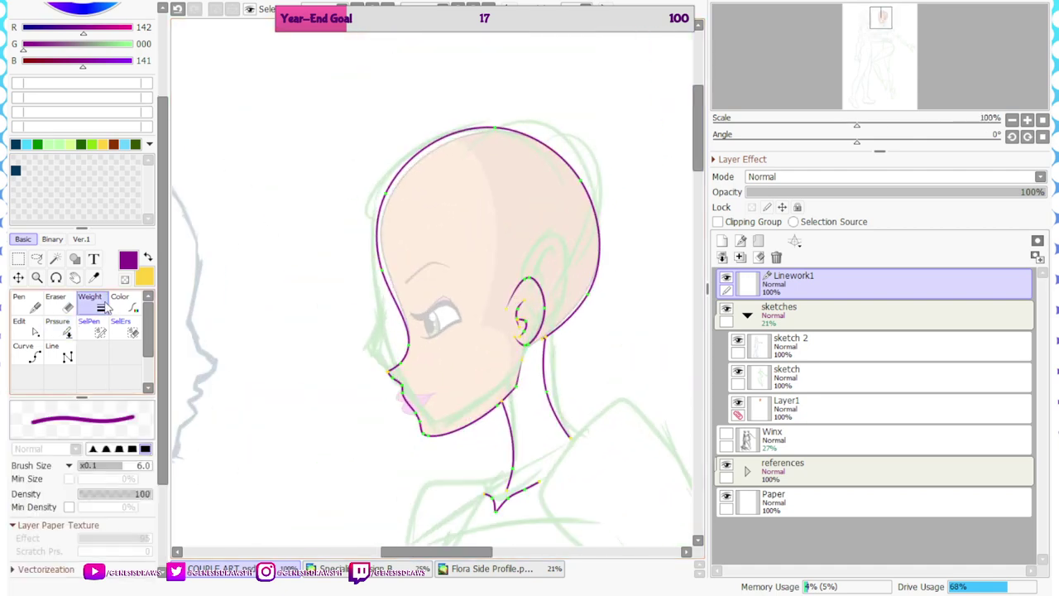
scroll(160, 494, "down", 3)
left_click(129, 521)
scroll(414, 263, "up", 3)
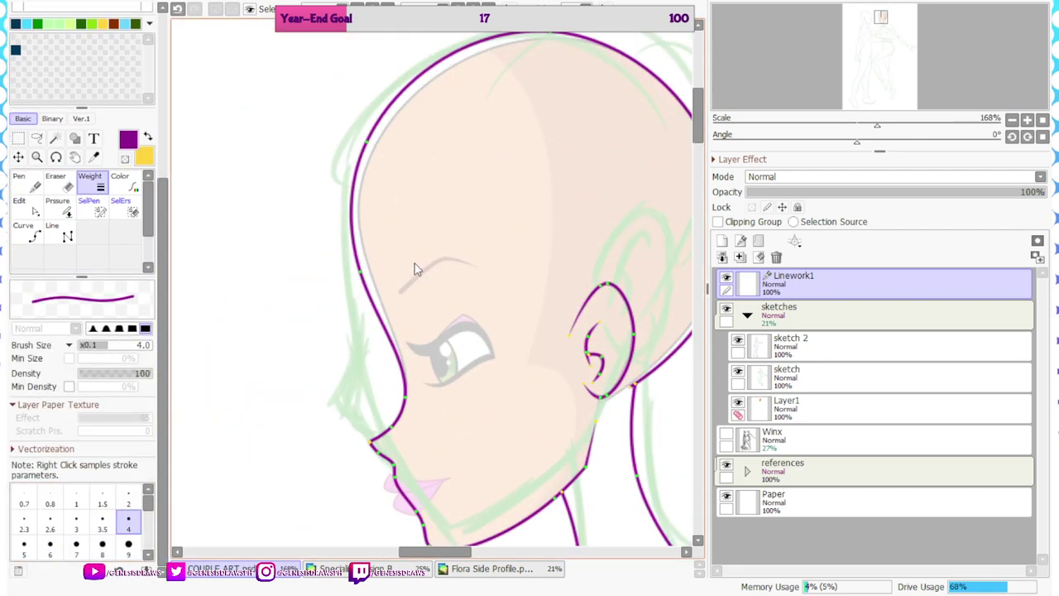
scroll(364, 288, "down", 1)
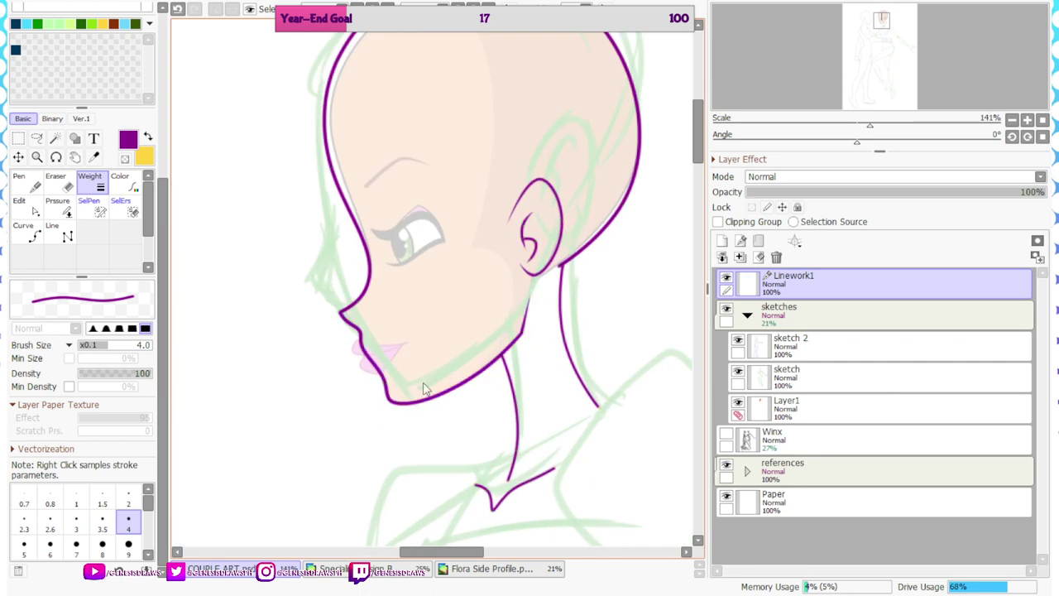
scroll(423, 389, "up", 1)
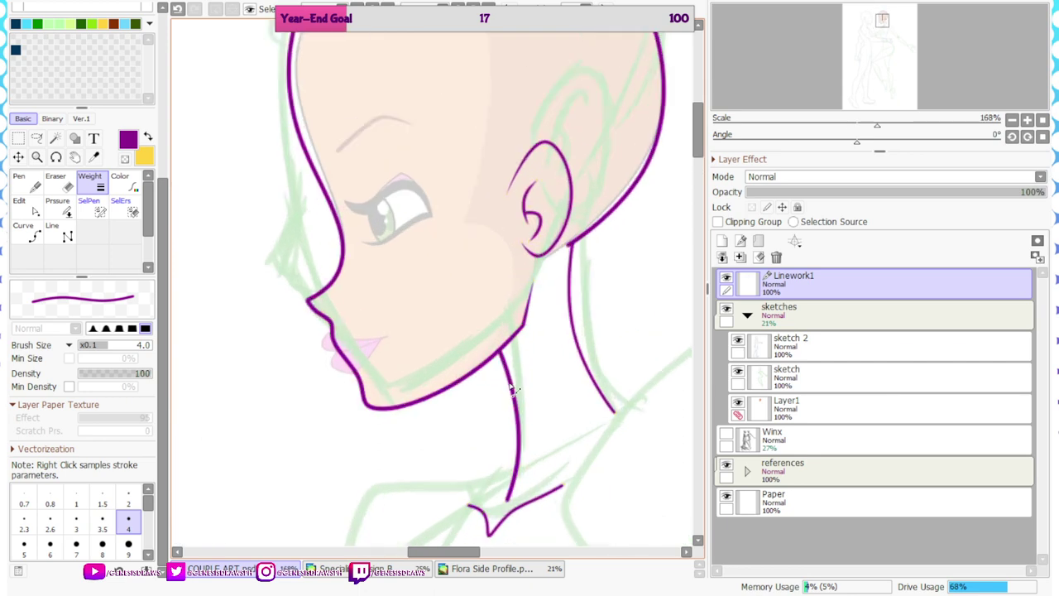
left_click(568, 225)
scroll(483, 309, "down", 1)
scroll(496, 312, "up", 1)
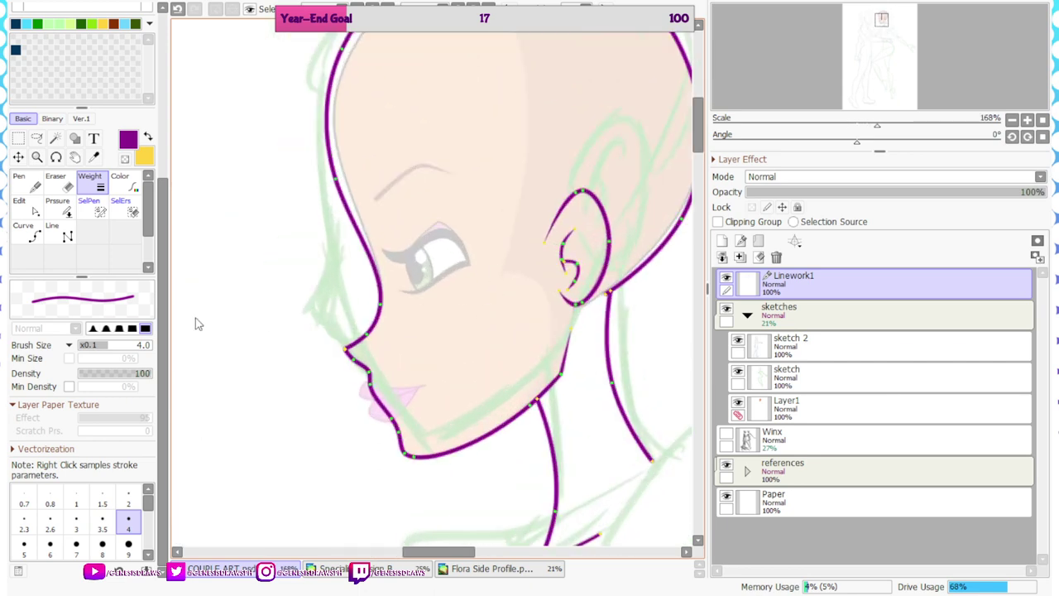
Rename the linework layer as lineart and place it in a new folder named girl
left_click(33, 239)
left_click(784, 285)
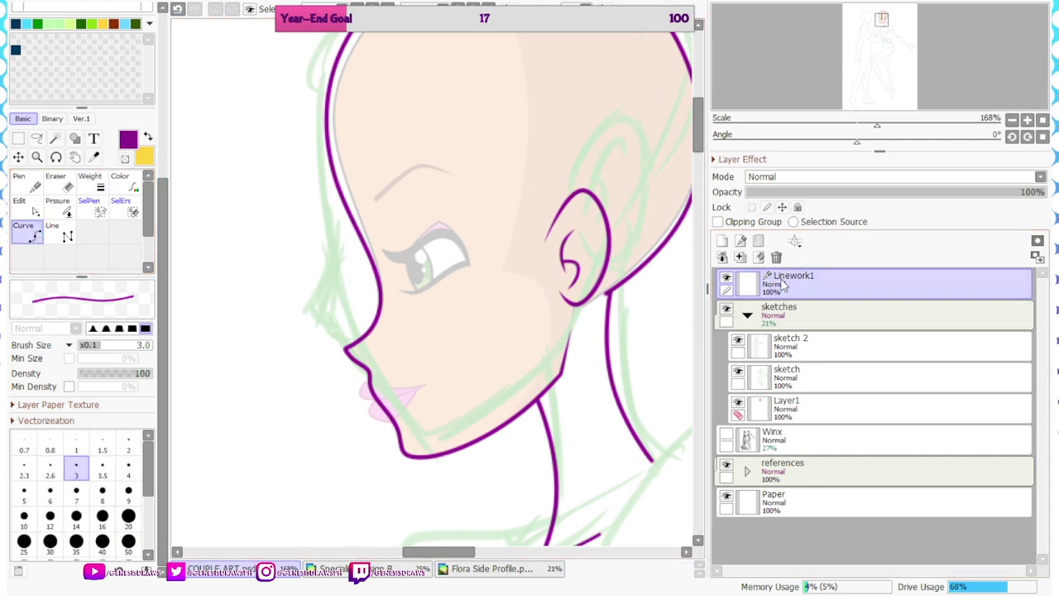
type("lineart")
key("Return")
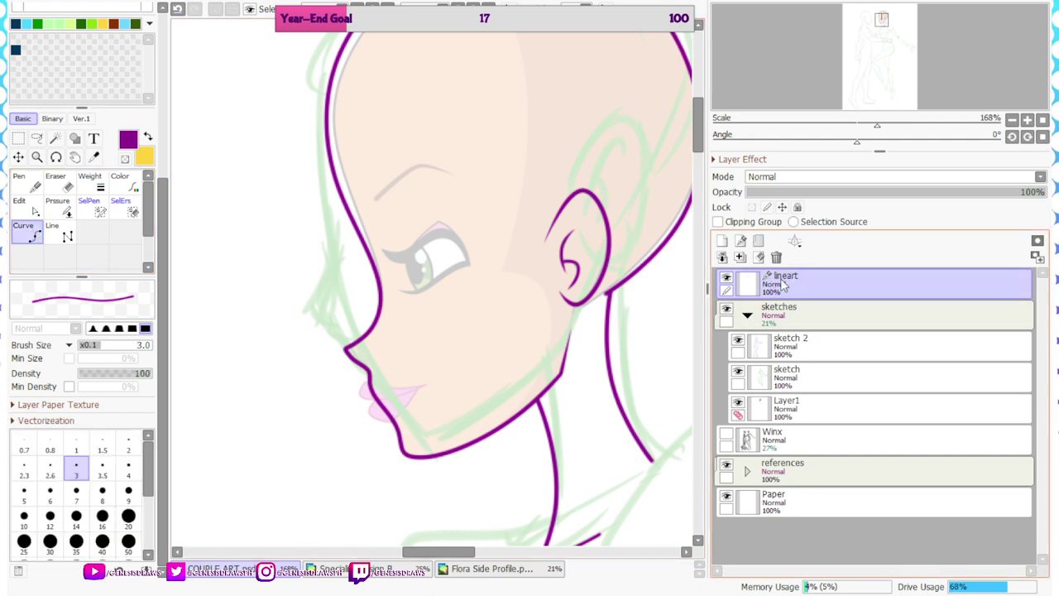
left_click(757, 242)
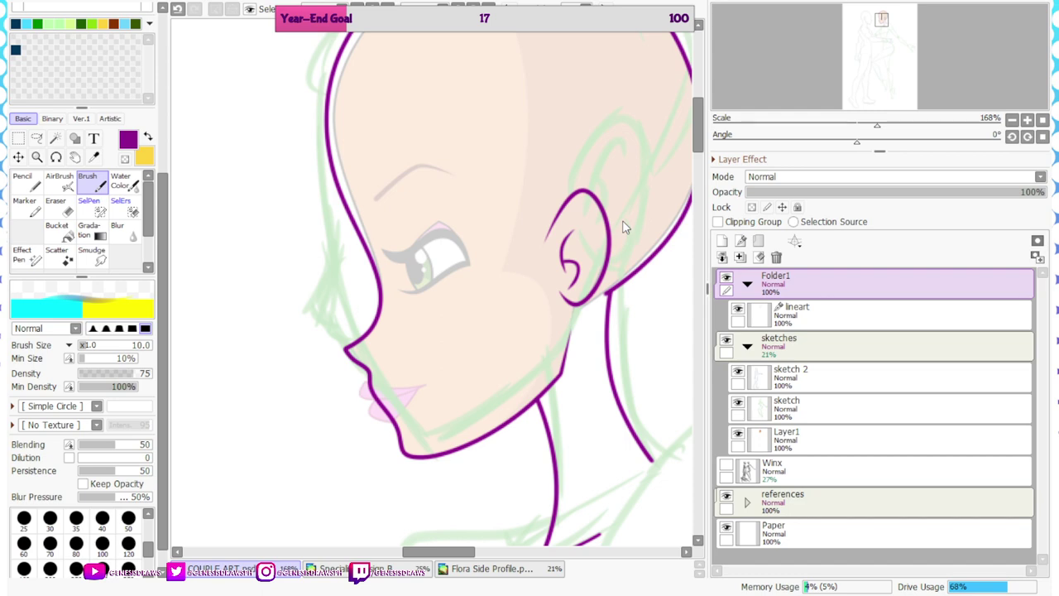
type("girl")
key("Return")
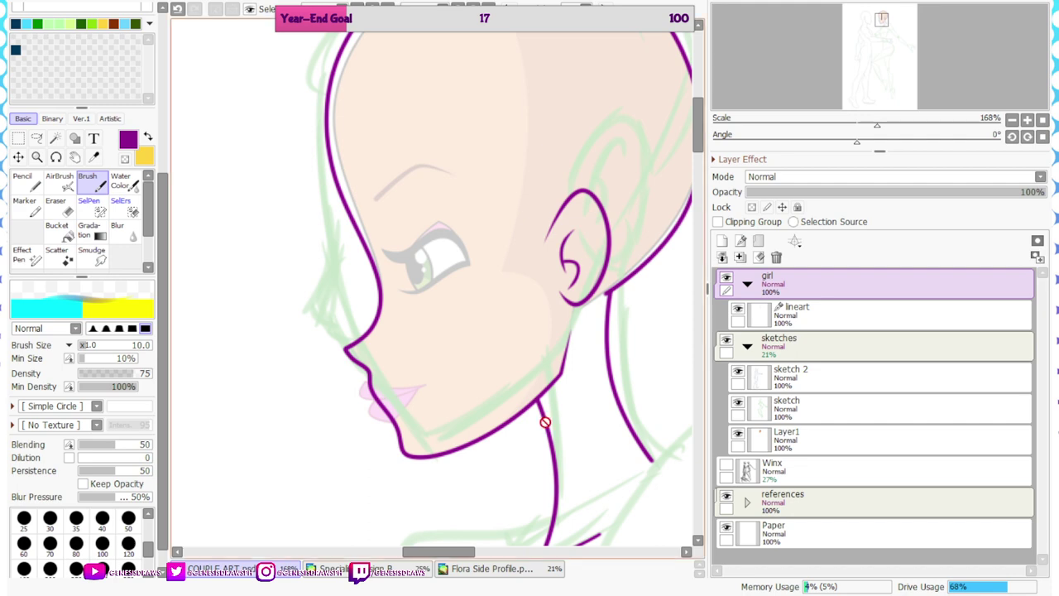
Add a new linework layer above lineart and place it in a new folder named lips
scroll(440, 279, "down", 1)
left_click(852, 315)
scroll(510, 342, "up", 6)
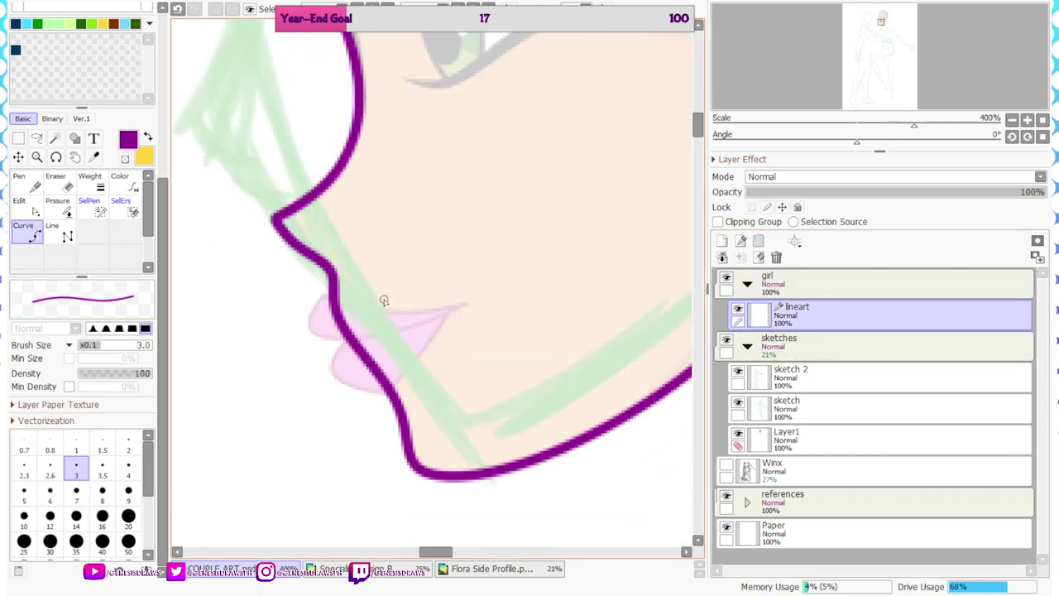
left_click(741, 241)
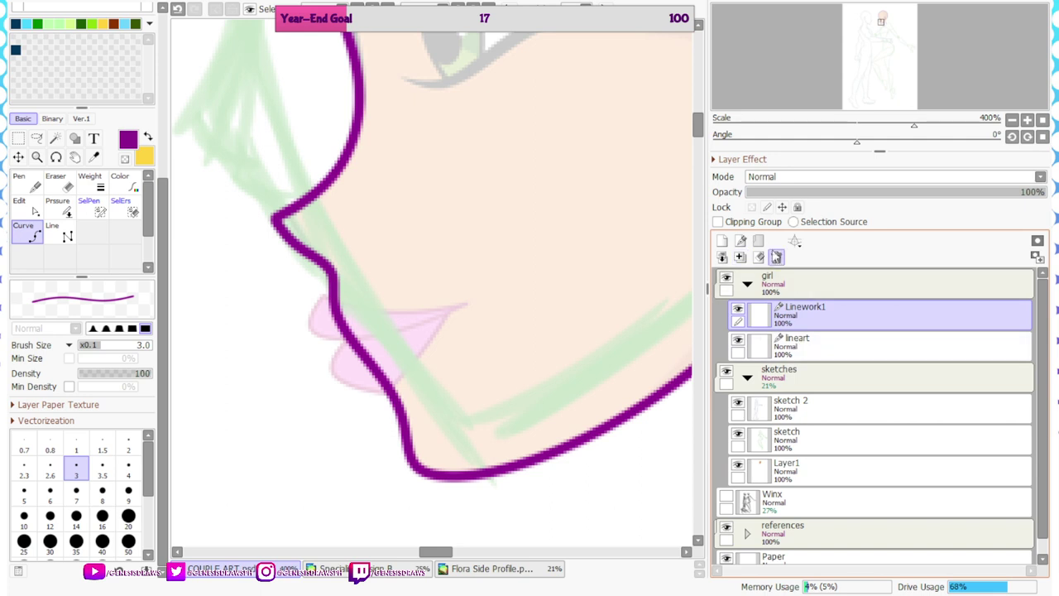
left_click(758, 241)
left_click_drag(806, 345, 800, 325)
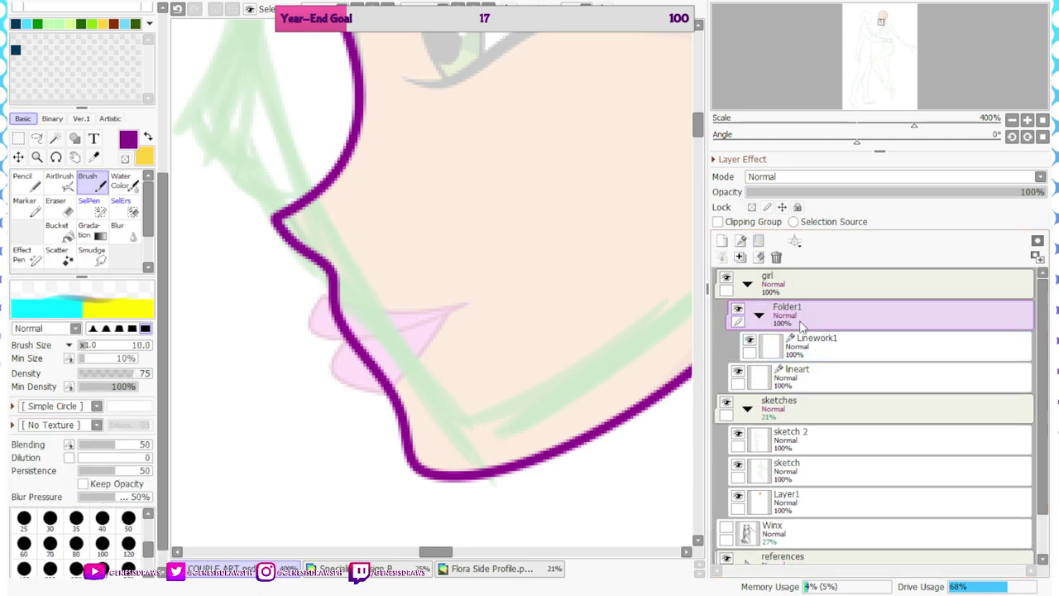
double_click(800, 326)
type("lips")
key("Return")
Set the drawing colour to dark brown (RGB 100, 59, 0) and make the linework layer in the lips folder active
left_click(148, 137)
left_click_drag(164, 185, 164, 52)
left_click_drag(94, 46, 114, 44)
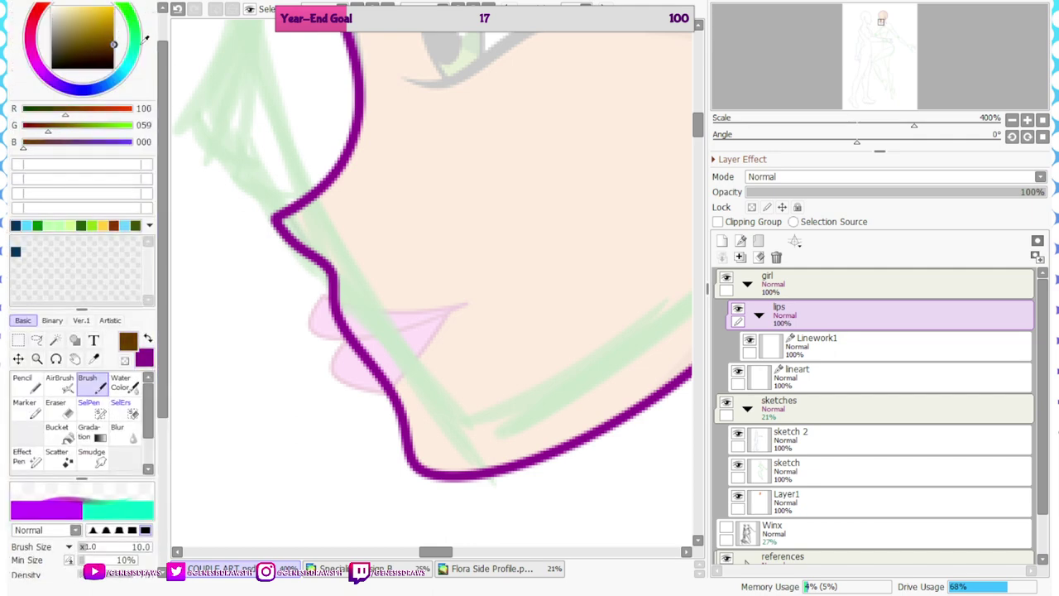
left_click(805, 354)
Ink the upper lip's lower and upper edges with size 3 curves meeting at the mouth corner, following the reference
left_click(39, 413)
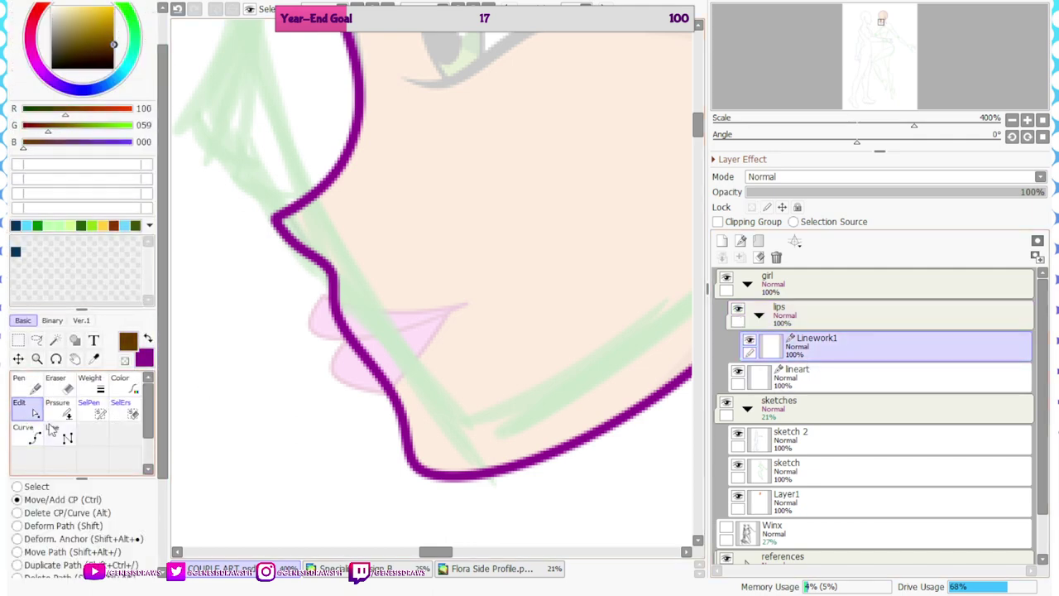
left_click(38, 431)
scroll(330, 305, "up", 5)
left_click(310, 284)
left_click(274, 339)
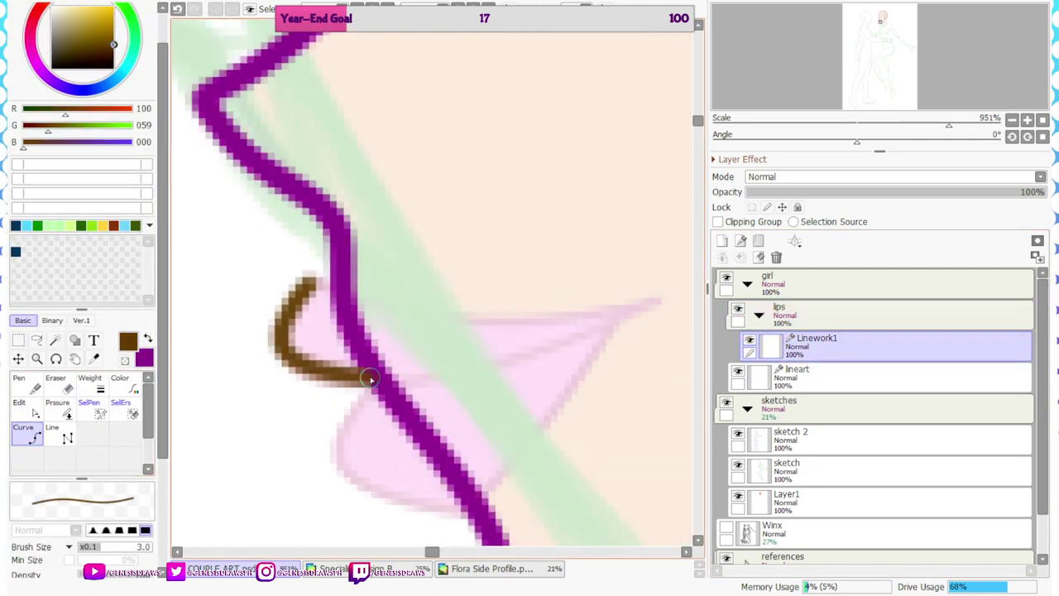
left_click(357, 375)
scroll(348, 368, "down", 3)
scroll(506, 331, "up", 2)
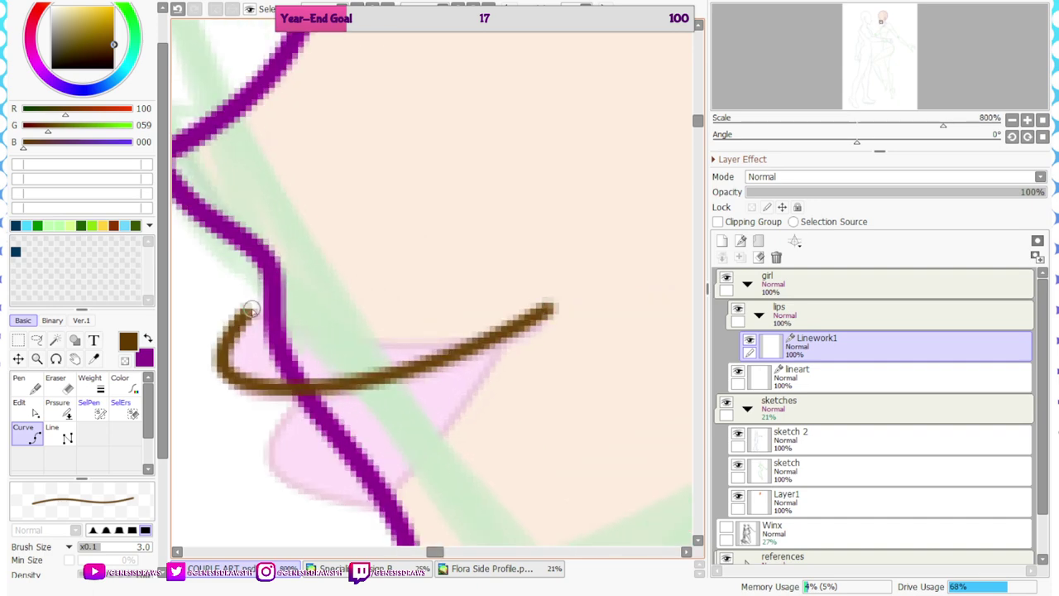
left_click(252, 309)
left_click(362, 341)
double_click(547, 308)
Ink the lower lip with size 3 curves around its front bulge and up to the mouth corner
scroll(430, 229, "down", 1)
left_click_drag(392, 412, 415, 321)
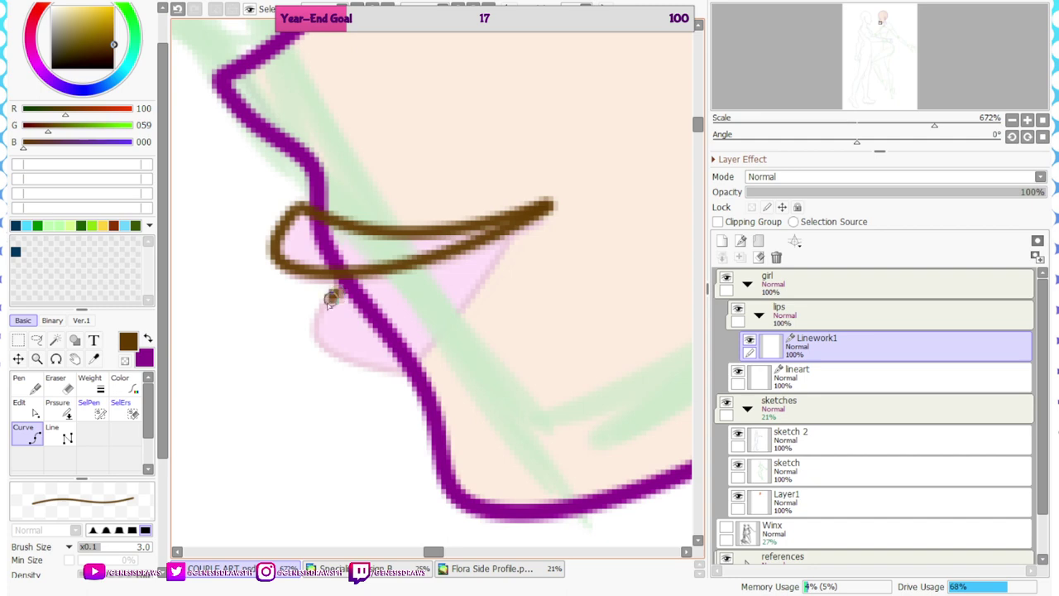
left_click(315, 335)
double_click(412, 375)
left_click(415, 371)
left_click(476, 296)
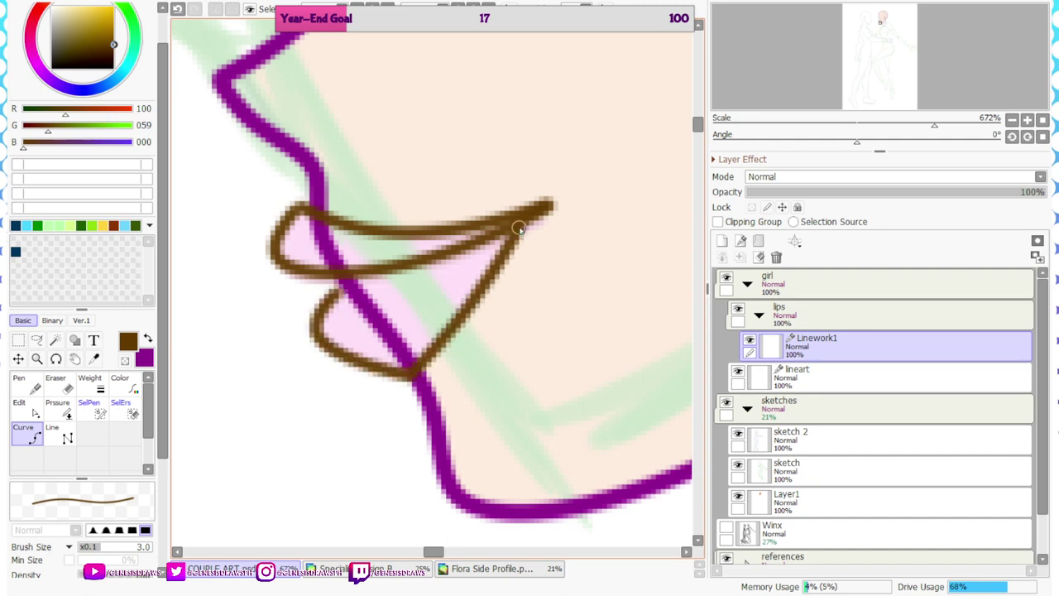
scroll(355, 307, "up", 1)
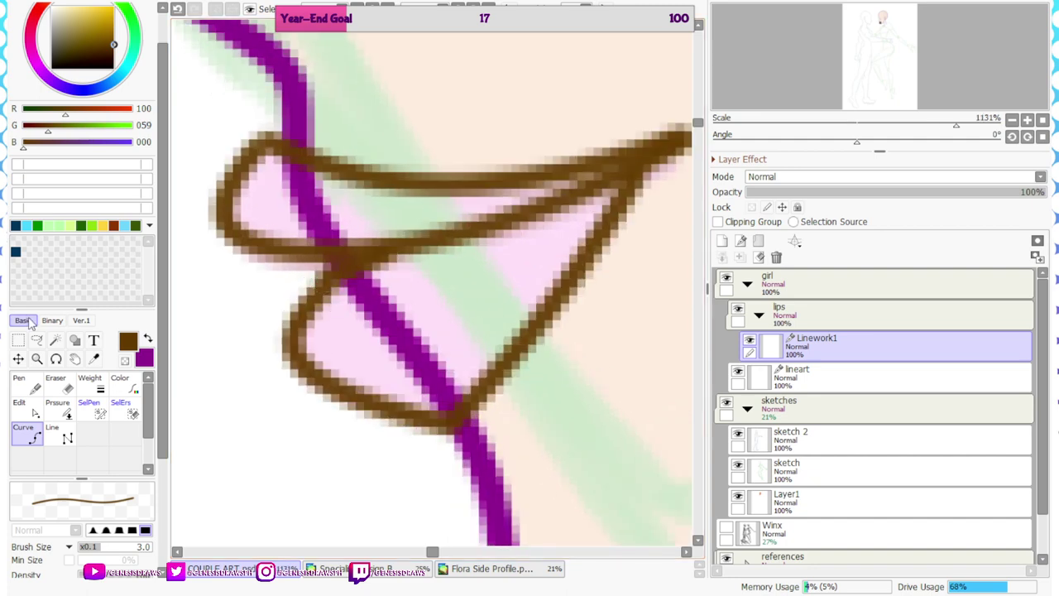
Try to move the lower lip curves down away from the upper lip
left_click(23, 407)
scroll(235, 403, "down", 4)
left_click_drag(213, 336, 474, 463)
scroll(416, 335, "up", 3)
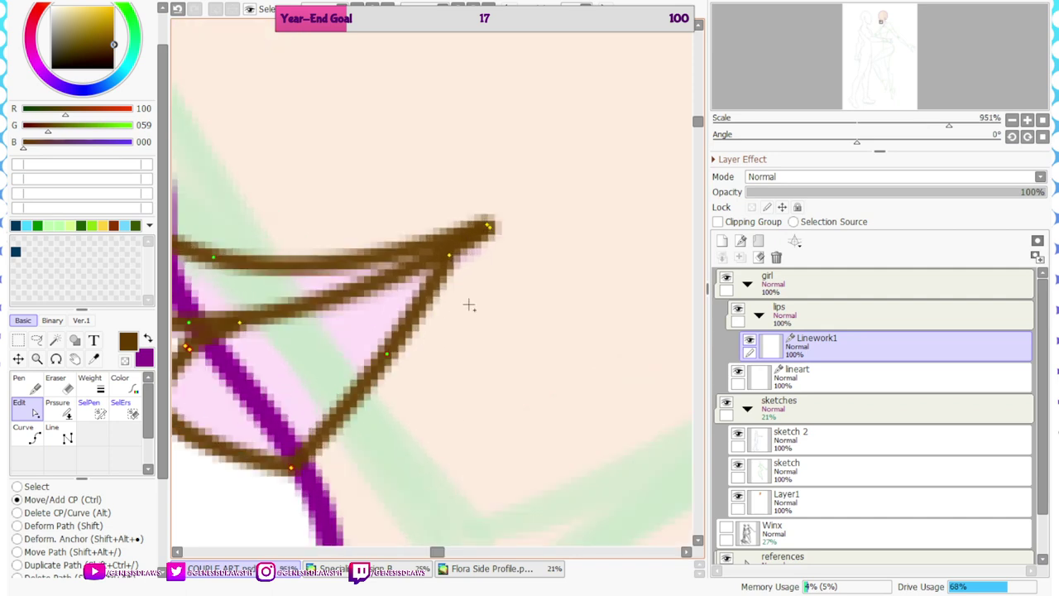
scroll(396, 301, "down", 2)
key("ctrl+t")
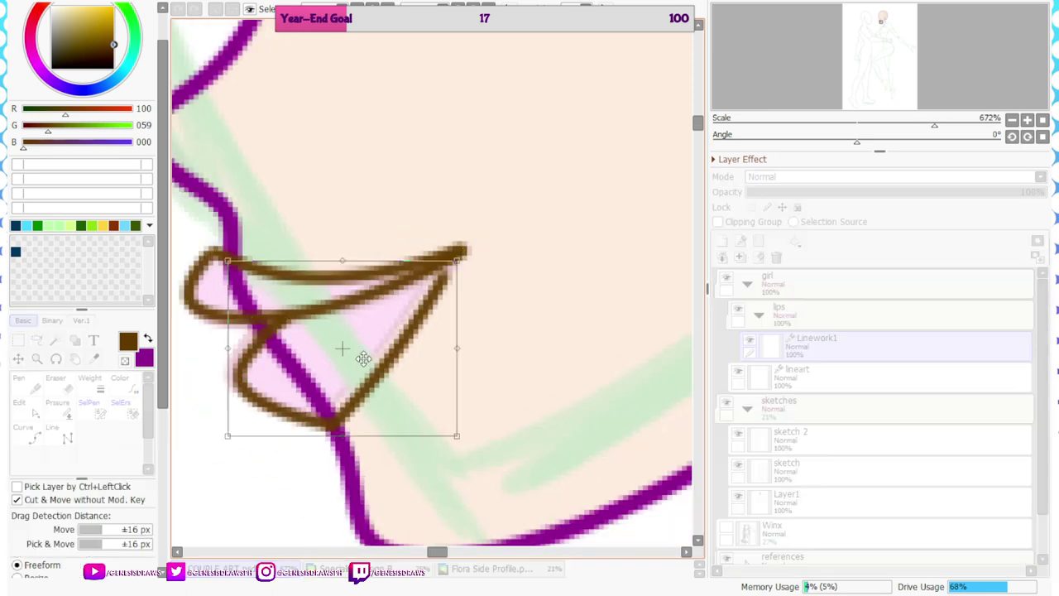
left_click_drag(362, 357, 360, 387)
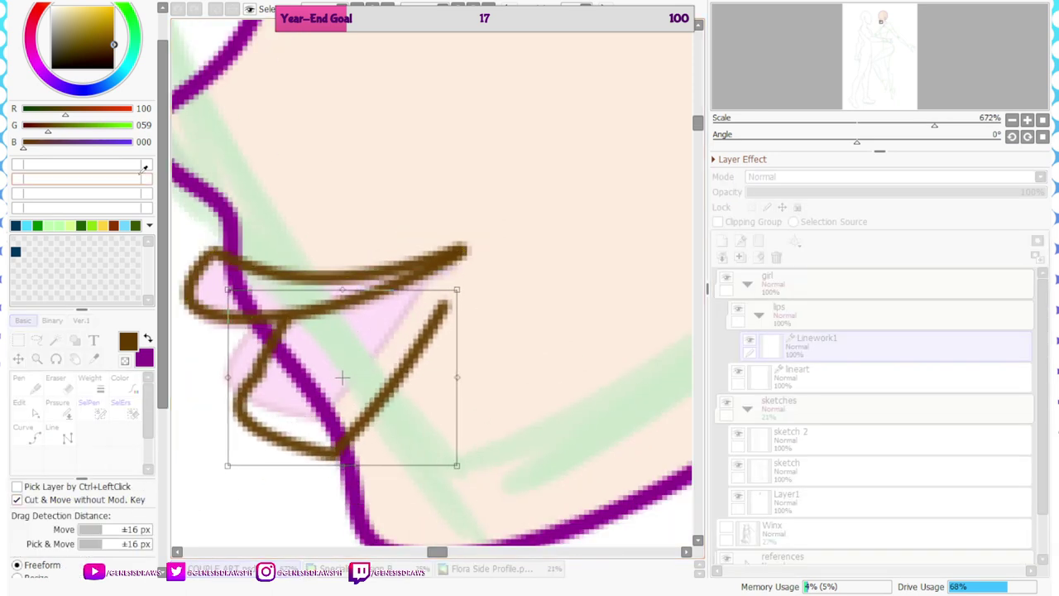
scroll(157, 405, "down", 5)
left_click(50, 468)
Move all of the lower lip curves down to open the mouth and rotate them slightly counterclockwise
scroll(309, 329, "up", 2)
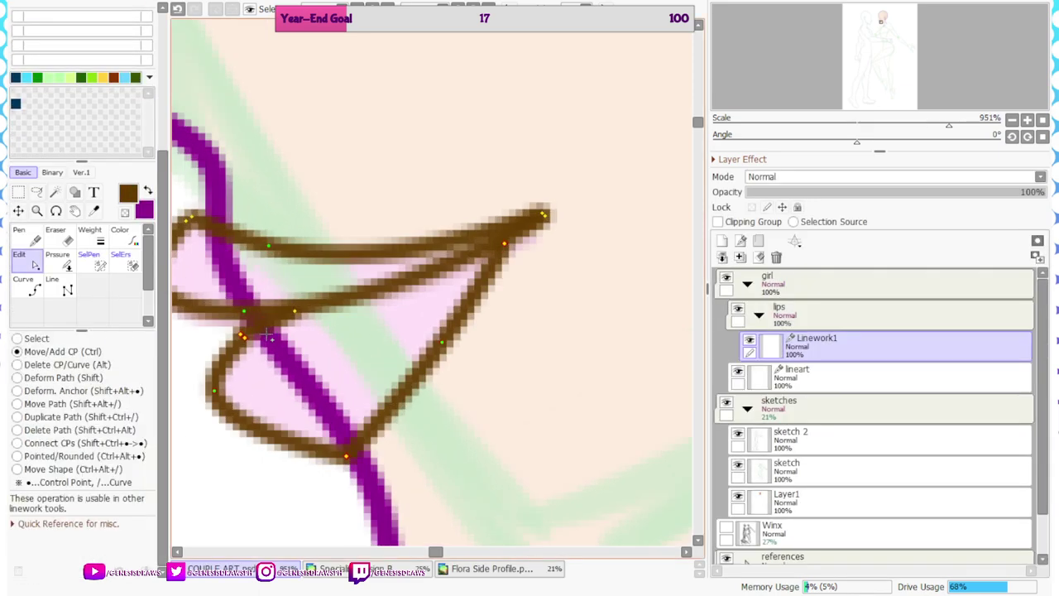
scroll(284, 337, "up", 3)
scroll(253, 332, "down", 3)
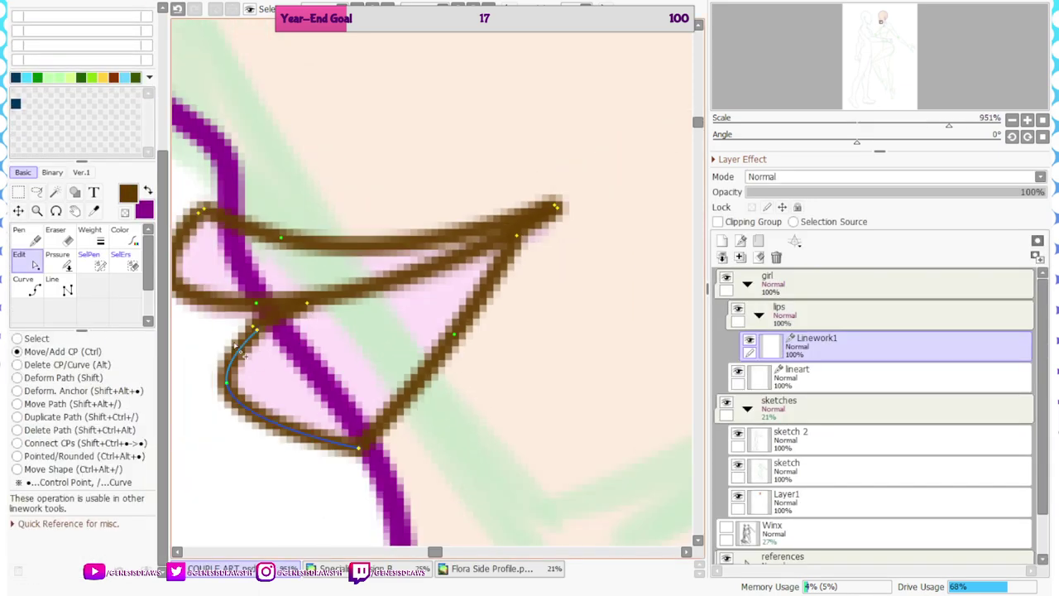
left_click_drag(196, 333, 425, 485)
scroll(232, 320, "up", 3)
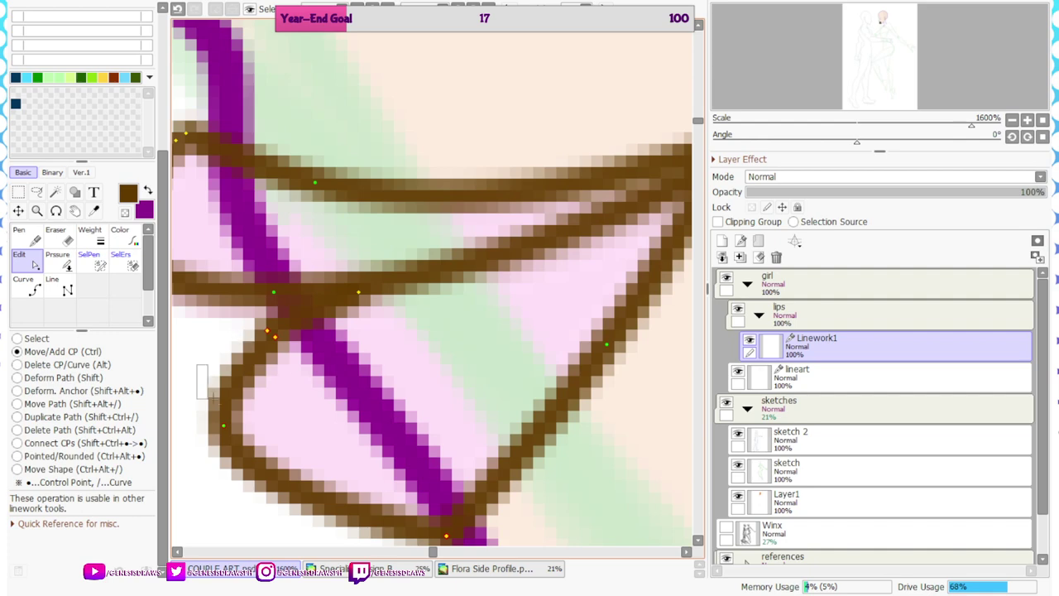
scroll(249, 356, "down", 2)
scroll(317, 305, "up", 3)
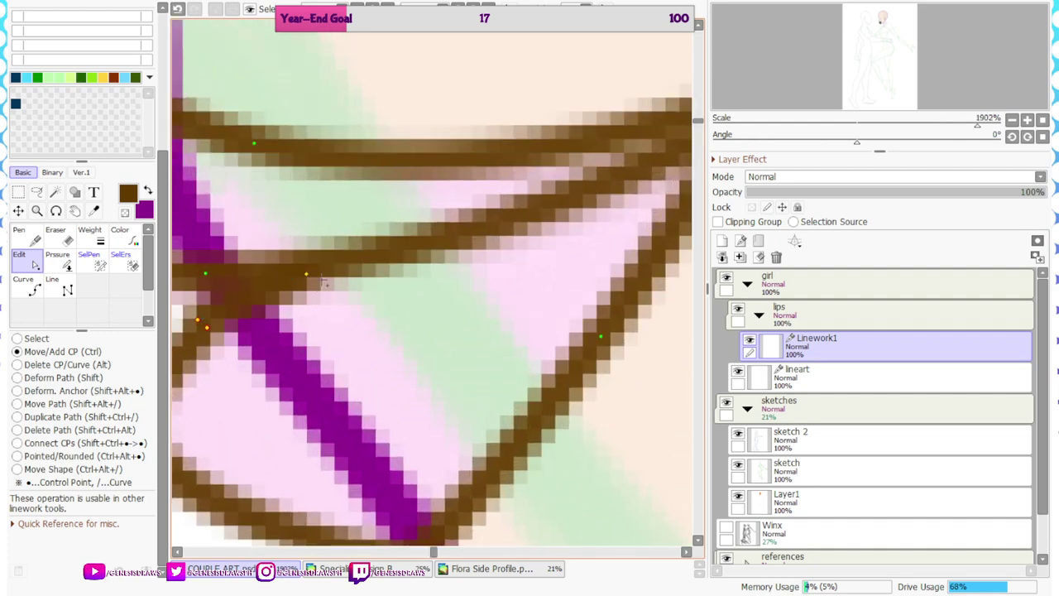
scroll(298, 263, "down", 3)
scroll(571, 235, "up", 1)
left_click_drag(538, 189, 536, 186)
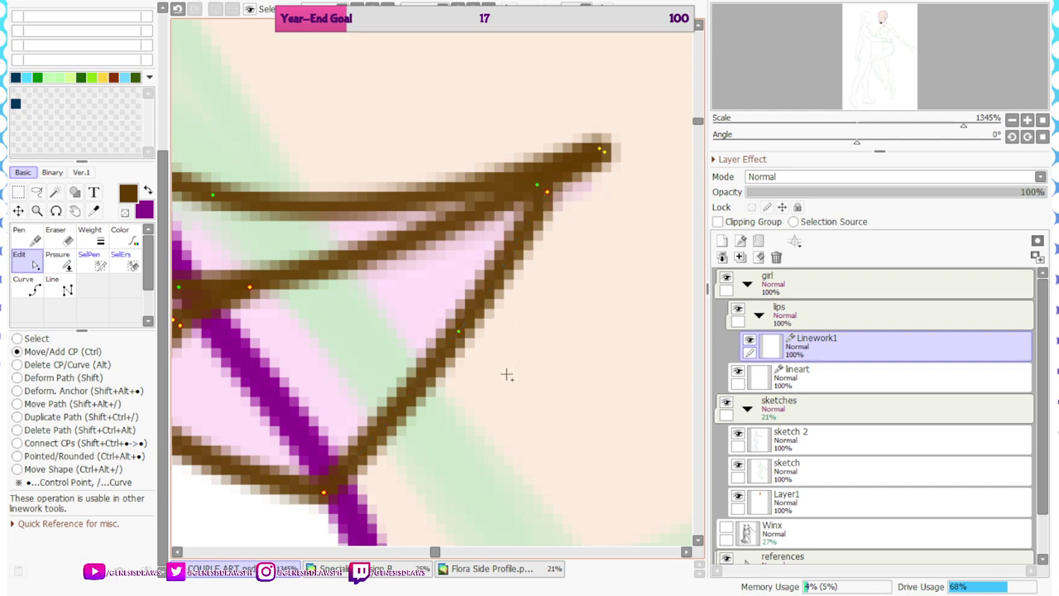
scroll(506, 375, "down", 2)
key("ctrl+t")
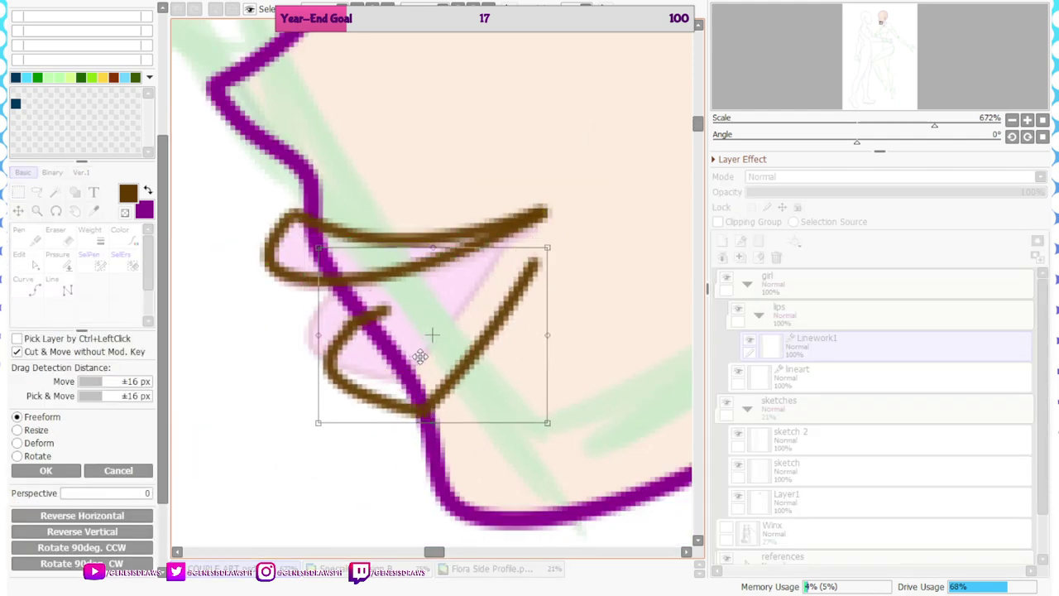
mouse_move(420, 356)
left_mouse_down()
mouse_move(433, 373)
mouse_move(414, 358)
left_mouse_up()
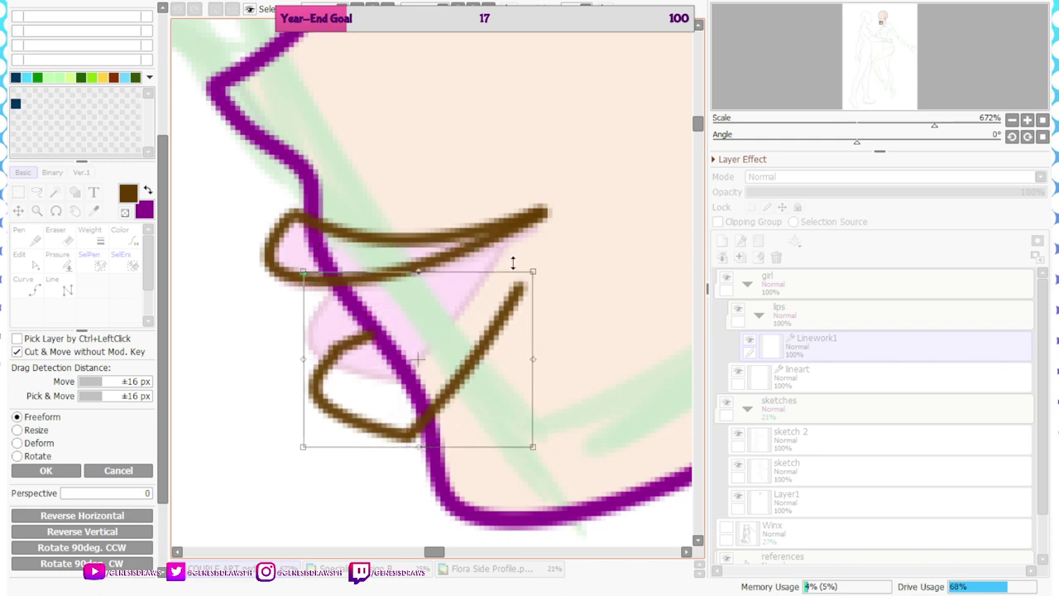
left_click_drag(513, 264, 518, 221)
left_click(47, 471)
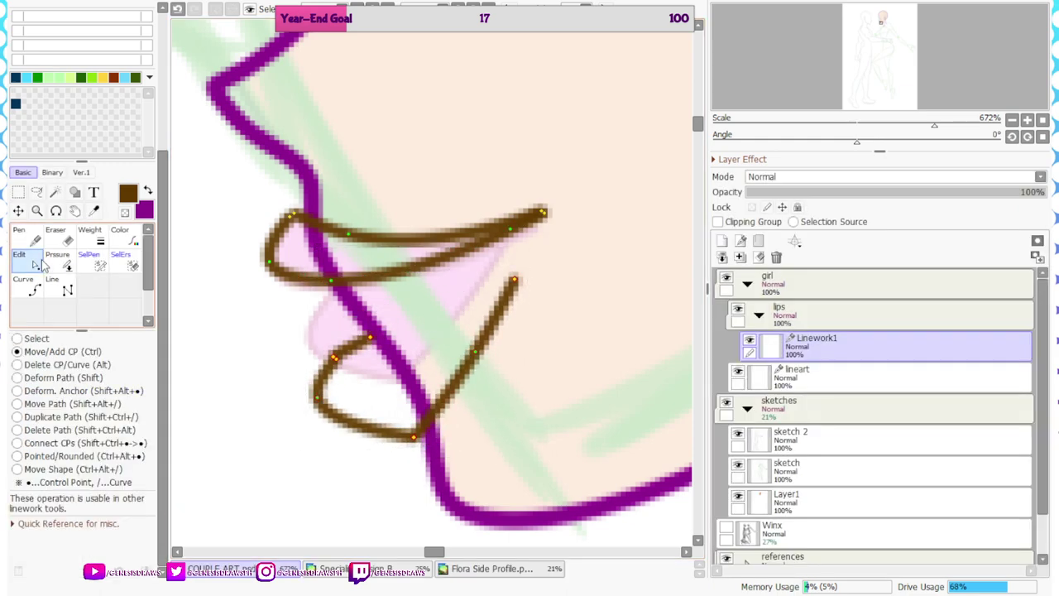
Extend the lower lip's inner and outer edges to the mouth corner and bend the inner edge into a smooth curve
left_click_drag(371, 340, 509, 232)
left_click_drag(418, 297, 389, 341)
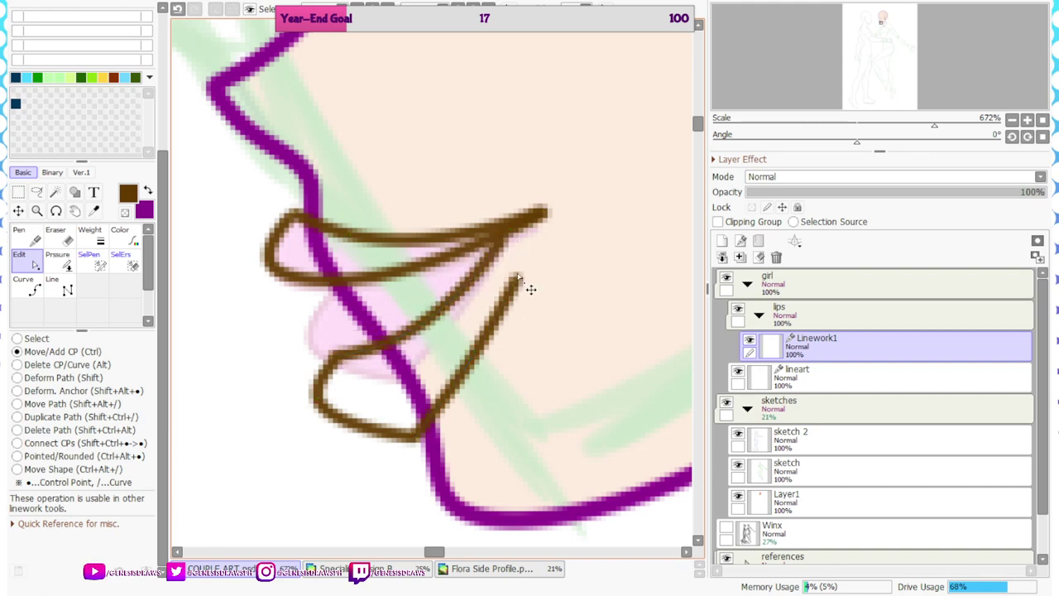
left_click_drag(519, 279, 543, 216)
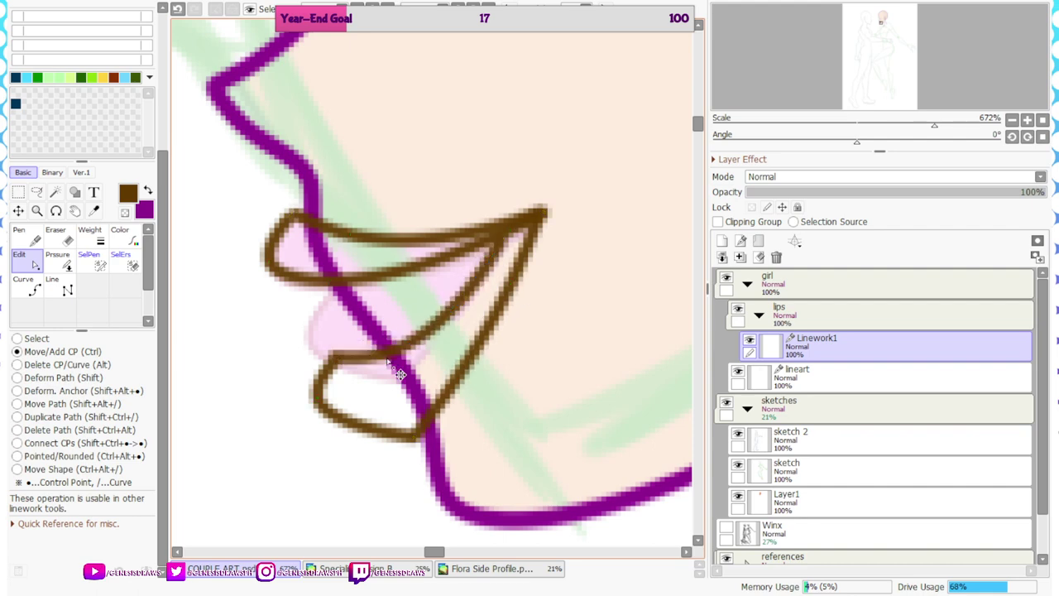
Add a second linework layer above the lip curves inside the lips folder
scroll(383, 287, "down", 3)
scroll(383, 287, "down", 2)
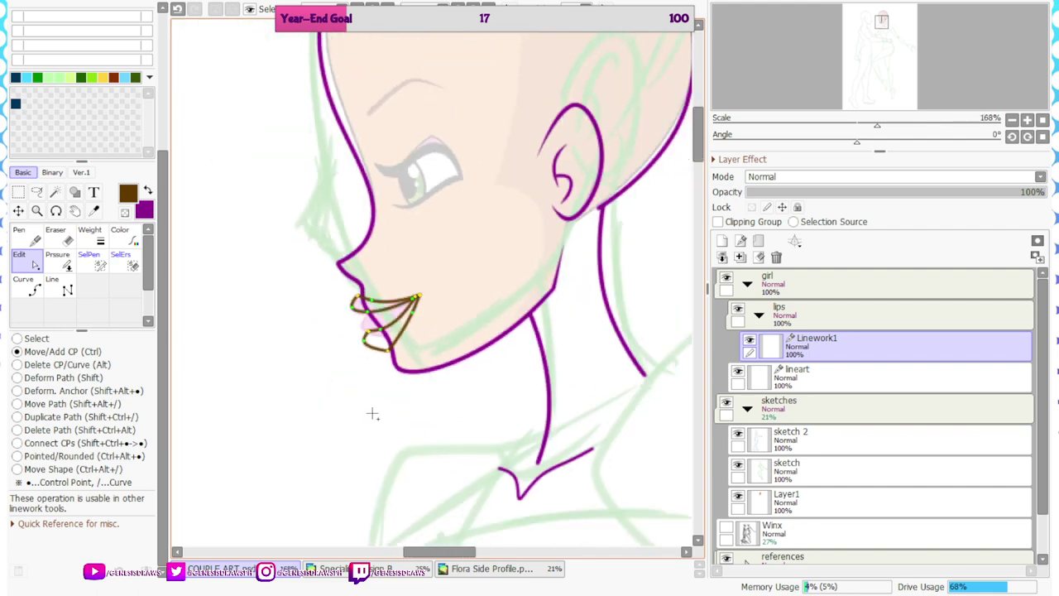
scroll(372, 414, "up", 3)
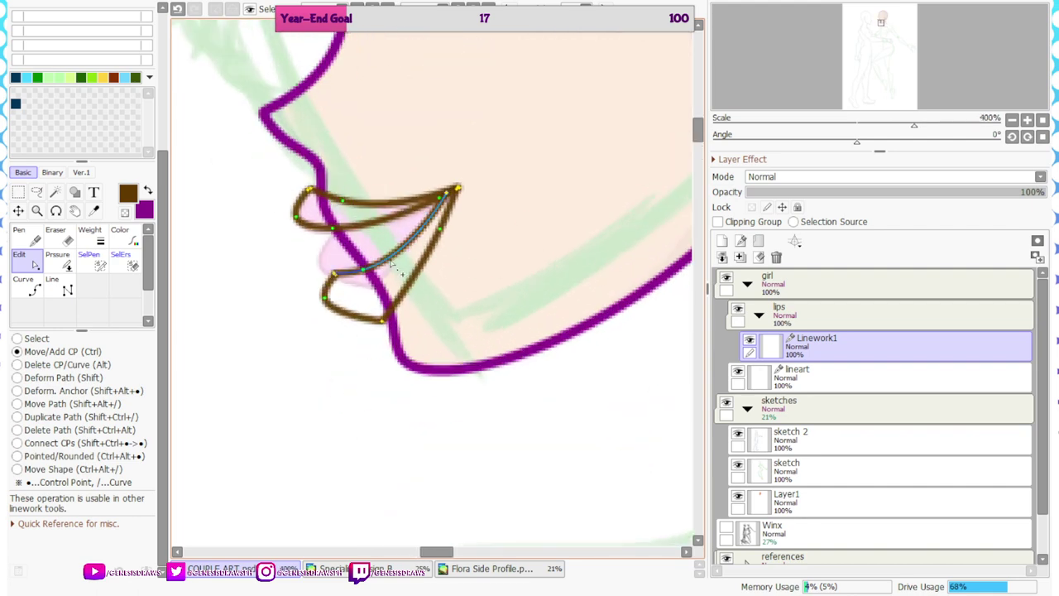
left_click(739, 241)
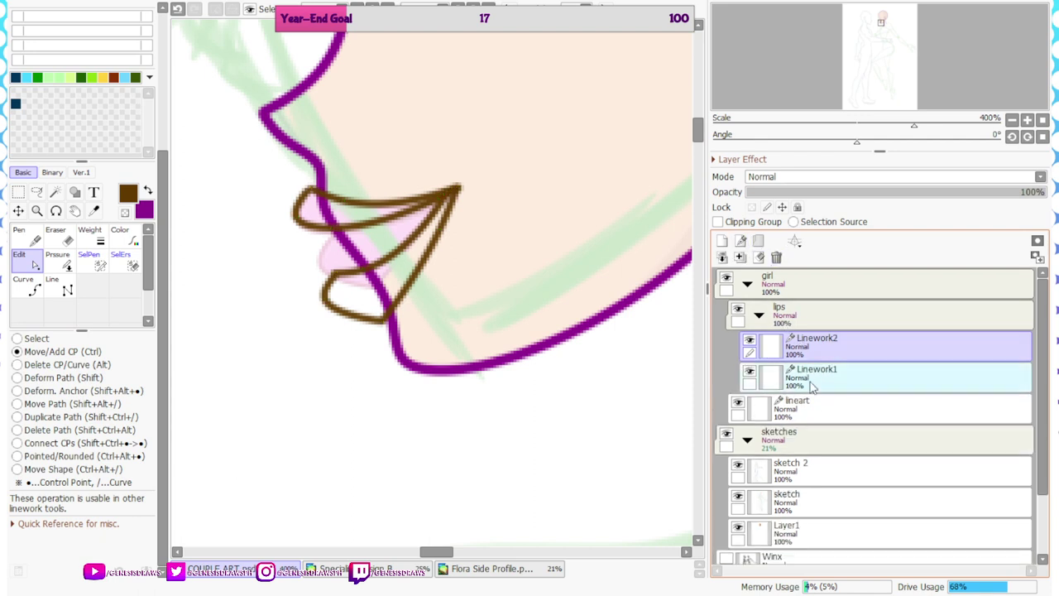
Move the lip linework layer to the top of the lips folder and rename it lineart
left_click_drag(829, 381, 874, 342)
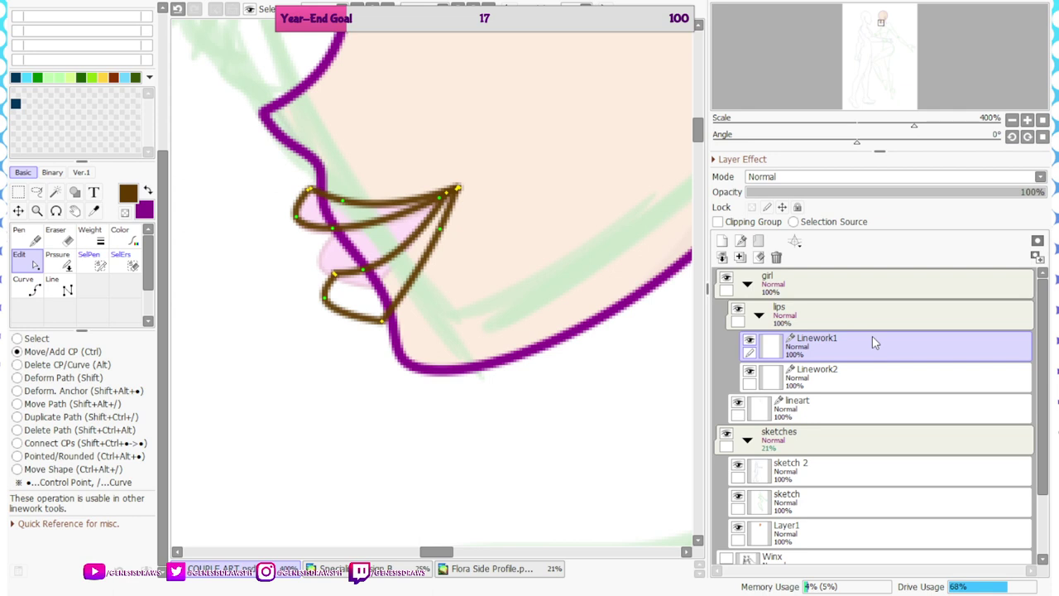
double_click(872, 337)
type("lineart")
key("Return")
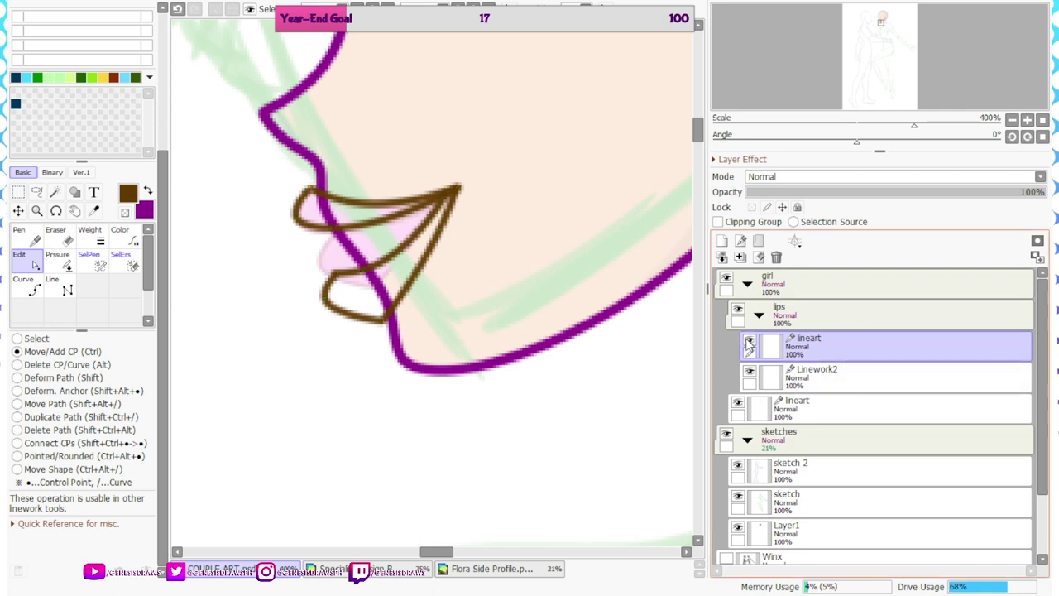
Rename the empty Linework2 layer in the lips folder as teeth
left_click(801, 374)
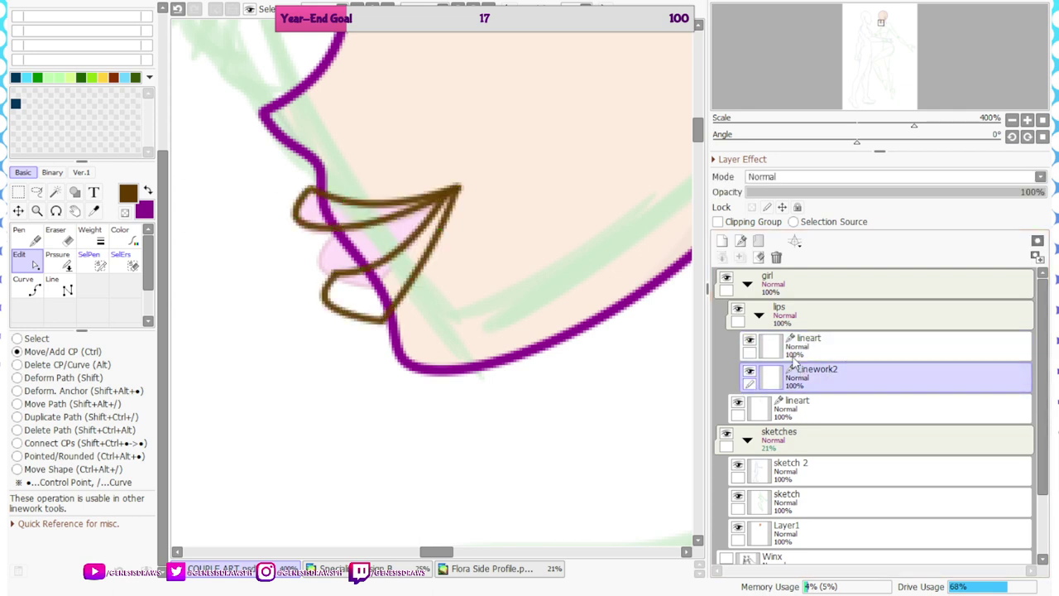
double_click(799, 369)
type("teeth")
key("Return")
Draw the bottom edge of the teeth as a dark teal curve (RGB 44, 114, 121) from under the upper lip to the mouth corner
mouse_move(163, 224)
left_mouse_down()
mouse_move(161, 86)
mouse_move(126, 109)
left_mouse_up()
left_click(60, 71)
mouse_move(84, 77)
left_mouse_down()
mouse_move(68, 72)
mouse_move(72, 80)
left_mouse_up()
left_click(29, 474)
scroll(398, 177, "up", 5)
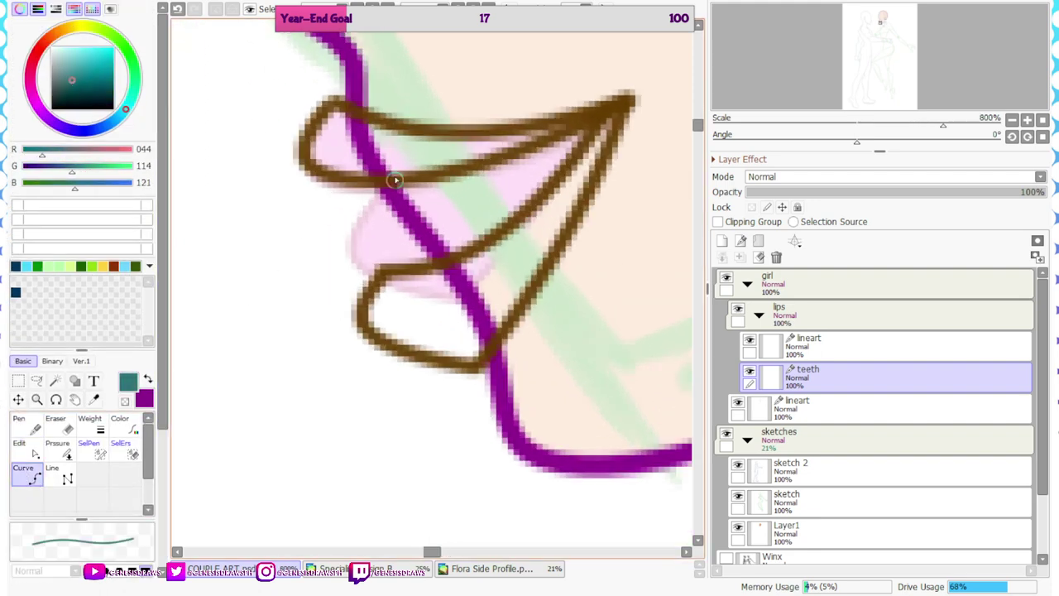
left_click(346, 194)
left_click(412, 253)
scroll(414, 264, "down", 3)
scroll(484, 258, "up", 3)
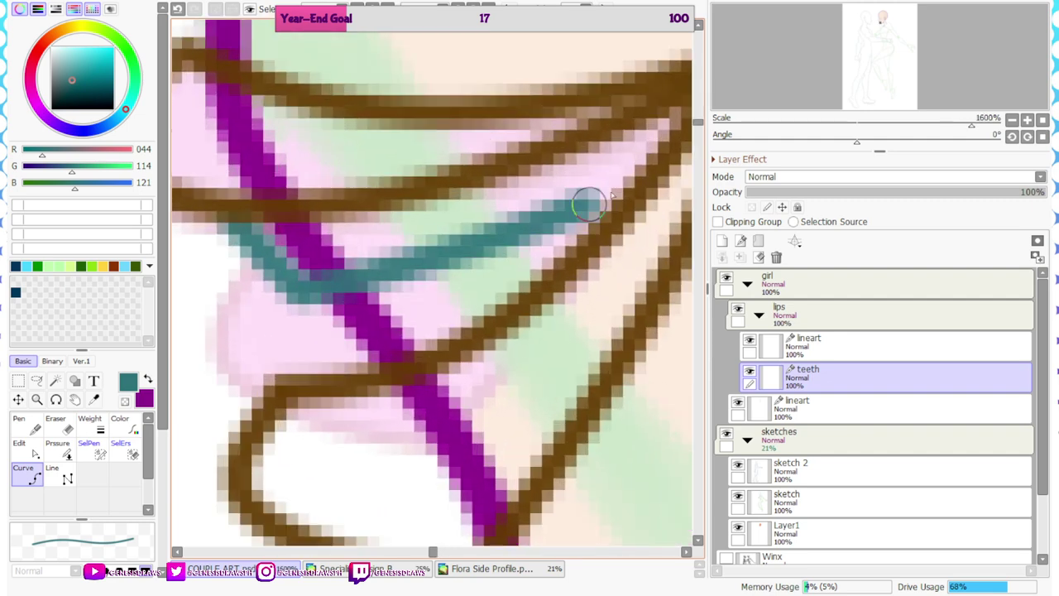
scroll(544, 251, "down", 4)
scroll(627, 171, "down", 4)
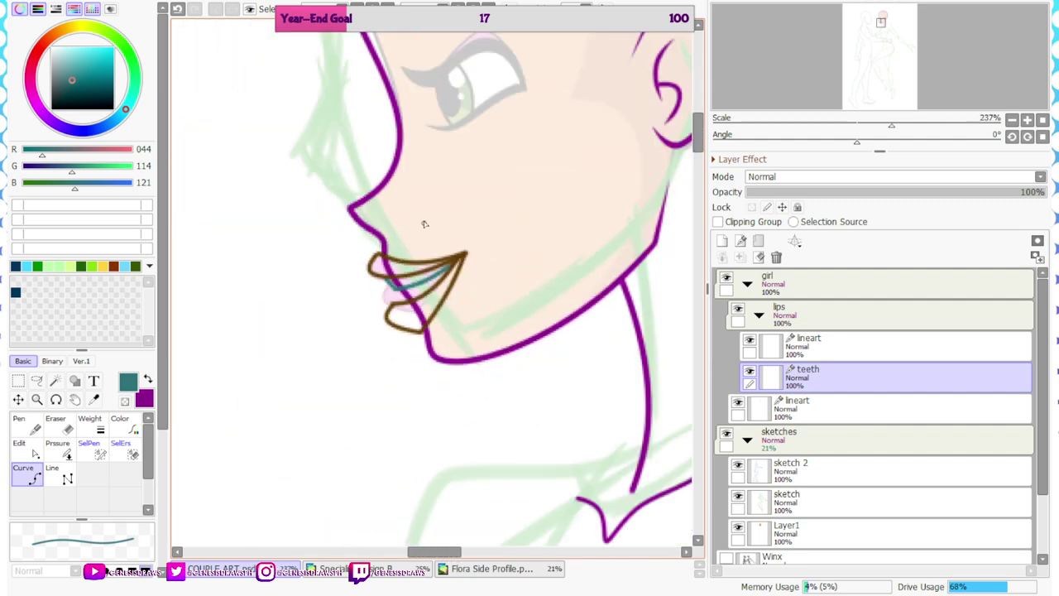
scroll(416, 182, "up", 3)
scroll(392, 374, "up", 2)
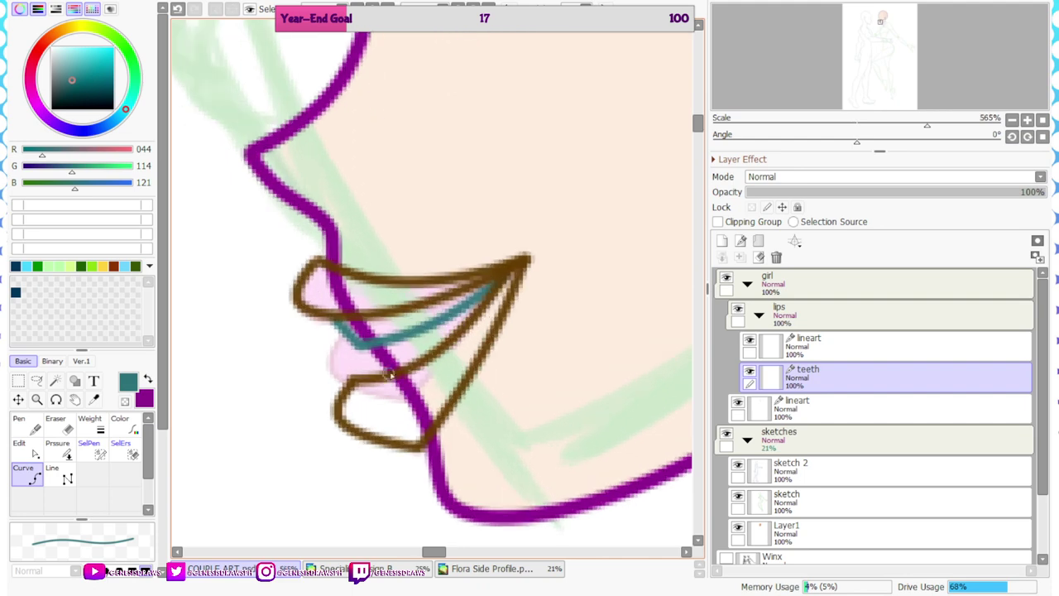
On the lips lineart layer, move the lower lip's upper front corner back to the face profile line
left_click(786, 406)
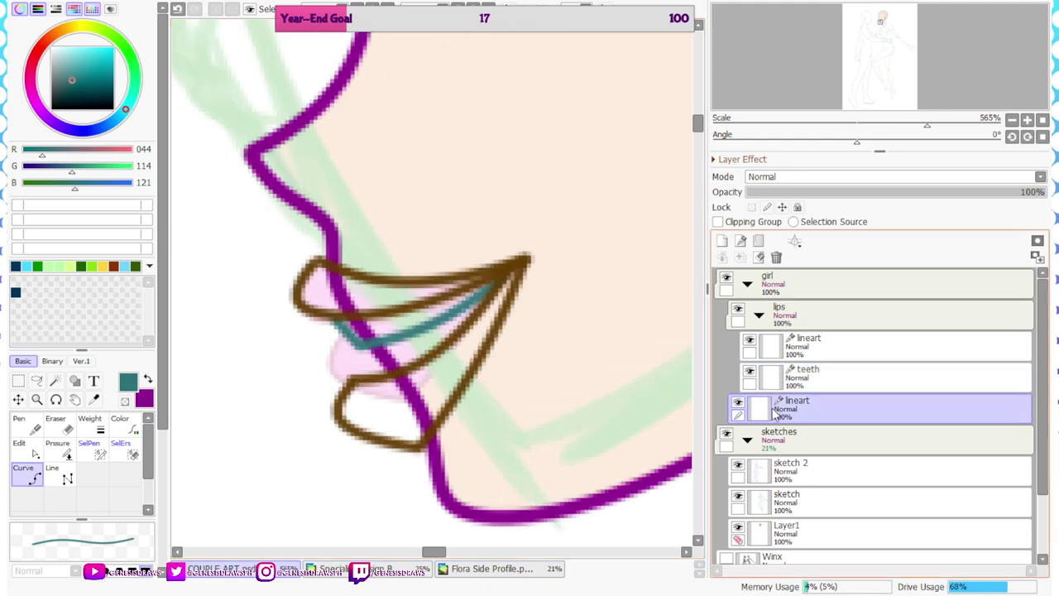
left_click(765, 356)
left_click(21, 446)
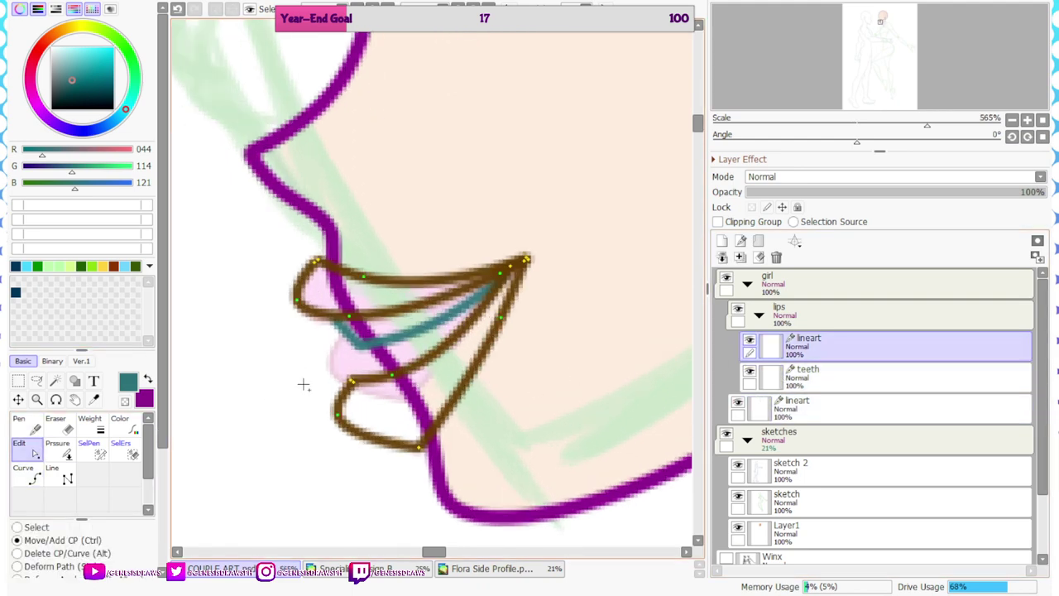
scroll(306, 385, "up", 2)
left_click_drag(380, 382, 502, 353)
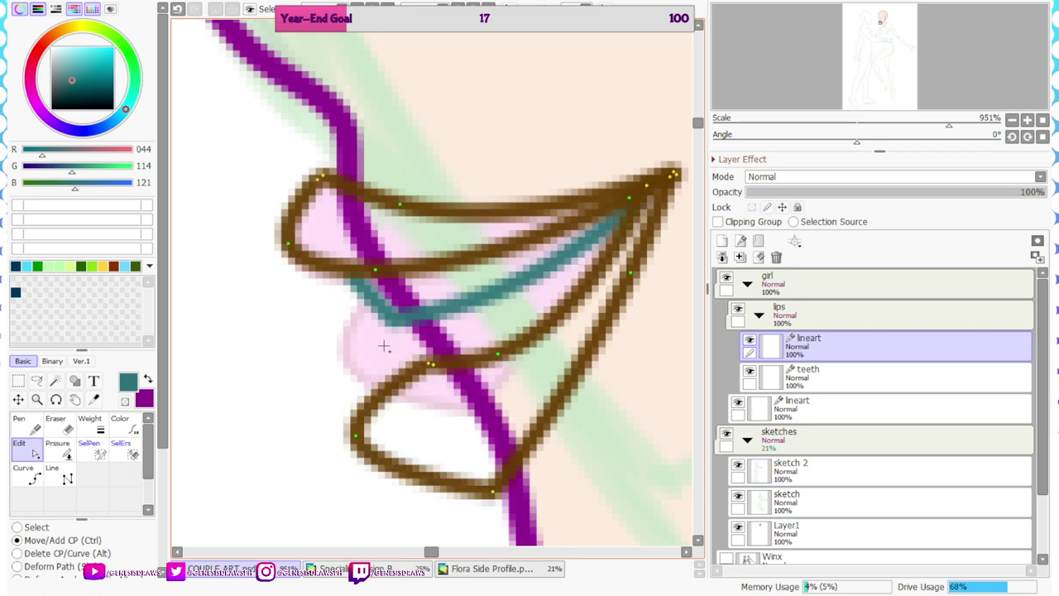
Reshape the lower lip by pulling its bottom corner and front bulge inward and bending its outer edge in near the mouth corner
scroll(422, 306, "down", 7)
scroll(450, 341, "up", 1)
scroll(451, 341, "up", 3)
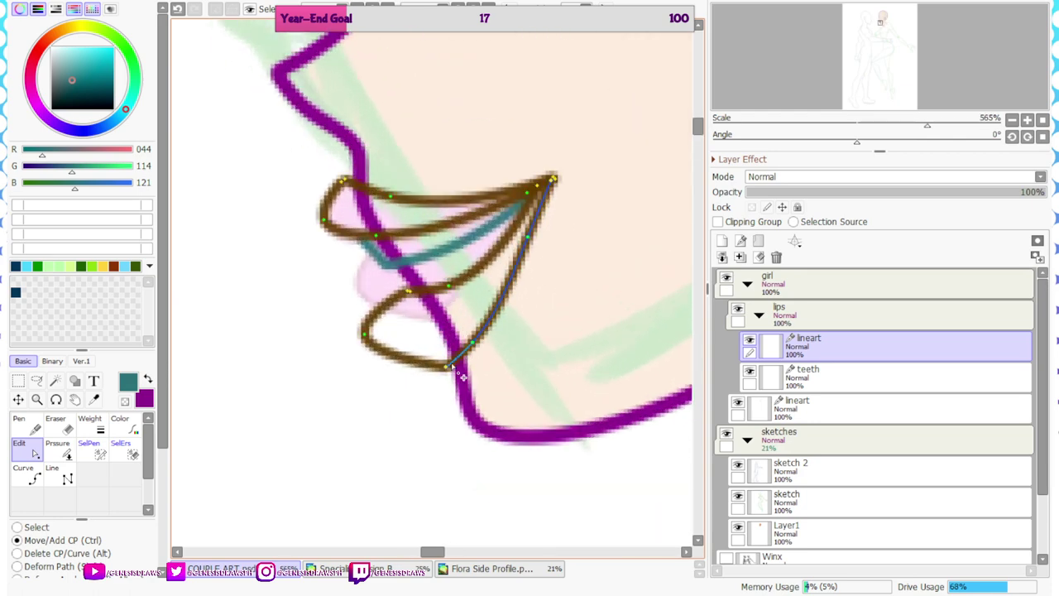
left_click_drag(461, 385, 473, 376)
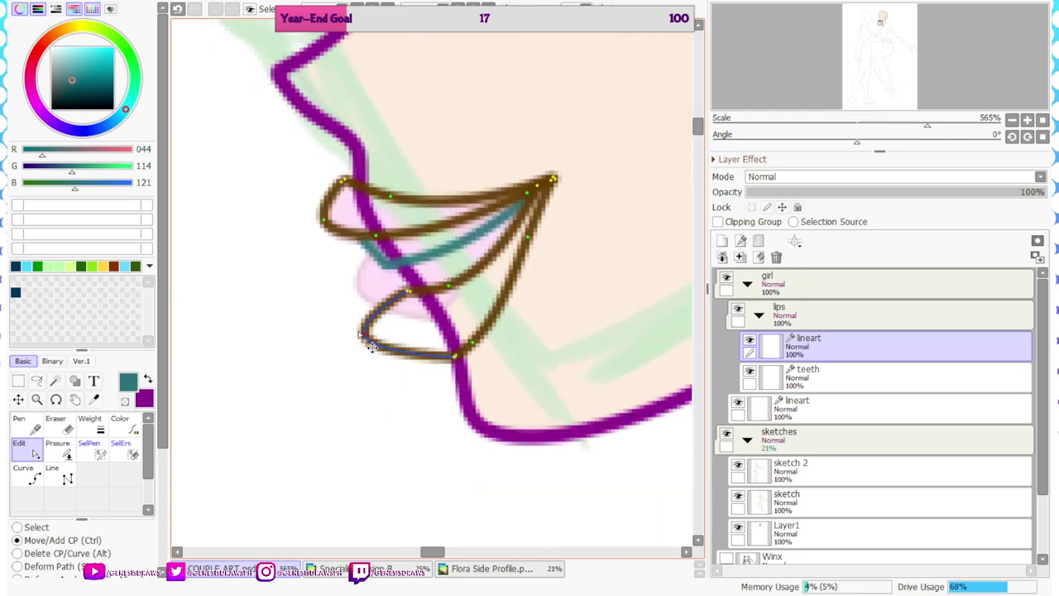
left_click_drag(371, 346, 396, 349)
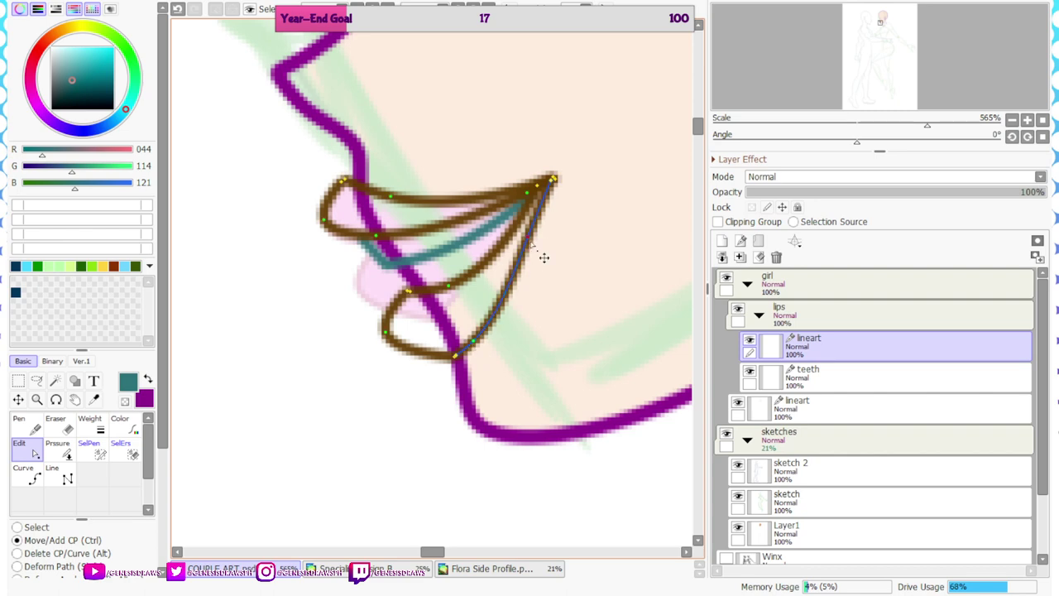
left_click_drag(543, 257, 542, 224)
scroll(517, 299, "down", 2)
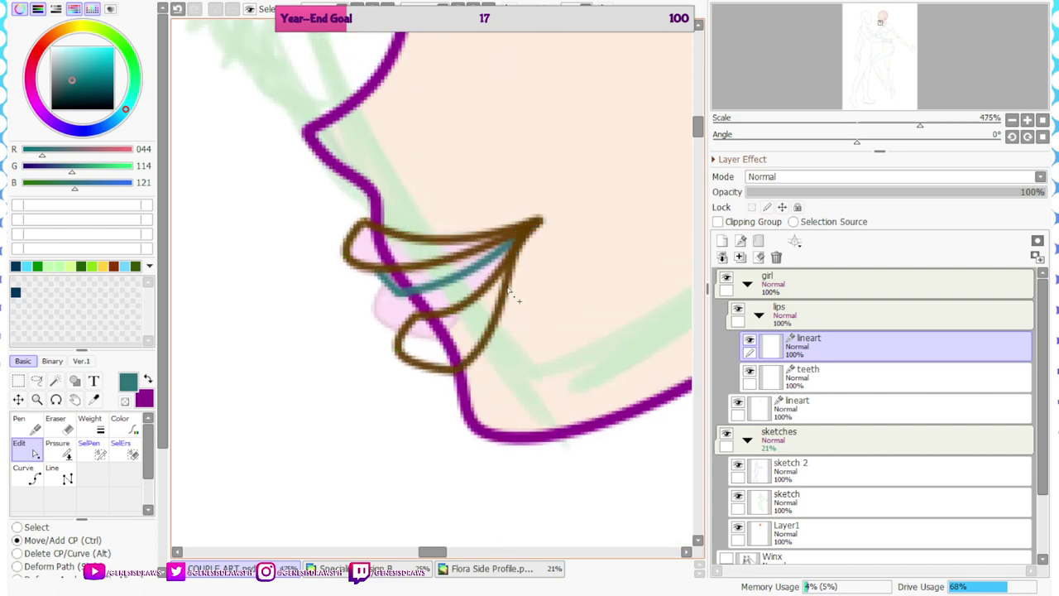
scroll(489, 315, "down", 5)
scroll(389, 307, "up", 6)
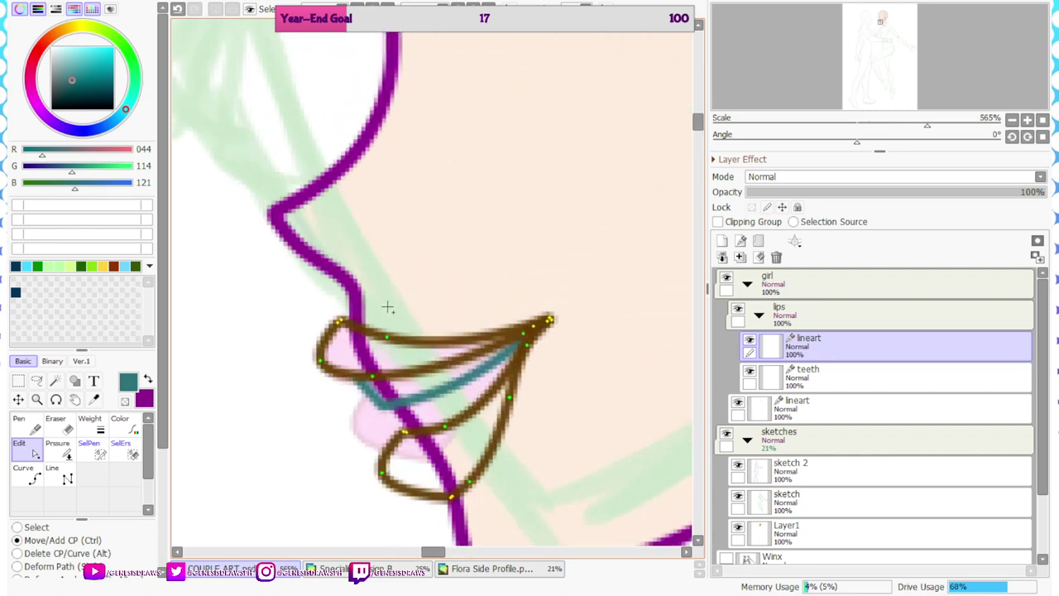
scroll(439, 230, "down", 5)
scroll(440, 230, "down", 3)
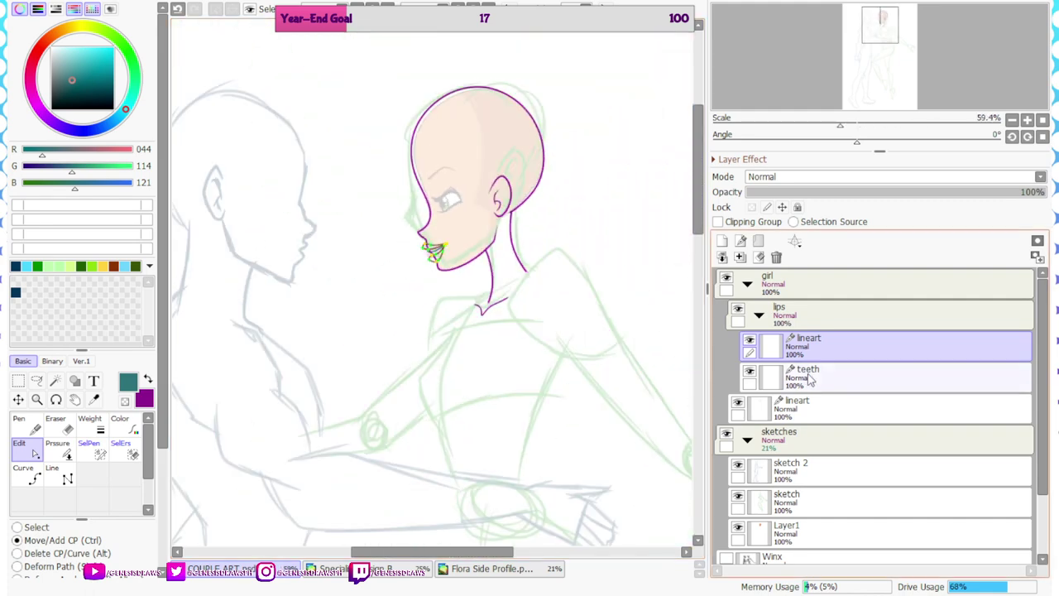
Draw a short curved stroke around the mouth corner on the lips lineart layer, using the brown picked from the lip lines
scroll(568, 217, "up", 3)
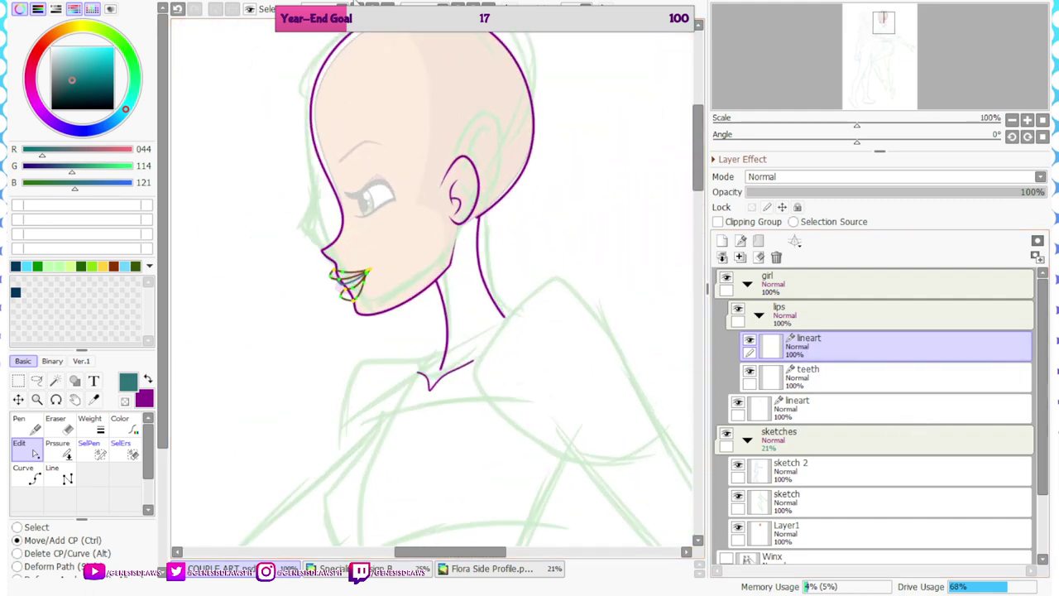
scroll(486, 329, "up", 4)
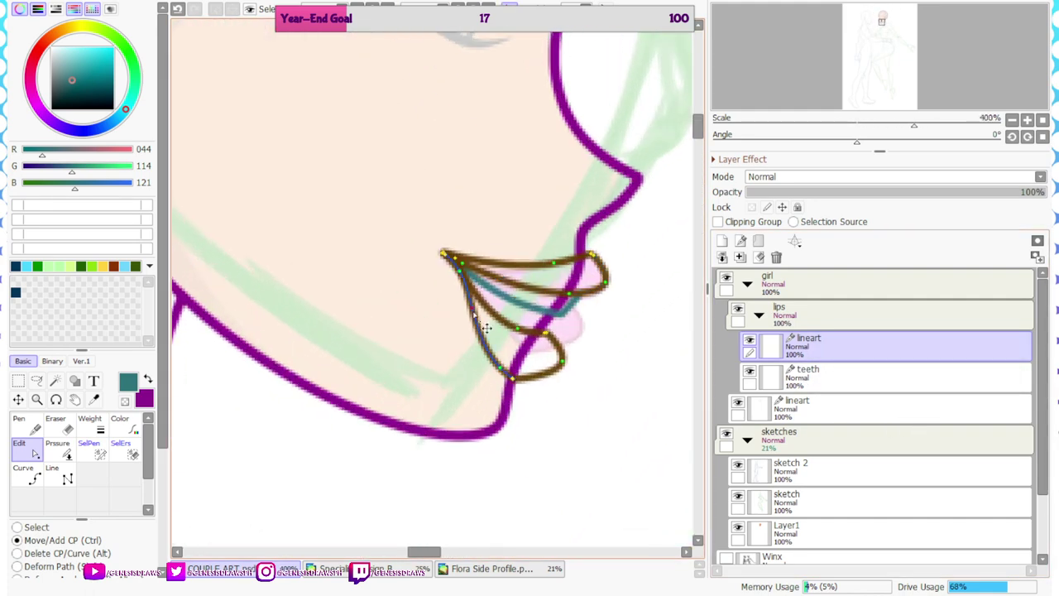
scroll(373, 359, "up", 3)
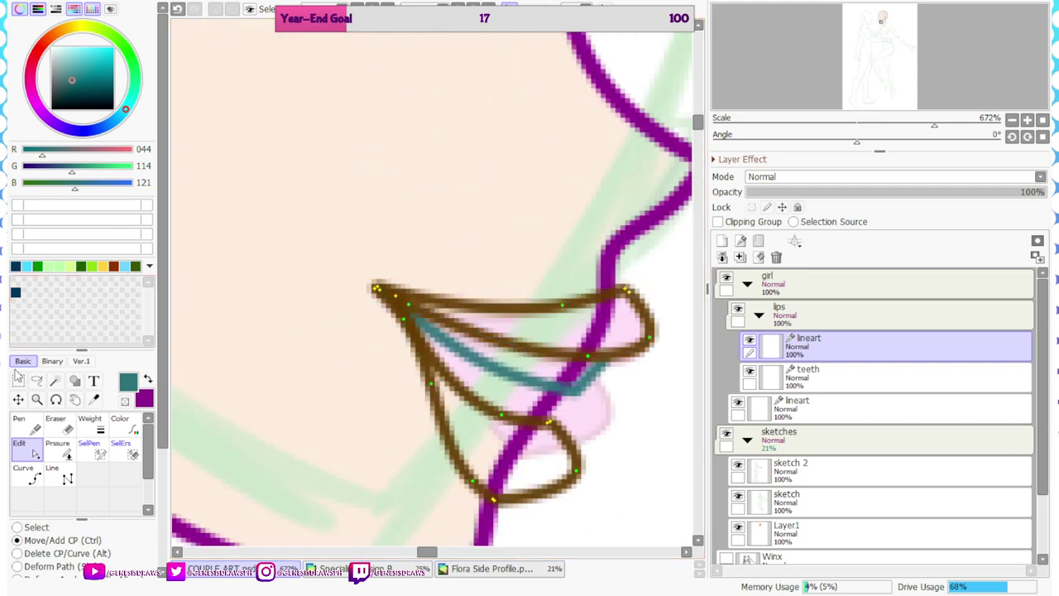
left_click(29, 478)
left_click(93, 399)
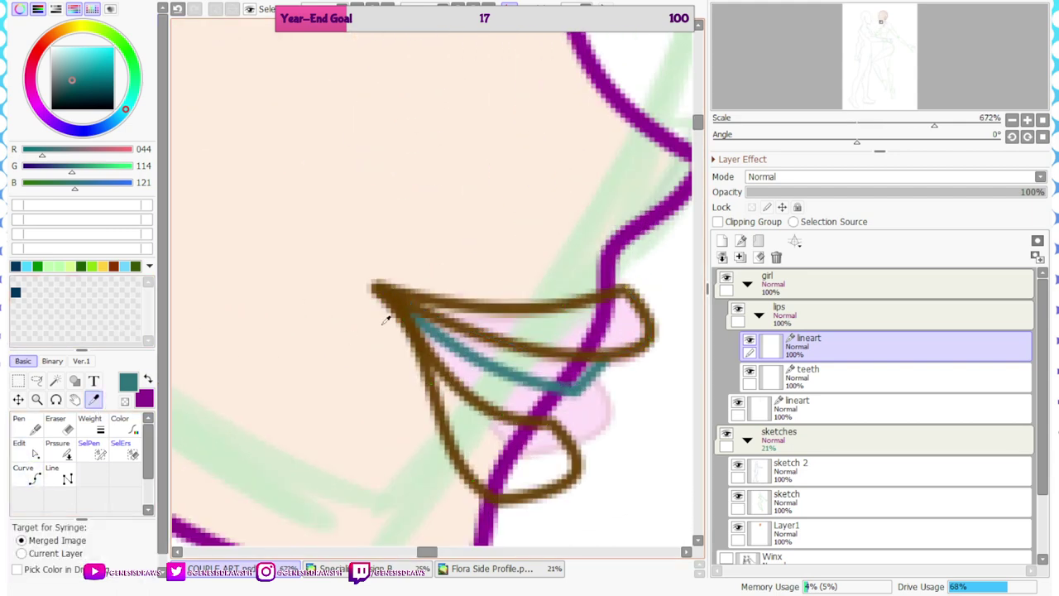
scroll(382, 267, "up", 2)
left_click(383, 267)
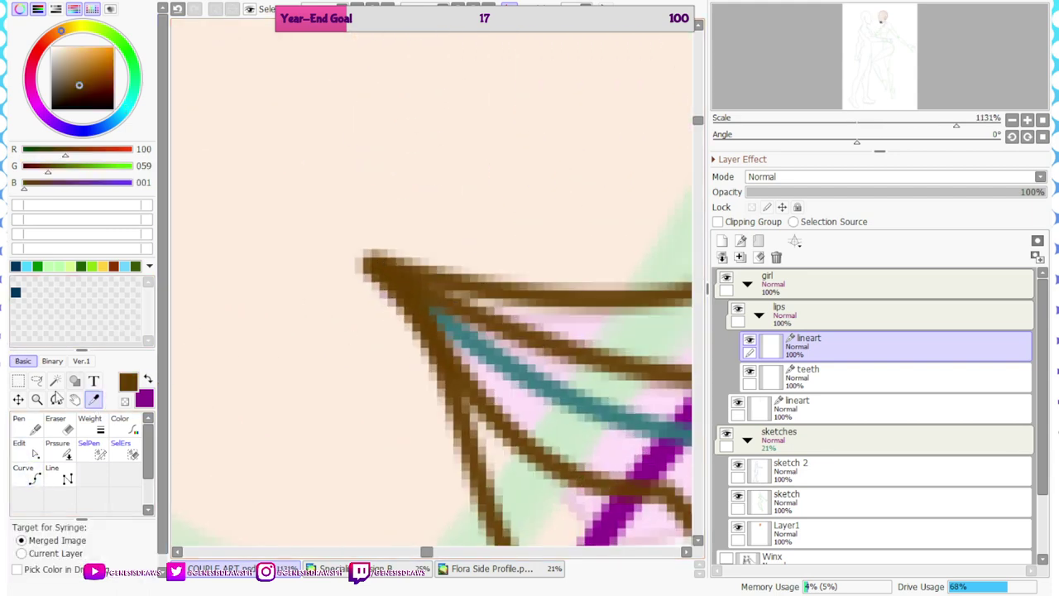
left_click(29, 479)
scroll(158, 496, "down", 3)
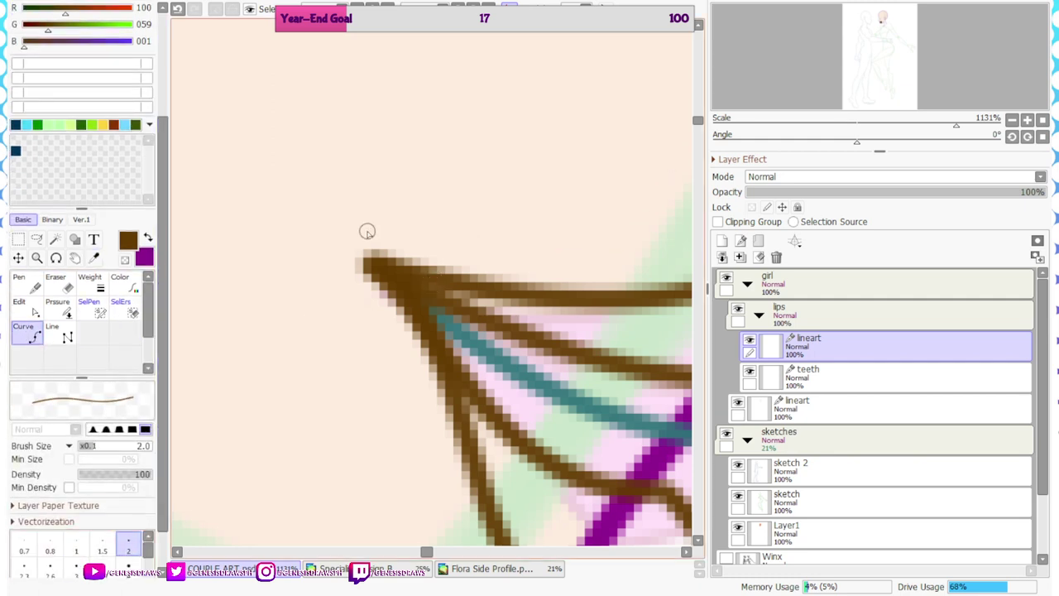
scroll(367, 232, "up", 2)
left_click(430, 234)
left_click(360, 265)
double_click(356, 331)
Taper both ends of the mouth-corner stroke by reducing their pressure width
left_click(66, 310)
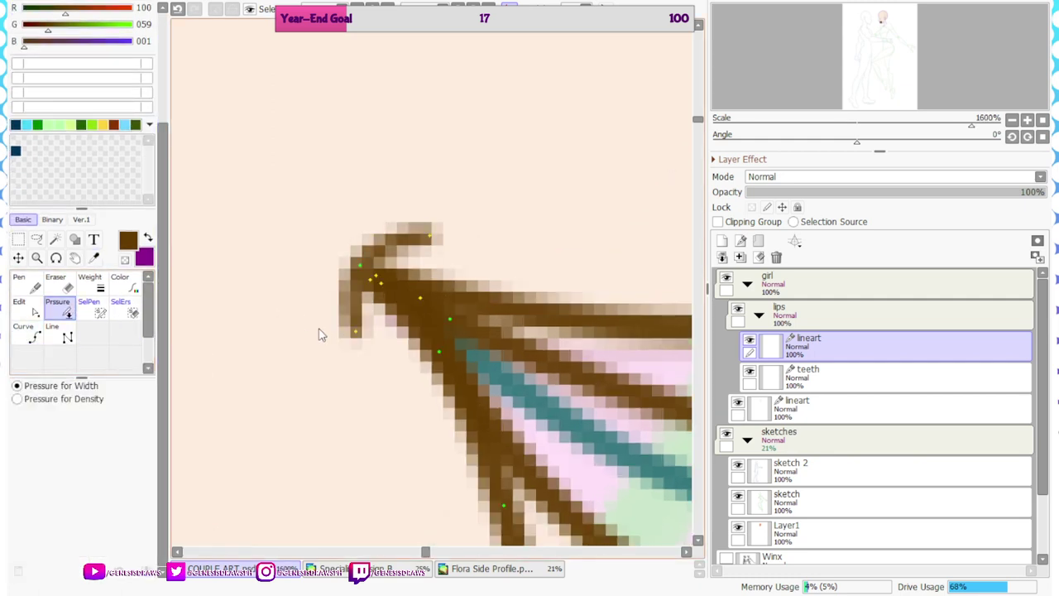
left_click_drag(354, 332, 296, 356)
left_click_drag(431, 238, 315, 267)
scroll(314, 267, "down", 15)
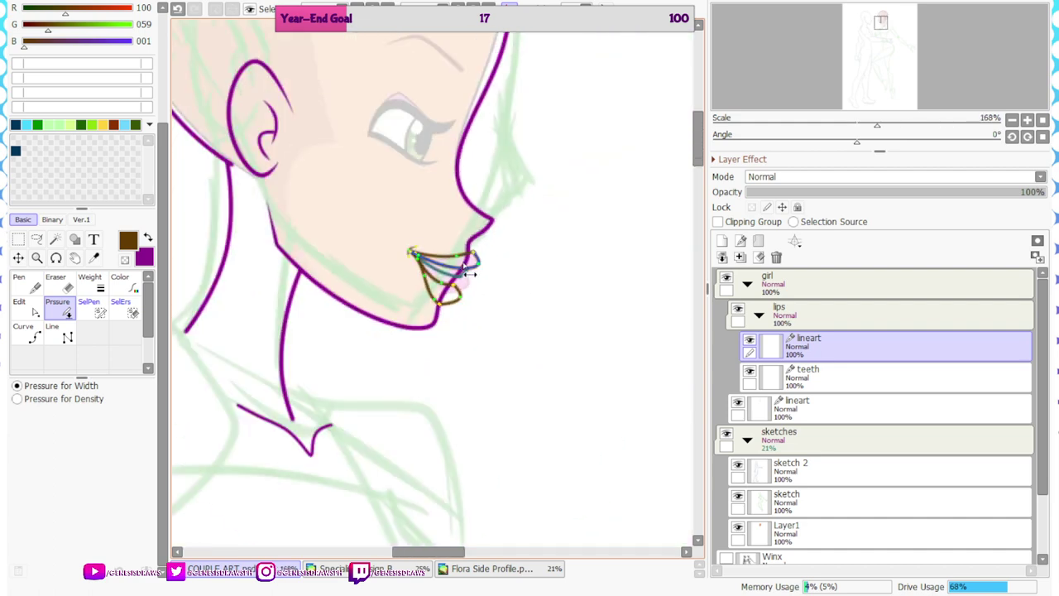
Collapse the lips folder and make the girl's main lineart layer active
left_click(441, 7)
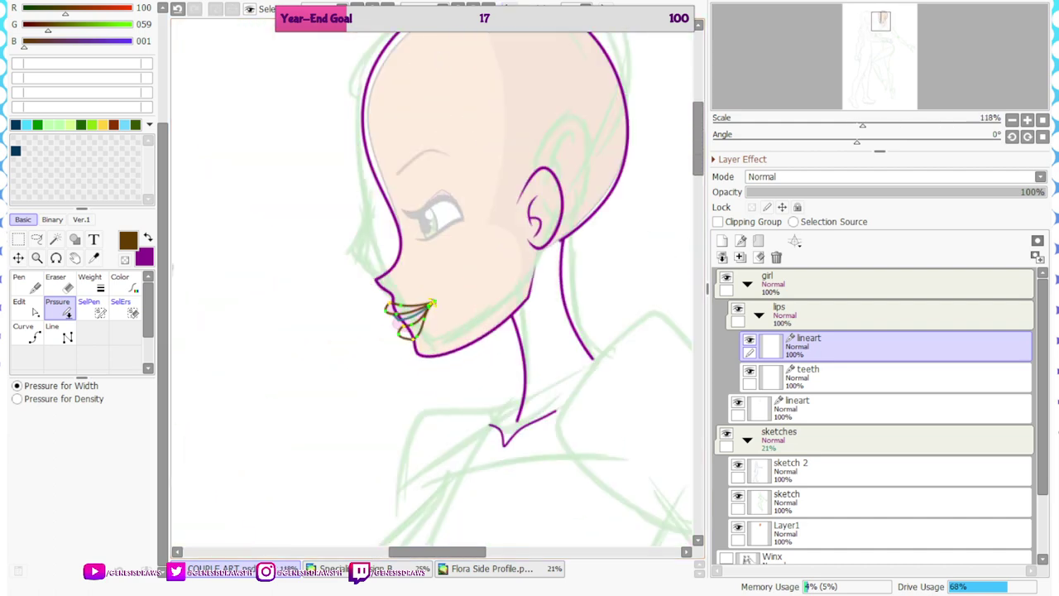
scroll(441, 71, "down", 3)
scroll(476, 272, "up", 2)
left_click(759, 315)
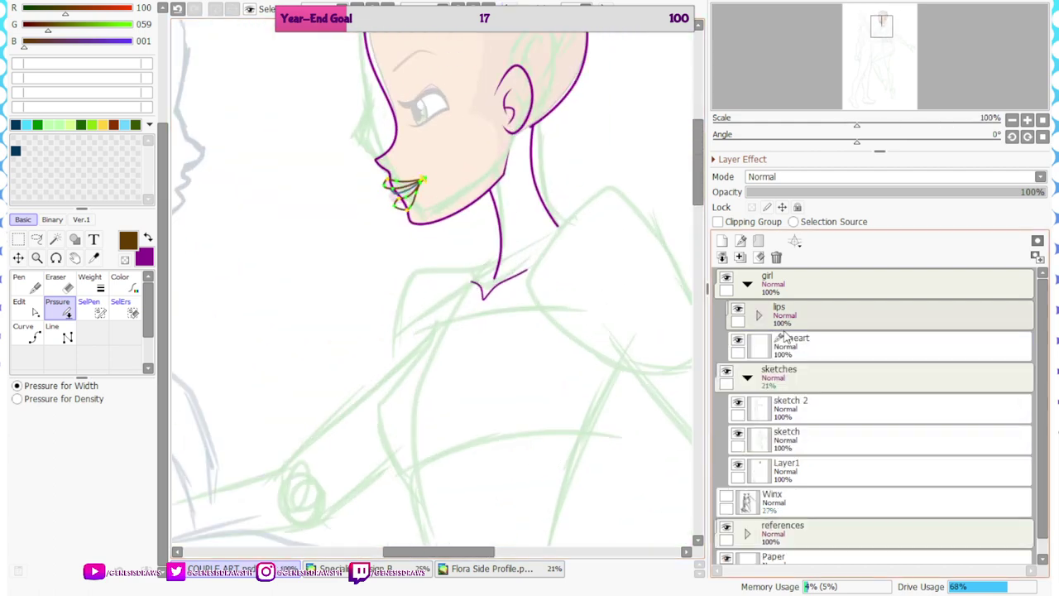
left_click(809, 347)
Shorten the front arm of the collarbone notch and taper the notch line's ends with pressure width
scroll(555, 313, "up", 5)
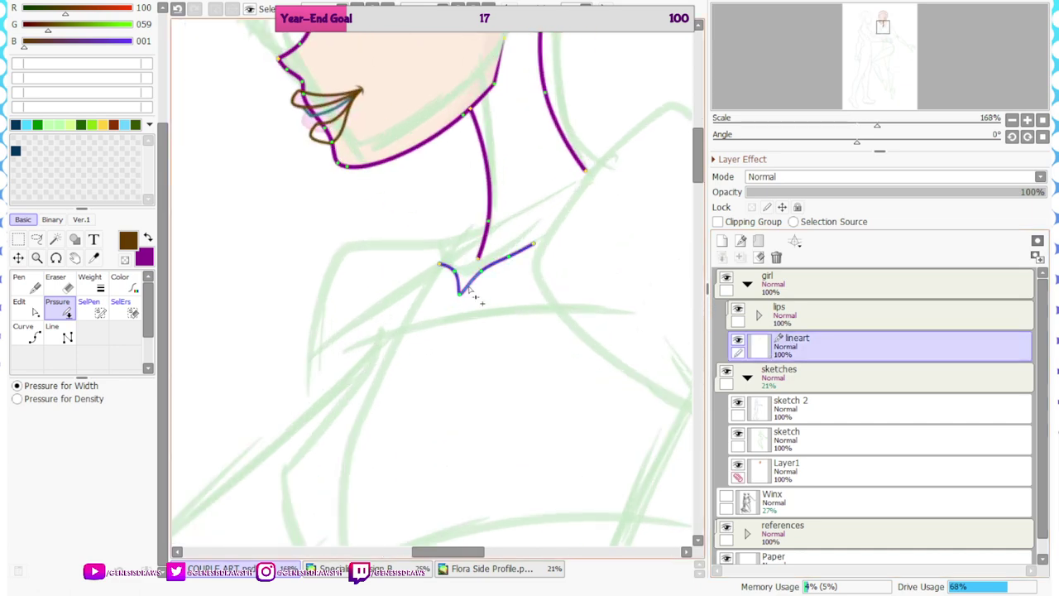
key("e")
scroll(456, 285, "up", 2)
left_click_drag(405, 238, 414, 262)
scroll(545, 265, "down", 1)
left_click_drag(604, 217, 603, 227)
left_click(57, 306)
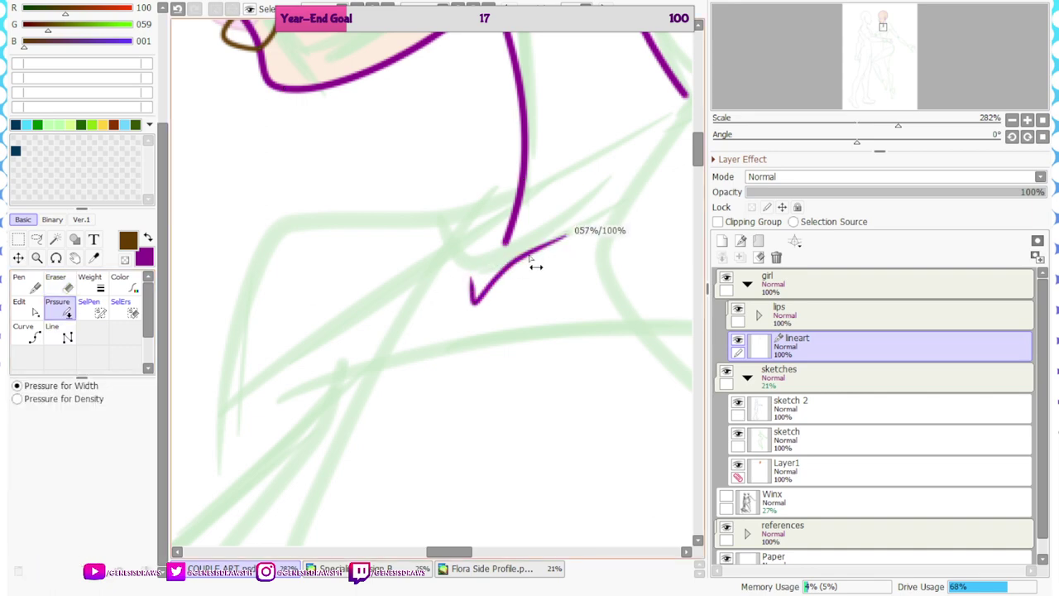
scroll(463, 235, "down", 4)
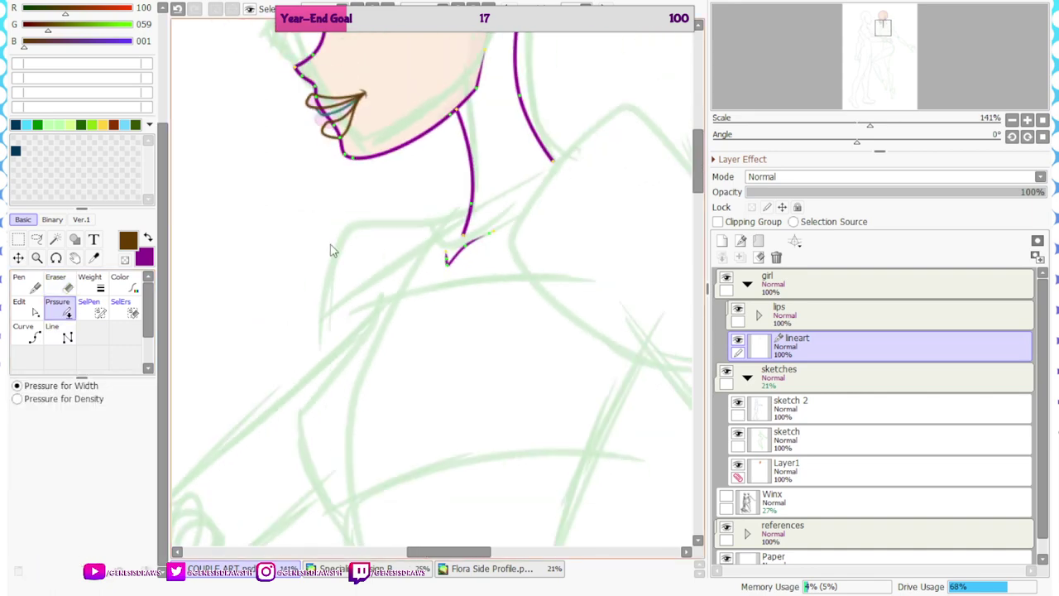
left_click(35, 332)
scroll(355, 324, "up", 2)
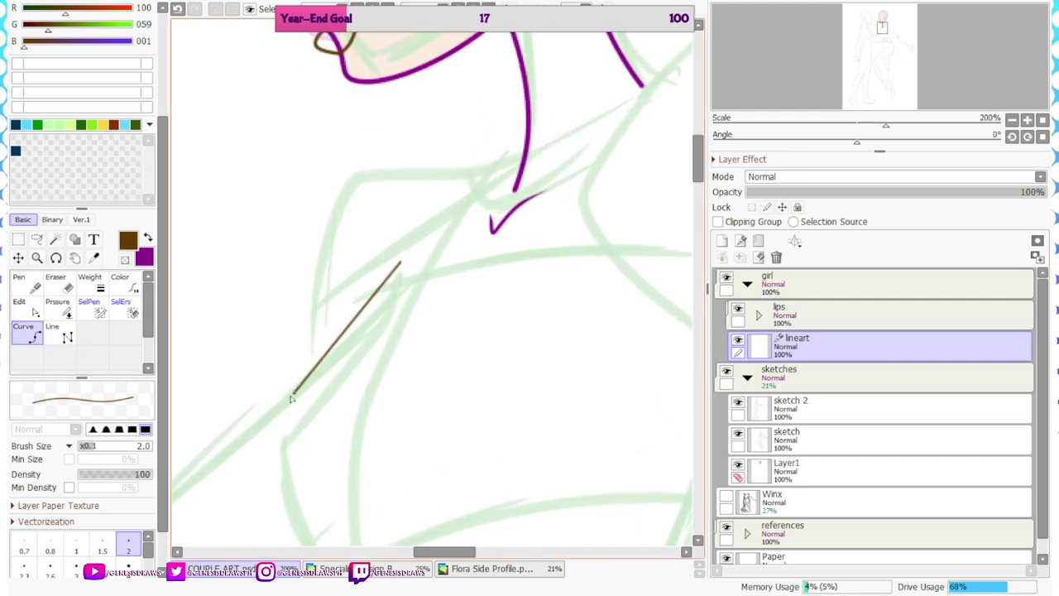
left_click(177, 8)
Draw the woman's front torso contour from the shoulder over the bust to the waist as a purple curve with brush size 4
left_click(145, 259)
scroll(350, 177, "up", 1)
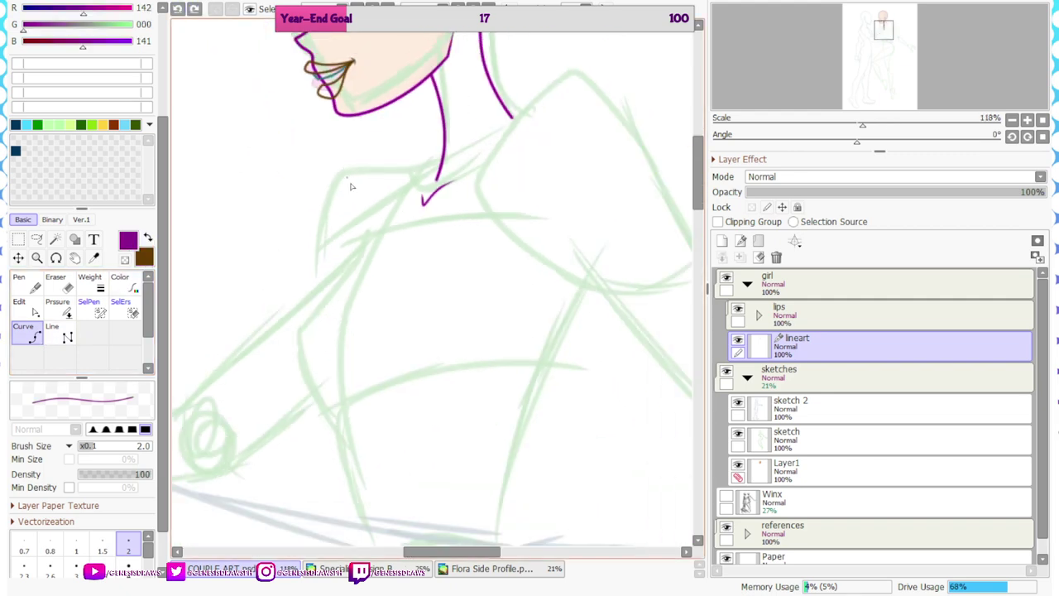
scroll(392, 229, "down", 1)
left_click_drag(165, 449, 165, 490)
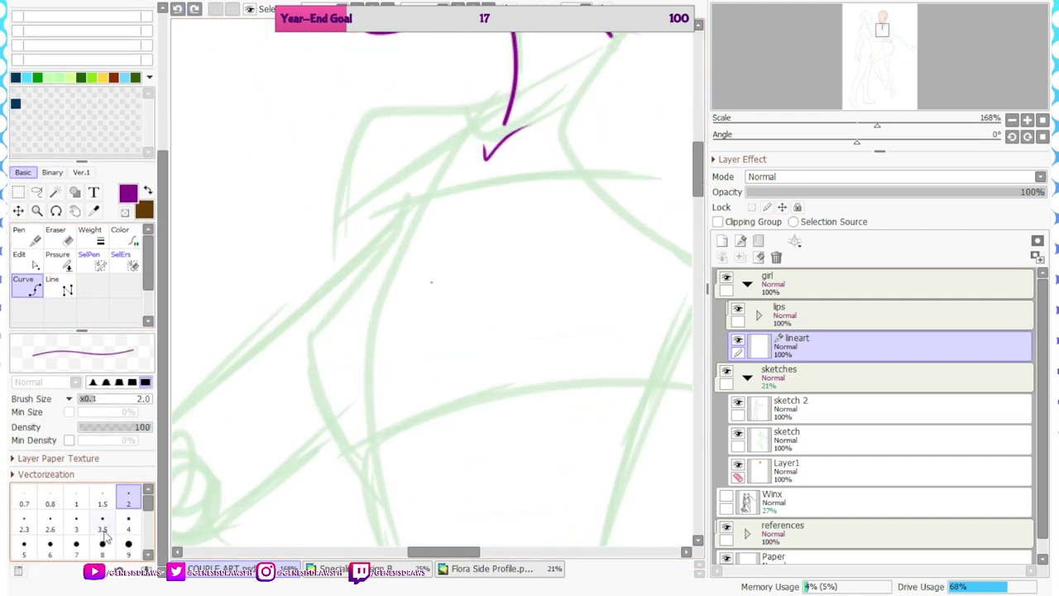
left_click(128, 522)
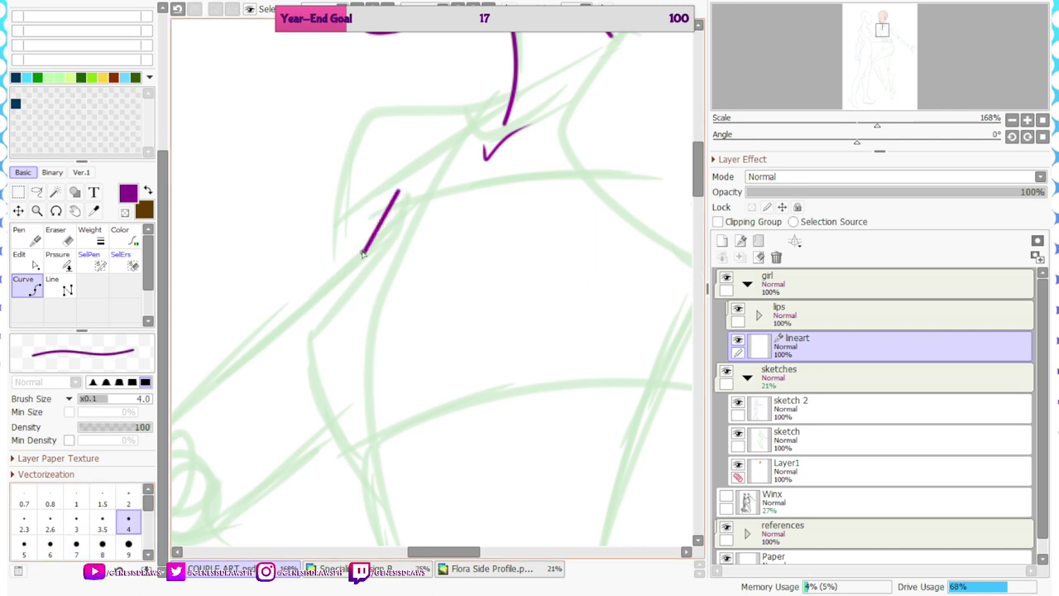
mouse_move(362, 254)
left_mouse_down()
mouse_move(301, 325)
mouse_move(316, 388)
mouse_move(374, 449)
left_mouse_up()
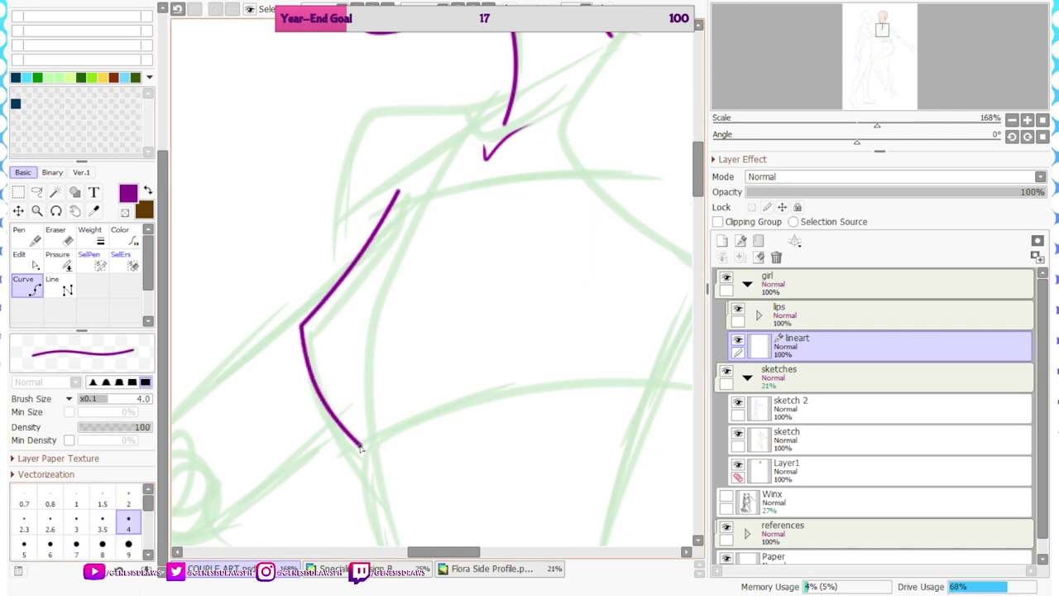
left_click(360, 446)
scroll(412, 89, "down", 4)
scroll(412, 349, "up", 2)
left_click(395, 310)
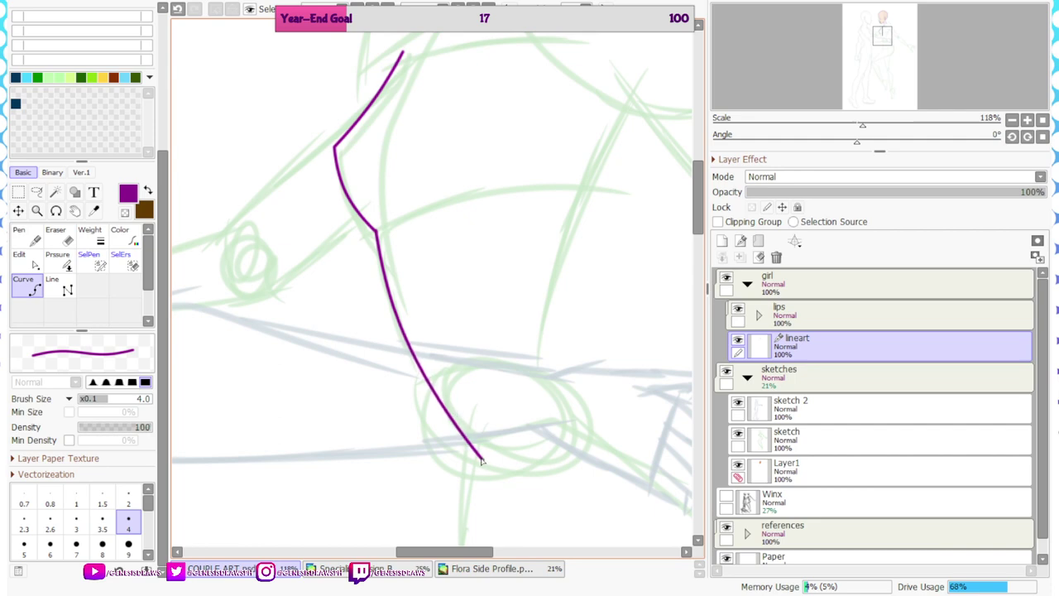
Draw the woman's back contour as a curve from the waist up to the armpit
left_click(559, 275)
scroll(504, 414, "down", 3)
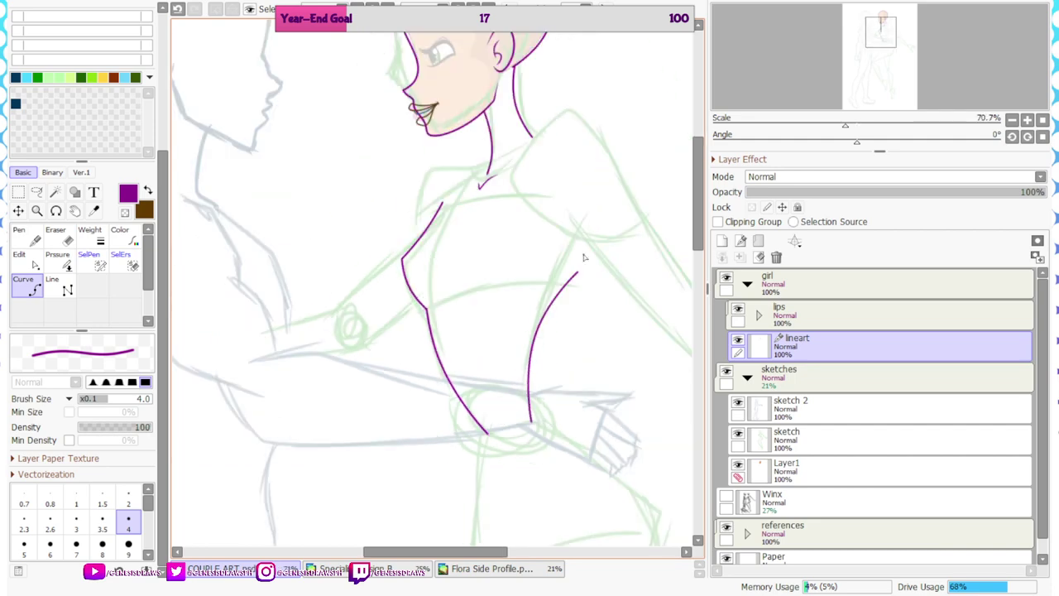
scroll(601, 215, "up", 3)
double_click(560, 220)
Draw the underside of the outstretched arm, starting with a small hook at the armpit and running past the elbow to the wrist
scroll(546, 212, "up", 3)
left_click(530, 230)
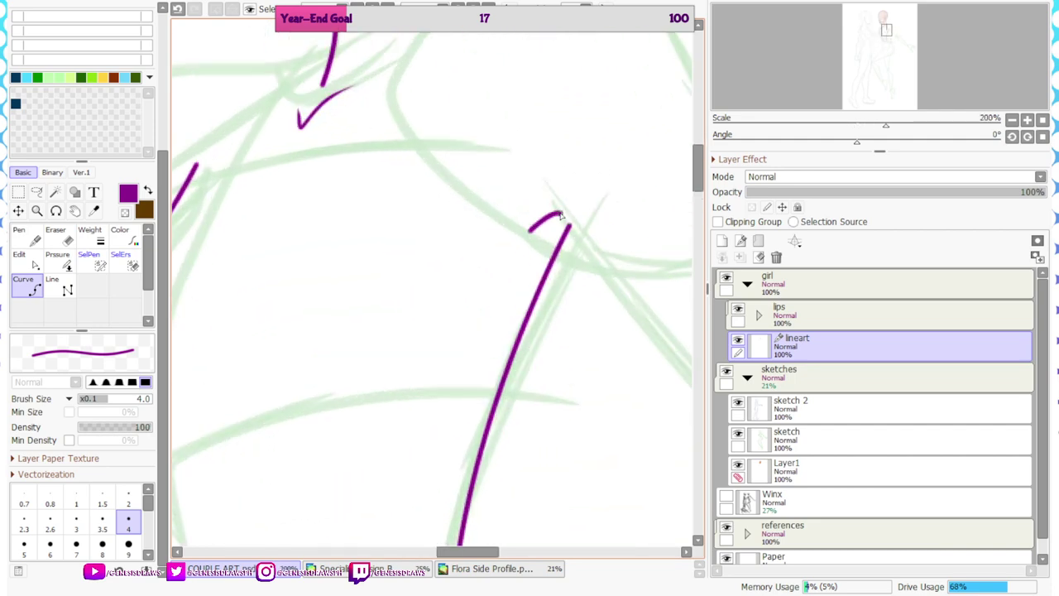
left_click(570, 221)
scroll(569, 222, "down", 6)
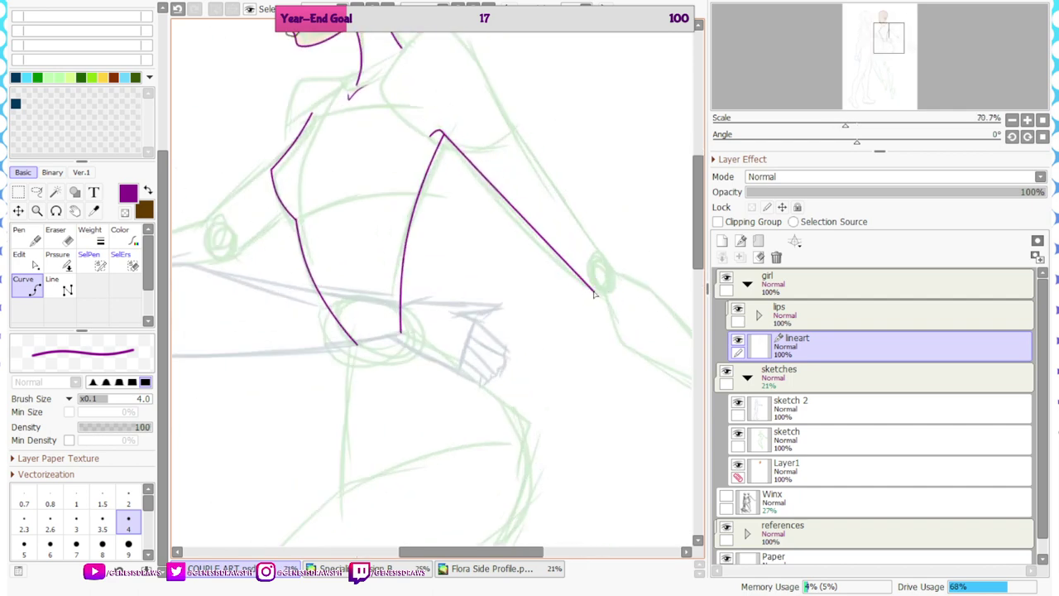
scroll(415, 213, "down", 3)
scroll(434, 246, "up", 3)
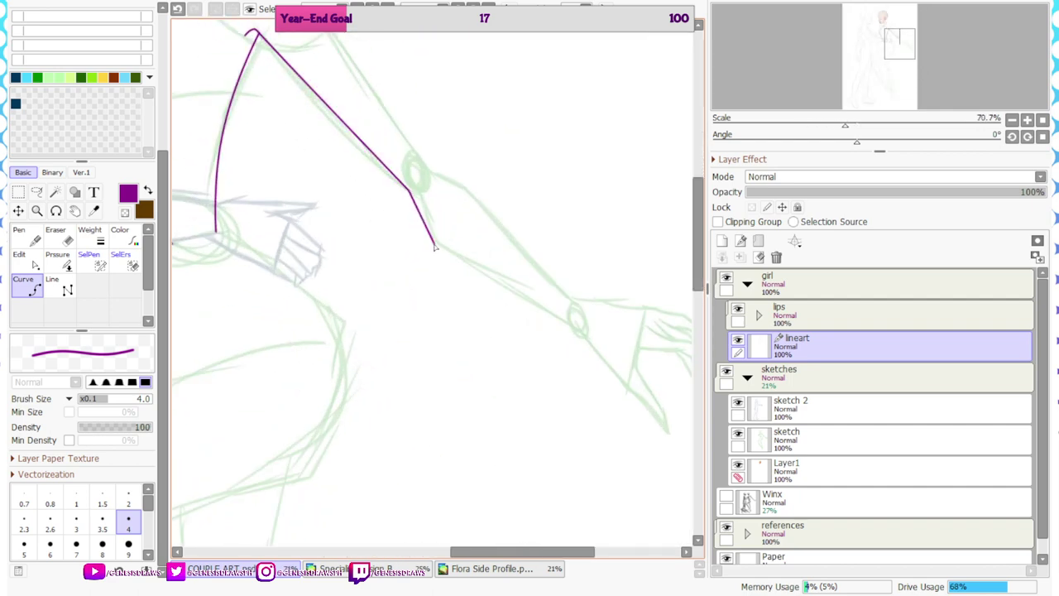
scroll(579, 333, "down", 2)
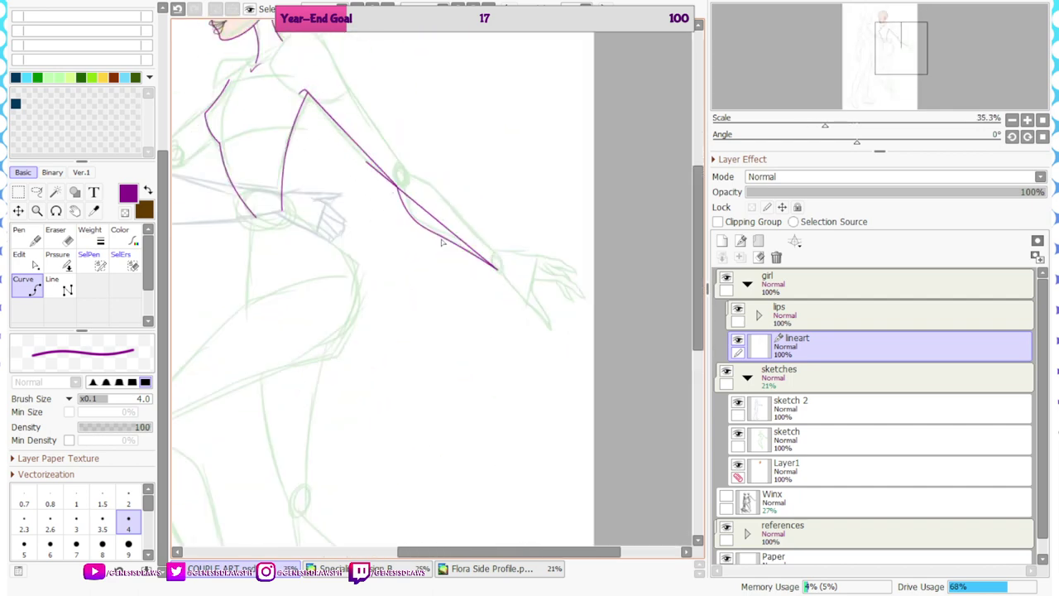
Continue the arm line around the thumb and along a pointed extended finger, ending in a curve inside the palm
scroll(489, 246, "up", 6)
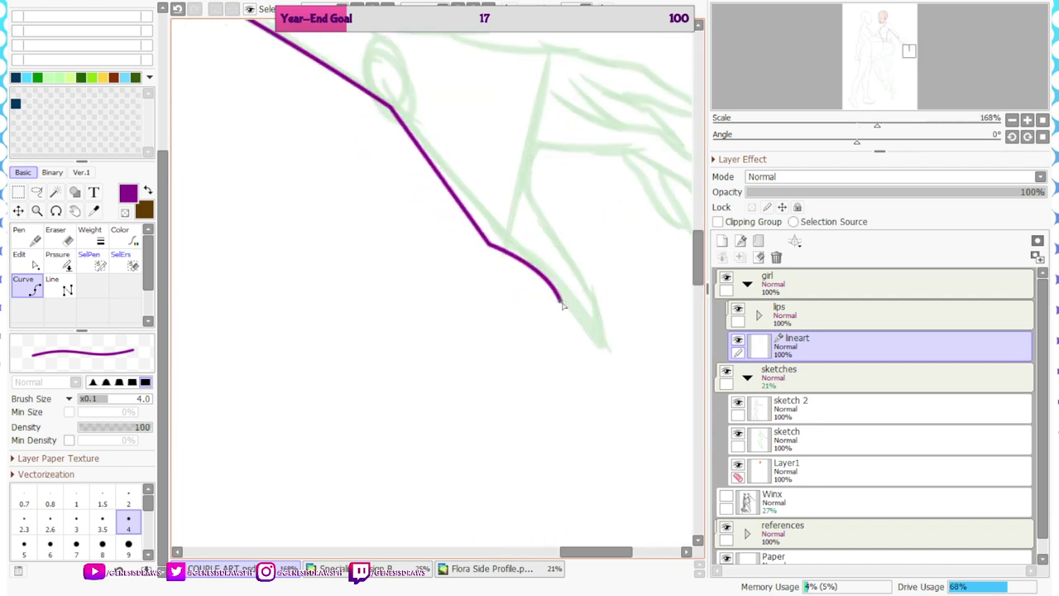
left_click(594, 346)
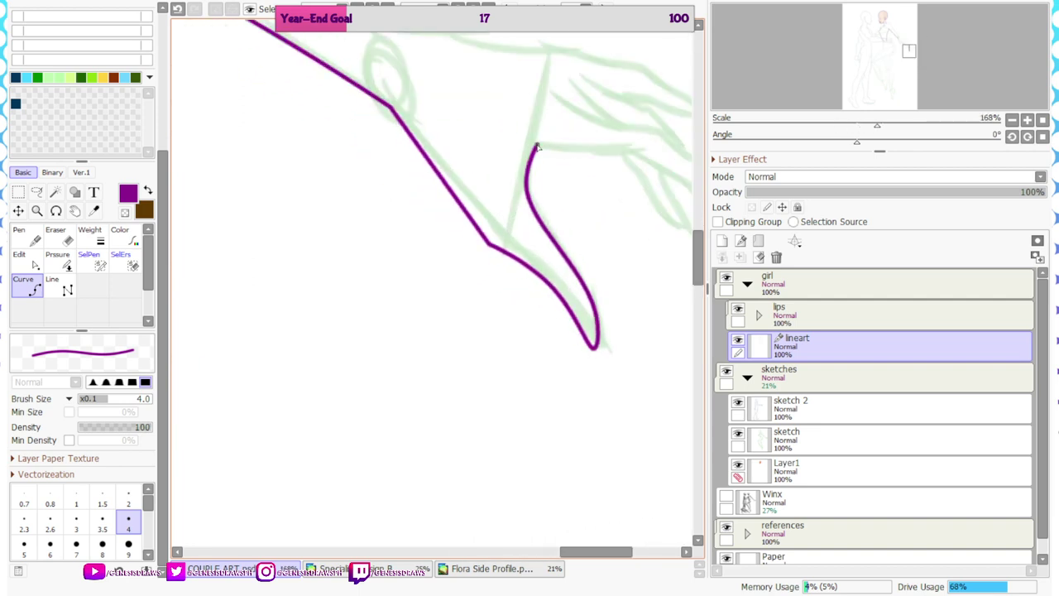
scroll(505, 213, "down", 2)
scroll(501, 232, "up", 3)
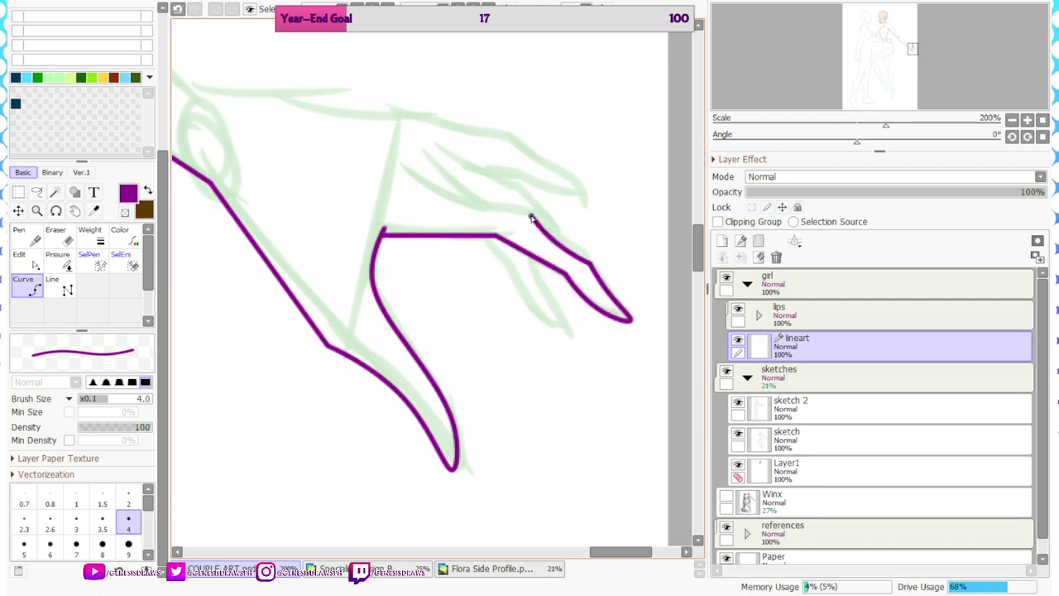
double_click(405, 168)
Taper the palm end of the finger line by reducing its pressure width, and return to the Curve tool
scroll(415, 224, "down", 6)
scroll(413, 199, "up", 6)
left_click(66, 263)
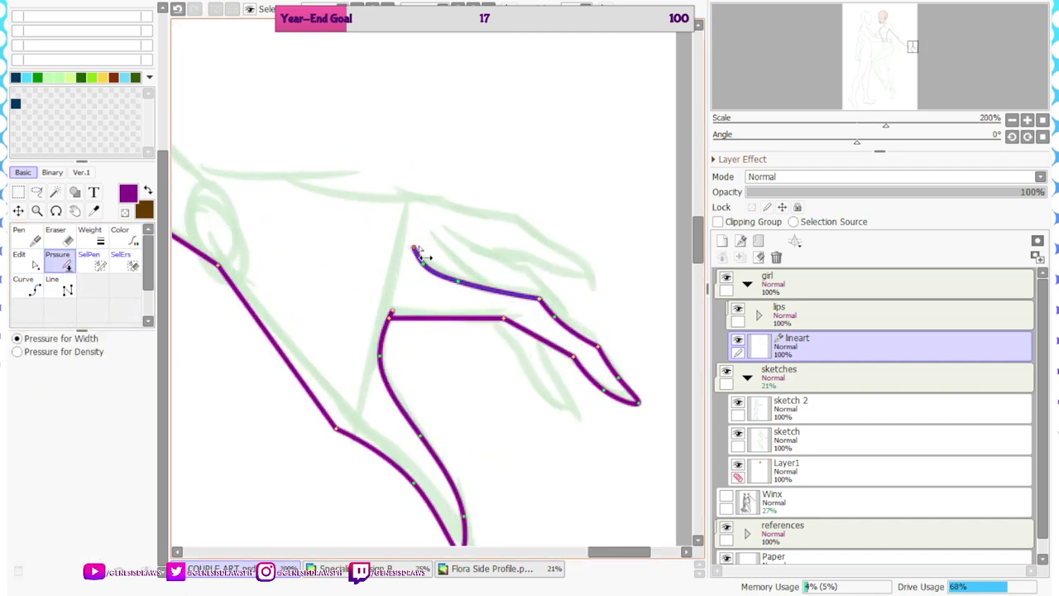
left_click_drag(423, 264, 354, 316)
scroll(369, 322, "up", 2)
scroll(506, 303, "down", 8)
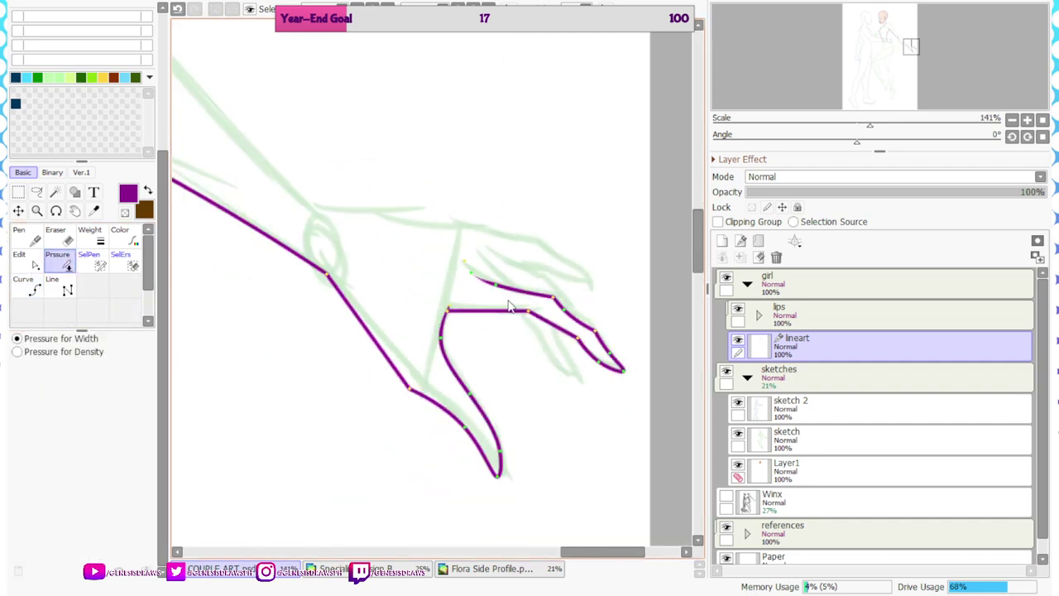
scroll(451, 249, "up", 1)
left_click(34, 292)
scroll(278, 206, "down", 3)
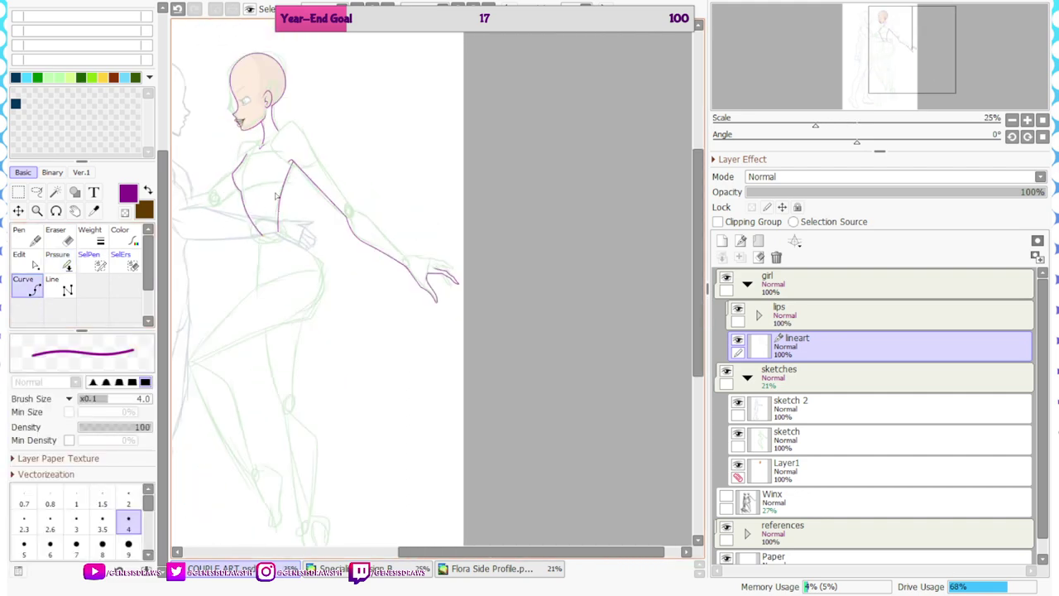
Draw the outer arm line with the Curve tool, from the girl's shoulder past the elbow and wrist to the back of the hand
scroll(280, 133, "up", 7)
scroll(278, 129, "up", 3)
left_click(266, 188)
left_click(356, 86)
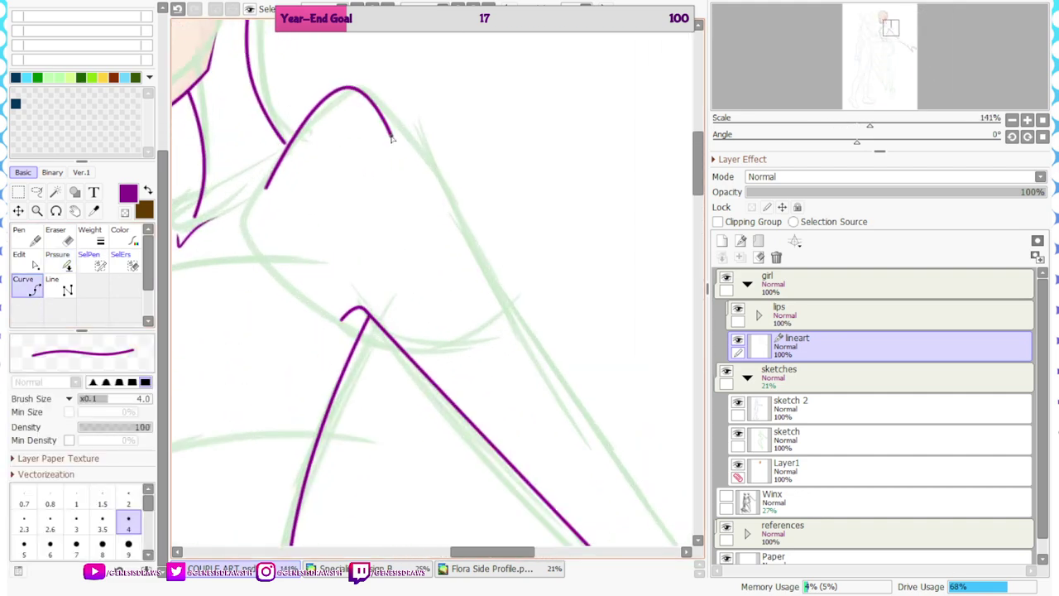
scroll(360, 106, "down", 5)
scroll(468, 285, "up", 3)
left_click(515, 300)
scroll(555, 331, "down", 4)
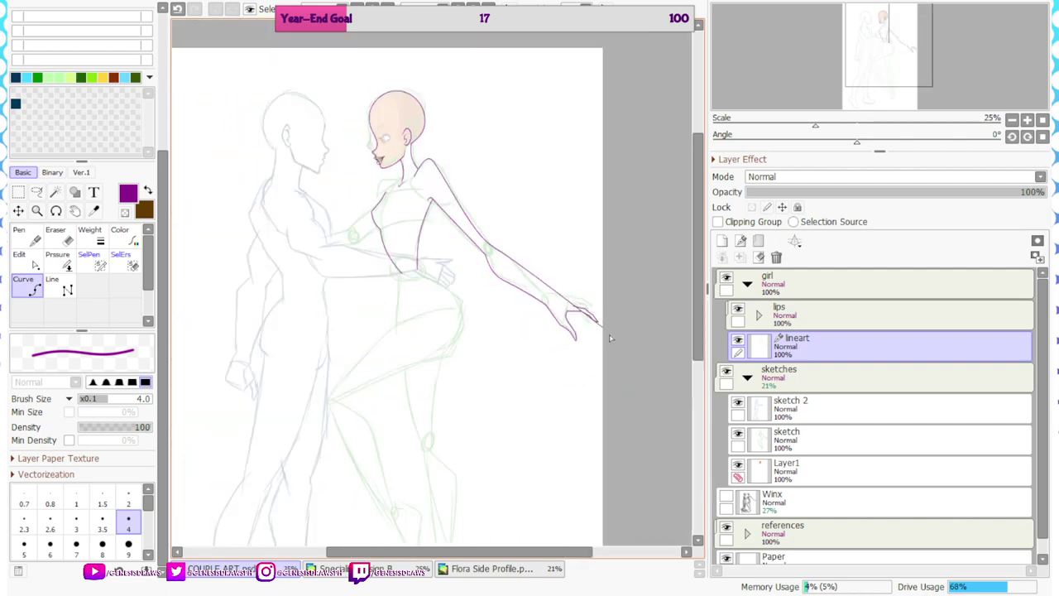
scroll(497, 273, "up", 6)
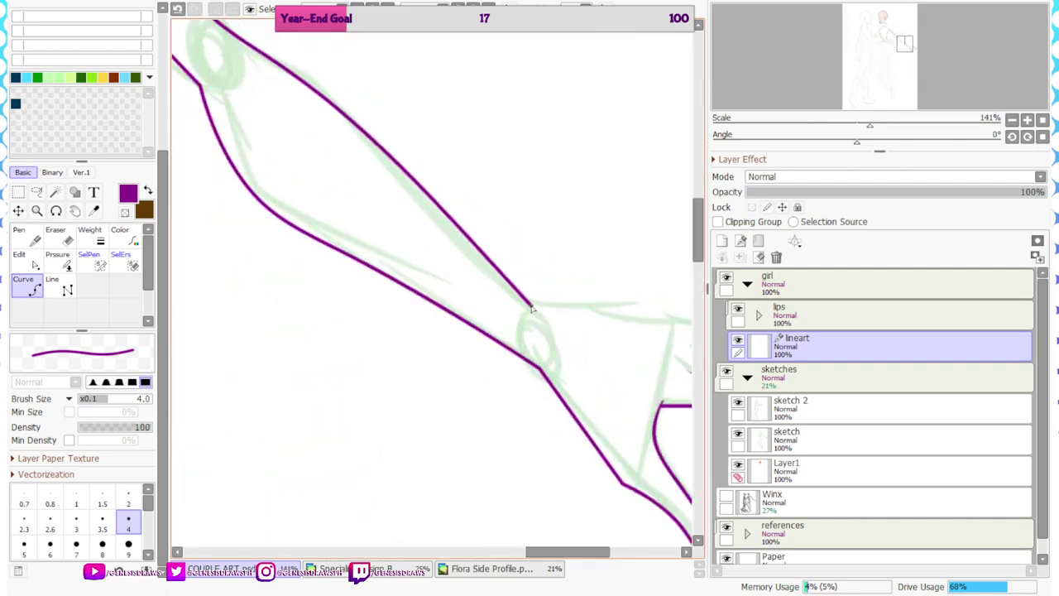
scroll(423, 308, "up", 2)
double_click(422, 304)
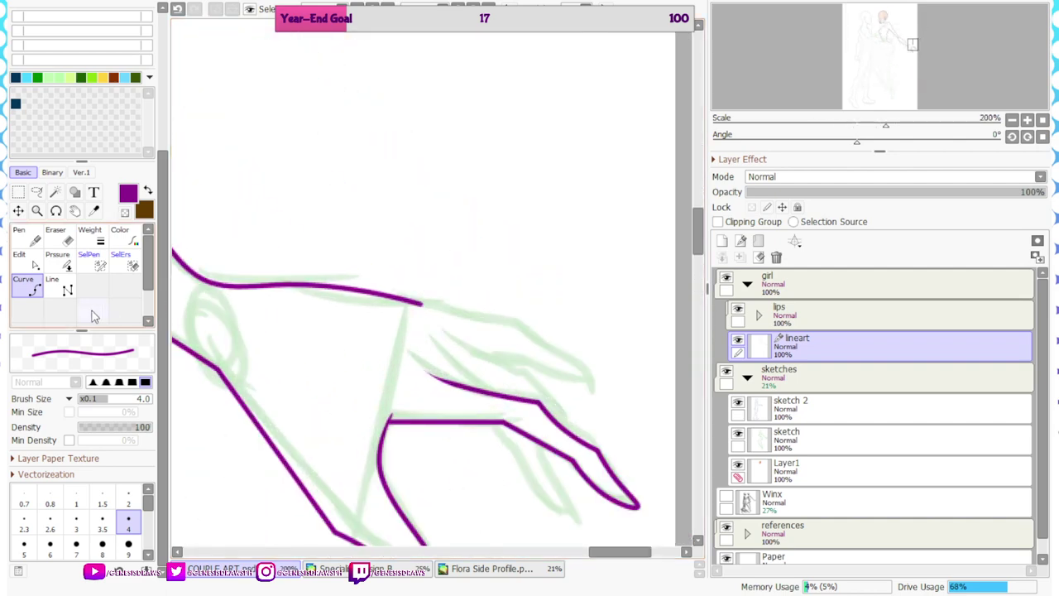
Reshape the back-of-hand line by moving its control points just past the wrist and at the knuckle end
left_click(33, 262)
left_click_drag(284, 285, 315, 290)
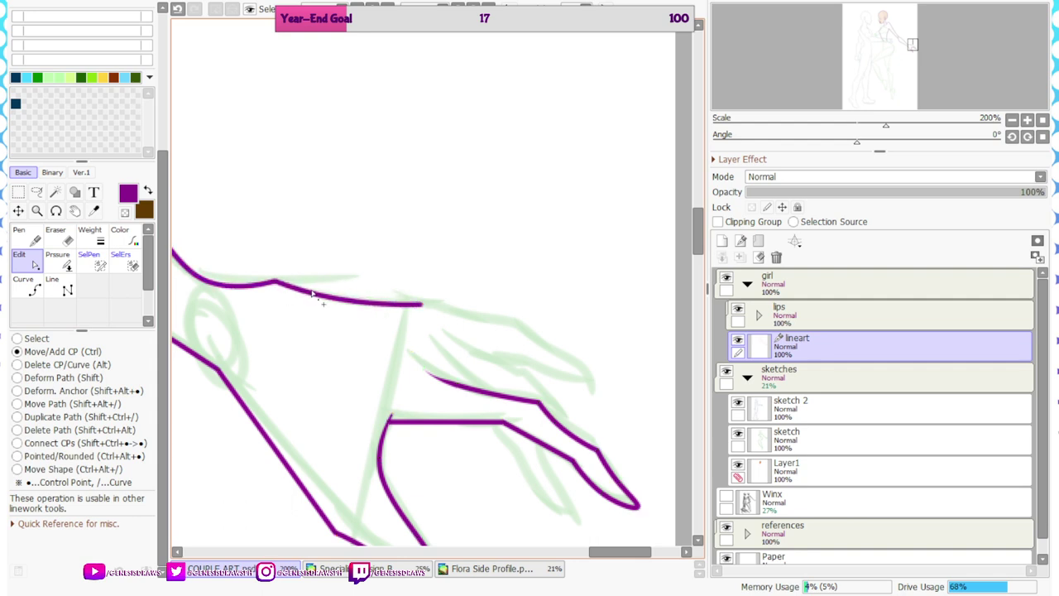
left_click_drag(423, 304, 431, 302)
left_click_drag(292, 297, 328, 304)
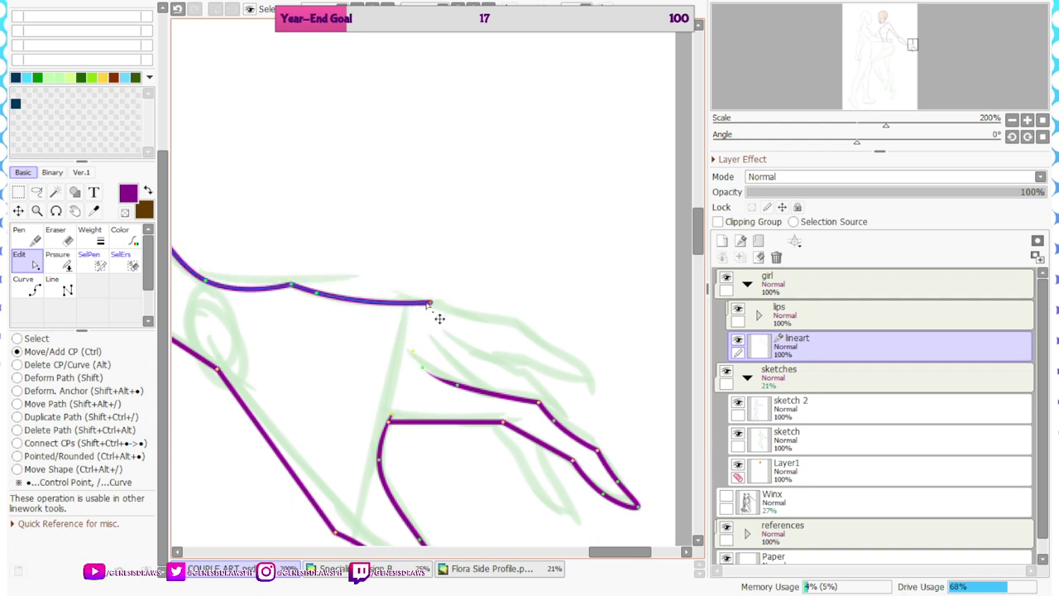
Adjust the control point on the underside of the wrist to clean up the join between forearm and thumb-side lines
scroll(450, 325, "down", 1)
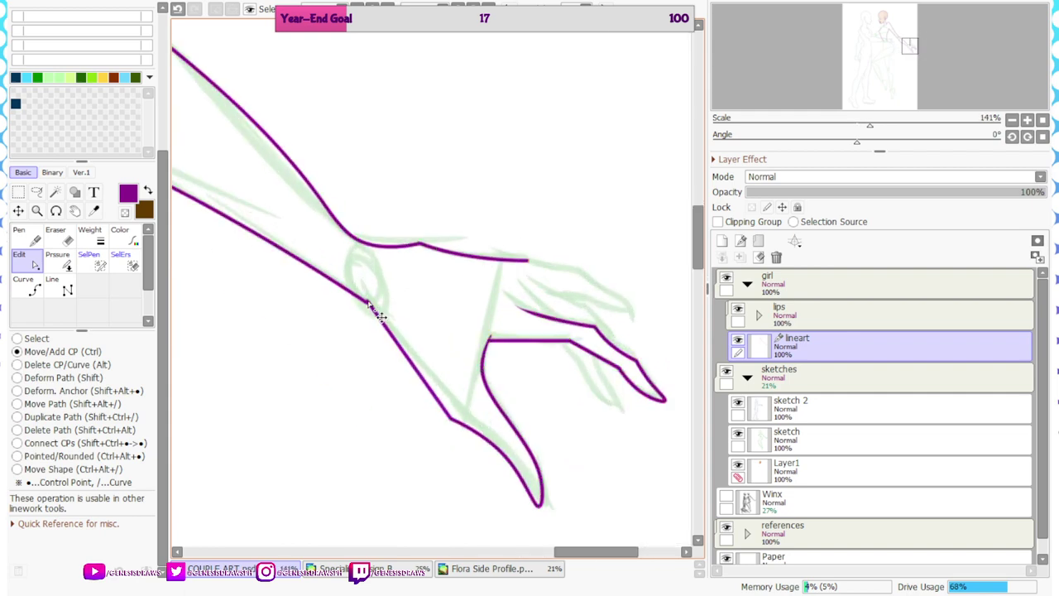
scroll(410, 357, "up", 3)
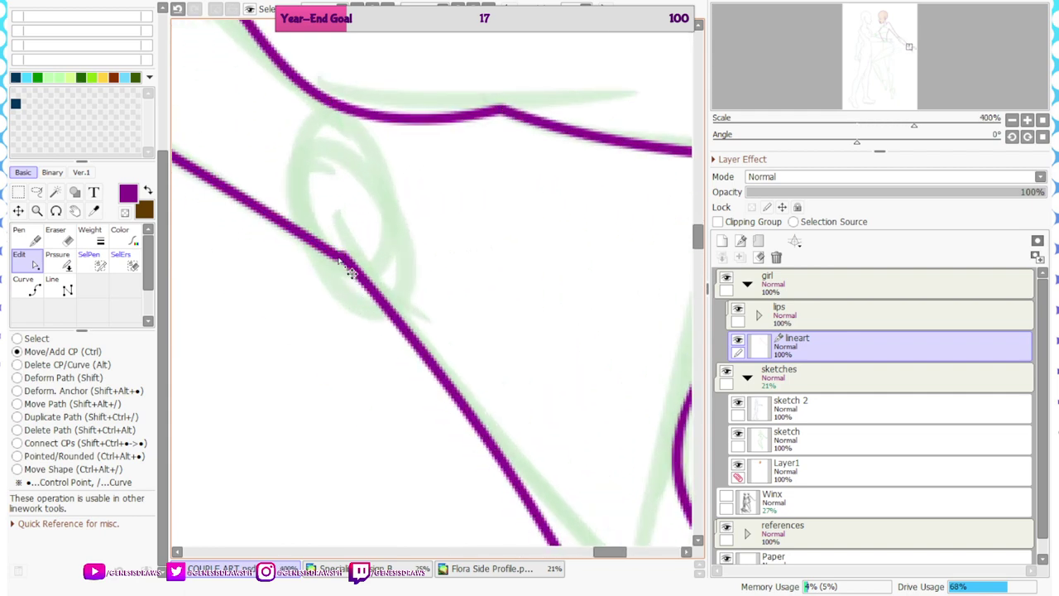
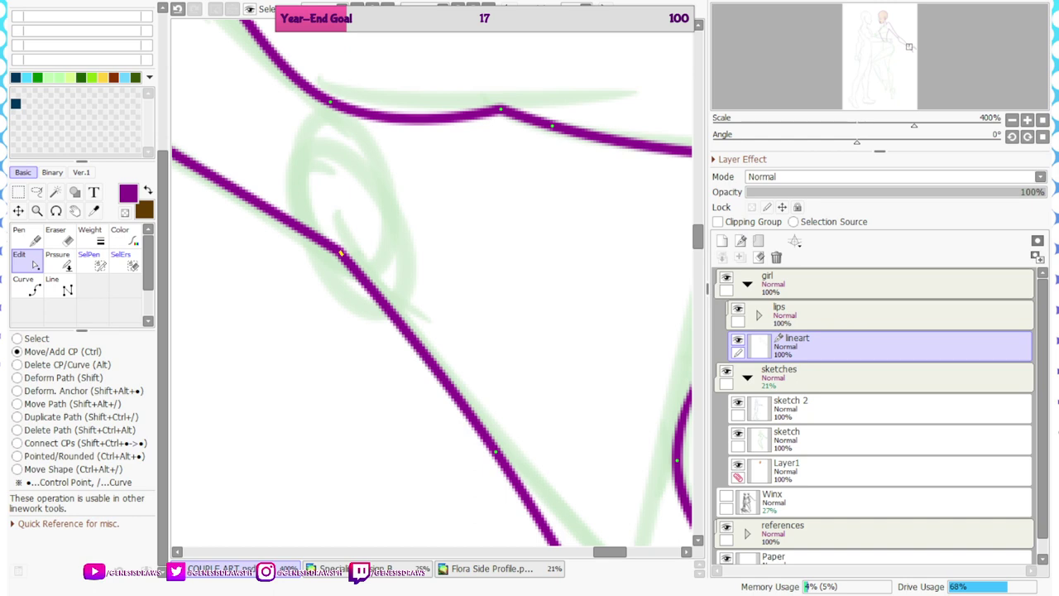
scroll(432, 284, "down", 5)
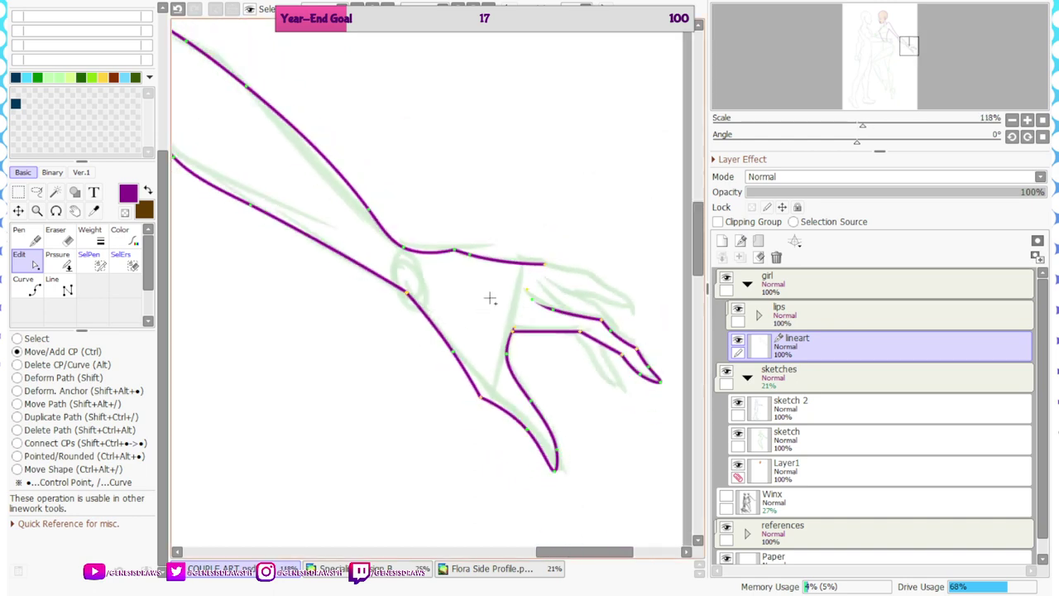
scroll(398, 235, "up", 3)
scroll(383, 182, "down", 3)
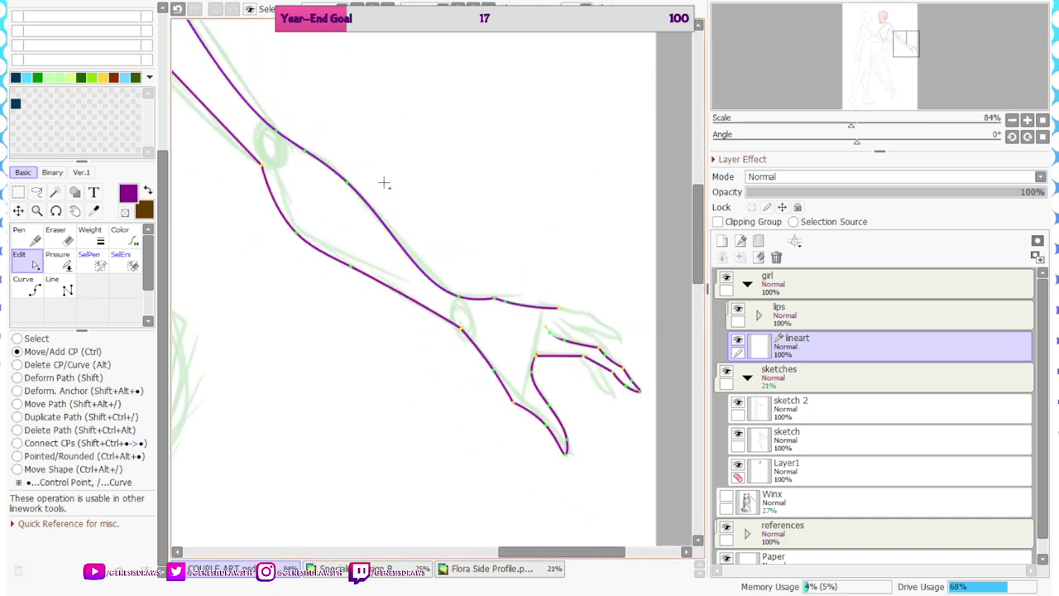
Move the control point at the outer elbow to sharpen the bend between upper arm and forearm
scroll(273, 139, "up", 3)
left_click(259, 123)
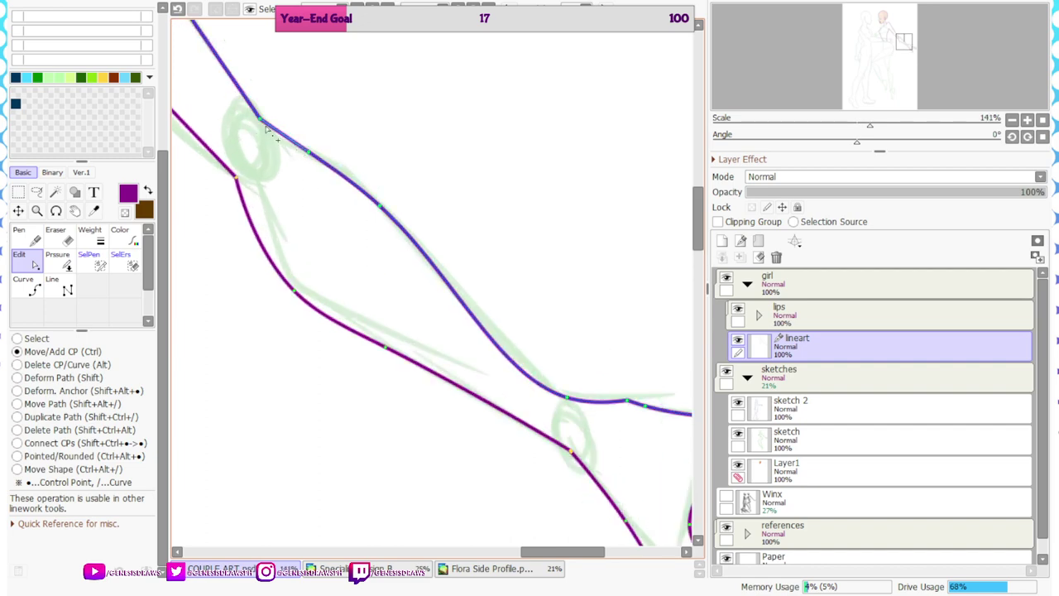
left_click_drag(264, 124, 268, 134)
scroll(381, 279, "down", 6)
scroll(274, 109, "up", 3)
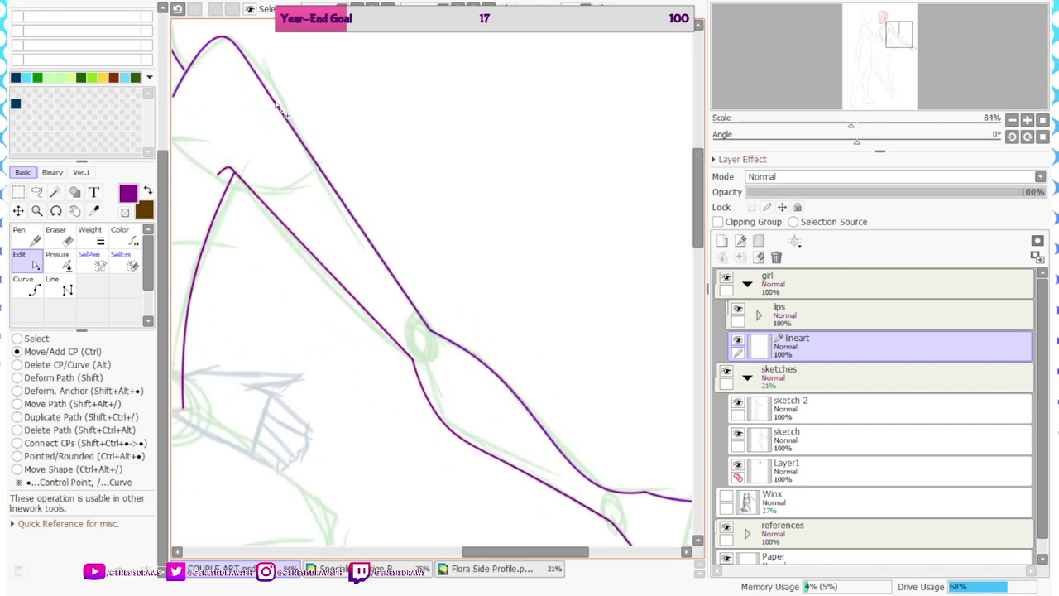
Move the control point on the upper forearm outward to follow the sketched bulge below the elbow
scroll(449, 336, "up", 3)
scroll(468, 386, "down", 2)
scroll(495, 404, "up", 2)
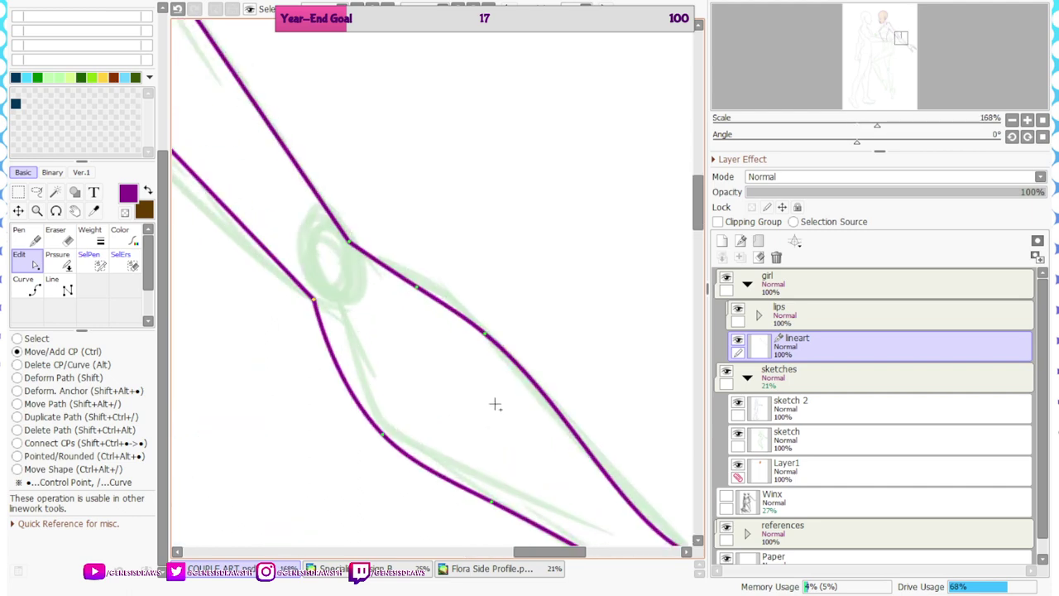
mouse_move(486, 338)
left_mouse_down()
mouse_move(475, 333)
mouse_move(492, 316)
left_mouse_up()
scroll(457, 267, "down", 3)
scroll(492, 316, "down", 3)
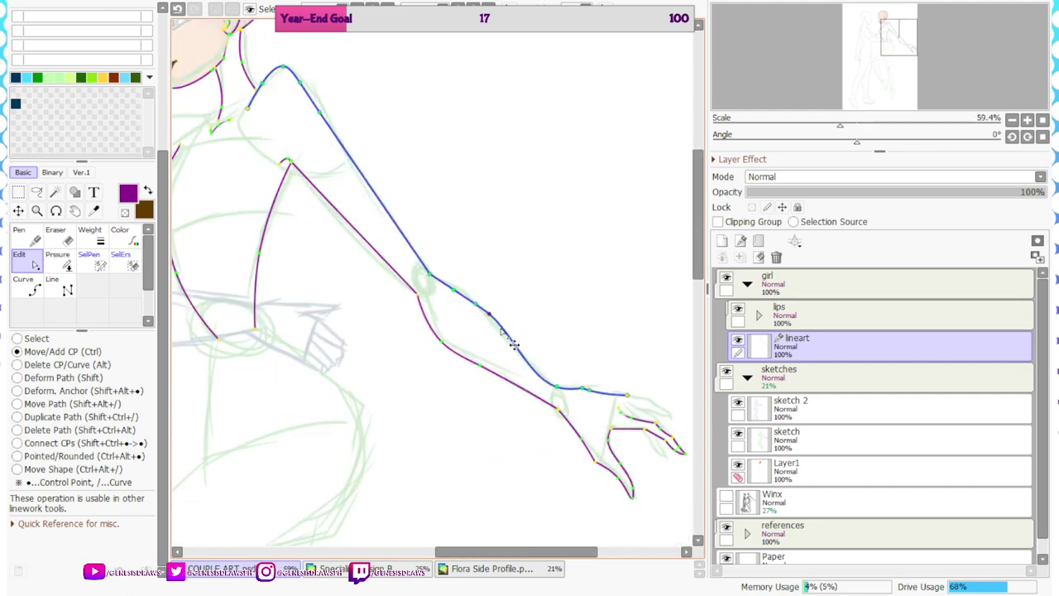
Add a control point to the outer line near the wrist and connect the two separate line ends on the wrist's underside
scroll(514, 344, "up", 3)
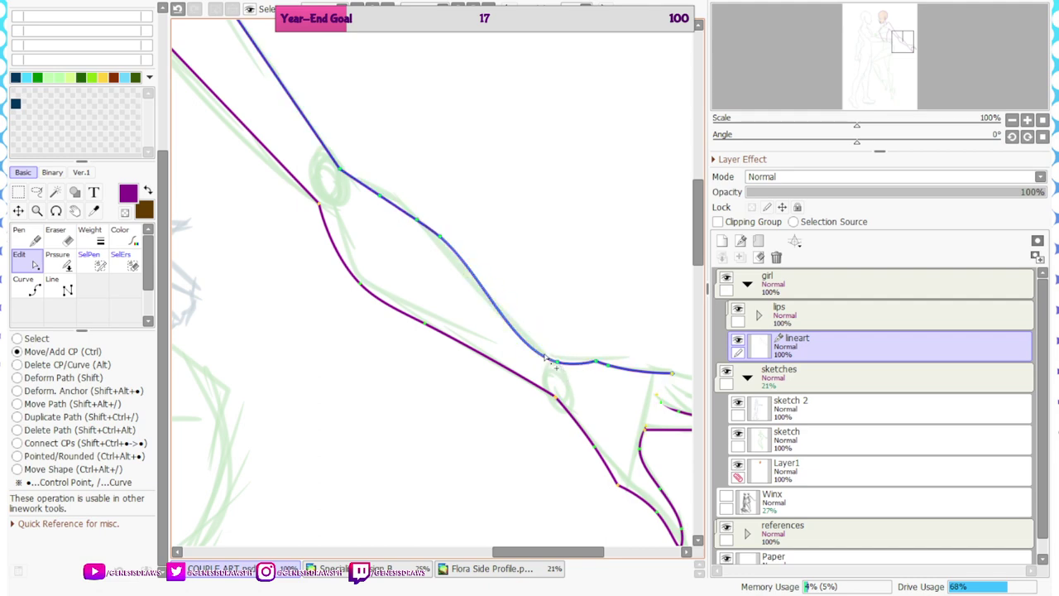
left_click_drag(544, 356, 540, 384)
scroll(560, 411, "up", 4)
scroll(566, 407, "up", 2)
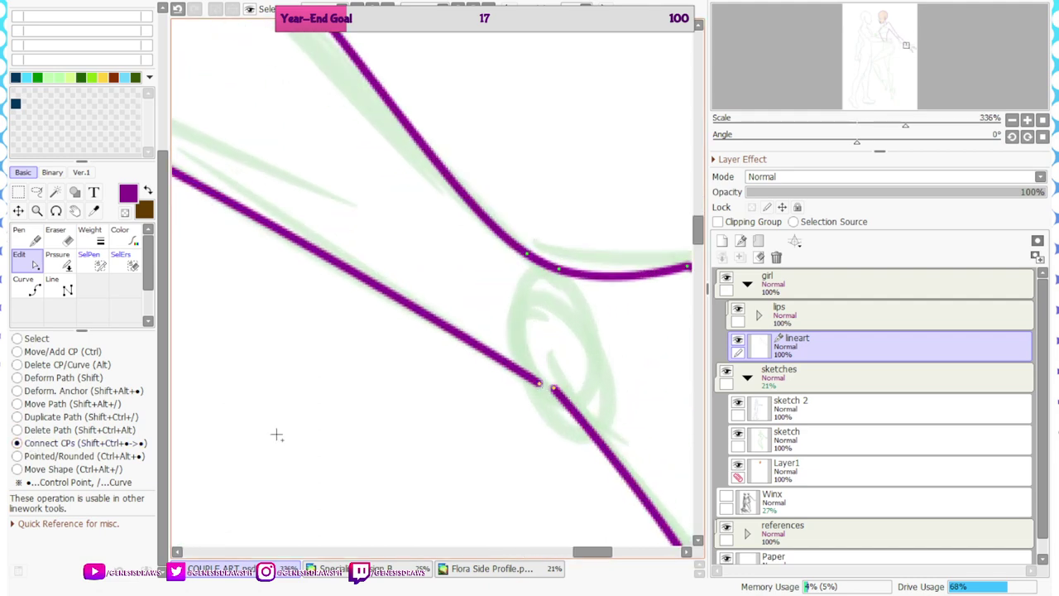
left_click_drag(558, 389, 541, 385)
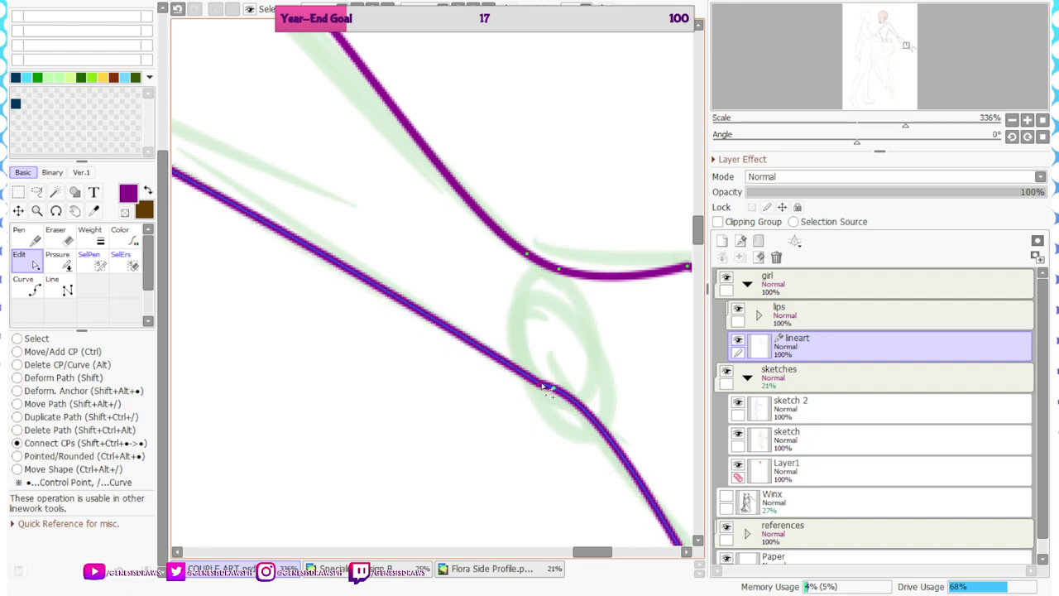
Merge the control points at the outer wrist into a corner and pull the outer forearm line slightly inward
scroll(543, 393, "down", 10)
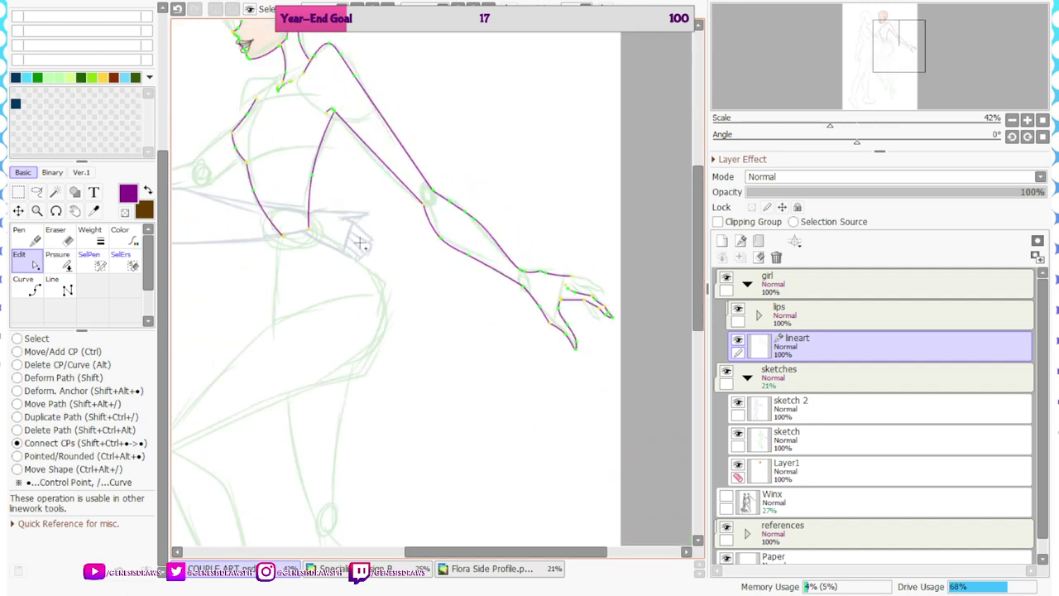
scroll(622, 303, "up", 4)
mouse_move(445, 249)
left_mouse_down()
mouse_move(460, 263)
mouse_move(454, 250)
left_mouse_up()
left_click(33, 352)
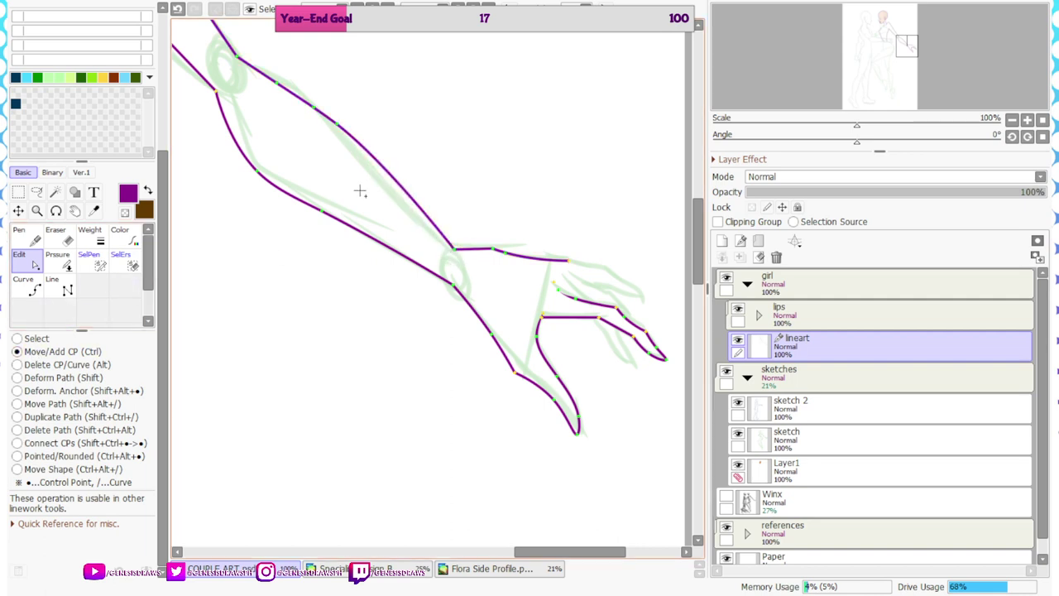
left_click_drag(409, 195, 401, 195)
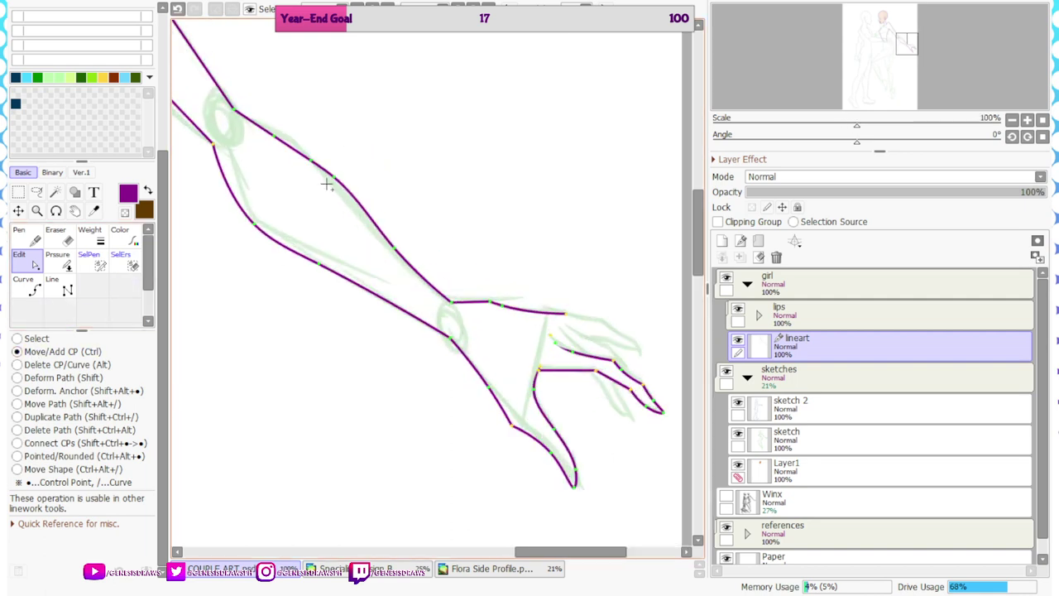
Draw the topmost finger with the Curve tool, from the knuckle around the fingertip and back along its underside
scroll(459, 238, "down", 1)
scroll(459, 239, "up", 3)
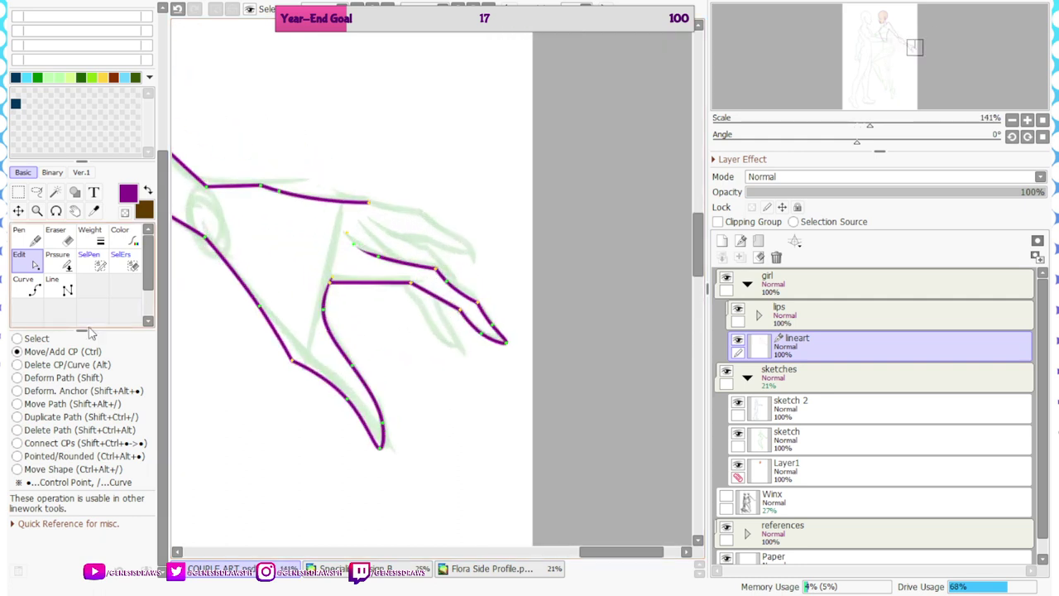
left_click(23, 285)
scroll(438, 177, "up", 5)
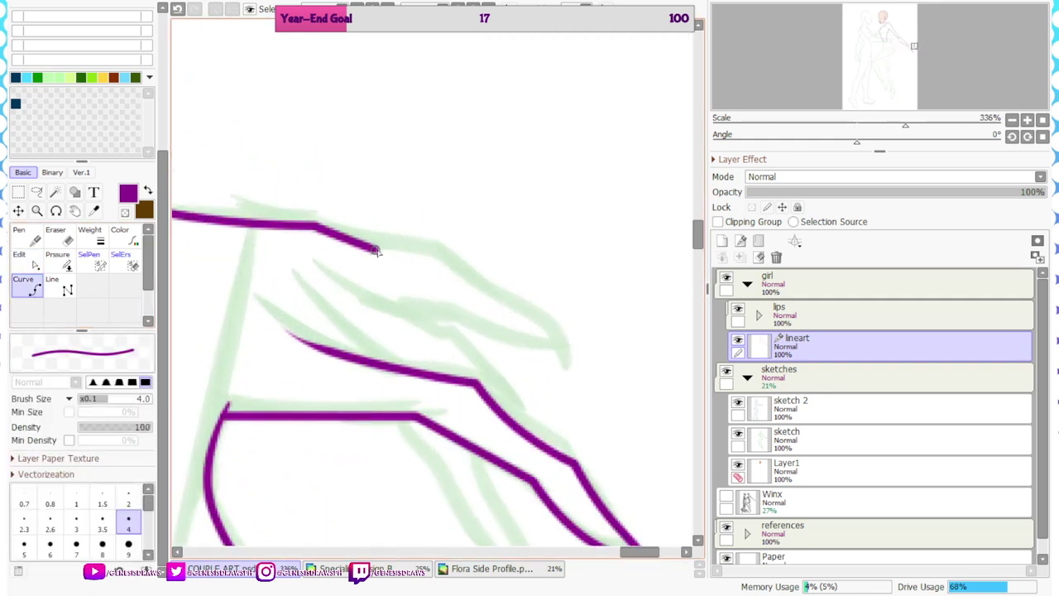
mouse_move(543, 331)
left_mouse_down()
mouse_move(588, 350)
mouse_move(545, 357)
mouse_move(462, 333)
mouse_move(439, 314)
left_mouse_up()
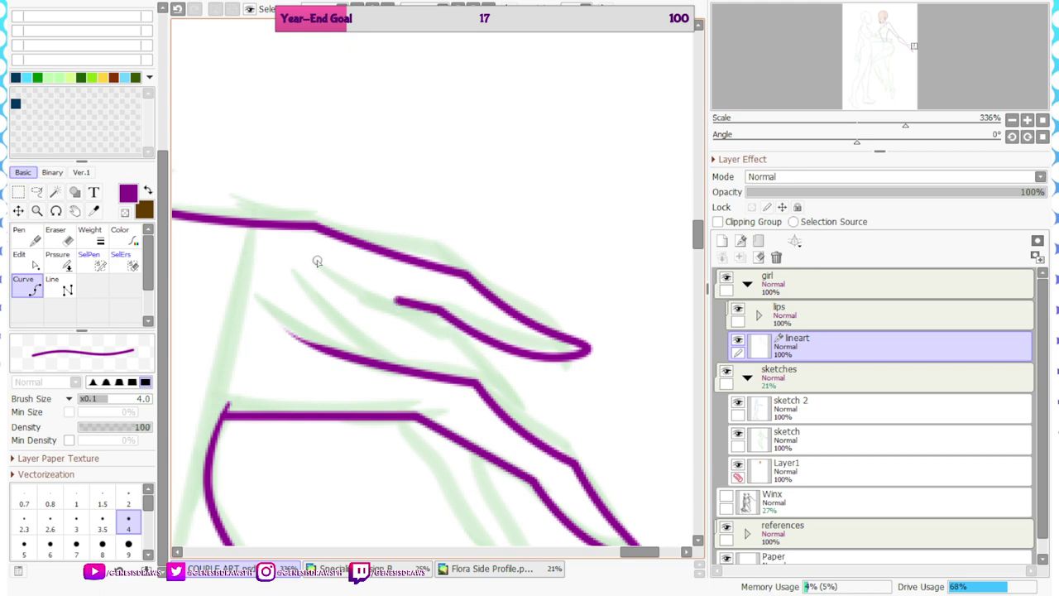
Draw the partly hidden middle finger's edge and the short knuckle line between the fingers
left_click(390, 301)
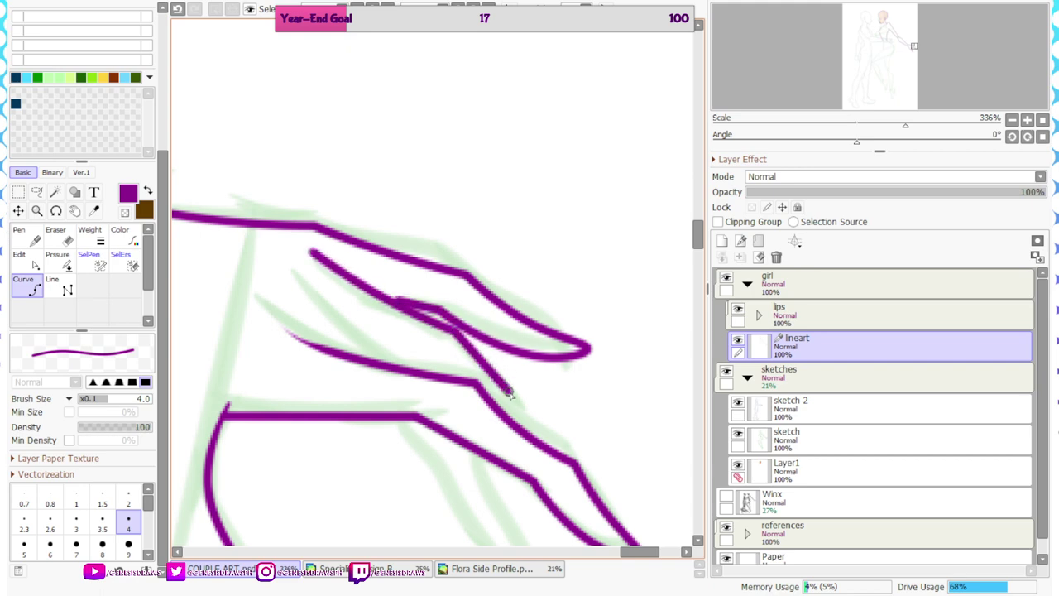
double_click(532, 437)
scroll(382, 208, "down", 3)
scroll(369, 294, "up", 5)
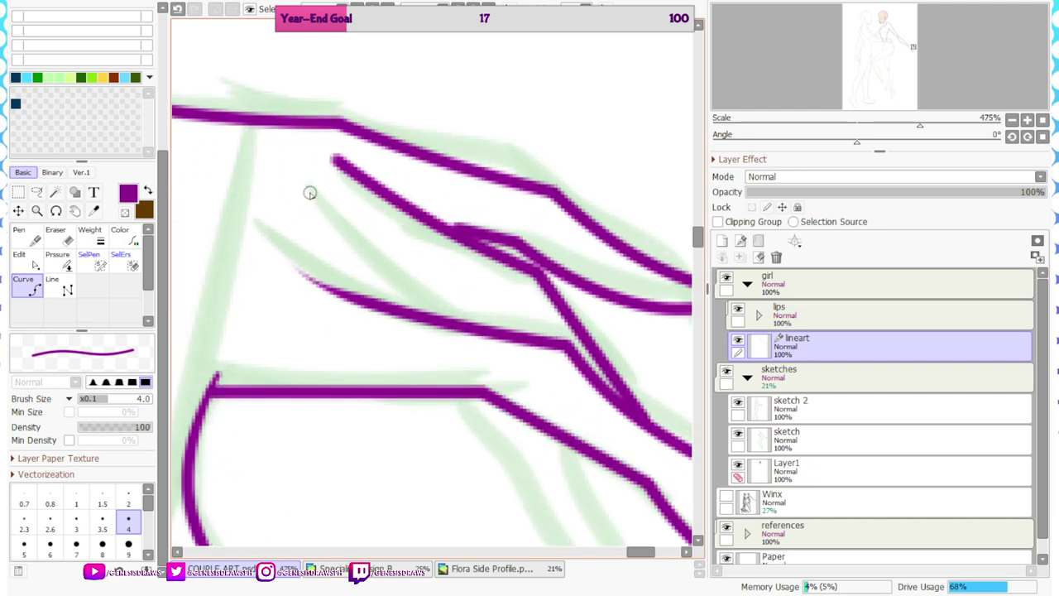
left_click(310, 193)
double_click(464, 323)
Draw the lowest finger as a curve from beneath the palm line around its tip and back up to the neighbouring finger
scroll(464, 324, "down", 5)
scroll(504, 397, "up", 4)
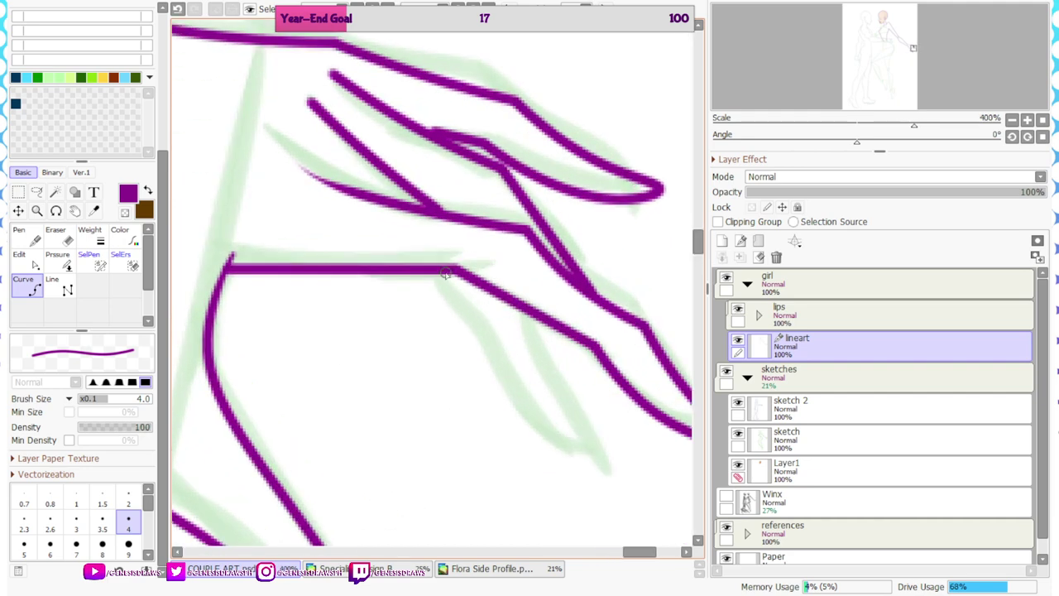
left_click(607, 472)
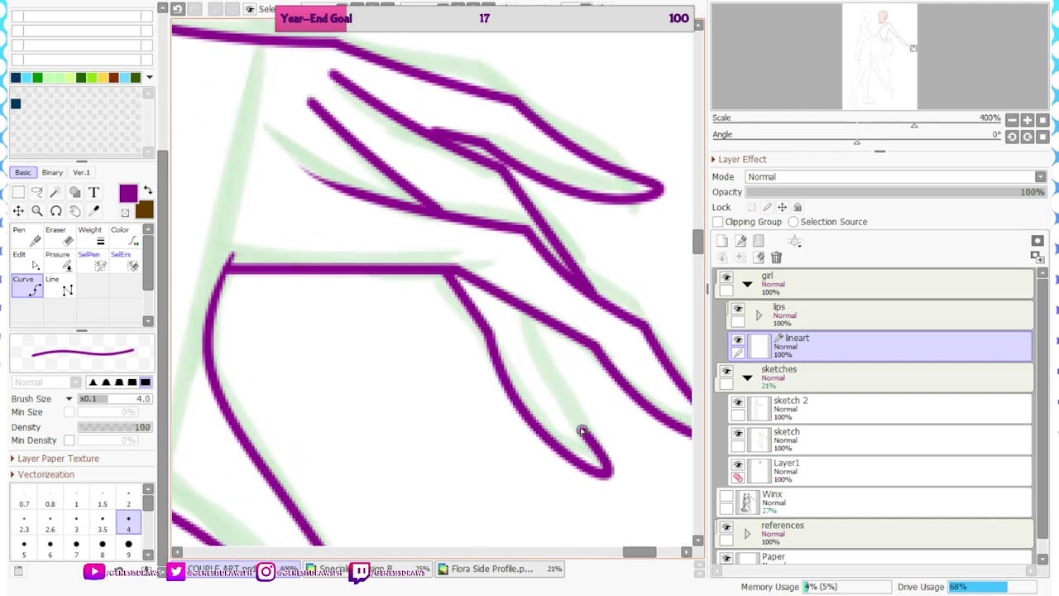
double_click(546, 324)
scroll(472, 315, "down", 5)
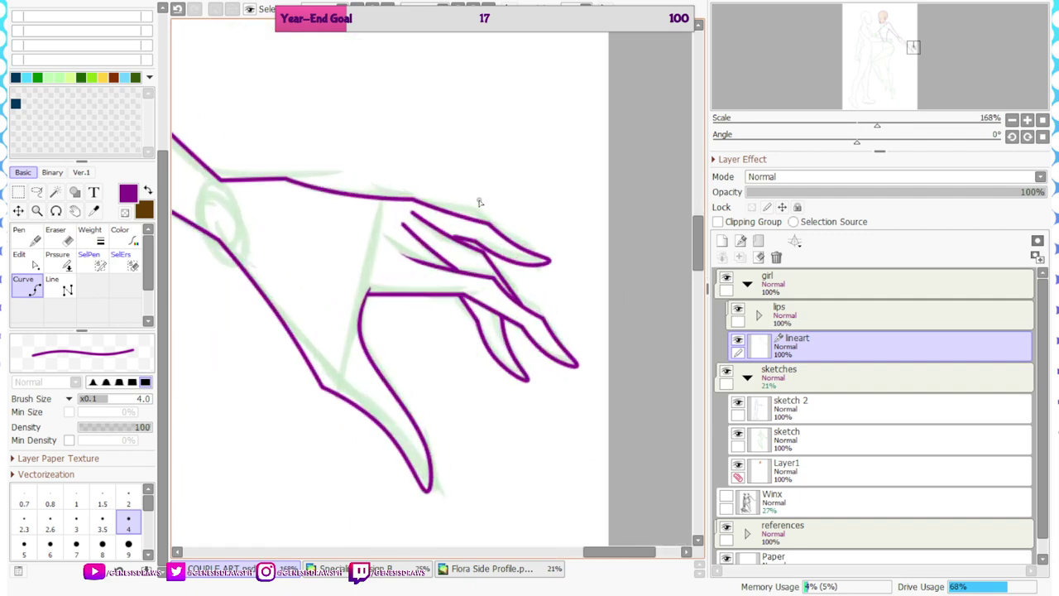
Taper the starting ends of the new finger lines using pressure for width
left_click(68, 263)
scroll(471, 265, "down", 3)
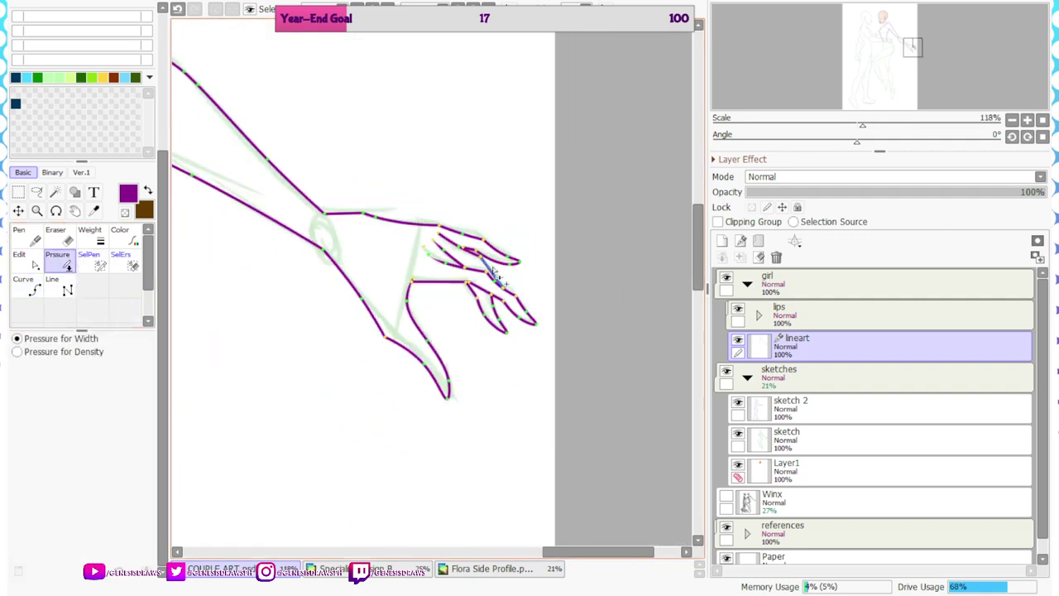
scroll(473, 276, "up", 2)
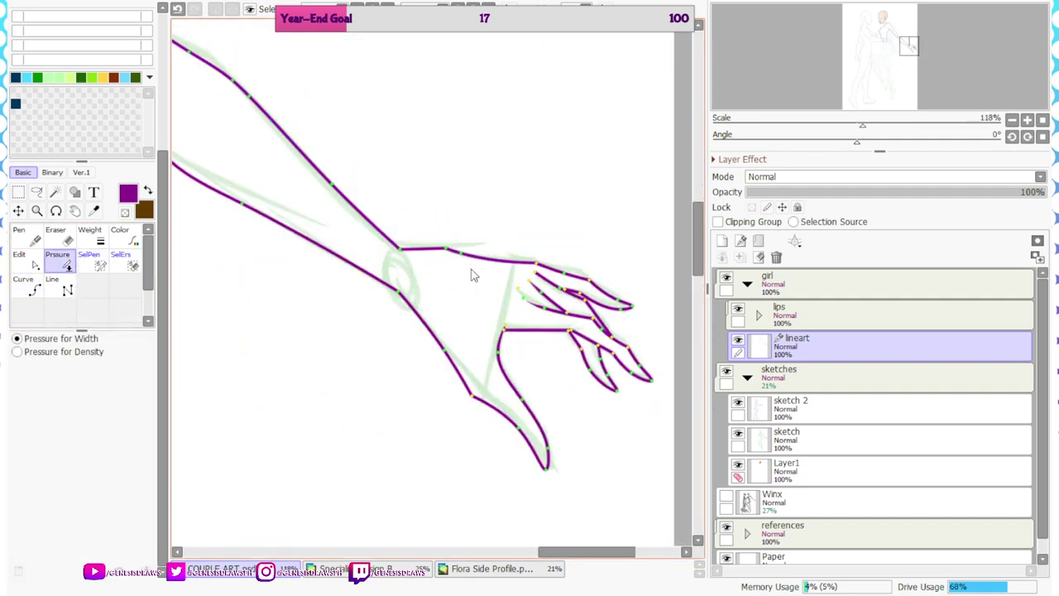
Reshape the back-of-hand line into one smooth, lower curve between the wrist corner and the knuckle
left_click(35, 264)
scroll(444, 244, "up", 3)
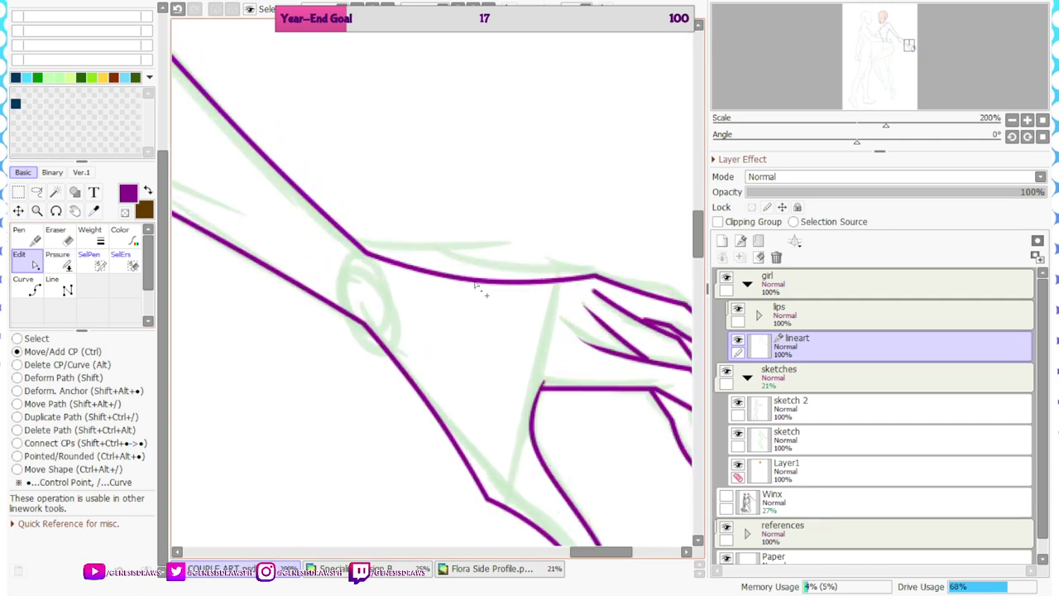
scroll(476, 286, "down", 4)
scroll(420, 261, "up", 4)
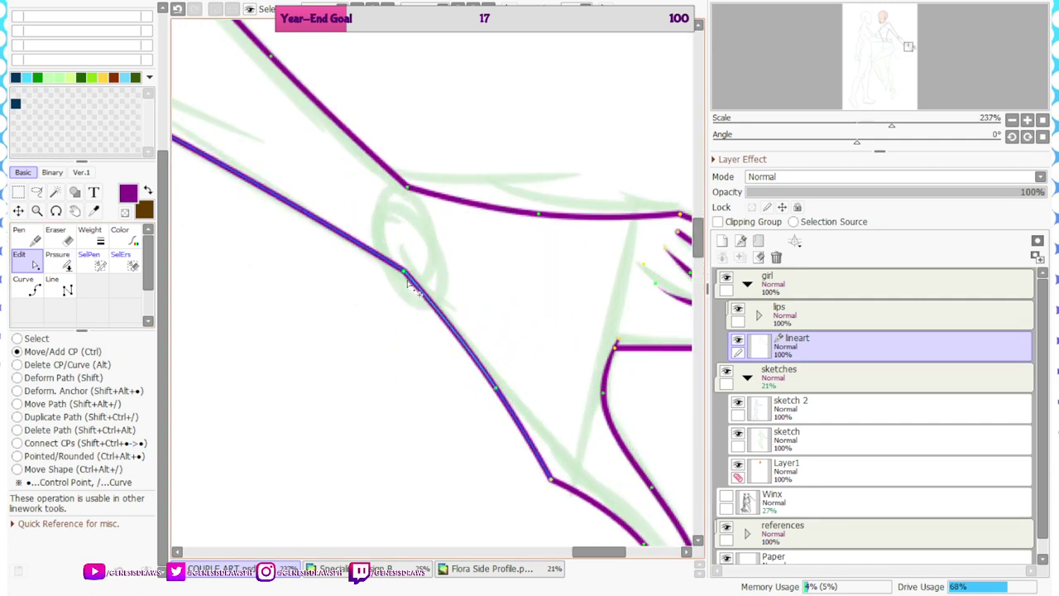
Move the control points along the thumb's inner edge slightly outward to match the sketch
scroll(508, 385, "down", 3)
scroll(551, 382, "up", 4)
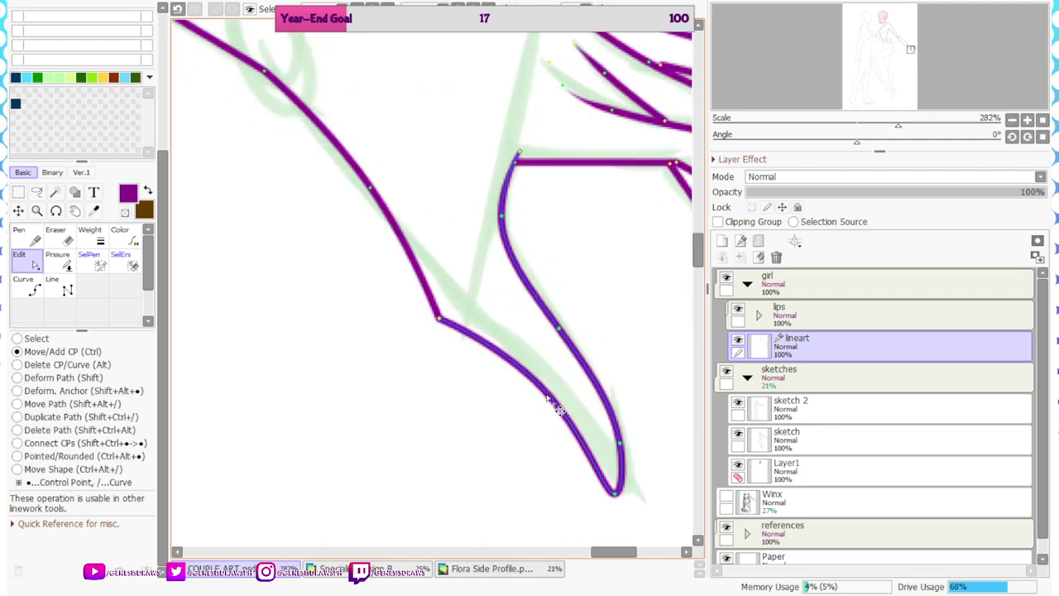
left_click_drag(559, 329, 565, 325)
left_click_drag(620, 443, 624, 444)
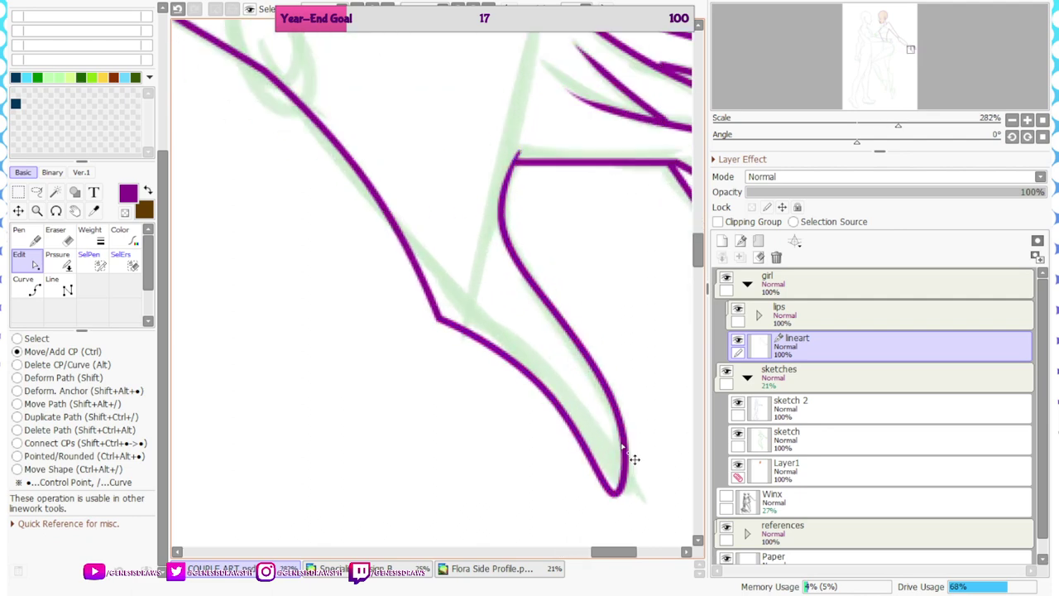
scroll(490, 383, "down", 6)
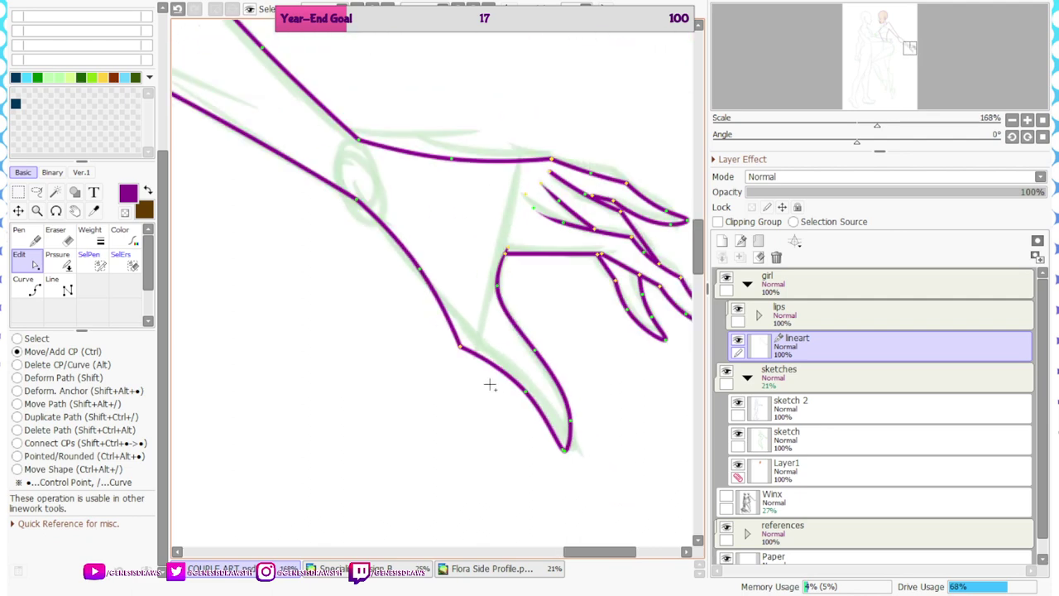
scroll(476, 277, "up", 1)
key("ctrl+t")
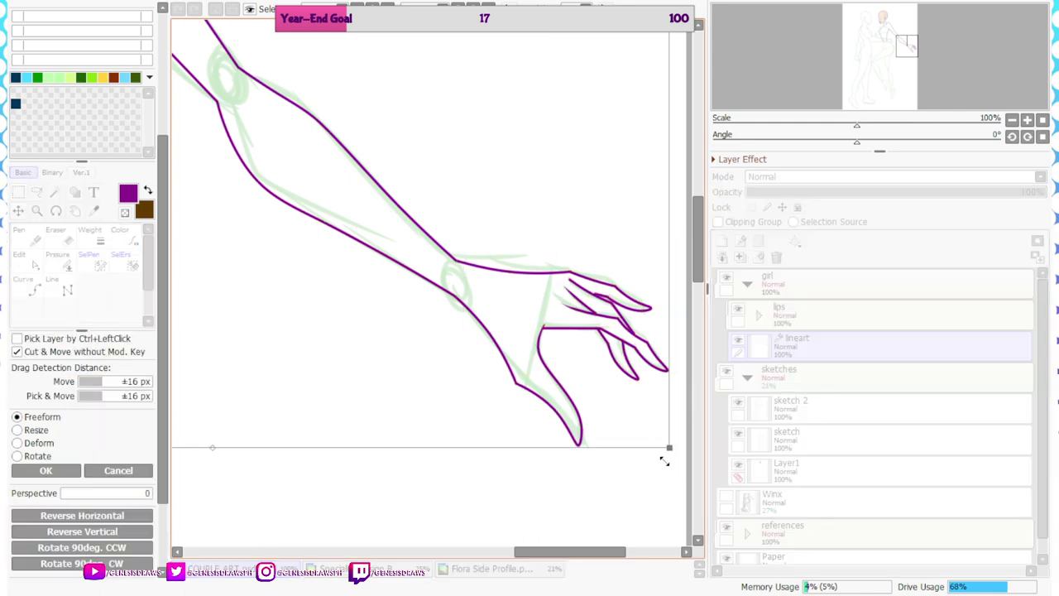
scroll(523, 398, "down", 5)
left_click(119, 470)
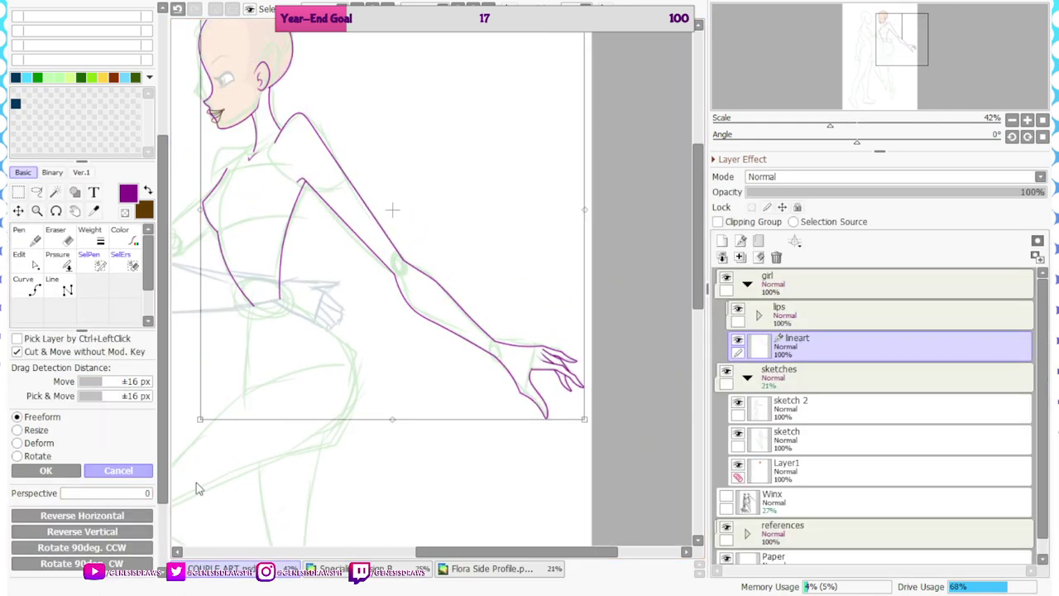
scroll(512, 346, "up", 1)
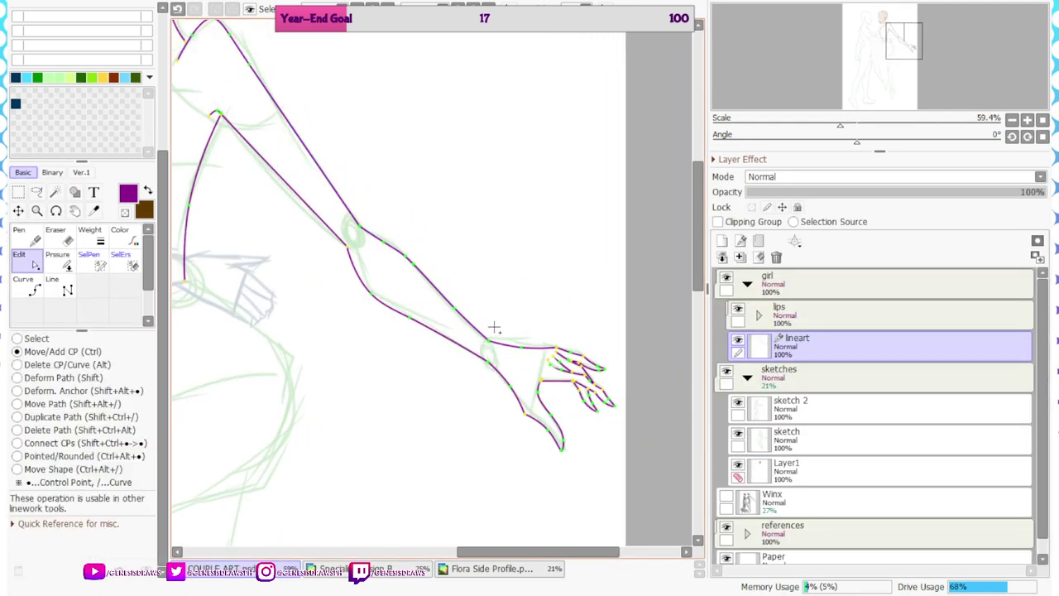
key("ctrl+t")
scroll(612, 455, "down", 3)
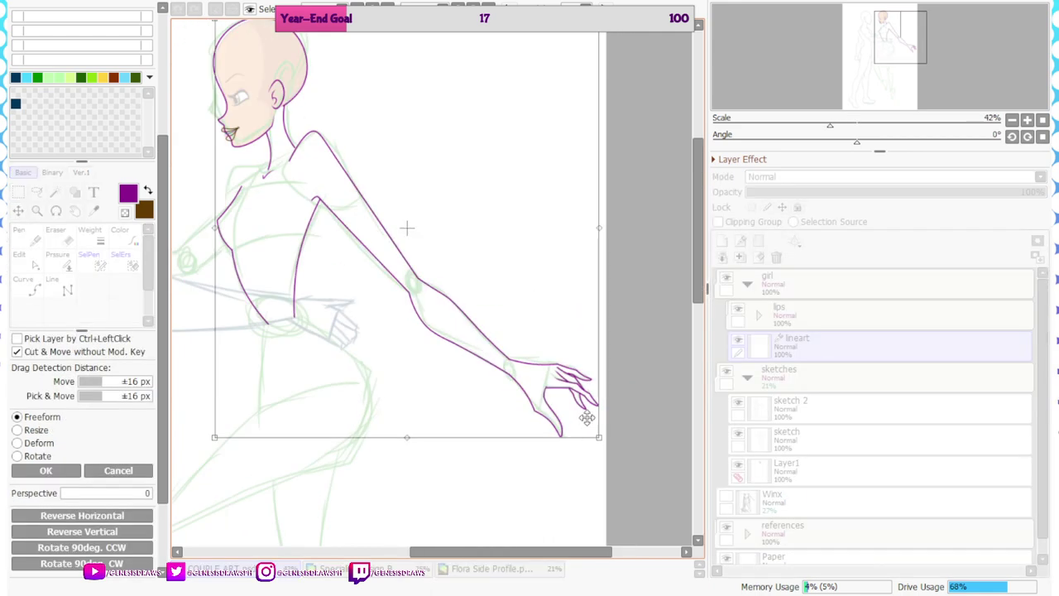
left_click_drag(484, 319, 490, 343)
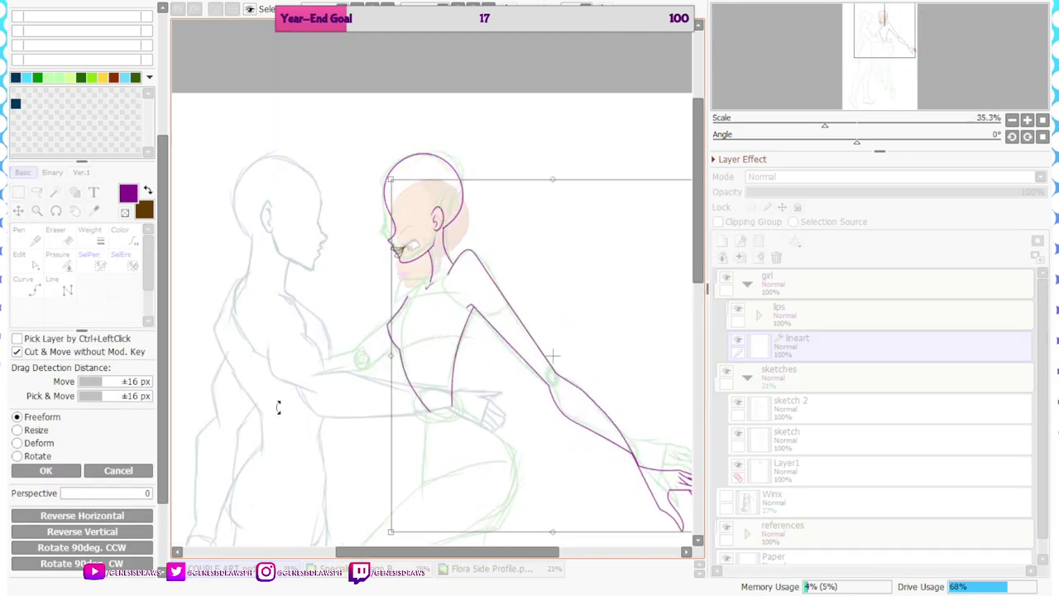
left_click(120, 472)
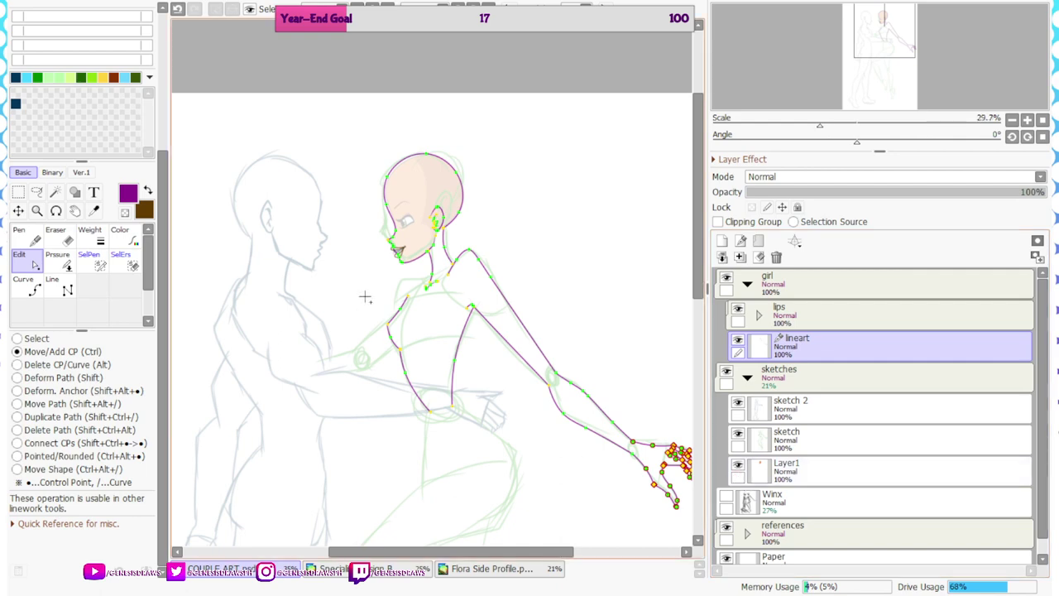
Scale the selected hand lines down slightly and reposition the hand against the end of the forearm
scroll(606, 458, "up", 2)
key("ctrl+t")
scroll(509, 211, "up", 2)
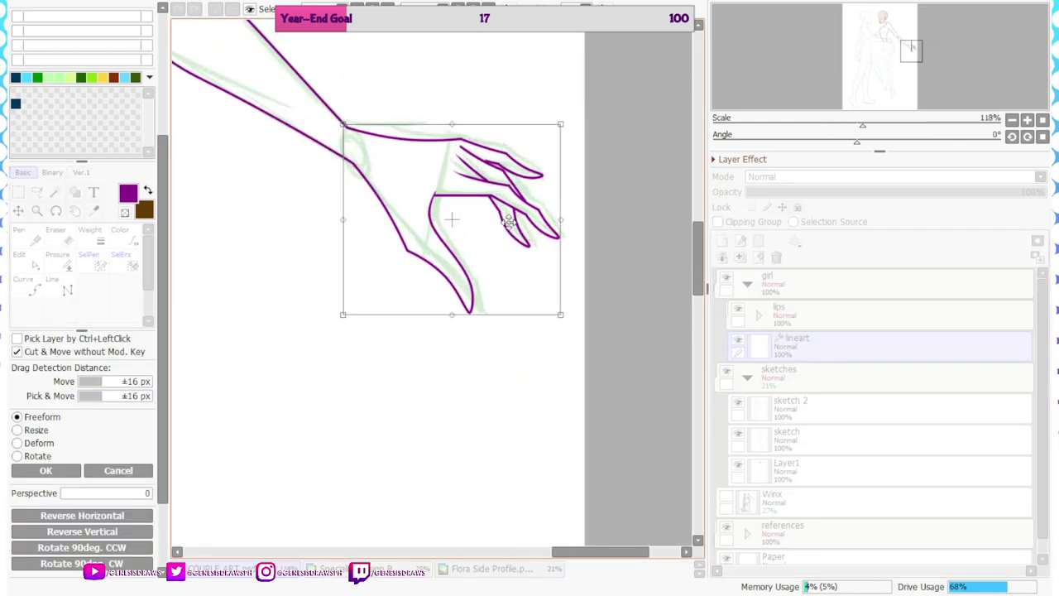
left_click_drag(584, 338, 534, 289)
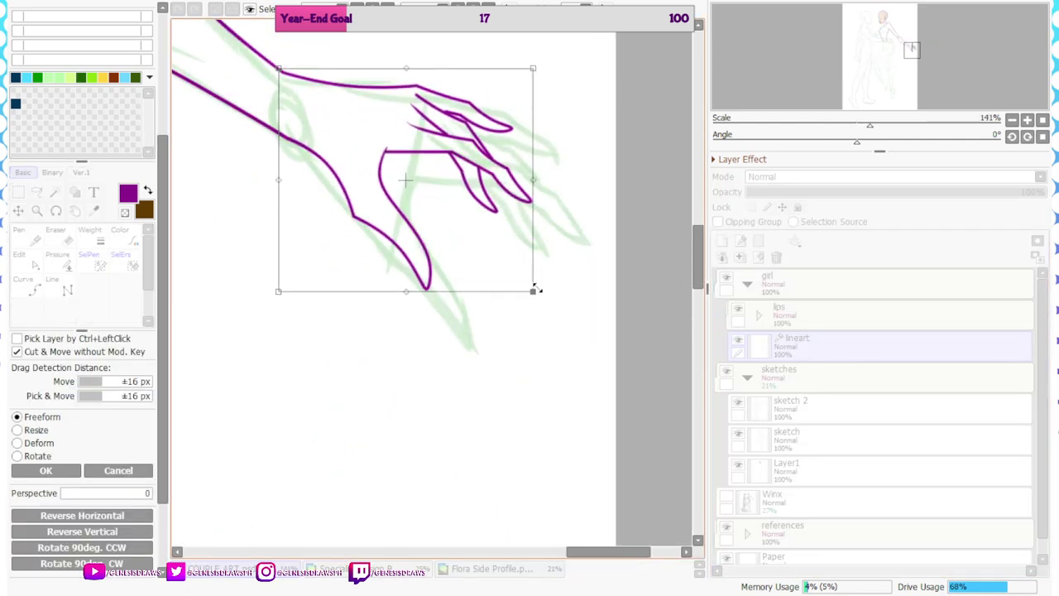
left_click_drag(443, 174, 451, 194)
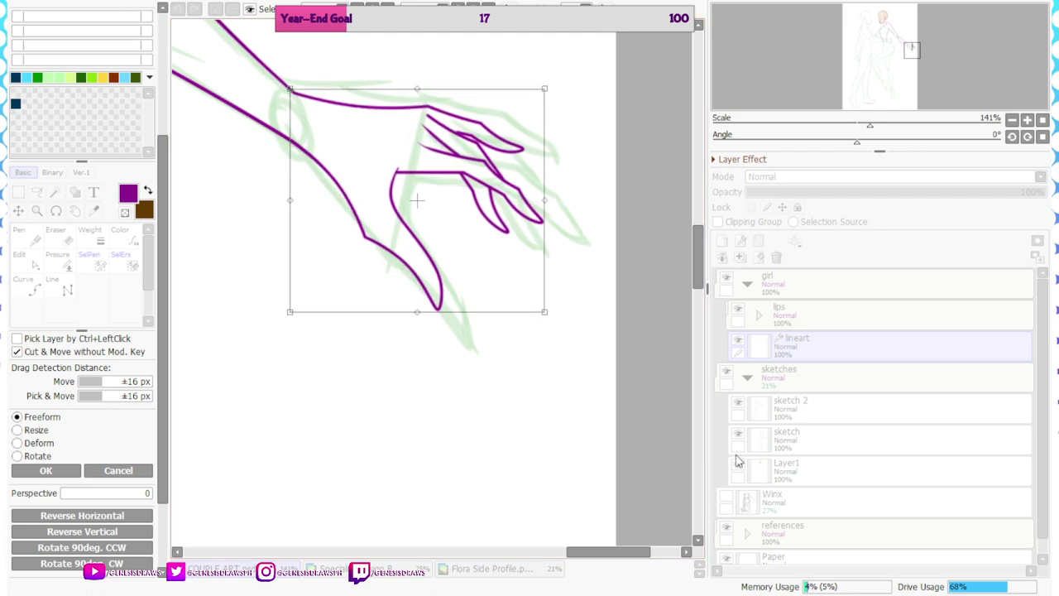
scroll(520, 355, "down", 3)
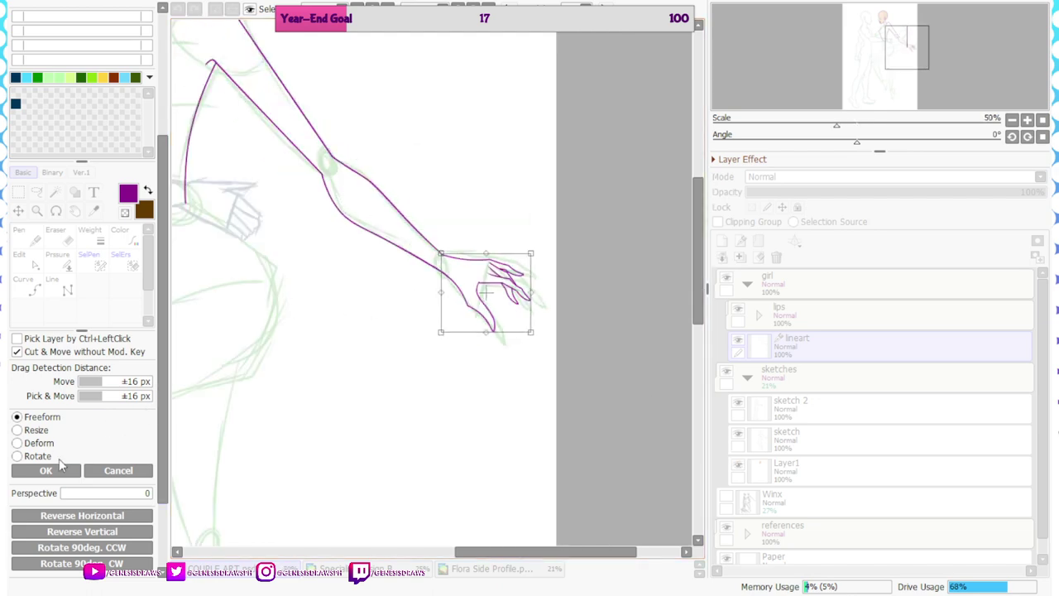
left_click(59, 467)
Bend the upper forearm line slightly inward near the wrist and shift the wrist corner toward the hand
scroll(437, 331, "up", 3)
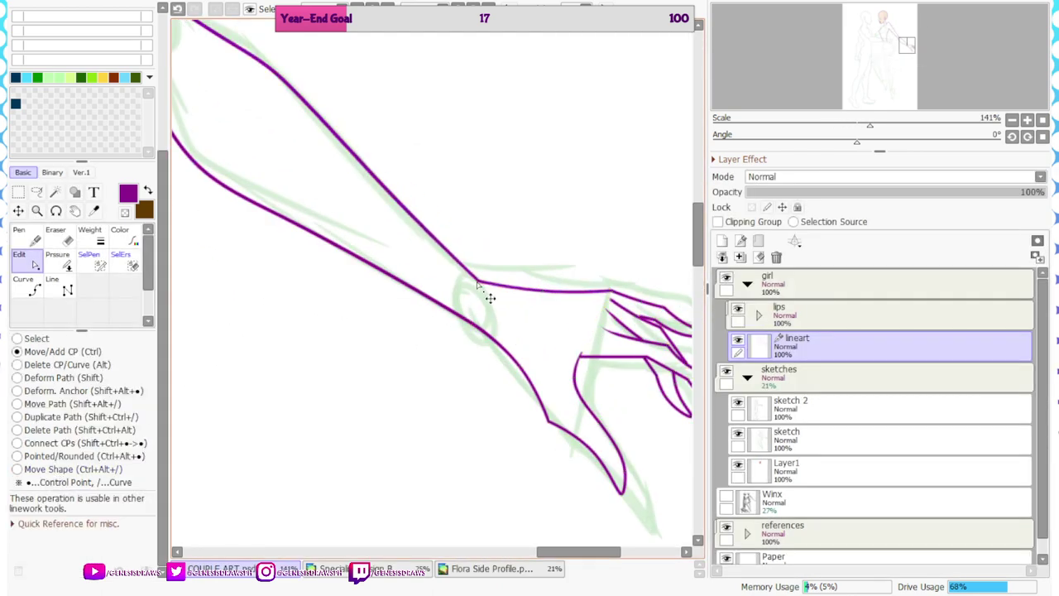
scroll(468, 277, "up", 1)
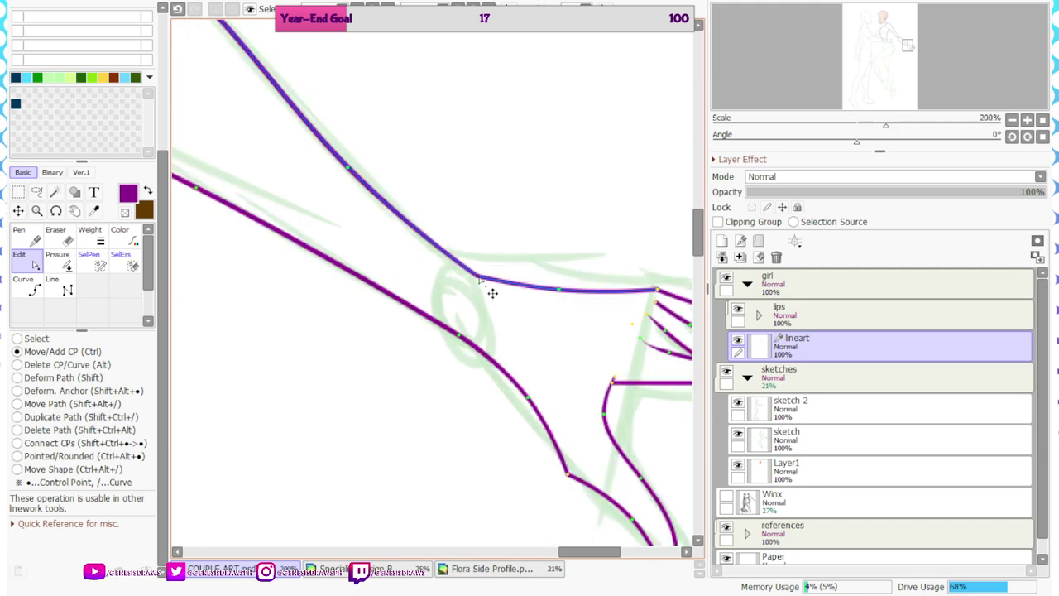
scroll(473, 349, "down", 6)
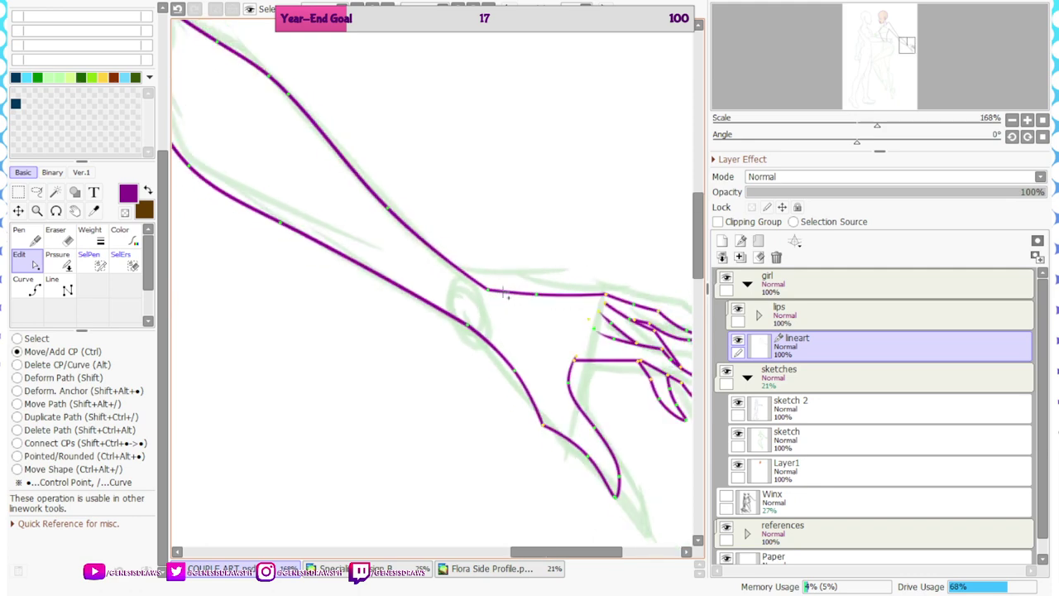
scroll(317, 244, "up", 1)
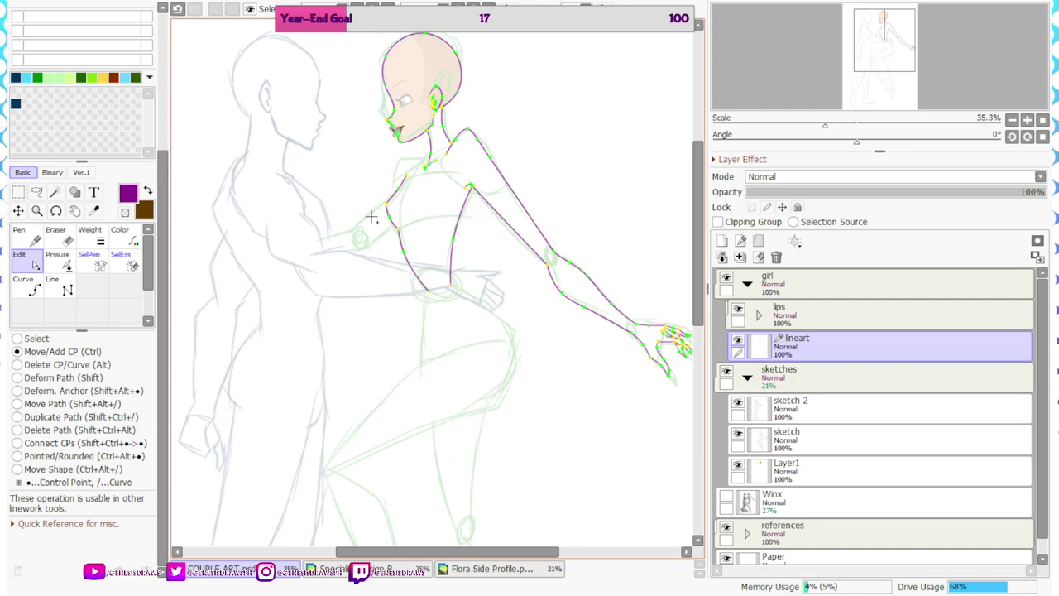
Draw the far shoulder as a curve from the front of the neck out to a corner and down to the chest line
scroll(368, 208, "up", 3)
left_click(37, 296)
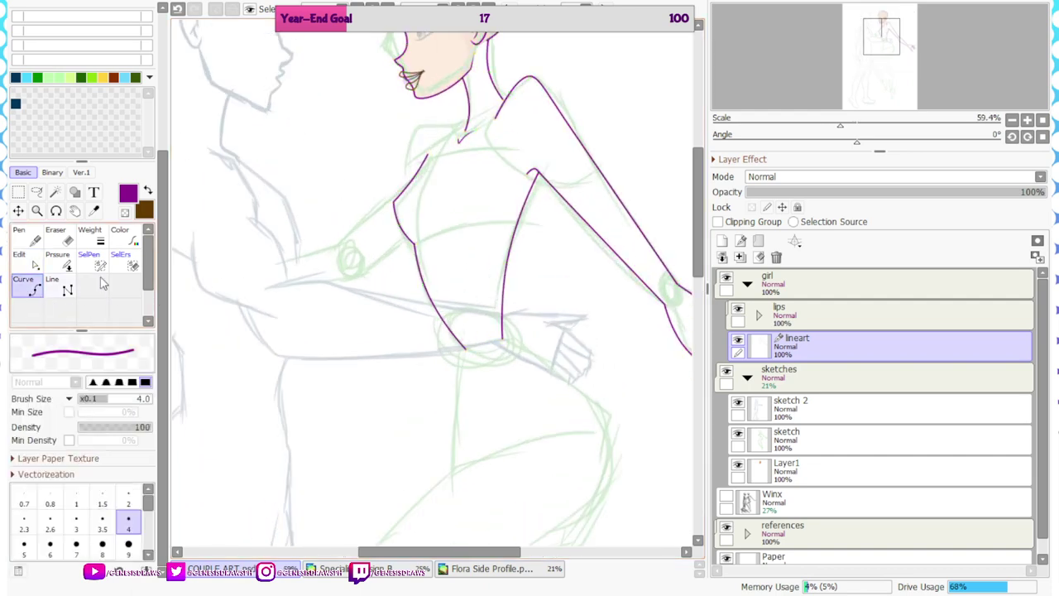
key("Tab")
scroll(571, 126, "up", 6)
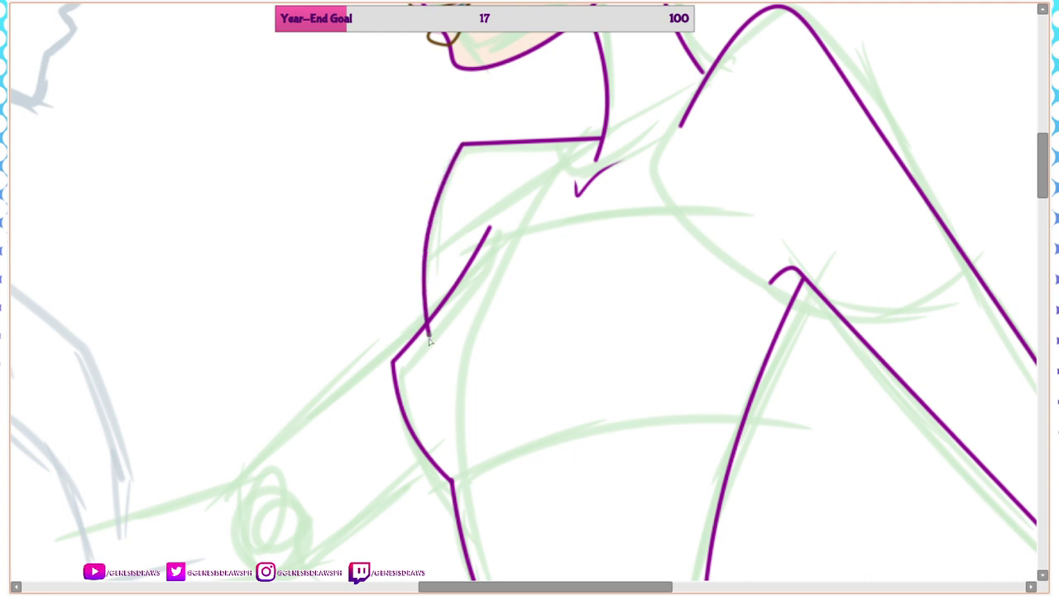
scroll(321, 336, "down", 1)
Taper the upper end of the chest line using pressure
key("Tab")
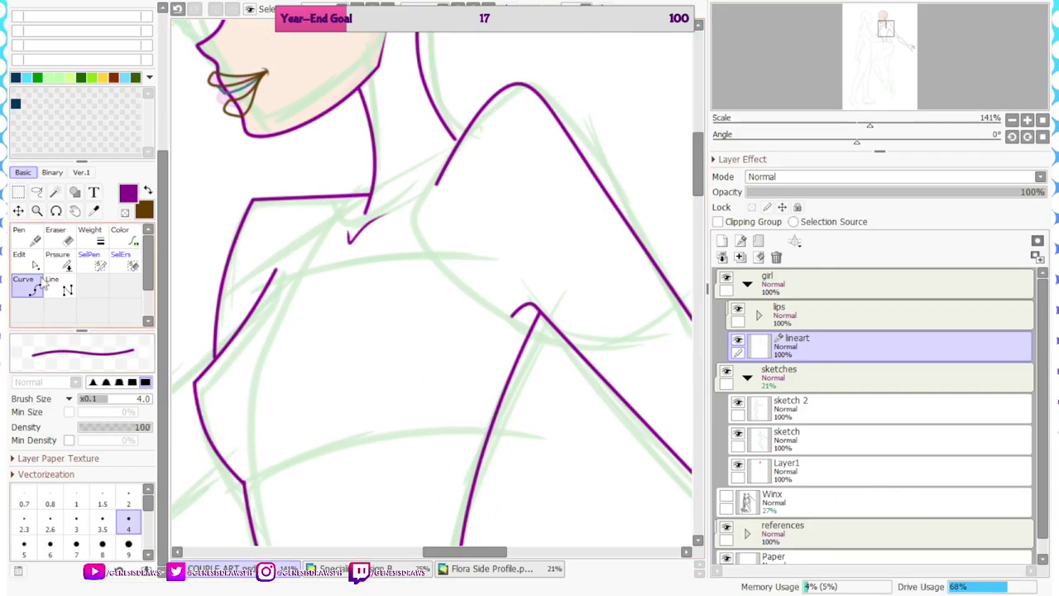
left_click(60, 260)
scroll(220, 323, "up", 1)
key("Tab")
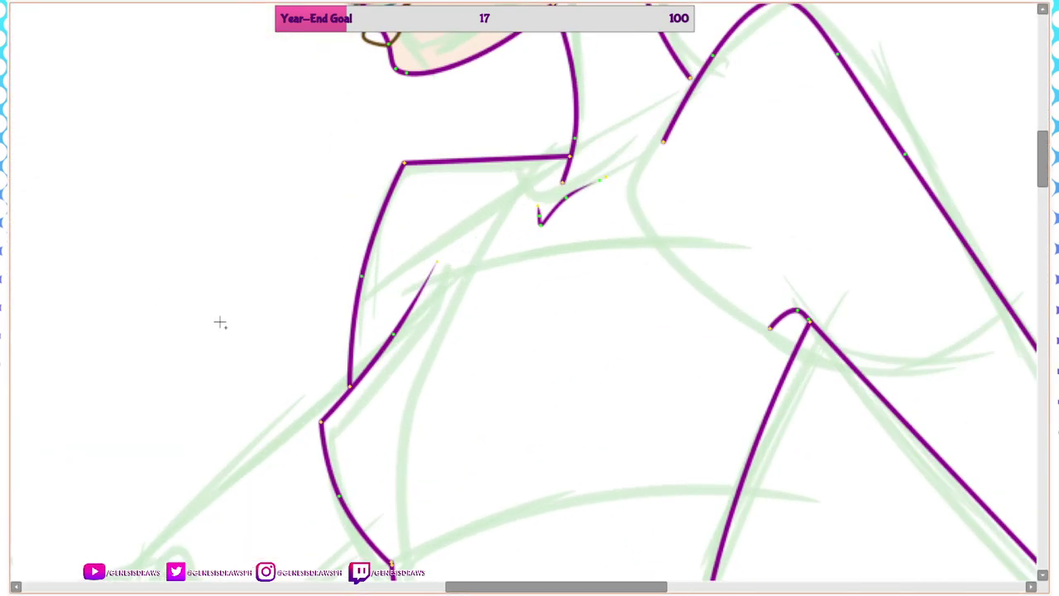
Reshape the far shoulder outline by moving its side inward and bending its top edge into a shallow downward curve
left_click_drag(352, 386, 366, 373)
left_click_drag(366, 282, 378, 275)
scroll(377, 275, "down", 2)
scroll(511, 153, "up", 3)
left_click_drag(448, 220, 454, 226)
scroll(369, 286, "down", 2)
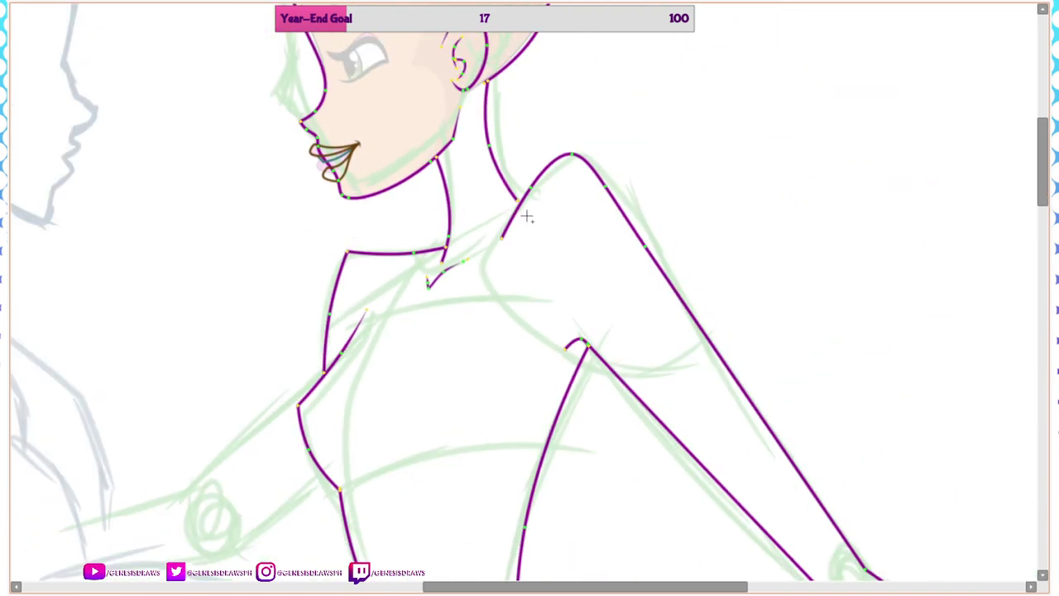
scroll(525, 220, "up", 1)
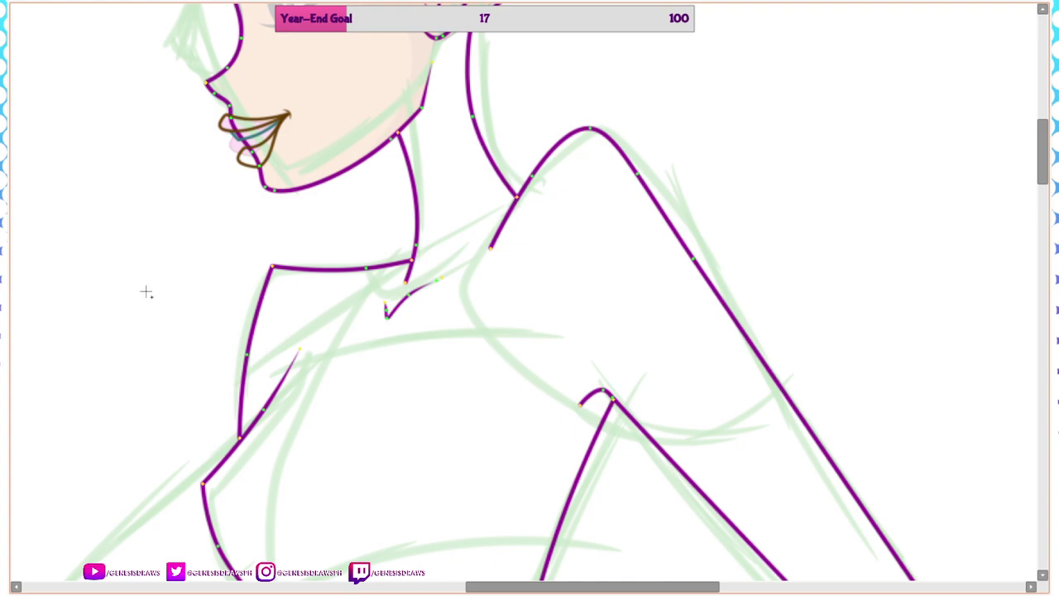
key("Tab")
key("Tab")
scroll(408, 254, "down", 4)
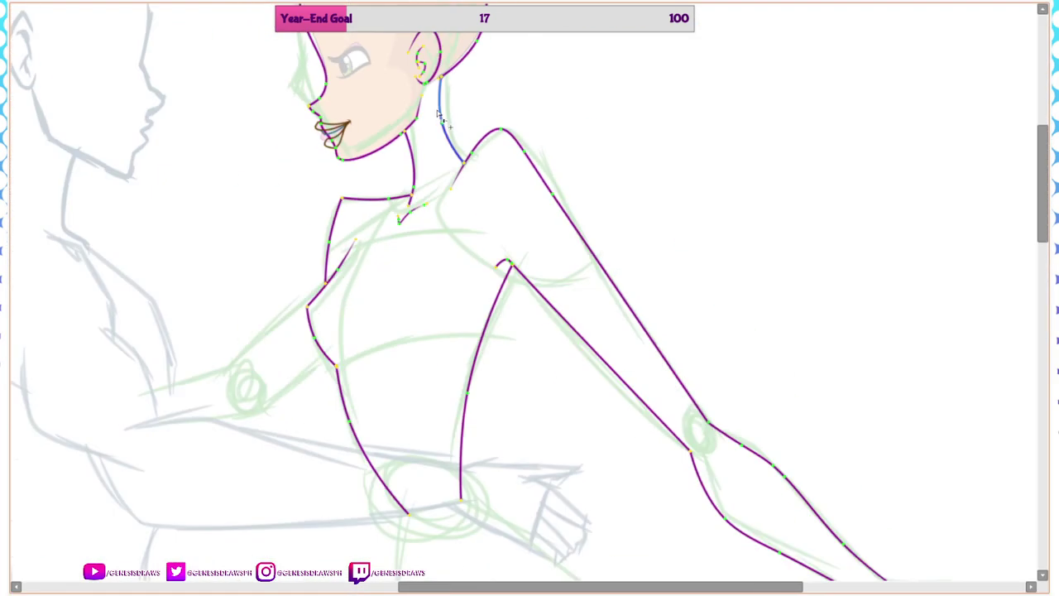
Draw the front hip line as a curve from the waist down to the top of the raised thigh
key("Tab")
left_click(39, 290)
scroll(331, 307, "up", 5)
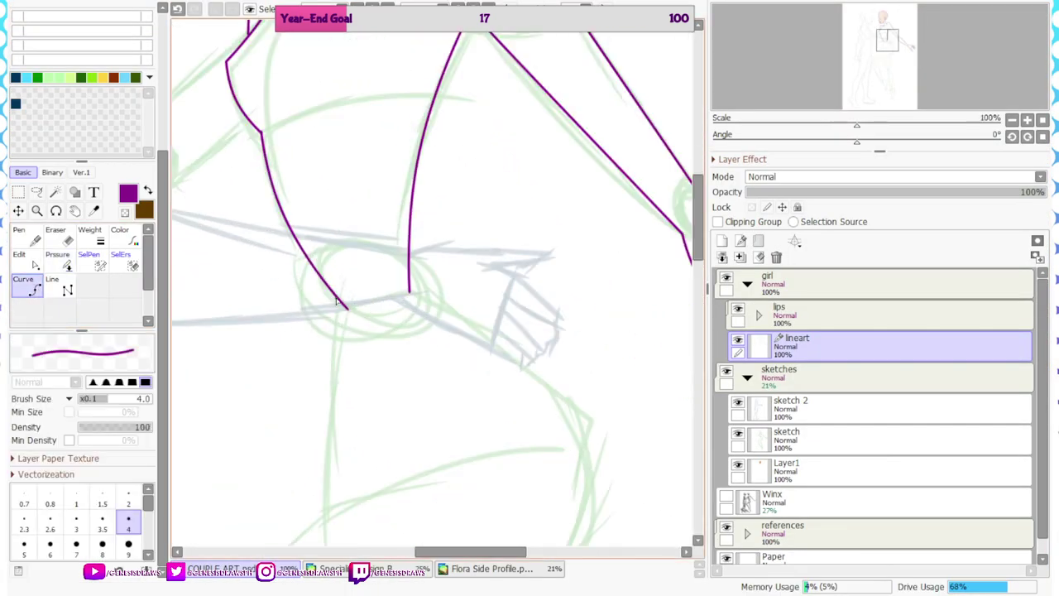
scroll(372, 243, "down", 4)
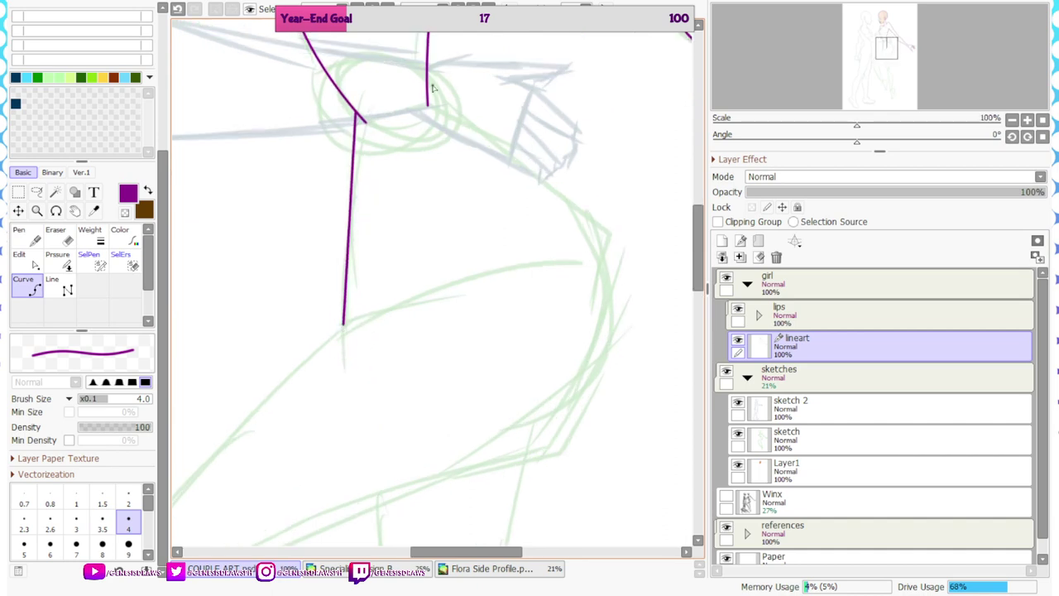
Draw the back outline as a curve from the waist around the buttock and along the thigh's underside to the knee
left_click(627, 295)
scroll(626, 296, "down", 1)
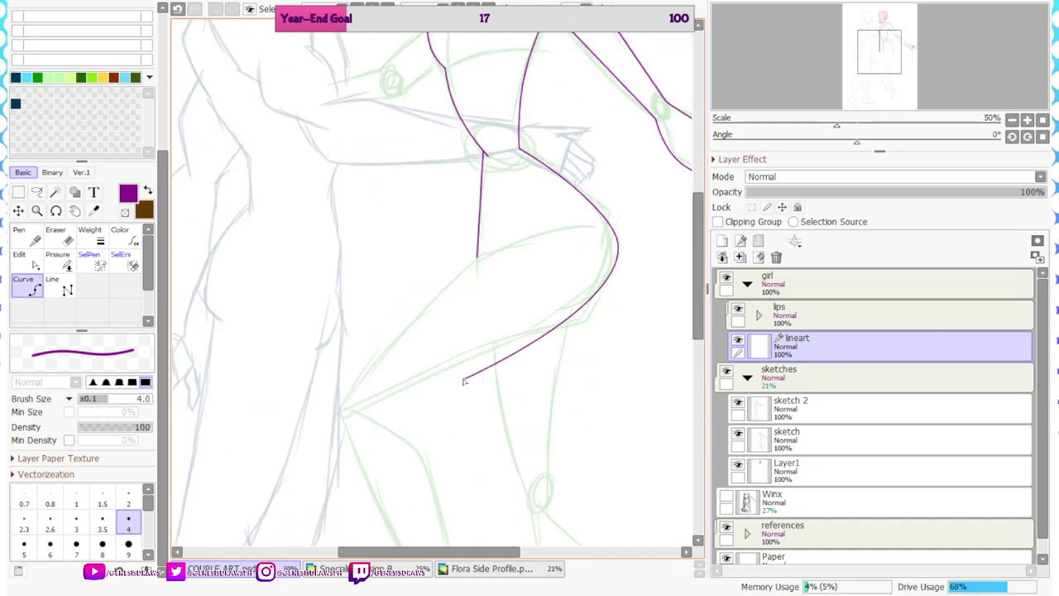
double_click(322, 428)
scroll(487, 225, "down", 8)
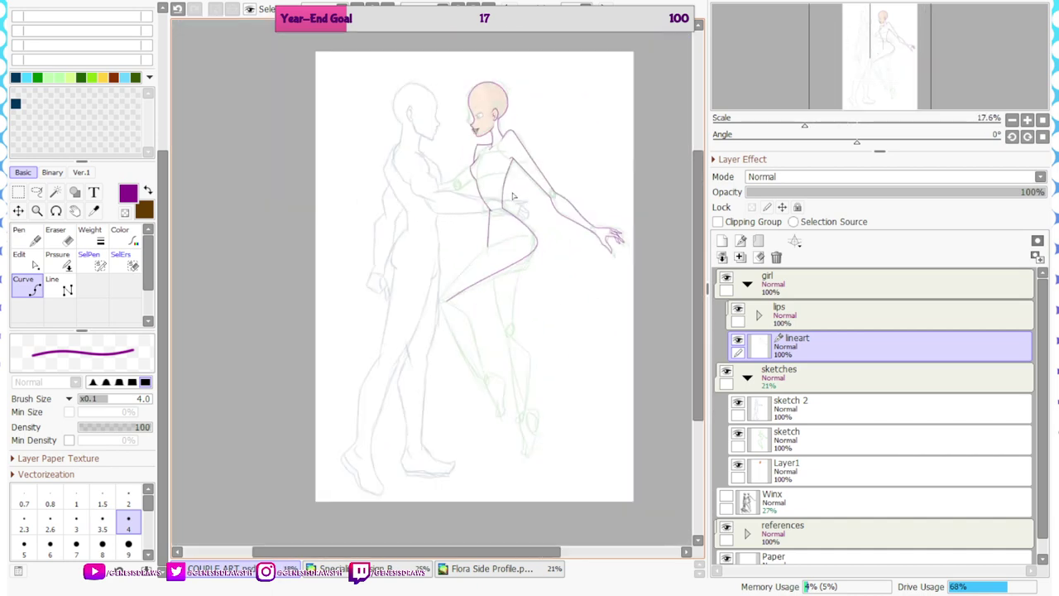
Draw the raised thigh's upper edge as a curve from inside the hip, past the front hip line, to the knee
scroll(487, 226, "up", 9)
left_click(568, 222)
left_click(445, 271)
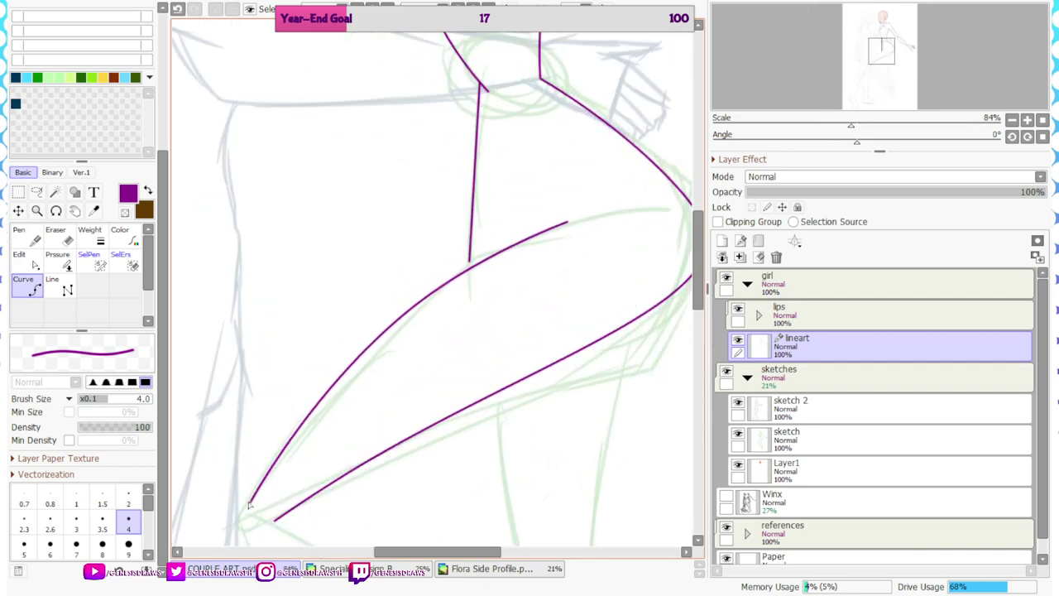
left_click(231, 525)
Draw the bent leg's shin as a long curve from the knee down toward the foot
scroll(373, 46, "down", 5)
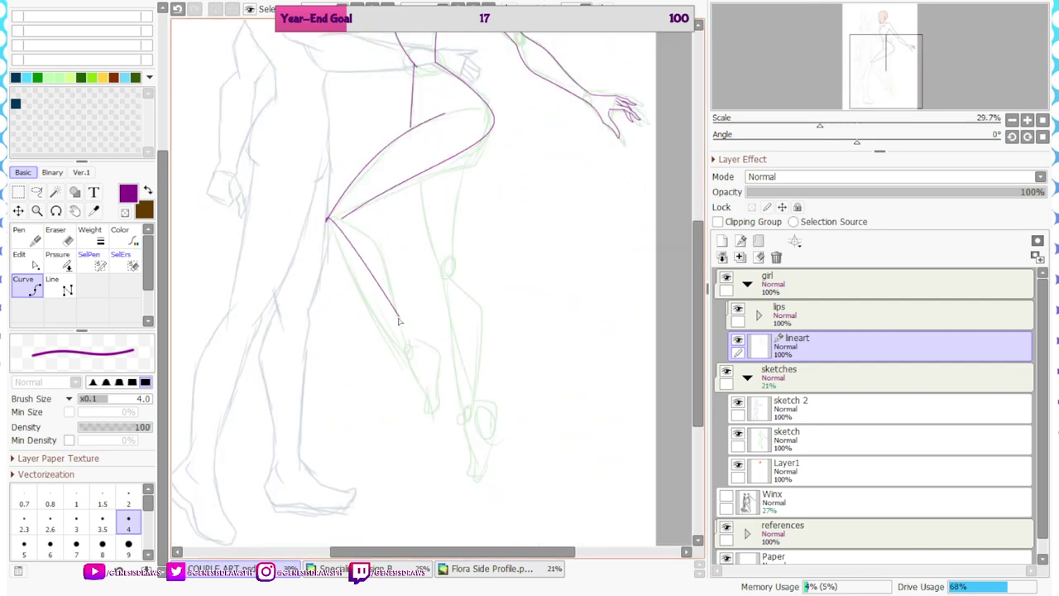
scroll(434, 372, "up", 2)
left_click(355, 304)
scroll(422, 394, "up", 2)
Draw the raised foot's toes and its sole, curving up around the heel to the ankle
scroll(423, 396, "up", 7)
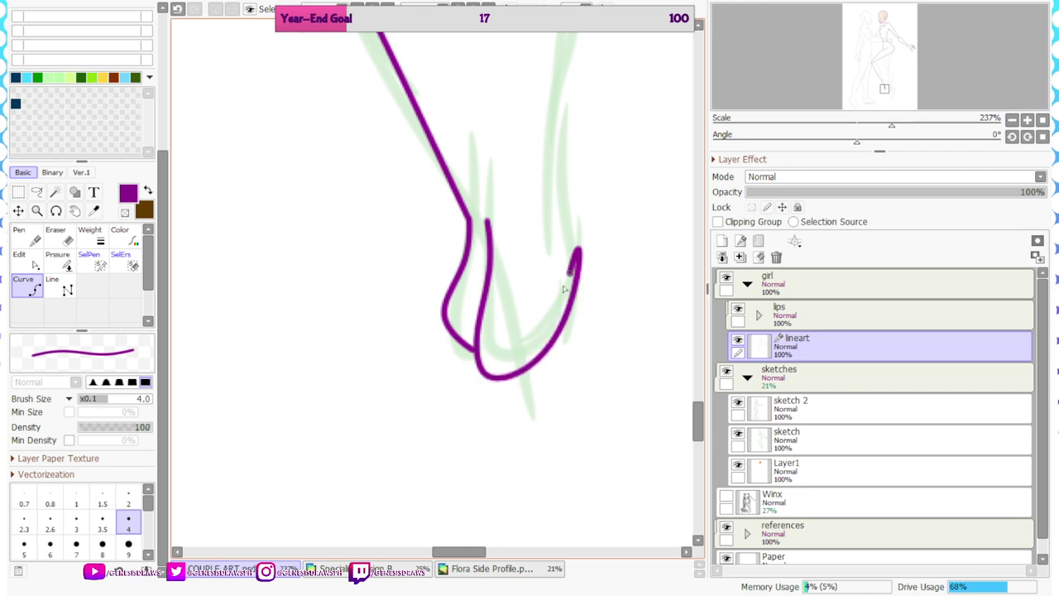
scroll(525, 199, "down", 4)
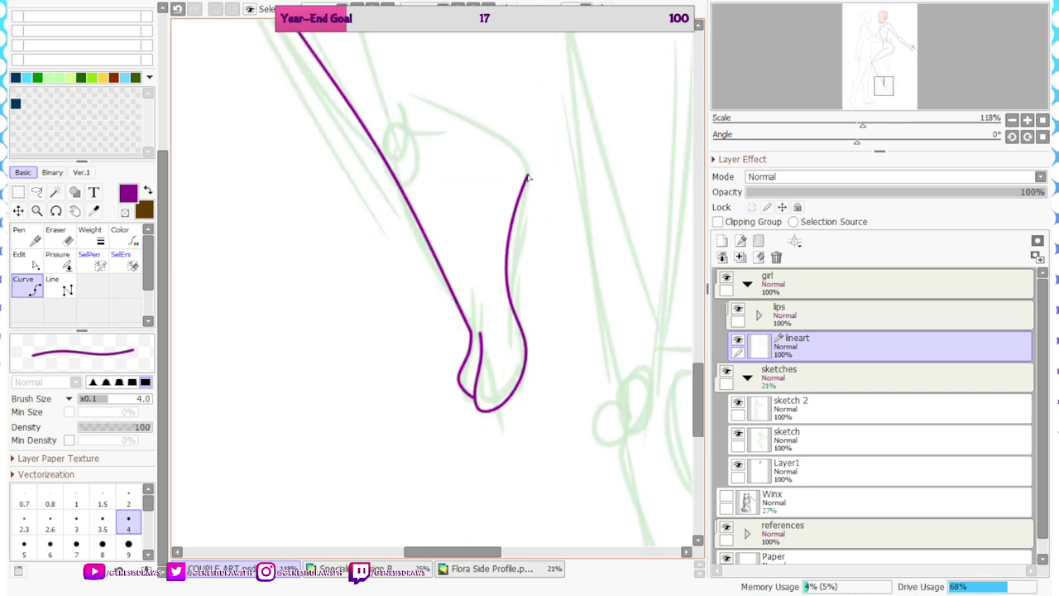
left_click(528, 177)
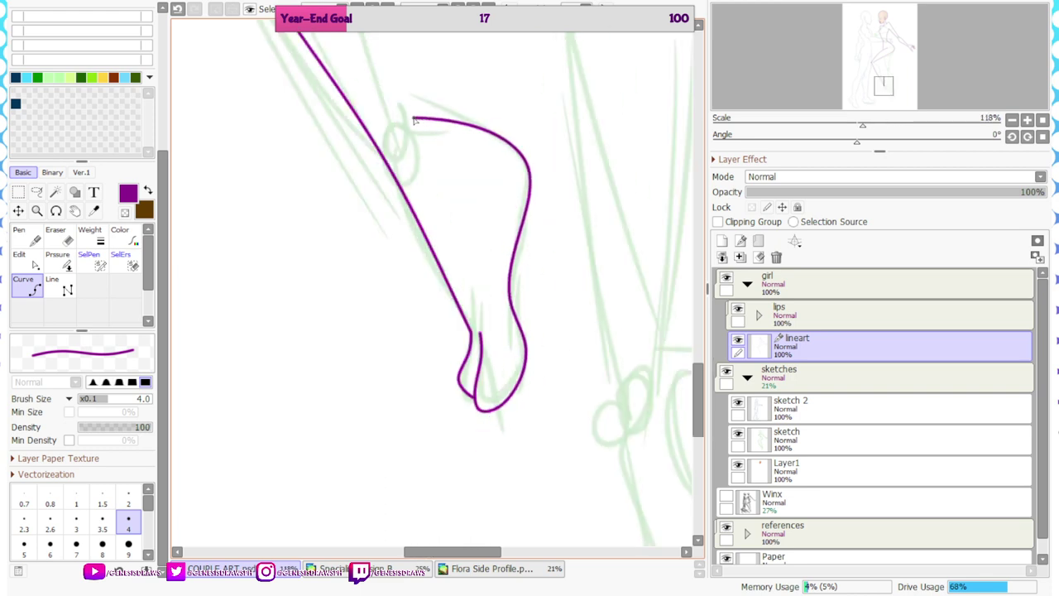
Draw the bent leg's calf as a curve from the ankle up to the back of the knee
scroll(507, 438, "down", 7)
scroll(465, 280, "up", 4)
left_click(436, 279)
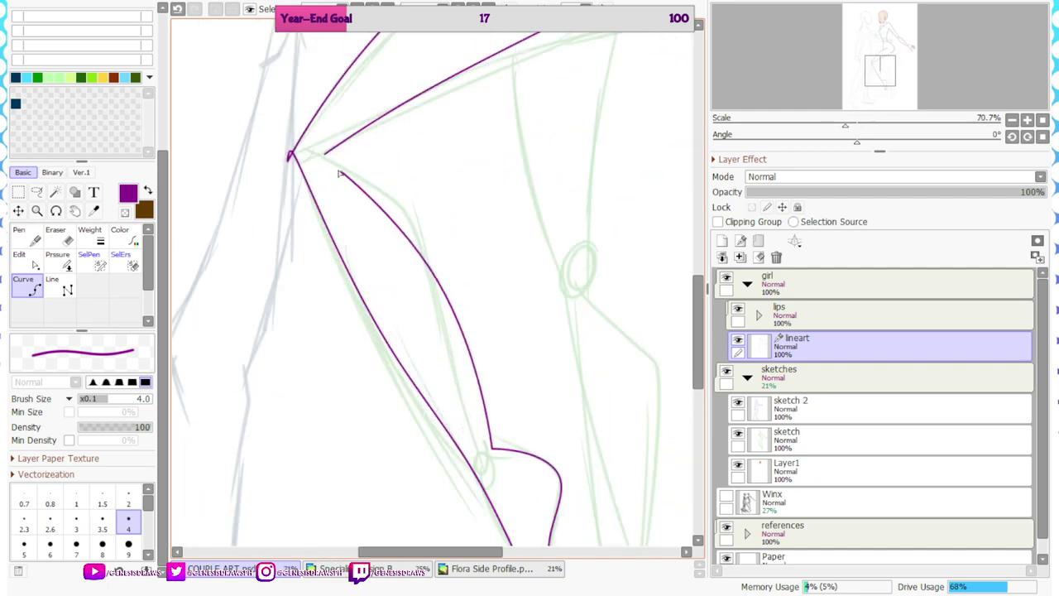
scroll(326, 157, "up", 2)
Clean the knee tip into one sharp corner and reshape the calf line to follow the sketched muscle bulge
left_click(19, 259)
scroll(244, 161, "up", 4)
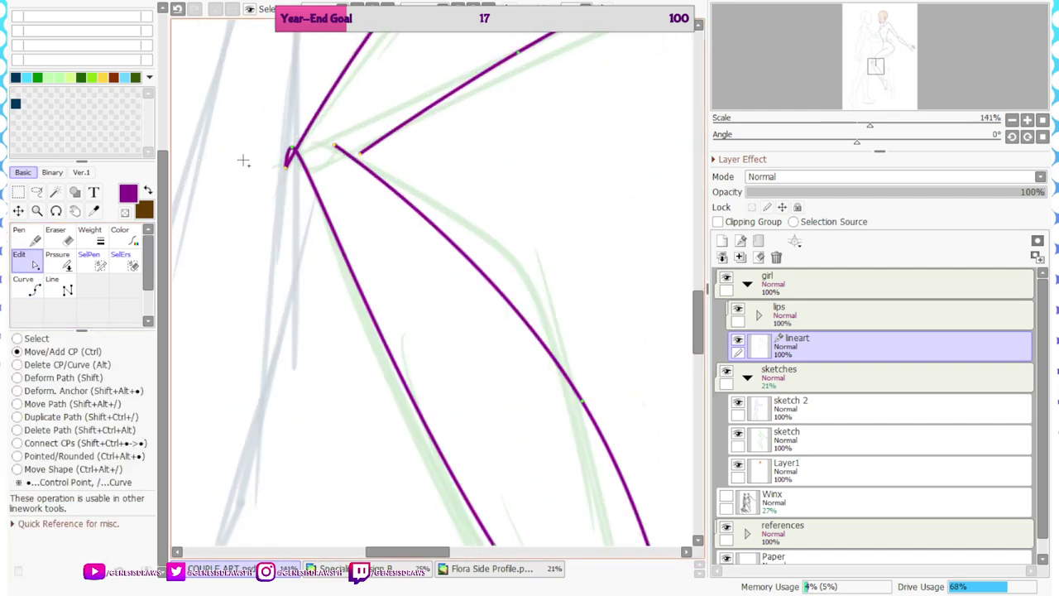
left_click_drag(288, 174, 308, 160)
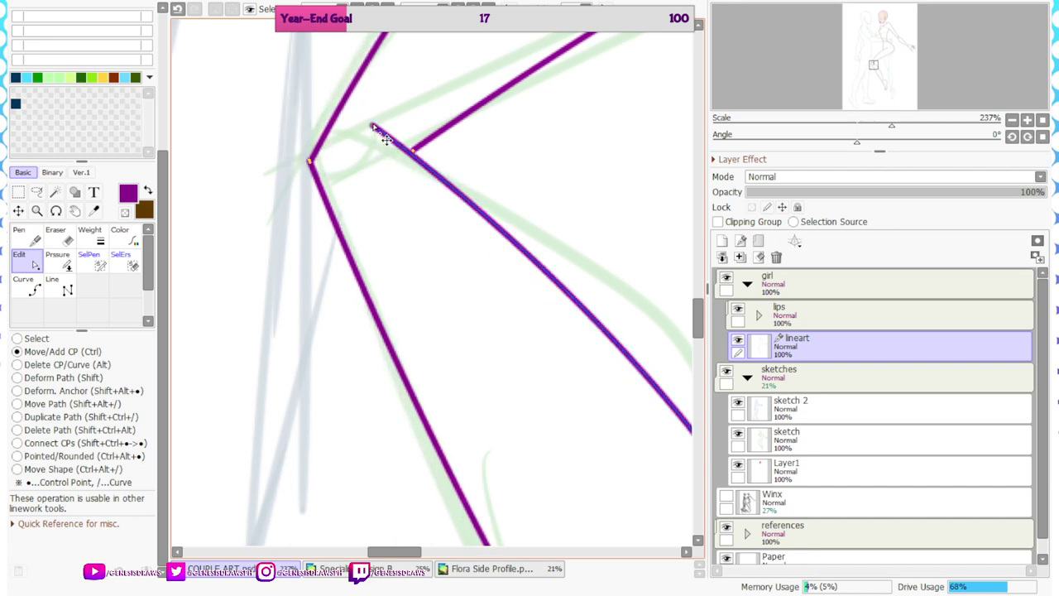
scroll(500, 242, "down", 5)
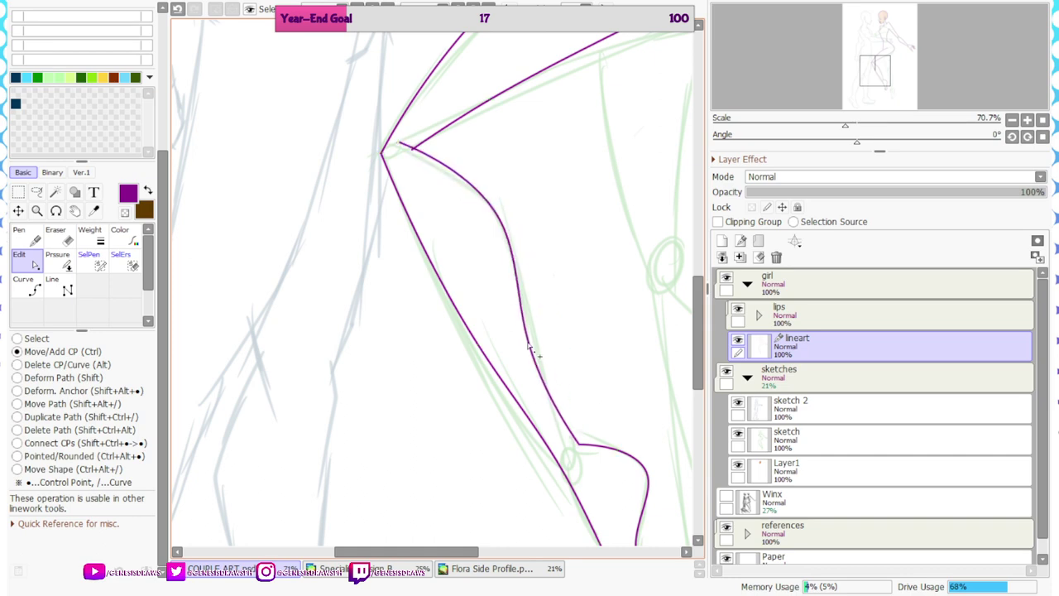
Join the calf and heel lines at the ankle and reshape the bent leg's calf bulge and heel curve to follow the sketch
scroll(501, 383, "up", 2)
scroll(488, 348, "up", 3)
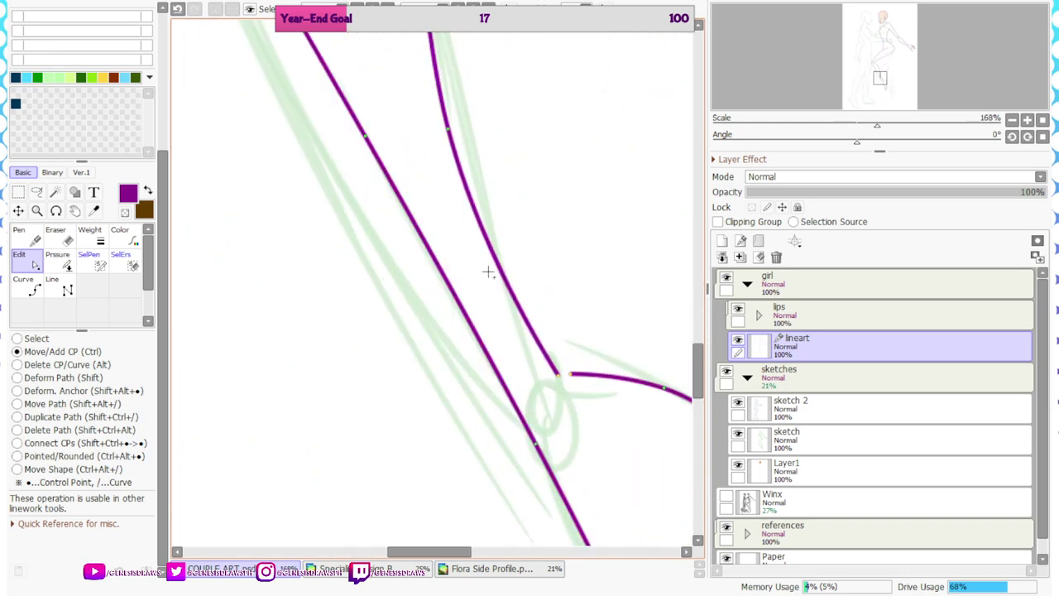
scroll(489, 271, "down", 5)
scroll(444, 106, "up", 4)
left_click_drag(455, 92, 471, 122)
scroll(463, 107, "up", 3)
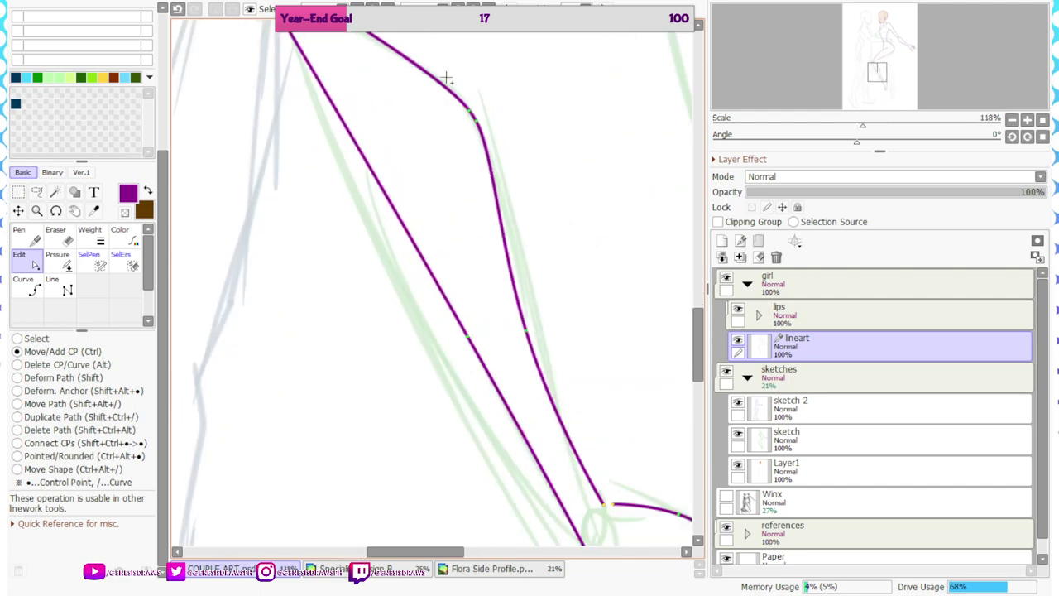
scroll(427, 281, "down", 4)
mouse_move(514, 289)
left_mouse_down()
mouse_move(602, 320)
mouse_move(636, 348)
left_mouse_up()
scroll(546, 305, "up", 5)
scroll(471, 236, "down", 6)
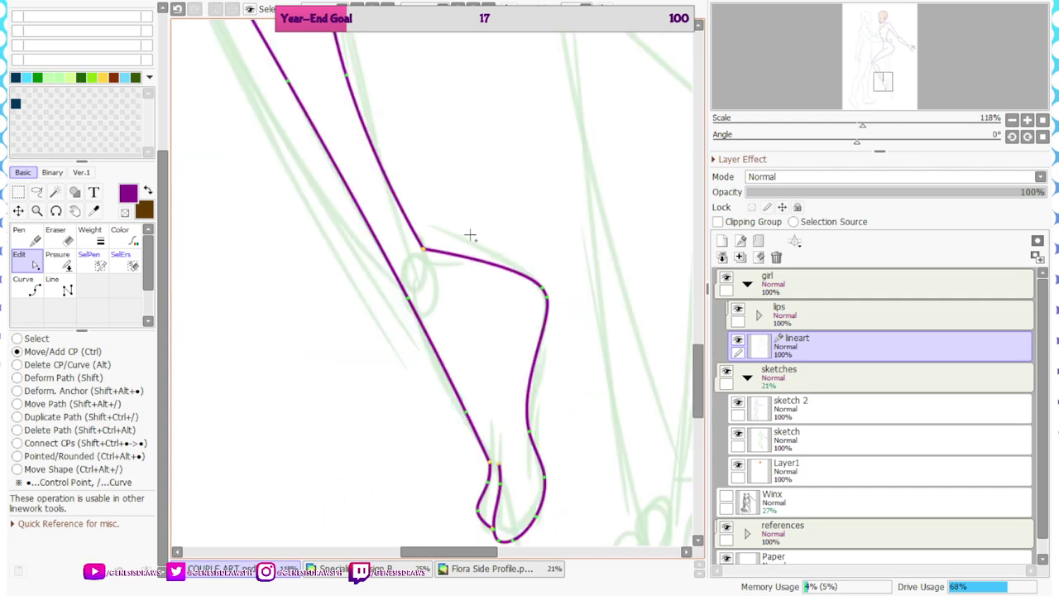
Attach the front hip line's lower end to the upper thigh line and curve the thigh's underside along the sketch
scroll(414, 174, "up", 3)
scroll(356, 210, "up", 2)
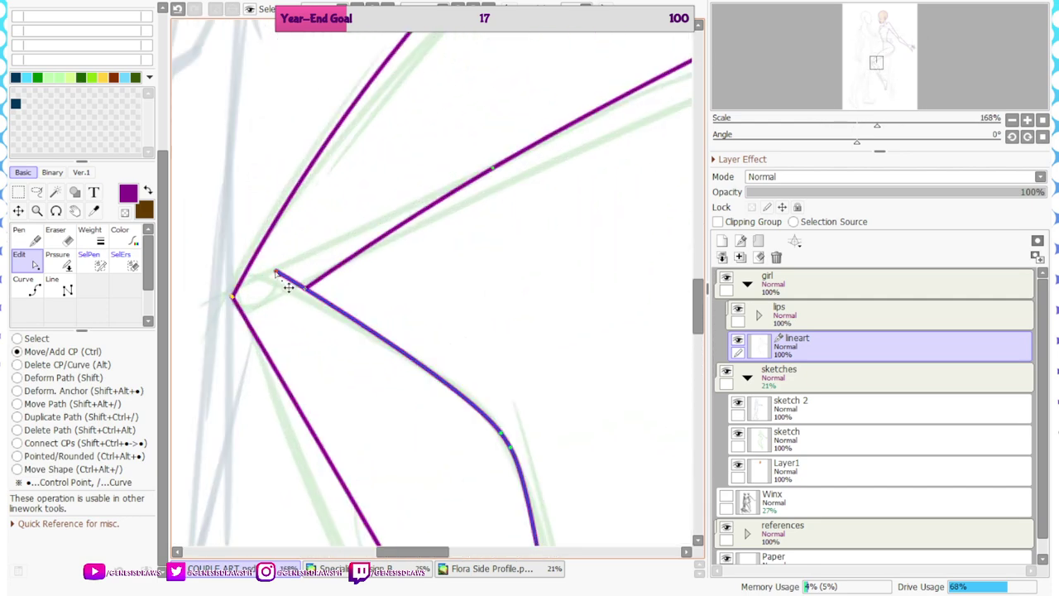
scroll(331, 331, "down", 3)
scroll(494, 133, "up", 4)
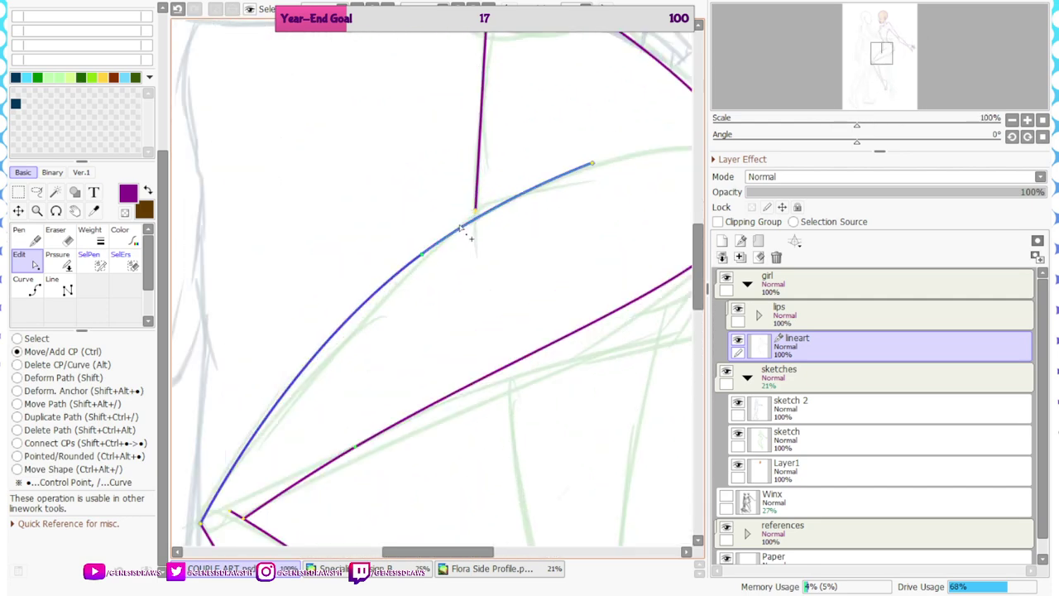
left_click_drag(480, 208, 498, 207)
scroll(447, 378, "down", 3)
scroll(447, 379, "down", 2)
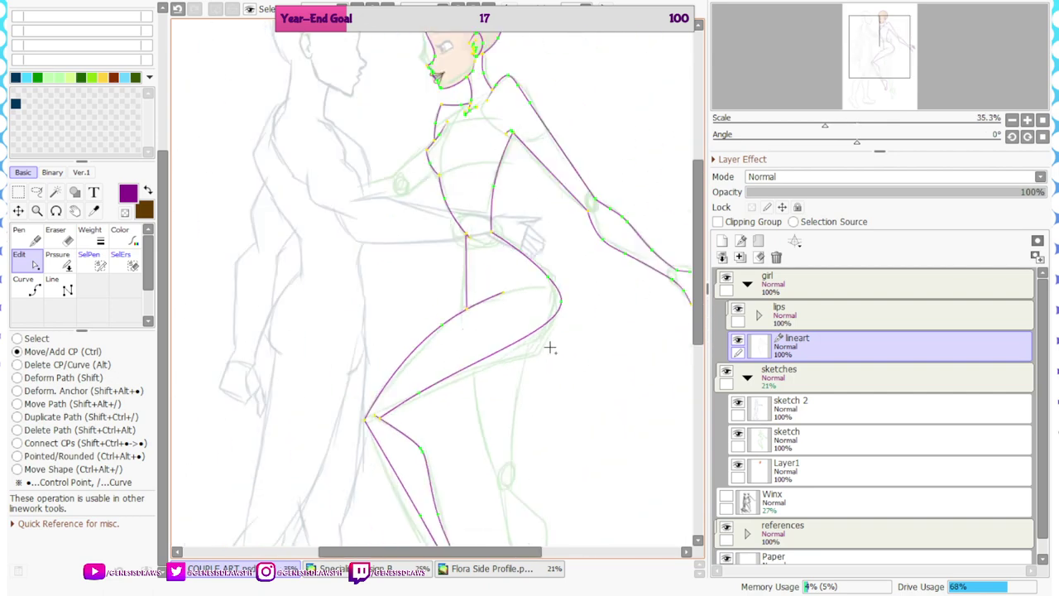
left_click_drag(526, 338, 534, 355)
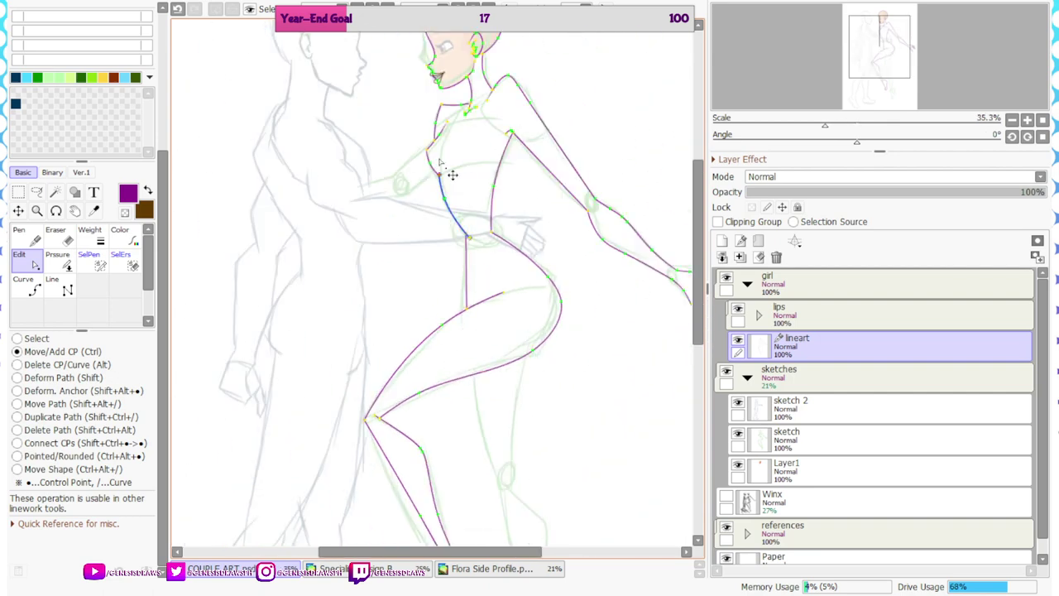
Bow the bent leg's shin line between knee and ankle toward the sketched shape
scroll(463, 165, "down", 2)
scroll(504, 271, "up", 1)
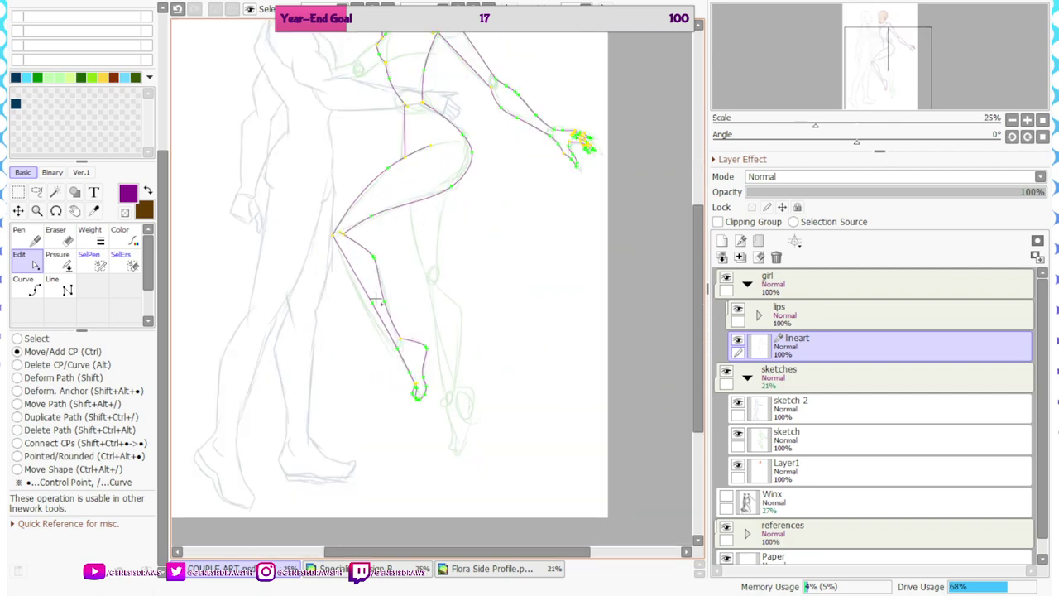
scroll(376, 302, "up", 4)
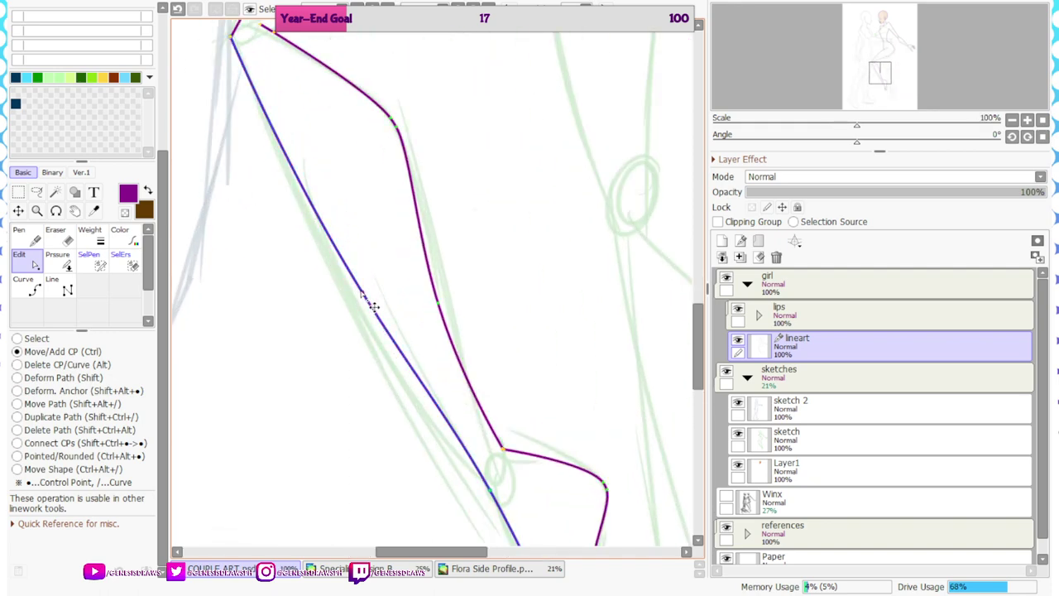
Adjust the line-width pressure behind the knee so the calf line tapers to a thin tip where it meets the thigh
scroll(373, 306, "up", 3)
left_click(57, 261)
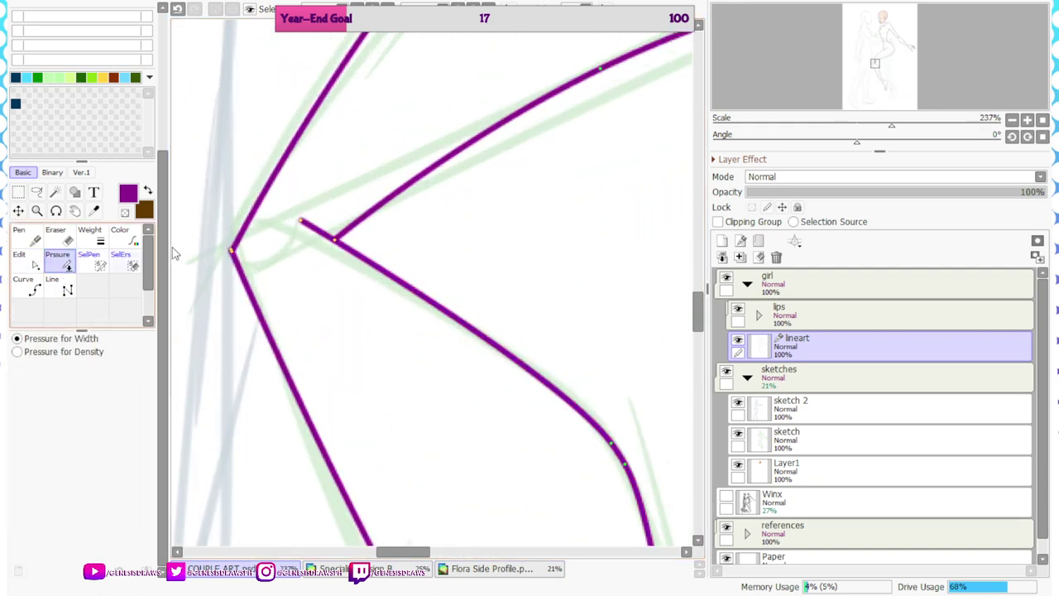
left_click_drag(300, 222, 353, 223)
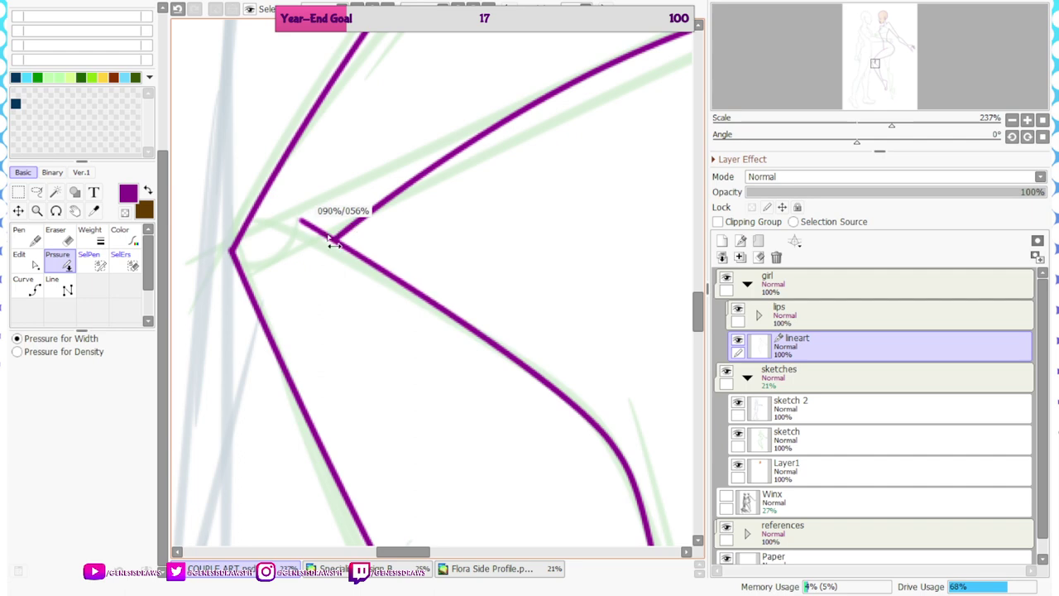
scroll(319, 248, "down", 2)
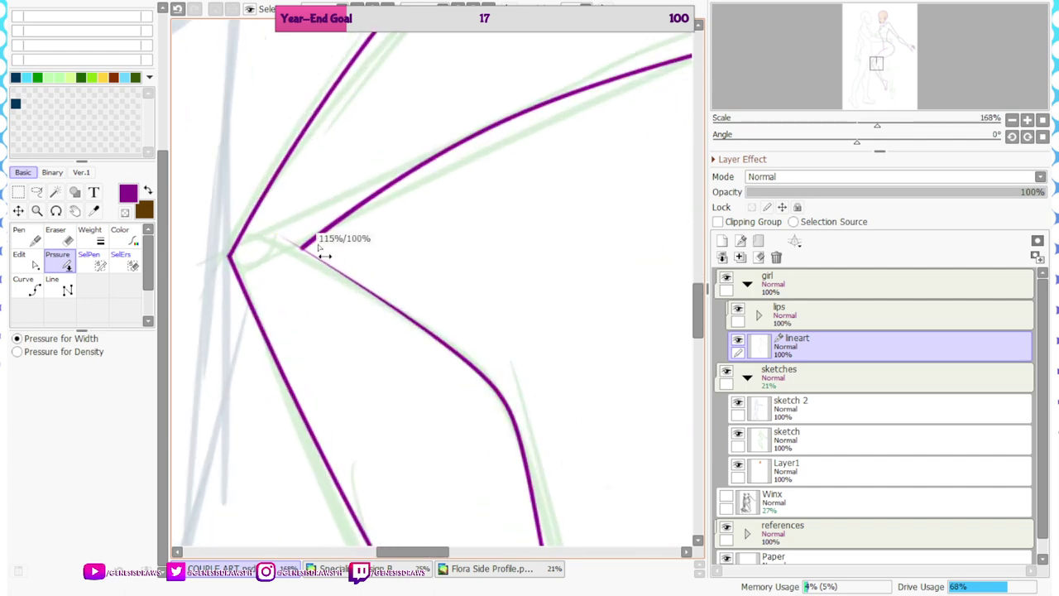
mouse_move(318, 247)
left_mouse_down()
mouse_move(308, 253)
mouse_move(345, 251)
left_mouse_up()
scroll(354, 252, "down", 2)
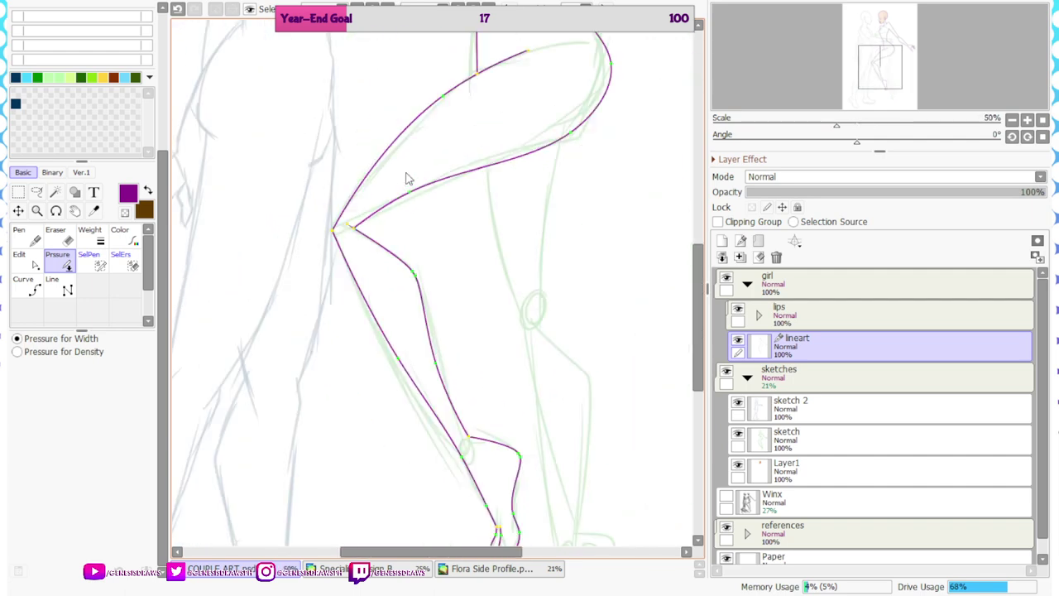
Set the line weight to 6 and apply it to the bent leg's shin, toe and foot lines
scroll(406, 177, "down", 2)
scroll(480, 309, "up", 2)
scroll(361, 250, "down", 3)
scroll(472, 376, "up", 4)
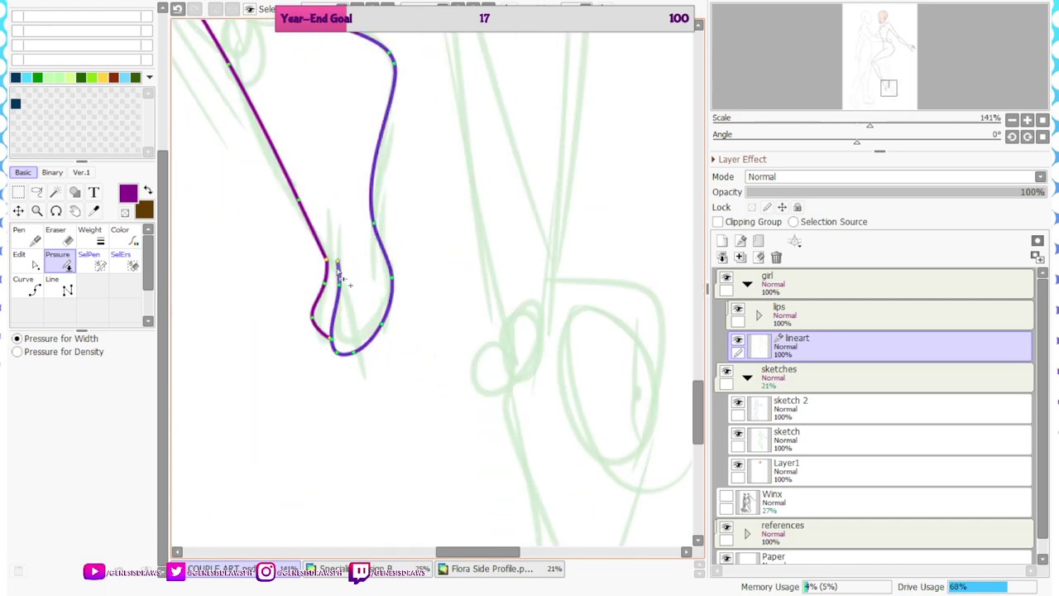
scroll(516, 389, "down", 2)
left_click(91, 237)
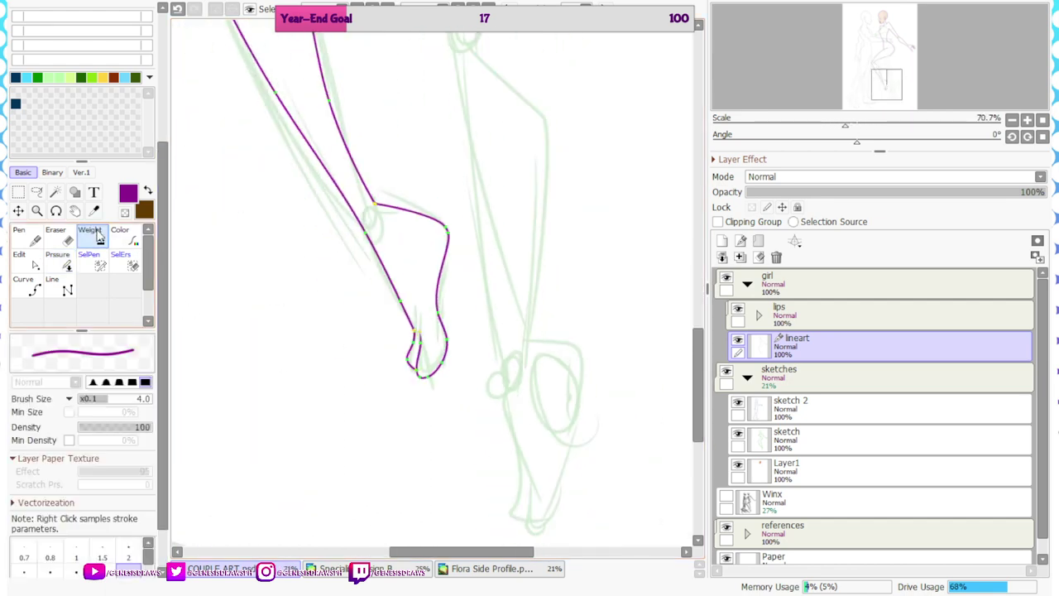
scroll(120, 486, "down", 1)
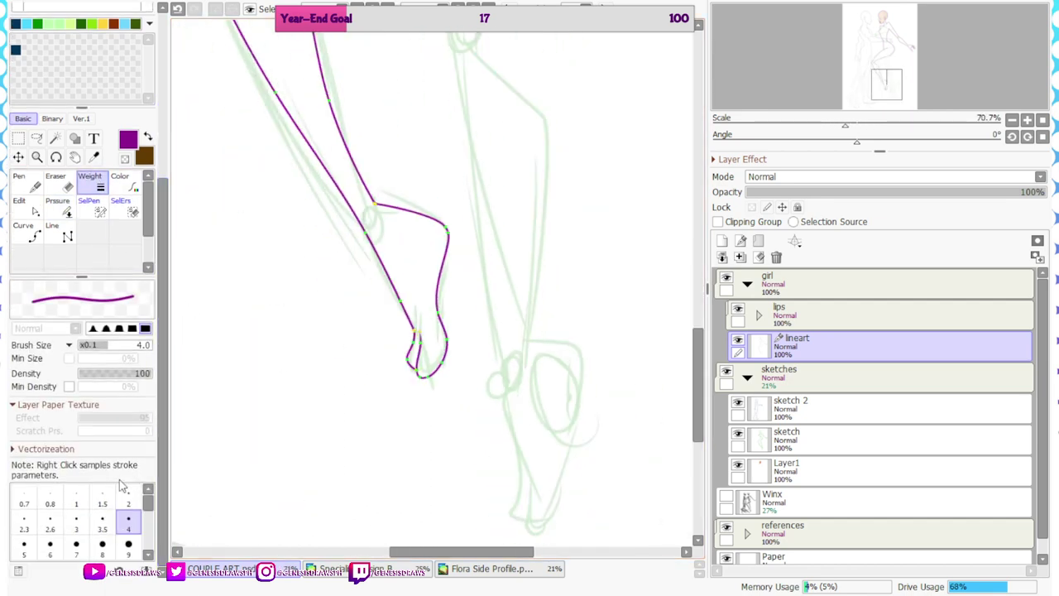
left_click(50, 548)
scroll(413, 300, "up", 1)
left_click_drag(413, 300, 396, 313)
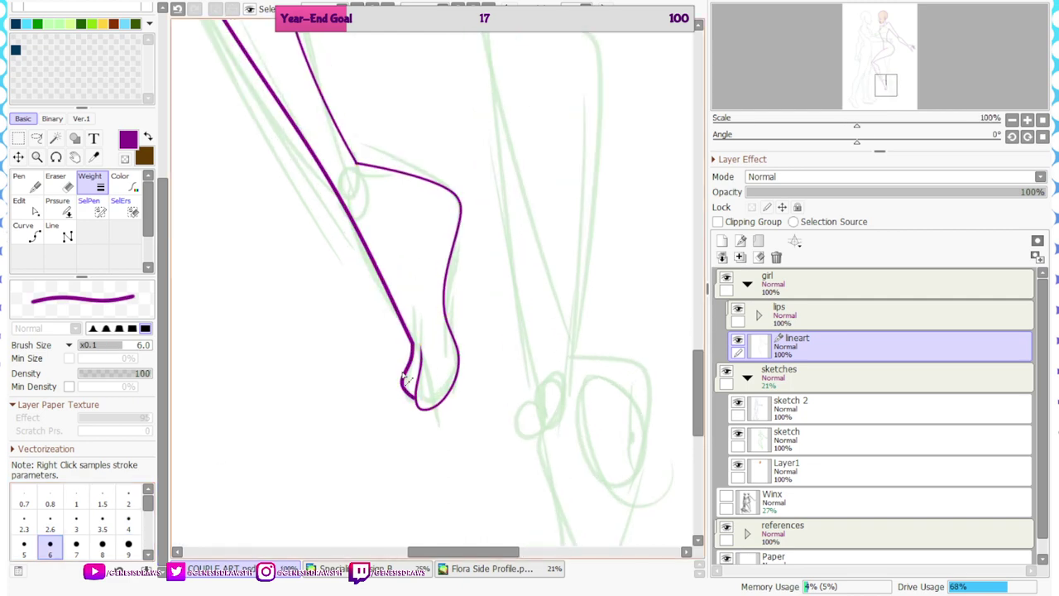
left_click(419, 407)
Apply line weight 6 to the calf, thigh, hip, torso and neck lines
scroll(449, 433, "down", 6)
scroll(405, 239, "up", 2)
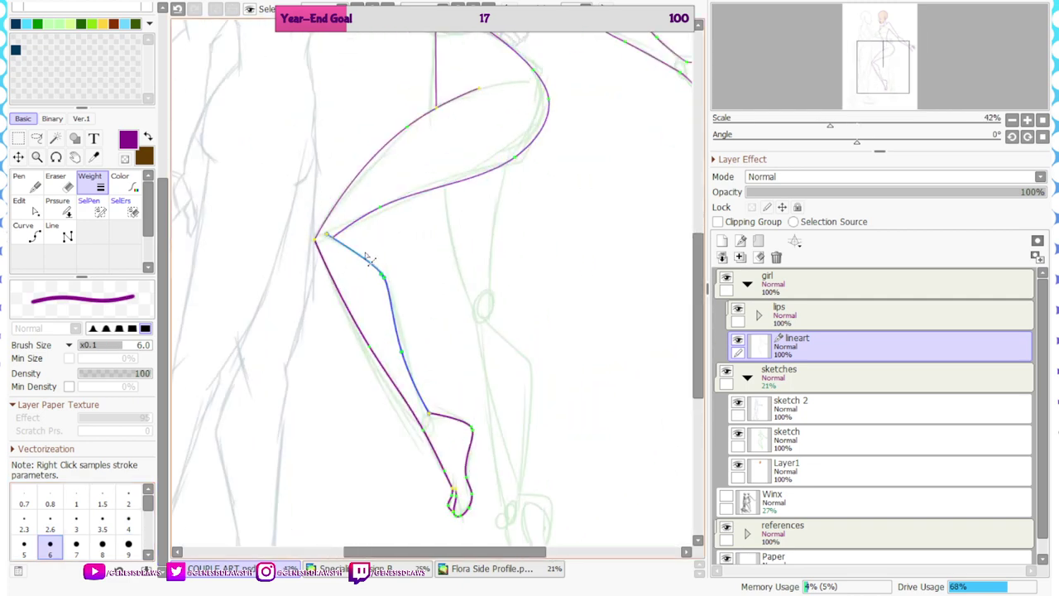
scroll(442, 328, "down", 4)
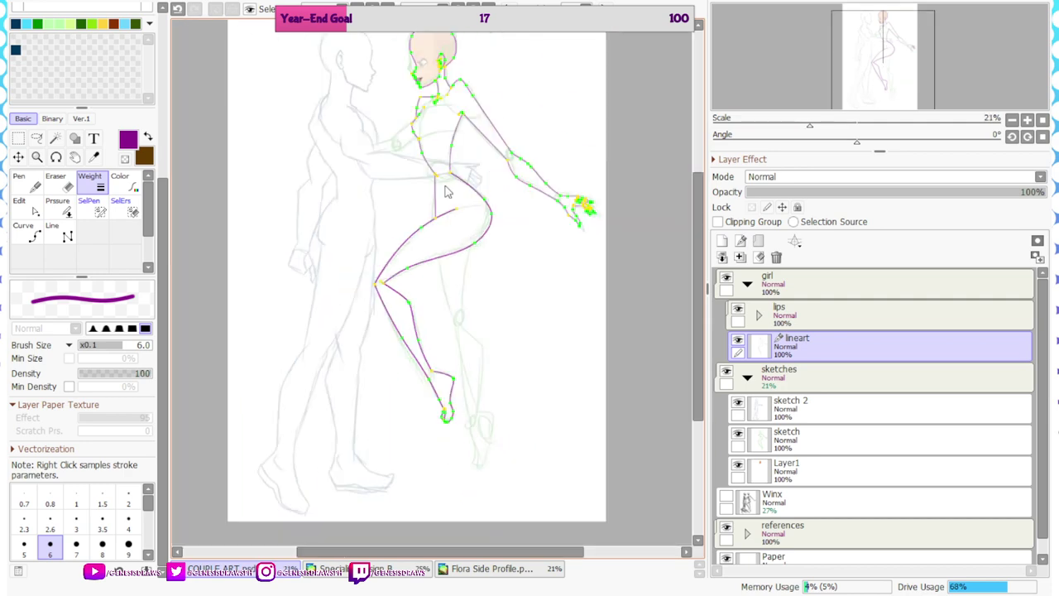
scroll(454, 149, "up", 4)
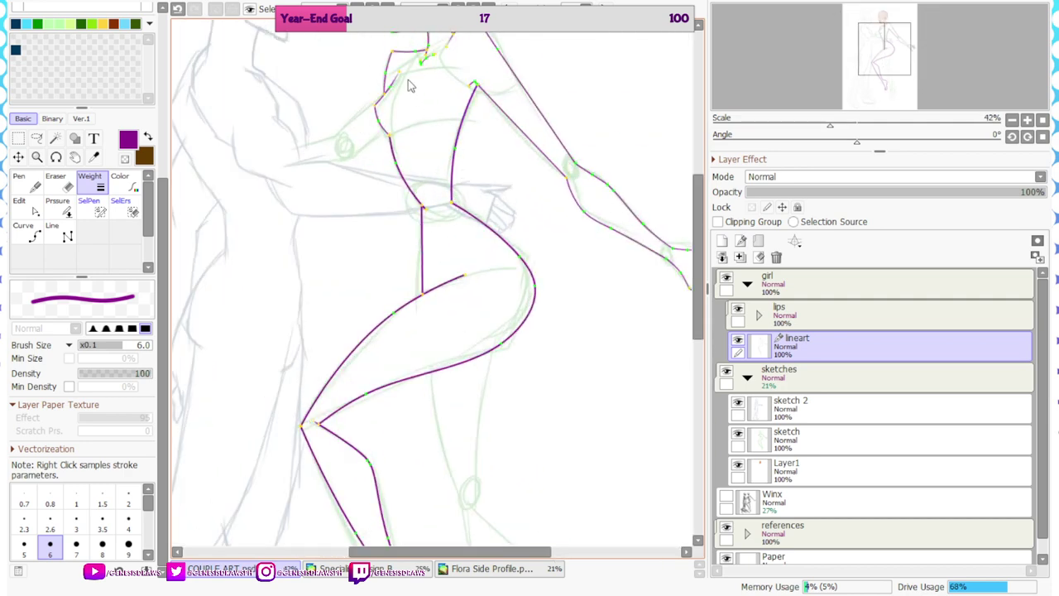
scroll(408, 86, "up", 1)
scroll(373, 136, "down", 2)
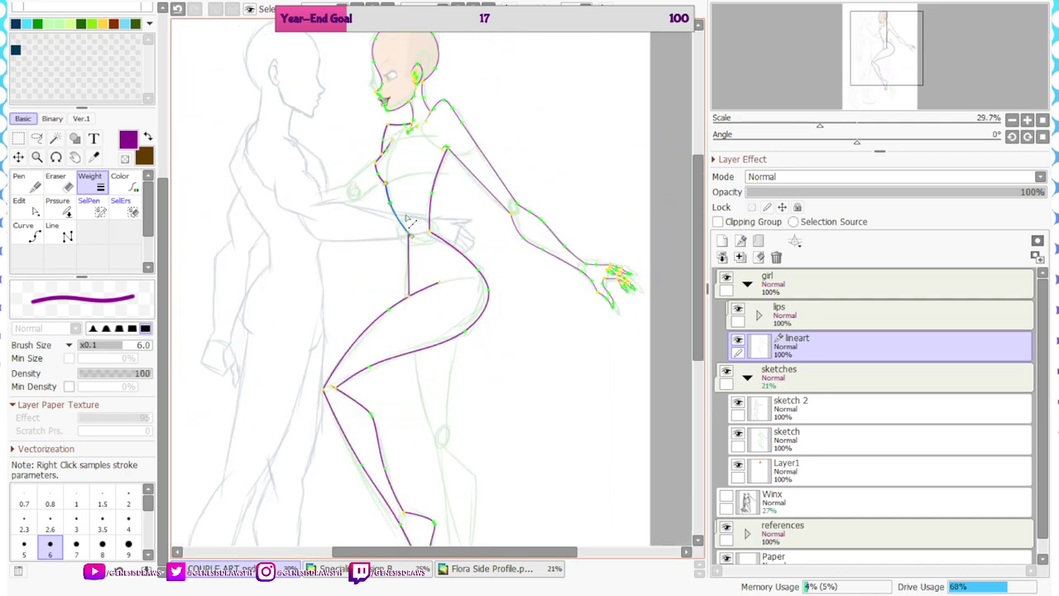
scroll(415, 116, "up", 4)
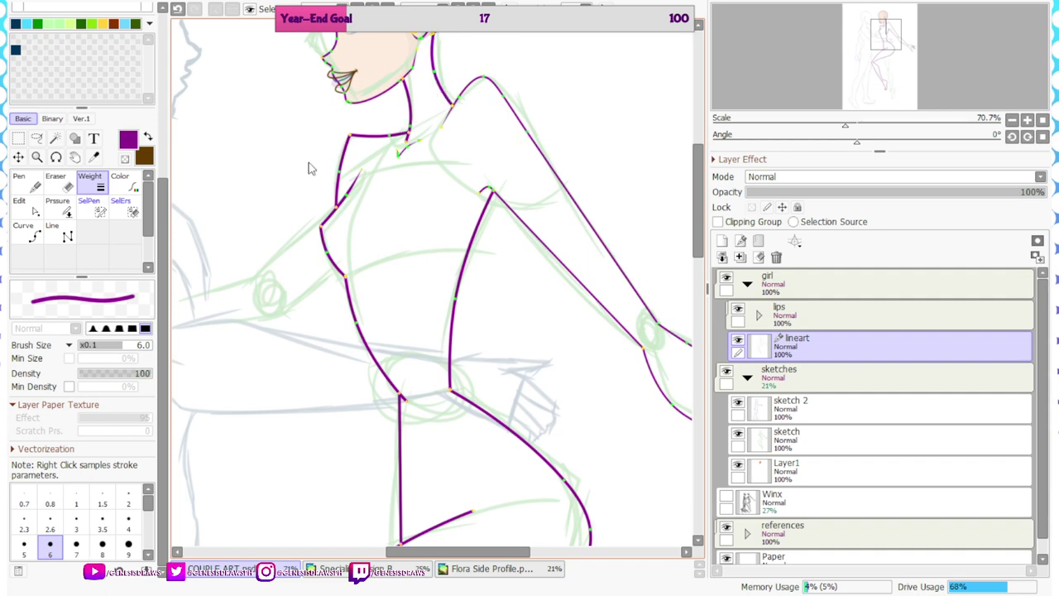
Taper the neck line's lower tip with width pressure, and apply line weight 5 to the jaw, ear and shoulder lines
left_click(58, 205)
scroll(399, 146, "up", 3)
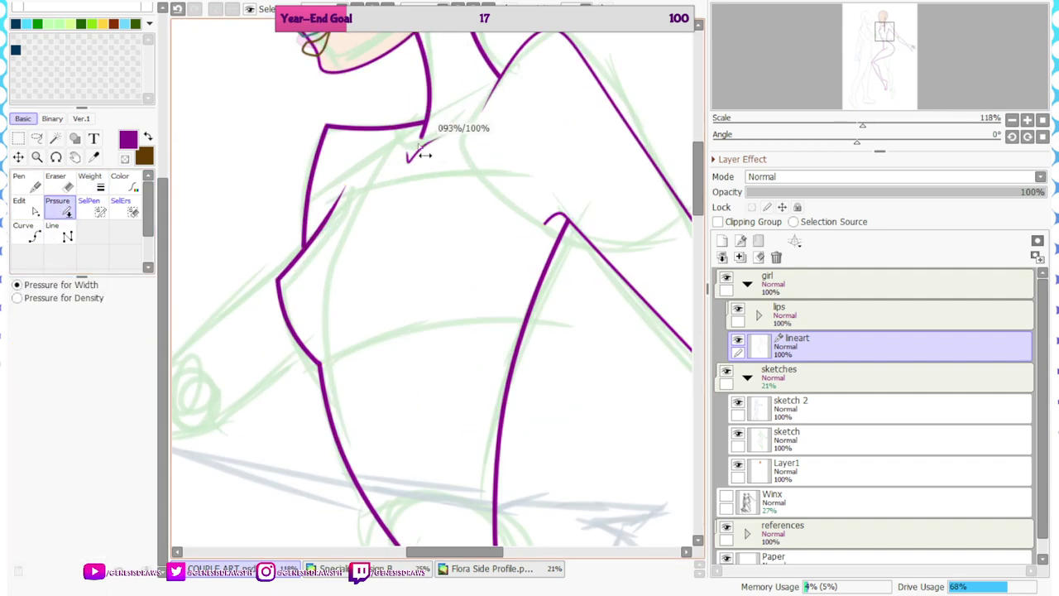
left_click(89, 186)
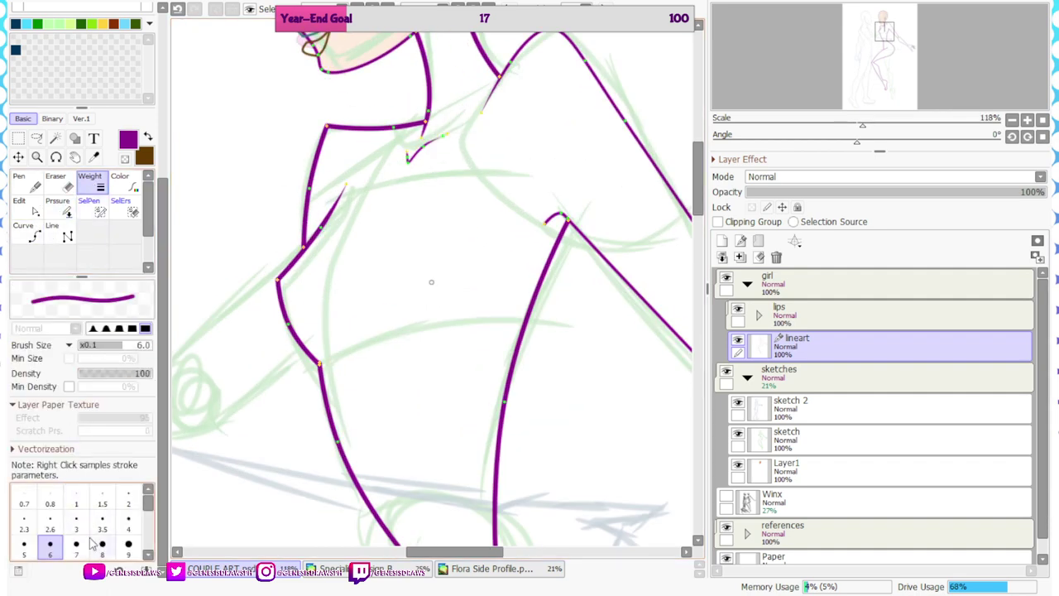
left_click(31, 544)
left_click(348, 68)
scroll(347, 68, "down", 3)
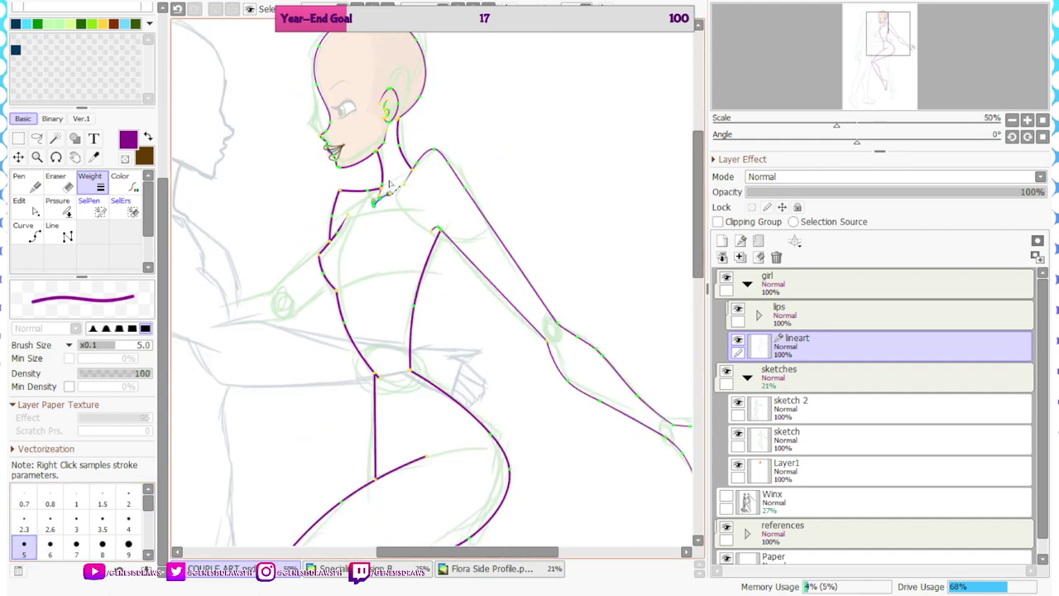
scroll(413, 96, "up", 3)
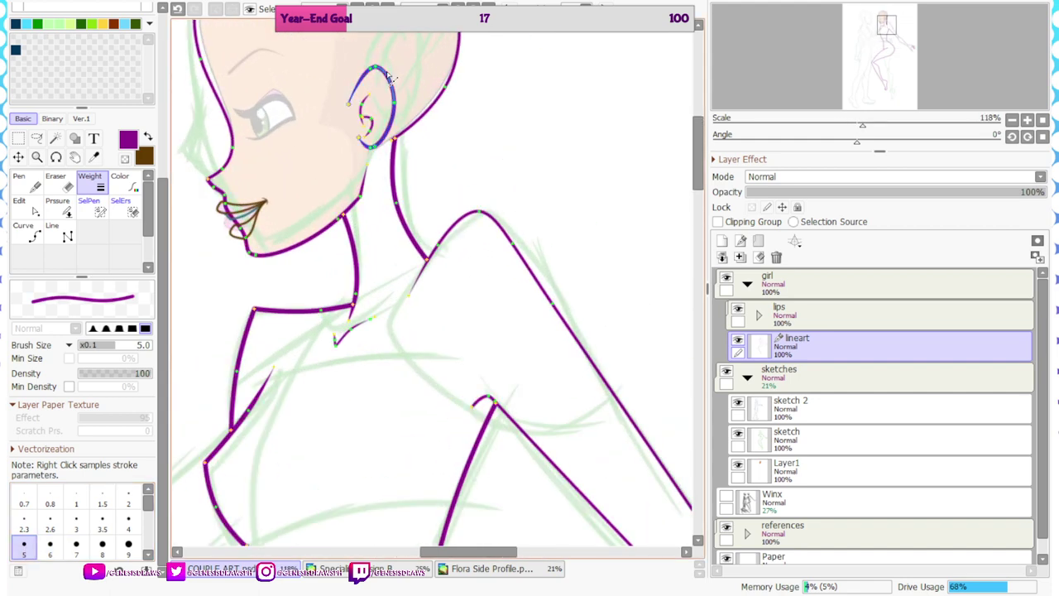
left_click(463, 211)
Set the line weight to 6 and apply it to the upper arm and forearm lines down to the back of the hand
scroll(464, 211, "down", 4)
scroll(456, 253, "down", 1)
left_click_drag(464, 513, 311, 363)
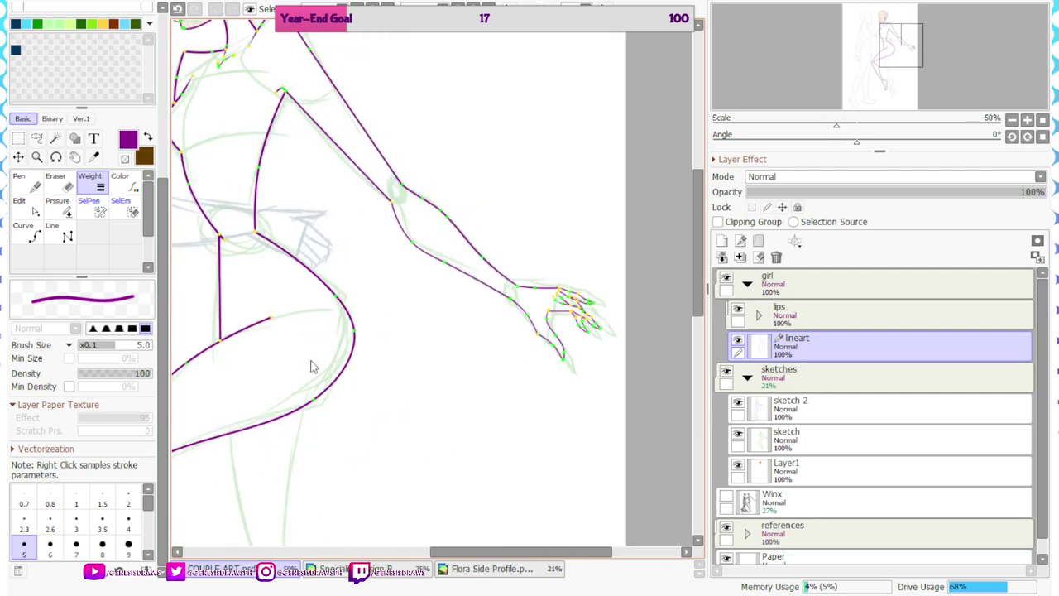
left_click(53, 546)
scroll(354, 146, "up", 2)
left_click(351, 168)
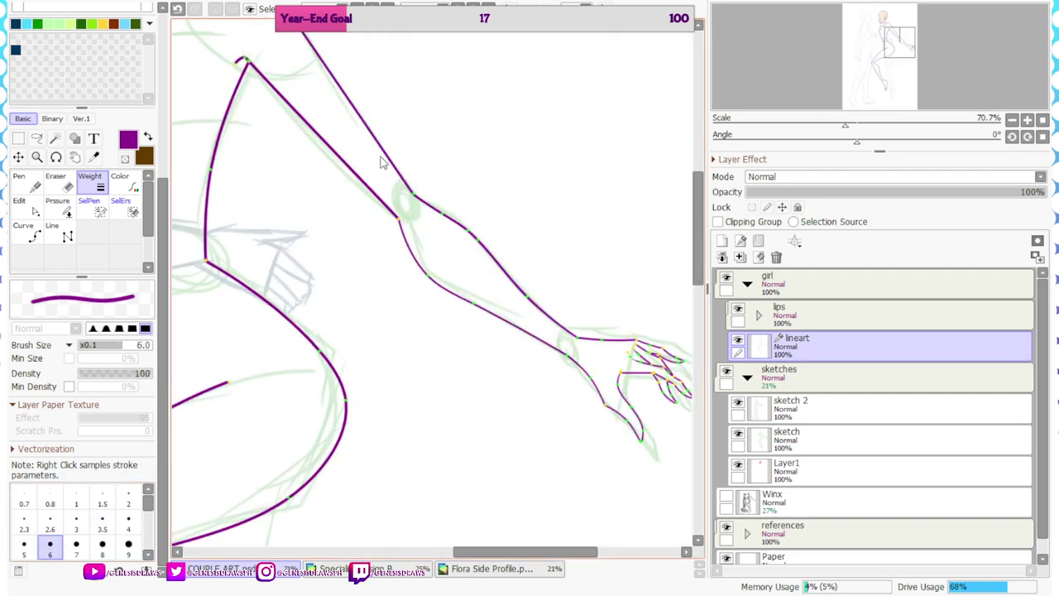
left_click(386, 155)
left_click(422, 271)
scroll(327, 229, "down", 3)
scroll(509, 307, "up", 5)
scroll(517, 297, "up", 2)
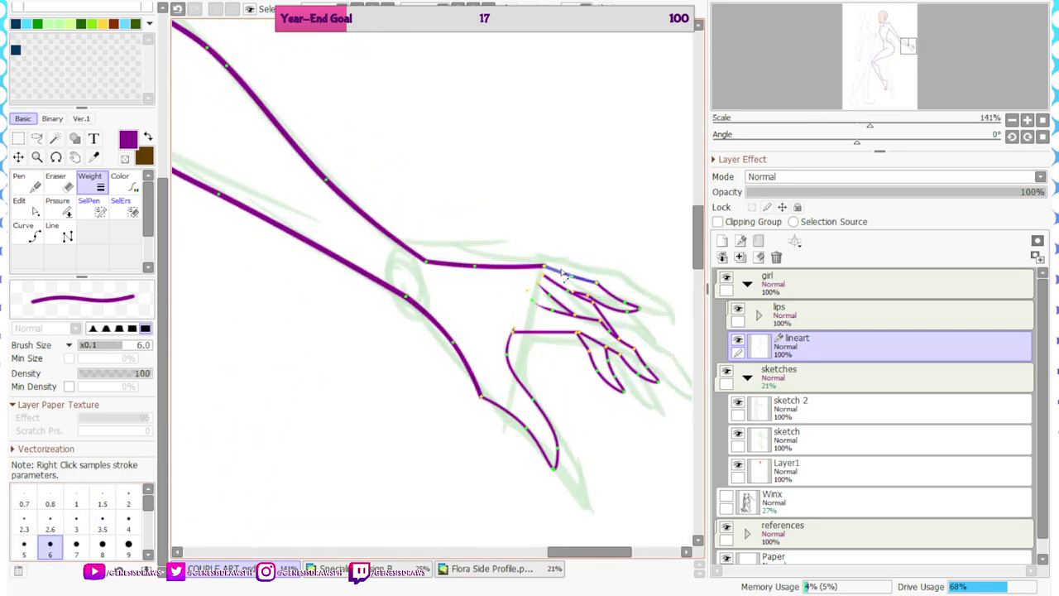
Apply line weight 6 to the uppermost finger's top edge, and undo the same weight on its fingertip
scroll(489, 215, "down", 3)
scroll(552, 276, "up", 6)
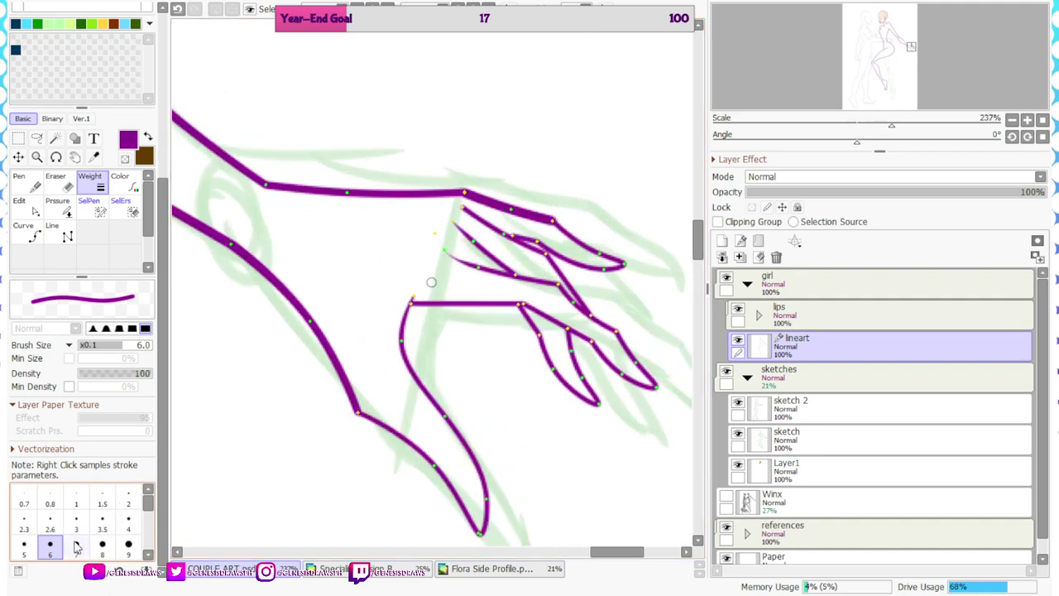
left_click(610, 257)
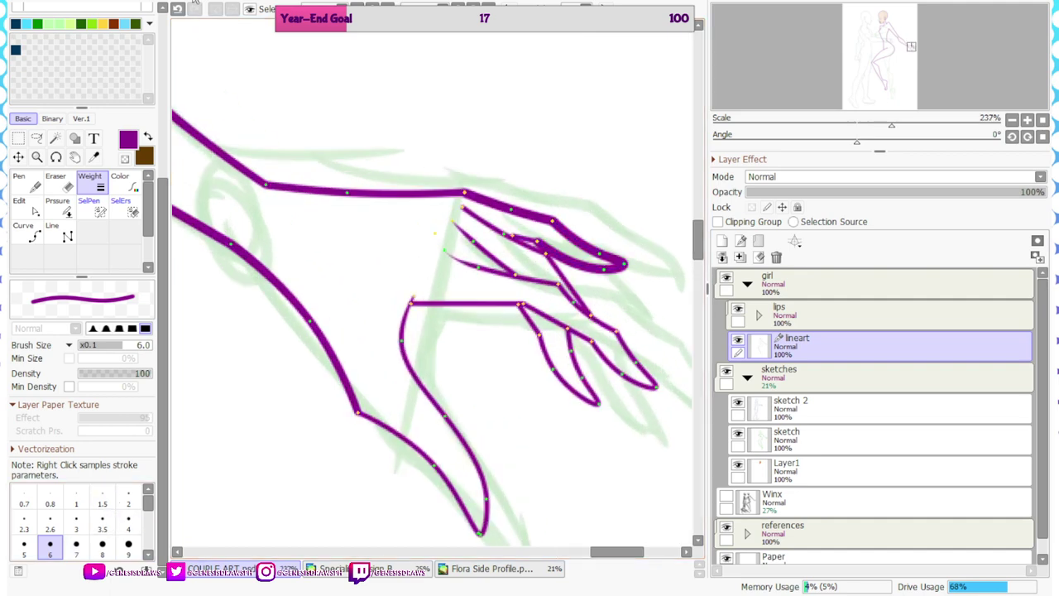
left_click(179, 9)
Set the line weight to 5 and apply it to the uppermost fingertip and the neighbouring finger lines
left_click(24, 544)
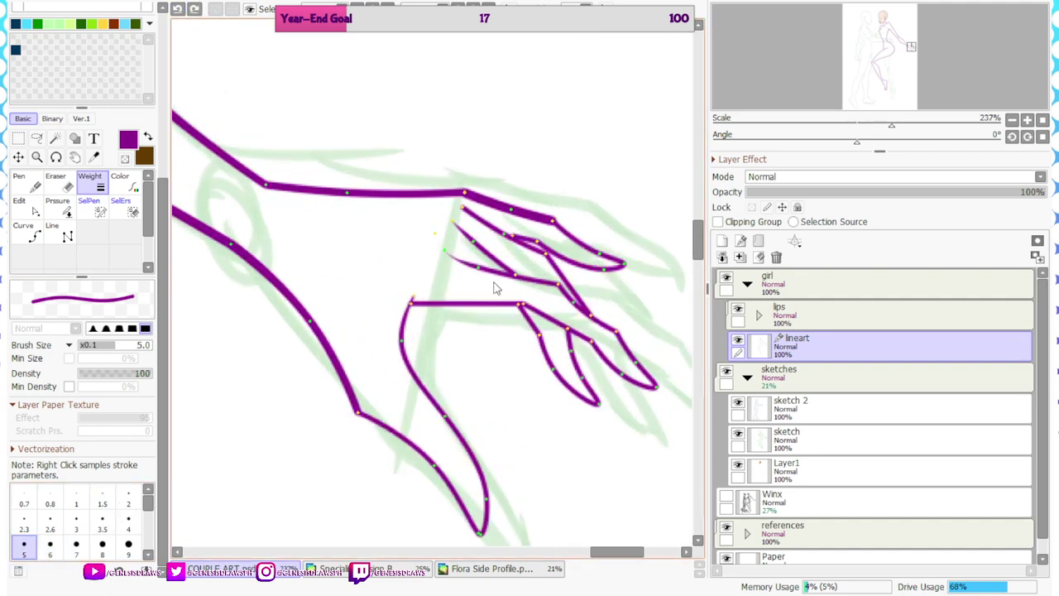
left_click(584, 248)
left_click(536, 243)
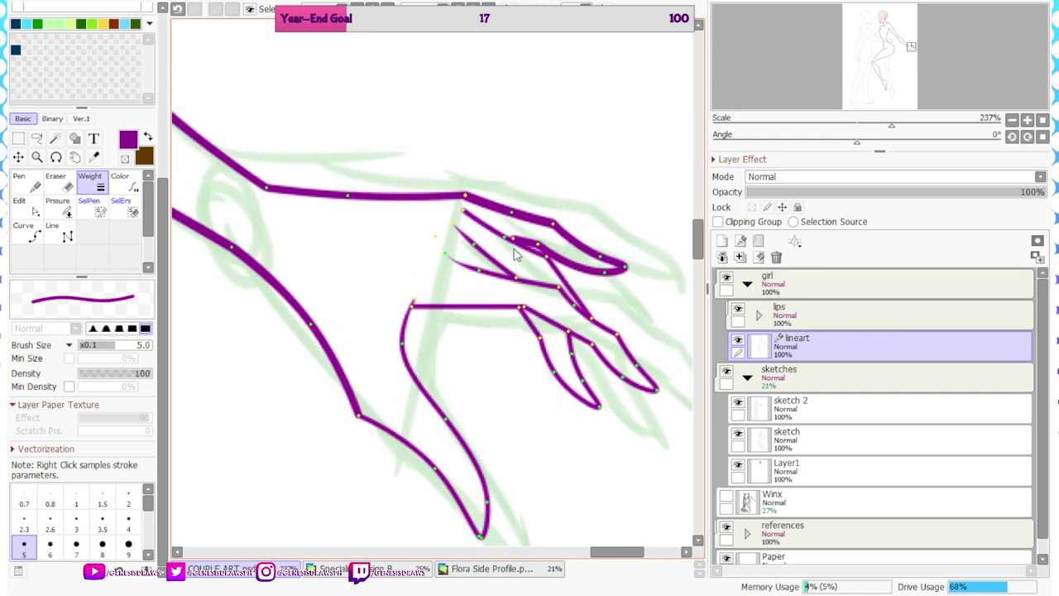
left_click(514, 254)
left_click(560, 281)
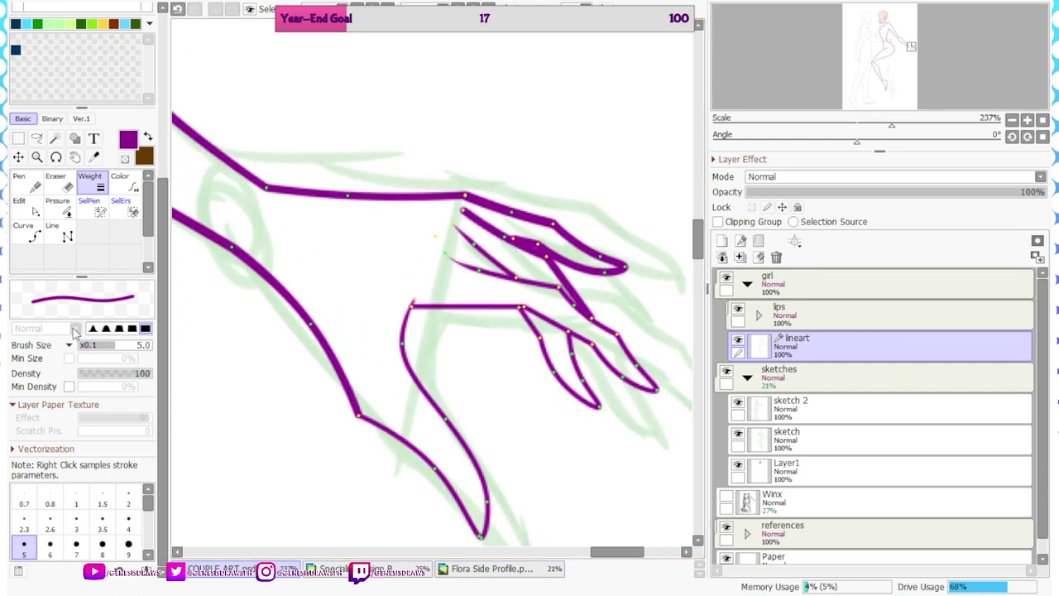
Reduce the width pressure at the upper finger lines' control points so the strokes taper toward the palm
left_click(60, 206)
scroll(488, 180, "up", 2)
left_click_drag(459, 210, 391, 234)
scroll(500, 253, "up", 2)
left_click_drag(530, 243, 496, 255)
scroll(496, 257, "down", 10)
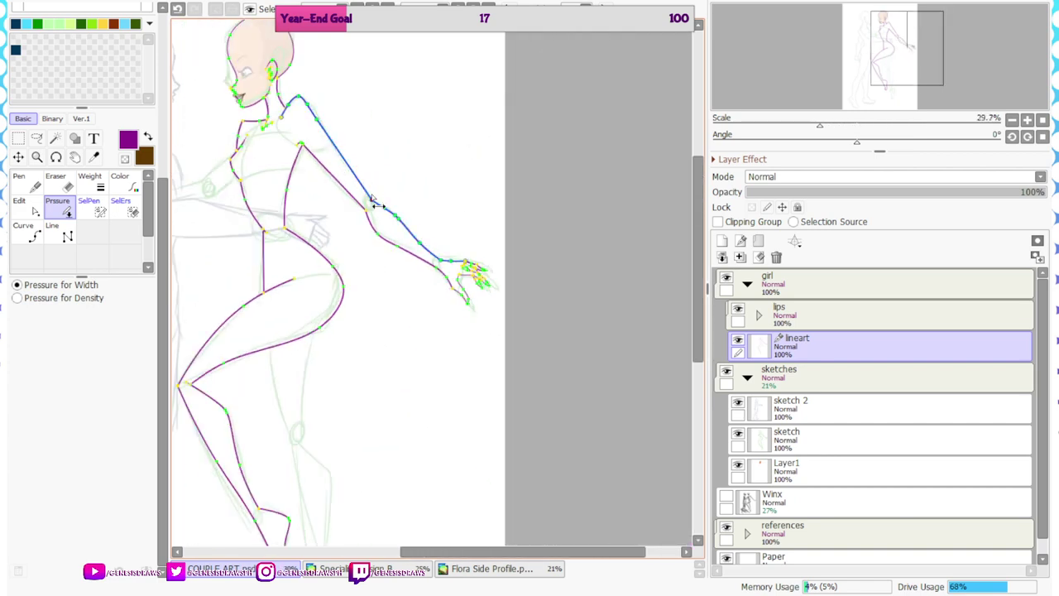
Apply line weight 5 to the thumb outline from the wrist around the thumb tip to the palm
scroll(374, 202, "up", 5)
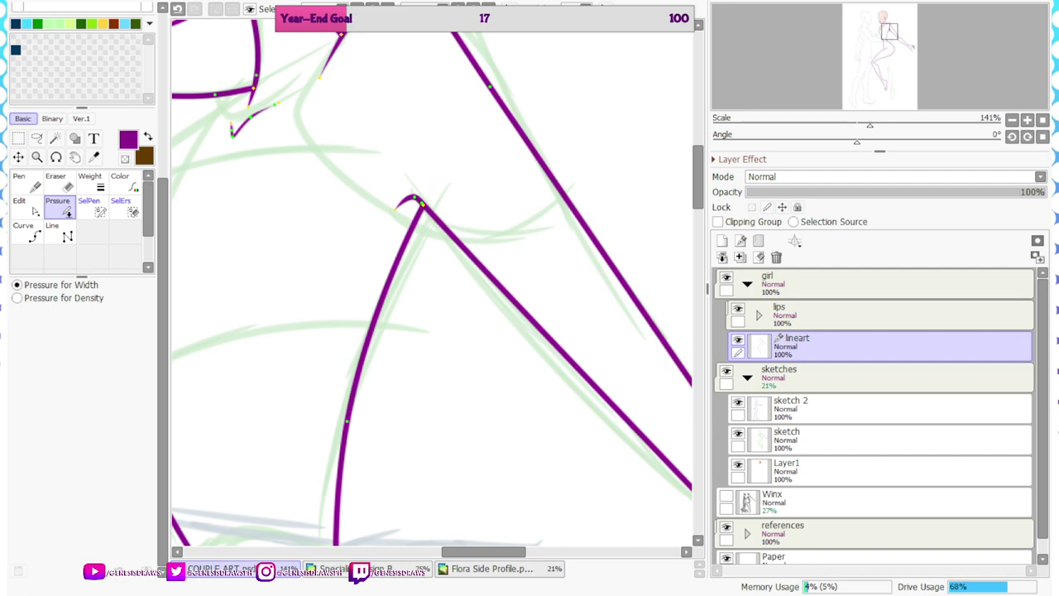
scroll(438, 207, "down", 9)
scroll(585, 365, "up", 10)
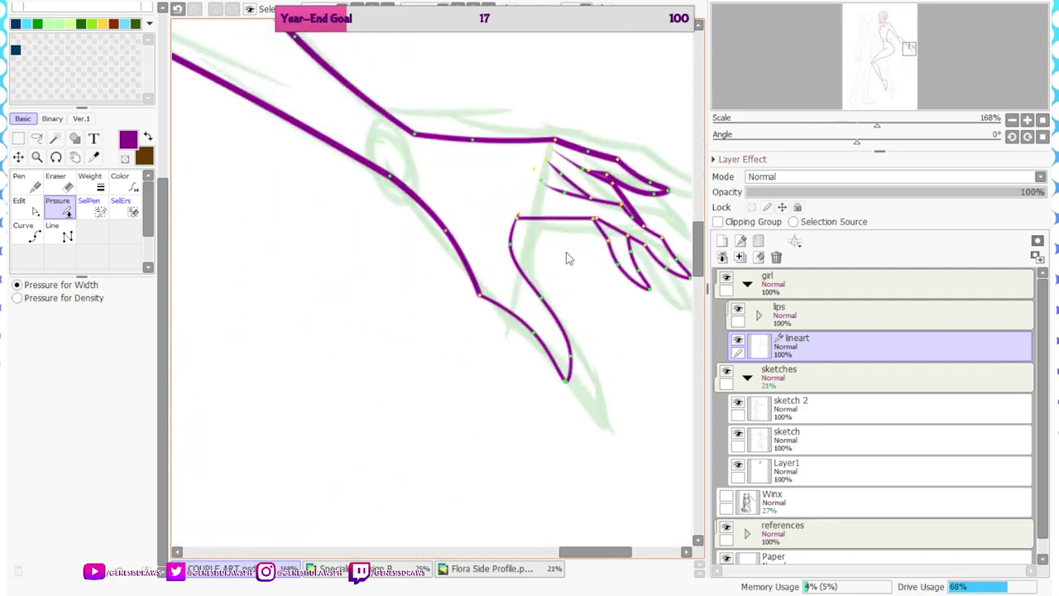
scroll(566, 253, "up", 3)
left_click(88, 183)
left_click(453, 334)
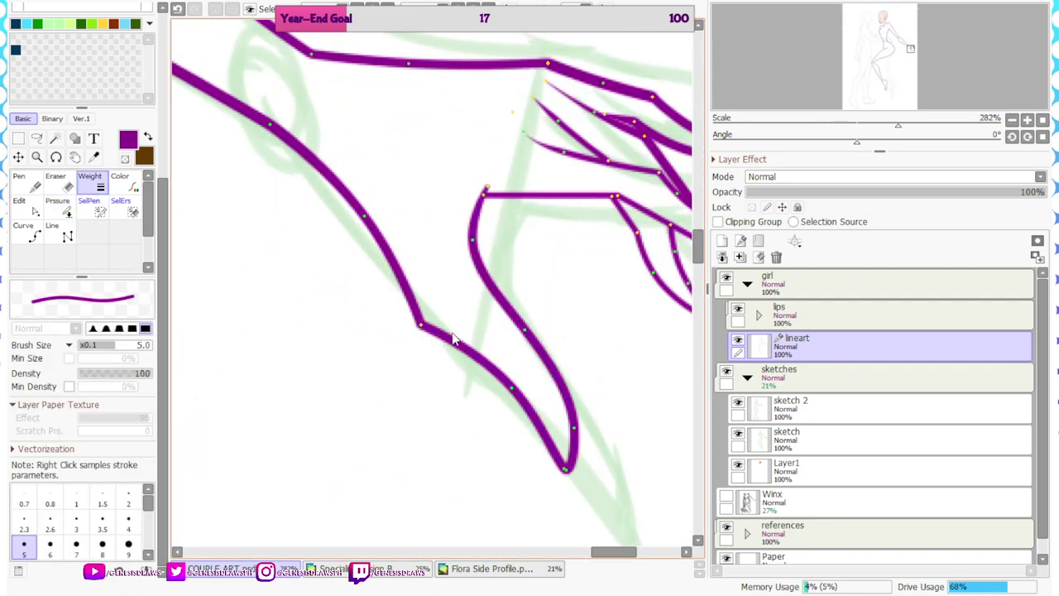
Apply line weight 5 to the palm edge and the lower finger outlines of the outstretched hand
scroll(452, 337, "down", 3)
scroll(674, 278, "up", 3)
left_click(420, 241)
left_click(482, 292)
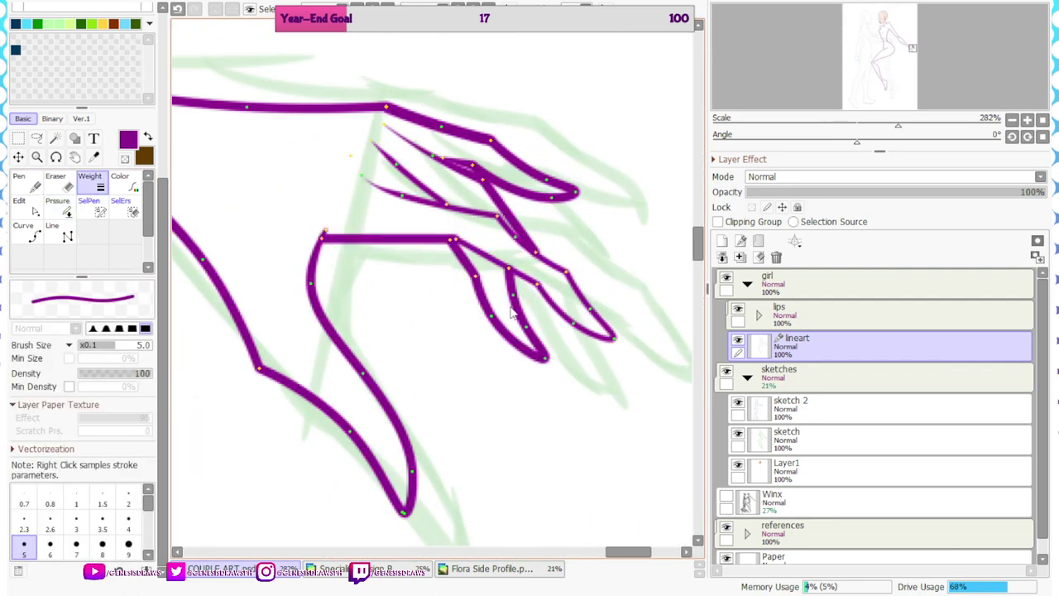
left_click(542, 291)
left_click(521, 275)
left_click_drag(543, 275, 550, 273)
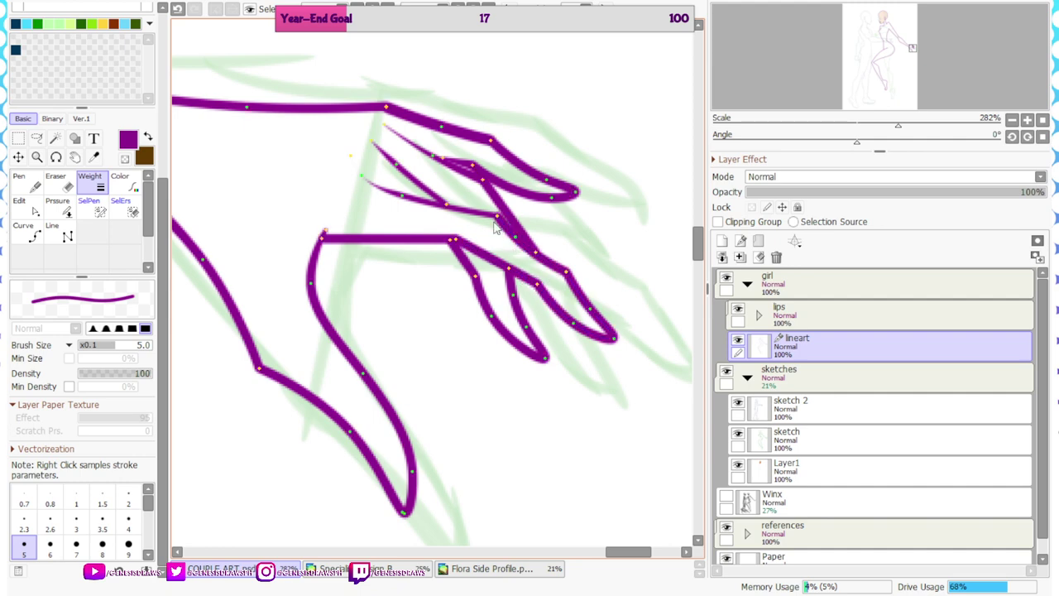
scroll(494, 228, "down", 5)
scroll(579, 217, "up", 3)
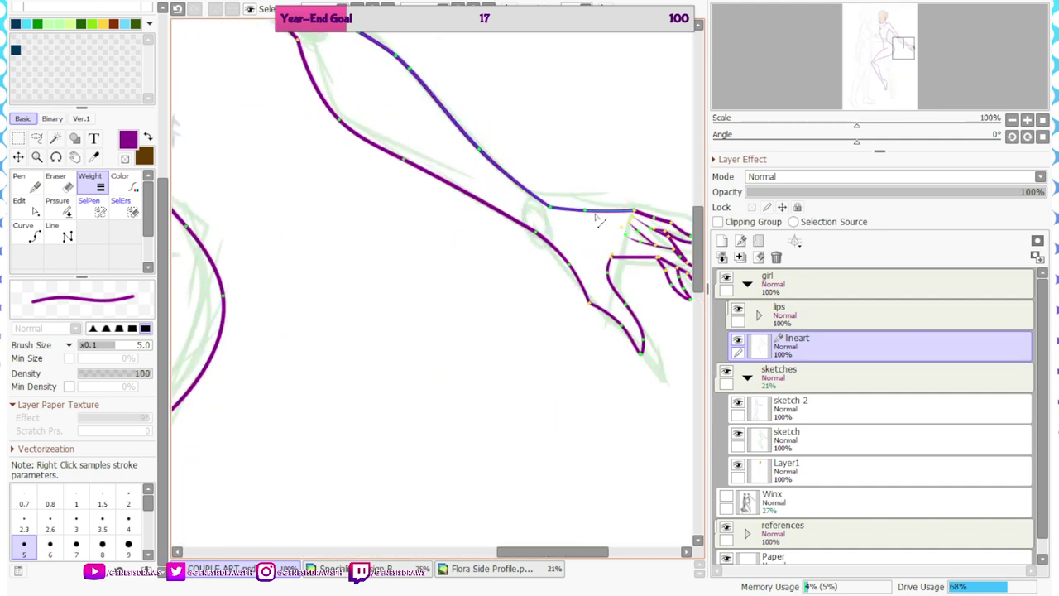
scroll(595, 217, "down", 3)
Draw the straight leg's front and back thigh lines as size 4 curves from the raised thigh's underside to the knee
left_click(32, 235)
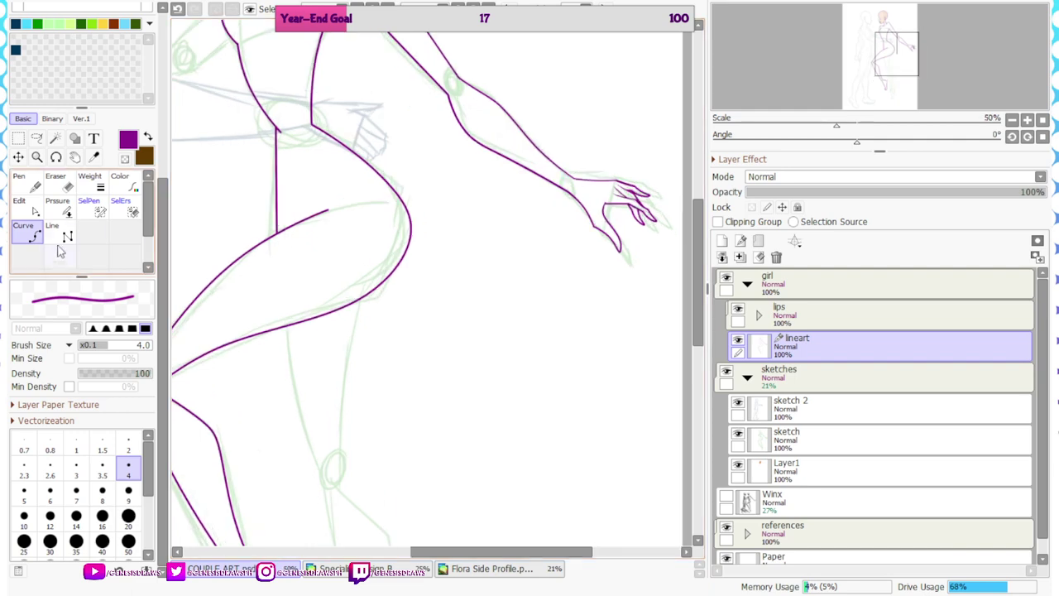
left_click(57, 207)
scroll(367, 207, "down", 1)
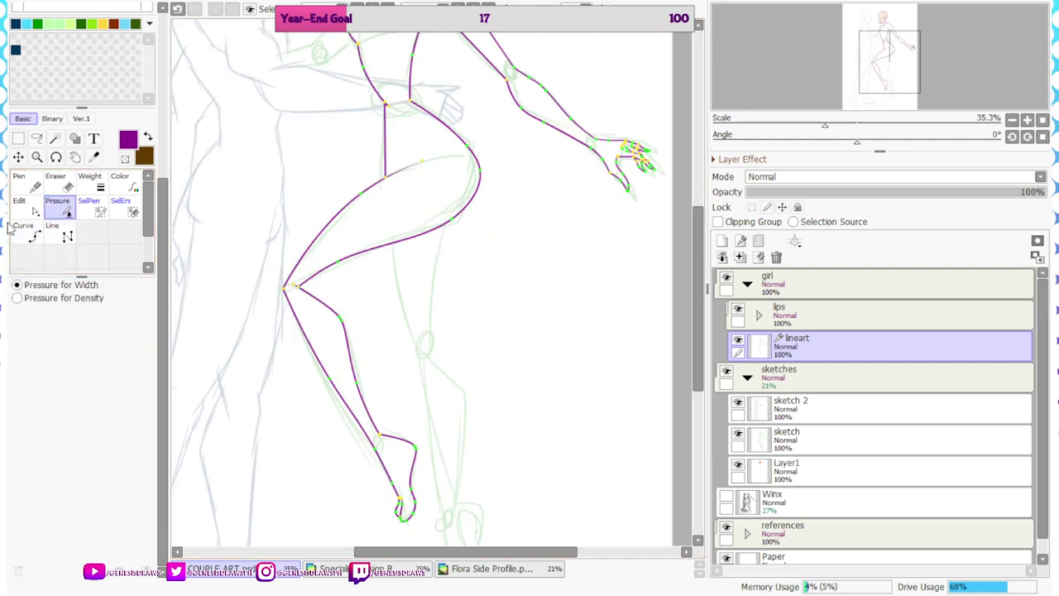
left_click(30, 234)
scroll(404, 223, "up", 3)
left_click(401, 193)
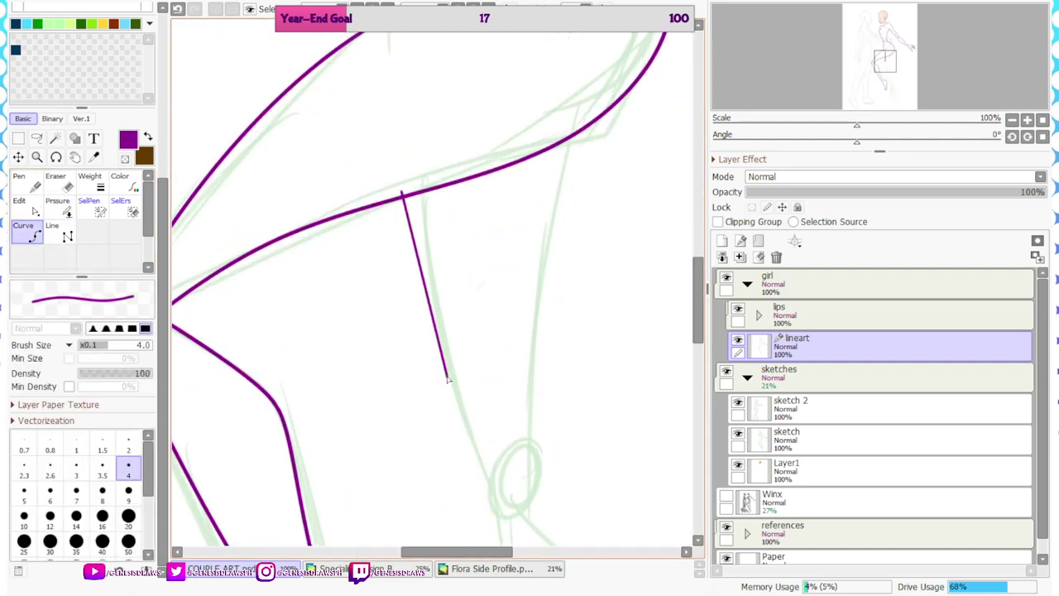
left_click(522, 515)
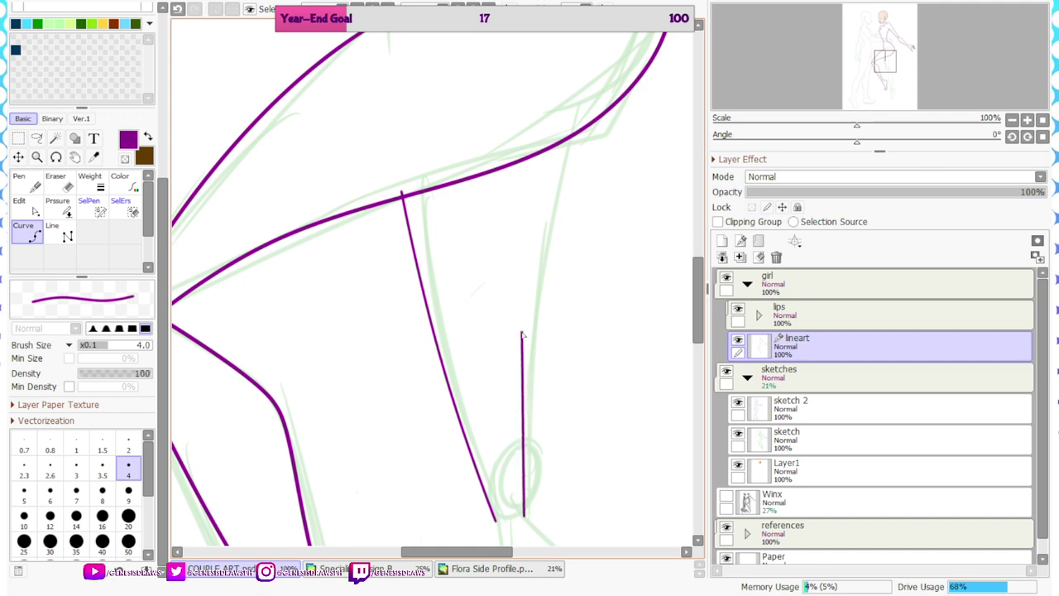
left_click(522, 334)
double_click(554, 145)
scroll(426, 170, "down", 2)
scroll(428, 170, "down", 2)
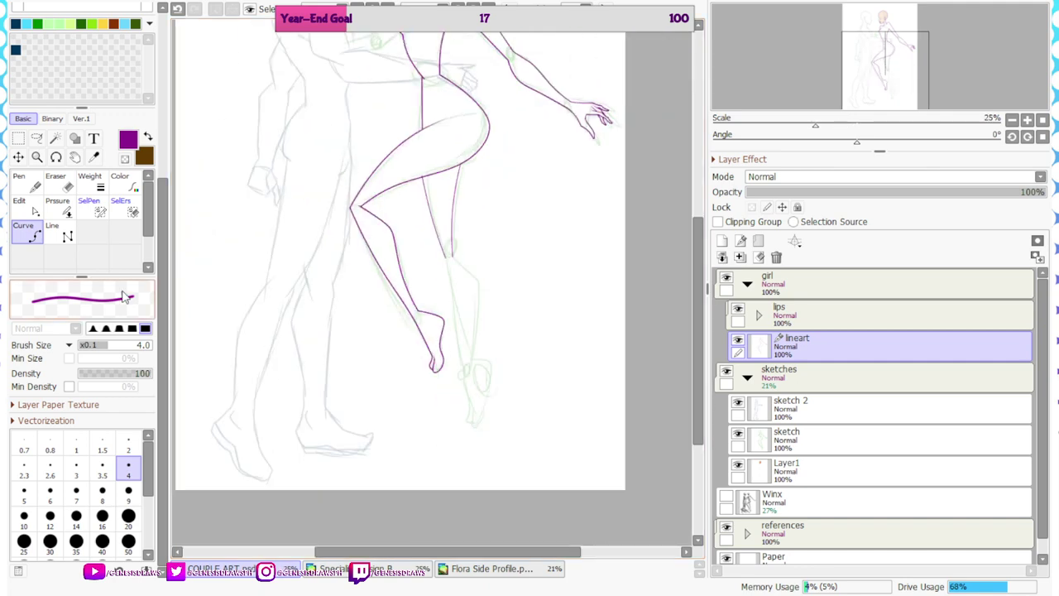
Move the upper end of the straight leg's front thigh line to meet the raised thigh's lower edge
left_click(23, 205)
scroll(423, 208, "up", 5)
left_click_drag(410, 191, 412, 197)
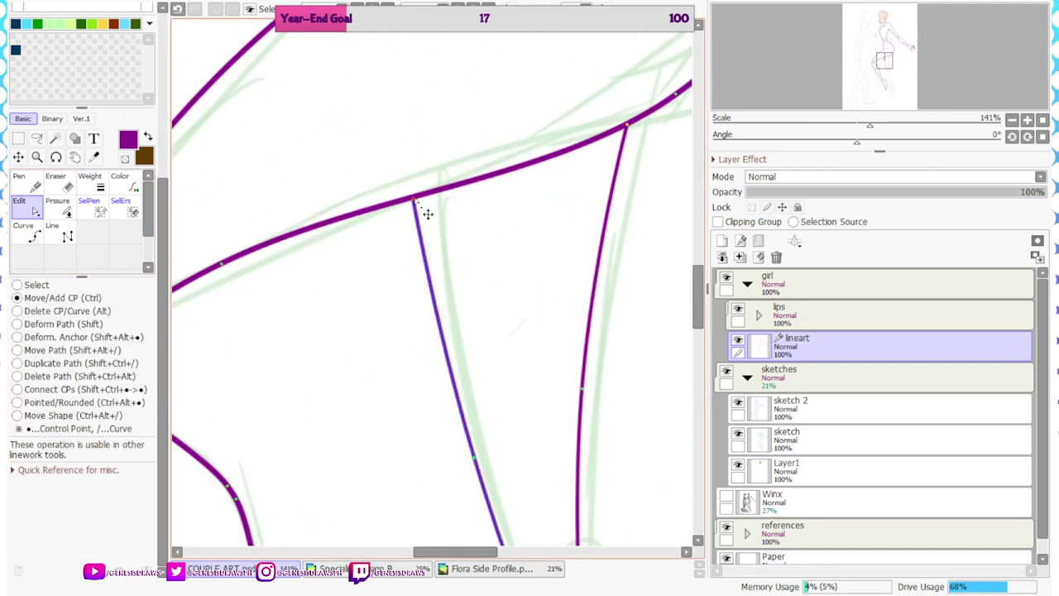
scroll(446, 162, "down", 7)
left_click(87, 186)
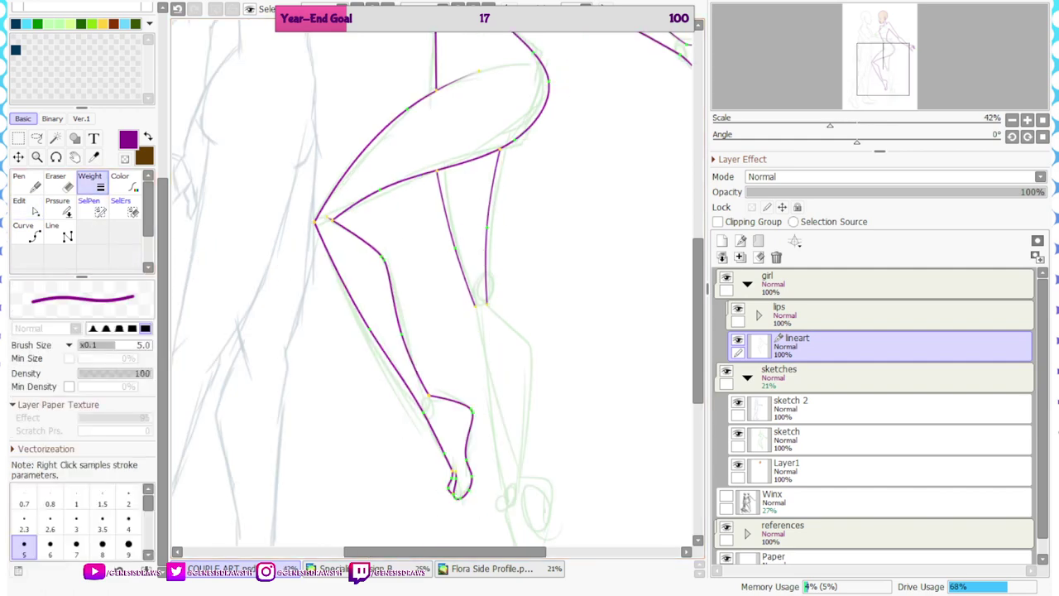
scroll(453, 191, "down", 2)
scroll(501, 426, "up", 3)
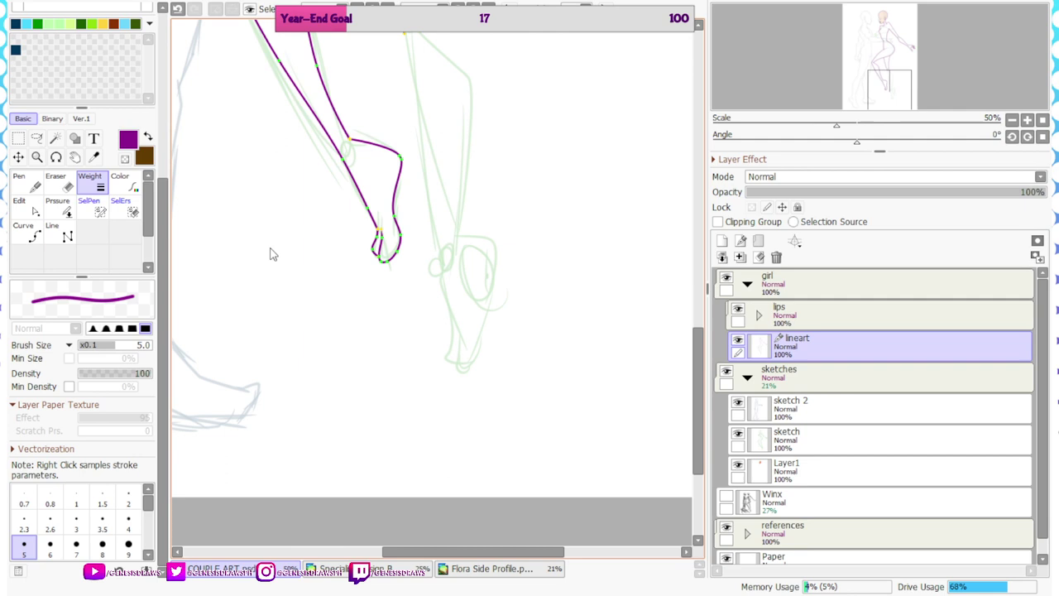
Draw the straight leg's front line as a size 4 curve from the knee down the shin to the small toe
left_click(18, 240)
scroll(385, 114, "up", 1)
scroll(384, 114, "up", 1)
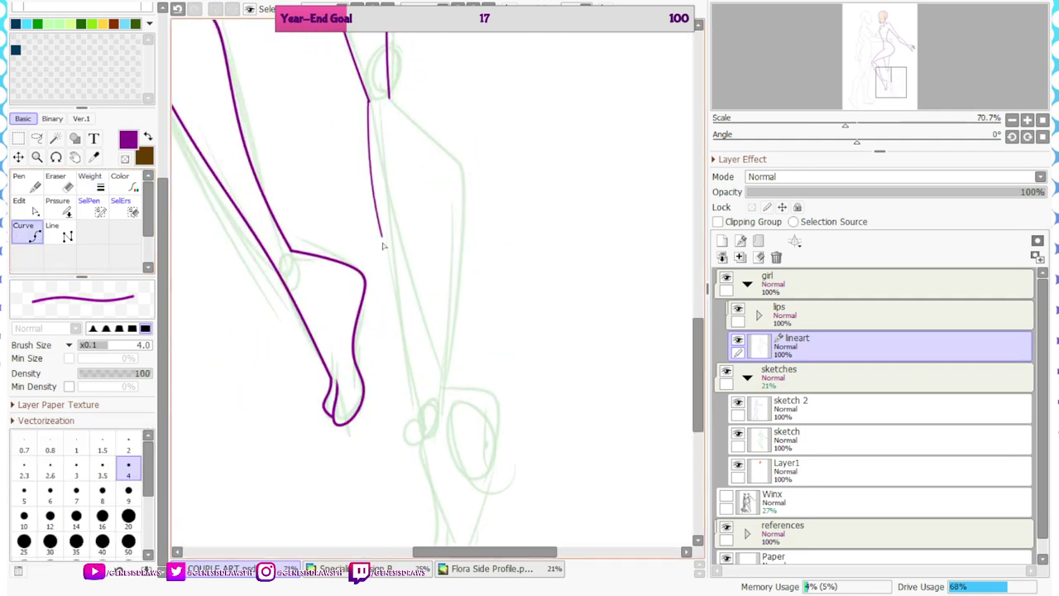
scroll(383, 245, "up", 4)
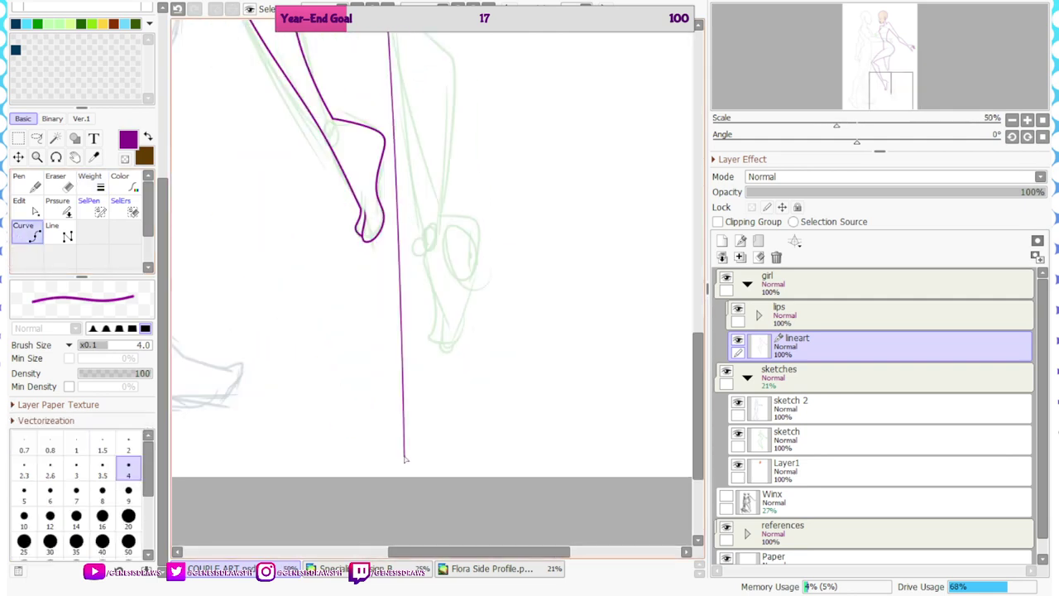
left_click(470, 303)
left_click(447, 362)
scroll(410, 356, "up", 1)
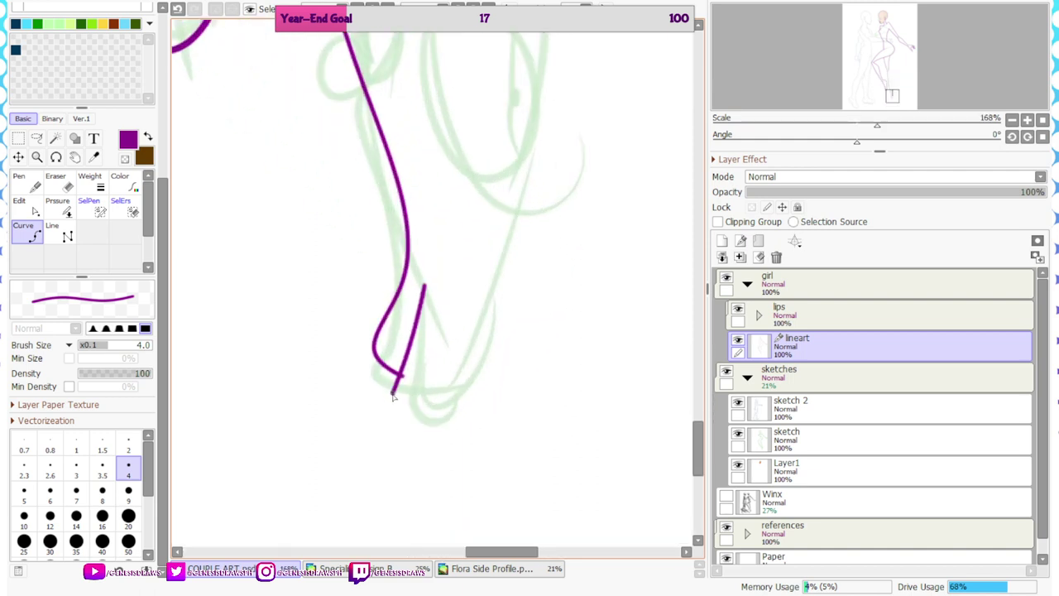
Draw the straight leg's big toe, sole and heel as one curve ending at the back of the ankle
left_click(401, 389)
left_click(428, 404)
left_click(472, 383)
scroll(489, 306, "down", 3)
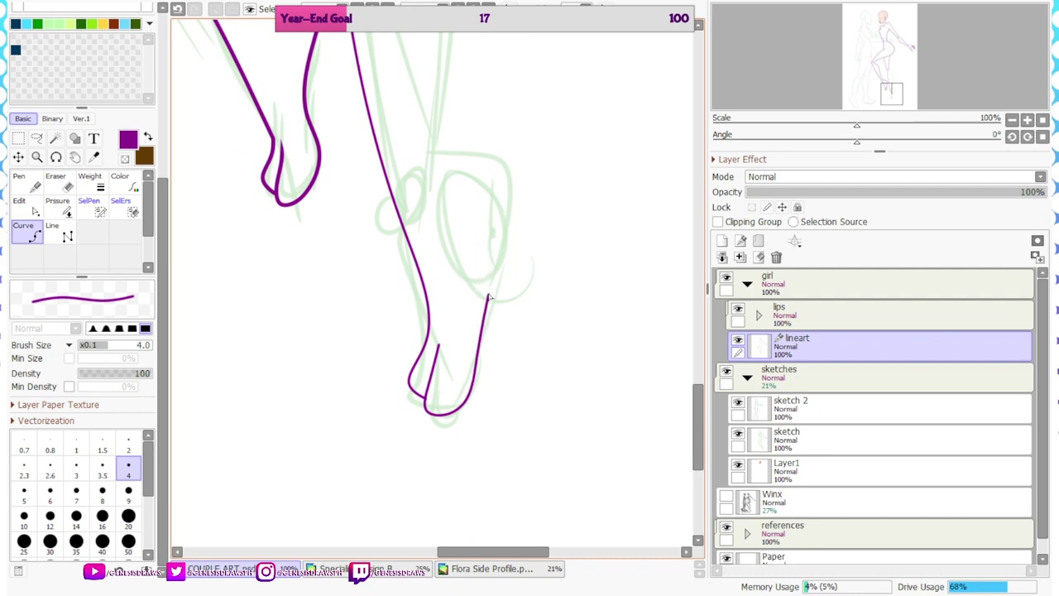
left_click(512, 183)
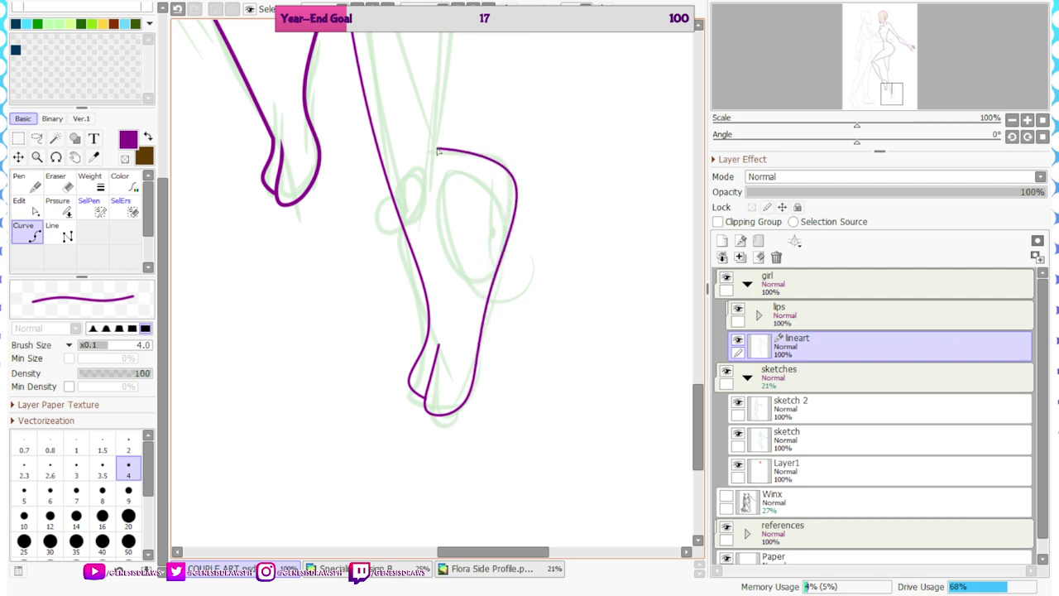
scroll(436, 153, "down", 5)
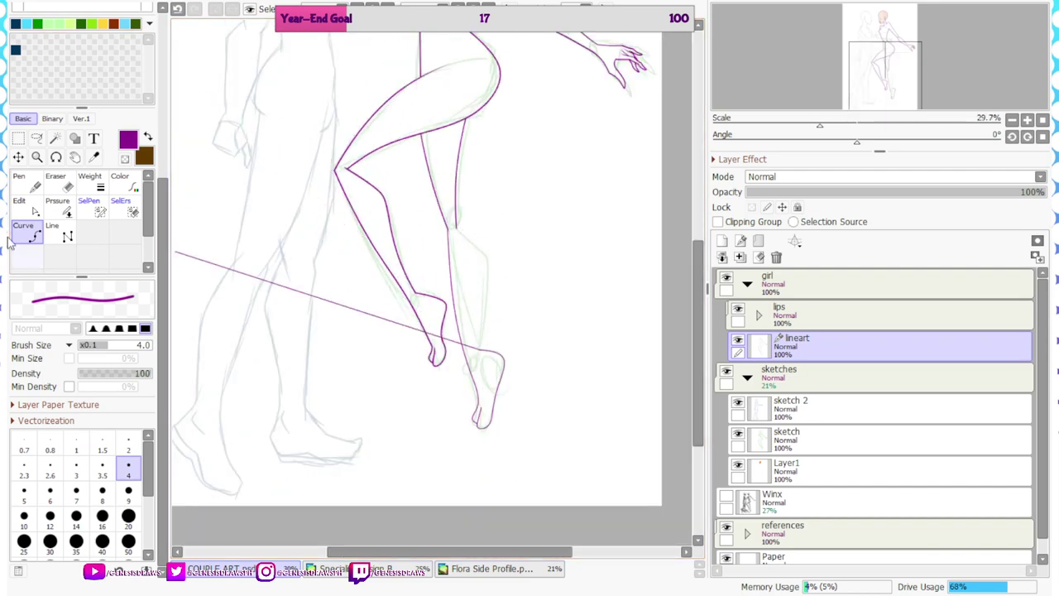
Reposition control points along the straight leg's ankle, toes and sole to refine the foot's shape
left_click(19, 205)
scroll(487, 381, "up", 2)
left_click_drag(472, 365, 473, 345)
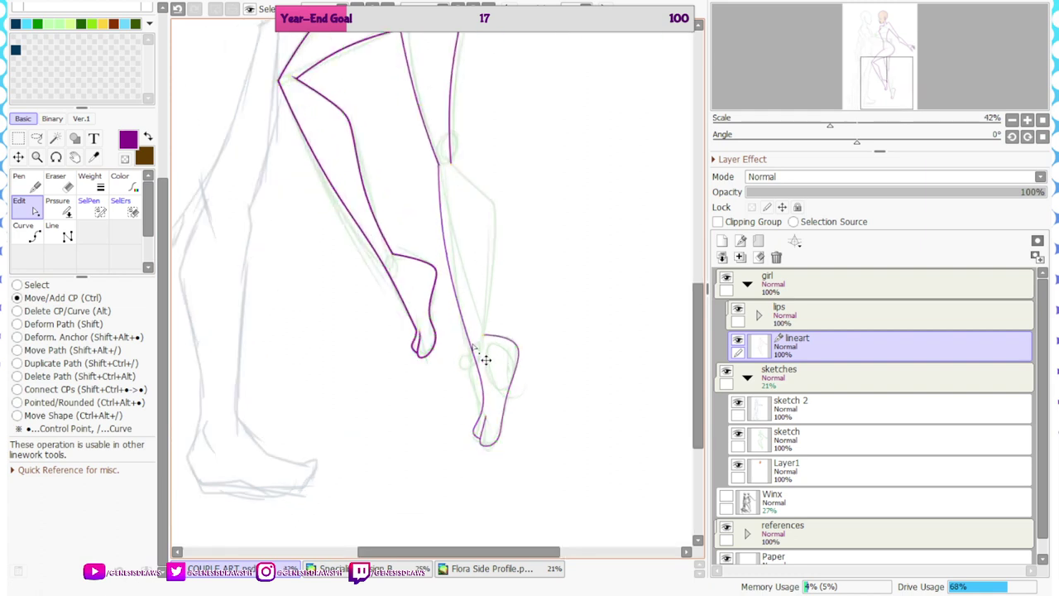
scroll(504, 408, "up", 3)
left_click_drag(504, 408, 499, 439)
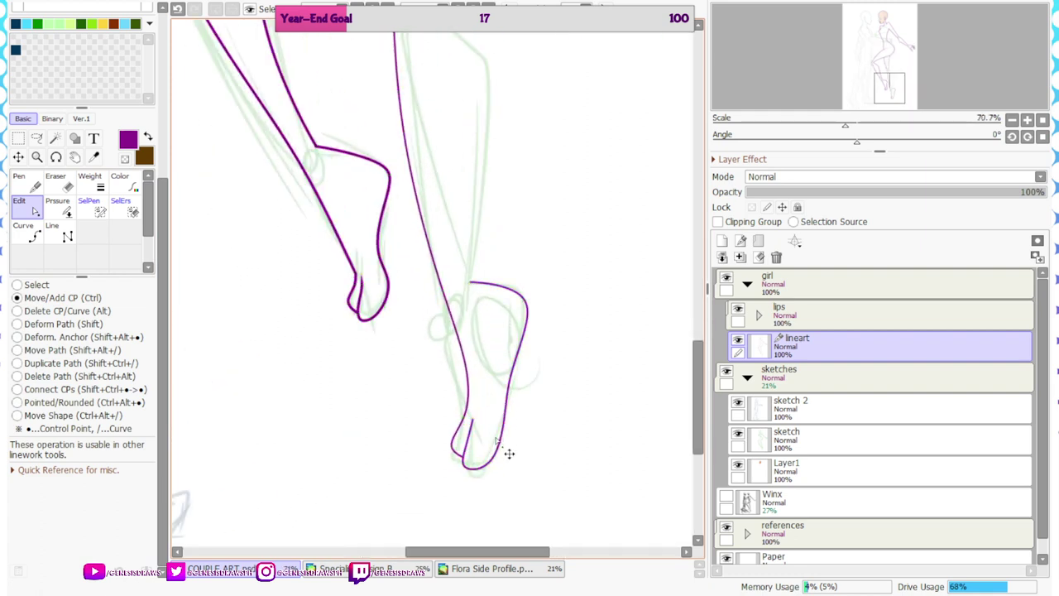
scroll(467, 426, "up", 2)
scroll(485, 456, "up", 3)
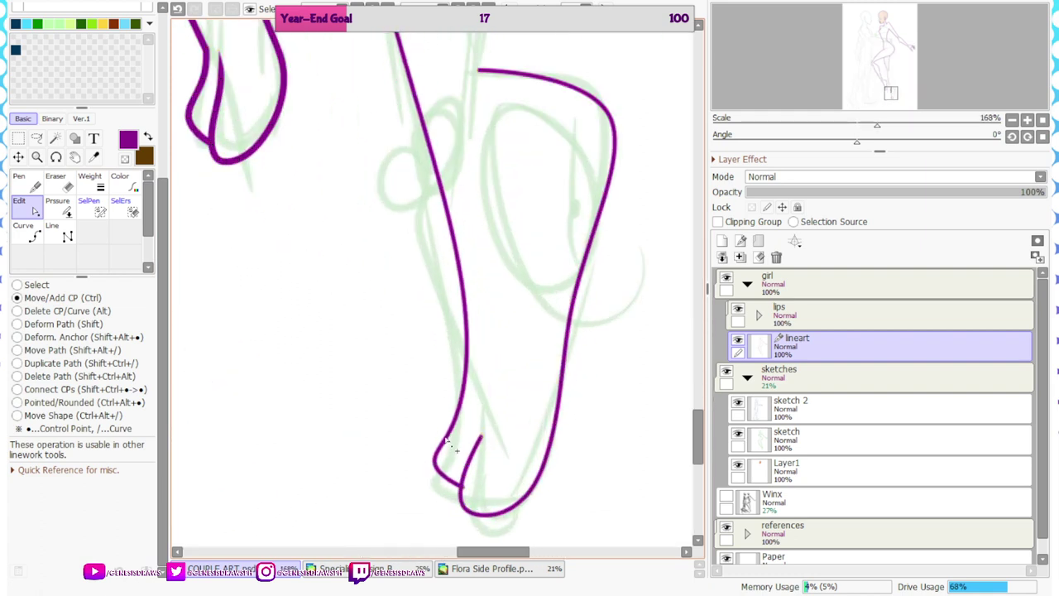
left_click_drag(469, 396, 471, 388)
left_click_drag(548, 445, 541, 433)
scroll(514, 376, "down", 7)
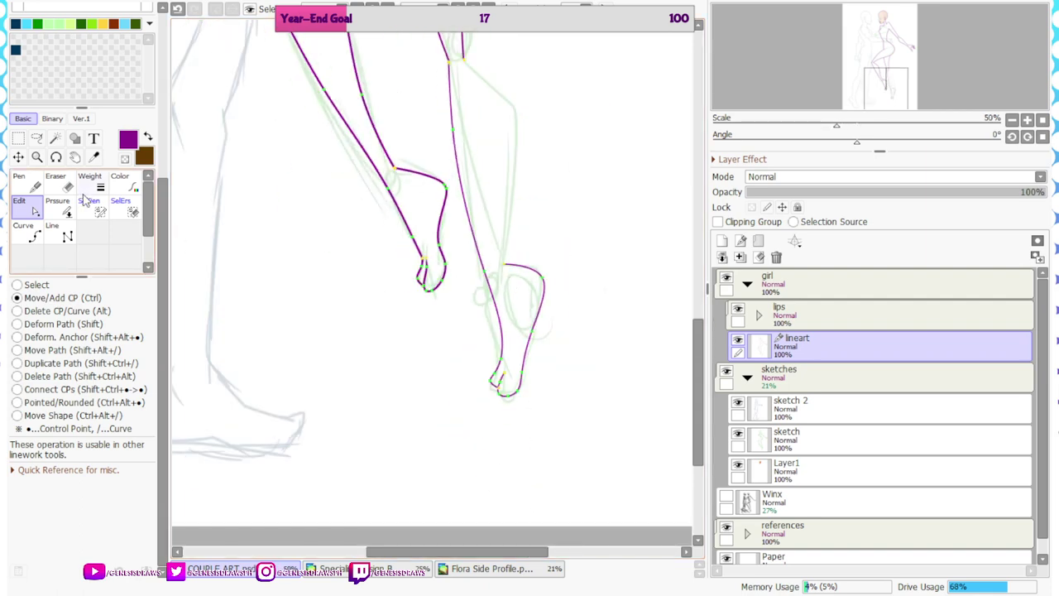
Erase the straight leg's foot lines below the ankle with a size 100 eraser
key("e")
left_click(102, 553)
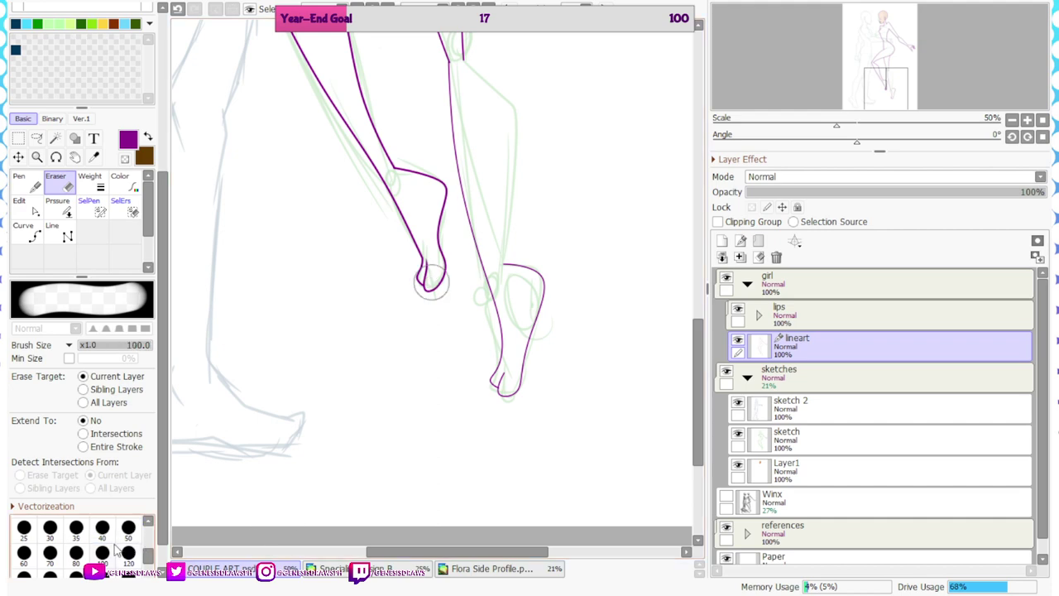
mouse_move(486, 284)
left_mouse_down()
mouse_move(489, 381)
mouse_move(528, 288)
left_mouse_up()
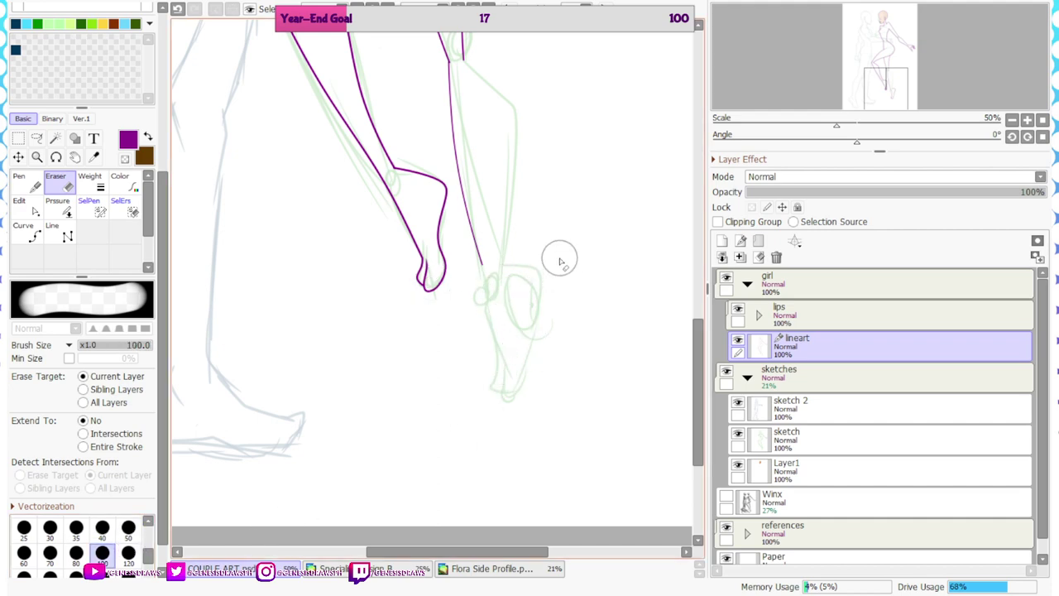
Select the control points of the raised leg's lower leg and foot, and paste a copy as a new linework layer
left_click(27, 183)
scroll(402, 208, "up", 4)
left_click(29, 207)
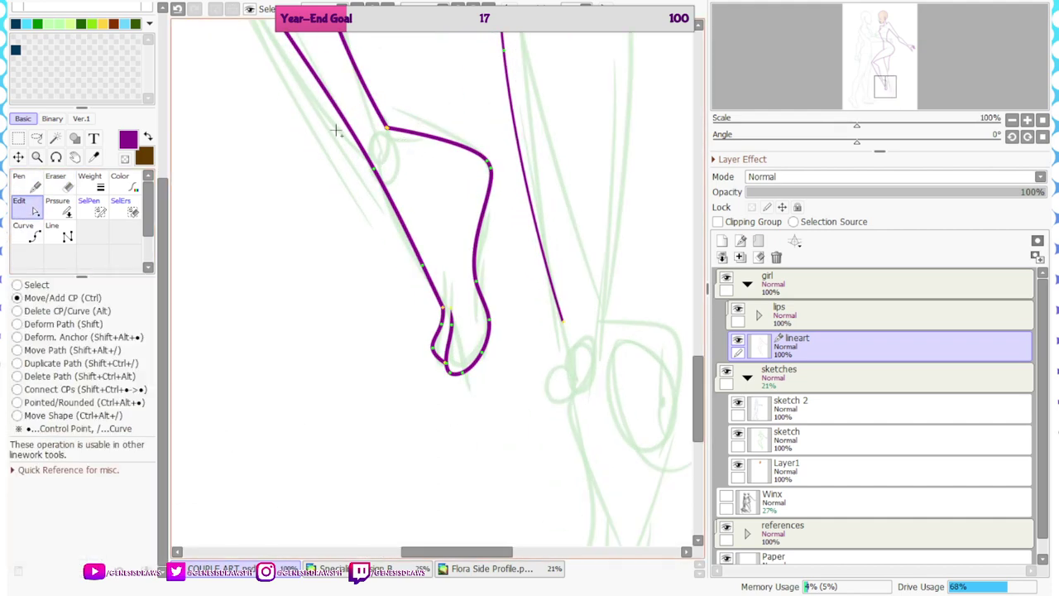
left_click_drag(437, 122, 528, 423)
left_click_drag(401, 145, 402, 145)
scroll(401, 145, "up", 5)
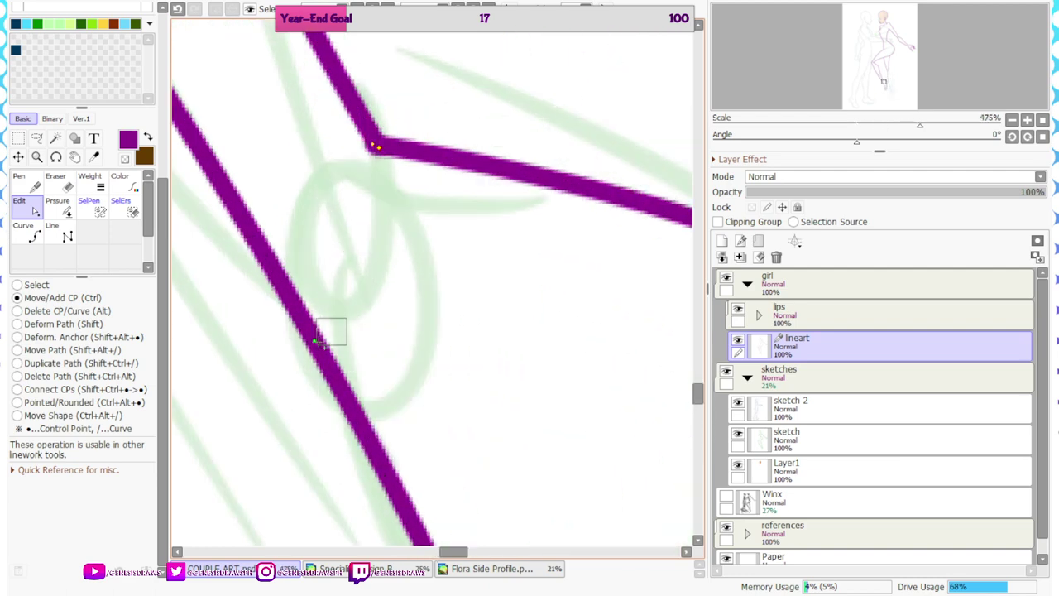
scroll(395, 135, "down", 4)
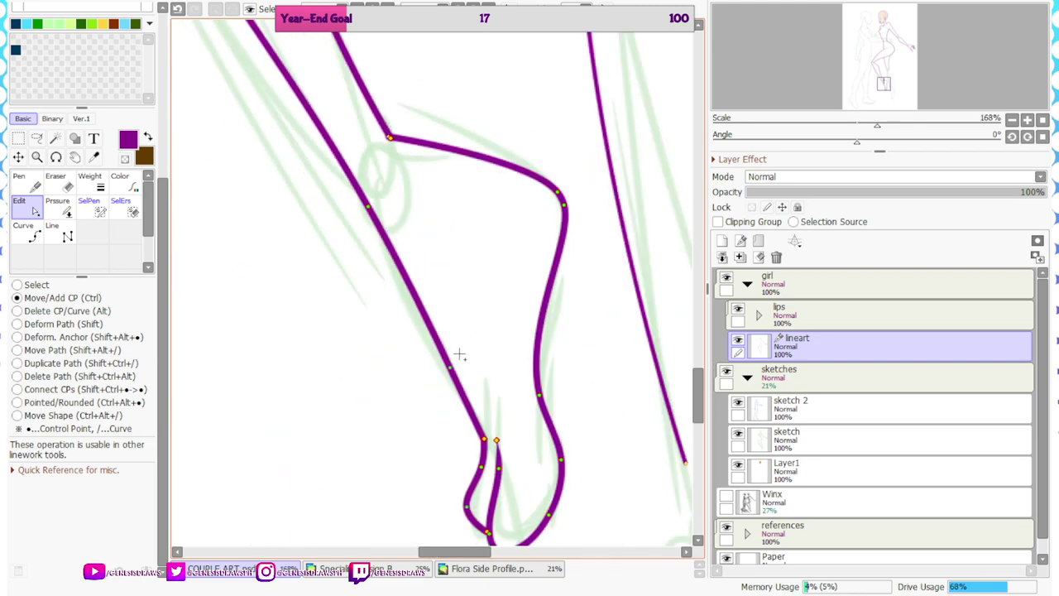
left_click_drag(416, 372, 416, 372)
scroll(445, 207, "down", 4)
key("ctrl+c")
key("ctrl+v")
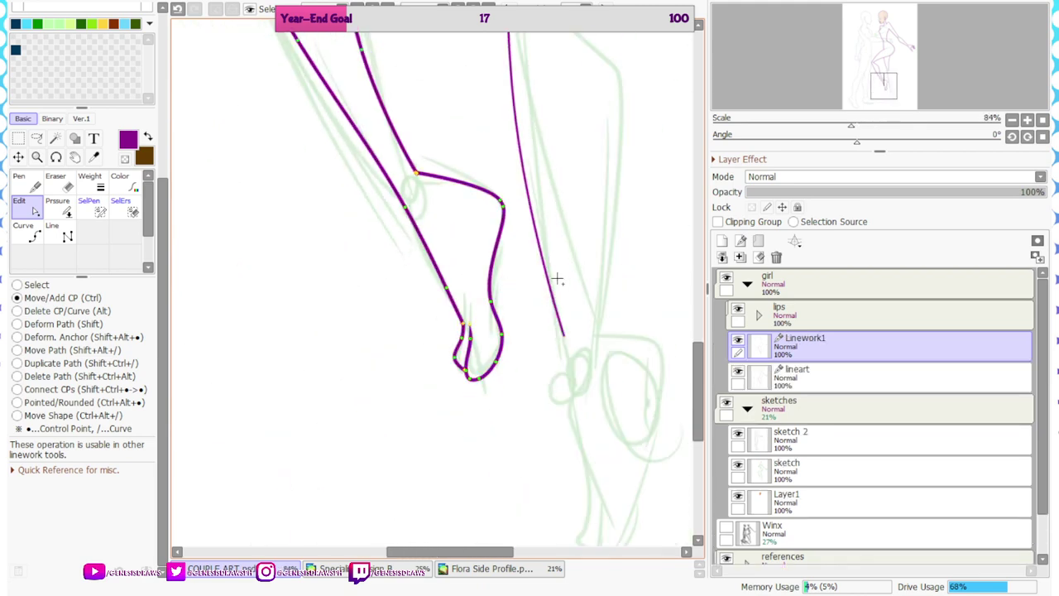
Transform the pasted lower leg, rotating it clockwise to near vertical and moving it below the straight leg's knee
key("ctrl+t")
scroll(484, 220, "down", 1)
scroll(485, 220, "down", 2)
left_click_drag(484, 219, 642, 405)
left_click_drag(567, 249, 556, 188)
left_click_drag(606, 98, 685, 144)
left_click_drag(599, 207, 553, 206)
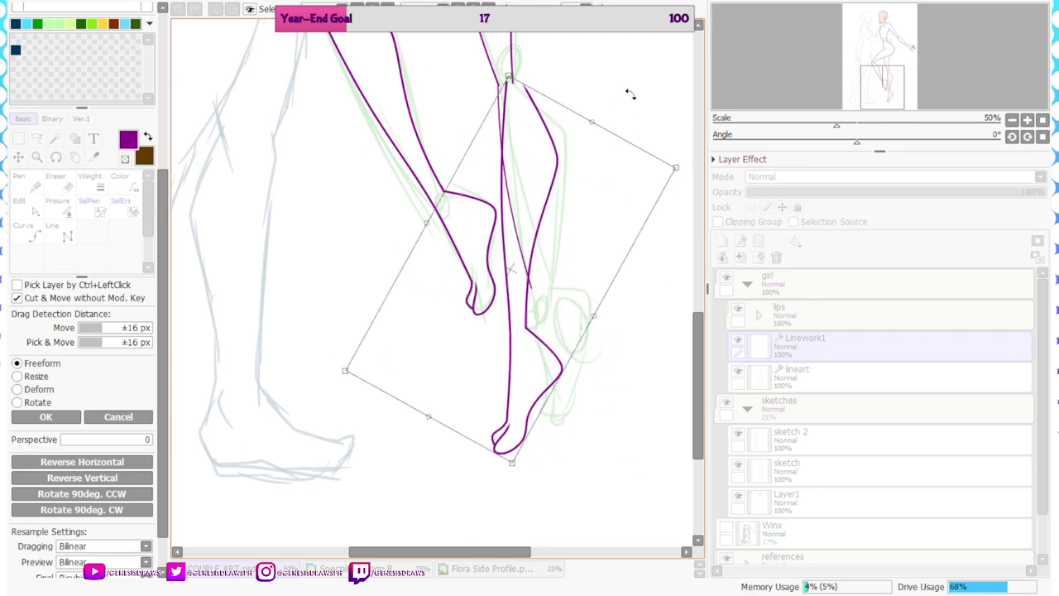
Rotate the copied lower leg slightly counterclockwise, align it with the knee and apply the transform, then return to the lineart layer
left_click_drag(629, 94, 594, 75)
left_click_drag(567, 181, 591, 177)
scroll(591, 177, "down", 4)
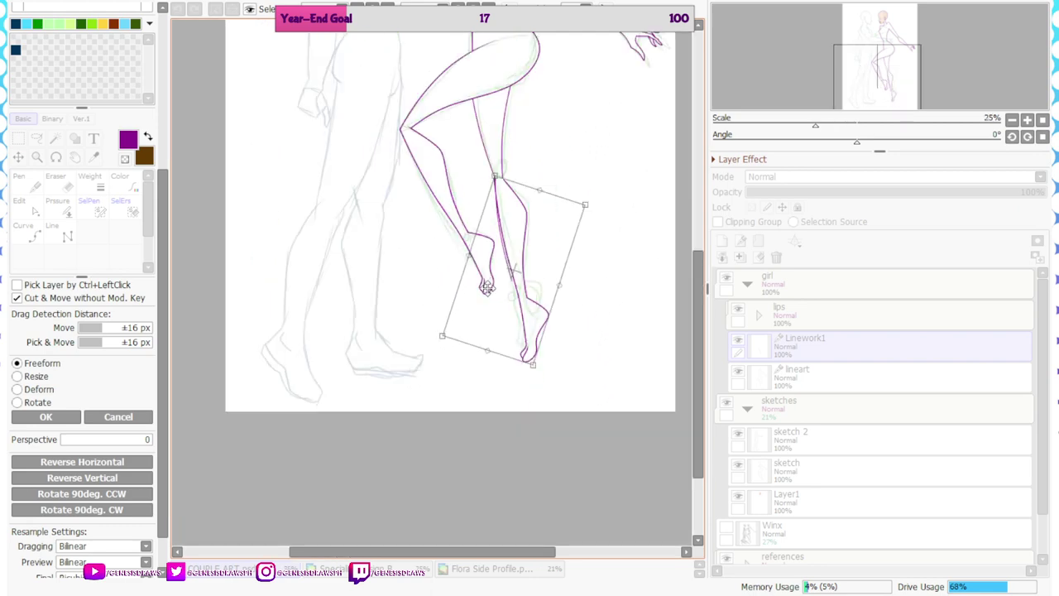
scroll(536, 259, "up", 5)
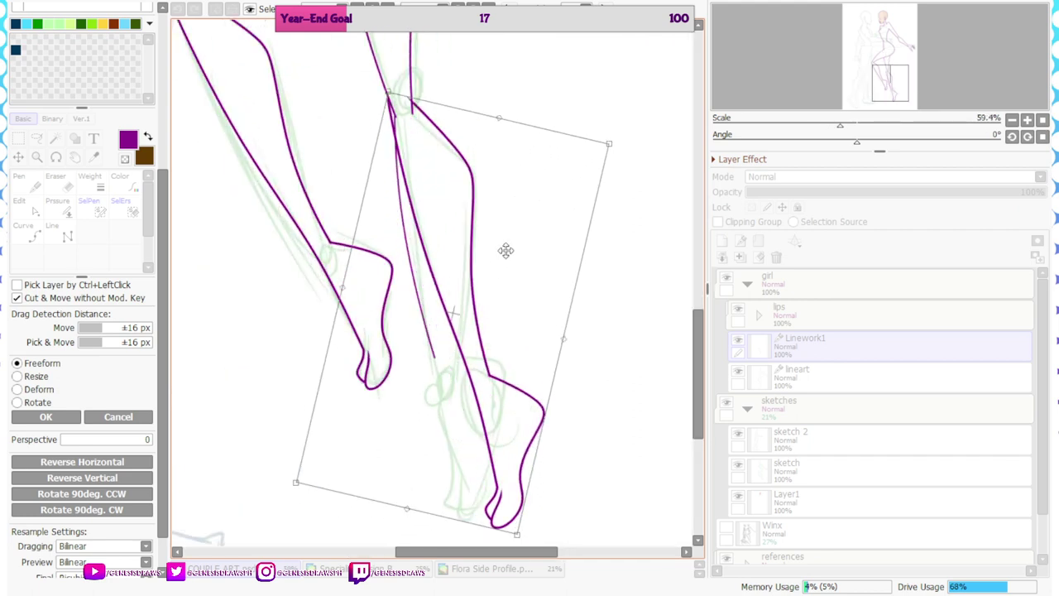
left_click(46, 416)
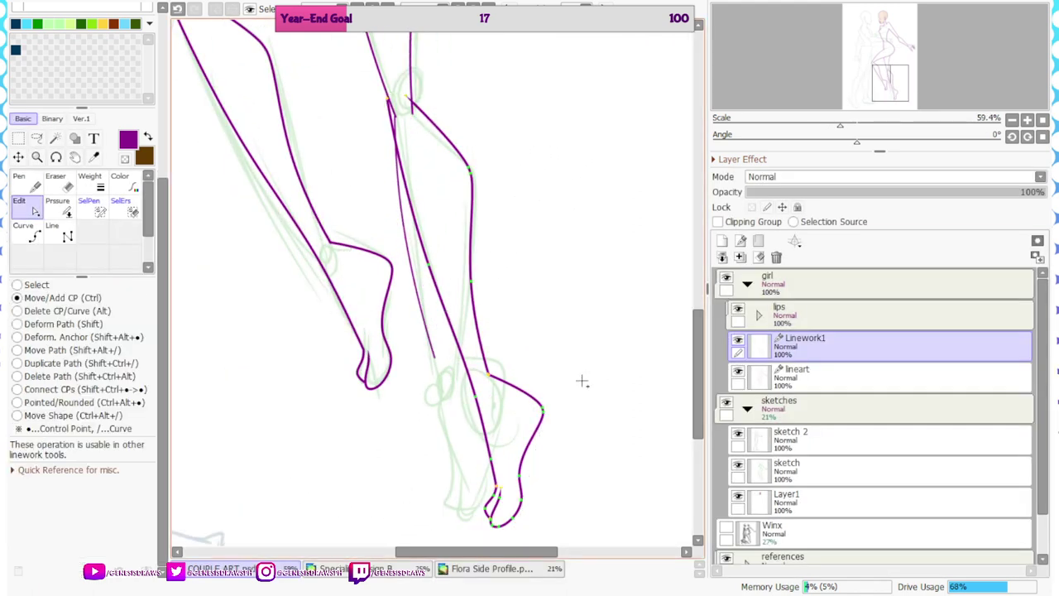
left_click(828, 377)
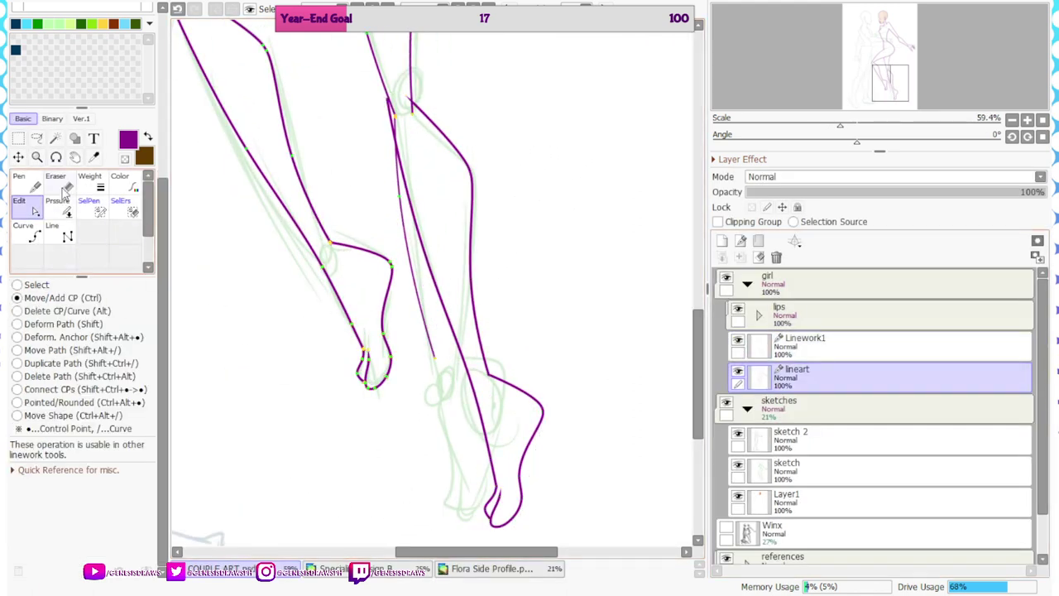
Erase the leftover inner calf line of the straight leg on the lineart layer beneath the copied lower leg
key("e")
scroll(391, 124, "up", 2)
mouse_move(390, 122)
left_mouse_down()
mouse_move(384, 154)
mouse_move(475, 346)
mouse_move(492, 453)
mouse_move(454, 388)
mouse_move(438, 311)
left_mouse_up()
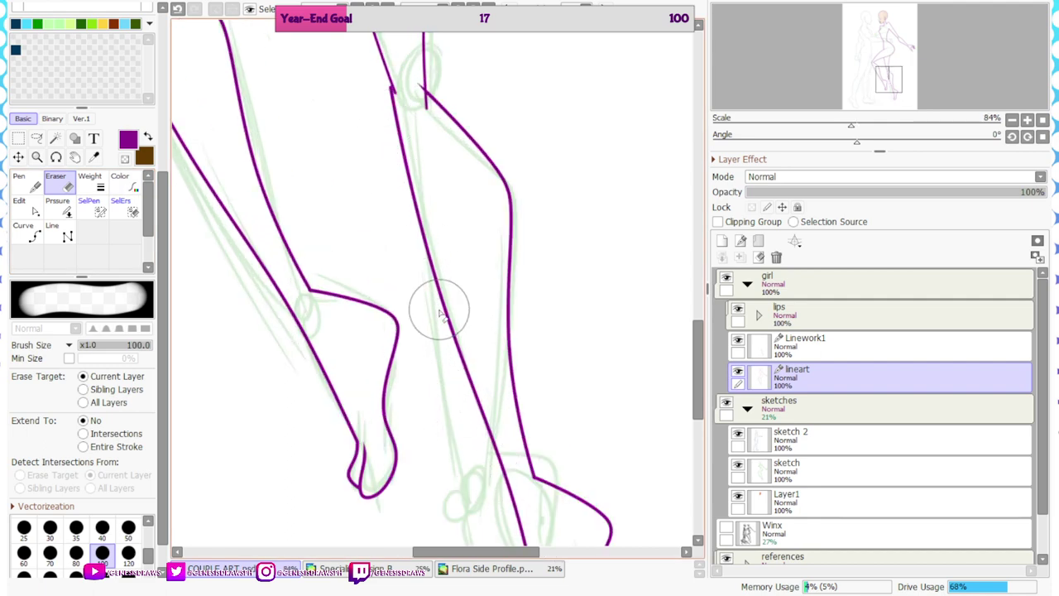
scroll(438, 311, "down", 4)
scroll(405, 169, "up", 4)
Join the thigh lines and the copied lower leg at both sides of the straight leg's knee by moving their end control points
left_click(815, 347)
scroll(463, 240, "up", 4)
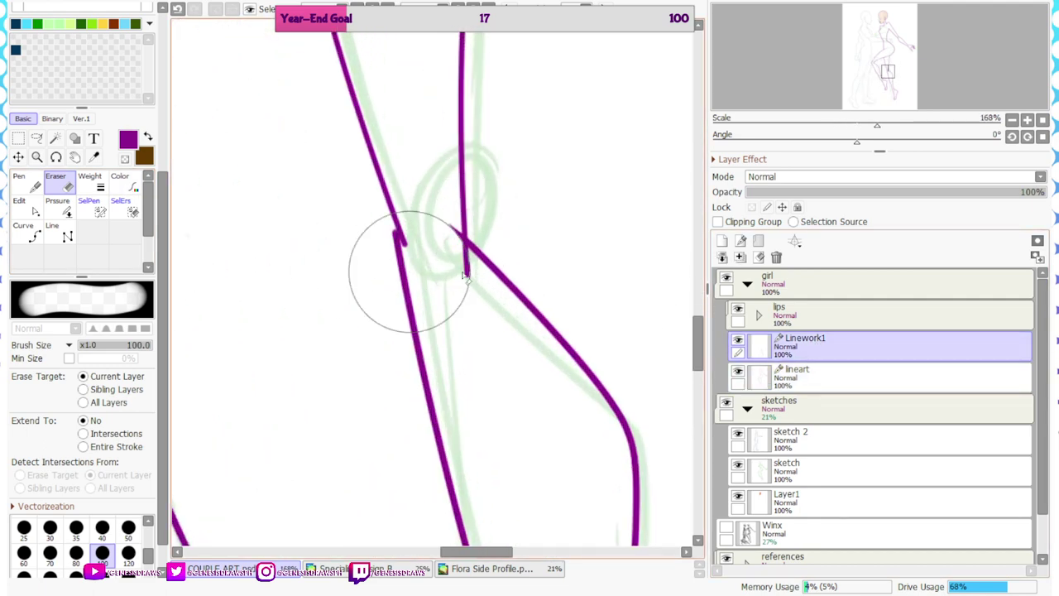
left_click(30, 210)
scroll(454, 242, "up", 2)
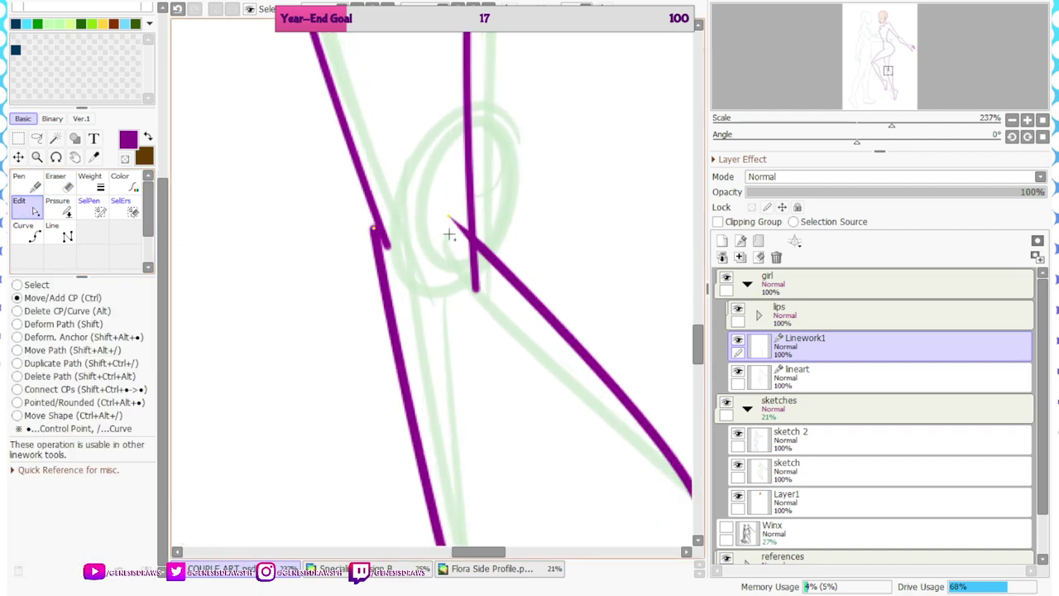
left_click_drag(378, 232, 386, 246)
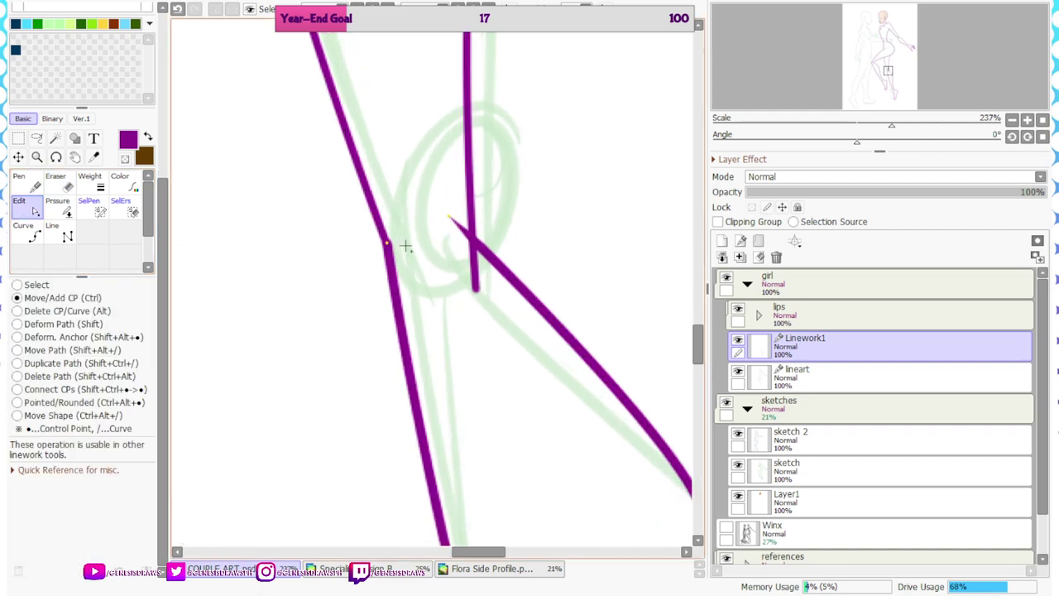
left_click(815, 377)
left_click_drag(491, 302, 475, 240)
left_click(816, 347)
Merge the copied lower-leg layer Linework1 down into the lineart layer
scroll(469, 143, "down", 6)
scroll(468, 143, "down", 4)
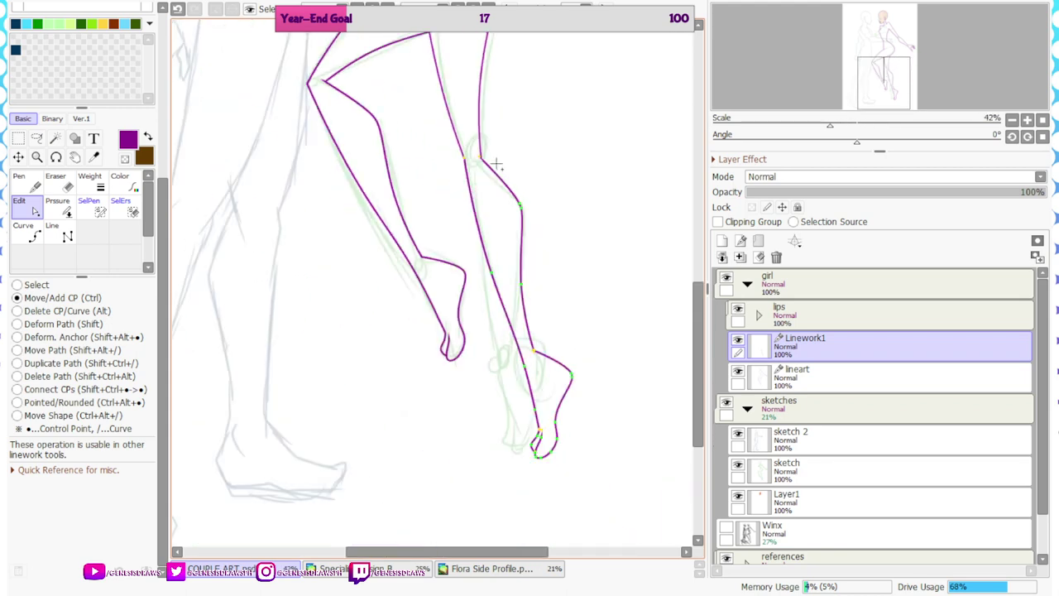
scroll(496, 165, "down", 1)
left_click(740, 256)
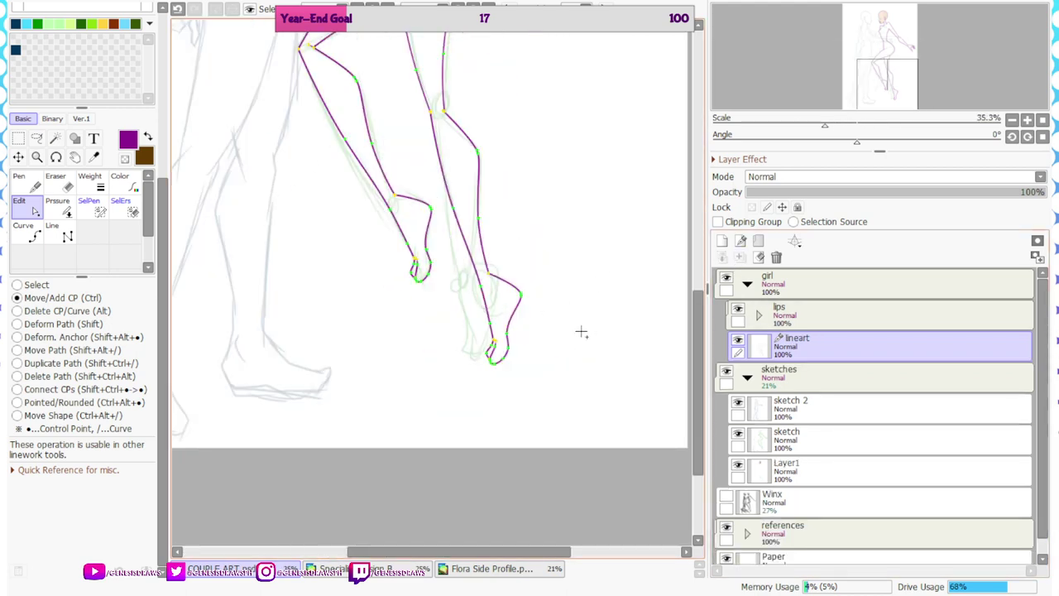
scroll(494, 301, "down", 3)
scroll(441, 114, "up", 2)
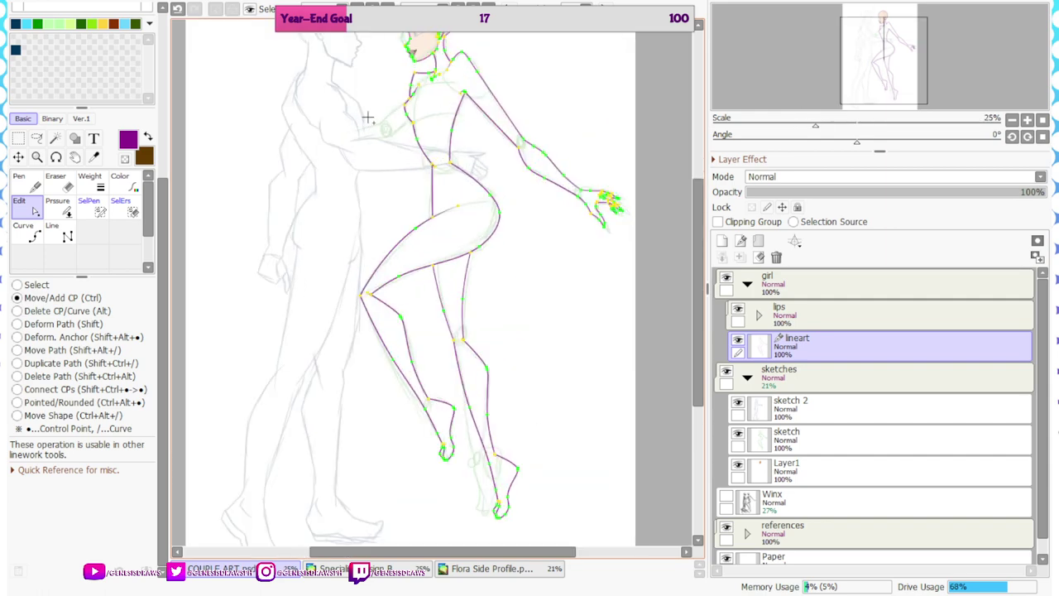
Draw the girl's front arm from the chest through the elbow to the wrist and back with the size 4 Curve tool
scroll(368, 118, "up", 5)
left_click(27, 235)
scroll(359, 111, "up", 2)
scroll(455, 148, "up", 2)
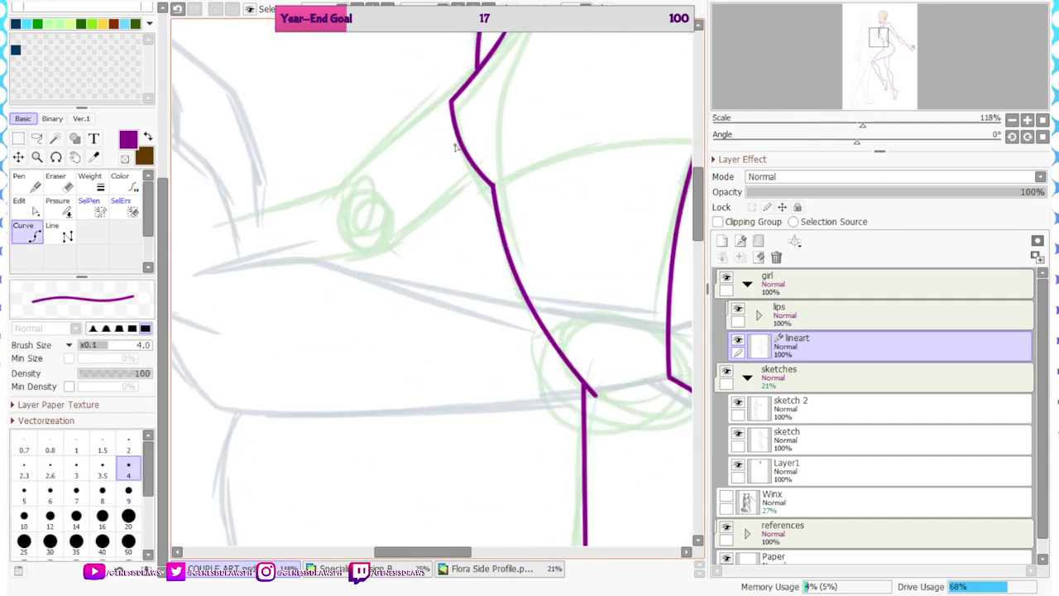
scroll(480, 242, "down", 1)
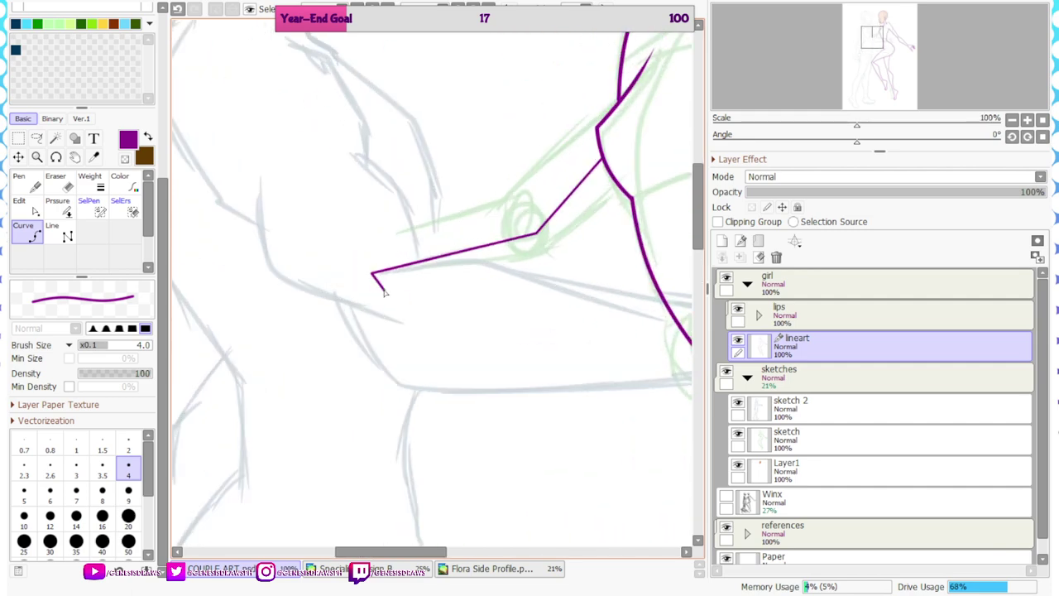
left_click(384, 290)
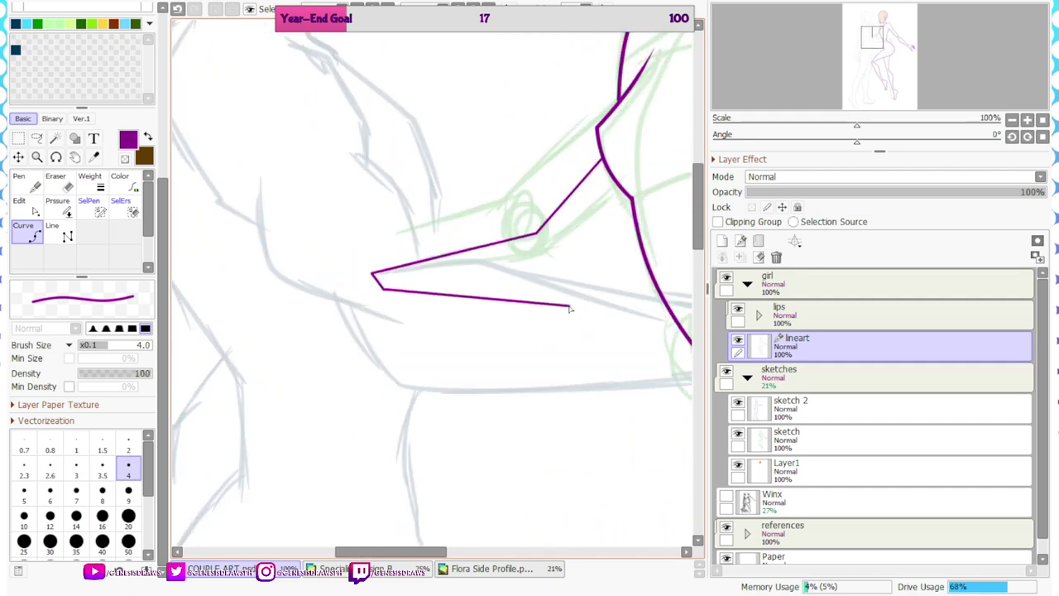
left_click(570, 306)
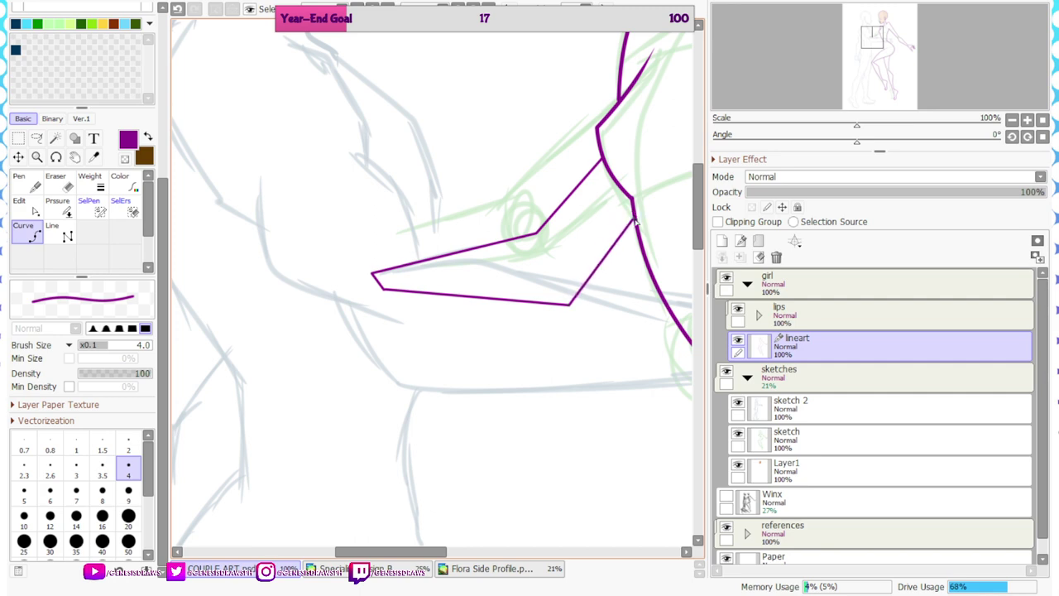
scroll(483, 206, "down", 7)
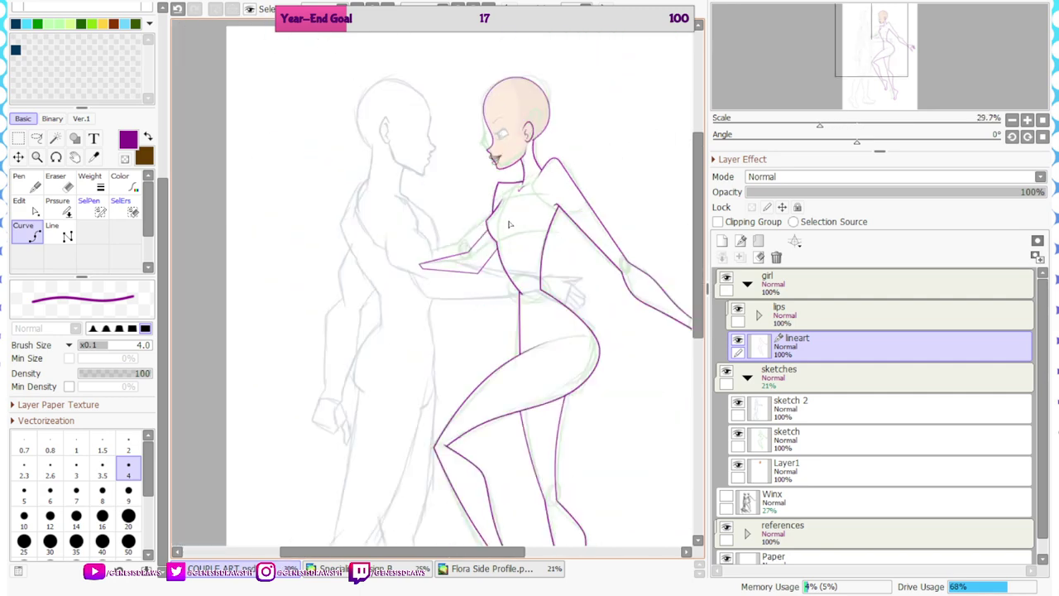
scroll(488, 223, "up", 7)
Thicken the front arm's forearm and upper-arm lines to weight 5
left_click(87, 182)
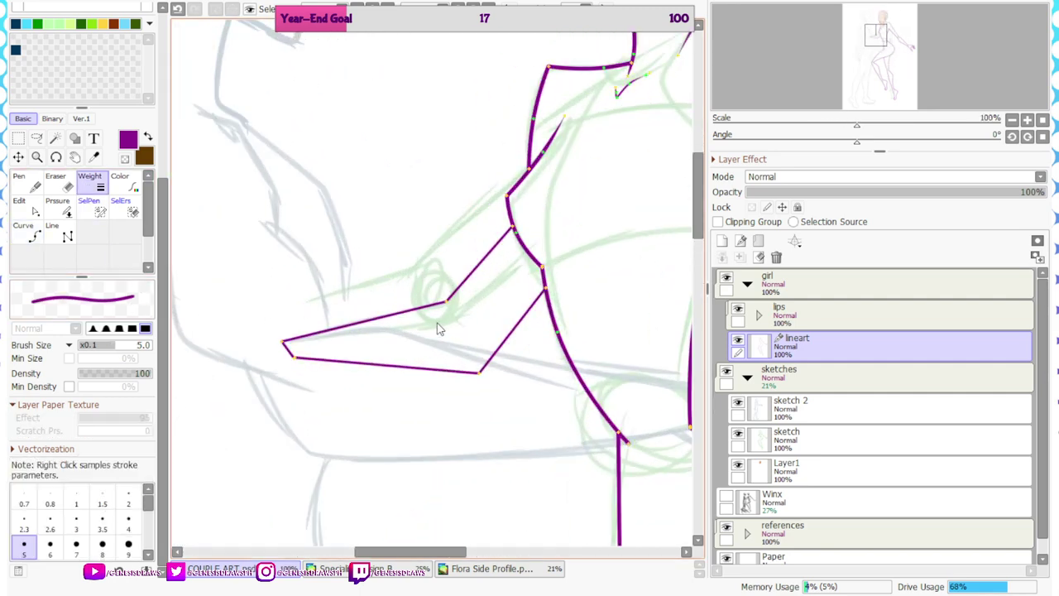
left_click(429, 308)
left_click(367, 364)
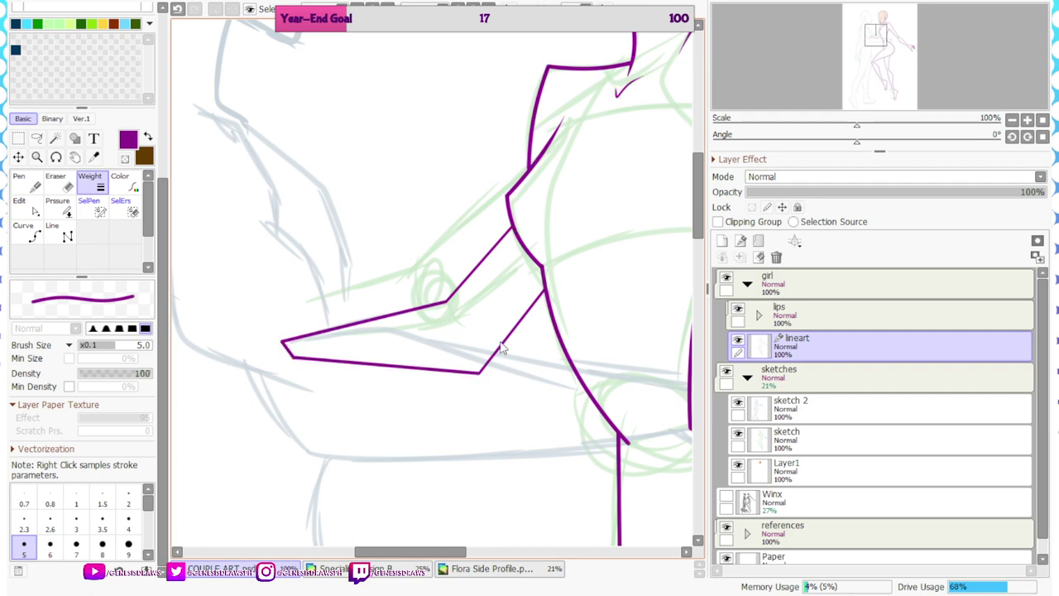
left_click(486, 266)
scroll(323, 244, "down", 4)
scroll(538, 150, "up", 3)
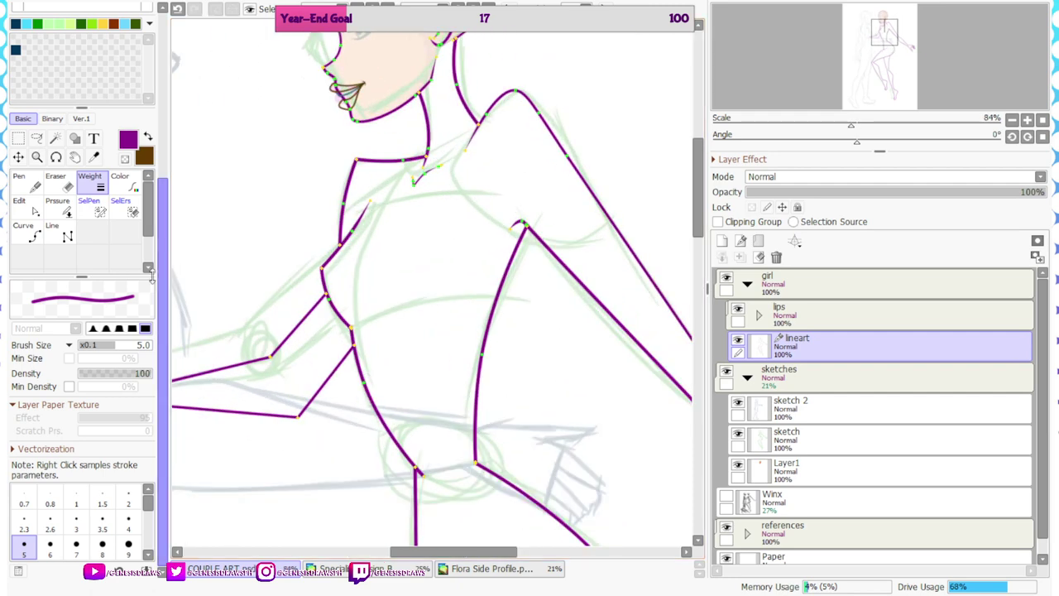
Draw the curve under the girl's bust with the size 4 Curve tool and smooth it by moving its middle control point
left_click(29, 233)
scroll(389, 270, "up", 4)
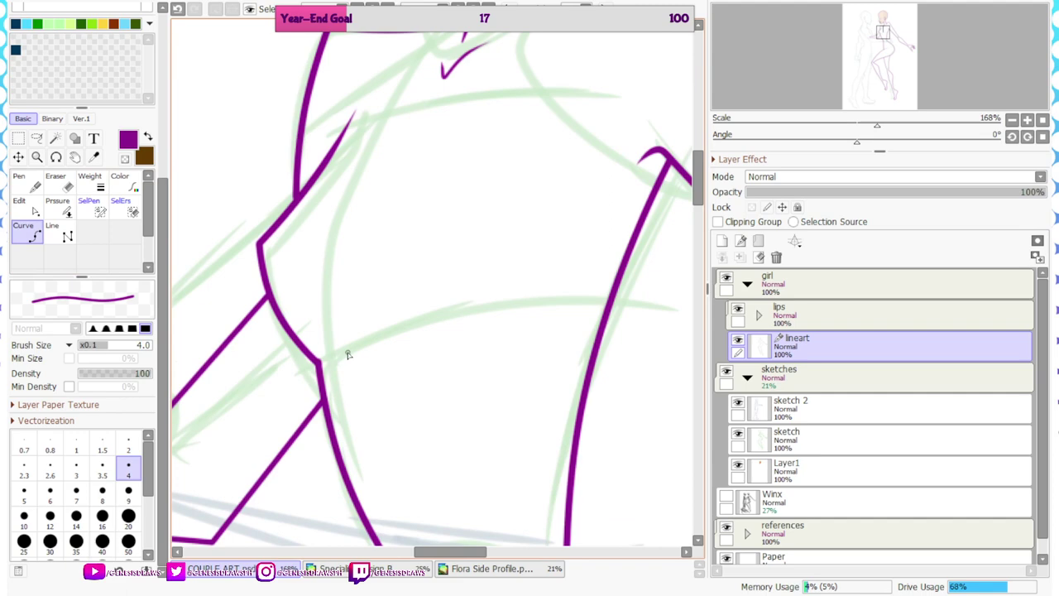
left_click(423, 327)
double_click(562, 236)
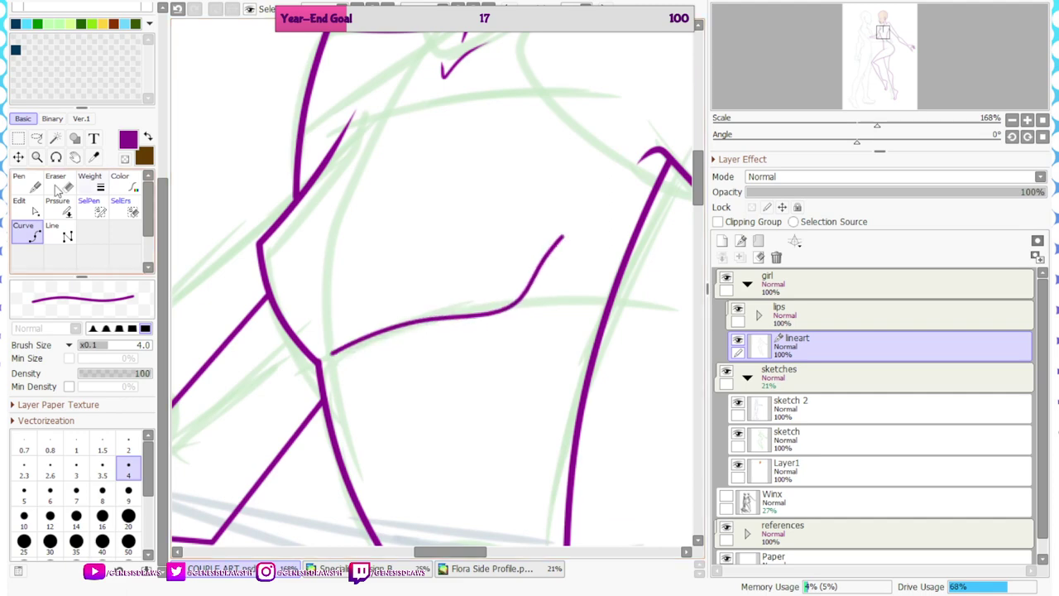
left_click(29, 186)
left_click(28, 207)
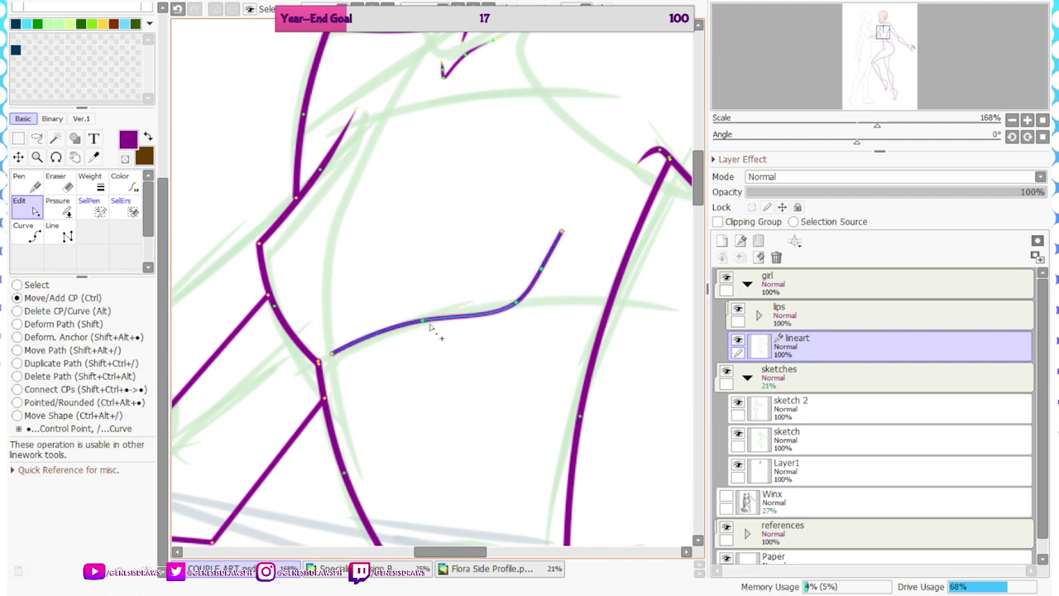
left_click_drag(423, 321, 469, 319)
Thicken the curve under the bust to weight 5
scroll(419, 230, "down", 9)
scroll(446, 178, "down", 4)
scroll(447, 173, "up", 4)
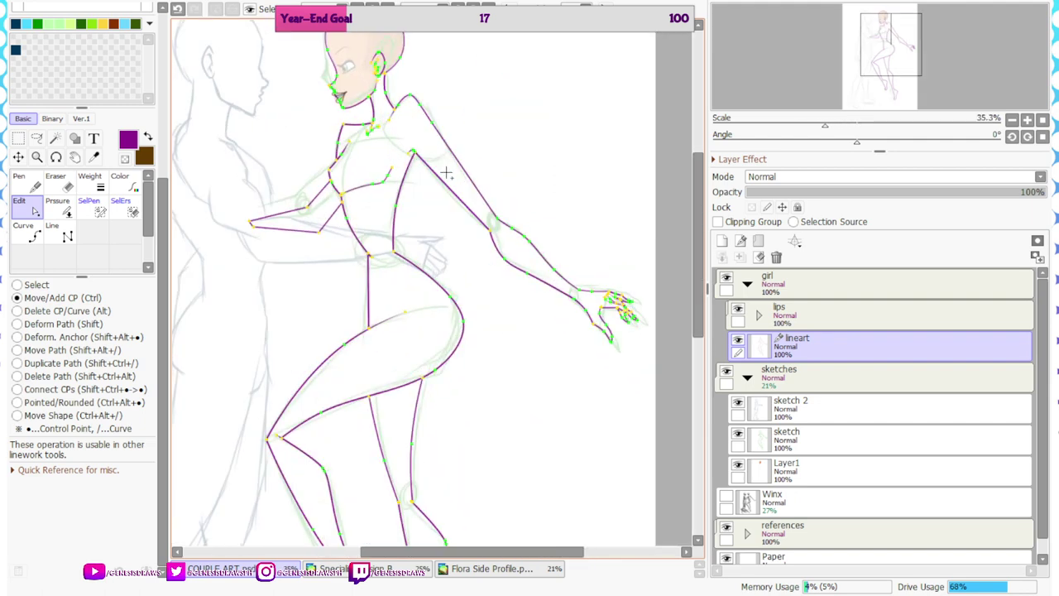
left_click(100, 184)
scroll(310, 174, "up", 4)
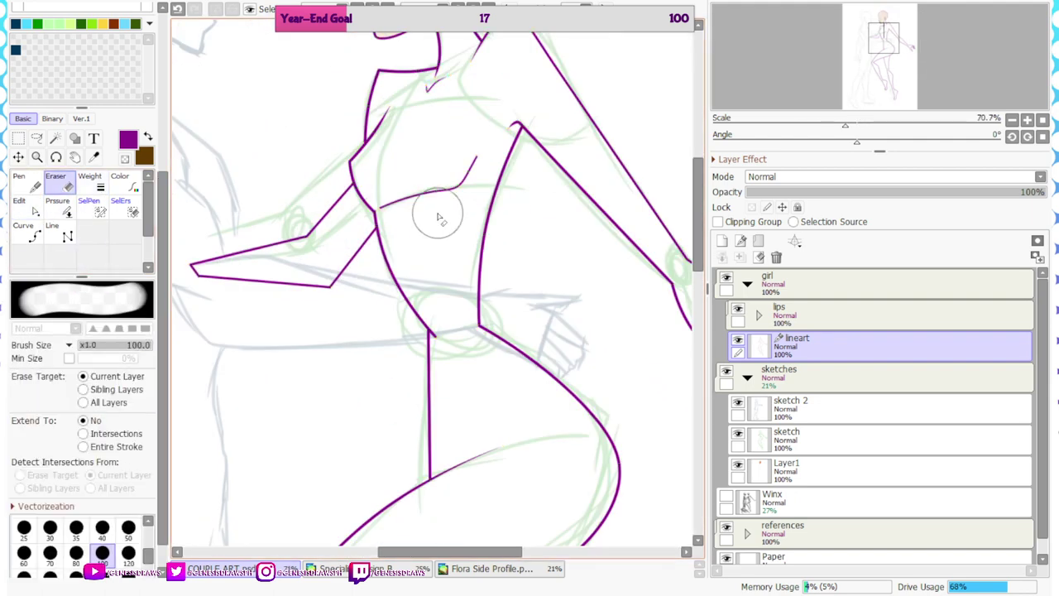
key("ctrl+plus")
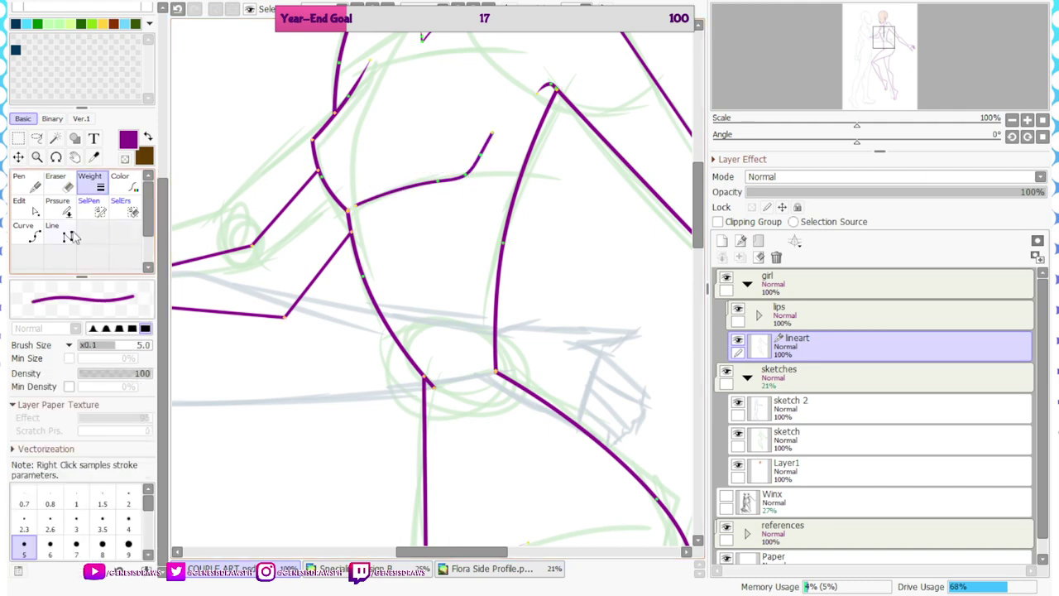
Taper the ends of the bust curve with the Pressure tool set to Pressure for Width
left_click(64, 210)
left_click_drag(493, 134, 403, 175)
key("ctrl+minus")
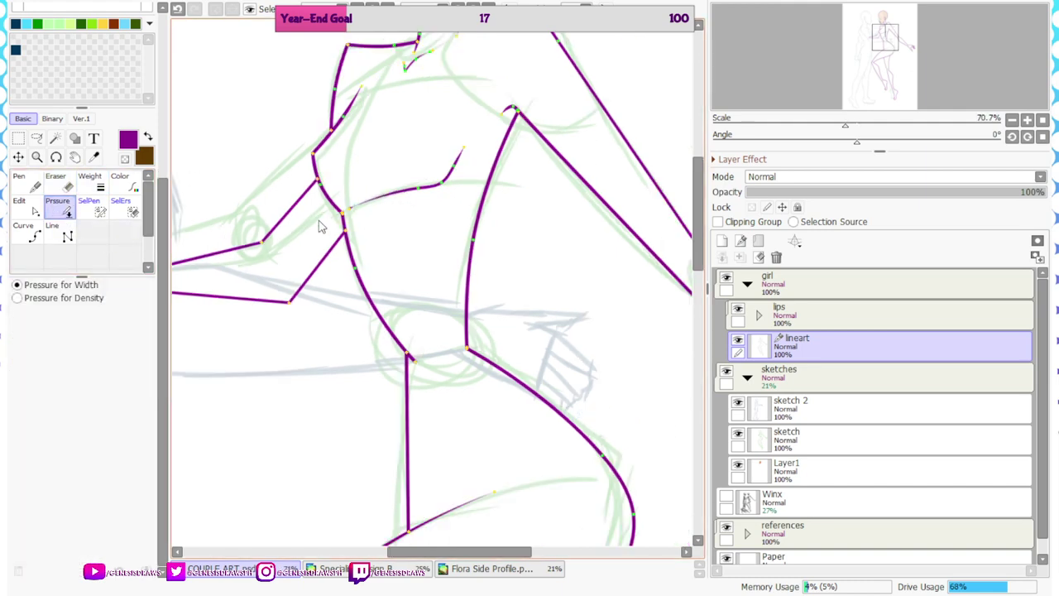
key("ctrl+minus")
key("ctrl+minus")
key("ctrl+minus")
key("ctrl+plus")
key("ctrl+plus")
key("ctrl+plus")
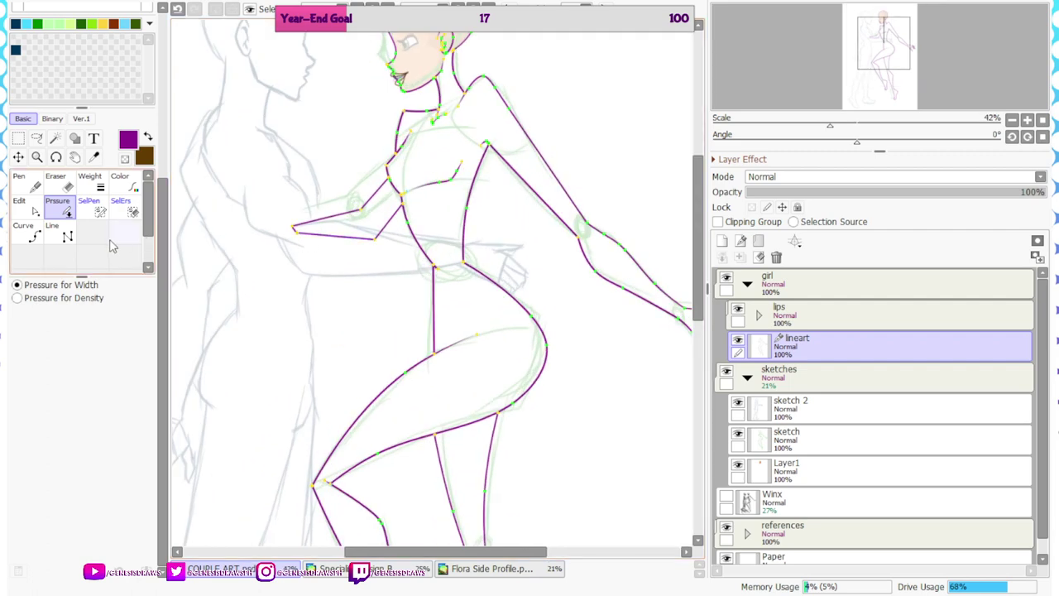
left_click(89, 206)
left_click(93, 182)
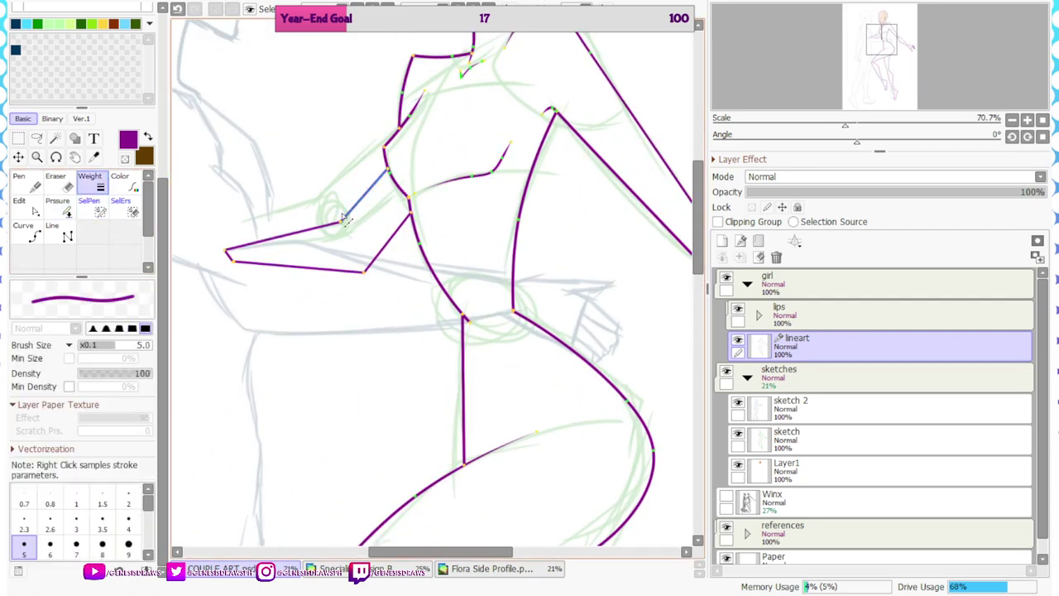
scroll(441, 124, "down", 8)
scroll(517, 397, "up", 1)
left_click(74, 138)
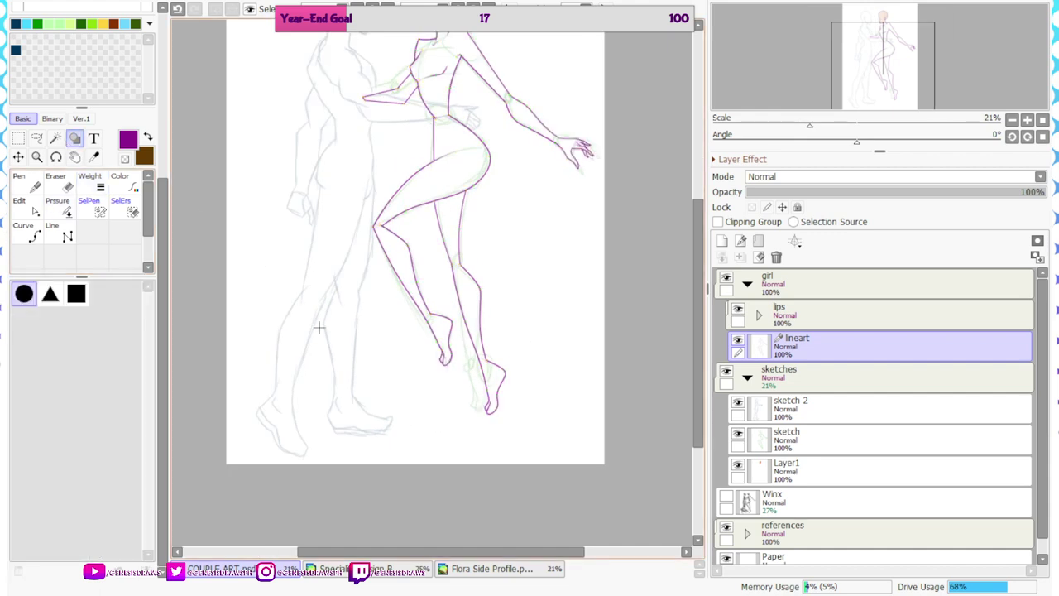
left_click(320, 328)
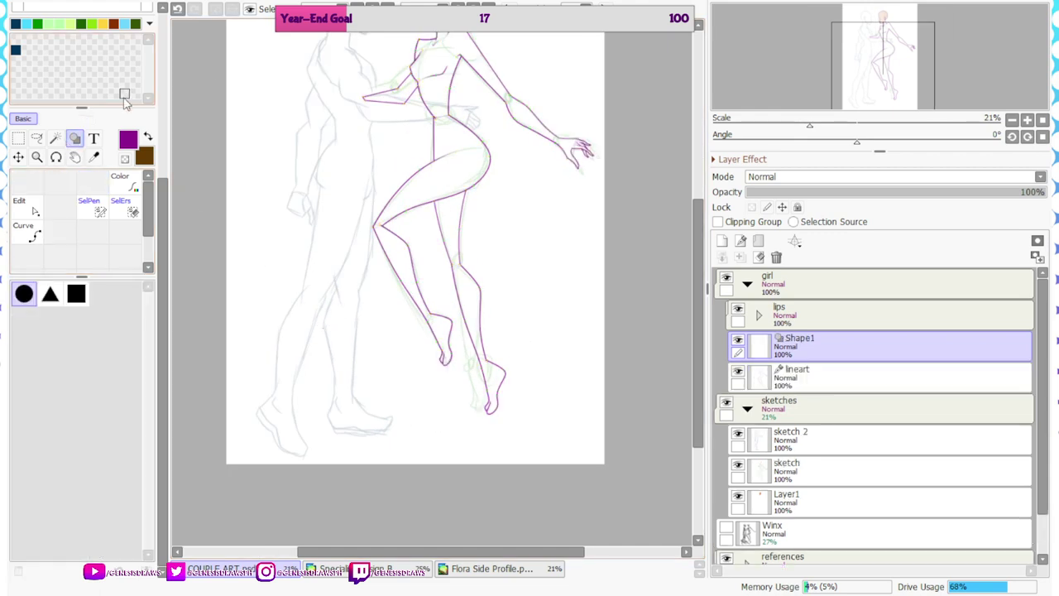
Select the area outside the girl's lineart with the Magic Wand and invert the selection to cover her body
left_click(56, 138)
left_click(258, 116)
left_click(232, 9)
scroll(449, 447, "down", 2)
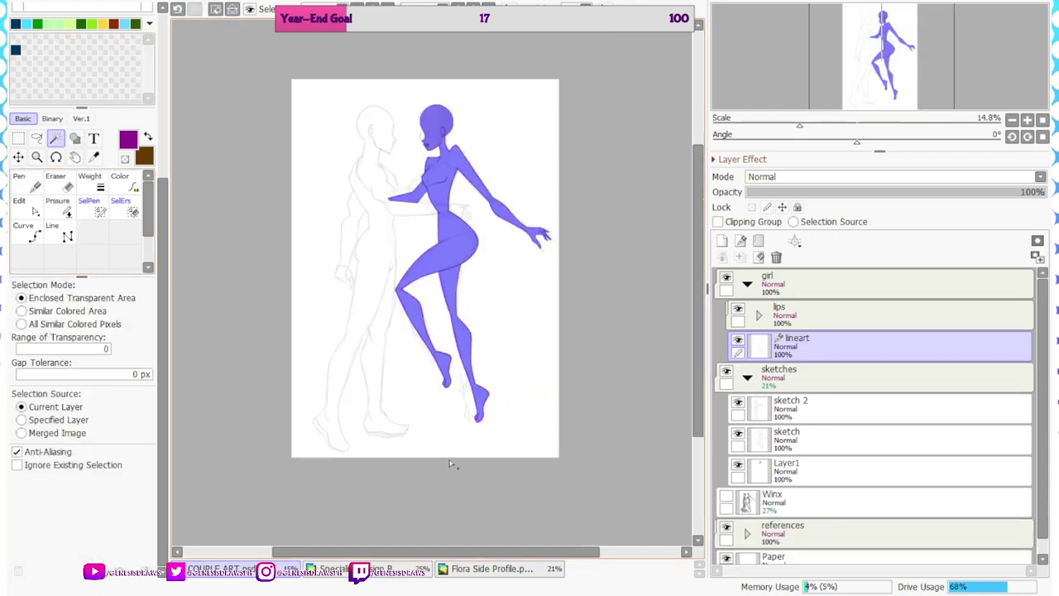
scroll(451, 465, "up", 5)
scroll(97, 76, "up", 5)
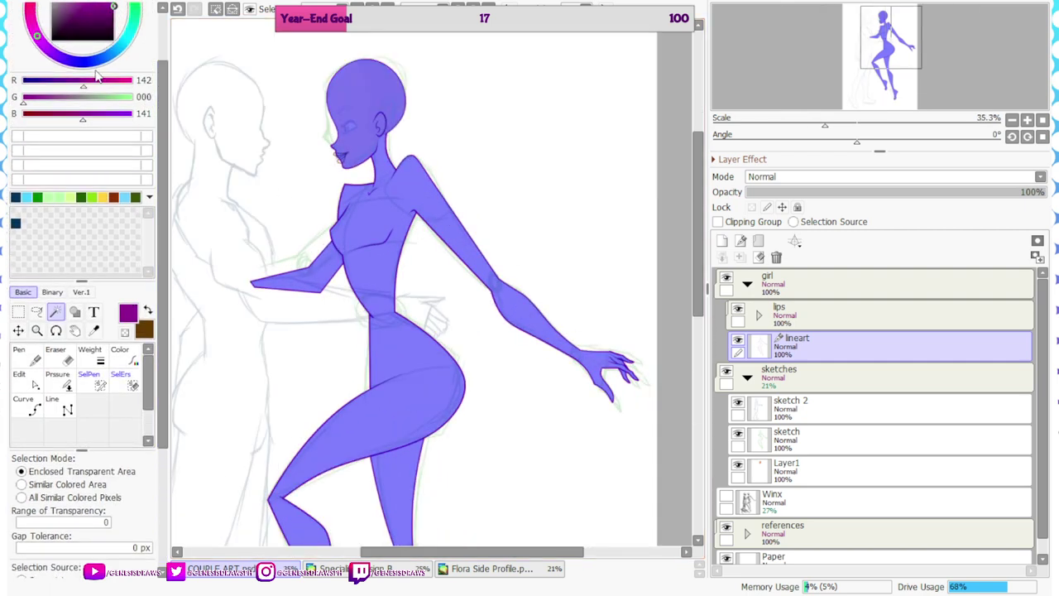
Choose the grey RGB 174, 174, 174 and add a new layer named "fill" beneath the lineart layer
left_click_drag(163, 141, 165, 93)
left_click_drag(81, 62, 34, 68)
left_click(722, 240)
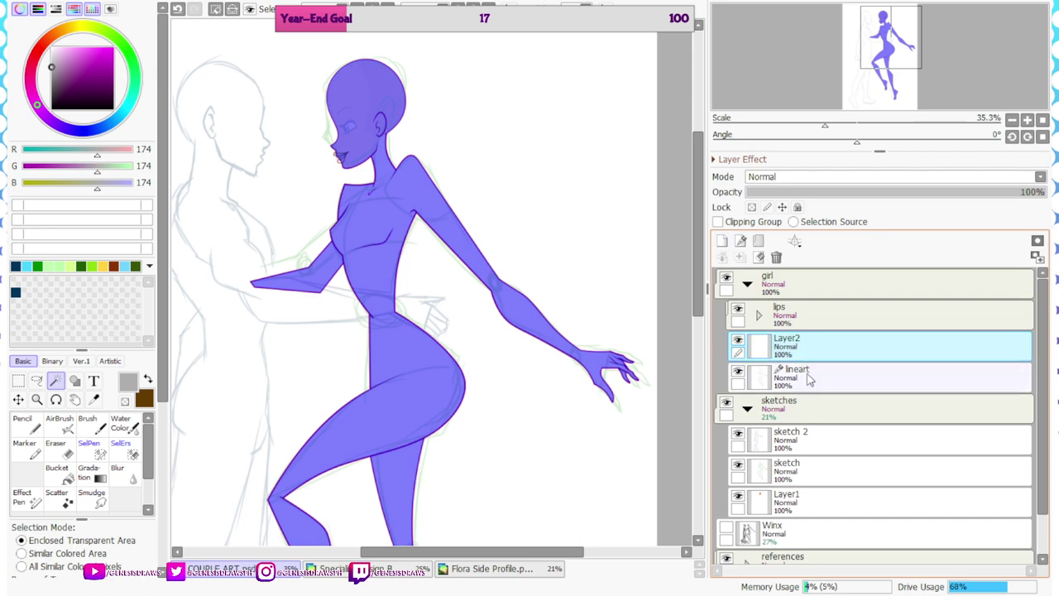
left_click_drag(809, 379, 811, 383)
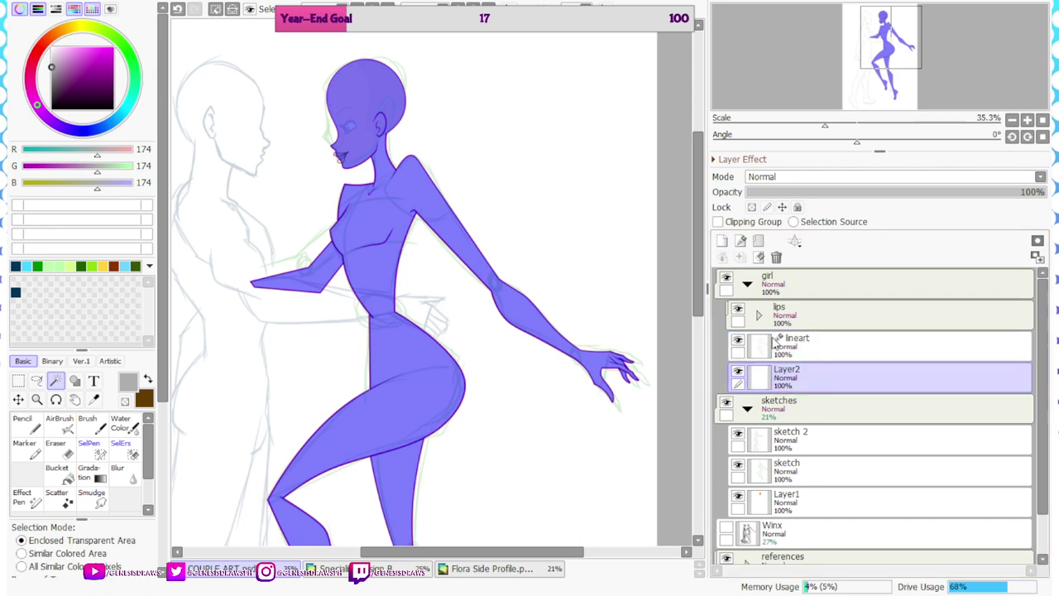
double_click(790, 372)
type("fill")
key("Return")
Paint the selected body solid grey on the fill layer with the Marker at size 2000, and deselect
left_click(25, 448)
left_click_drag(341, 196, 396, 296)
scroll(384, 90, "down", 1)
scroll(384, 90, "down", 2)
mouse_move(163, 397)
left_mouse_down()
mouse_move(163, 545)
mouse_move(148, 558)
left_mouse_up()
left_click(128, 534)
left_click_drag(365, 167, 418, 497)
scroll(293, 179, "up", 7)
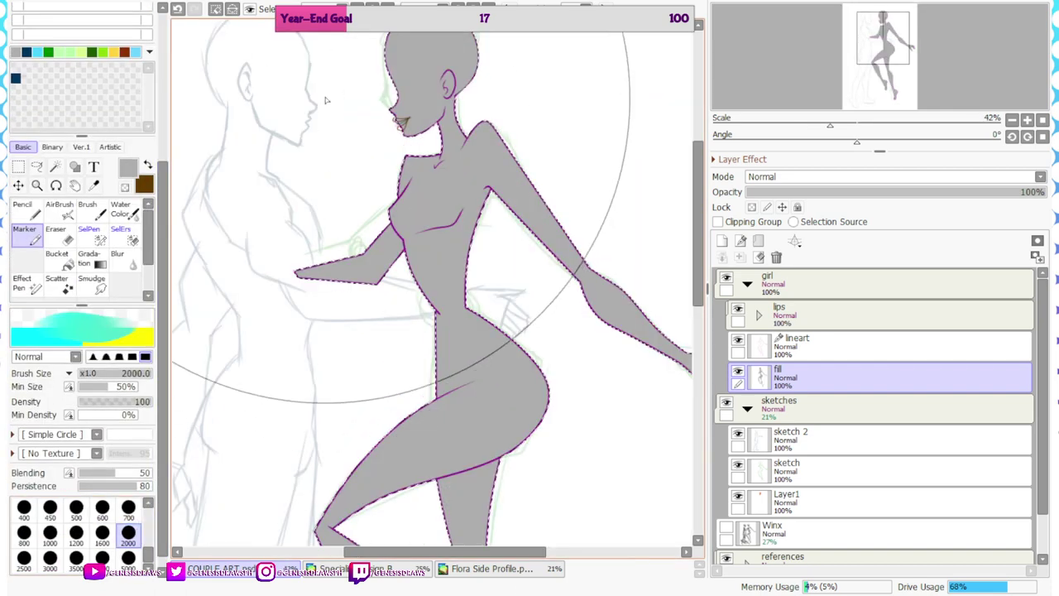
scroll(459, 500, "down", 3)
scroll(451, 120, "up", 2)
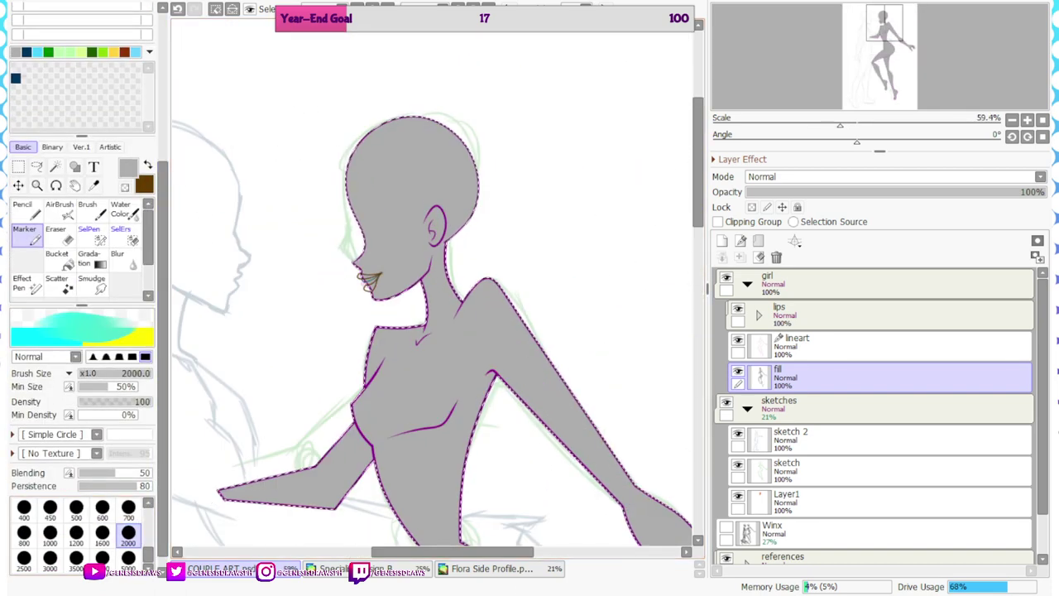
left_click(218, 10)
Pull the girl's outer shoulder and upper arm outline inward on the lineart layer with the Edit tool, removing a control point
left_click(511, 7)
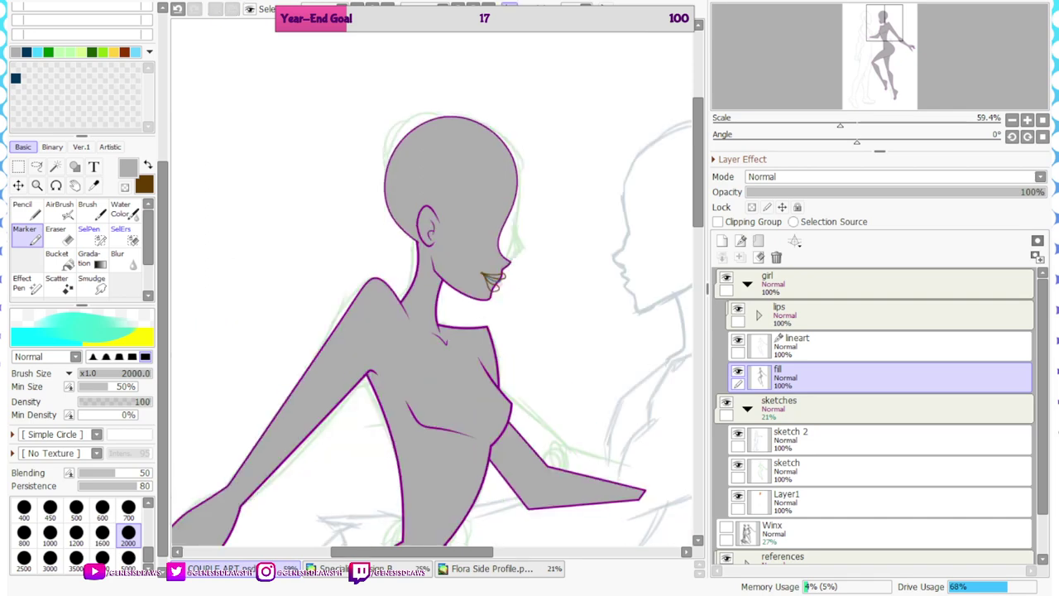
scroll(443, 66, "down", 4)
scroll(448, 160, "up", 2)
left_click(798, 345)
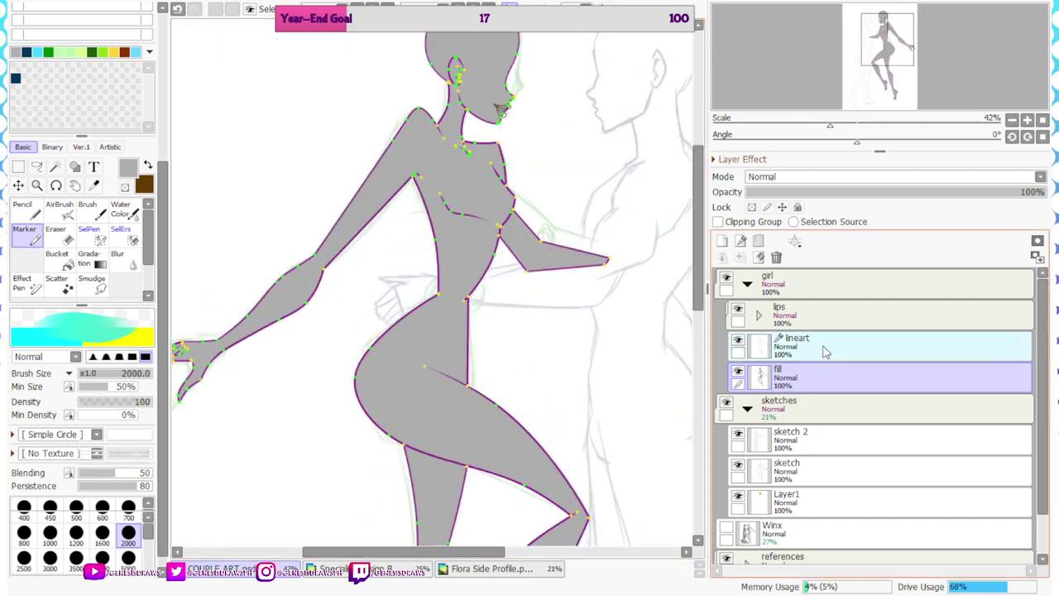
scroll(388, 124, "up", 4)
left_click(393, 128, "alt")
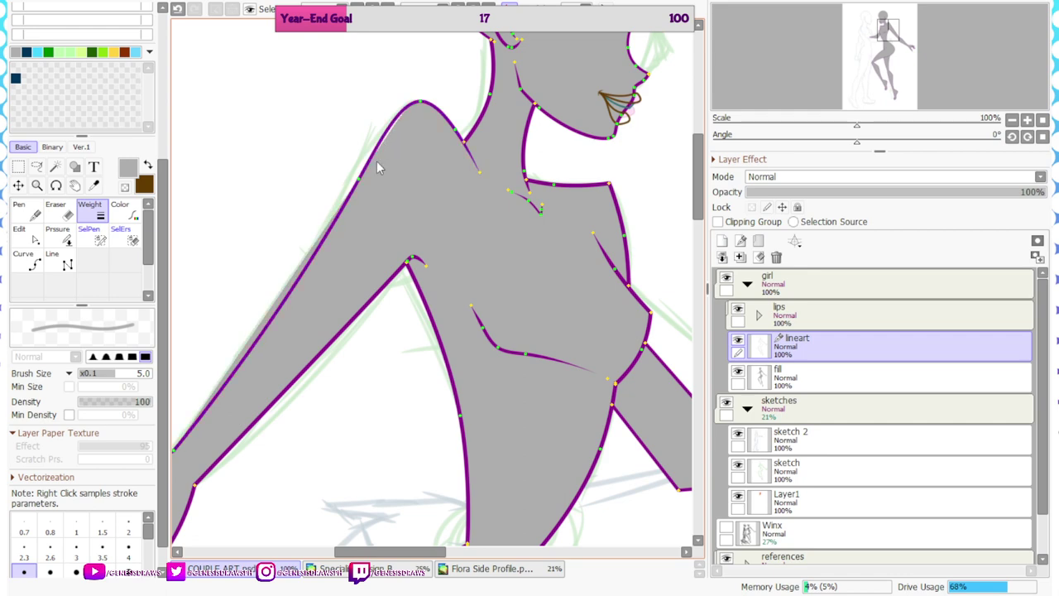
left_click(26, 236)
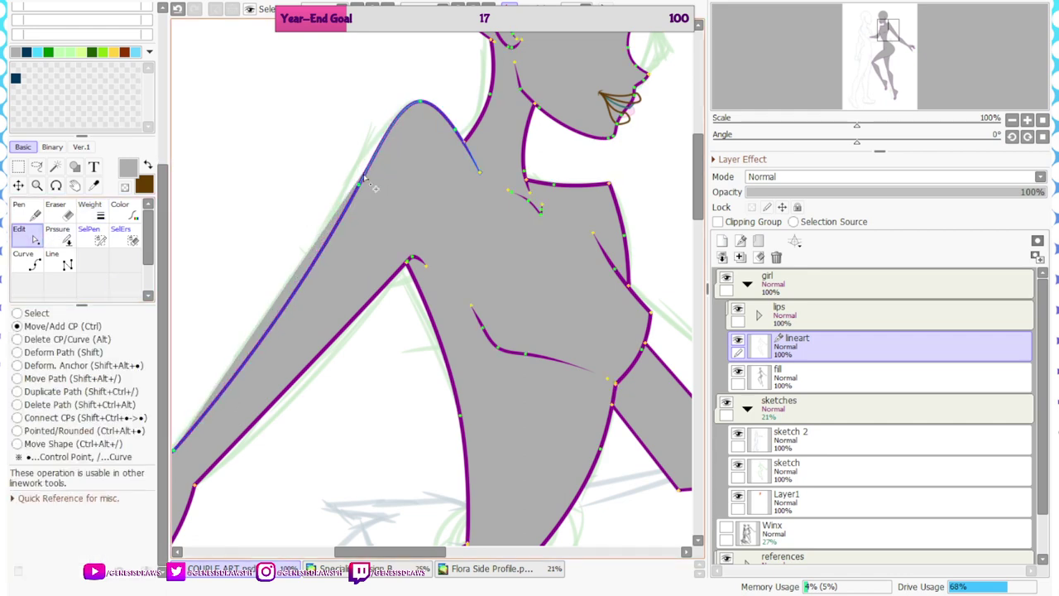
scroll(287, 231, "down", 3)
scroll(287, 231, "up", 1)
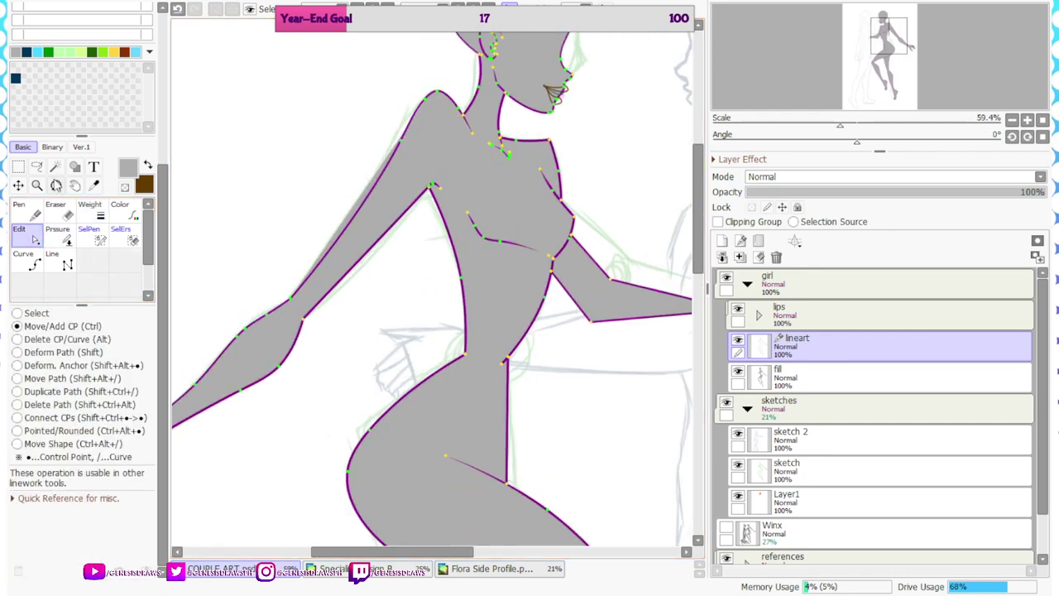
Select the area outside the lineart with the Magic Wand, clear the grey overspill from the fill layer, and deselect
left_click(56, 167)
left_click(409, 90)
scroll(441, 91, "down", 4)
left_click(852, 379)
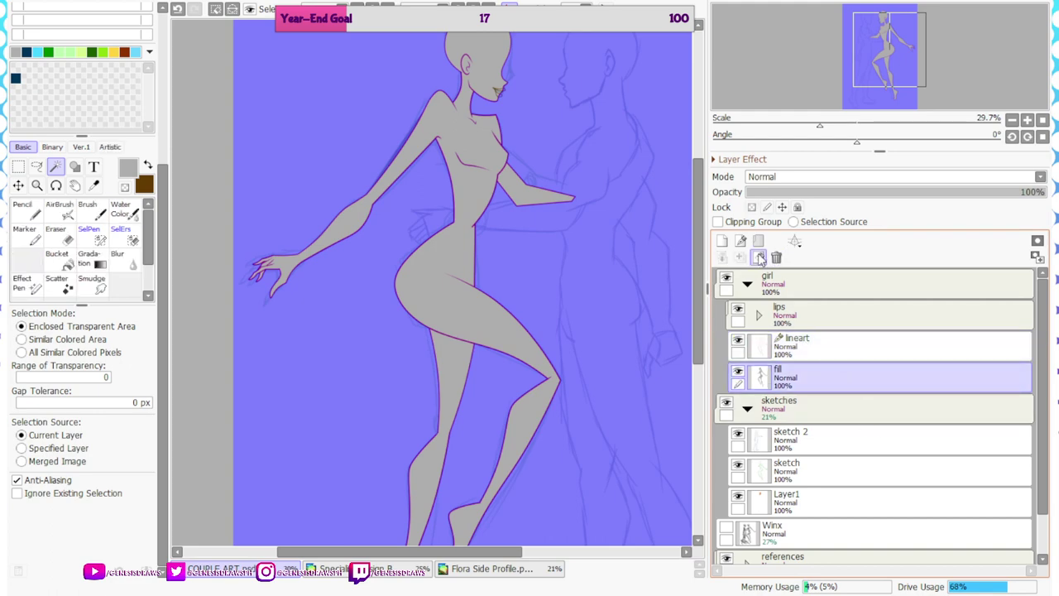
key("h")
key("h")
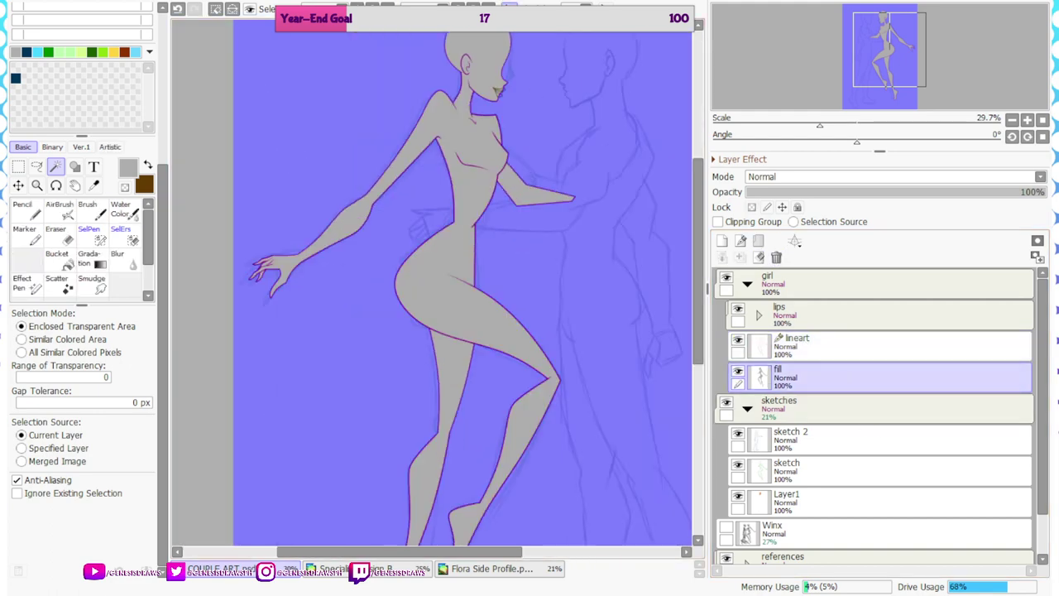
key("h")
scroll(431, 223, "down", 3)
scroll(470, 353, "up", 2)
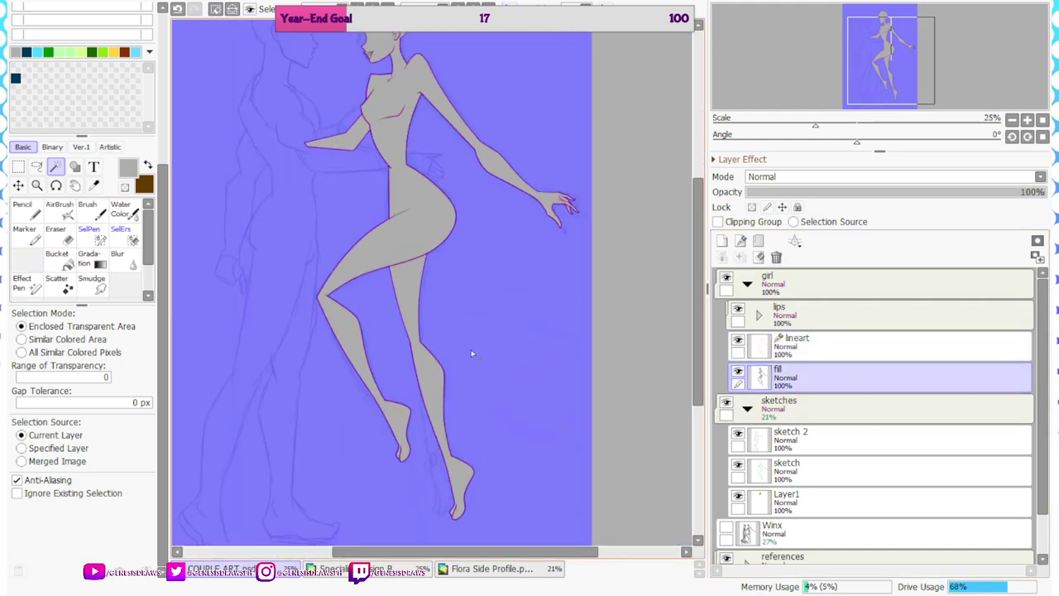
scroll(463, 103, "up", 1)
left_click_drag(477, 123, 558, 366)
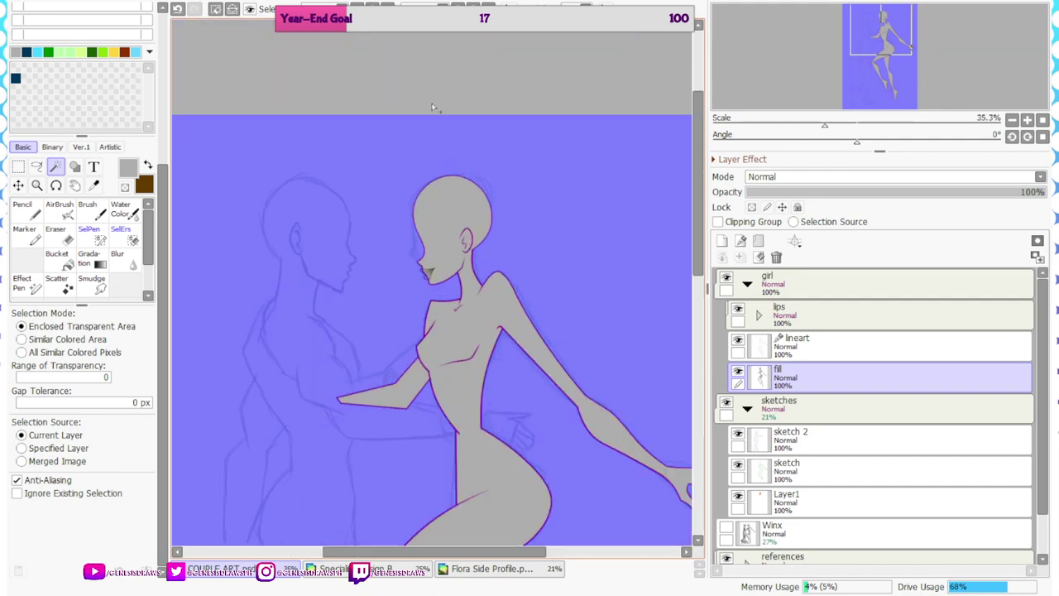
scroll(430, 273, "up", 8)
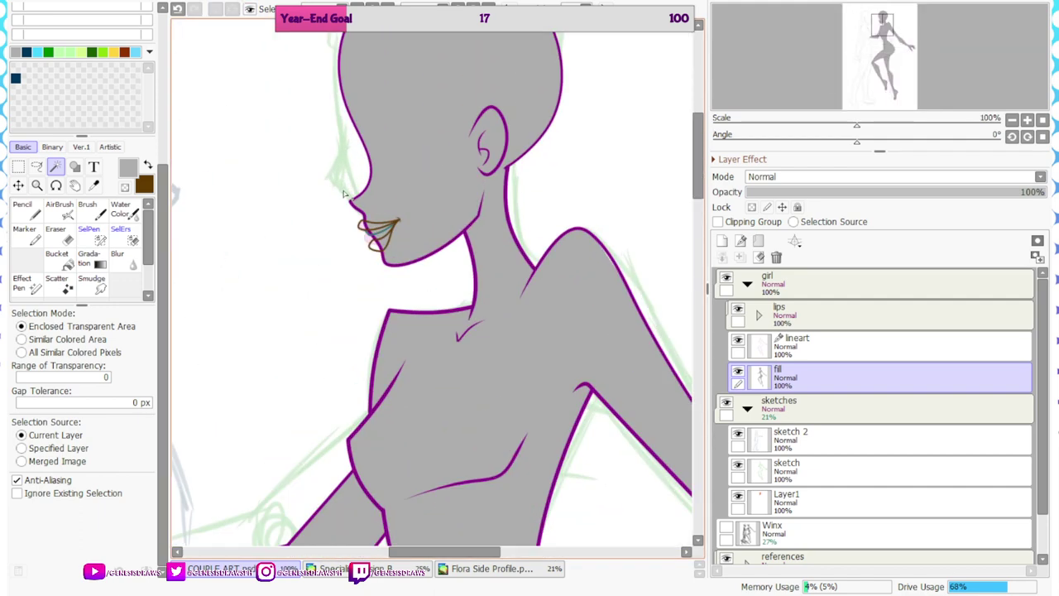
Expand the lips layer group and make its teeth layer active
scroll(449, 298, "up", 1)
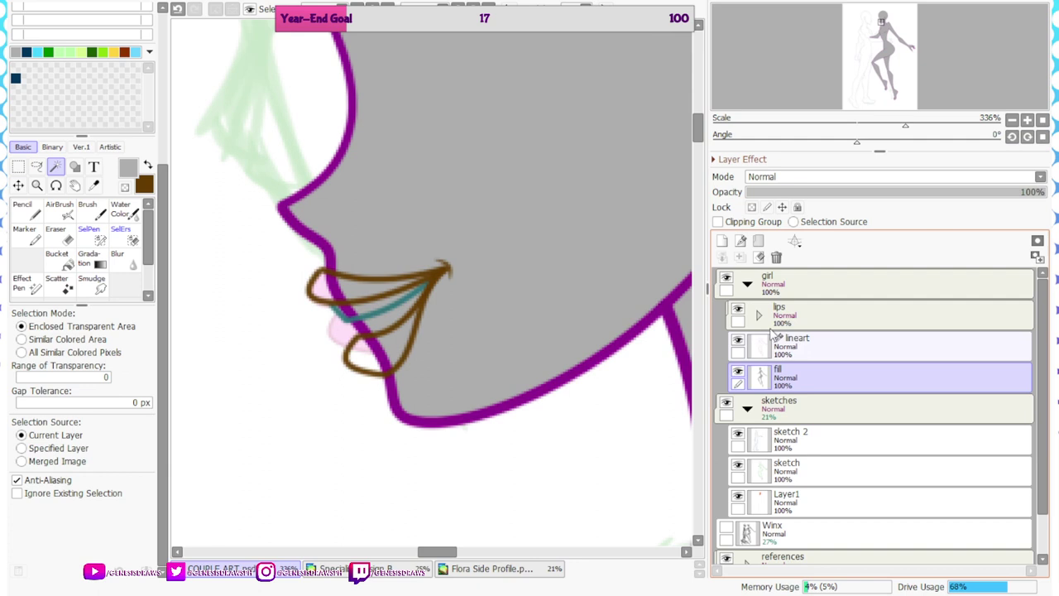
left_click(758, 315)
left_click(759, 316)
left_click(758, 315)
left_click(796, 354)
left_click(790, 377)
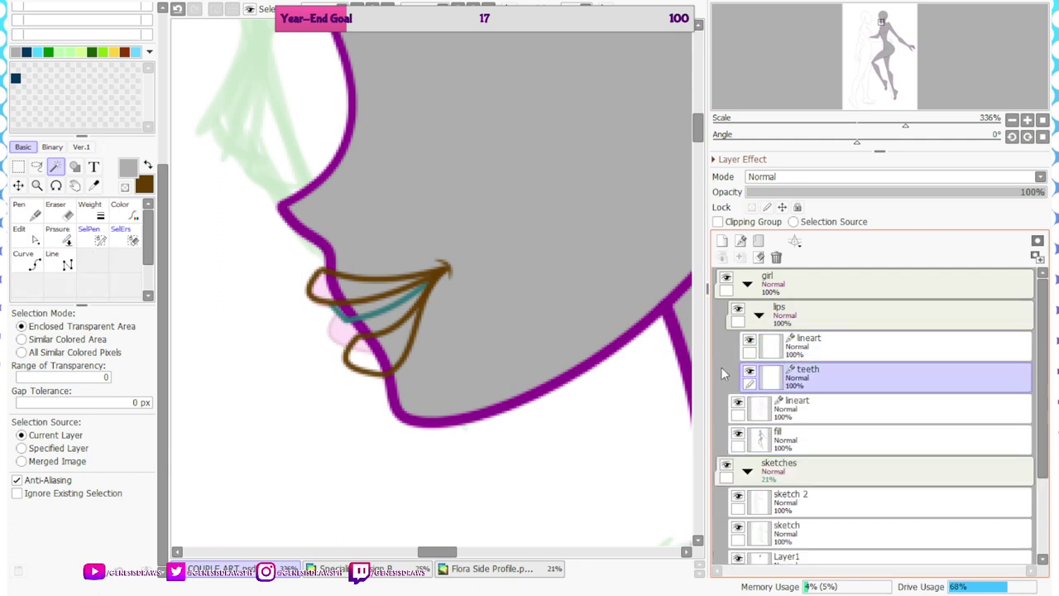
scroll(237, 291, "up", 1)
scroll(384, 350, "up", 3)
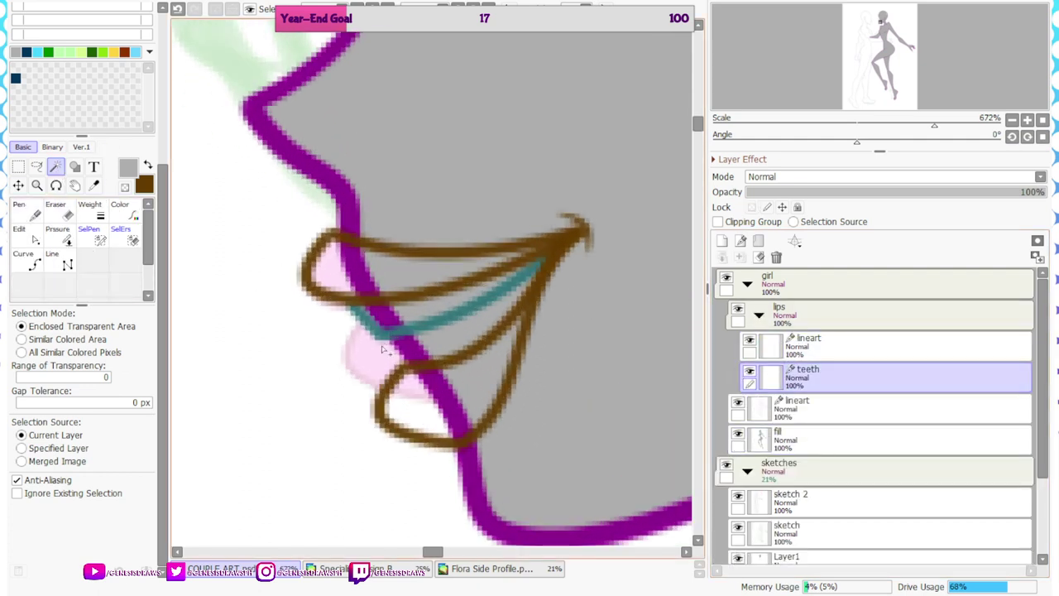
Try to select the mouth areas on the teeth layer with the Magic Wand, and deselect
left_click(383, 349)
key("ctrl+d")
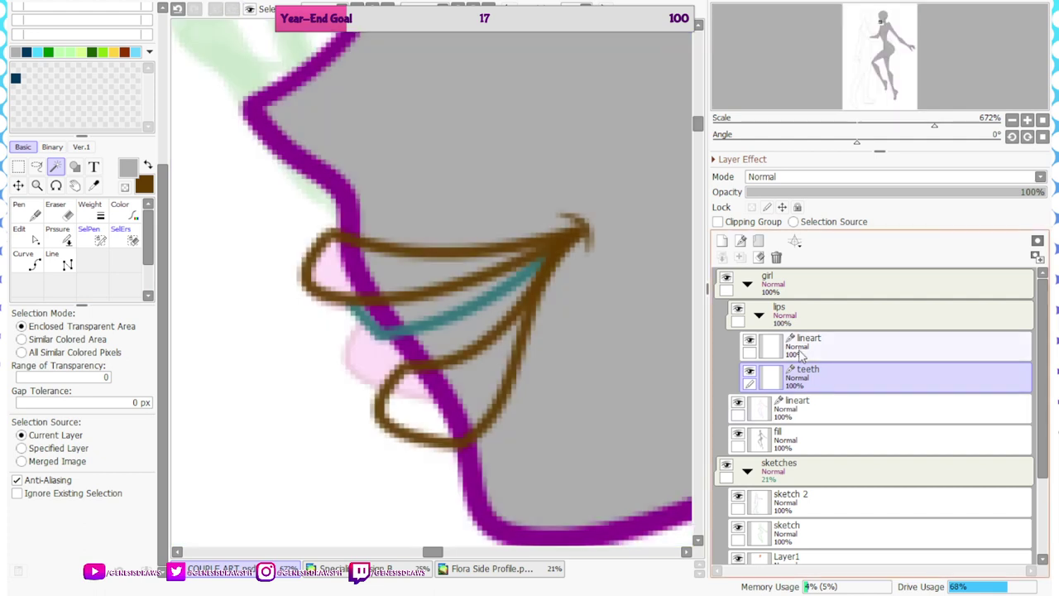
left_click(406, 298)
key("ctrl+d")
Merge the lips group's lineart layer down into the teeth layer and rename the merged layer "lineart"
left_click(771, 356)
left_click(741, 257)
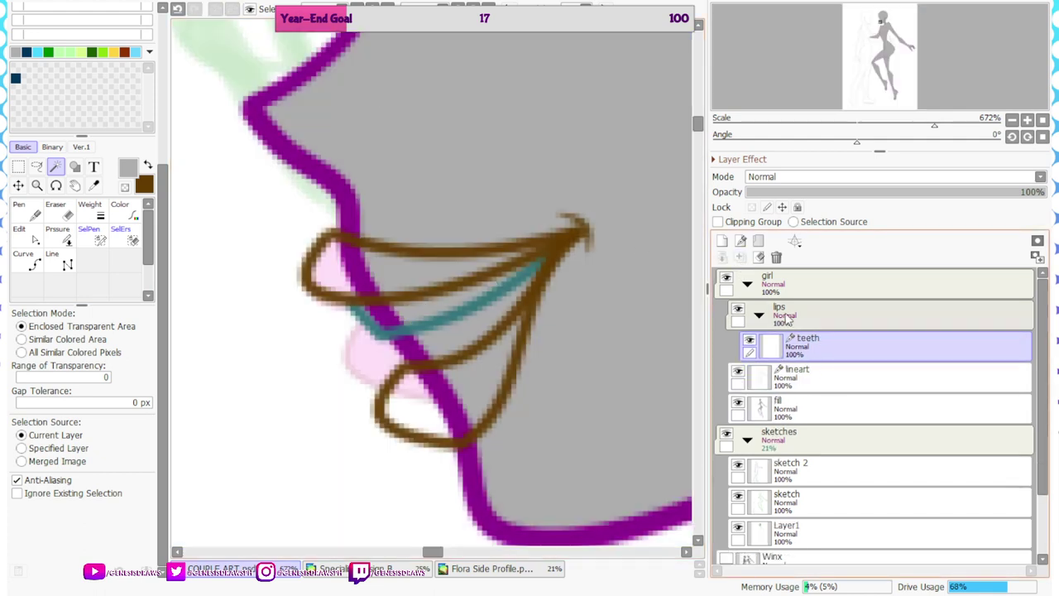
double_click(812, 351)
type("lineart")
key("Return")
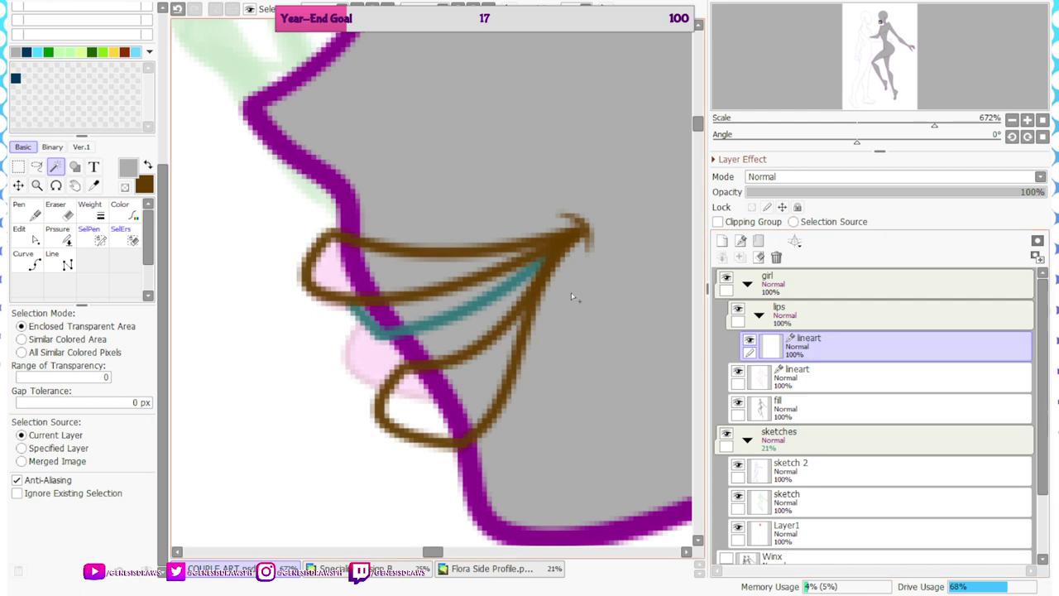
Select the teeth area with the Magic Wand and add a new layer named "teeth" beneath the lips lineart
left_click(463, 291)
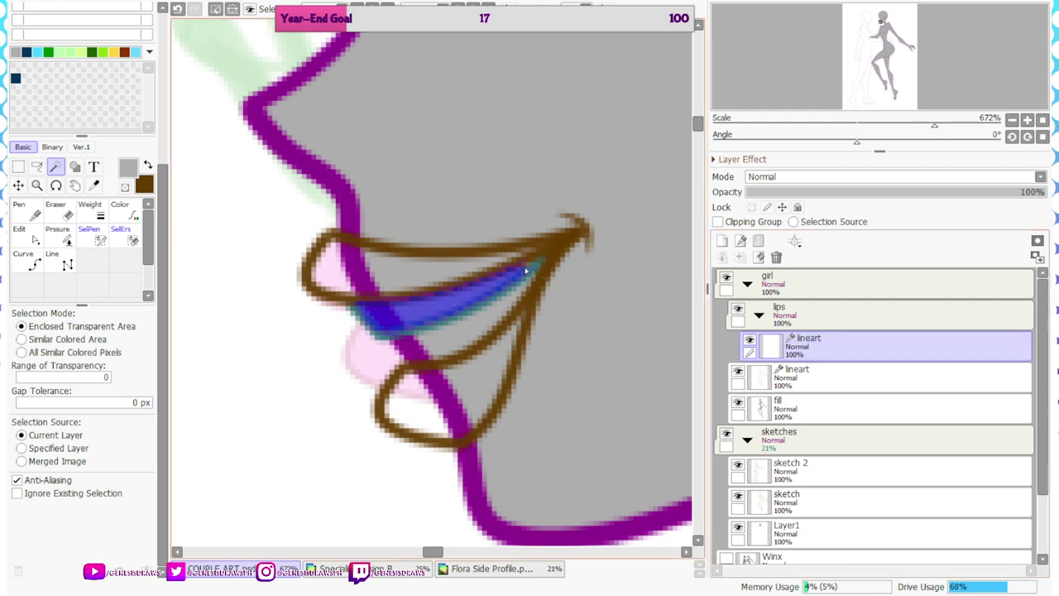
left_click(722, 240)
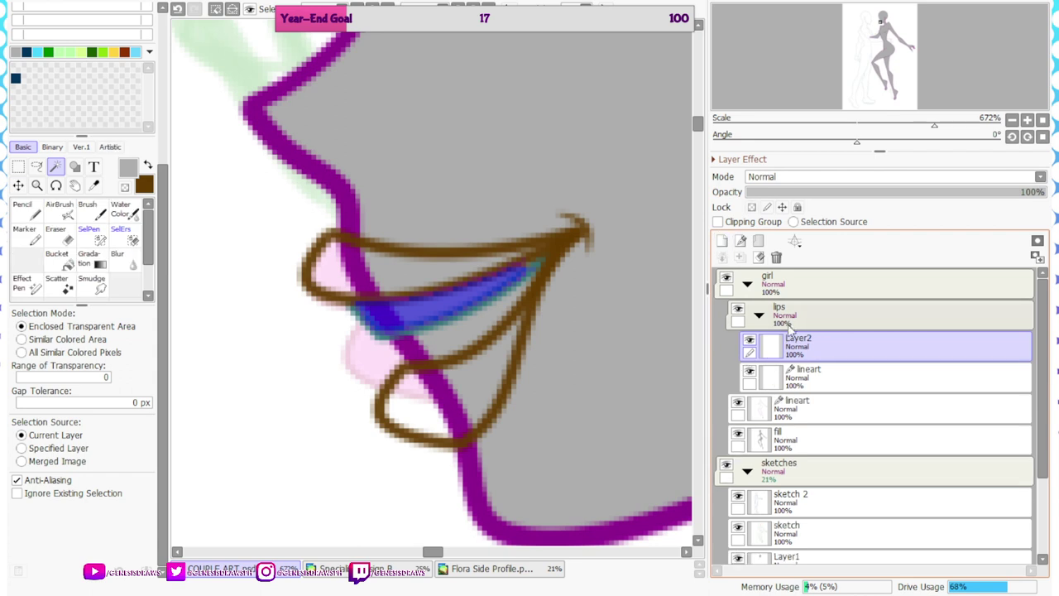
left_click_drag(790, 339, 818, 395)
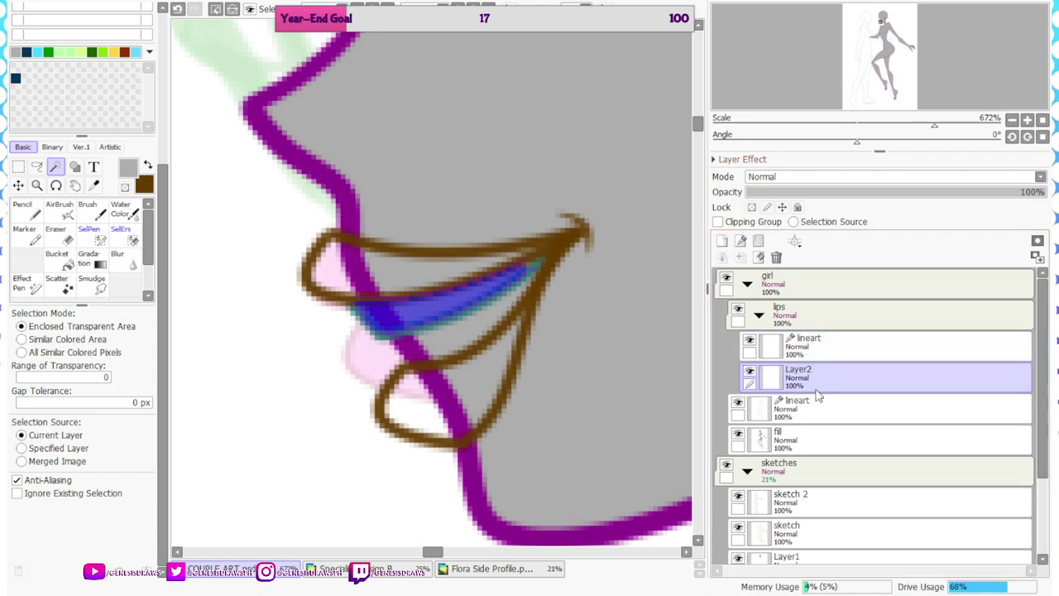
double_click(818, 394)
type("color")
key("Return")
double_click(817, 391)
type("teeth")
key("Return")
Paint the selected teeth area white, RGB 255, 255, 255, with the Pencil on the teeth layer, and deselect
left_click_drag(163, 187, 161, 25)
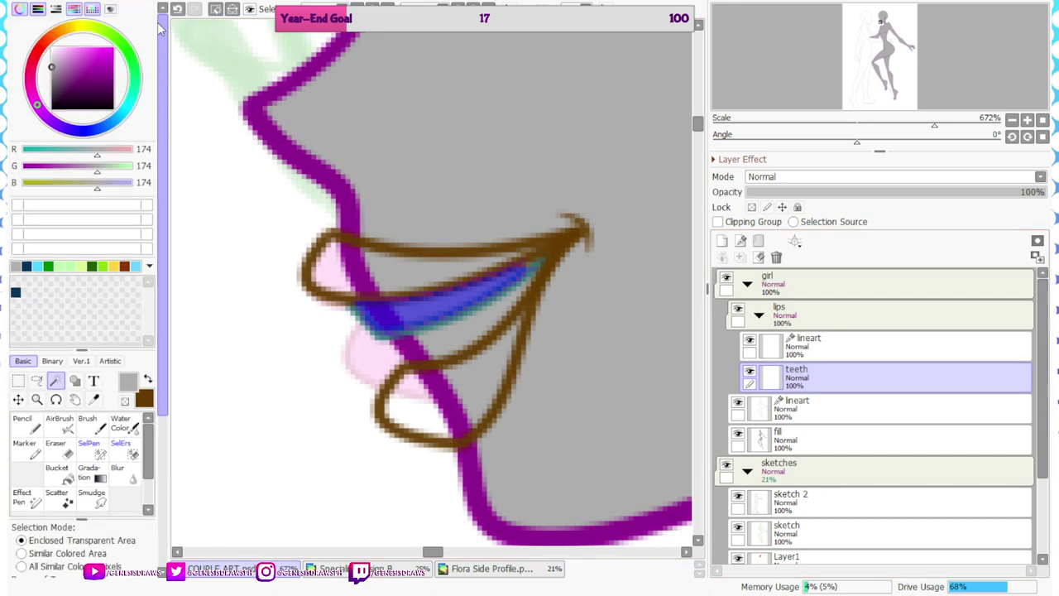
left_click_drag(78, 62, 8, 7)
left_click(22, 423)
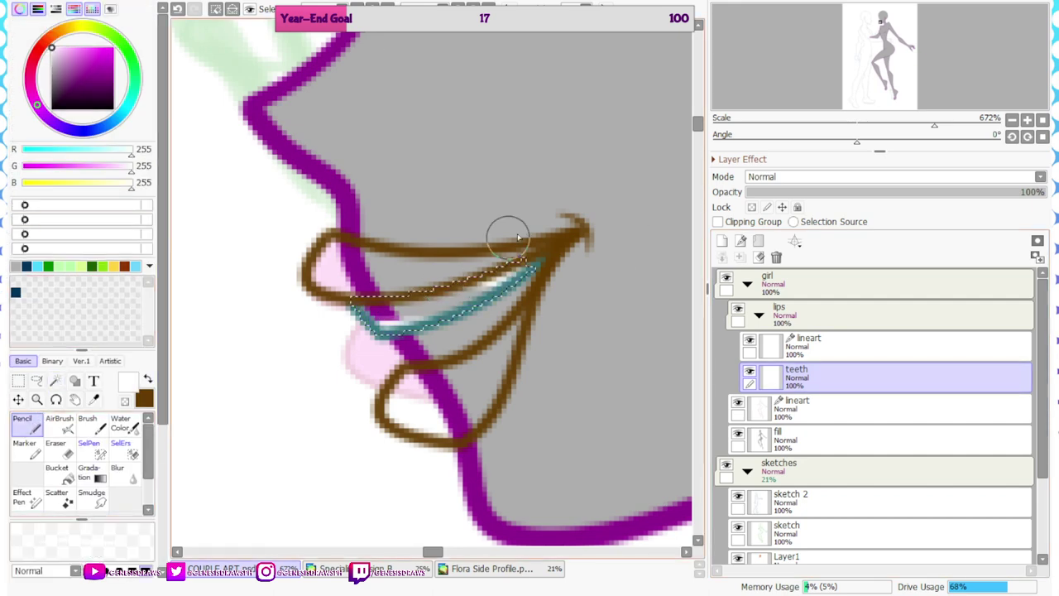
mouse_move(275, 340)
left_mouse_down()
mouse_move(296, 296)
mouse_move(543, 231)
left_mouse_up()
scroll(374, 182, "down", 3)
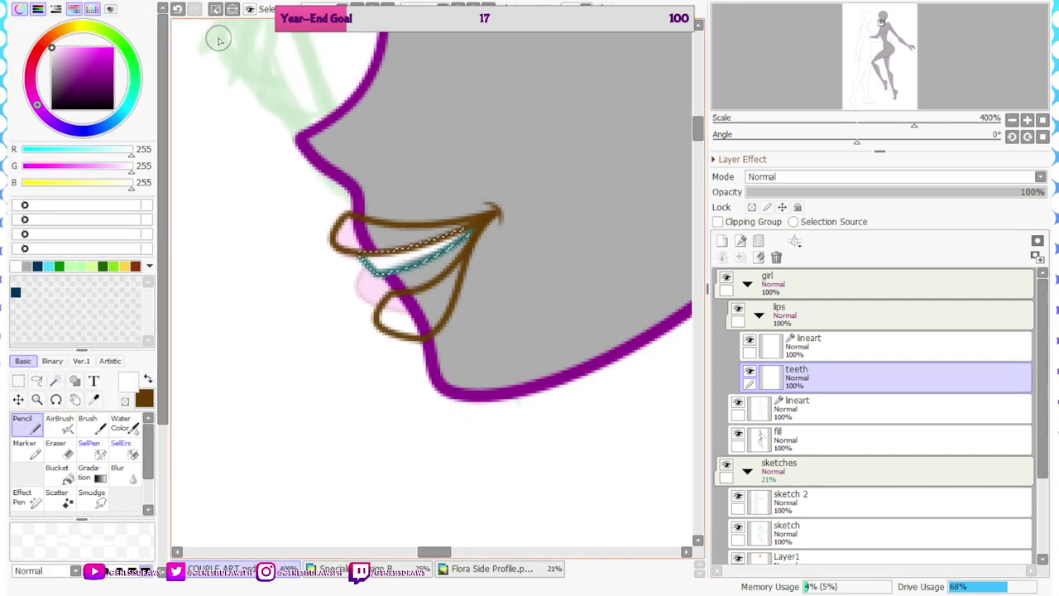
left_click(216, 11)
Choose the dark red RGB 94, 0, 0 and draw a rectangle shape over the mouth opening, beneath the teeth layer
left_click_drag(97, 29, 33, 63)
left_click_drag(103, 81, 111, 94)
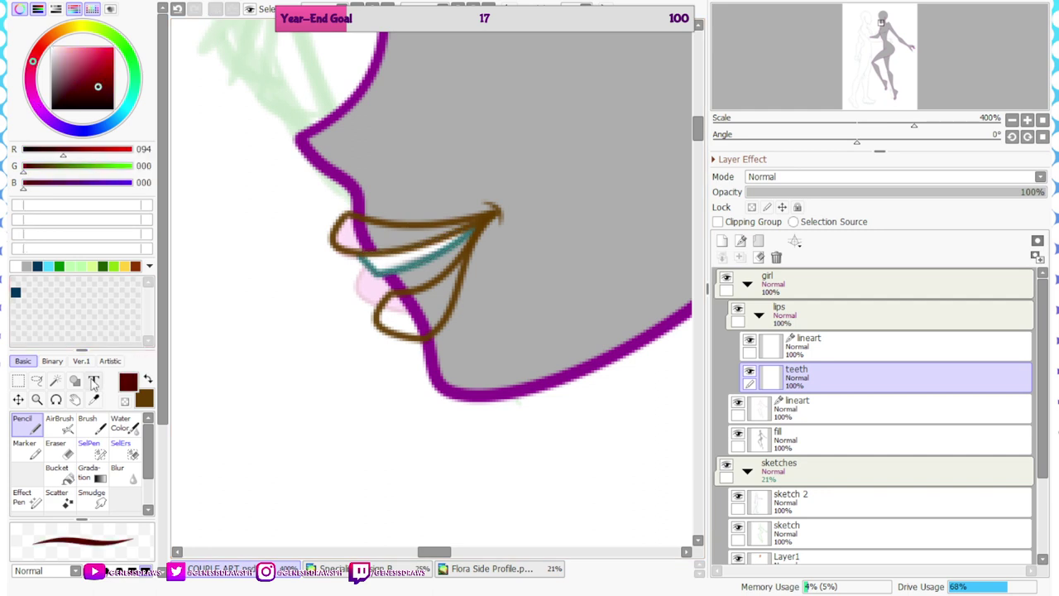
left_click(75, 379)
scroll(414, 273, "up", 3)
left_click_drag(378, 261, 472, 316)
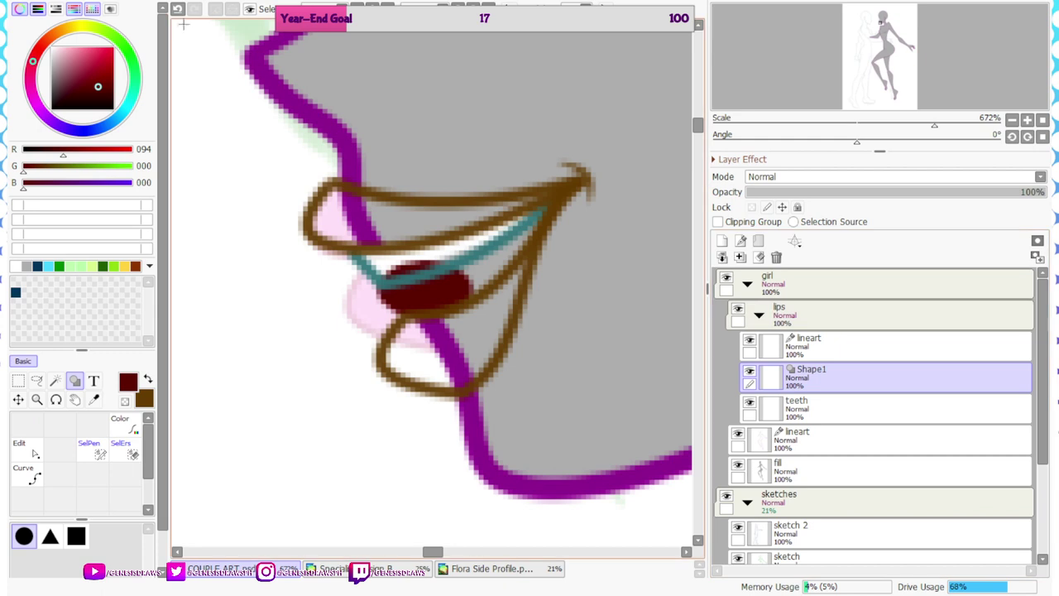
key("ctrl+z")
key("ctrl+y")
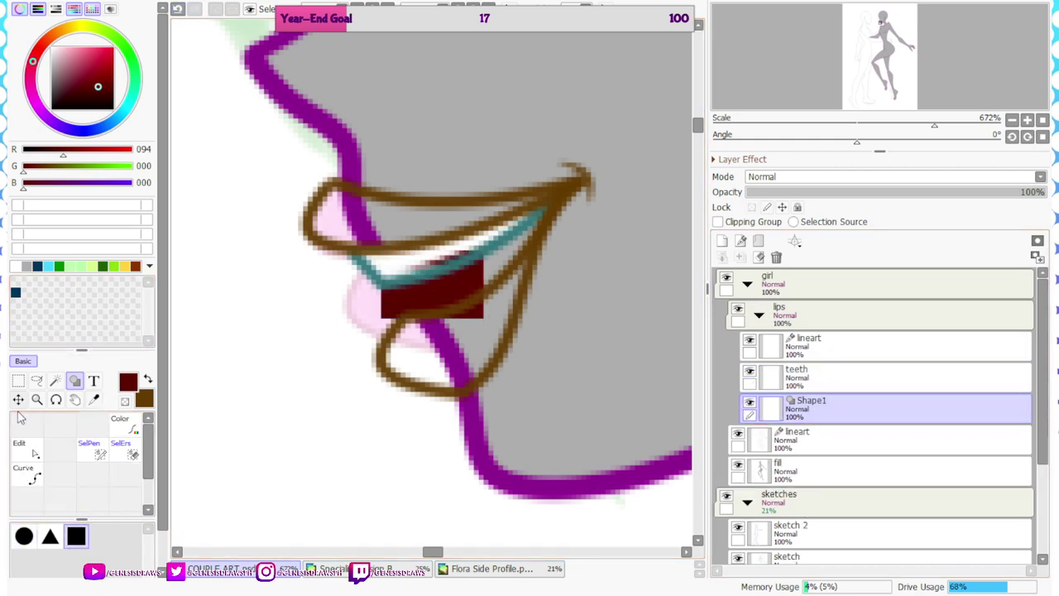
Reshape the dark red rectangle with the Edit tool by moving and adding control points to follow the mouth opening
left_click(29, 450)
left_click_drag(381, 318, 412, 331)
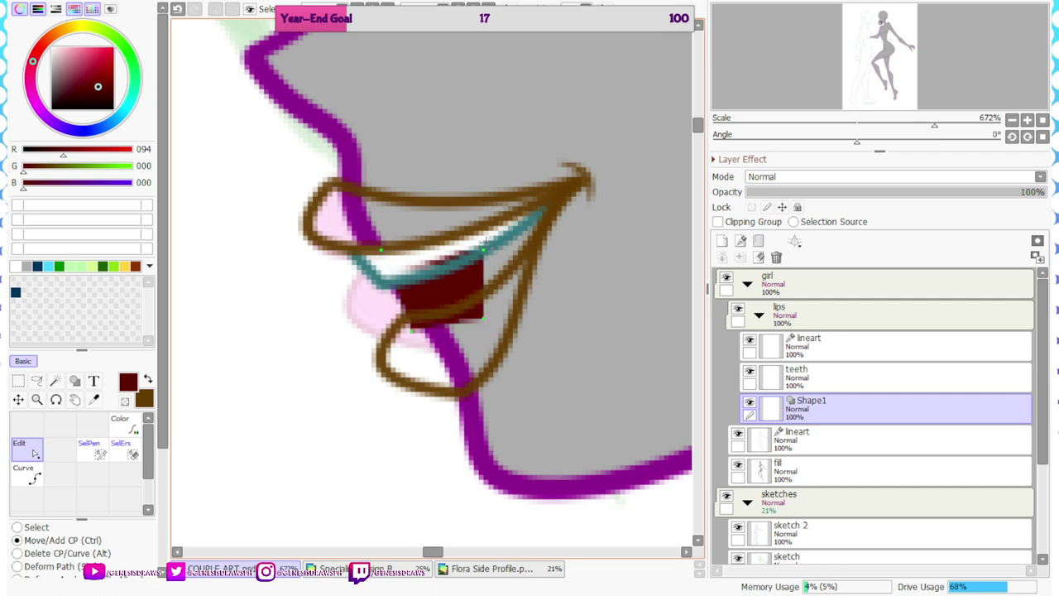
left_click_drag(483, 250, 548, 212)
left_click_drag(511, 273, 518, 271)
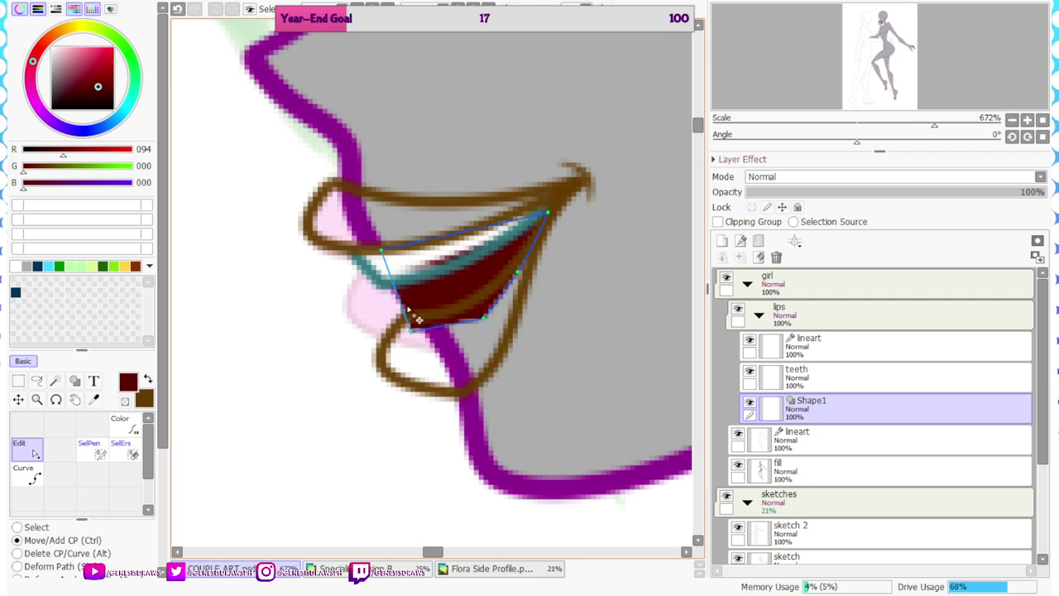
mouse_move(407, 307)
left_mouse_down()
mouse_move(427, 306)
mouse_move(421, 314)
left_mouse_up()
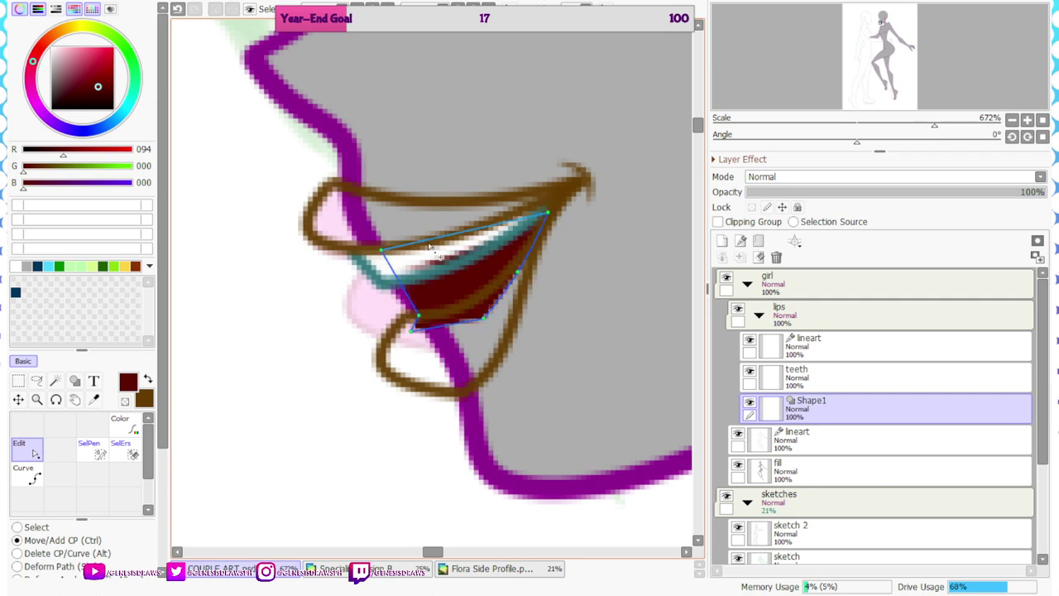
left_click_drag(429, 242, 359, 256)
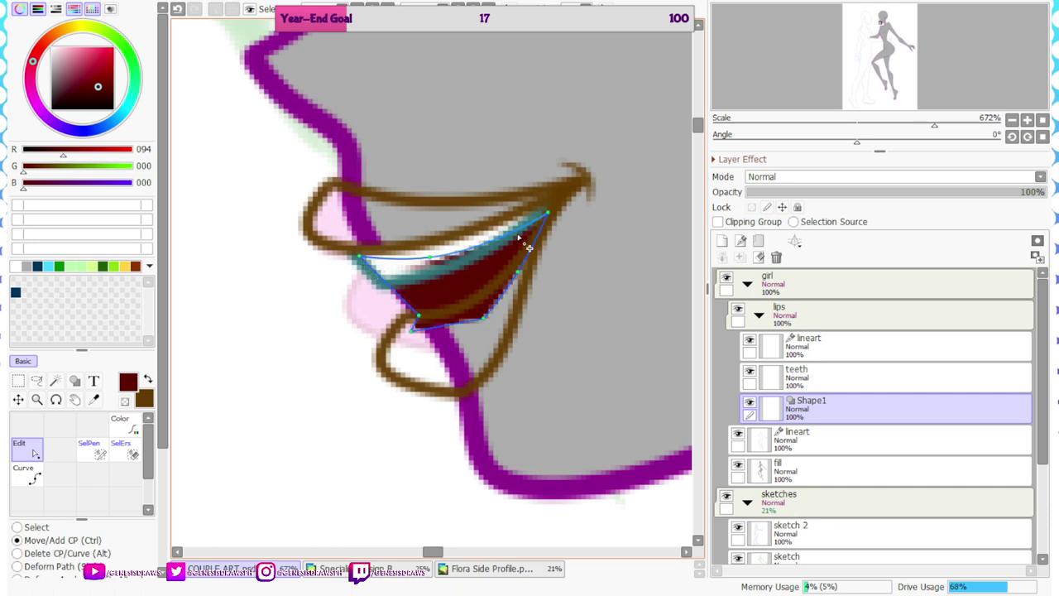
left_click_drag(436, 261, 431, 272)
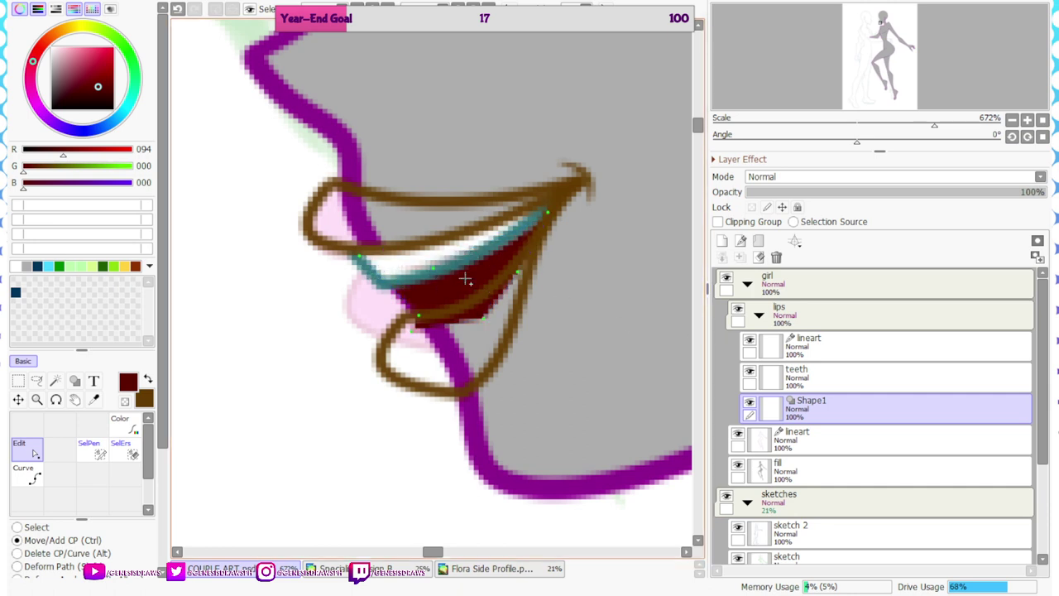
Select the teeth area enclosed by the upper lip and teal line, using the Magic Wand on the lips lineart layer
left_click(827, 346)
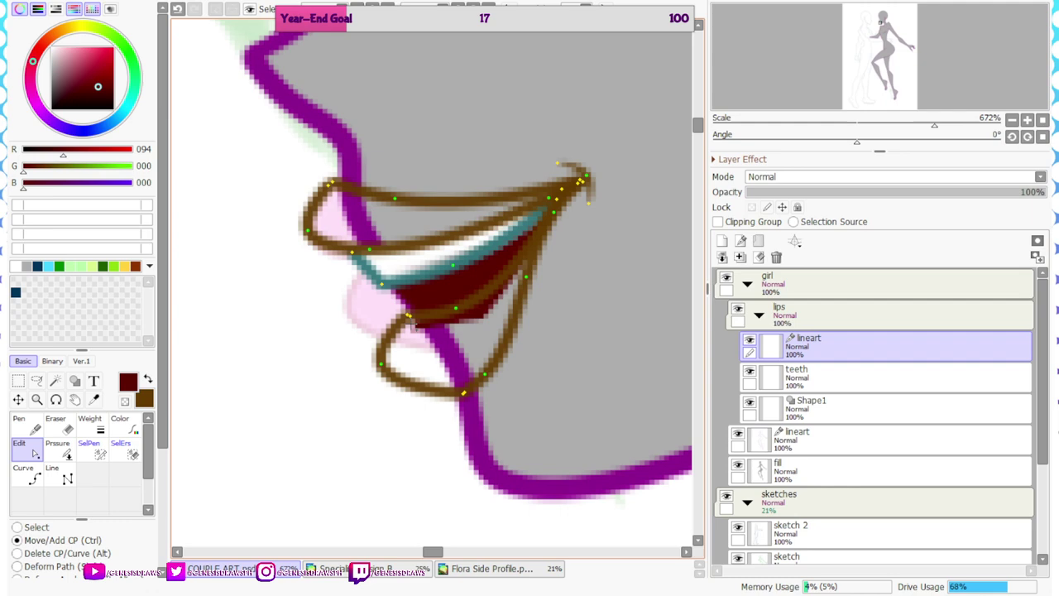
left_click(54, 380)
scroll(463, 274, "up", 2)
left_click(516, 213)
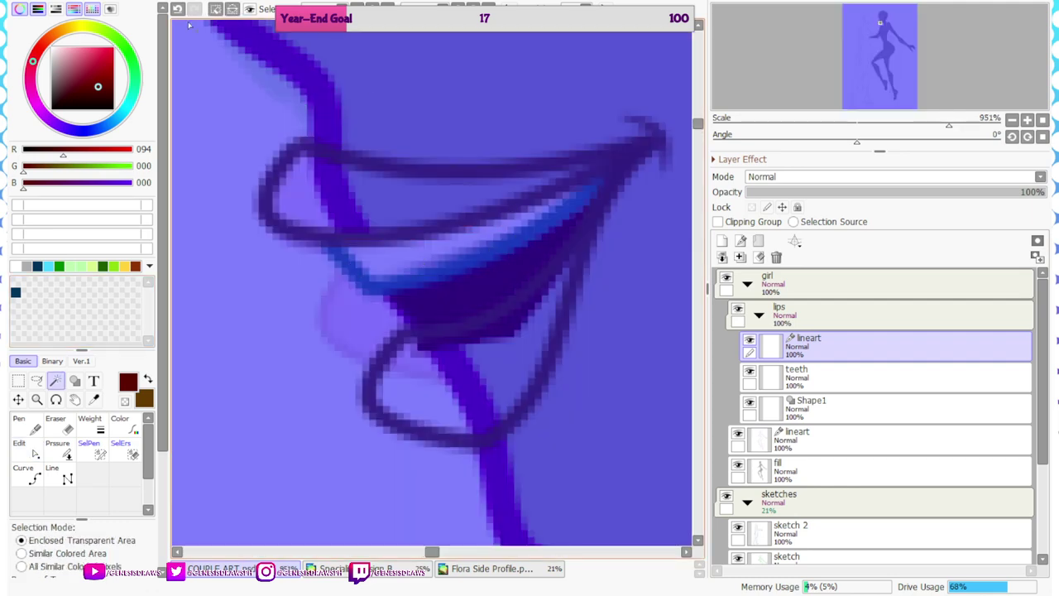
left_click(216, 9)
left_click(519, 217)
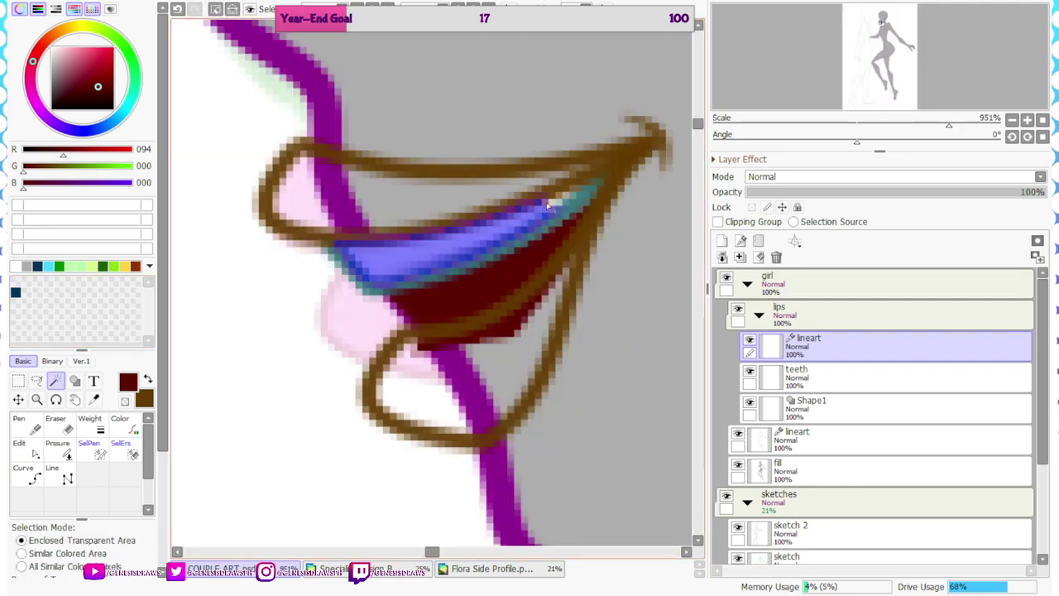
Repaint the selected teeth area white, RGB 255, 255, 255, with the Pencil on the teeth layer
left_click(820, 371)
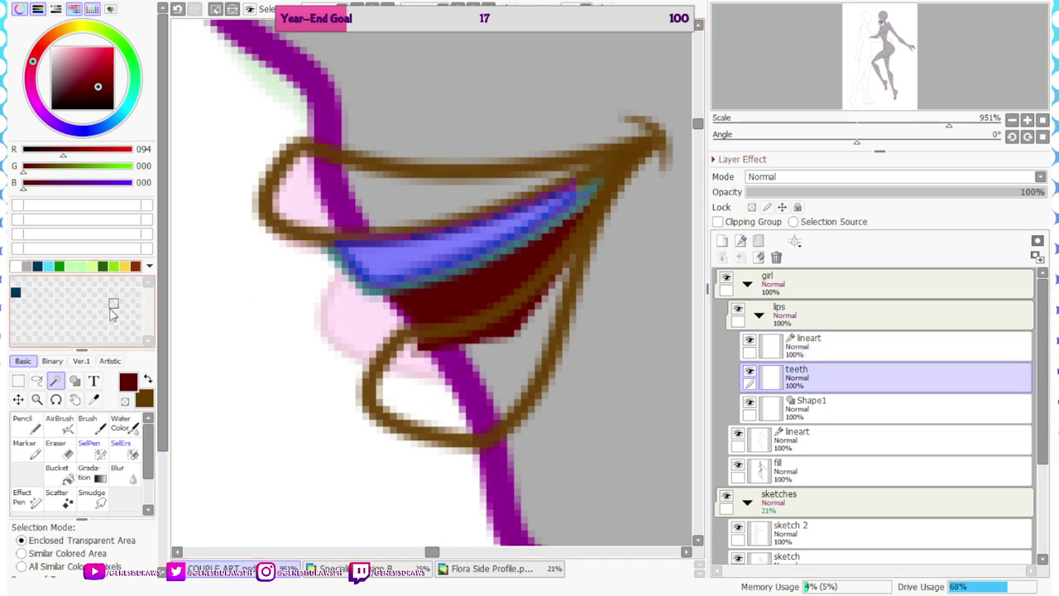
left_click_drag(64, 62, 49, 45)
left_click(26, 424)
mouse_move(434, 239)
left_mouse_down()
mouse_move(309, 307)
mouse_move(421, 223)
left_mouse_up()
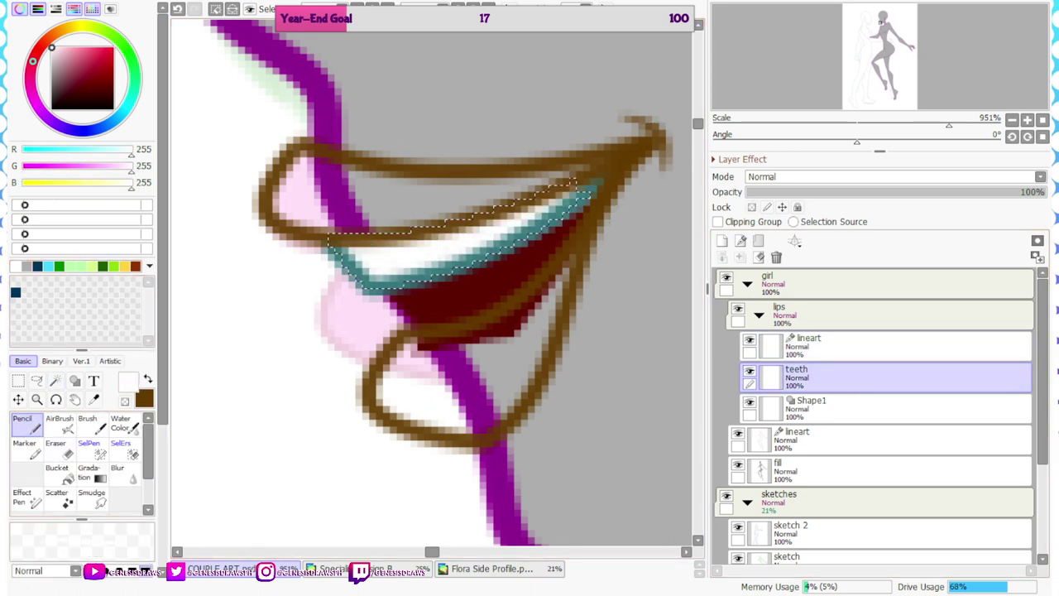
Clear the teeth selection and rename the dark red mouth shape layer as wall
left_click(216, 8)
scroll(364, 173, "down", 5)
scroll(518, 316, "down", 5)
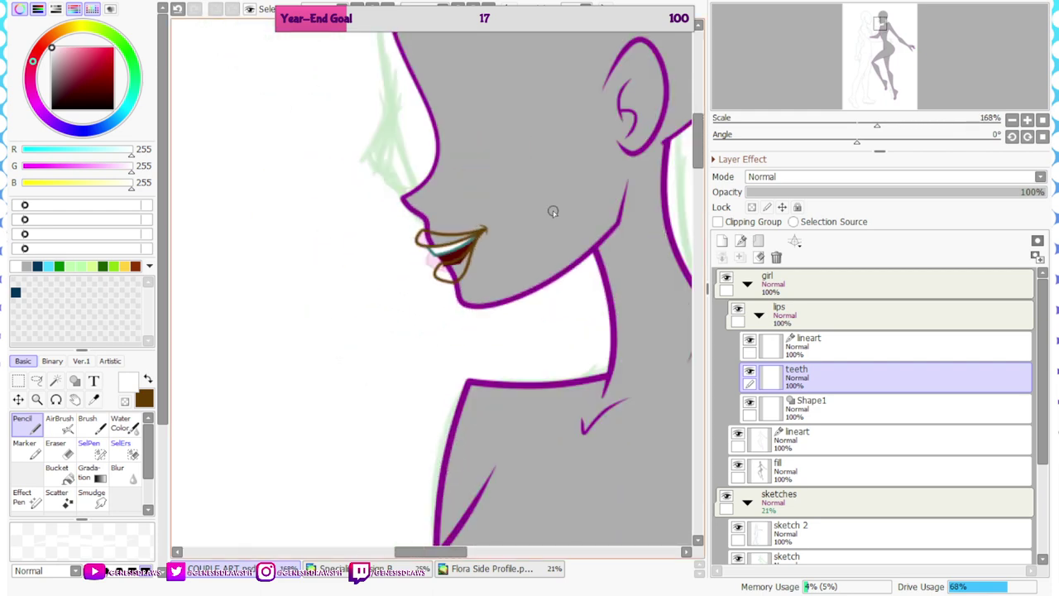
left_click(765, 410)
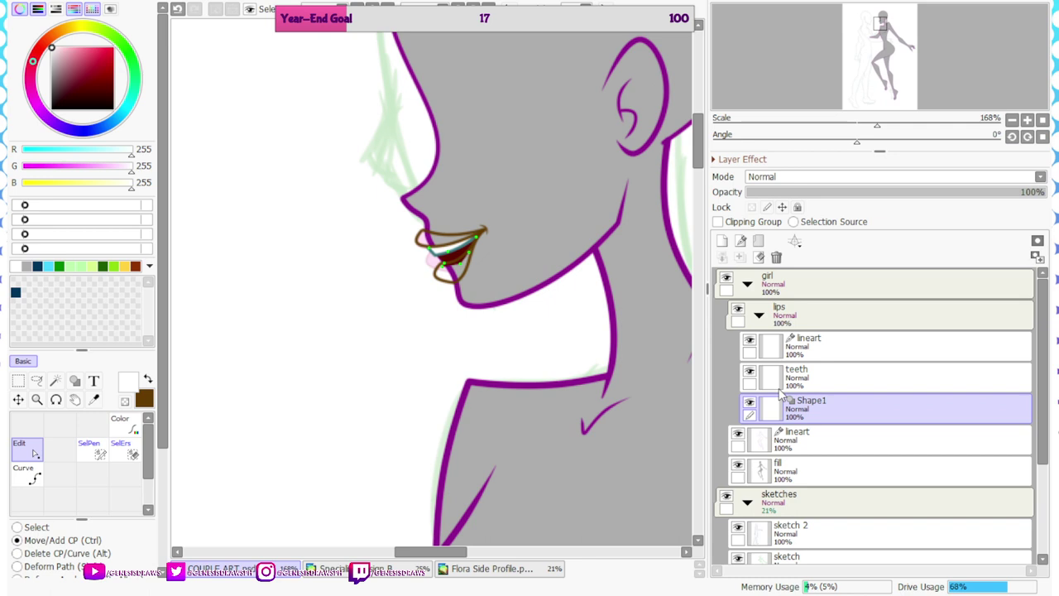
On the lips lineart layer, Magic Wand the area outside the lips and invert it to select the enclosed lip areas
left_click(870, 352)
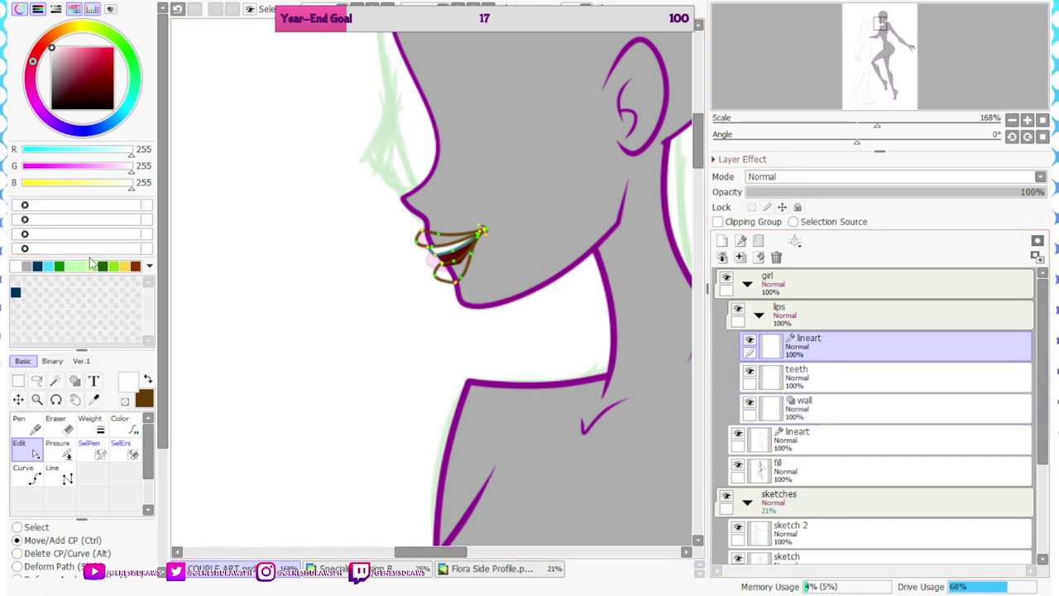
left_click(55, 382)
left_click(449, 178)
scroll(332, 74, "up", 2)
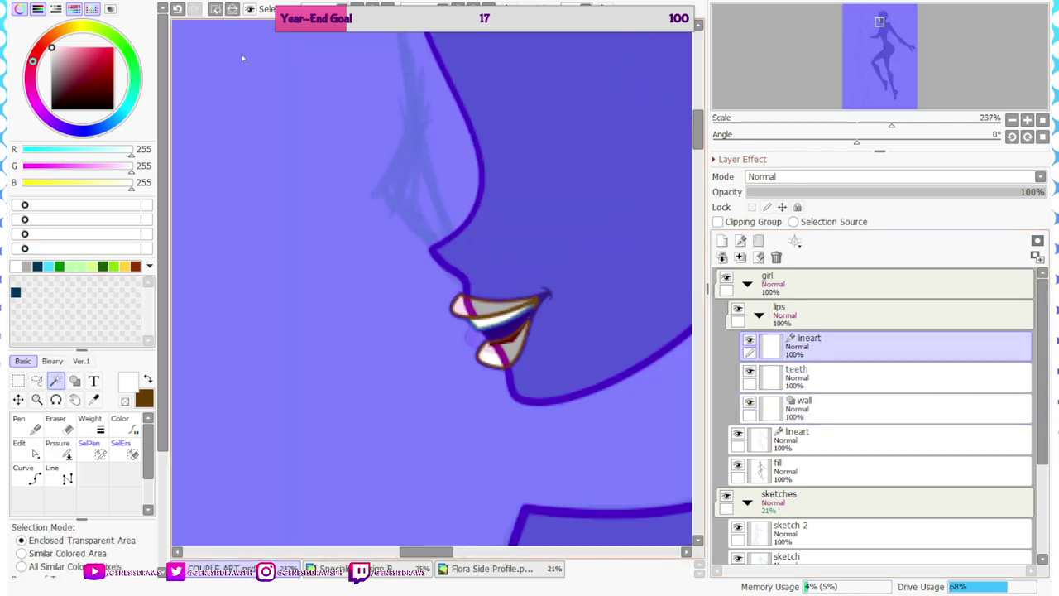
left_click(233, 13)
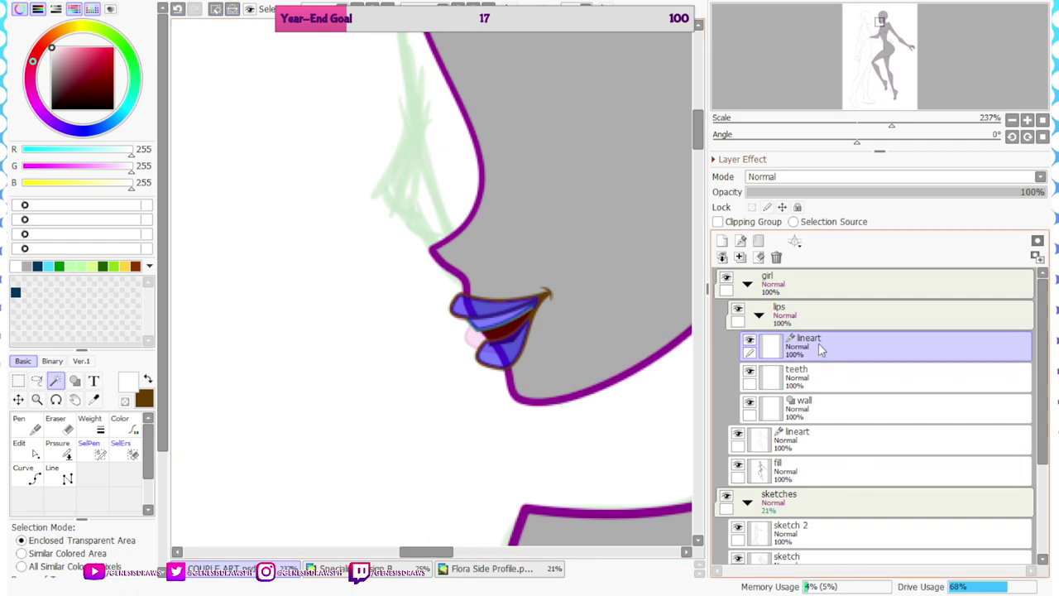
Add a raster layer directly above the wall layer and name it fill
left_click(833, 436)
left_click(832, 402)
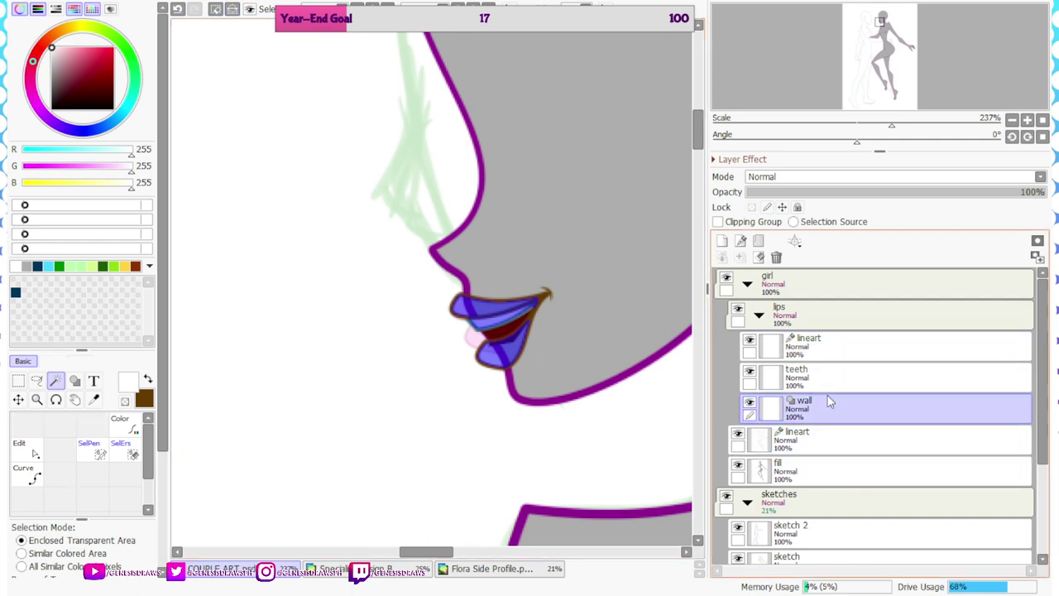
left_click(723, 241)
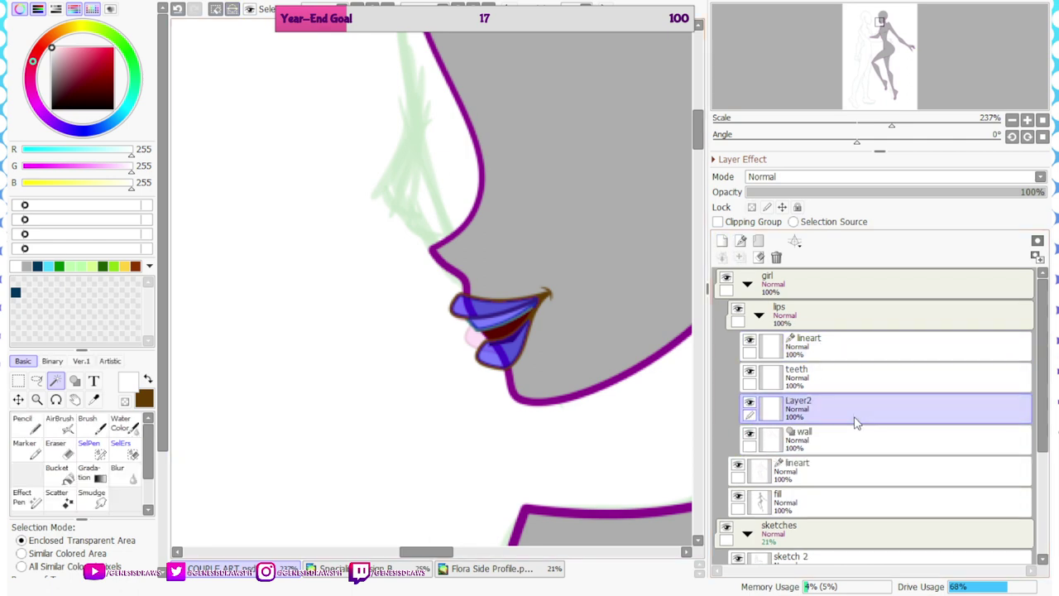
double_click(856, 422)
type("fill")
key("Return")
Paste the screenshot of the green-haired character as a color reference layer
scroll(502, 307, "down", 6)
key("ctrl+v")
scroll(501, 306, "down", 3)
left_click_drag(565, 224, 757, 109)
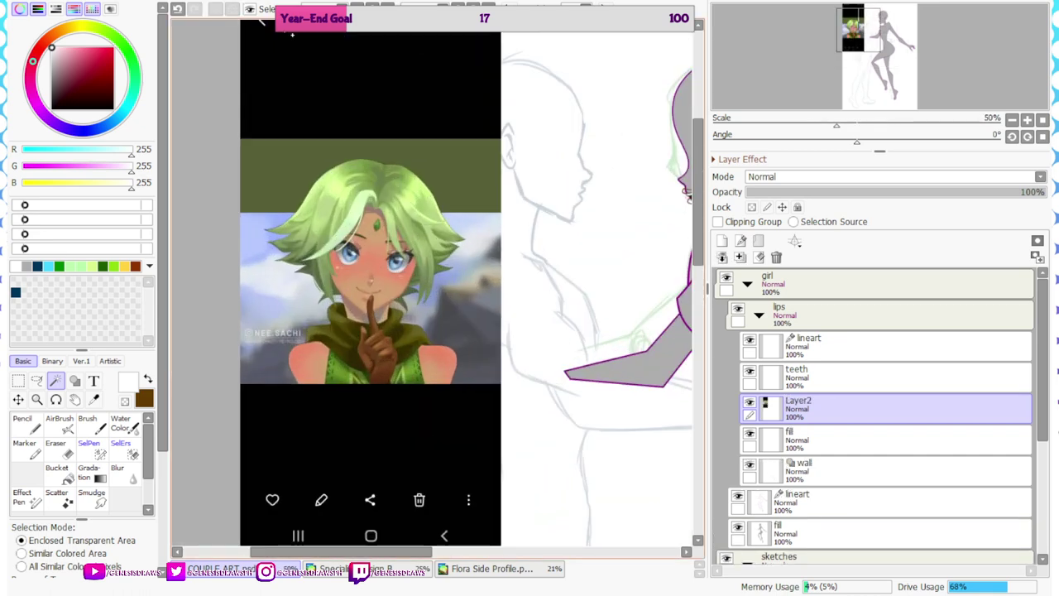
Sample the lower lip color from the reference portrait and adjust it to a stronger red, RGB 201, 84, 72
scroll(402, 125, "down", 3)
scroll(402, 128, "up", 5)
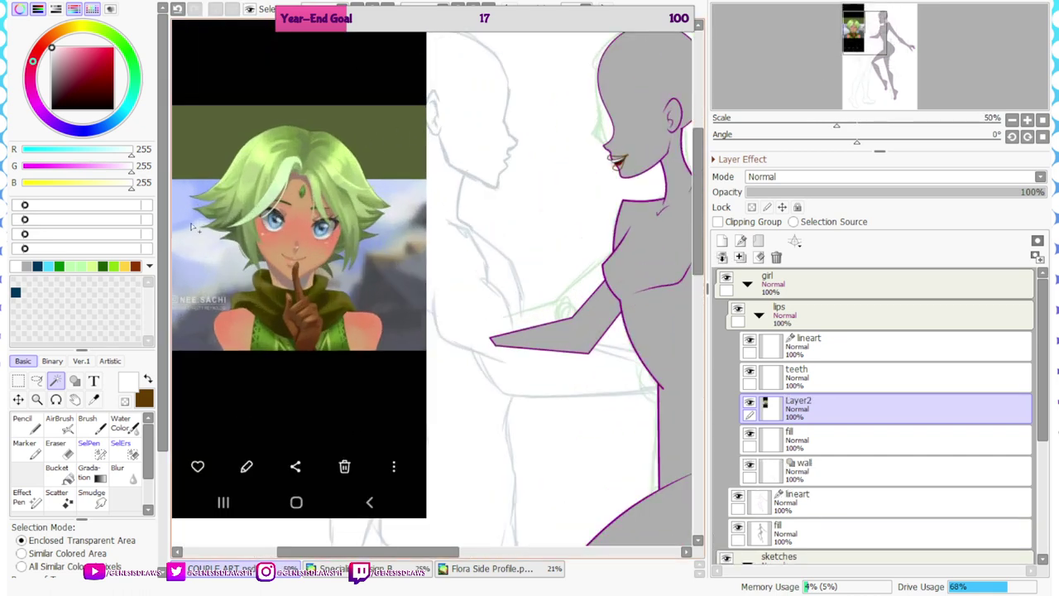
left_click(93, 400)
scroll(353, 257, "up", 5)
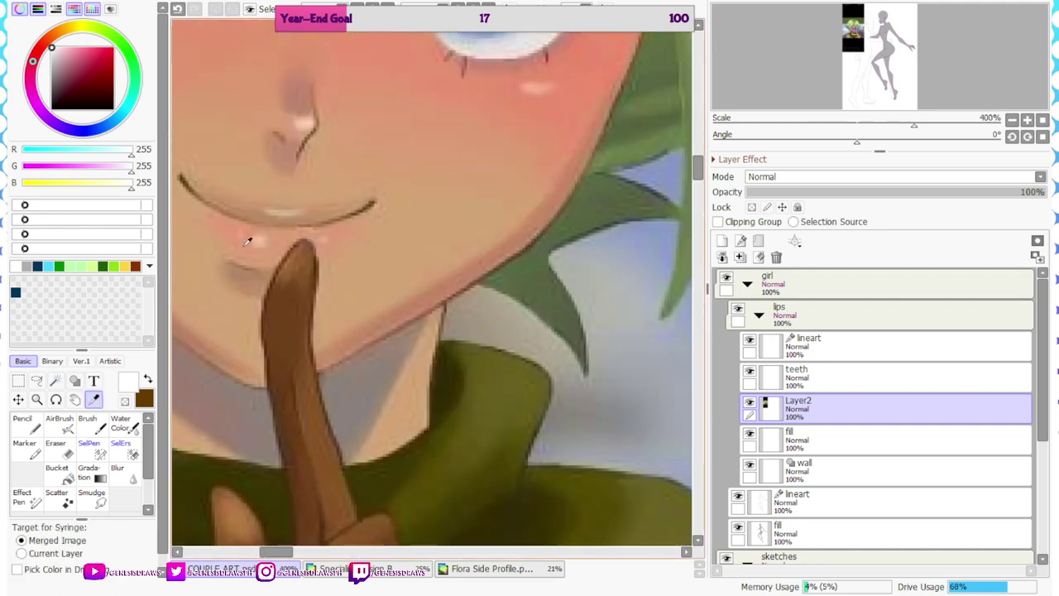
left_click(235, 236)
left_click_drag(86, 53, 94, 52)
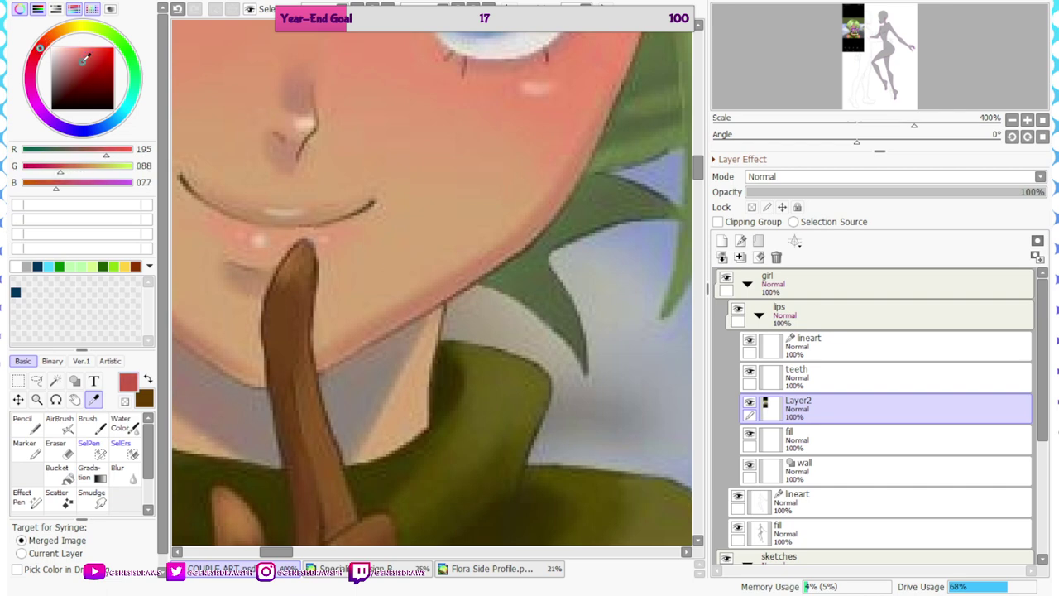
Recolor the upper and lower lip outline strokes dark red, RGB 127, 4, 0, on the lips lineart layer
scroll(223, 320, "down", 11)
scroll(561, 261, "down", 3)
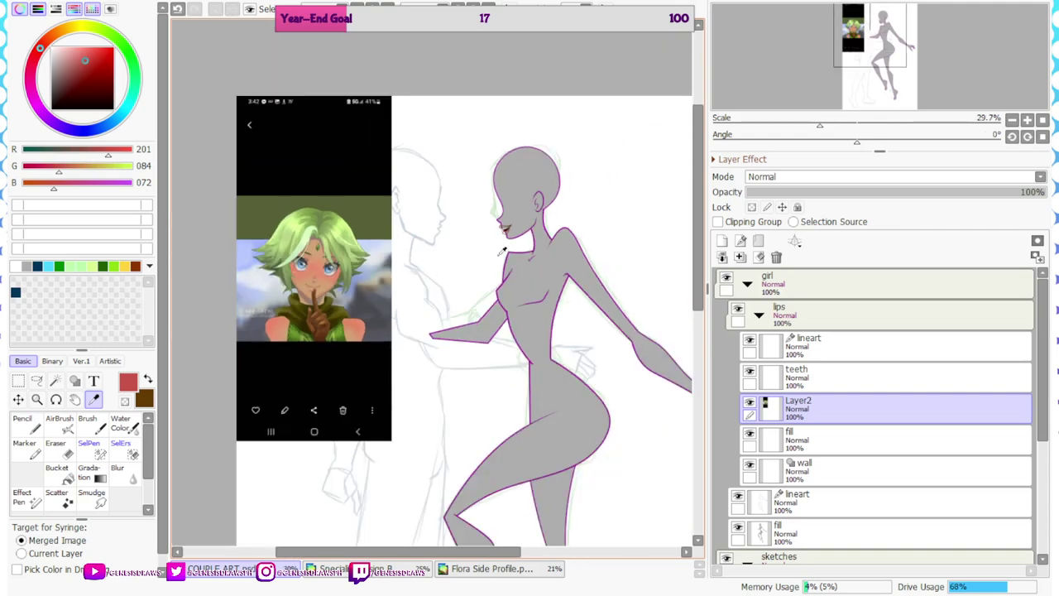
scroll(536, 253, "up", 7)
scroll(520, 233, "up", 4)
left_click(827, 348)
scroll(484, 253, "up", 4)
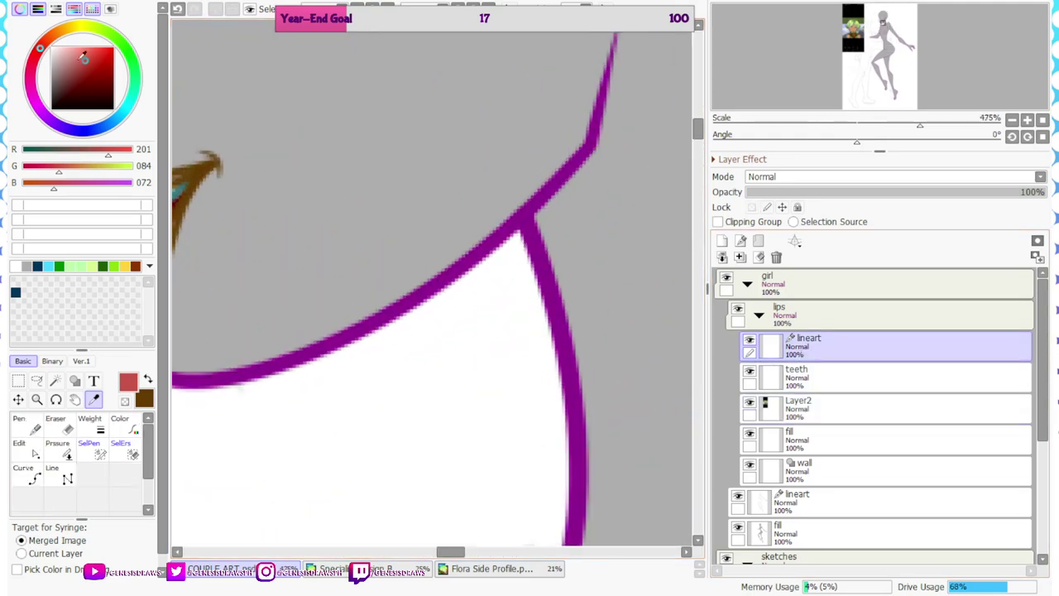
left_click_drag(81, 63, 91, 79)
left_click(123, 424)
scroll(586, 287, "down", 3)
scroll(310, 235, "up", 2)
left_click(349, 217)
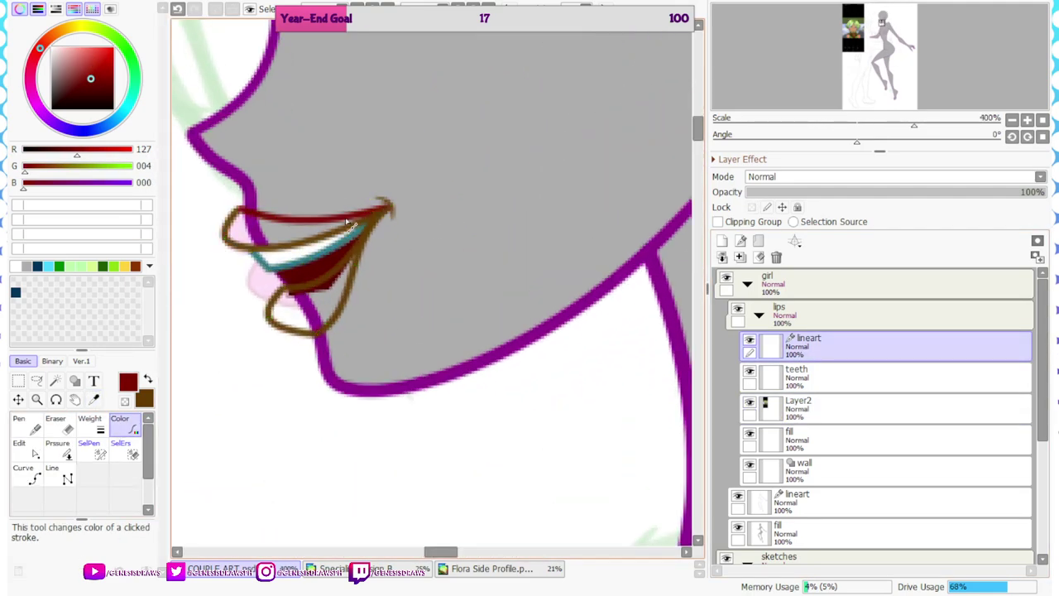
left_click(298, 239)
left_click(273, 308)
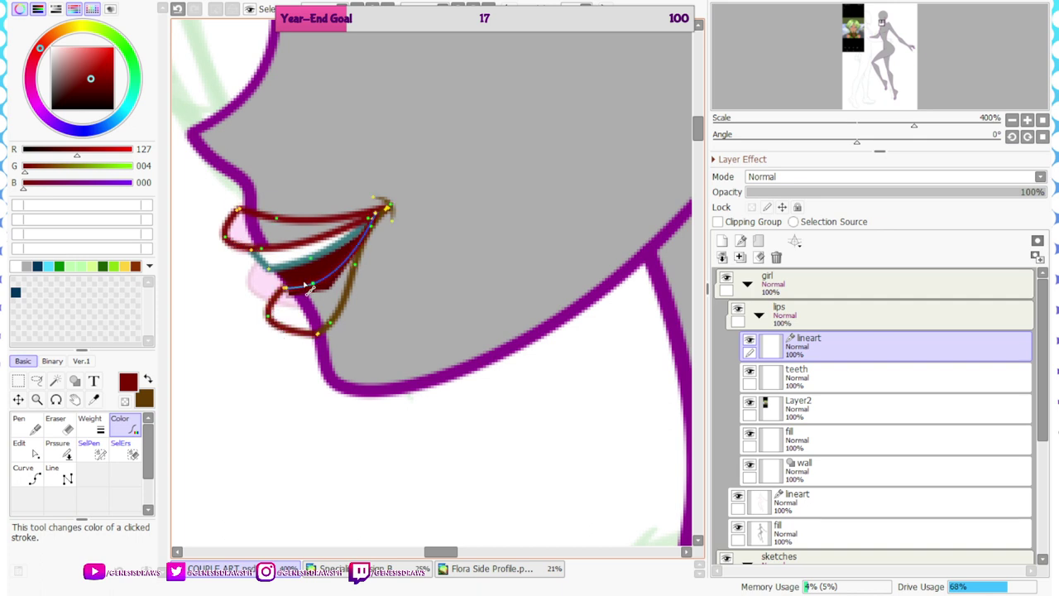
left_click(336, 320)
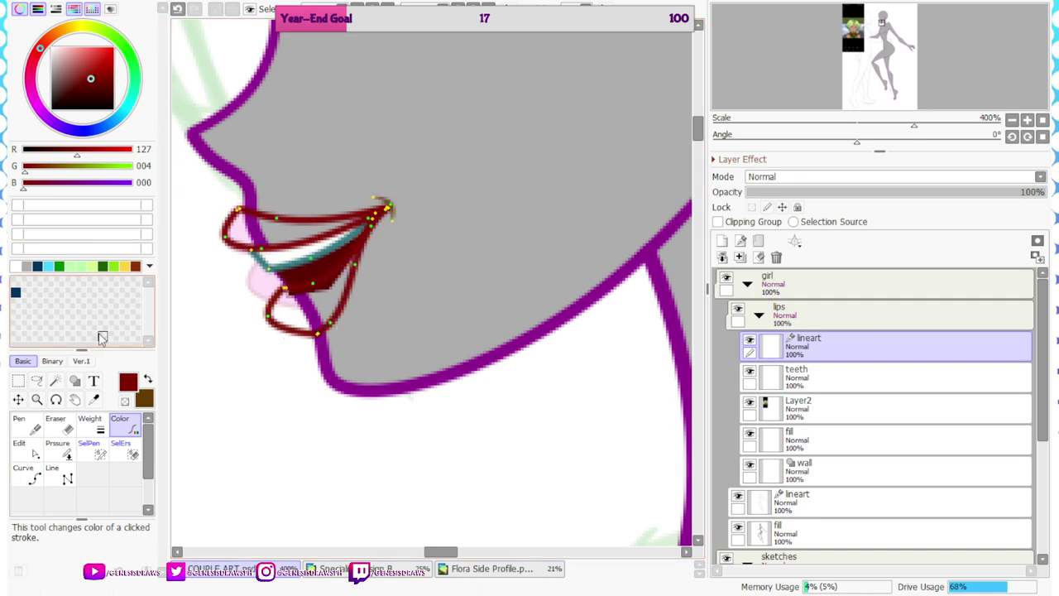
Choose a lighter red, RGB 207, 60, 45, and try a Magic Wand selection of the upper lip before clearing it
left_click_drag(91, 78, 89, 60)
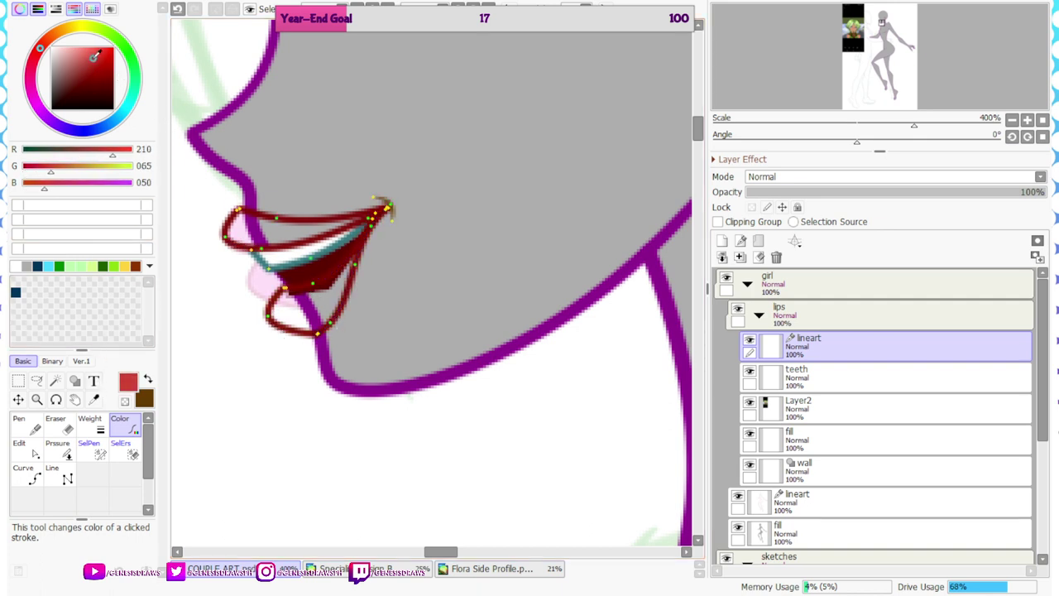
left_click(55, 380)
scroll(272, 219, "up", 2)
left_click(273, 220)
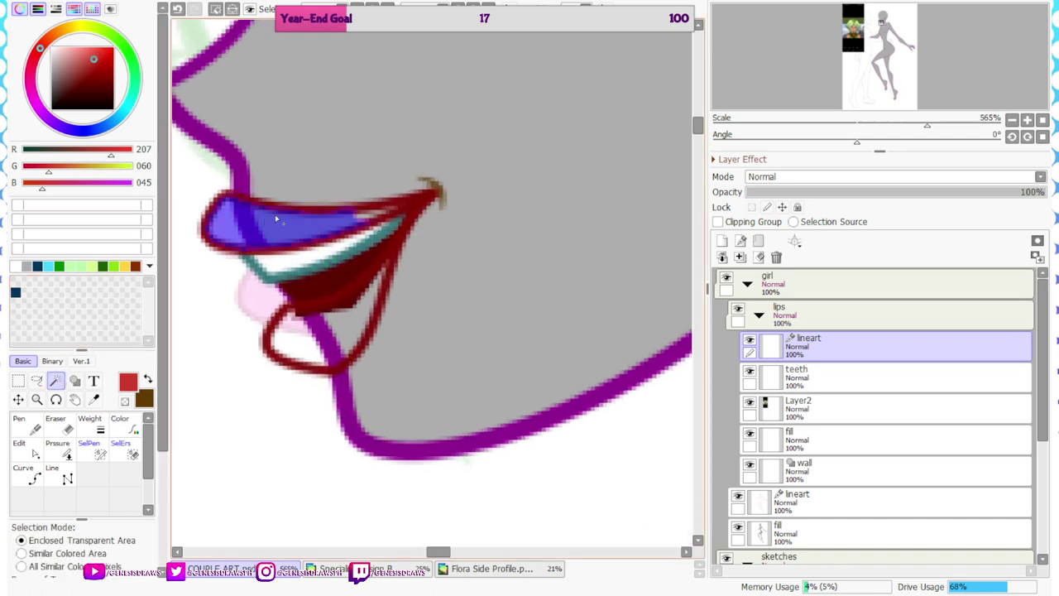
scroll(376, 217, "up", 2)
key("ctrl+i")
left_click(217, 9)
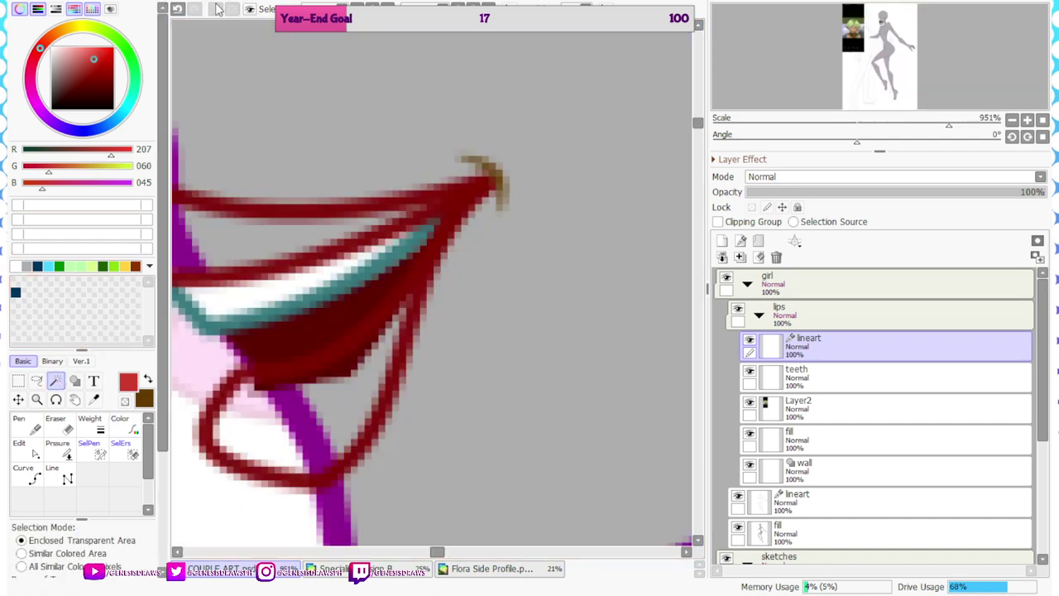
Build three adjacent lip color swatches: dark red RGB 106, 2, 0, midtone RGB 186, 66, 54 and light red RGB 237, 94, 80
left_click(102, 315)
left_click(93, 399)
scroll(360, 203, "up", 2)
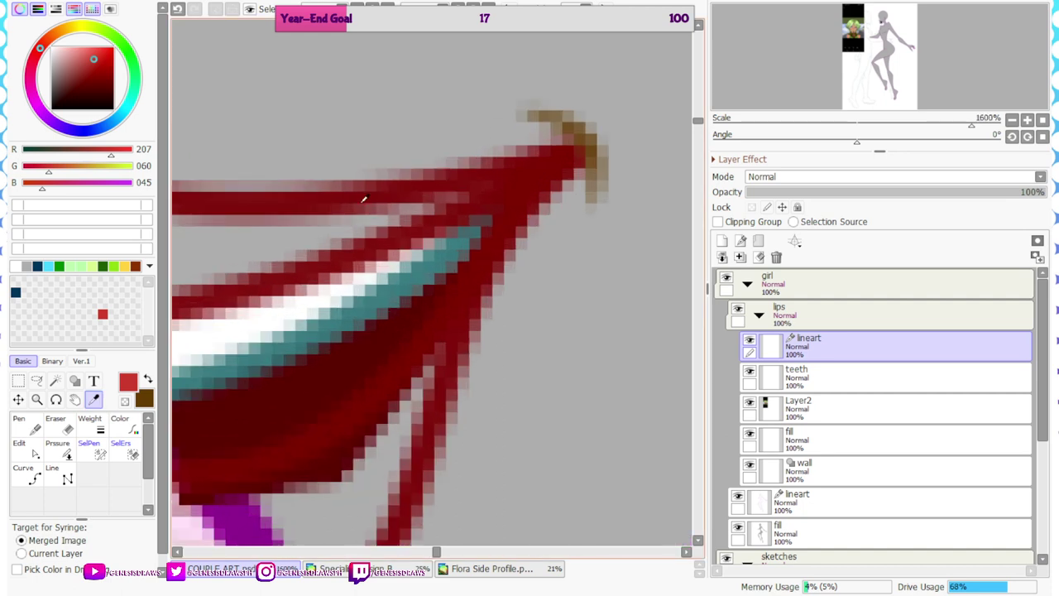
left_click(364, 192)
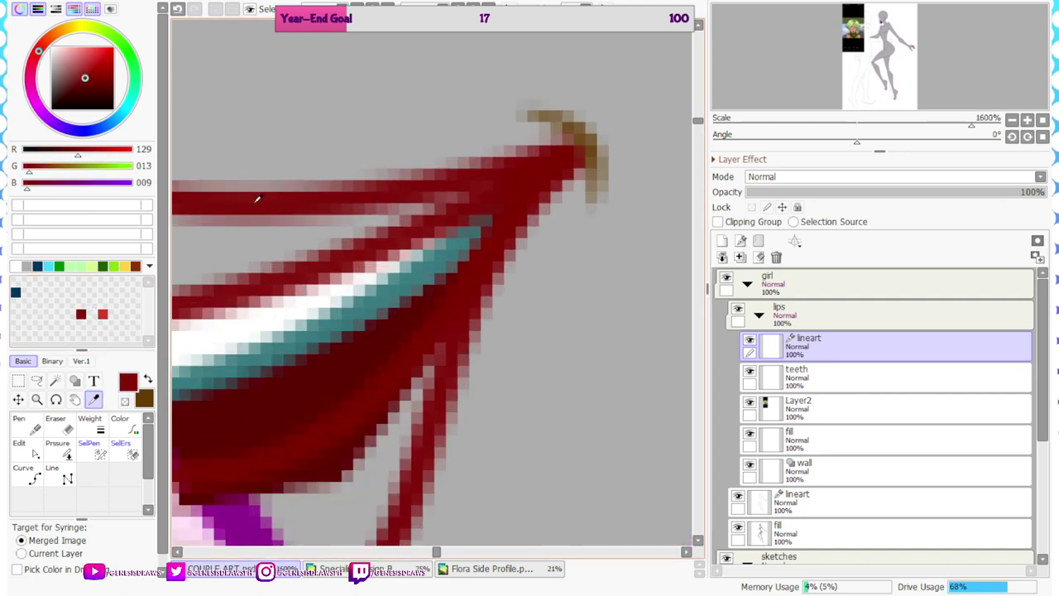
left_click(102, 313)
left_click_drag(93, 62, 84, 75)
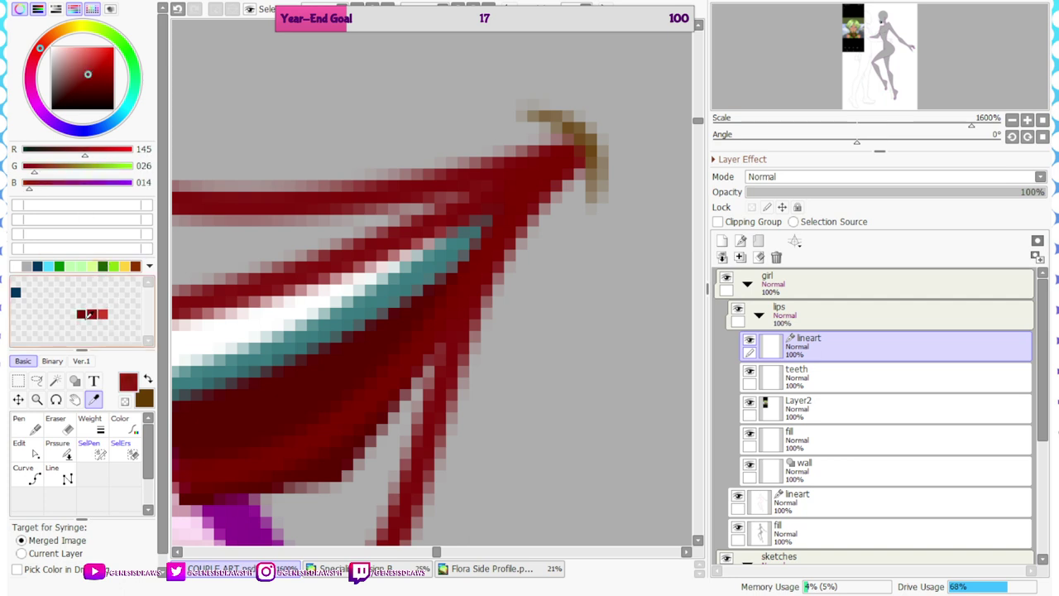
left_click(87, 314)
left_click_drag(85, 76, 82, 84)
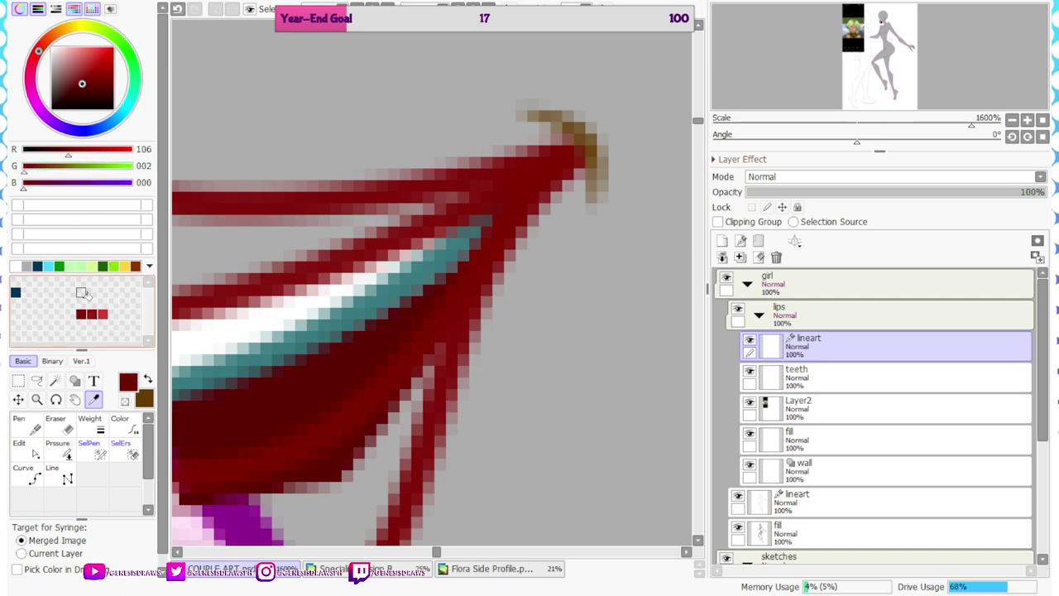
left_click(100, 315)
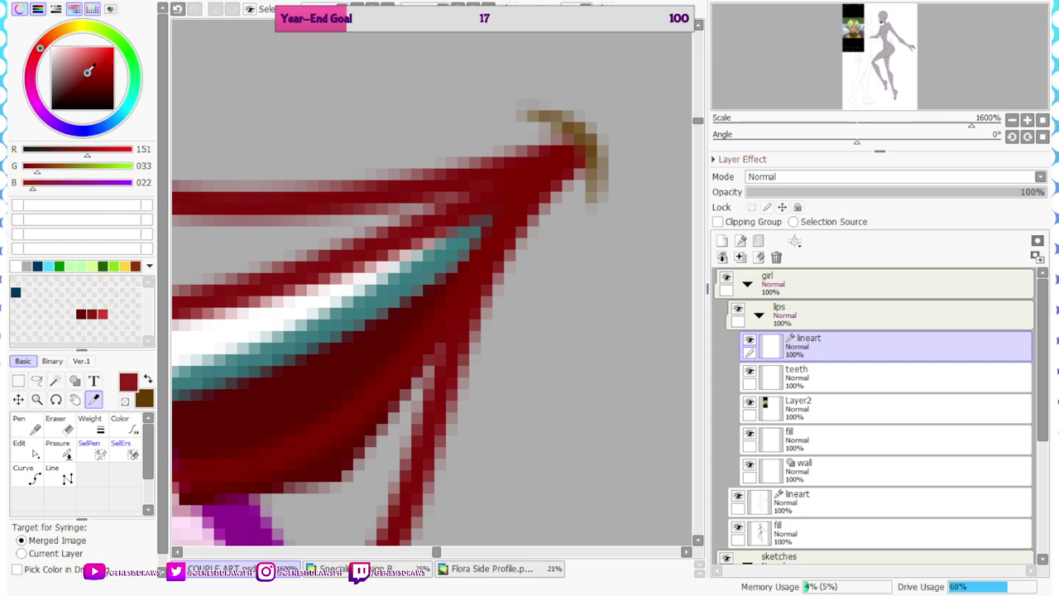
left_click_drag(88, 72, 96, 48)
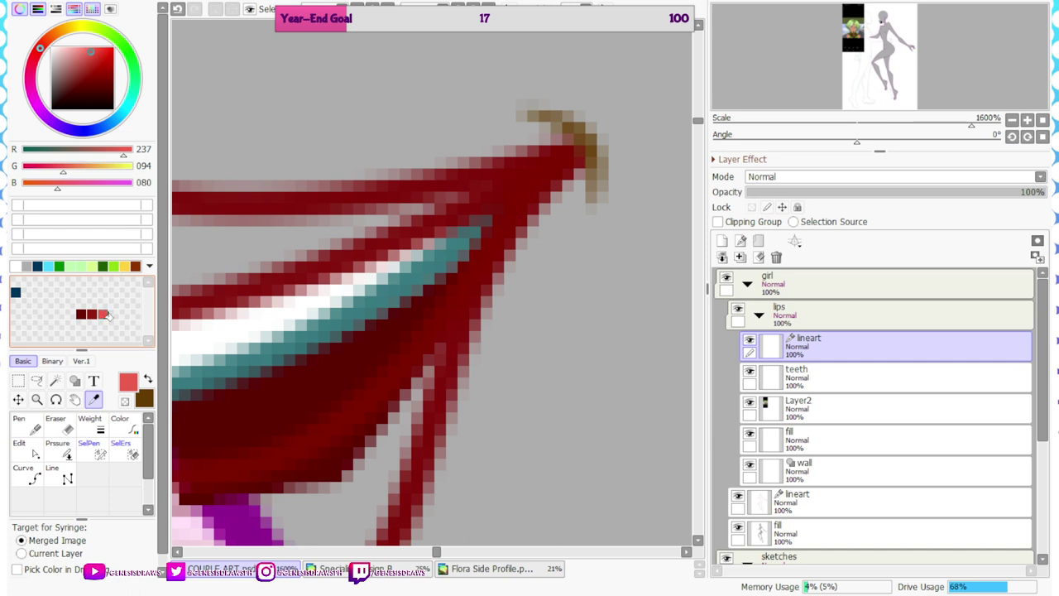
left_click(88, 62)
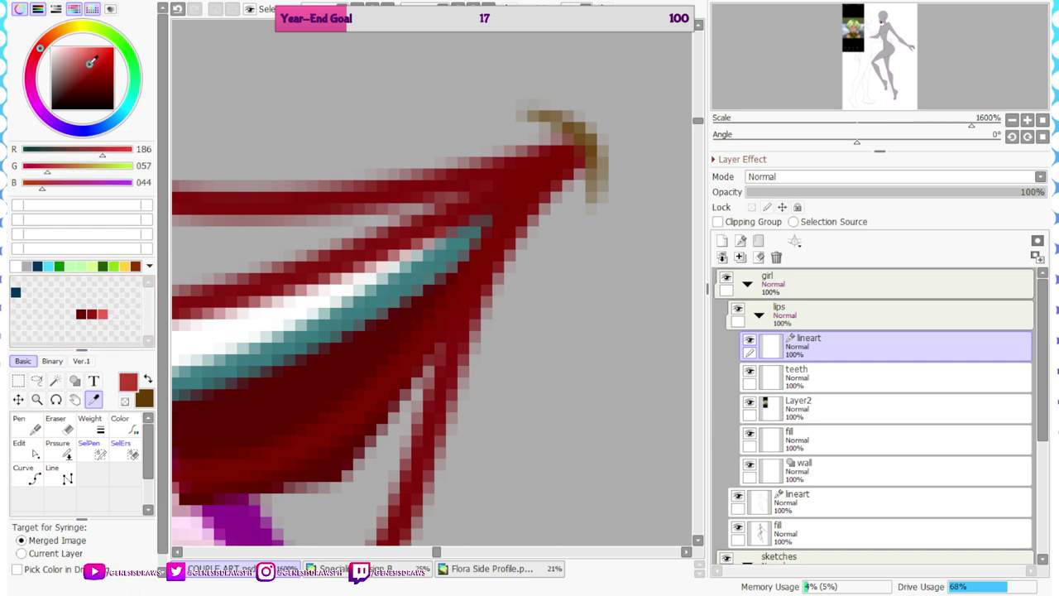
left_click_drag(90, 62, 86, 60)
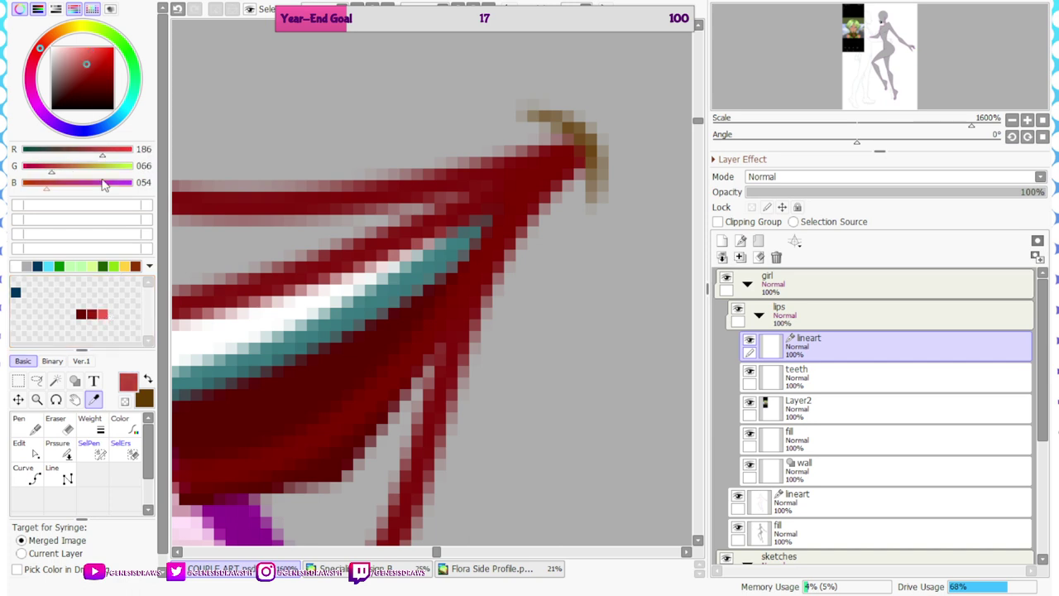
Recolor the small curl stroke at the mouth corner with the darkest red swatch, RGB 106, 2, 0
scroll(373, 213, "down", 7)
key("Tab")
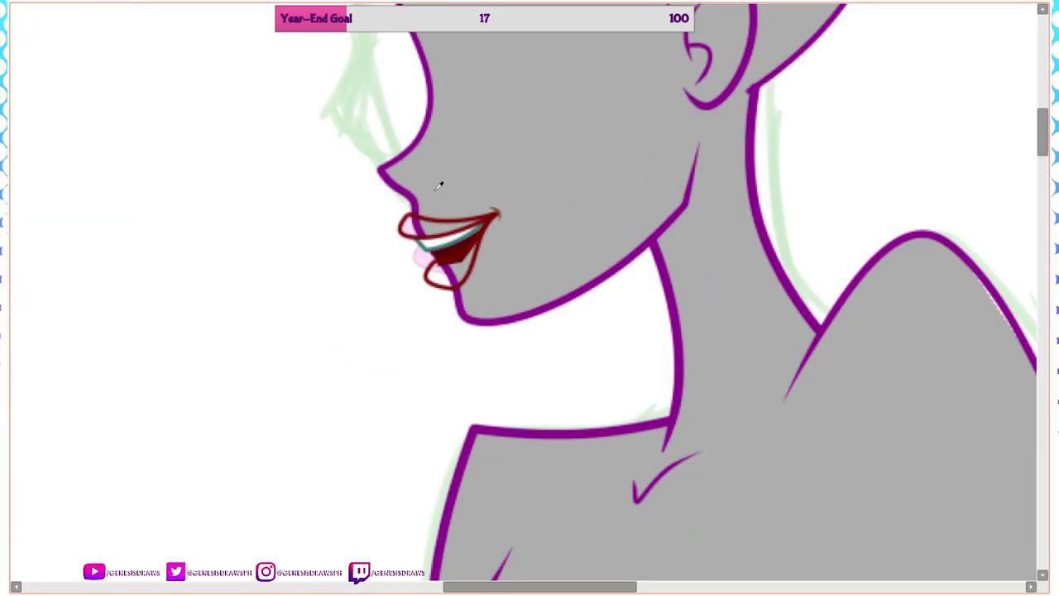
key("Tab")
left_click(80, 314)
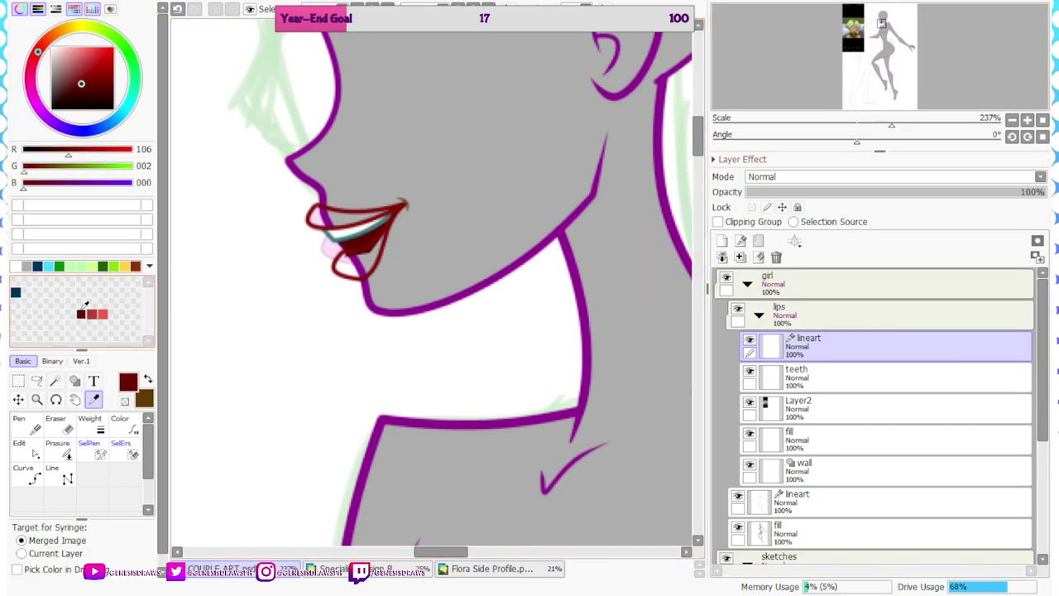
left_click(120, 418)
scroll(418, 161, "up", 2)
scroll(389, 294, "up", 2)
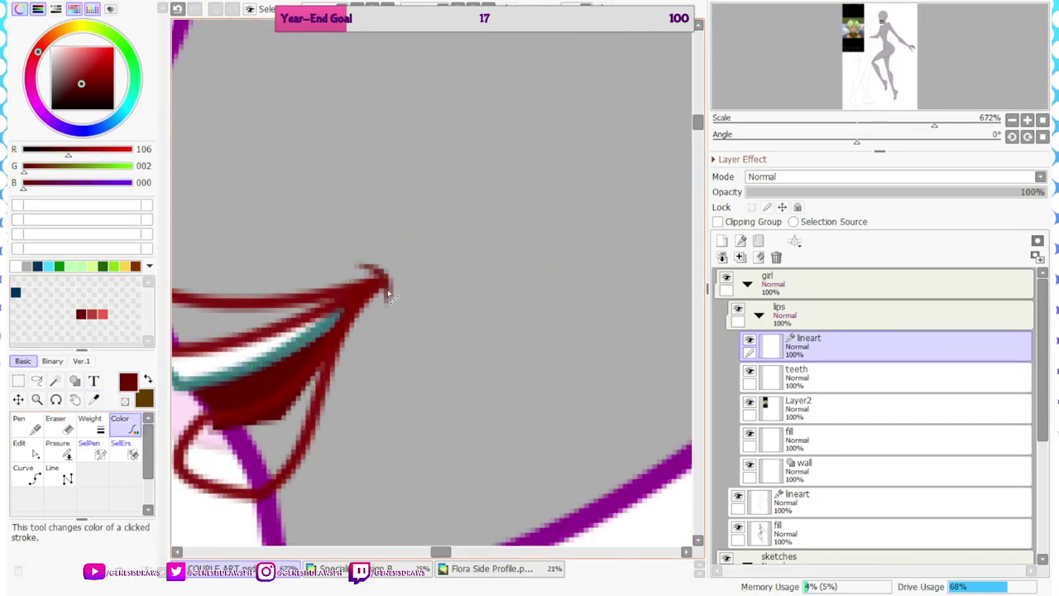
Select the areas enclosed by the lip outlines by Magic Wanding the surroundings on the lips lineart layer and inverting the selection
left_click(54, 380)
scroll(519, 232, "down", 2)
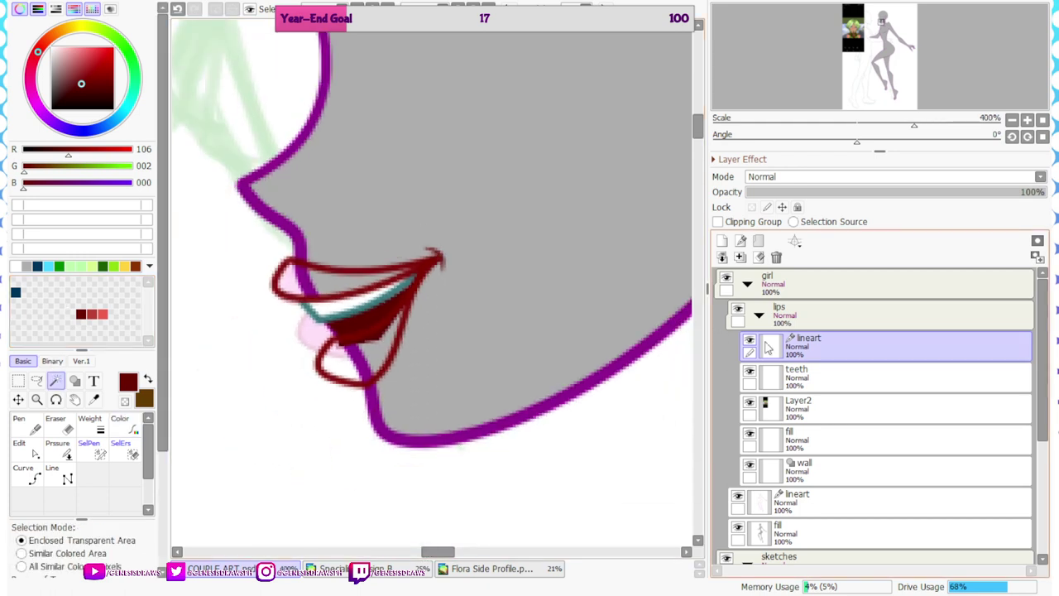
left_click(337, 330)
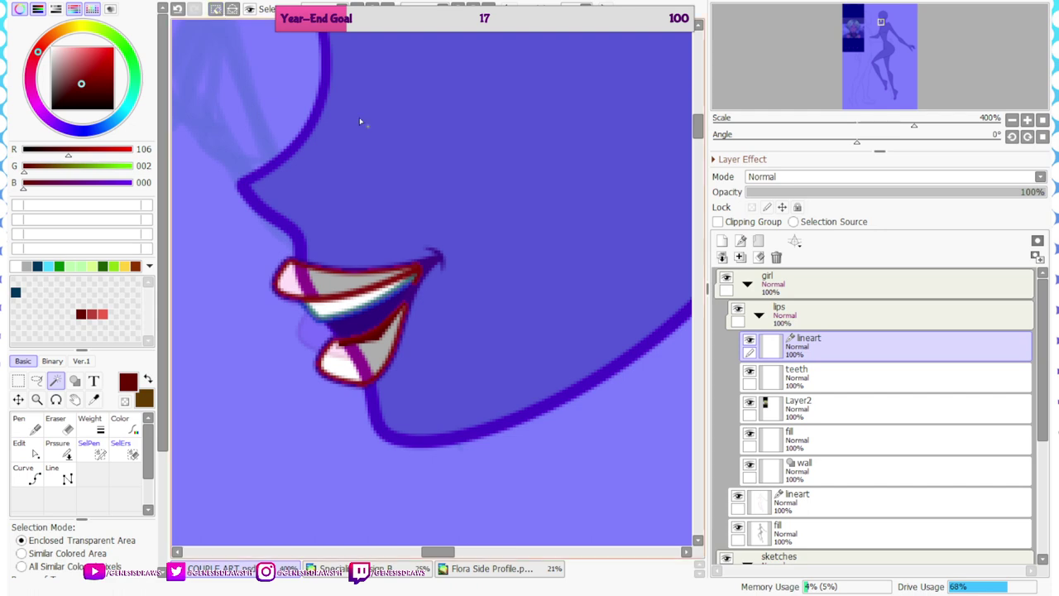
key("ctrl+i")
Move the pasted reference image layer out of the lips folder to above the girl folder and delete it
left_click(799, 404)
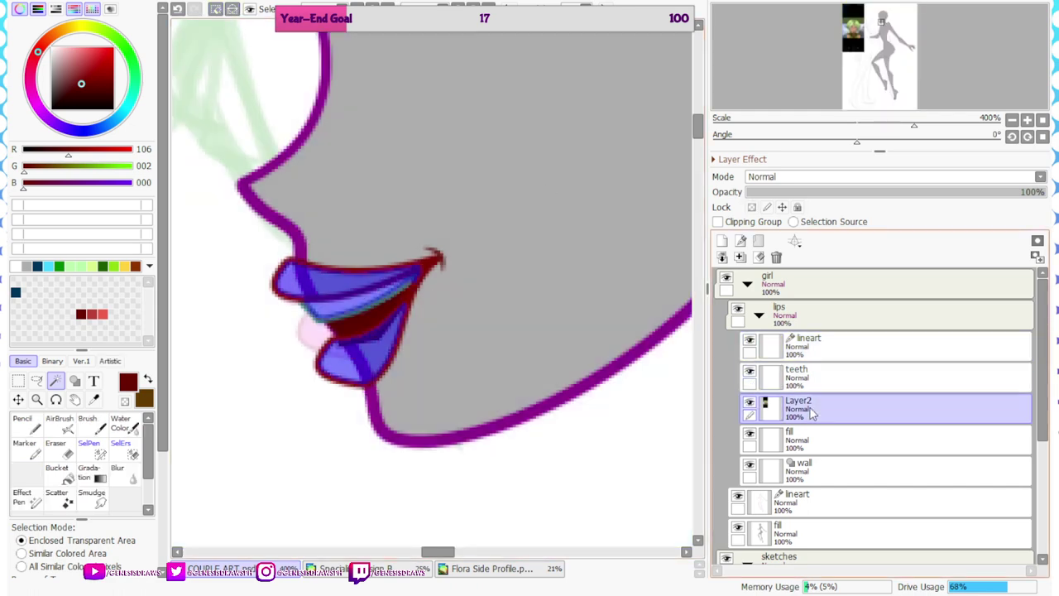
left_click_drag(799, 392, 831, 273)
scroll(445, 251, "down", 9)
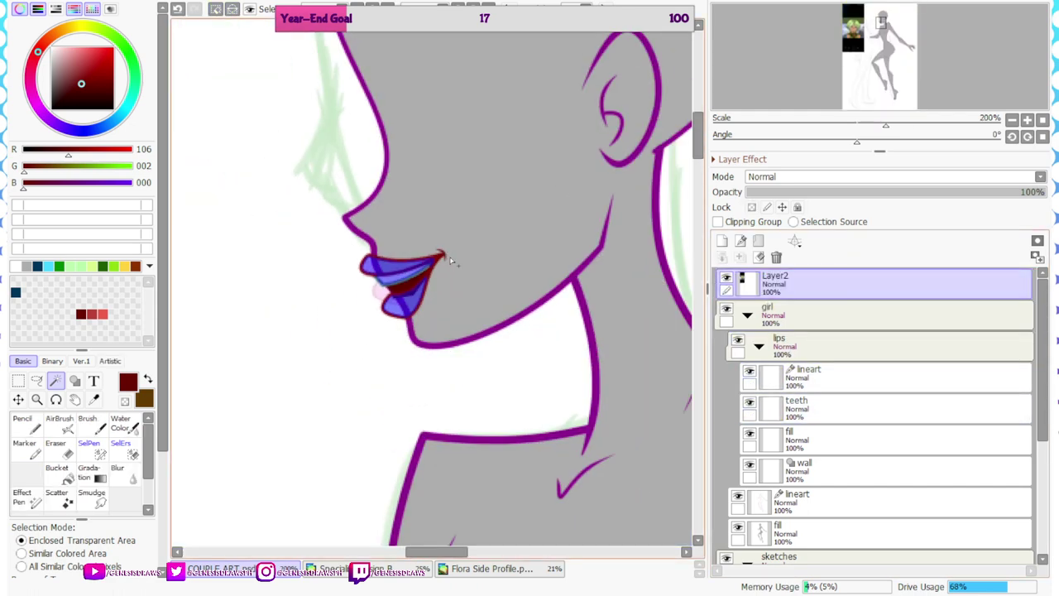
scroll(608, 266, "up", 3)
left_click(776, 257)
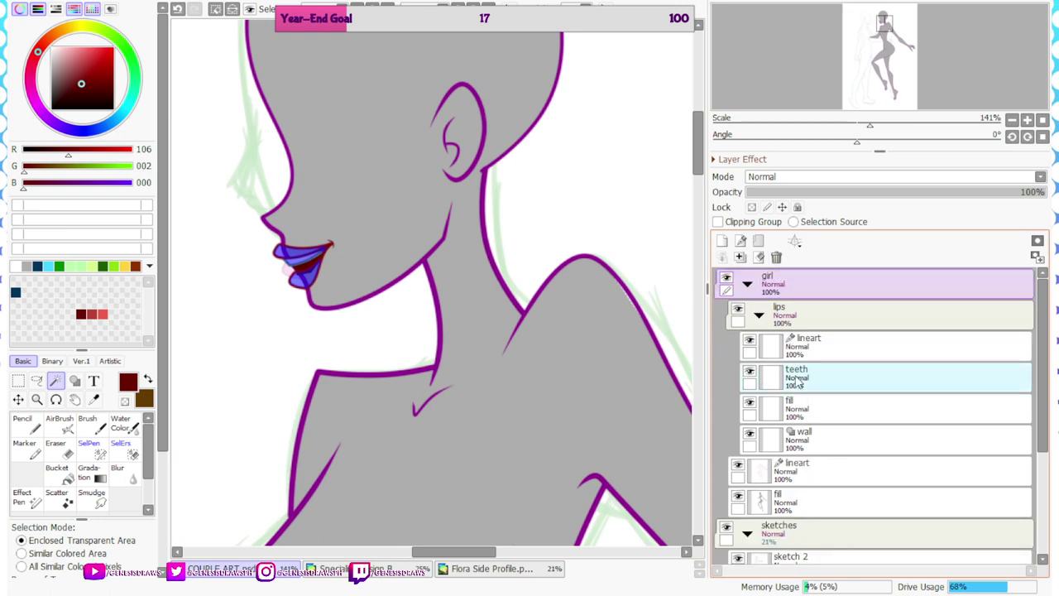
Paint the selected lip areas with the light red swatch, RGB 237, 94, 80, on the lips fill layer, and clear the selection
left_click(828, 376)
left_click(94, 399)
key("plus")
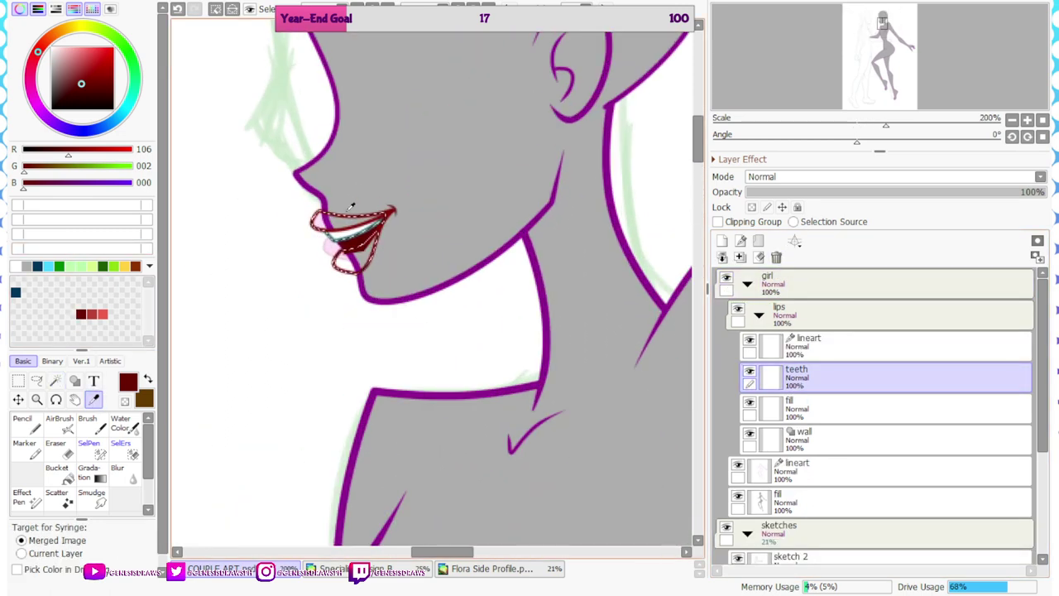
left_click(830, 409)
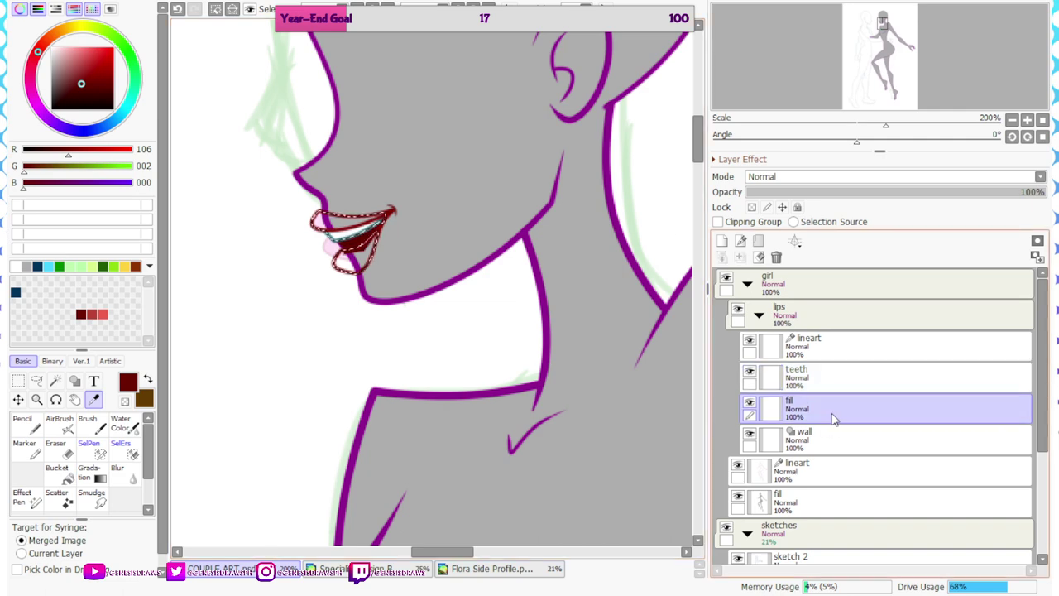
key("plus")
key("plus")
key("plus")
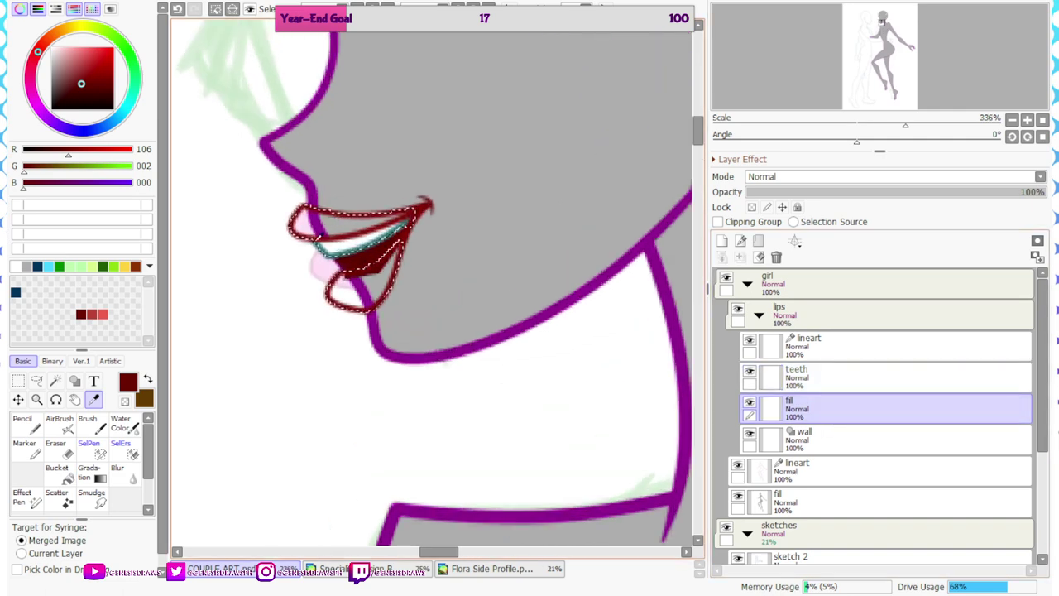
left_click(27, 424)
left_click(103, 313)
left_click_drag(409, 217, 298, 219)
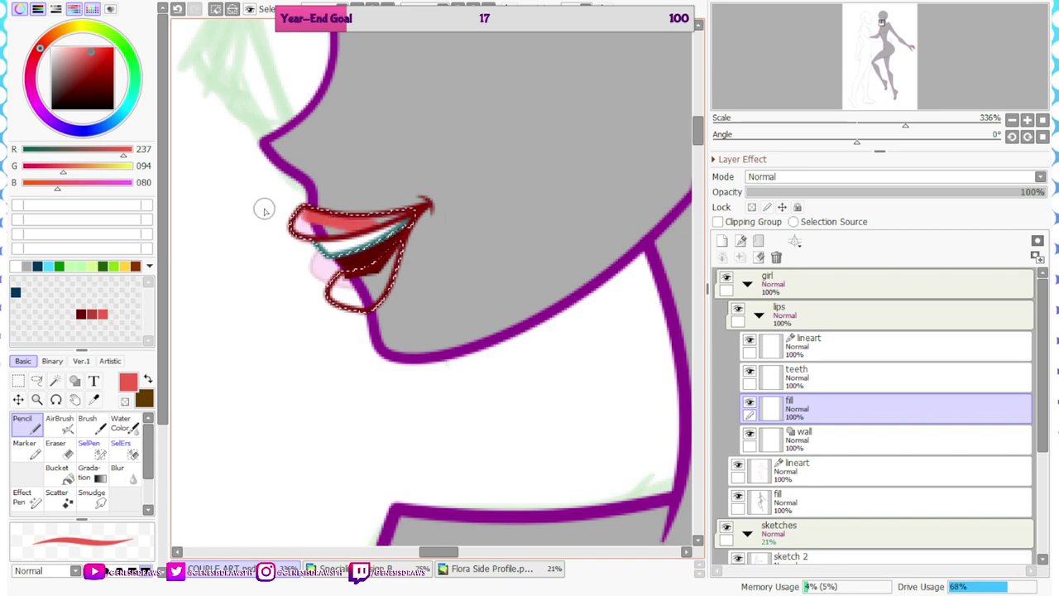
mouse_move(382, 222)
left_mouse_down()
mouse_move(308, 312)
mouse_move(421, 259)
mouse_move(405, 286)
mouse_move(337, 322)
left_mouse_up()
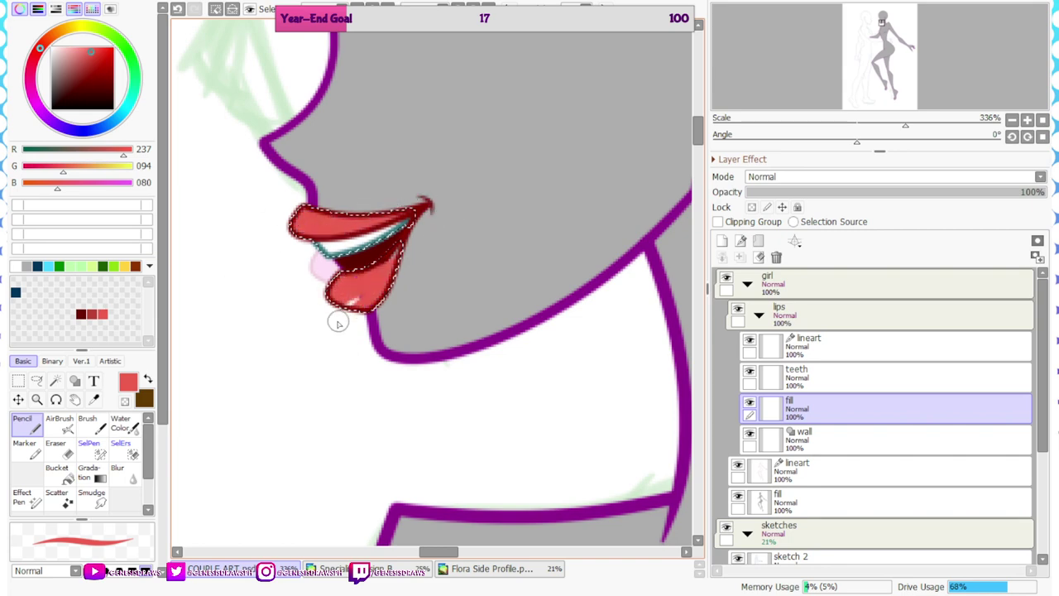
scroll(416, 244, "down", 6)
scroll(418, 223, "up", 6)
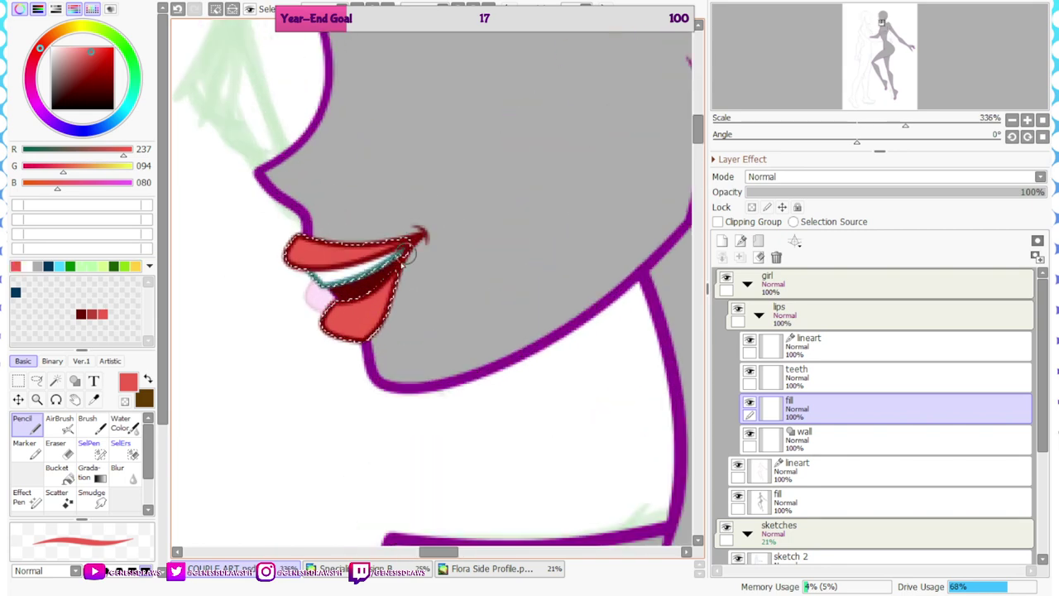
scroll(407, 259, "down", 8)
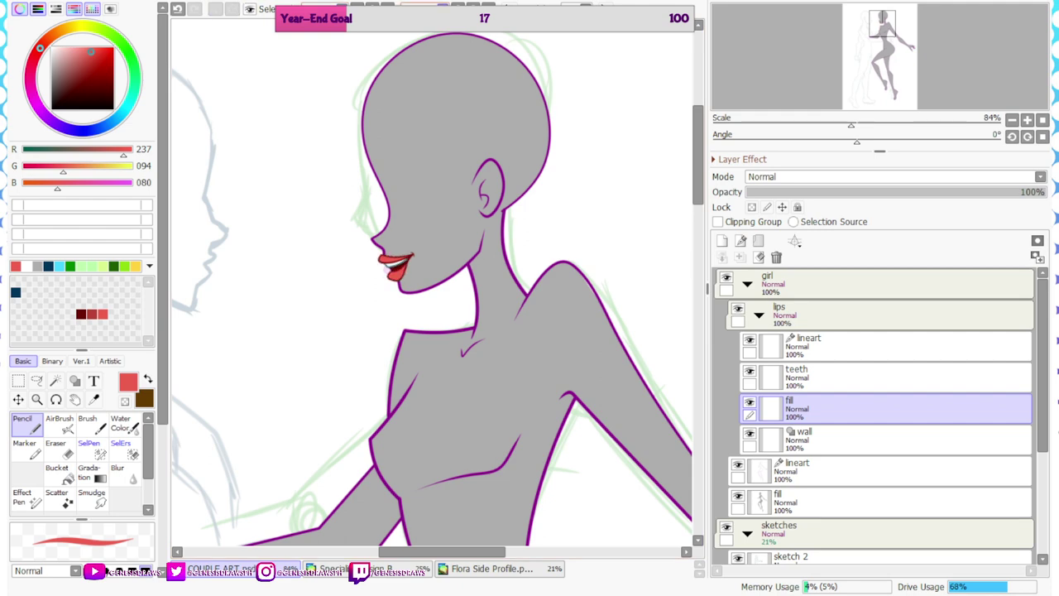
Mirror the canvas view back and forth to check the girl's profile and lips
key("h")
key("h")
key("h")
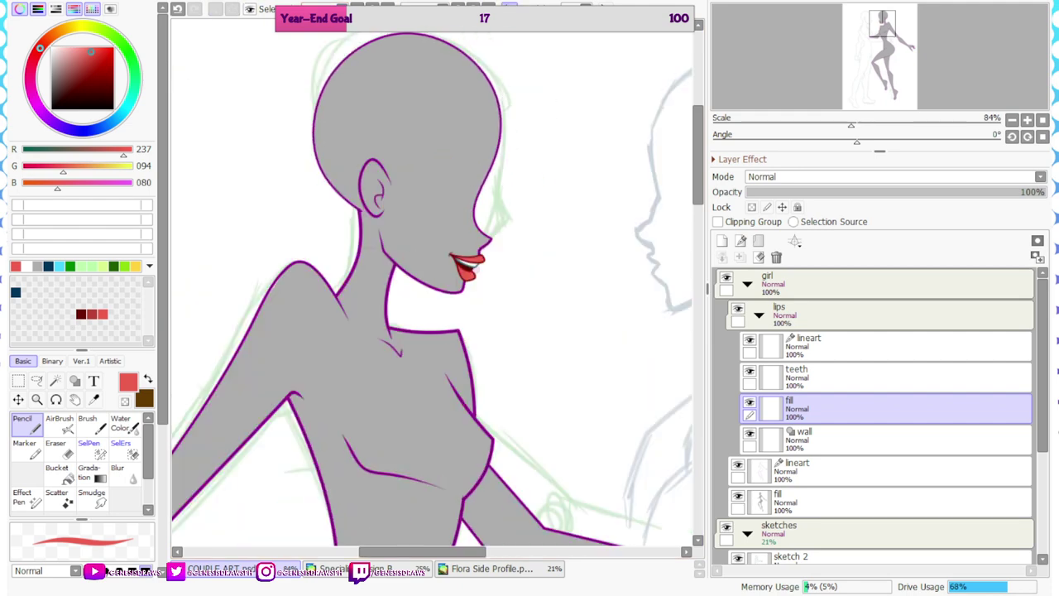
key("h")
key("h")
scroll(431, 281, "down", 3)
scroll(421, 90, "up", 1)
scroll(778, 433, "down", 2)
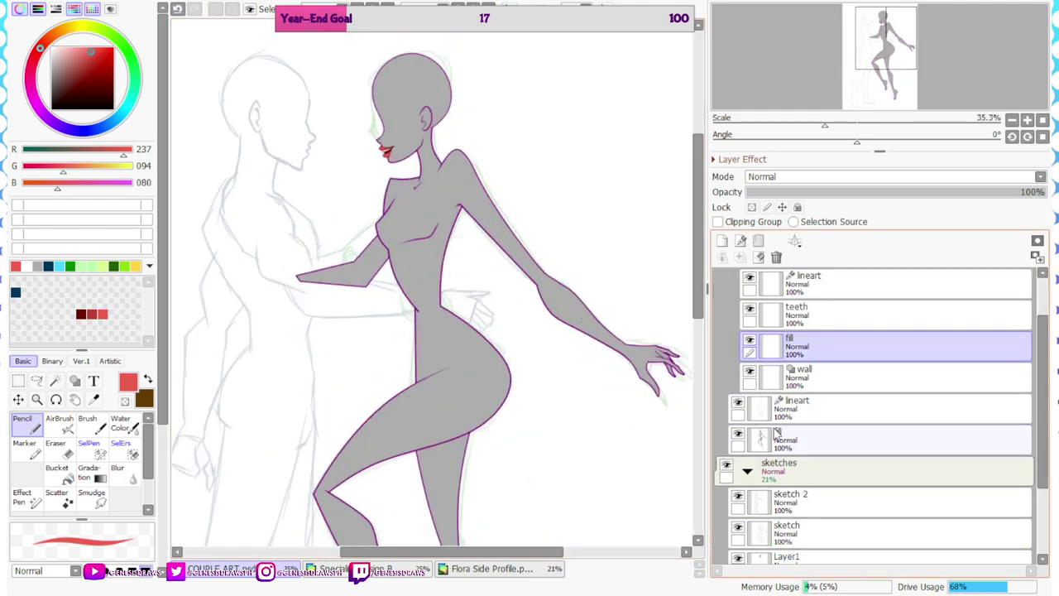
Select the girl's body fill layer and sample the light skin tone, RGB 201, 154, 108, from the face in the Enchantix concept reference
scroll(776, 434, "down", 3)
left_click(778, 345)
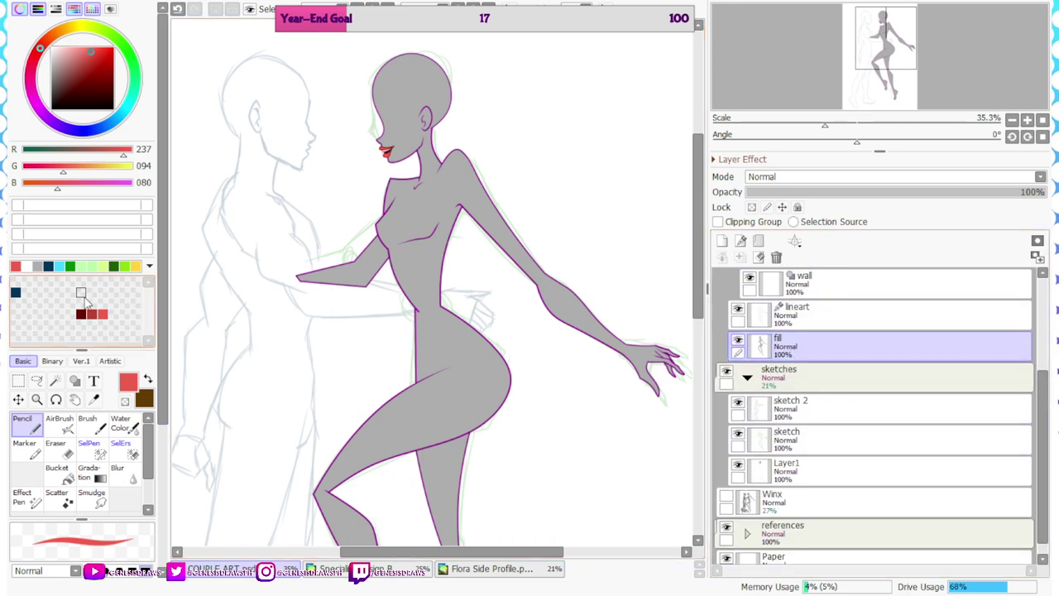
left_click(95, 401)
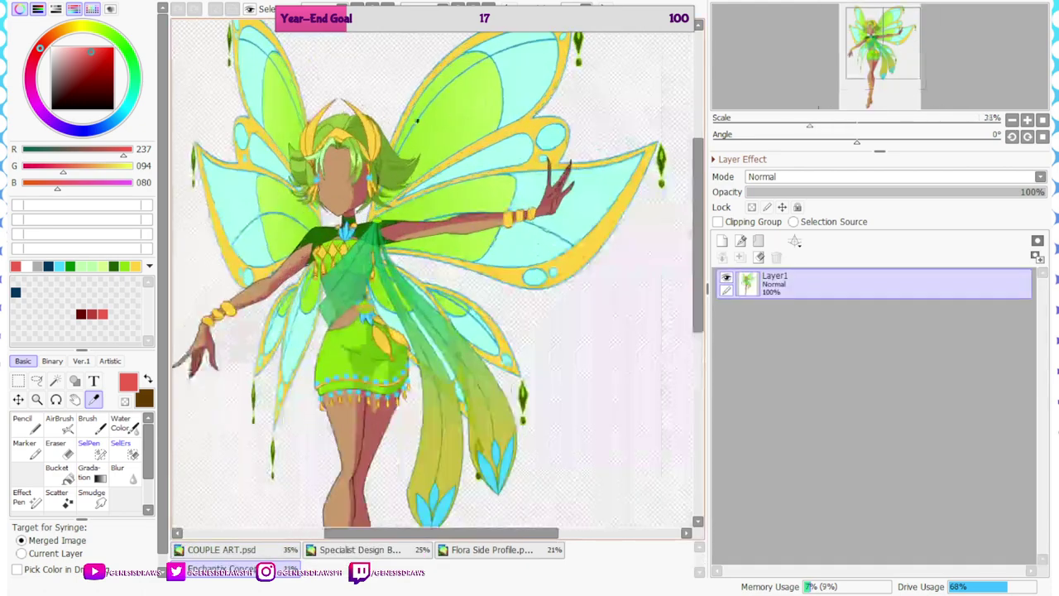
scroll(331, 248, "up", 5)
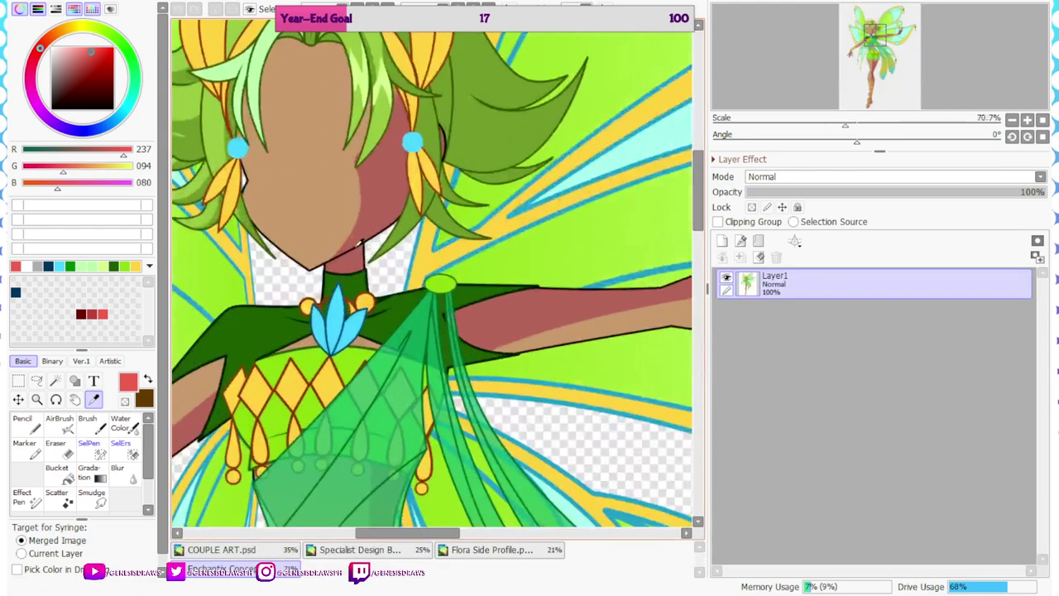
left_click(291, 200)
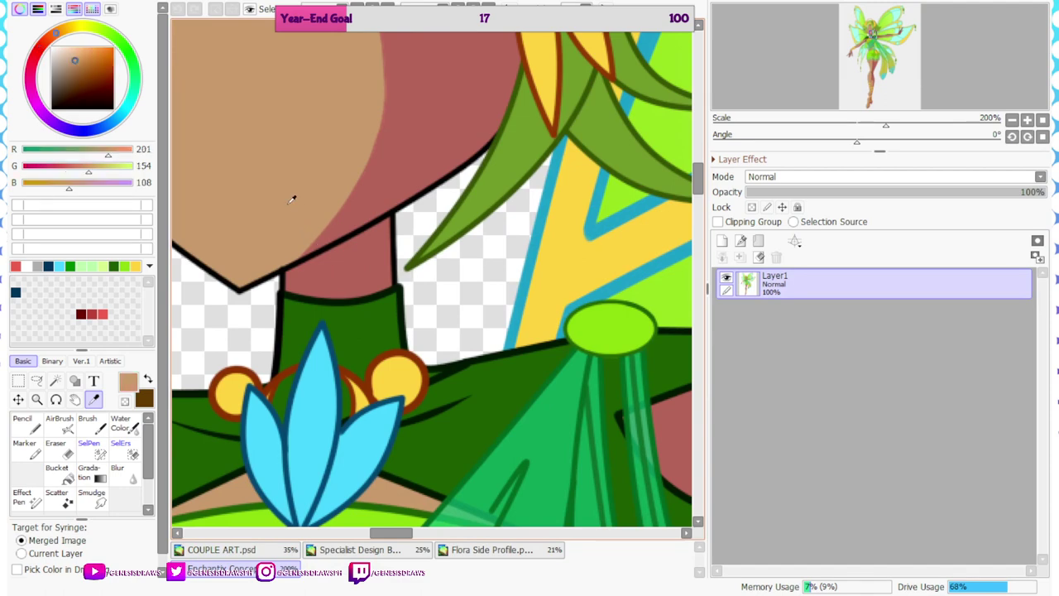
left_click(399, 163)
left_click(355, 148)
left_click(233, 550)
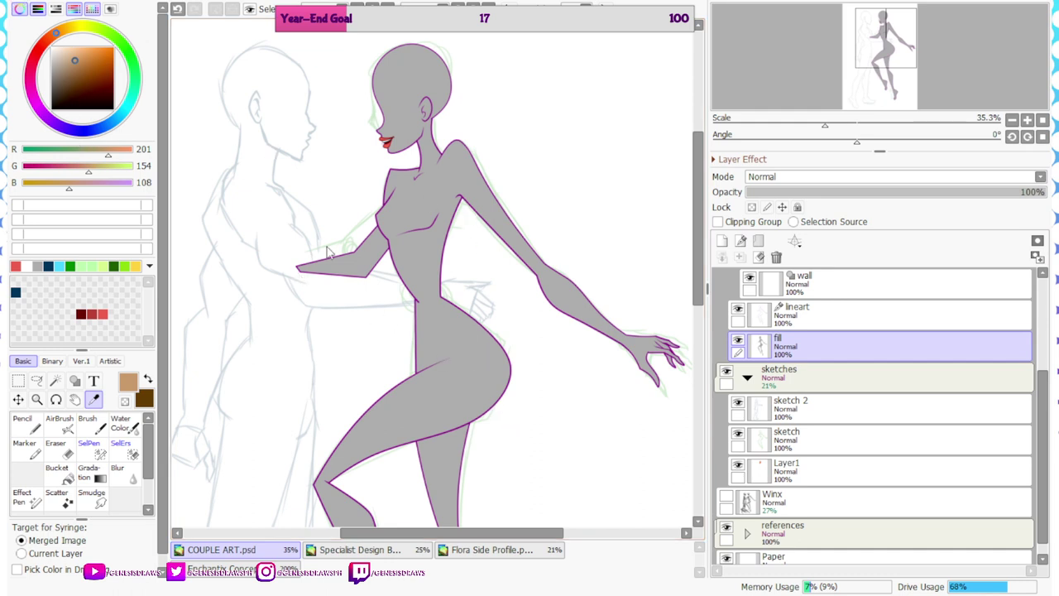
Collapse the sketches folder and reselect the girl's body fill layer
left_click(498, 329)
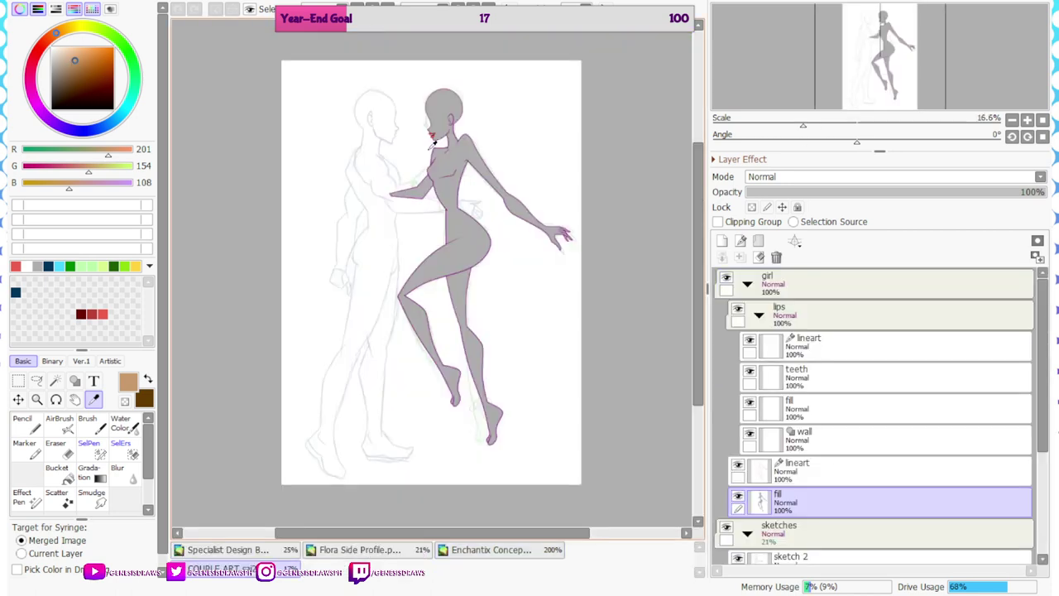
scroll(351, 79, "up", 2)
scroll(754, 444, "down", 5)
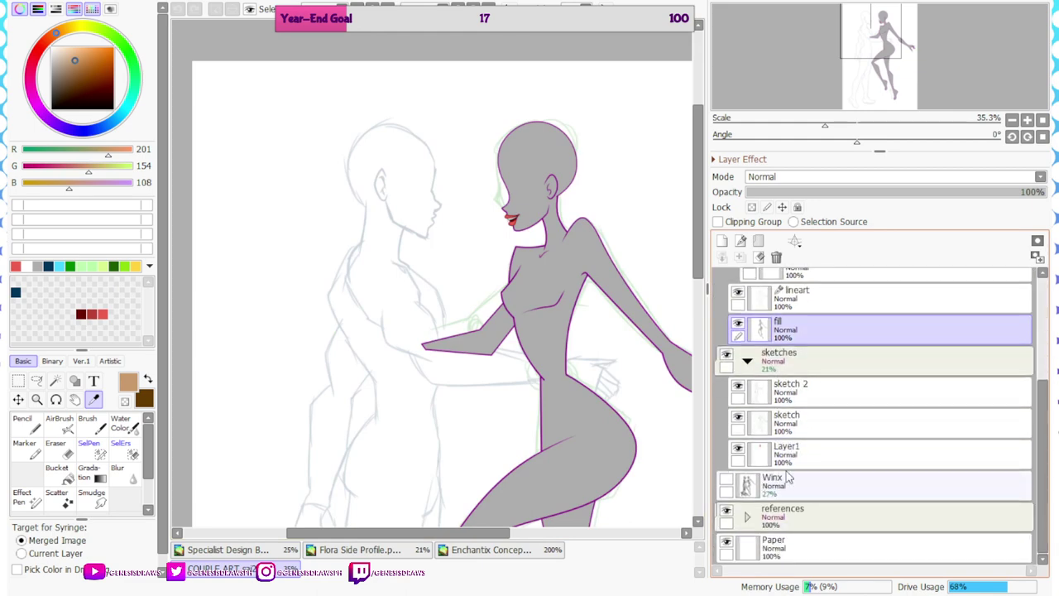
left_click(787, 465)
left_click(747, 361)
left_click(794, 329)
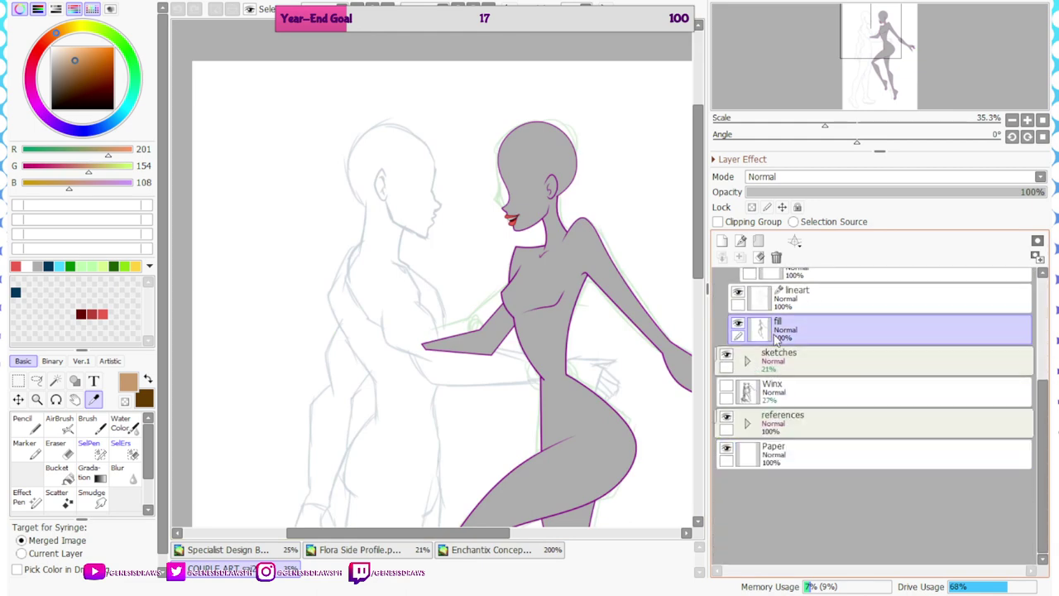
Compare the skin colors in the Enchantix concept and Flora side profile references, and return to the couple art document
left_click(443, 552)
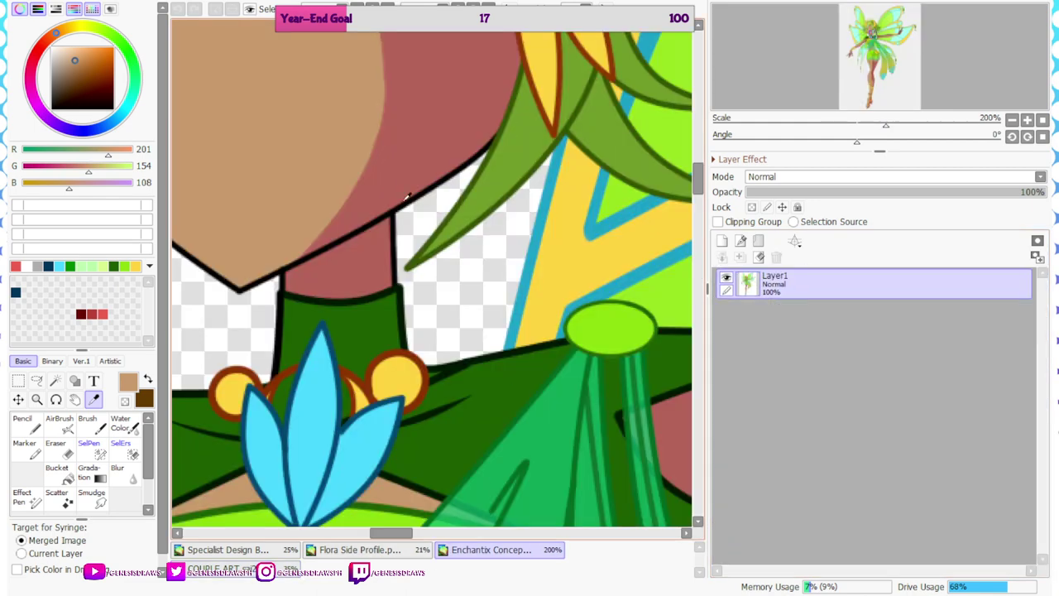
key("ctrl+Tab")
key("ctrl+Tab")
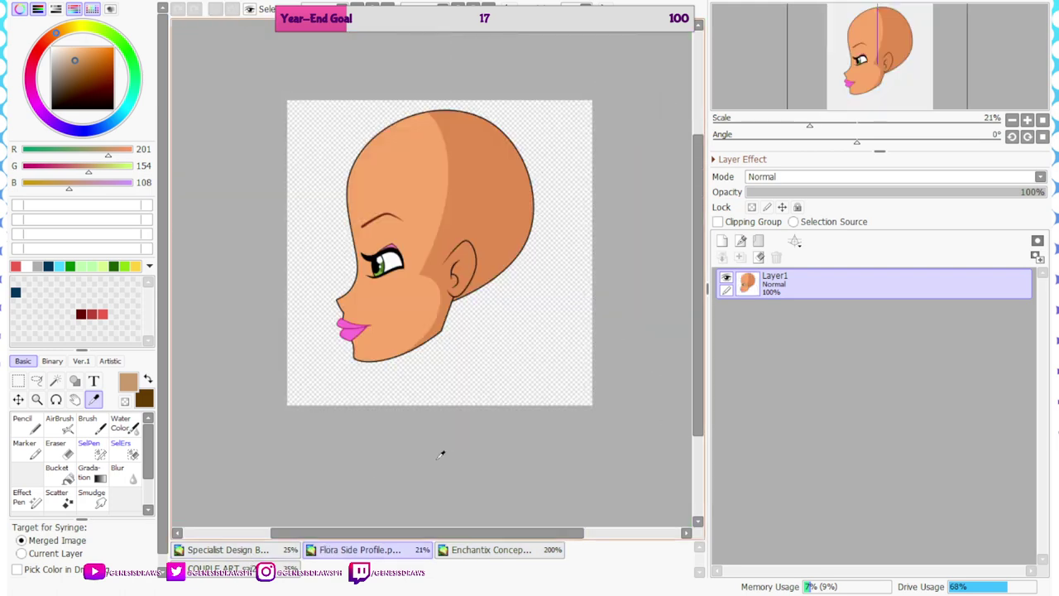
left_click(473, 551)
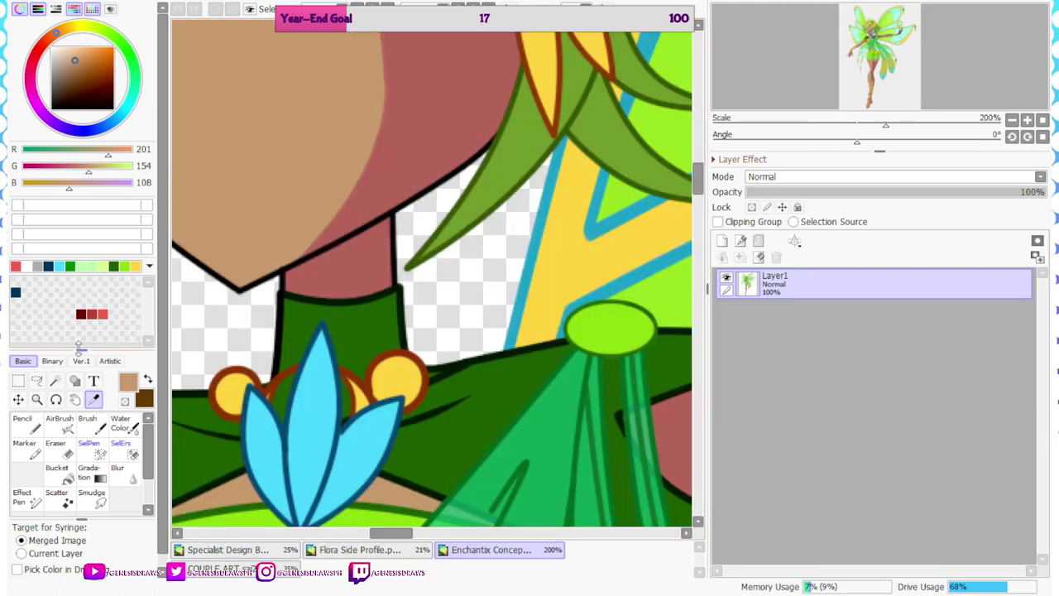
left_click(262, 551)
left_click(258, 570)
Lock the body fill layer's transparency and paint the whole body skin tone RGB 201, 154, 108 with the Pencil at size 4000
left_click(35, 420)
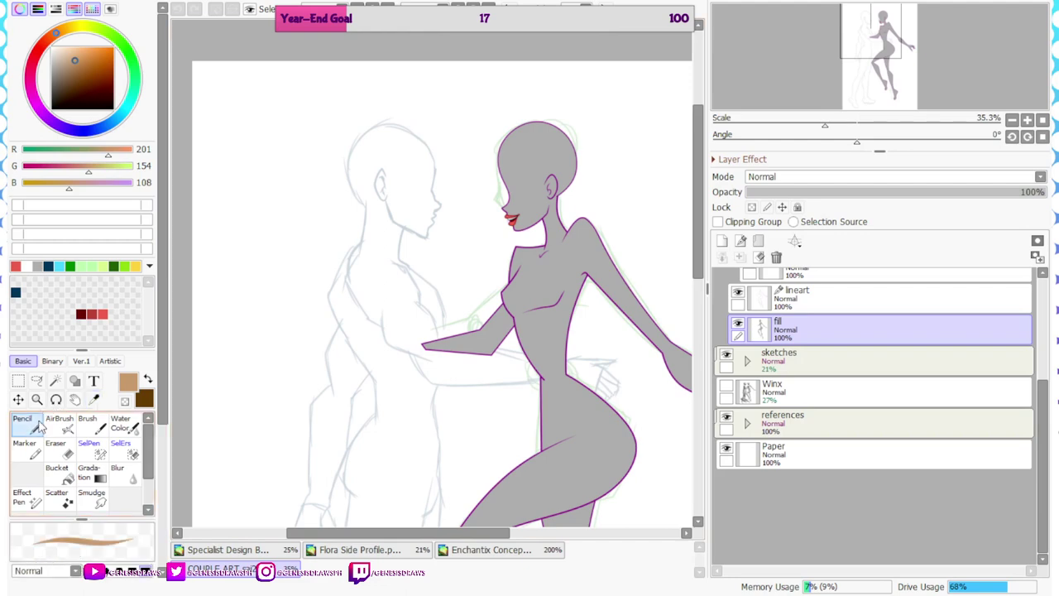
scroll(420, 139, "down", 3)
scroll(154, 457, "down", 5)
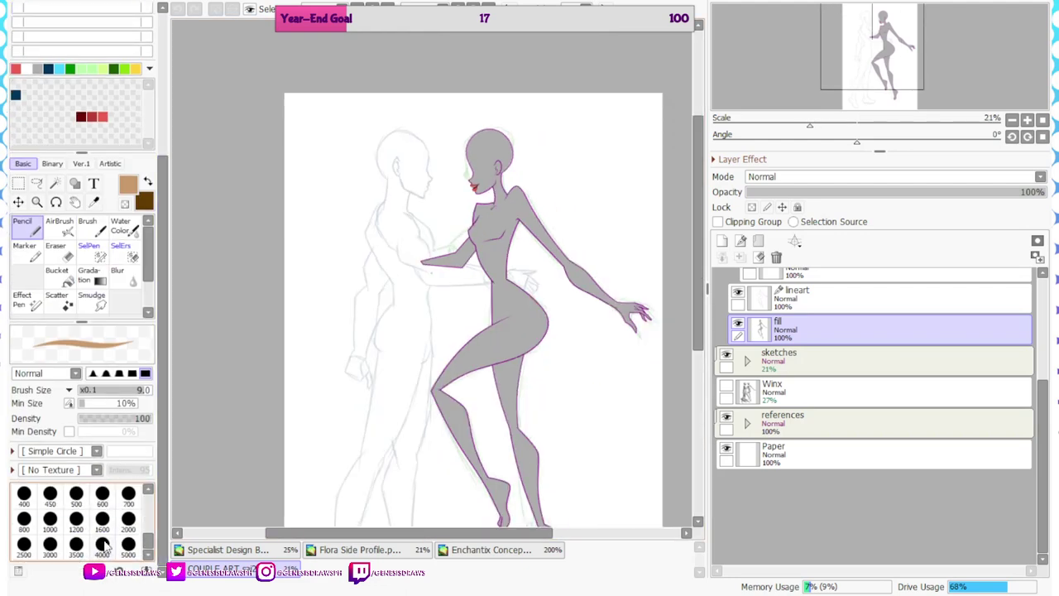
left_click(103, 544)
left_click_drag(549, 170, 576, 265)
key("ctrl+z")
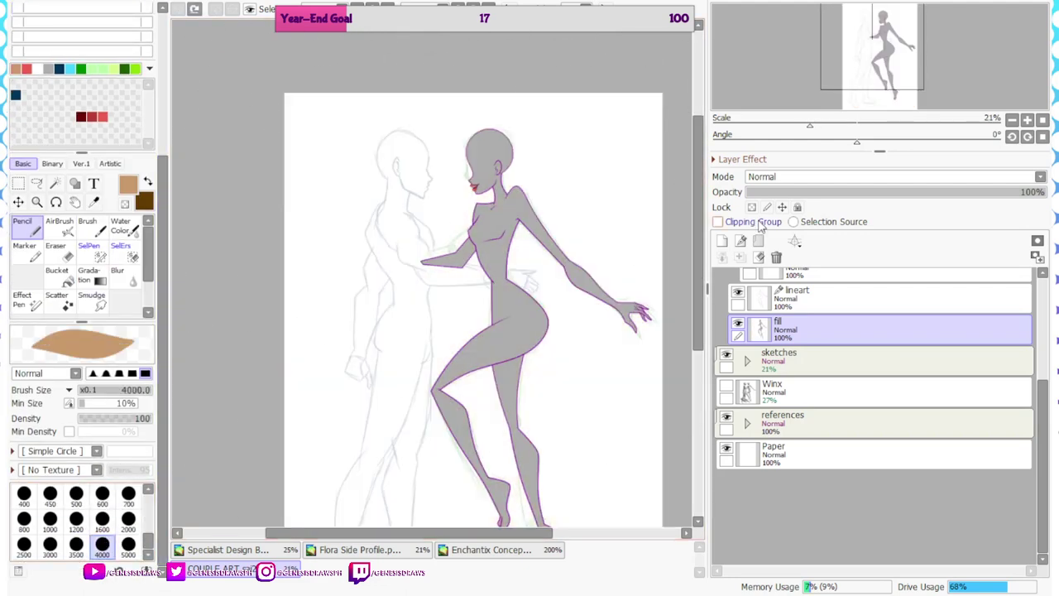
left_click_drag(358, 369, 513, 497)
scroll(561, 307, "up", 3)
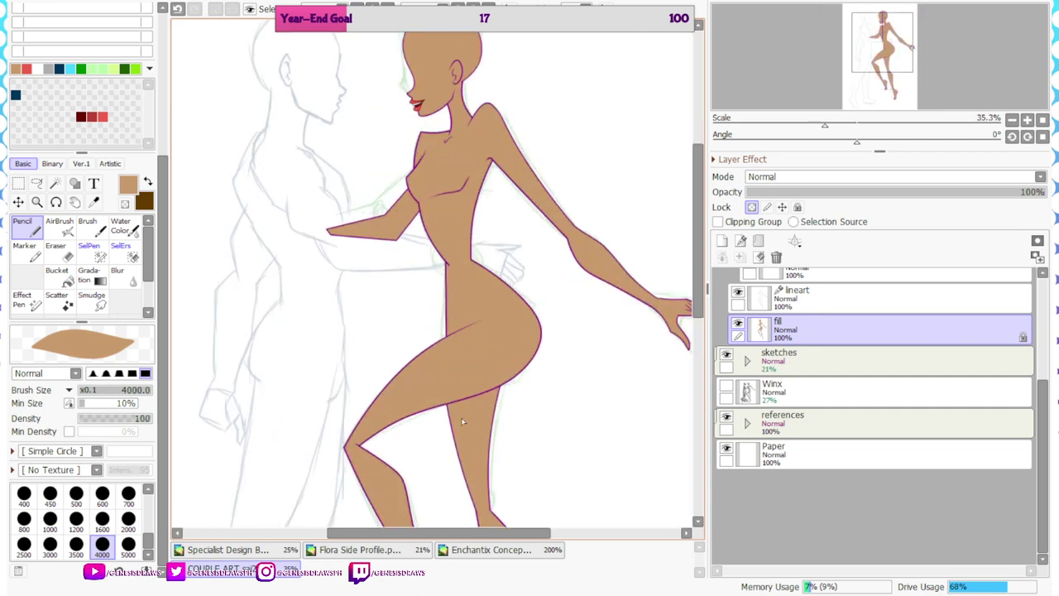
Sample the reddish skin shadow color from the Enchantix concept and darken it to RGB 136, 48, 37 in the couple art document
left_click(93, 202)
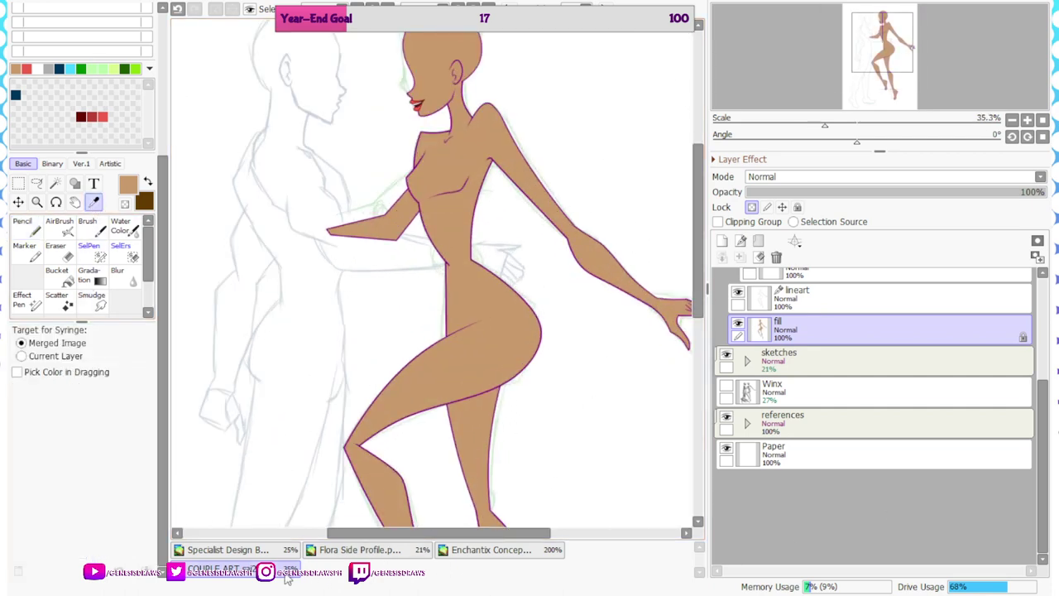
left_click(469, 552)
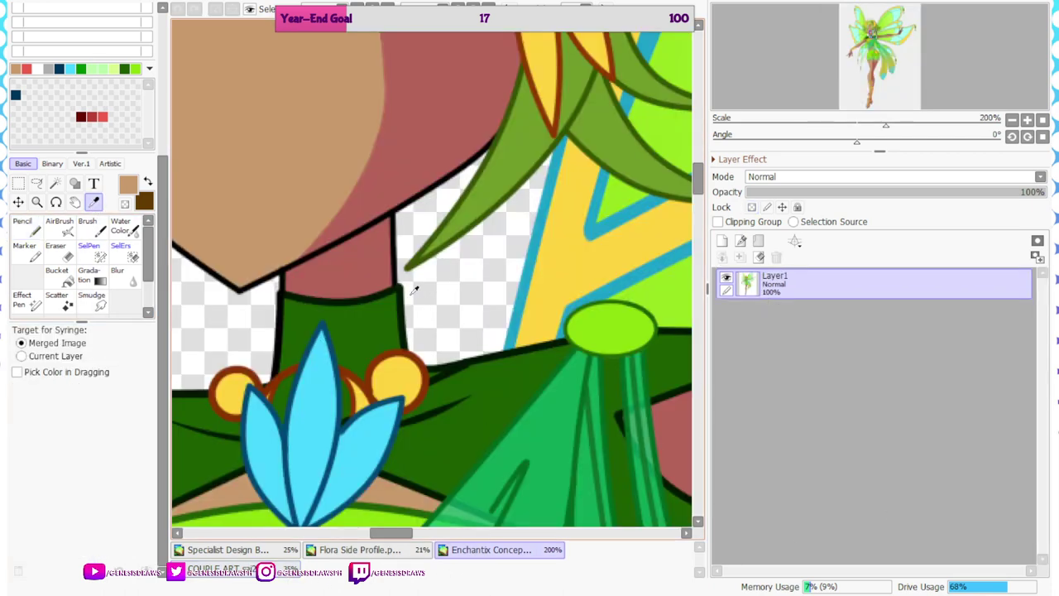
left_click(391, 189)
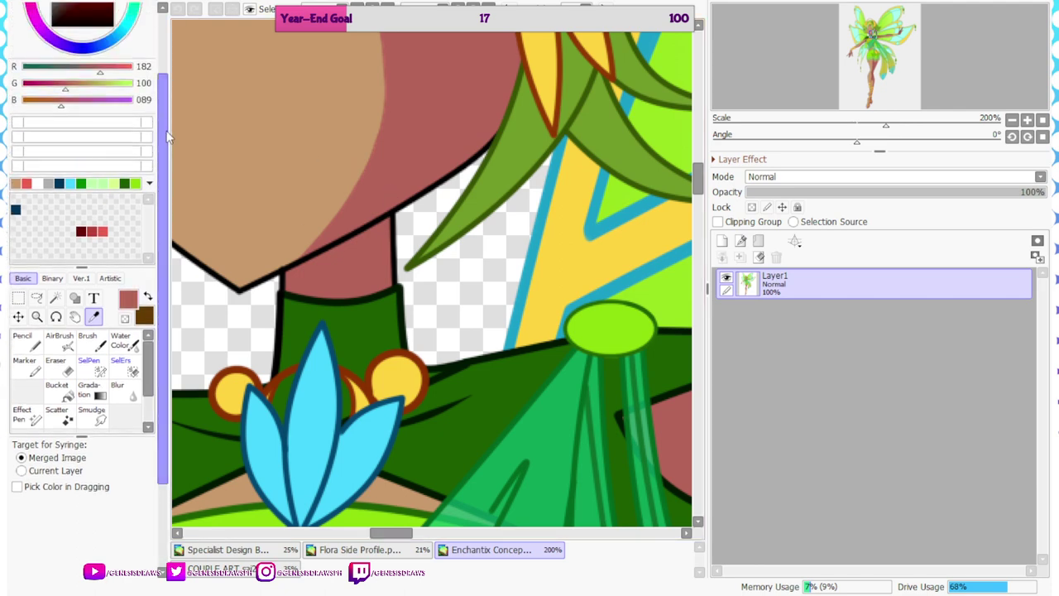
left_click_drag(76, 62, 82, 72)
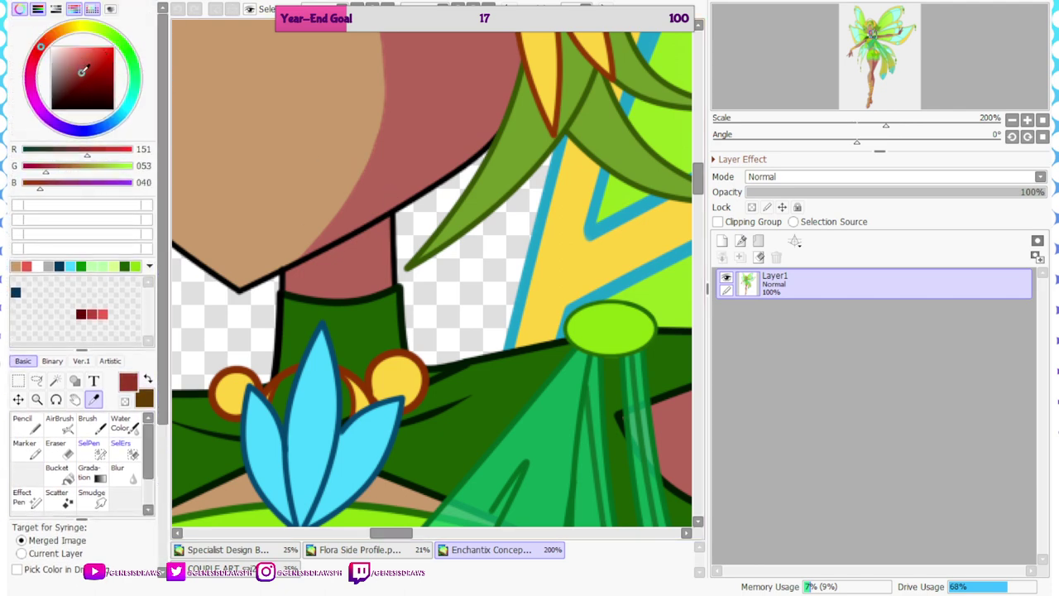
left_click(217, 550)
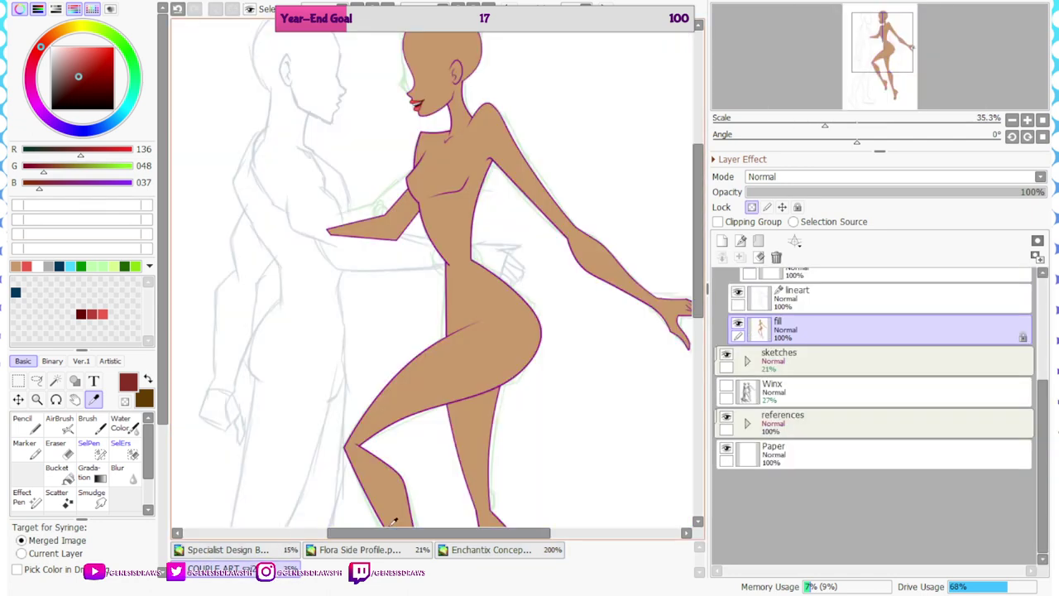
Select all strokes on the girl's body lineart layer and recolor them to dark reddish brown, RGB 136, 48, 37
left_click(794, 301)
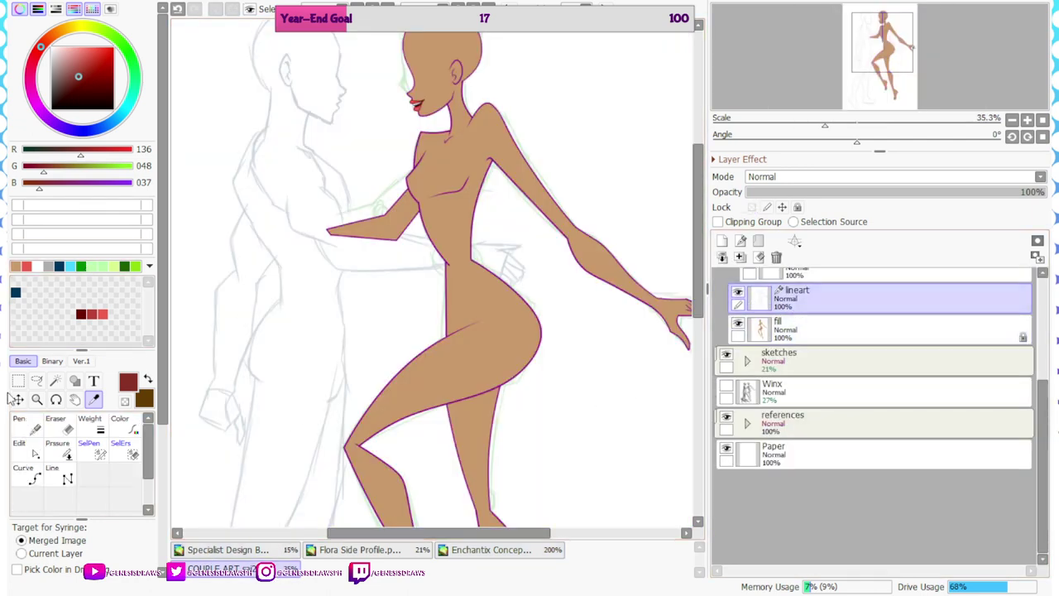
left_click(29, 450)
scroll(469, 234, "down", 4)
left_click_drag(342, 90, 692, 526)
scroll(440, 179, "up", 7)
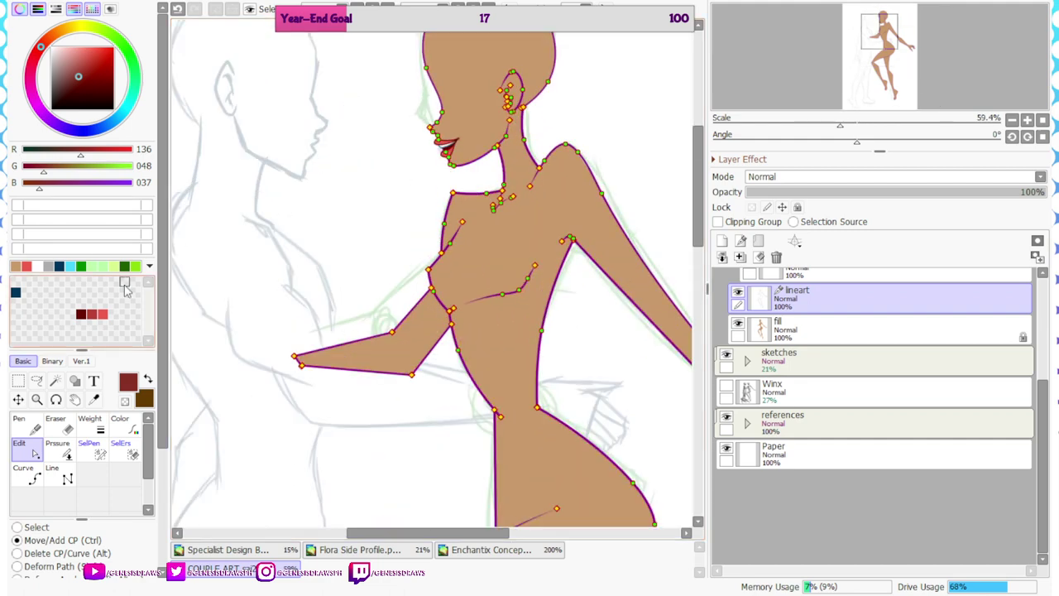
left_click(124, 425)
scroll(372, 361, "up", 3)
left_click(387, 319)
scroll(388, 318, "down", 5)
scroll(480, 175, "up", 5)
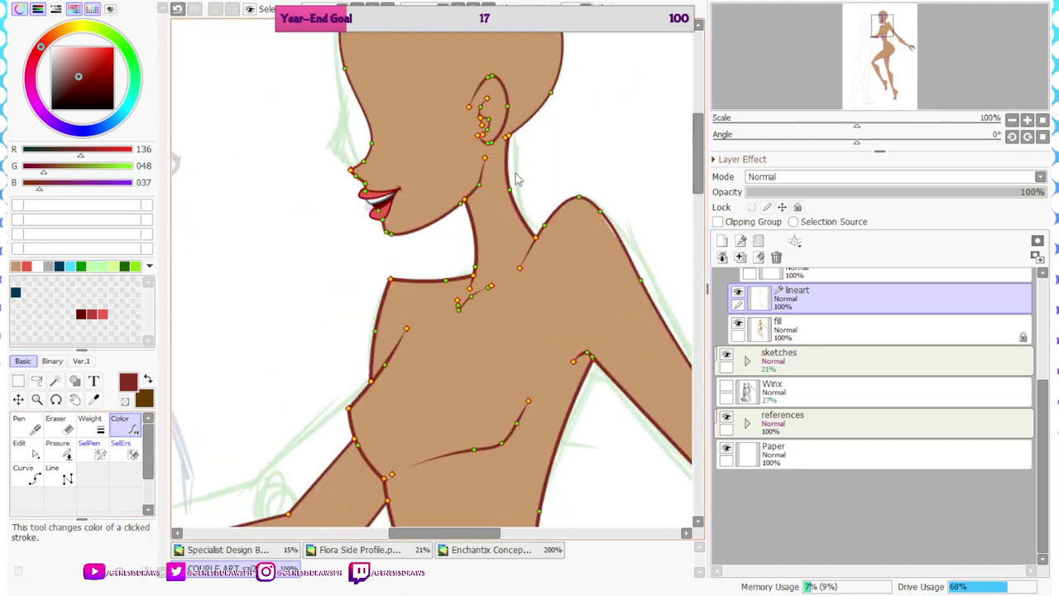
Collapse the lips folder inside the girl folder and select the sketches folder
left_click(820, 370)
scroll(375, 195, "down", 4)
scroll(382, 113, "up", 4)
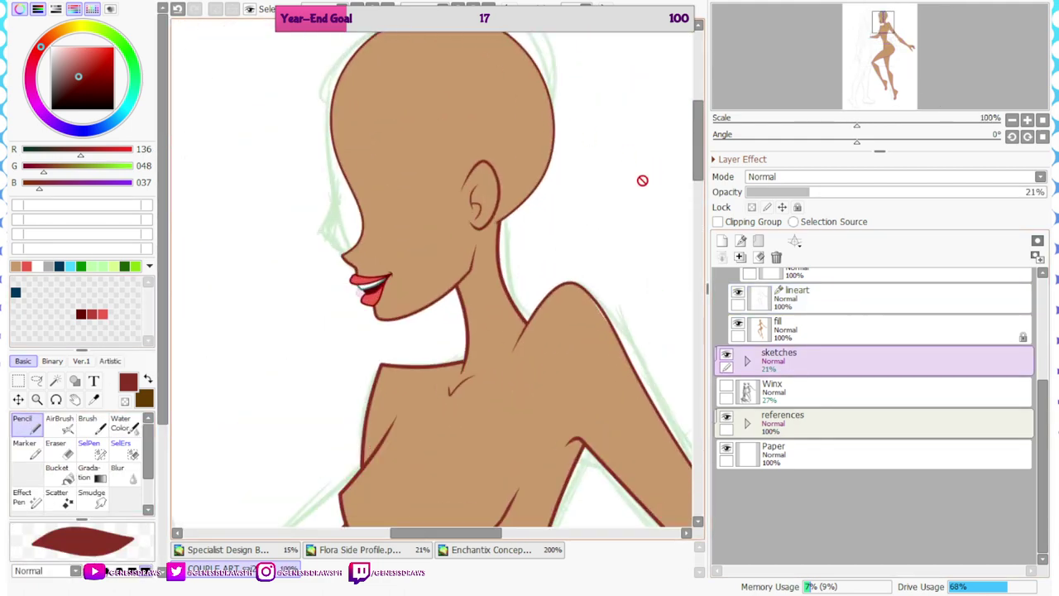
scroll(760, 318, "up", 2)
left_click(760, 319)
left_click(759, 318)
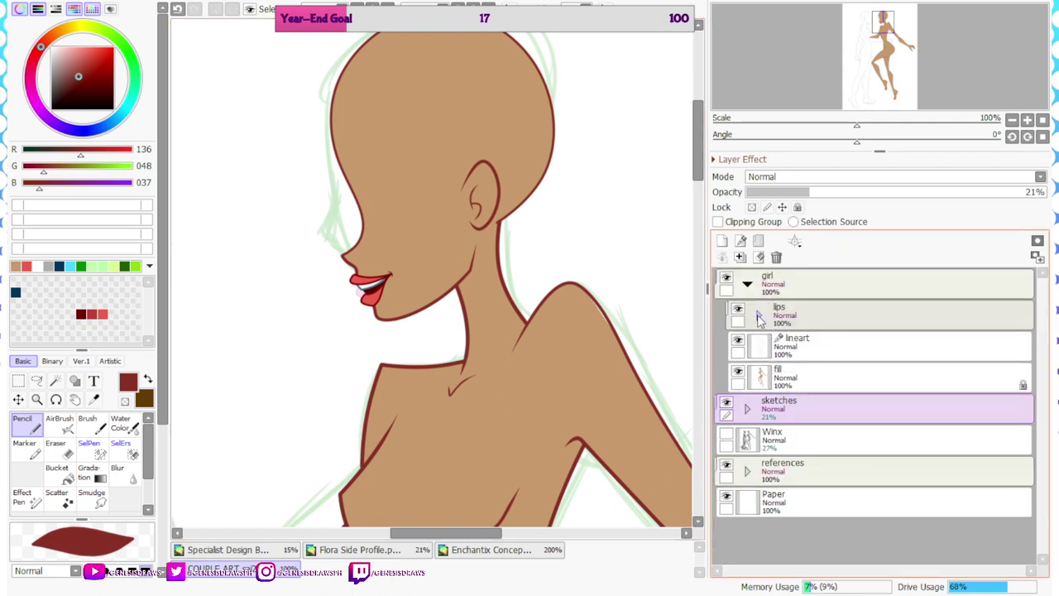
left_click(786, 416)
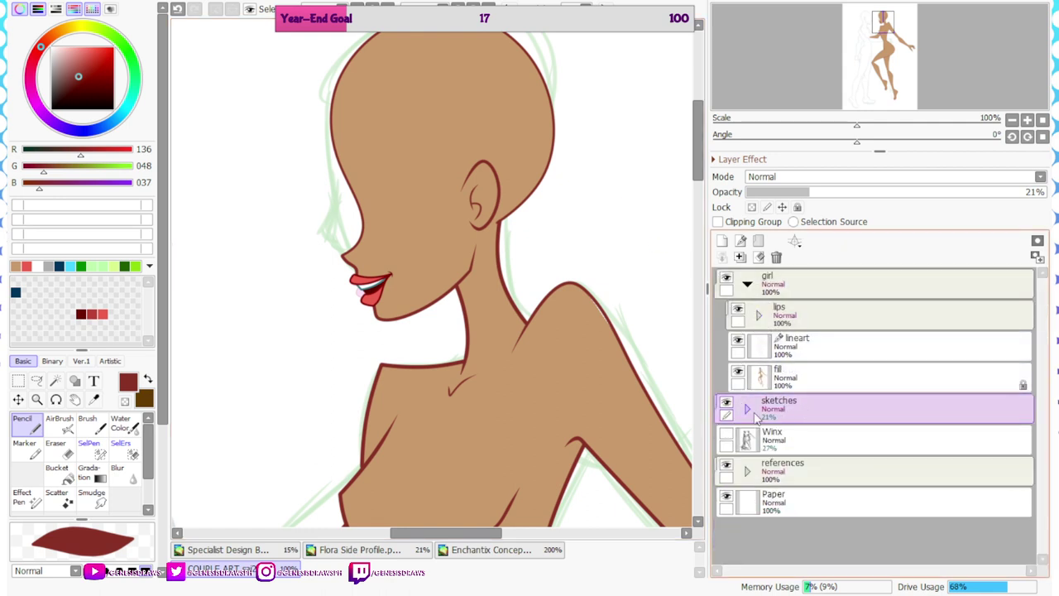
Move the face reference Layer1 from the sketches folder to the top of the layer stack and set the girl folder's opacity to 21%
left_click(748, 411)
scroll(752, 413, "down", 1)
left_click_drag(776, 474, 803, 282)
left_click(794, 316)
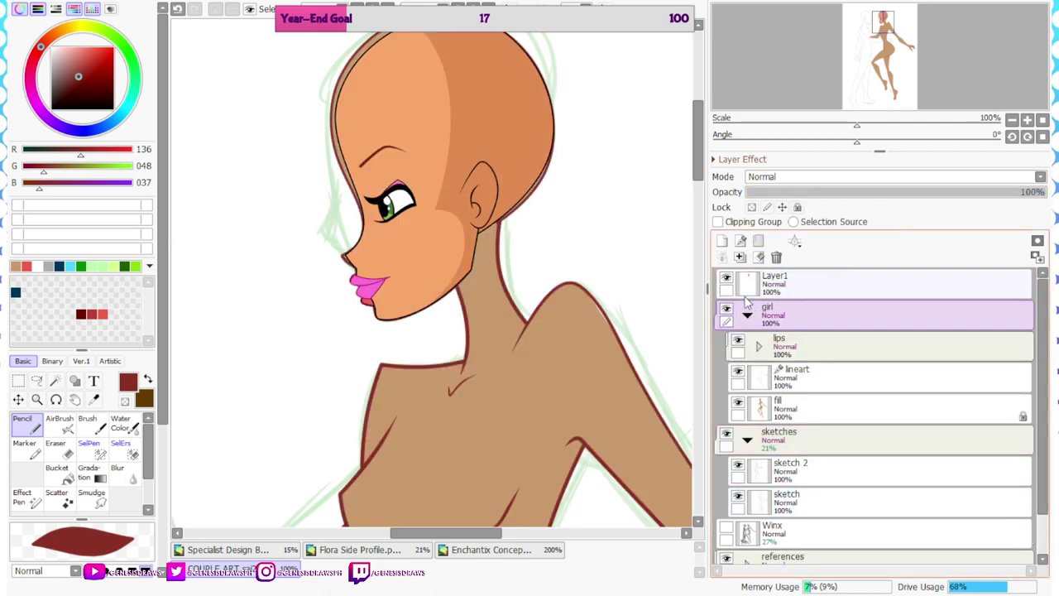
left_click(747, 315)
left_click(809, 196)
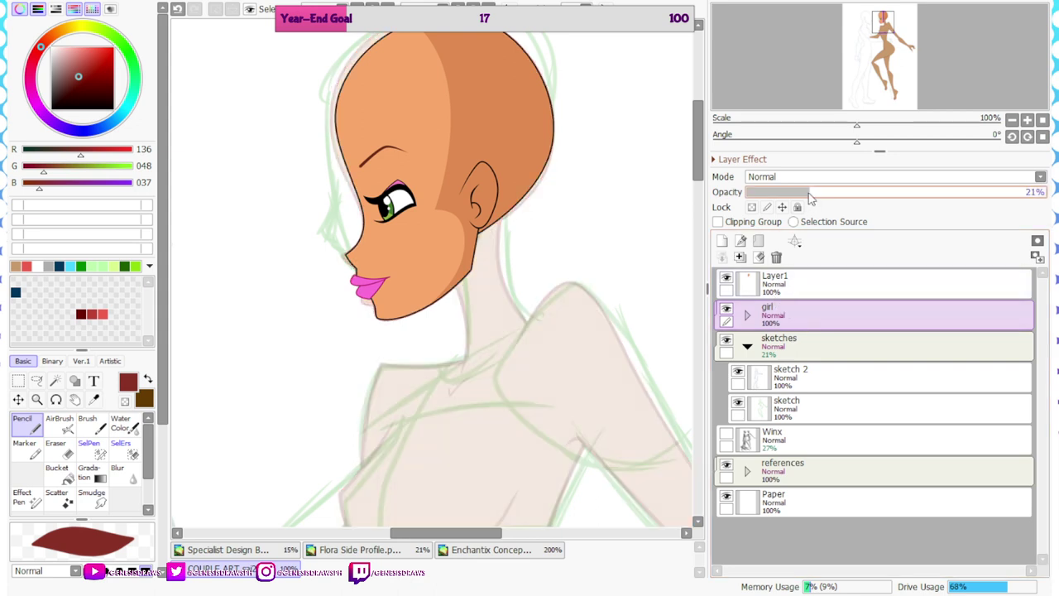
Place Layer1 directly below the girl folder, then collapse and hide the sketches folder
left_click_drag(792, 286, 801, 333)
left_click(747, 347)
left_click(727, 341)
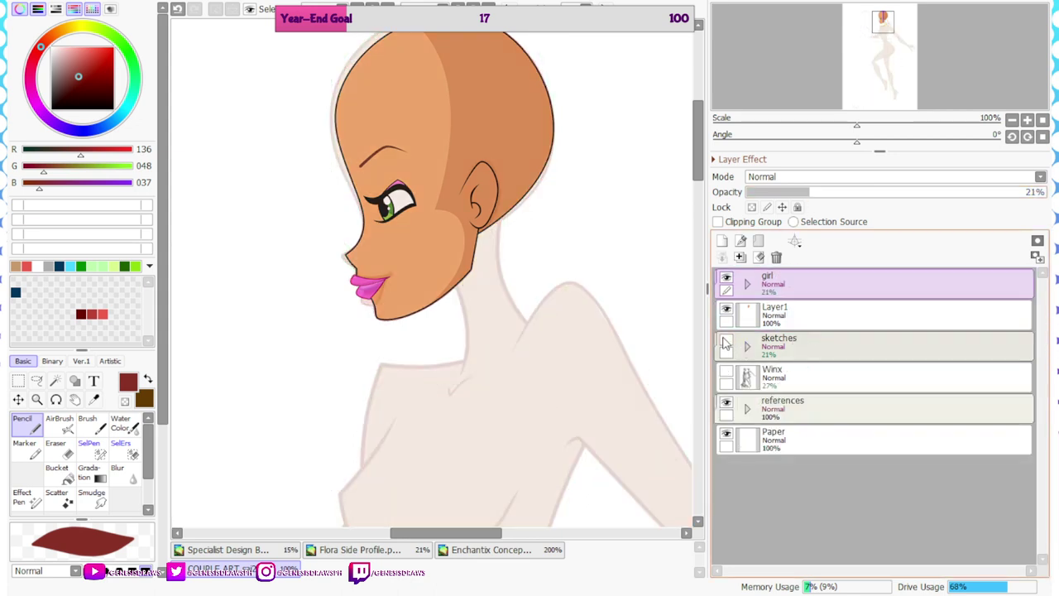
Set the color to black and draw a small rectangle shape over the lower lash of the reference eye
left_click_drag(448, 119, 471, 139)
scroll(496, 170, "up", 1)
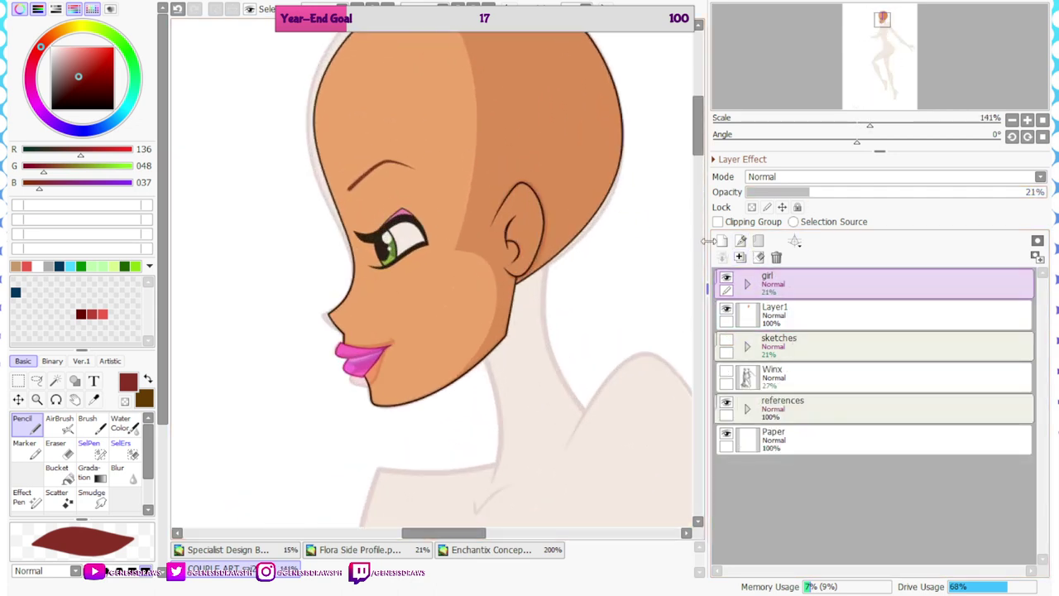
left_click(52, 109)
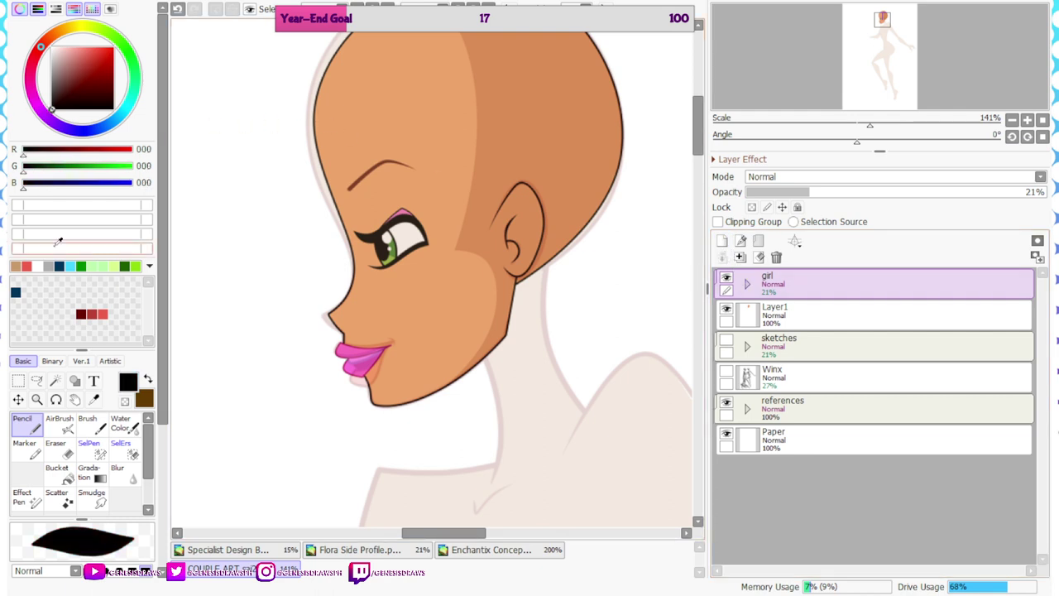
left_click(75, 381)
scroll(380, 272, "up", 3)
left_click_drag(310, 258, 374, 291)
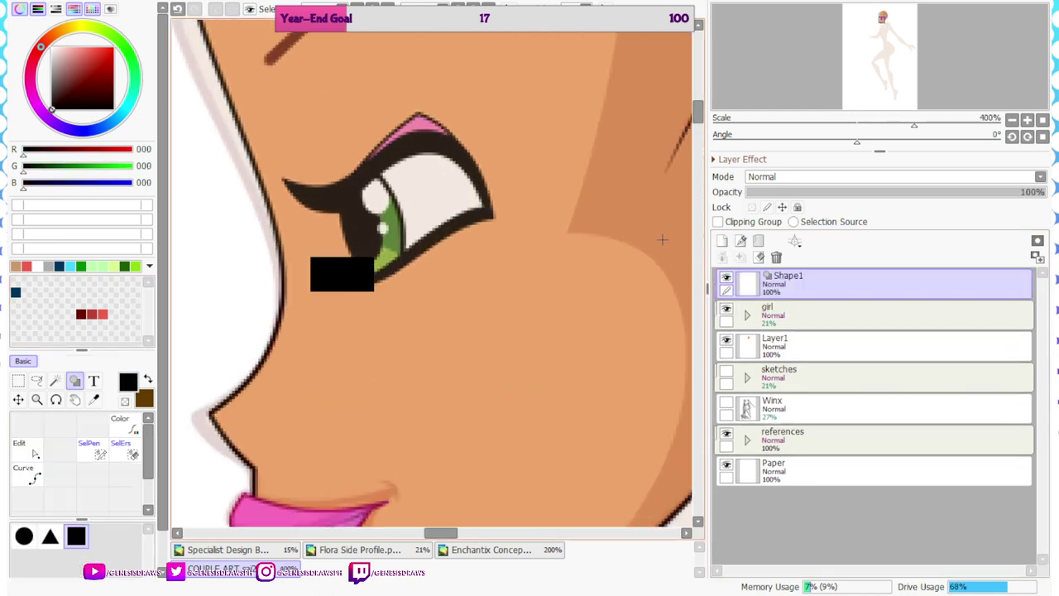
Set the girl folder's opacity to 53% and make the new shape layer active again
left_click(786, 315)
left_click_drag(827, 191, 905, 192)
left_click(832, 289)
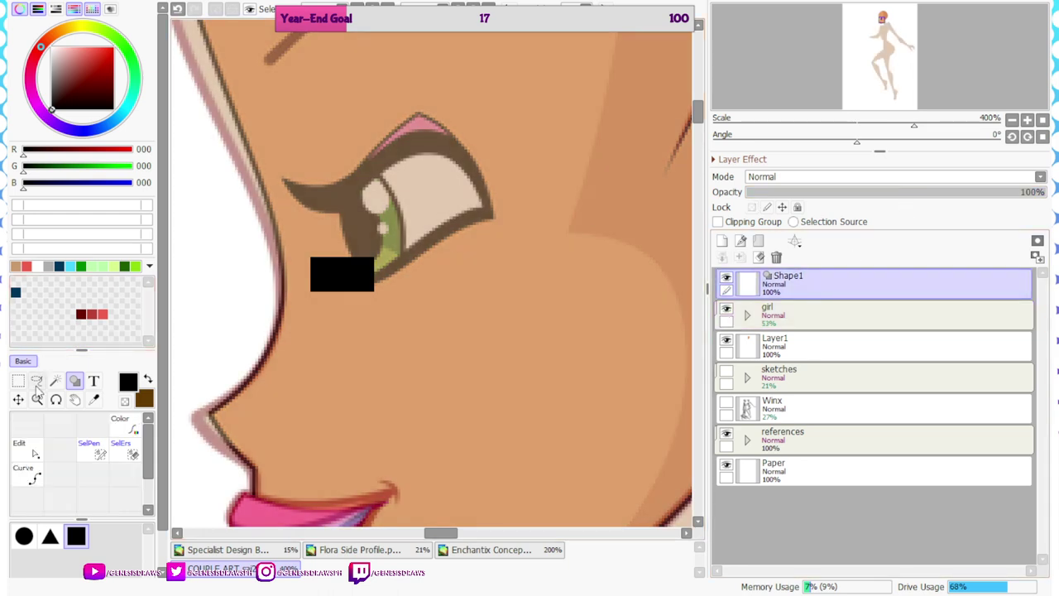
Reshape the black rectangle into a thin curved lower lash by moving its control points along the reference eye's lower edge
scroll(364, 230, "up", 1)
left_click_drag(377, 263, 518, 208)
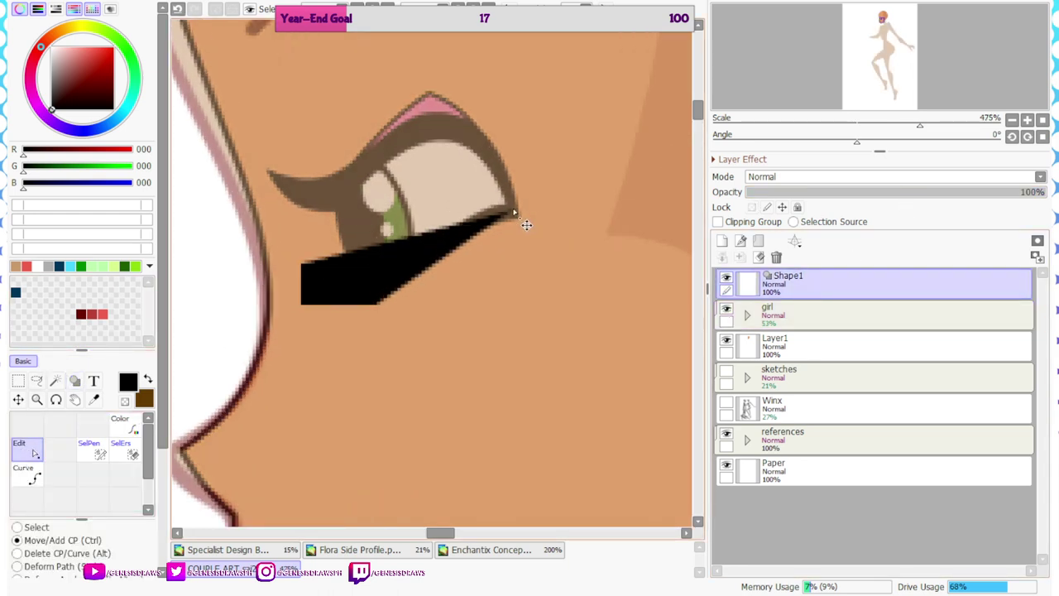
left_click(301, 305, "alt")
left_click_drag(373, 302, 358, 305)
key("ctrl+z")
left_click_drag(301, 264, 317, 290)
left_click_drag(382, 263, 387, 271)
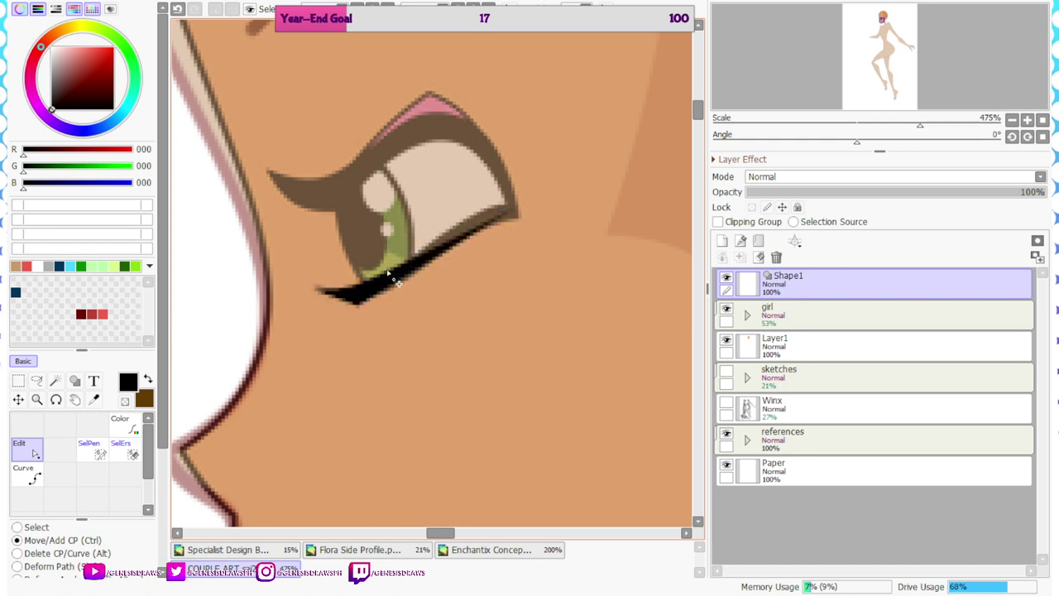
mouse_move(489, 220)
left_mouse_down()
mouse_move(494, 205)
mouse_move(523, 220)
mouse_move(497, 222)
left_mouse_up()
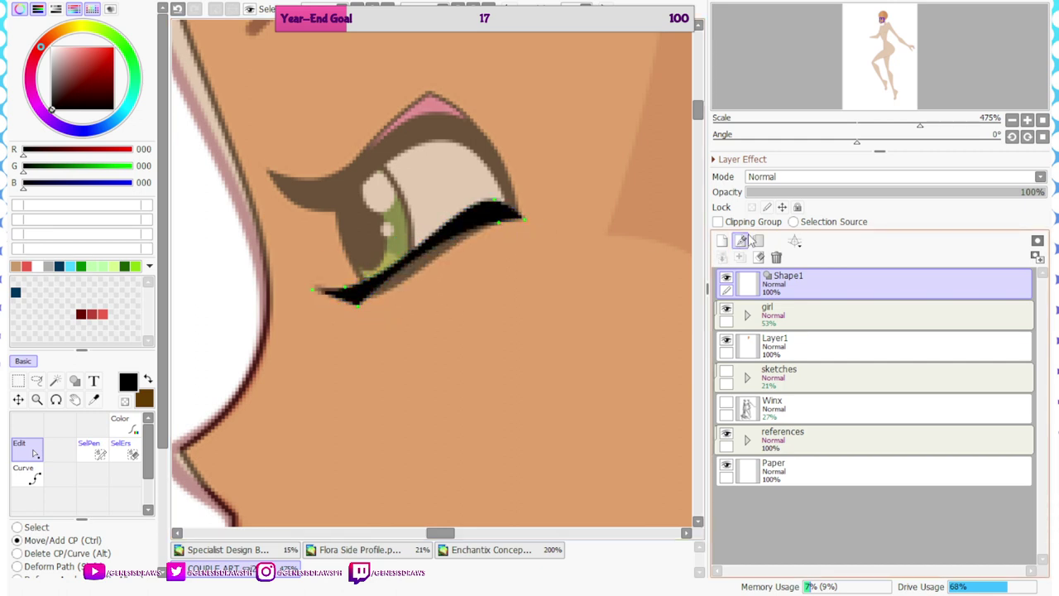
Set the shape layer's opacity to 26% and refine the lower lash's control points to follow the reference lash
left_click(824, 192)
scroll(403, 267, "up", 1)
left_click_drag(403, 267, 416, 277)
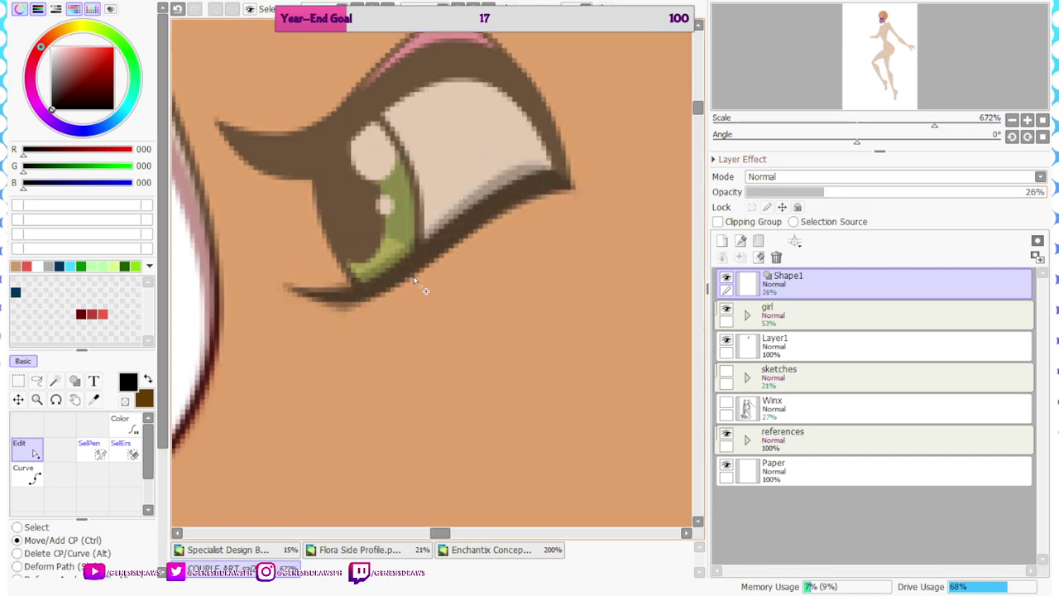
left_click_drag(343, 313, 353, 305)
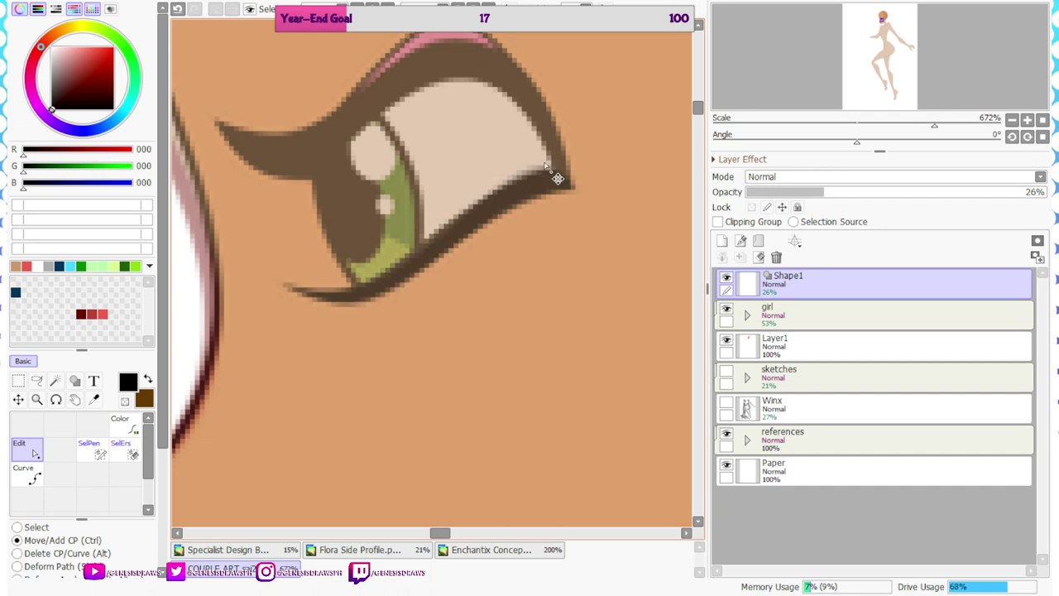
left_click_drag(428, 248, 425, 244)
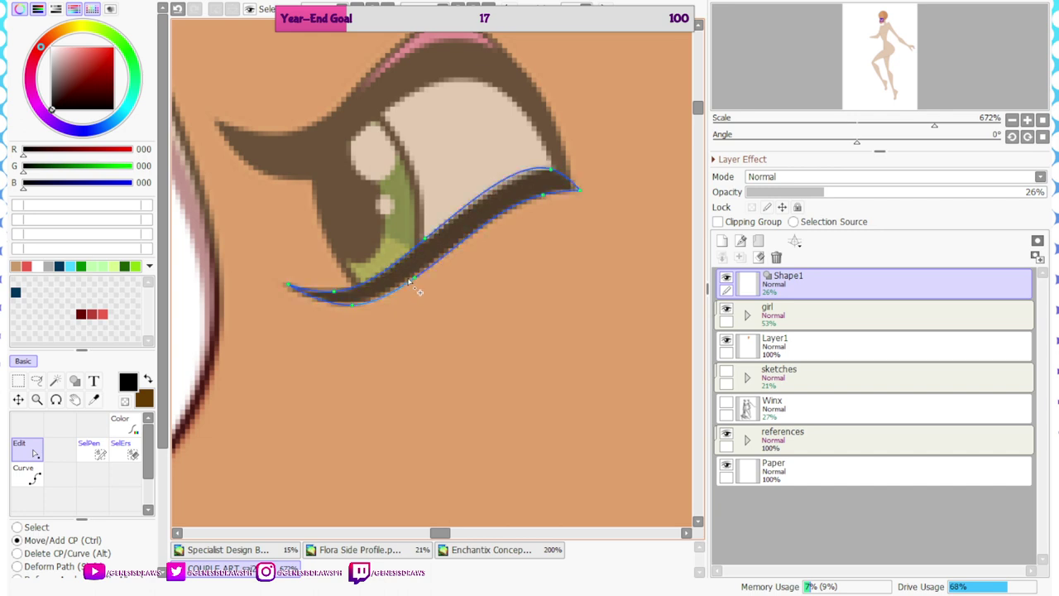
scroll(377, 217, "down", 3)
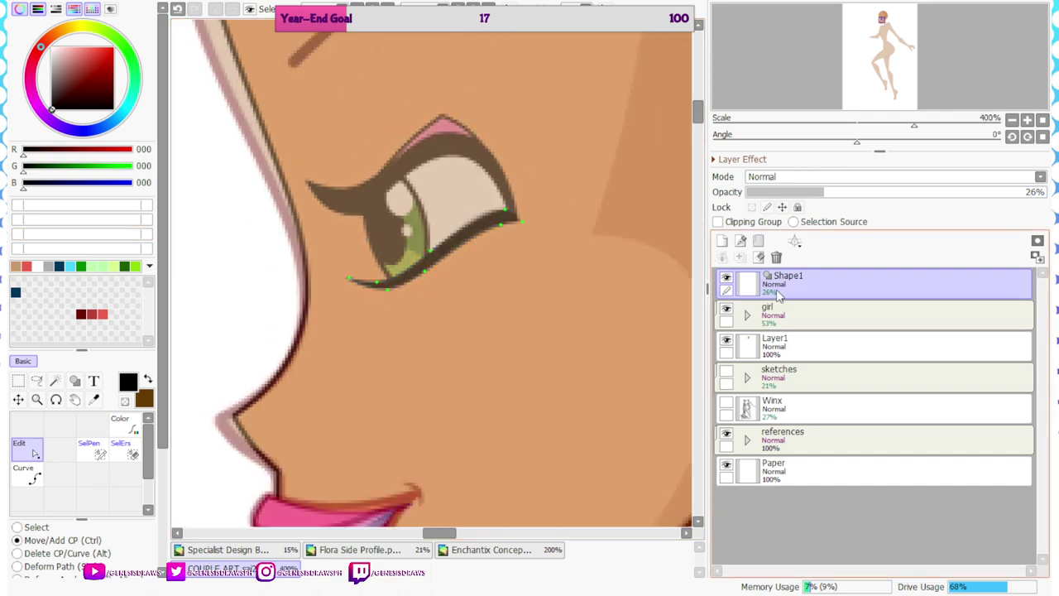
Draw a closed curve for the upper lash from the eye's outer corner over the lid to the front lash tip
left_click(28, 474)
scroll(280, 147, "up", 2)
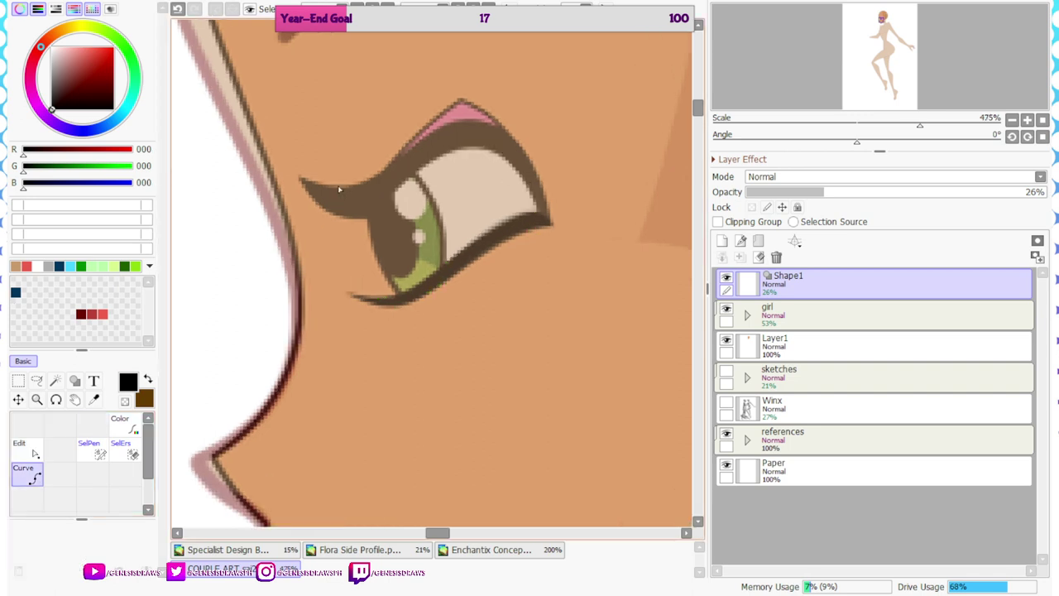
left_click(591, 221)
left_click(489, 95)
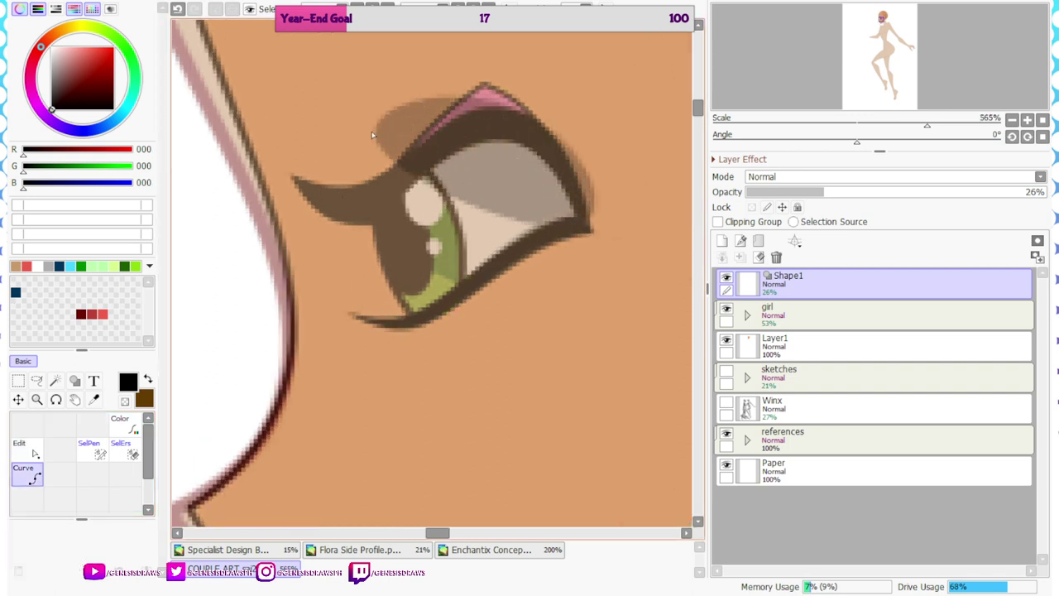
double_click(292, 176)
Reshape the upper lash curve with additional control points so it traces the reference lash and clears the white of the eye
left_click(29, 450)
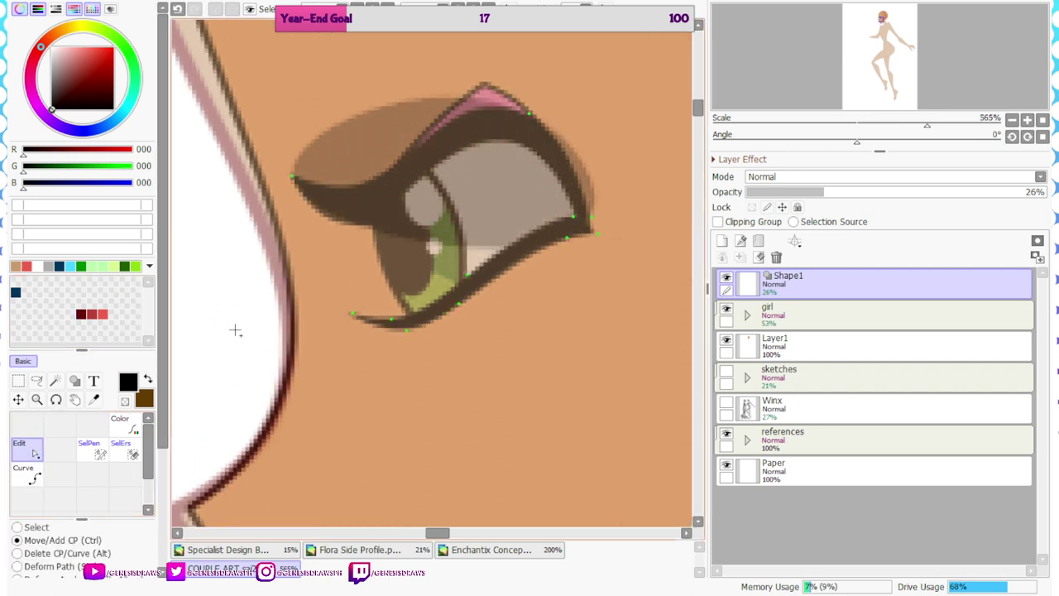
left_click(294, 178)
left_click_drag(366, 131, 380, 171)
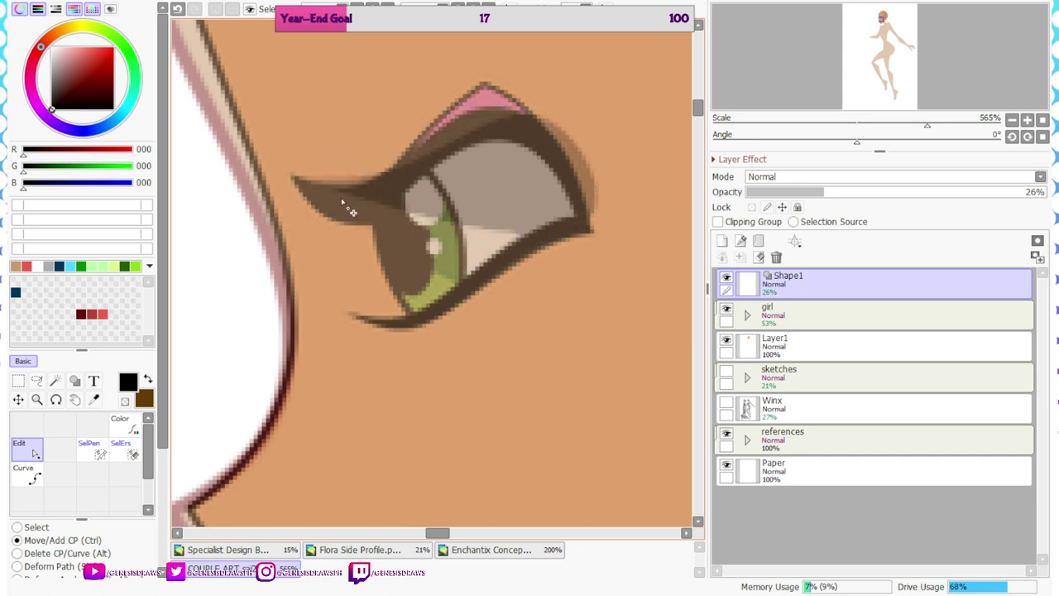
left_click_drag(343, 202, 321, 220)
left_click_drag(398, 161, 467, 102)
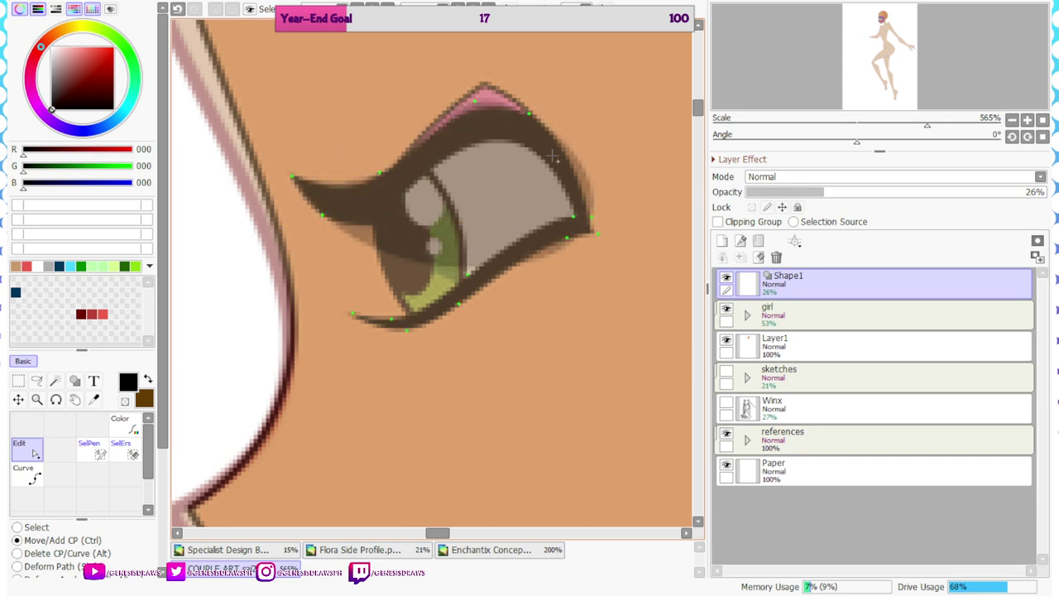
left_click(591, 220)
left_click_drag(517, 238, 508, 149)
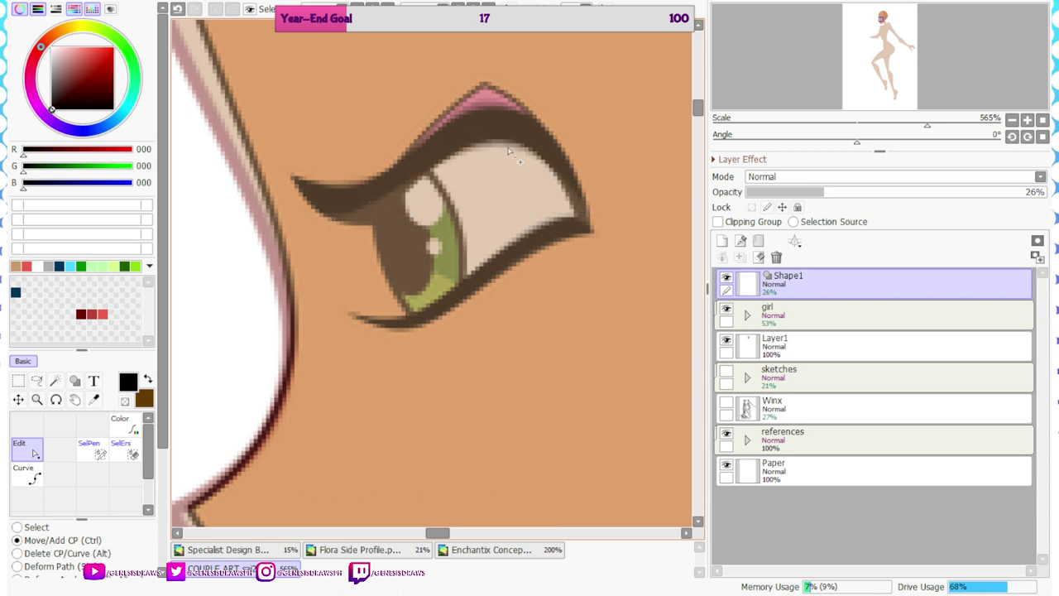
Refine the upper lash's control points around the iris, outer corner, top edge and front tip to match the reference
scroll(361, 202, "up", 1)
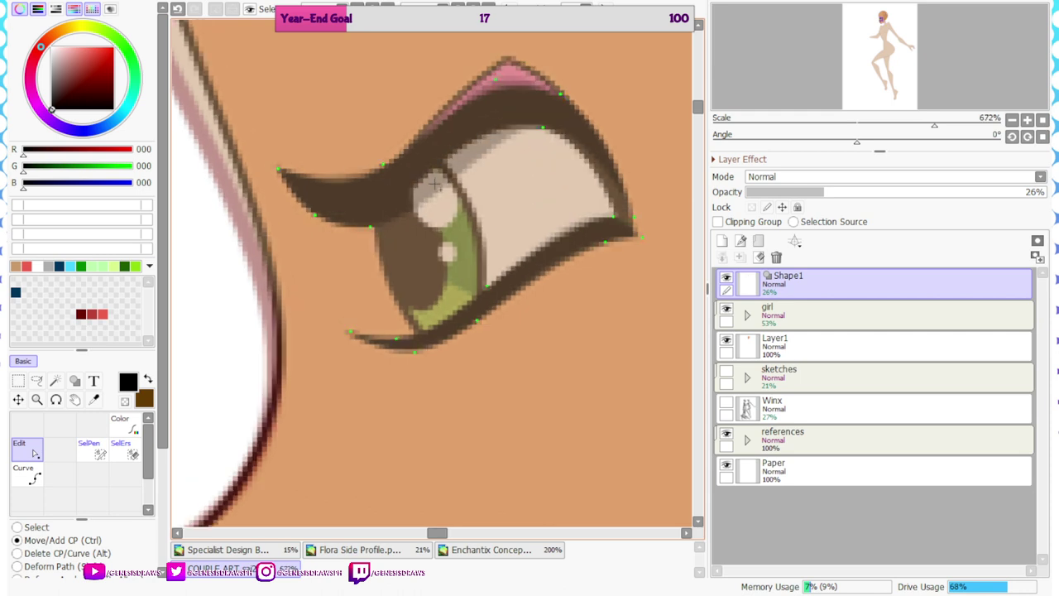
left_click_drag(463, 168, 447, 148)
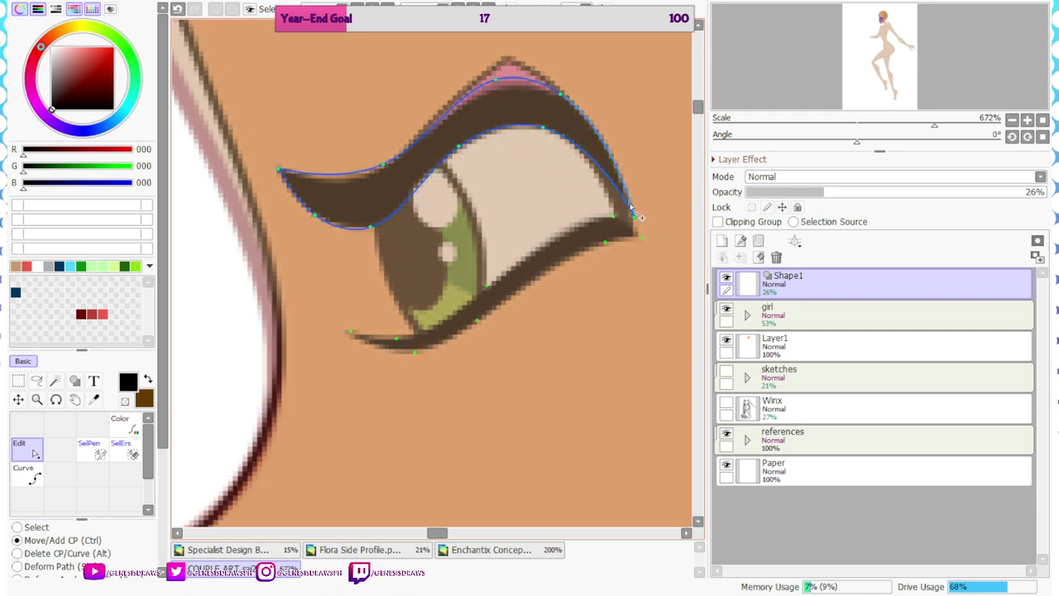
left_click_drag(634, 217, 619, 211)
key("ctrl+z")
key("ctrl+z")
key("ctrl+y")
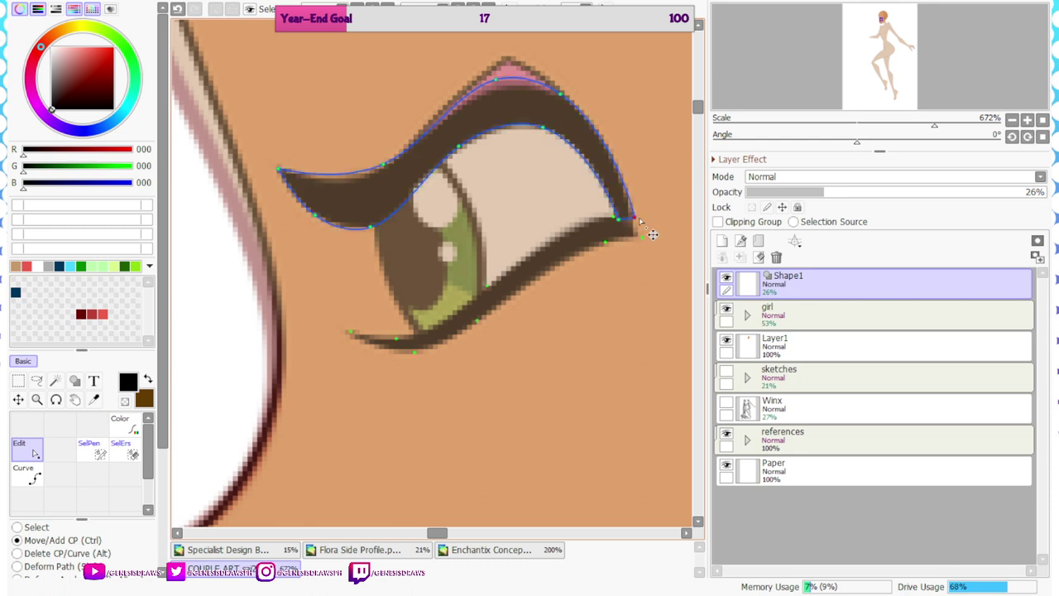
key("ctrl+z")
left_click_drag(496, 80, 499, 85)
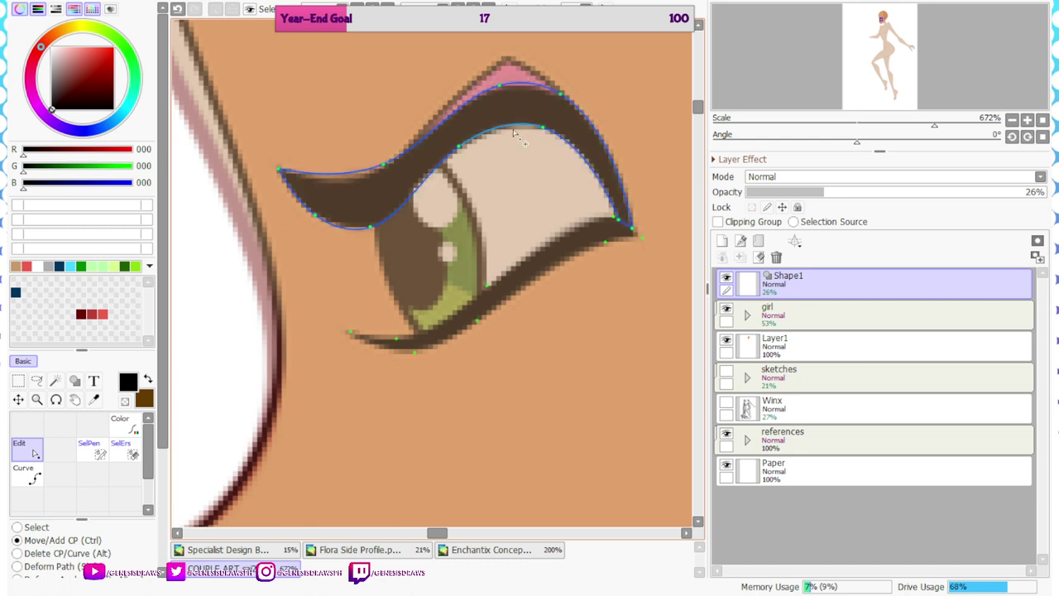
scroll(397, 162, "up", 2)
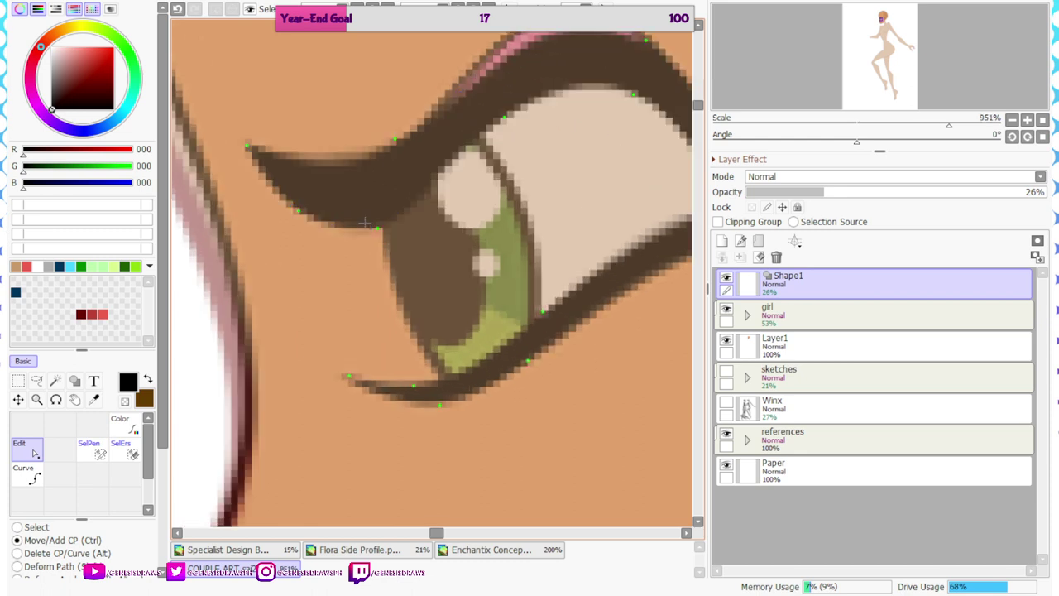
scroll(406, 257, "down", 3)
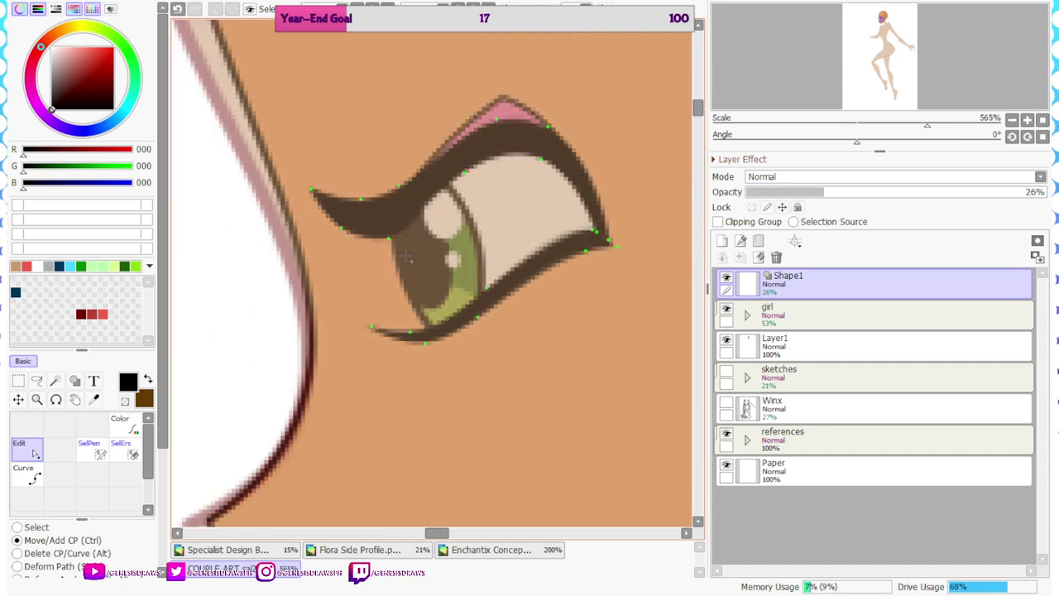
Select all control points of the upper lash, including the two at the eye's outer corner
left_click_drag(427, 162, 630, 234)
left_click_drag(289, 201, 473, 275)
left_click_drag(478, 99, 485, 101)
scroll(615, 267, "up", 7)
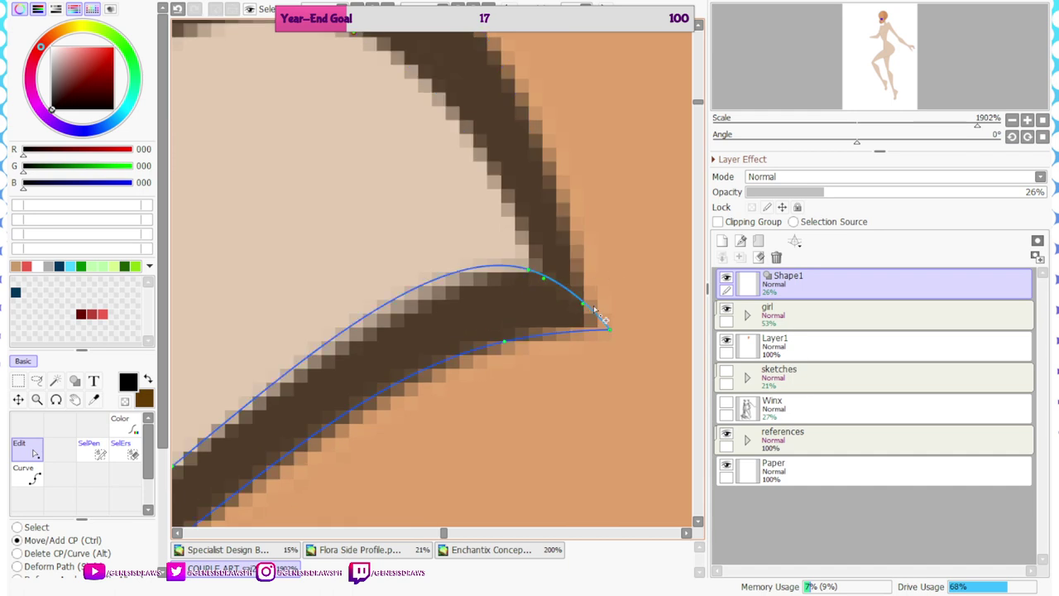
left_click_drag(611, 312, 539, 279)
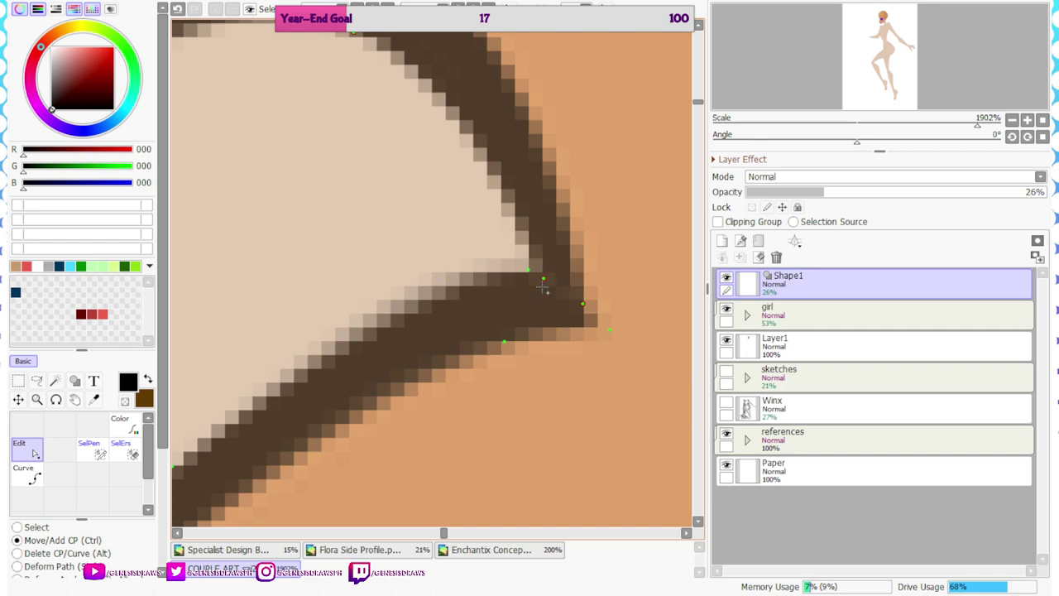
scroll(563, 271, "down", 9)
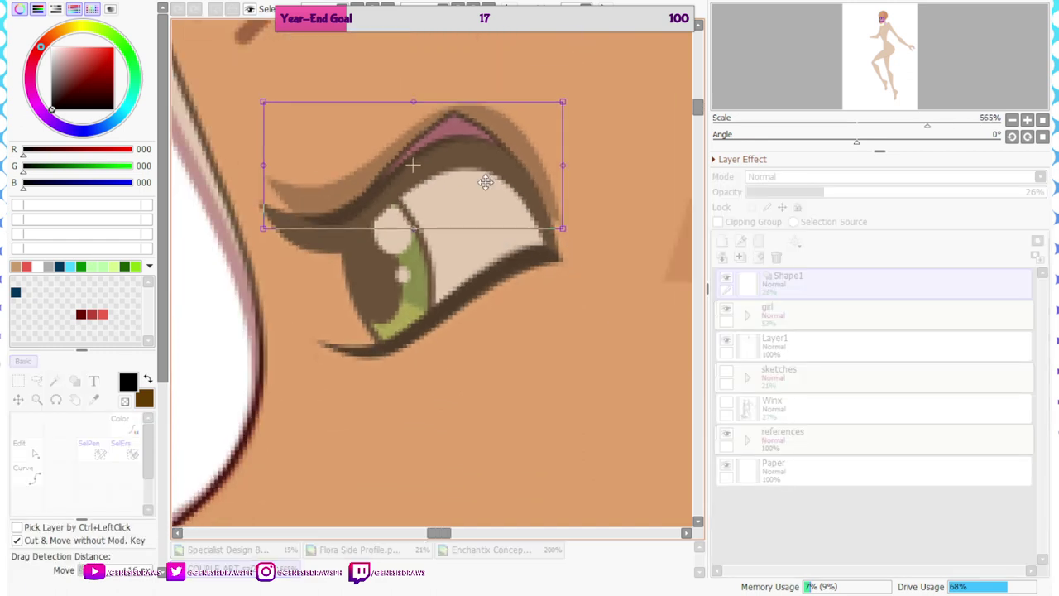
left_click_drag(469, 153, 468, 159)
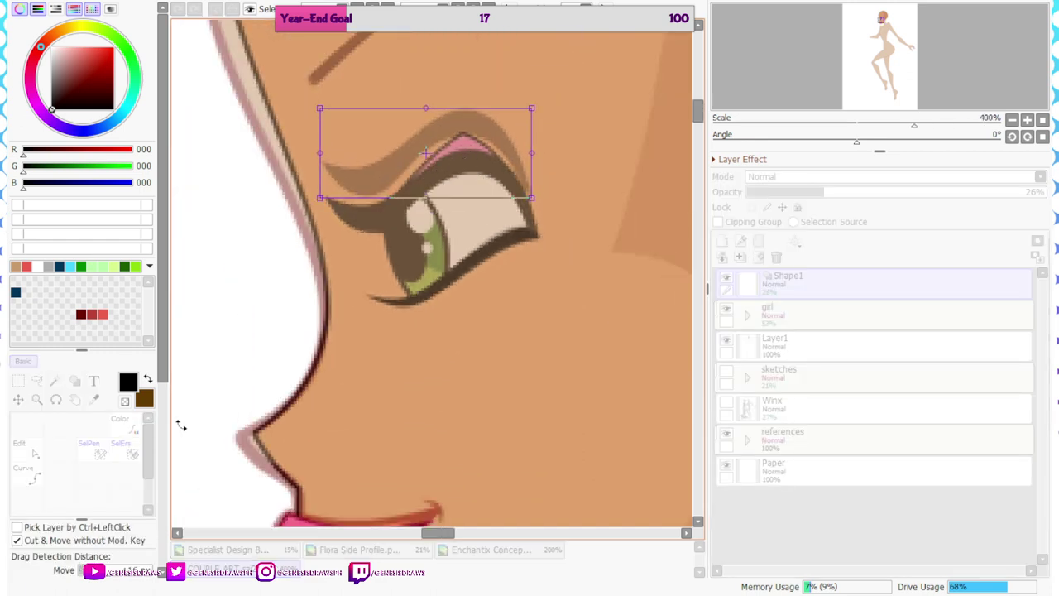
scroll(411, 161, "up", 3)
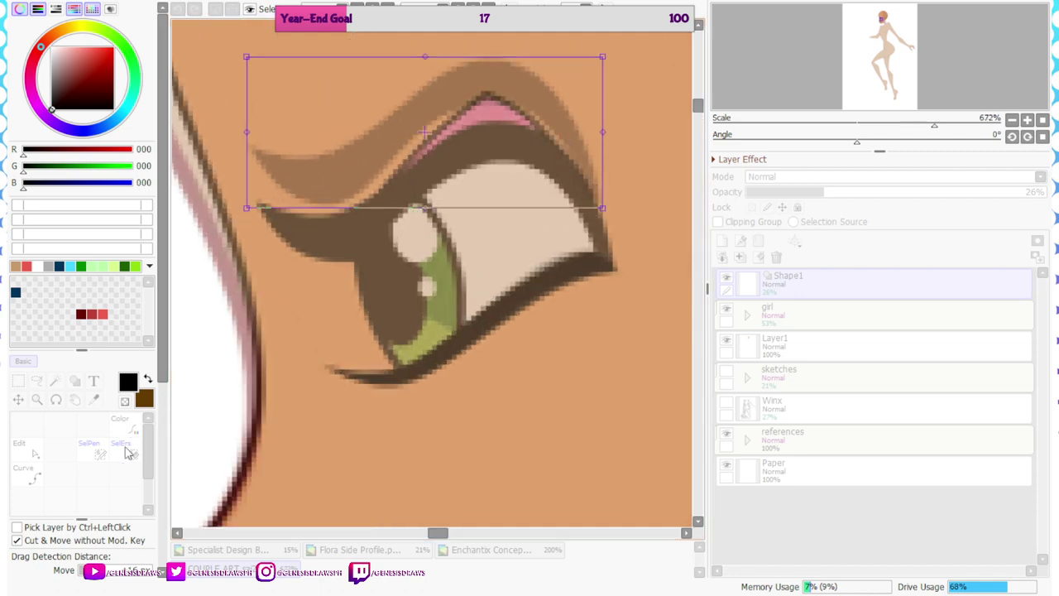
left_click_drag(162, 370, 163, 451)
left_click(120, 553)
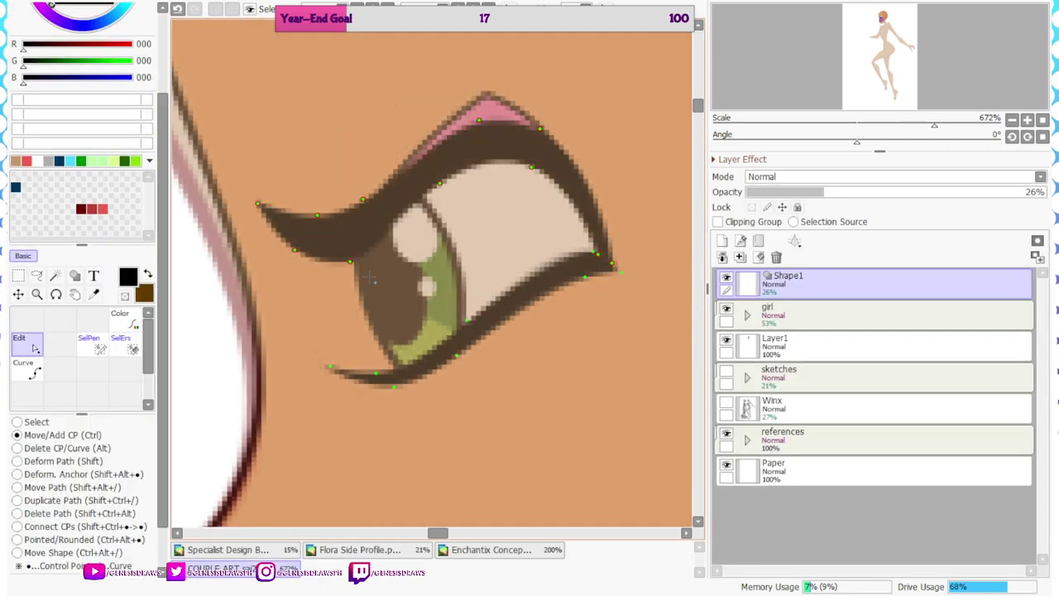
Move the whole upper lash up above the reference lash and bring its outer corner points back down to the lower lash
key("ctrl+t")
key("ctrl+t")
left_click_drag(438, 201, 438, 161)
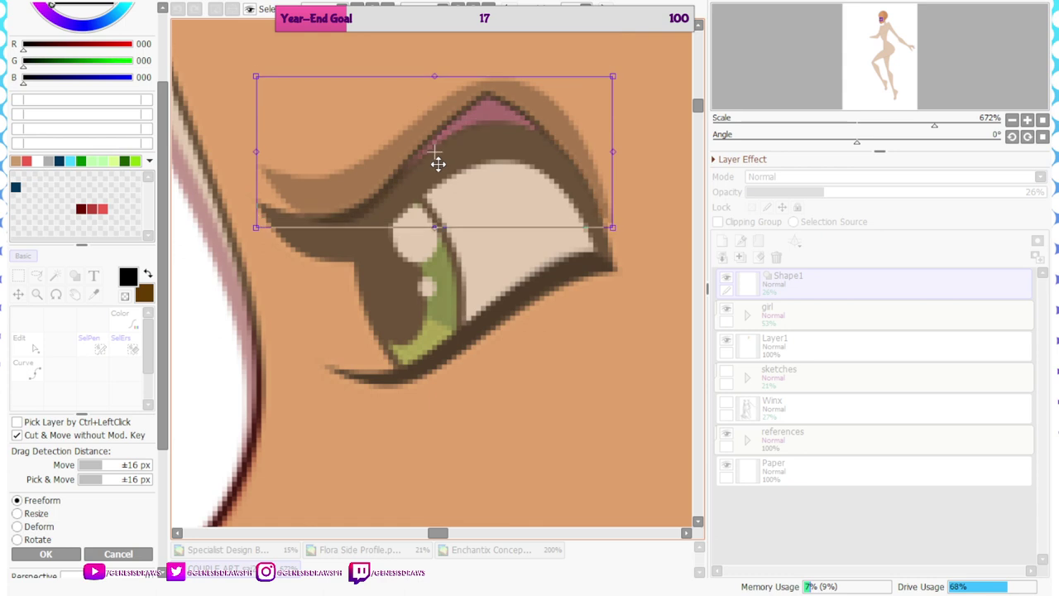
left_click(46, 554)
scroll(575, 274, "up", 1)
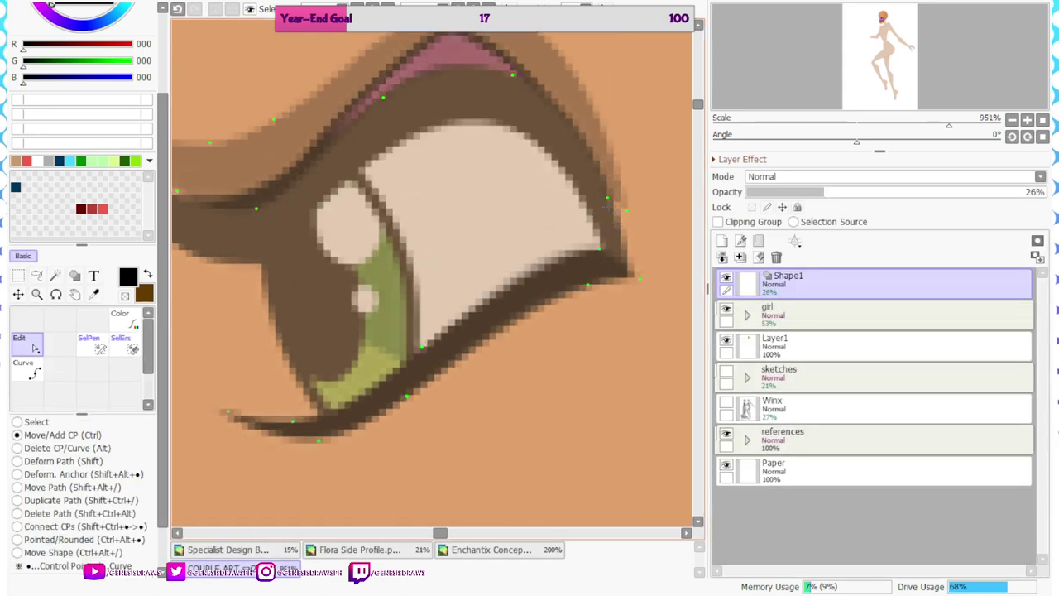
left_click_drag(608, 200, 602, 262)
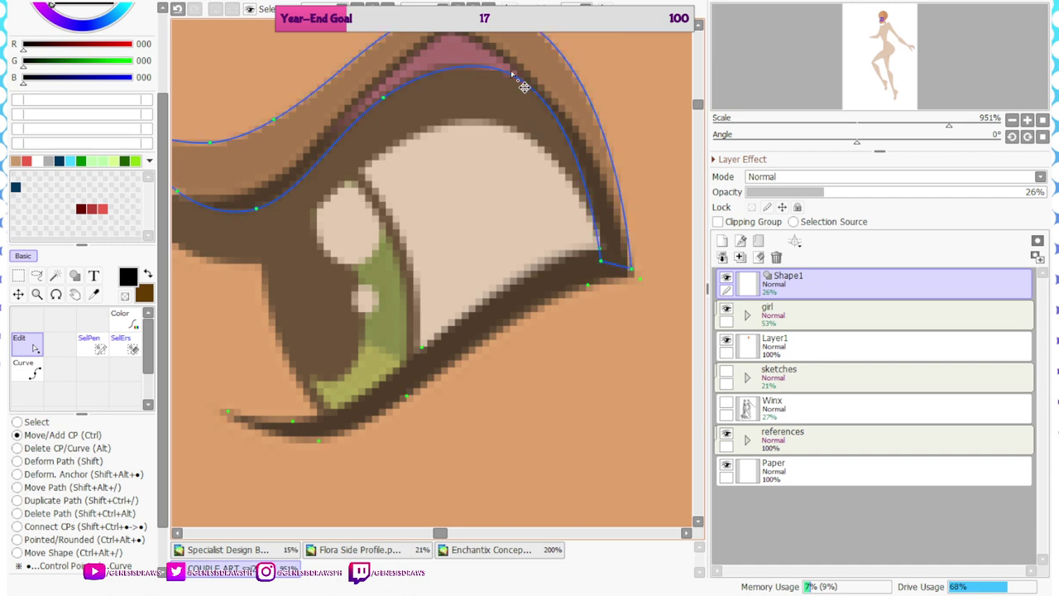
Rename the shape layer as lashes and set its opacity to 100%
scroll(475, 159, "down", 1)
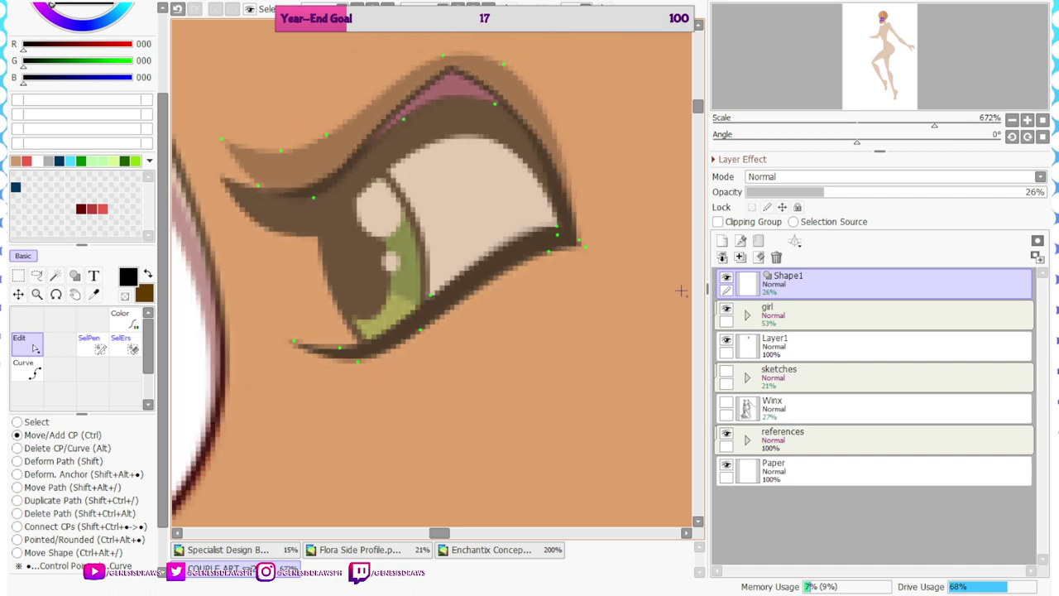
double_click(774, 288)
type("lashes")
key("Return")
left_click_drag(867, 194, 1046, 193)
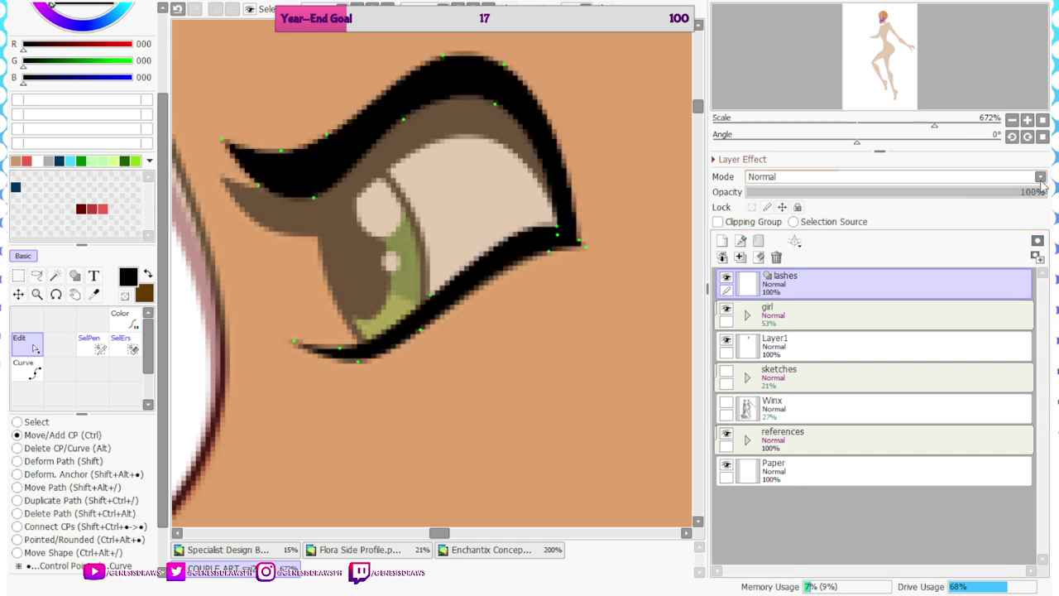
Add a linework layer directly above the girl folder
scroll(463, 212, "down", 3)
scroll(364, 139, "up", 1)
scroll(384, 164, "up", 1)
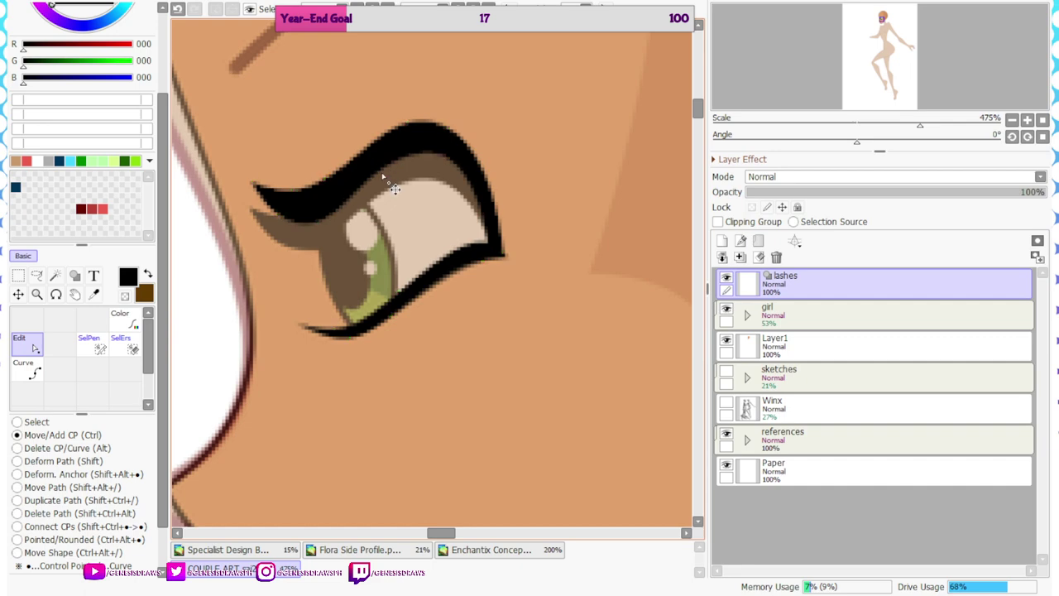
scroll(386, 177, "down", 2)
left_click(794, 314)
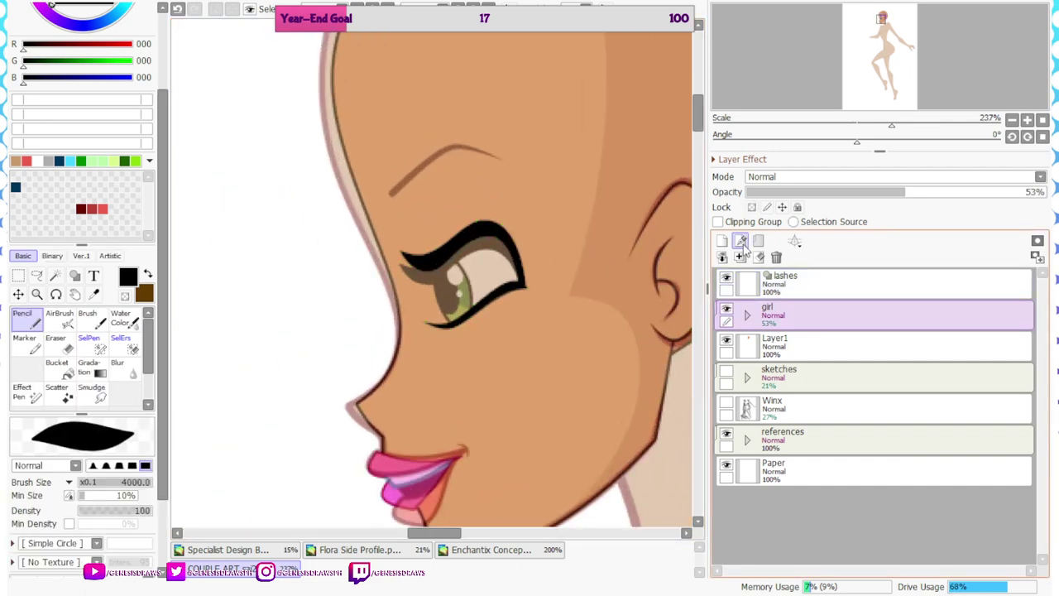
left_click(741, 241)
Draw a peaked eyelid crease above the upper lashes with the Curve tool at brush size 3
left_click(18, 364)
scroll(497, 184, "up", 2)
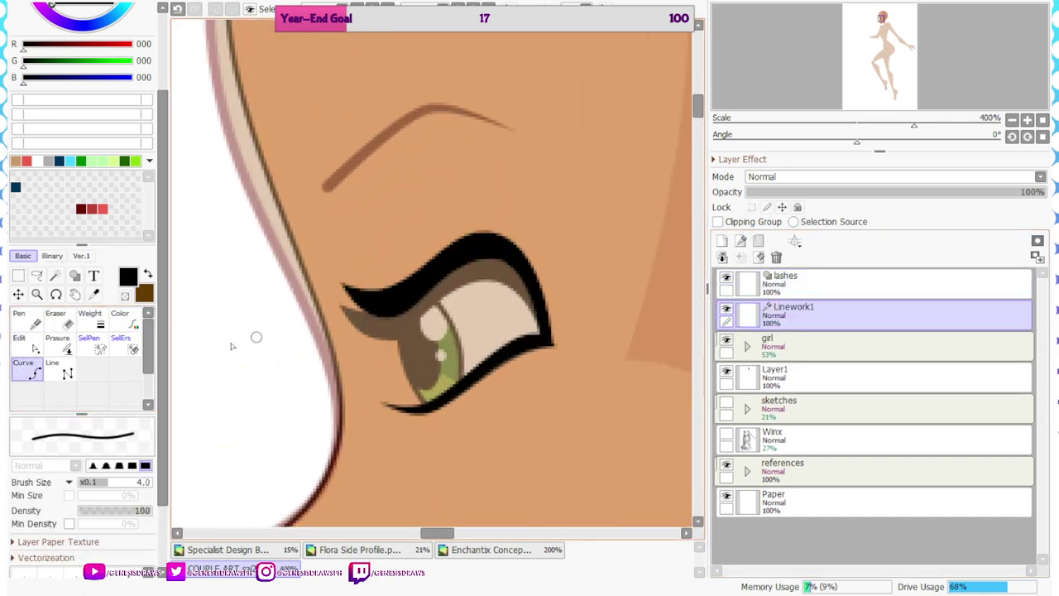
scroll(127, 506, "down", 2)
left_click(82, 522)
scroll(426, 224, "up", 3)
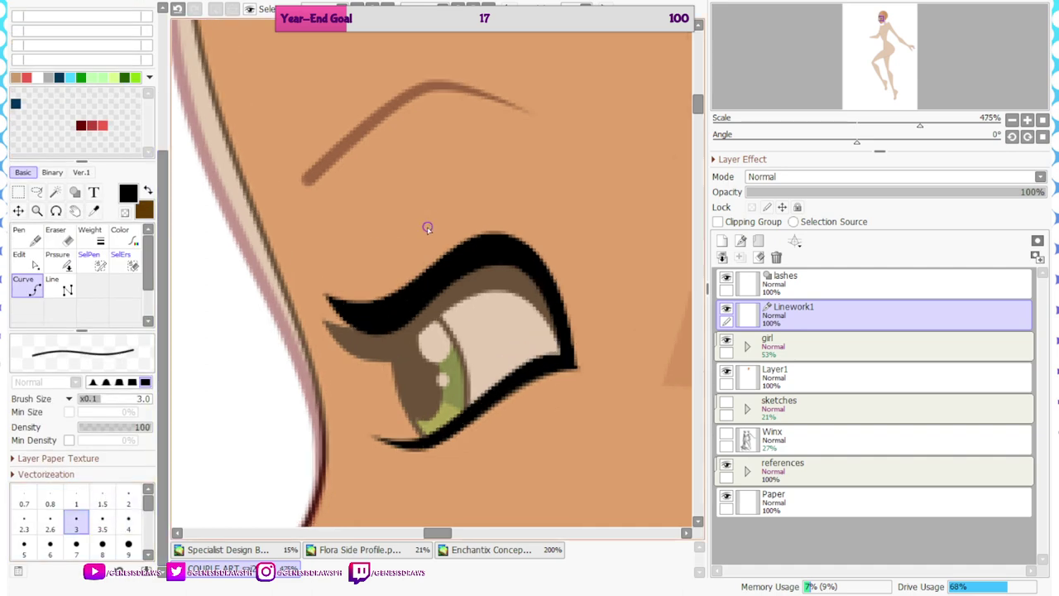
left_click(396, 305)
double_click(496, 184)
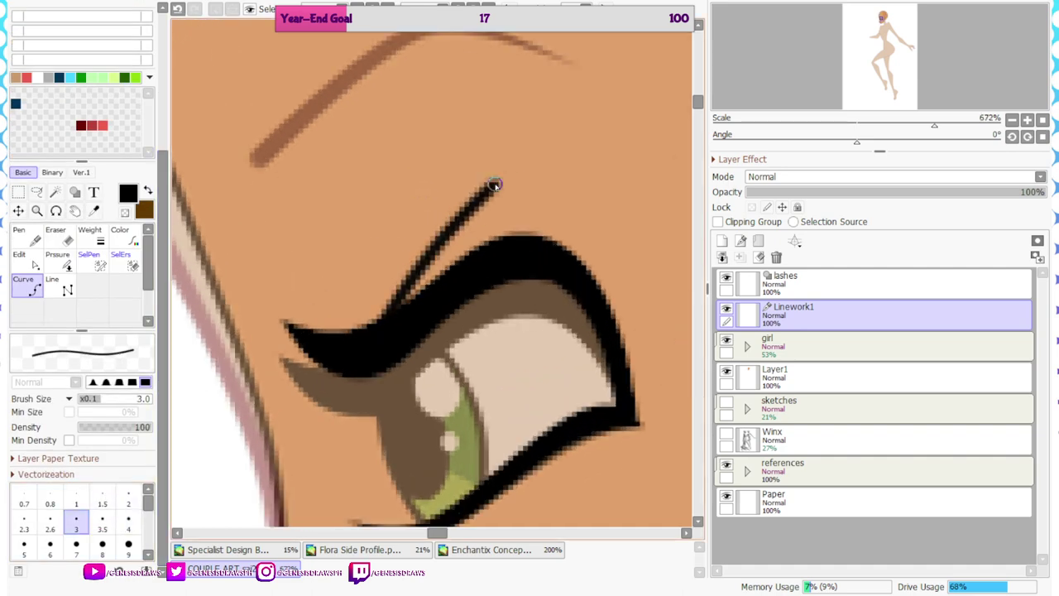
left_click(496, 184)
left_click(561, 227)
double_click(591, 291)
scroll(432, 273, "down", 4)
scroll(432, 275, "up", 3)
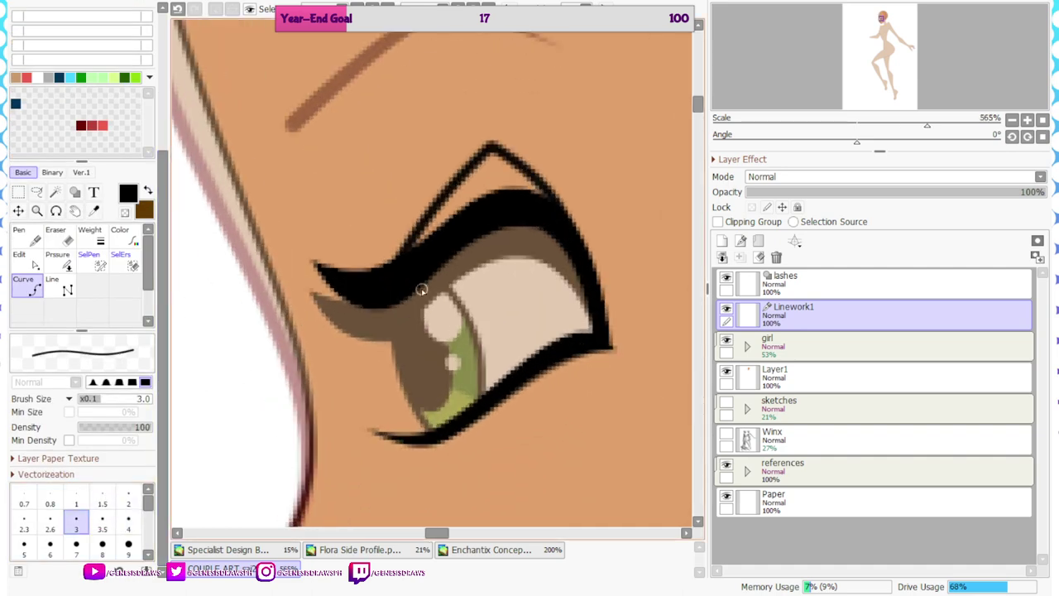
Draw a curve along the front edge of the eye from the upper lashes to the lower lash line
left_click(394, 297)
left_click(176, 9)
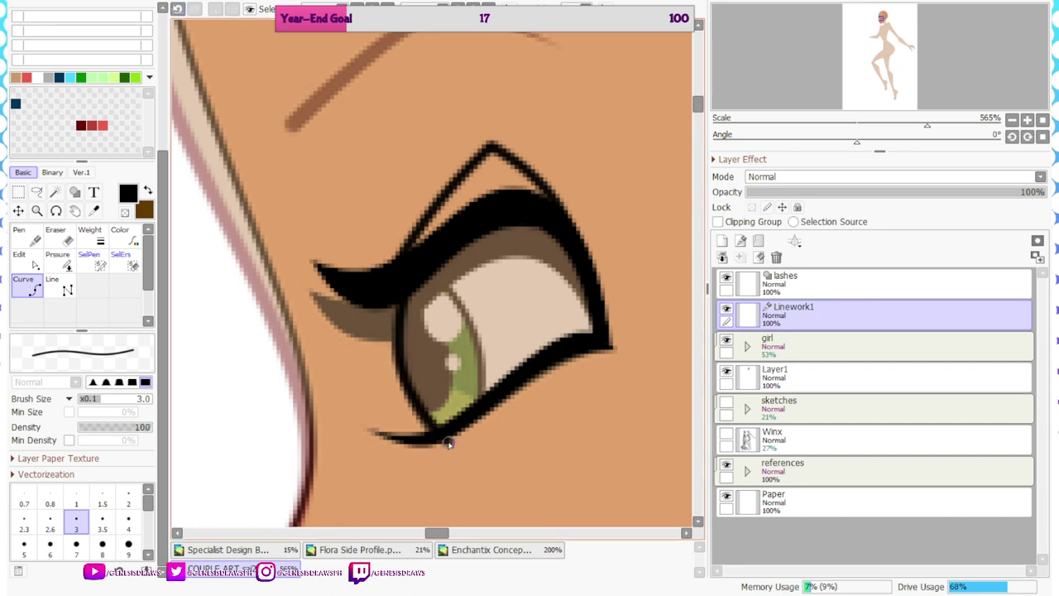
scroll(419, 202, "down", 2)
scroll(440, 241, "up", 3)
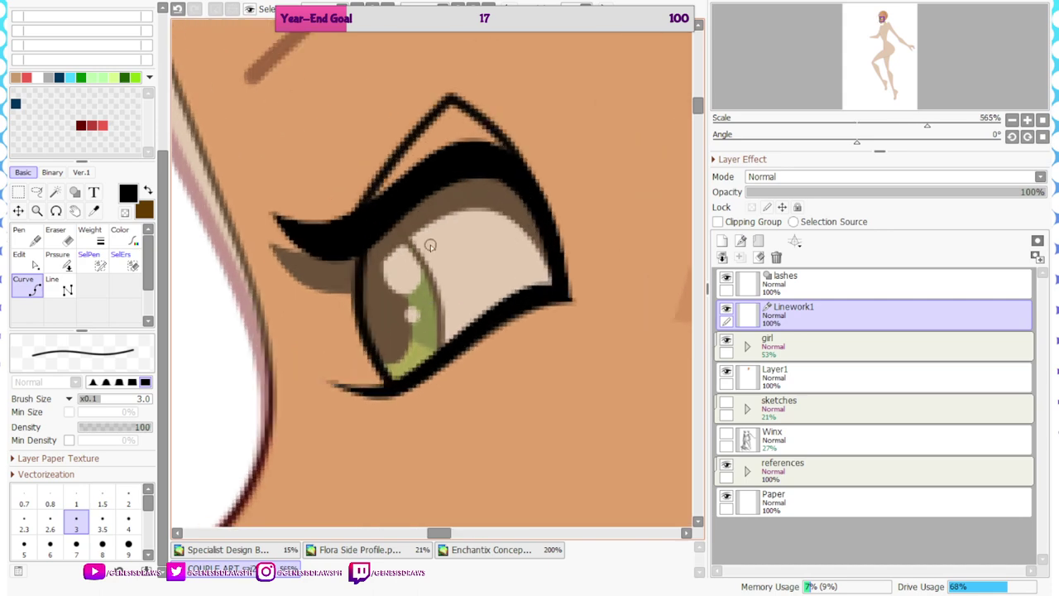
scroll(439, 267, "down", 1)
scroll(372, 147, "down", 2)
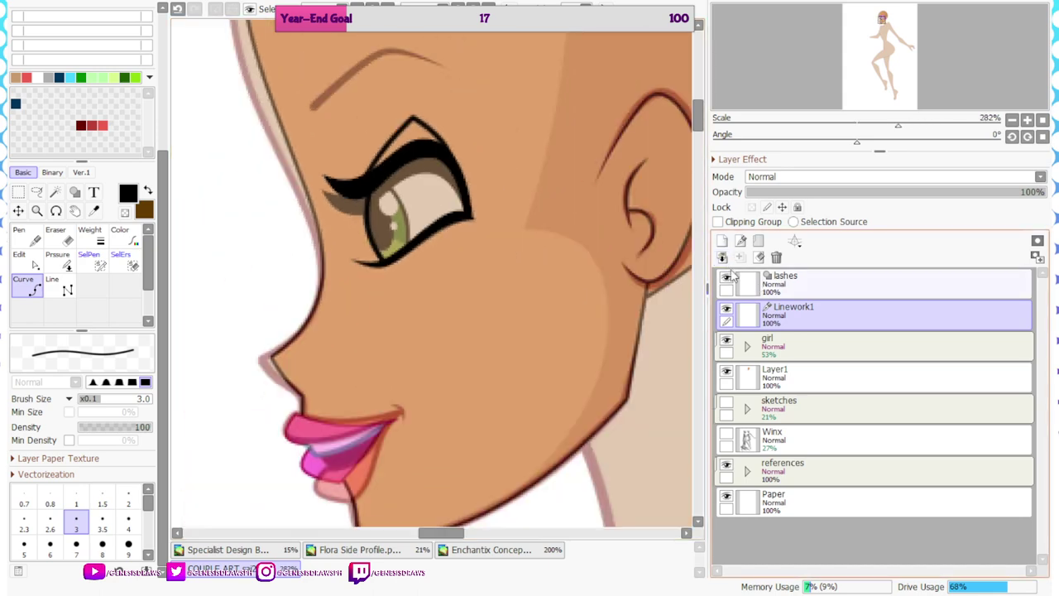
Group the lashes layer and the linework layer in a new folder named eyes
left_click(766, 290)
left_click(790, 321, "ctrl")
left_click(759, 242)
left_click(787, 290)
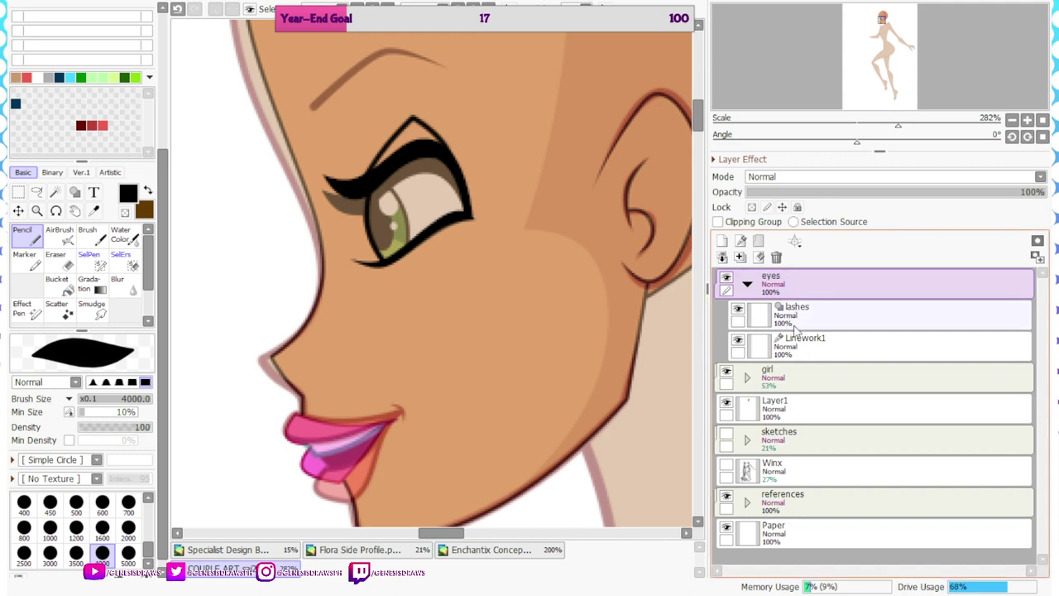
Rename the linework layer in the eyes folder as details
left_click(812, 346)
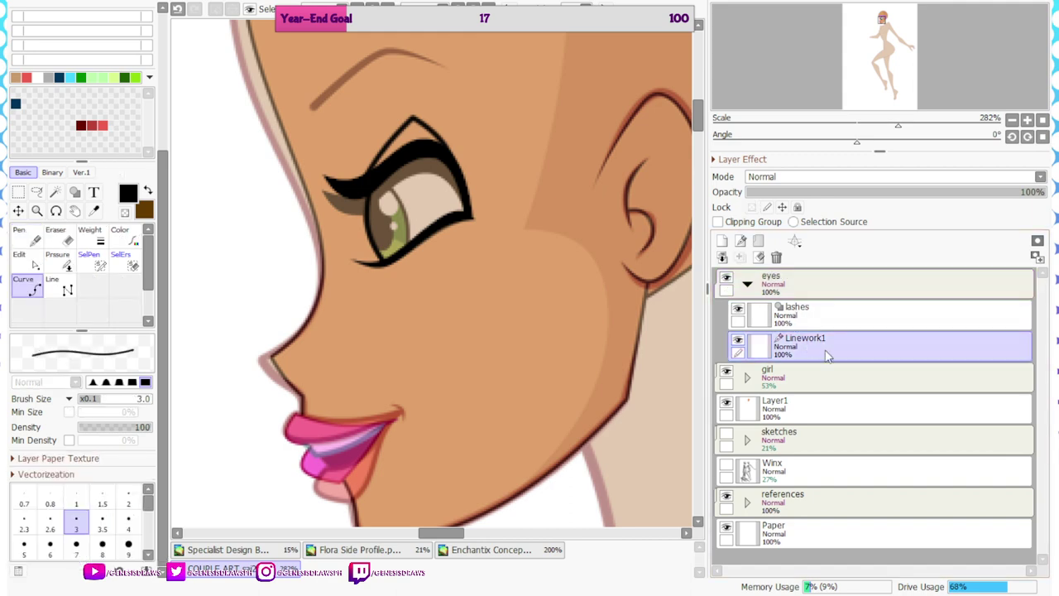
double_click(827, 356)
type("details")
key("Return")
Create a folder named iris inside the eyes folder, placed below the details layer
left_click(759, 241)
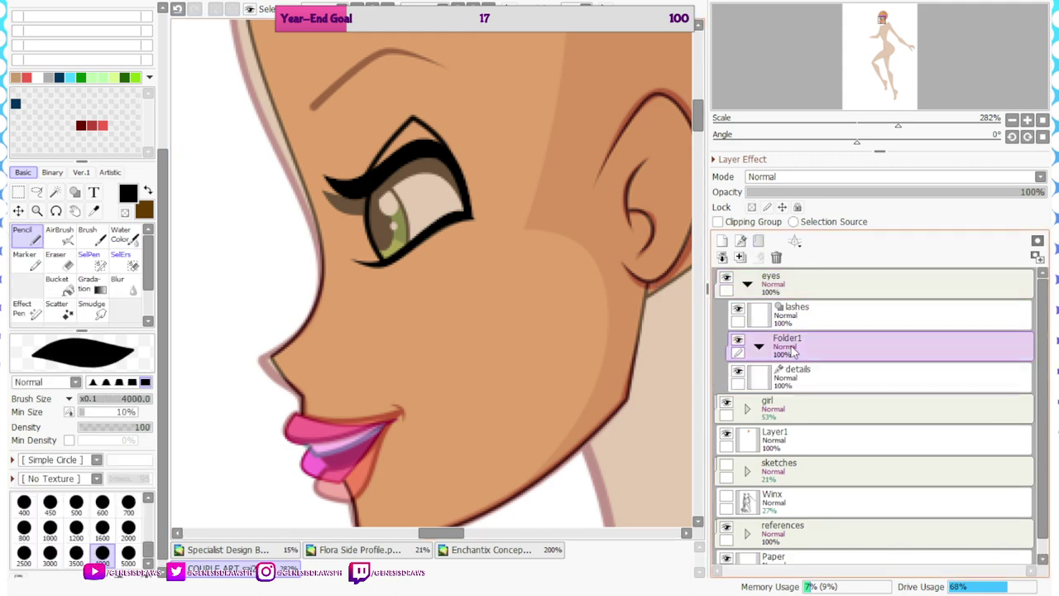
left_click_drag(793, 351, 798, 379)
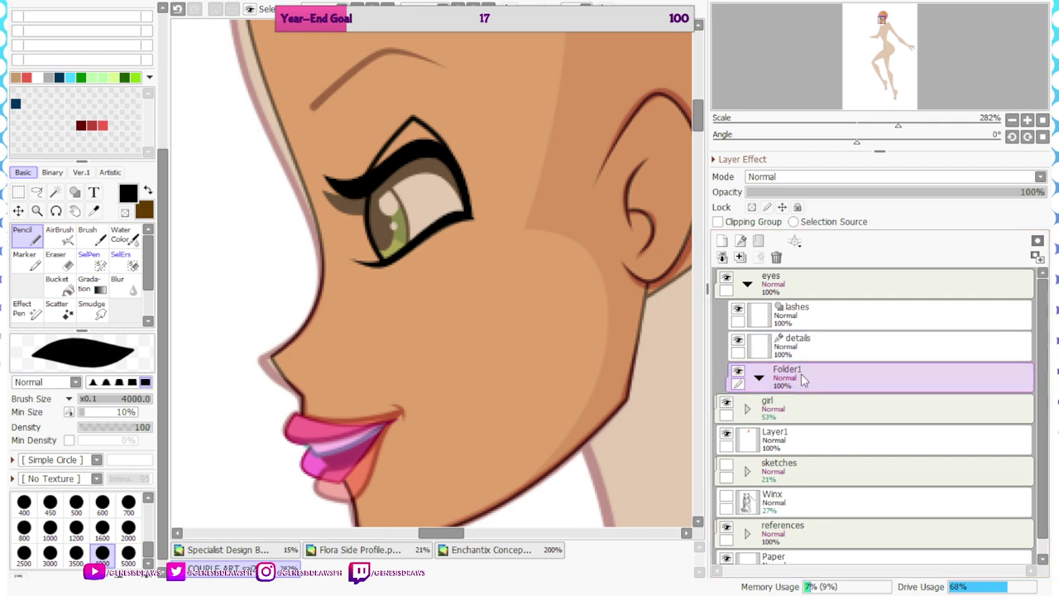
double_click(801, 380)
type("iris")
key("Return")
Draw a white rectangle shape over the eye opening and make its control points editable
left_click(37, 78)
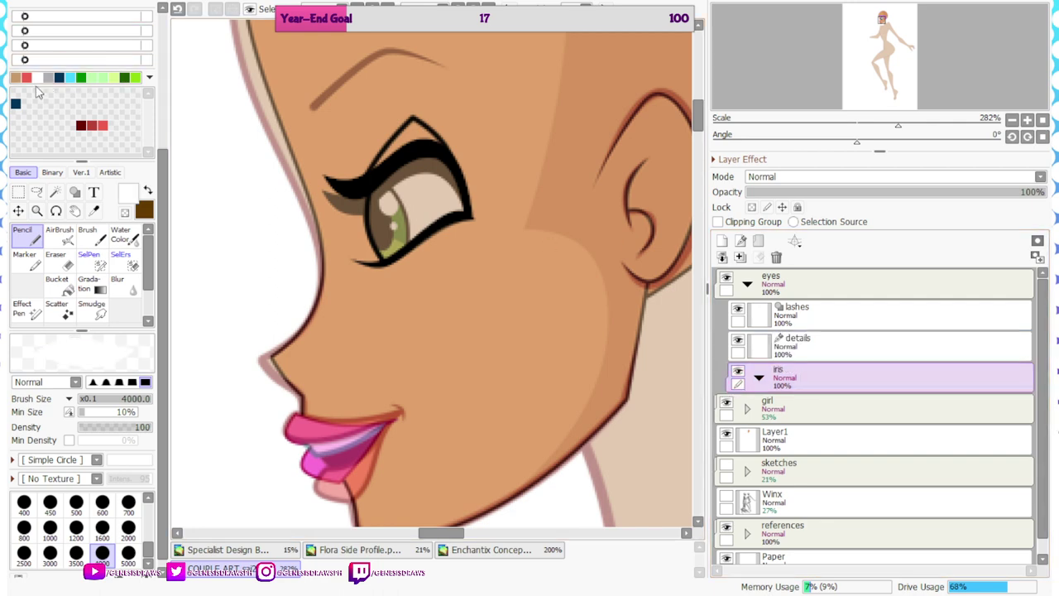
left_click(74, 192)
scroll(378, 161, "up", 2)
left_click_drag(419, 199, 543, 362)
key("ctrl+t")
left_click_drag(555, 201, 567, 170)
left_click(46, 471)
left_click(29, 258)
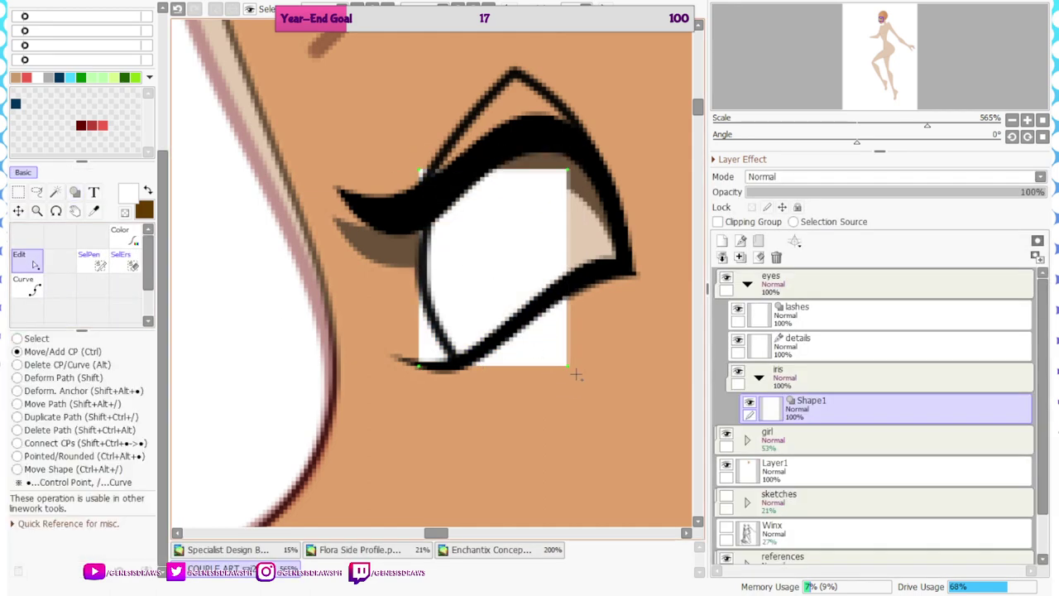
Reshape the white rectangle's control points and edges so it fills the eye opening inside the lash lines
left_click_drag(568, 365, 624, 264)
left_click(569, 169, "ctrl+alt")
left_click_drag(569, 170, 576, 160)
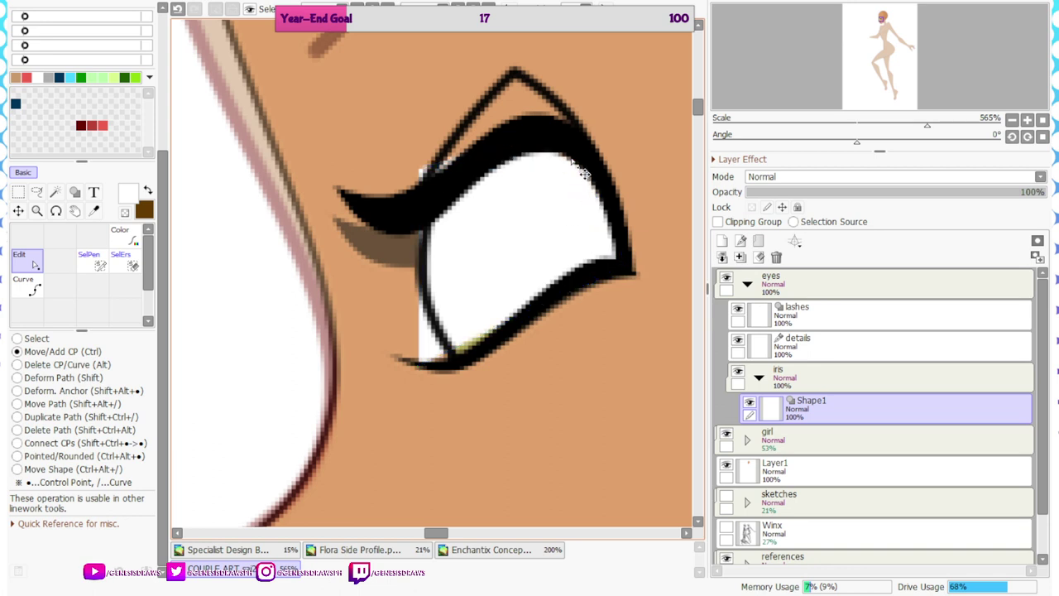
left_click_drag(421, 170, 428, 242)
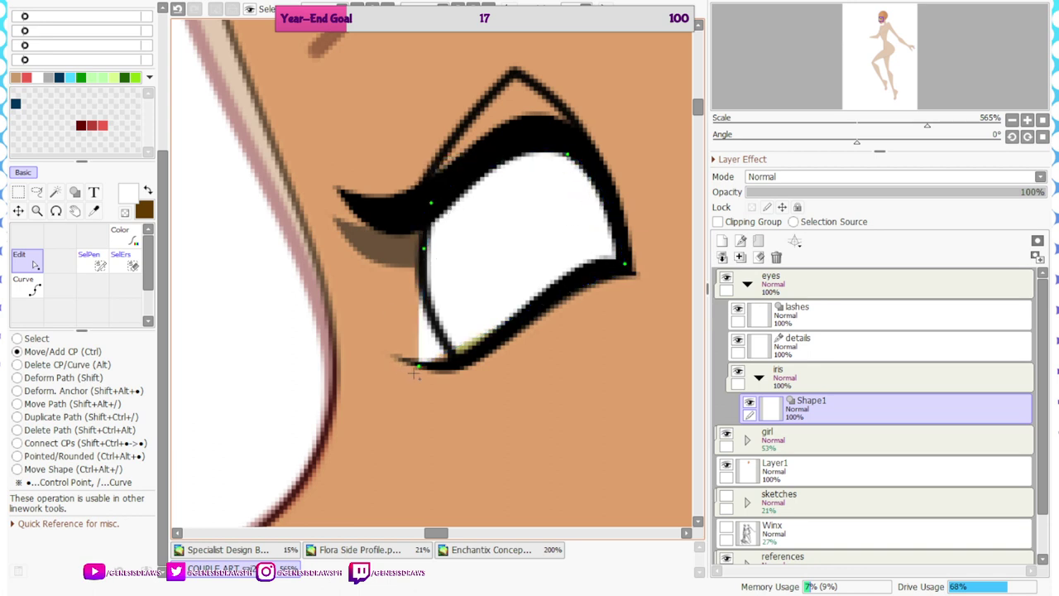
left_click_drag(416, 370, 460, 364)
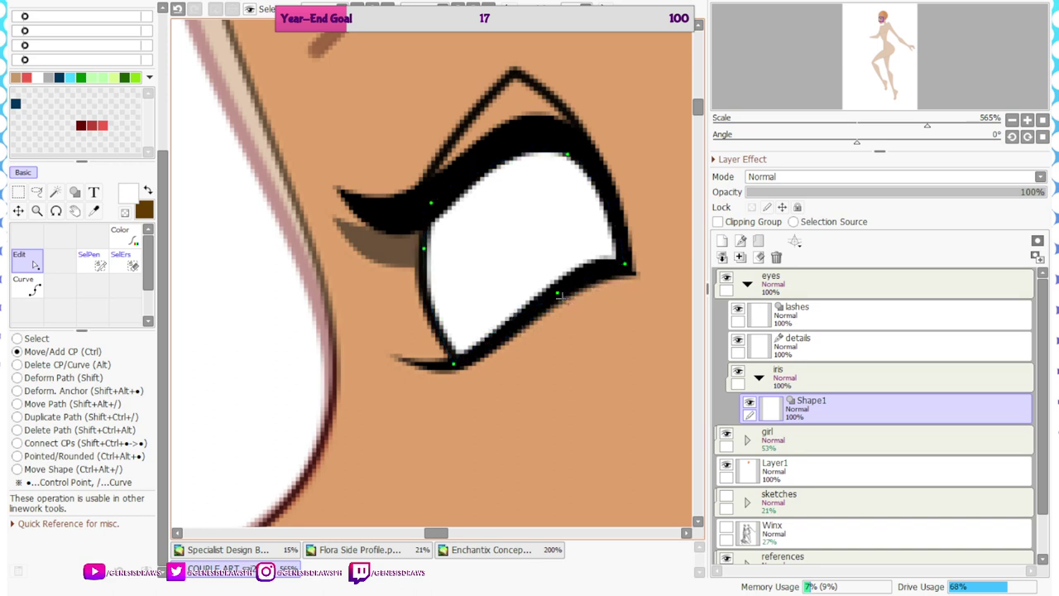
left_click_drag(559, 295, 566, 282)
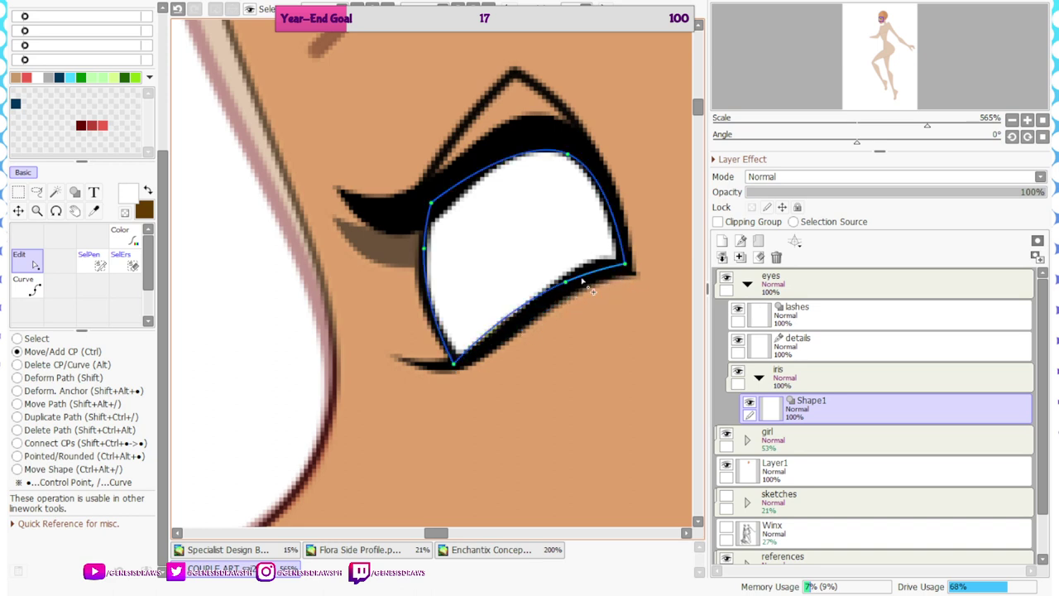
scroll(438, 184, "down", 6)
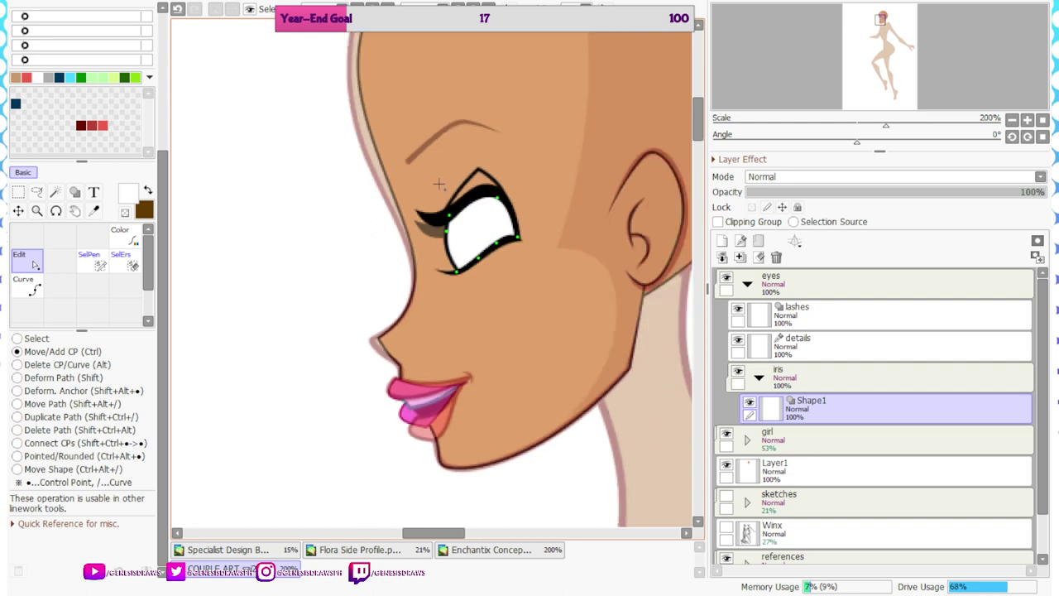
Rename the white shape layer as sclera and move it out of the iris folder to just below it
double_click(799, 403)
type("sclera")
key("Return")
left_click_drag(799, 407, 796, 364)
left_click_drag(846, 405, 801, 391)
Collapse the iris folder and clip it to the sclera layer
left_click(758, 381)
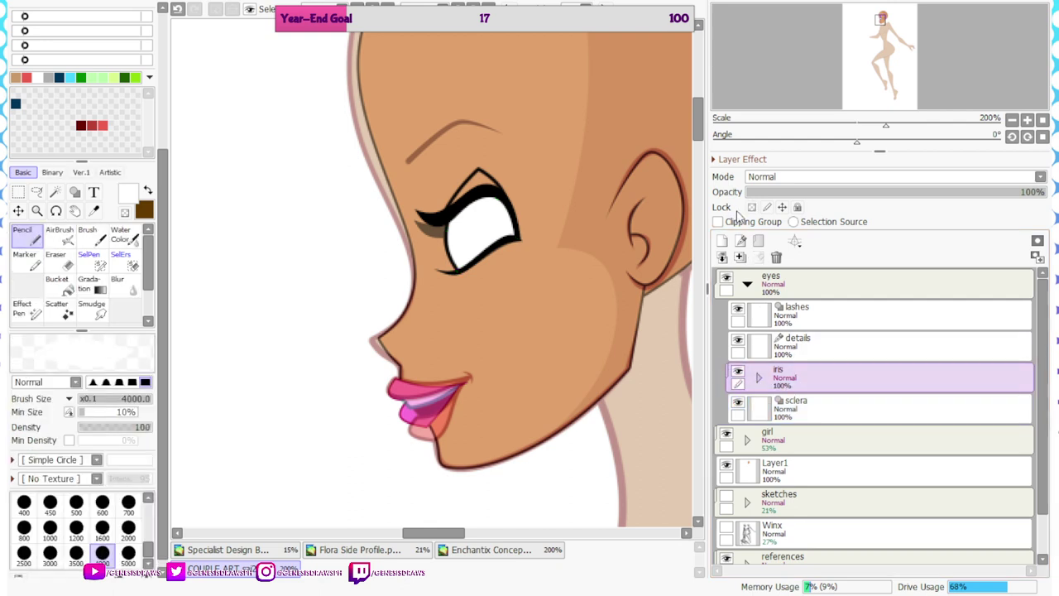
left_click(717, 222)
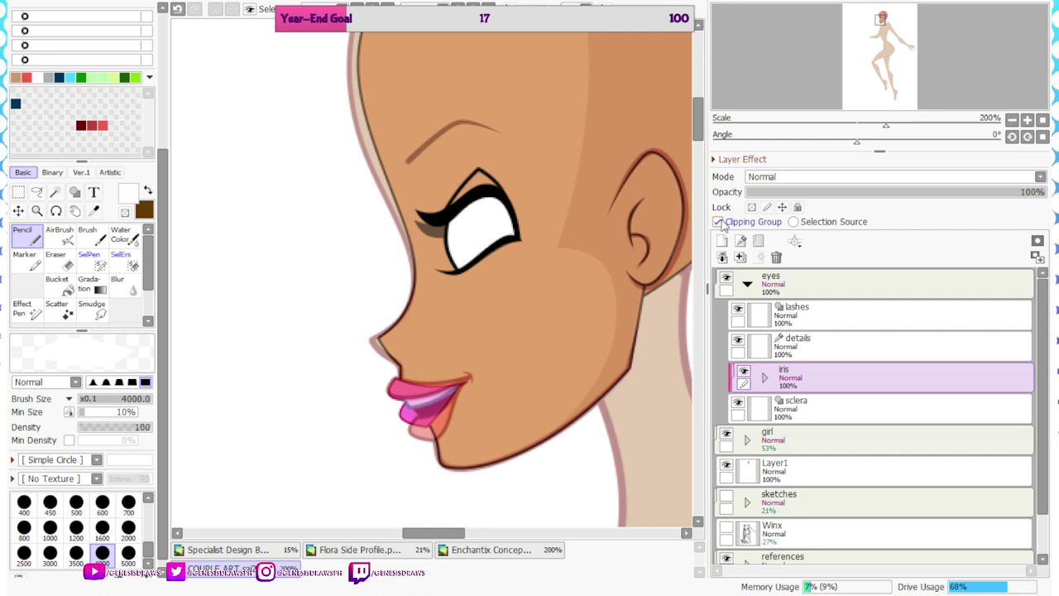
Paste the reference image of the green-haired character and place its layer above the eyes folder
left_click(93, 210)
scroll(648, 344, "down", 2)
scroll(648, 343, "down", 1)
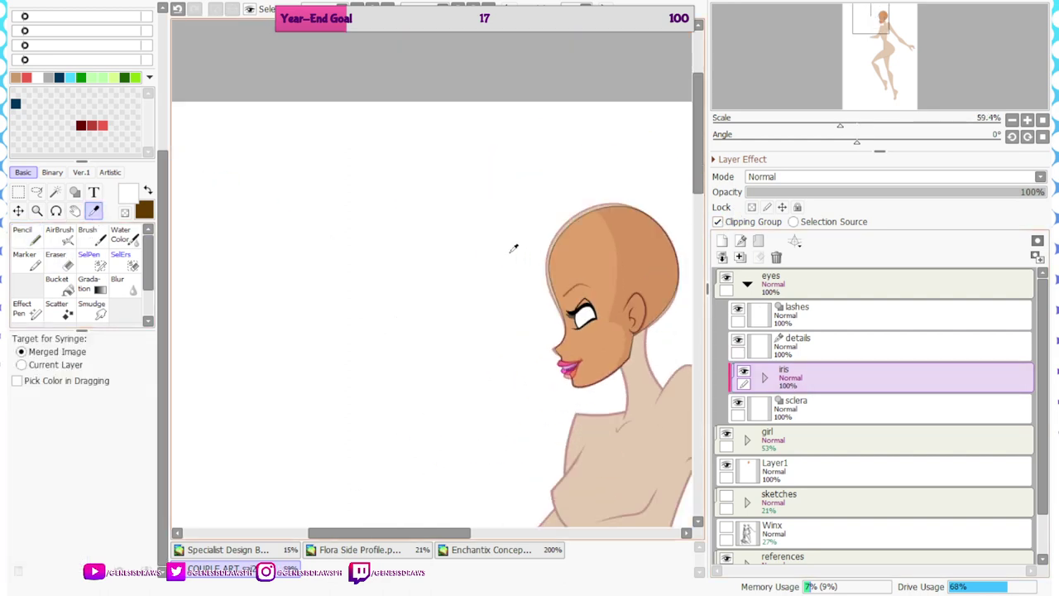
scroll(513, 246, "down", 1)
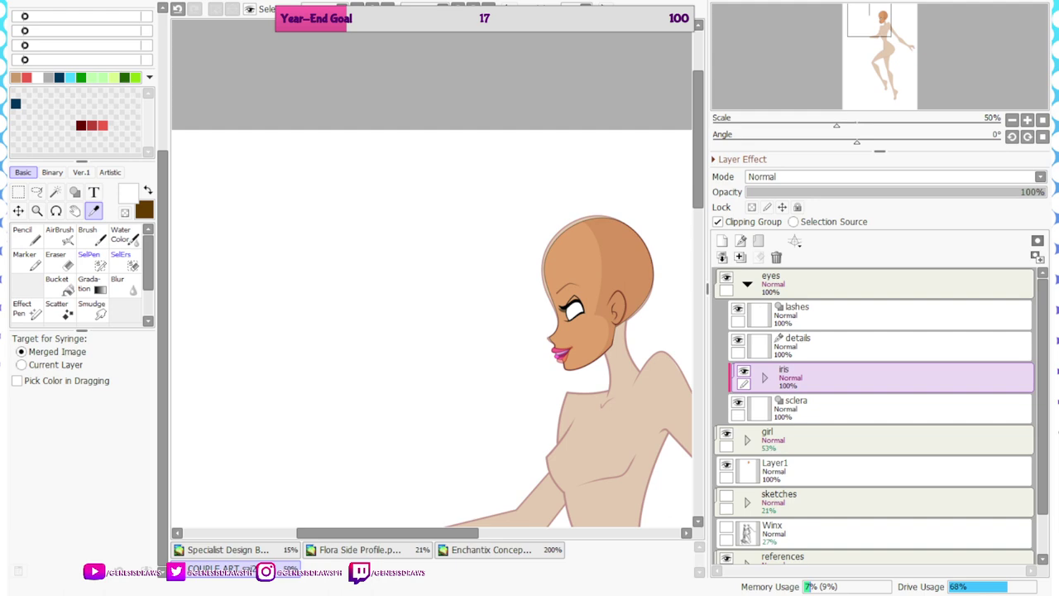
key("ctrl+v")
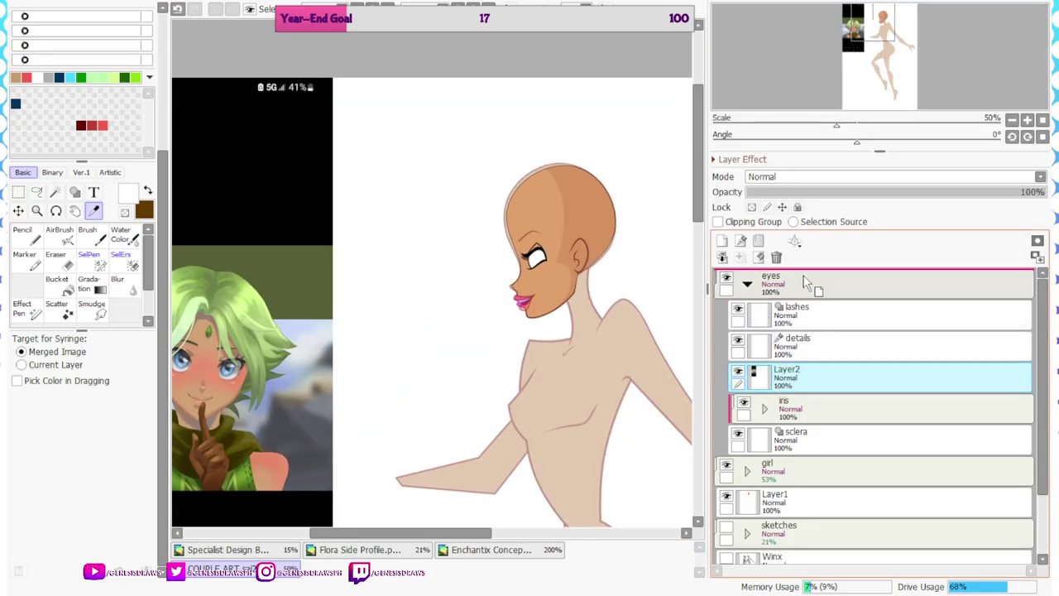
Sample the blue of the reference character's iris, make it brighter and more saturated, and store it as a light blue swatch
key("Tab")
scroll(511, 165, "down", 3)
scroll(457, 253, "up", 13)
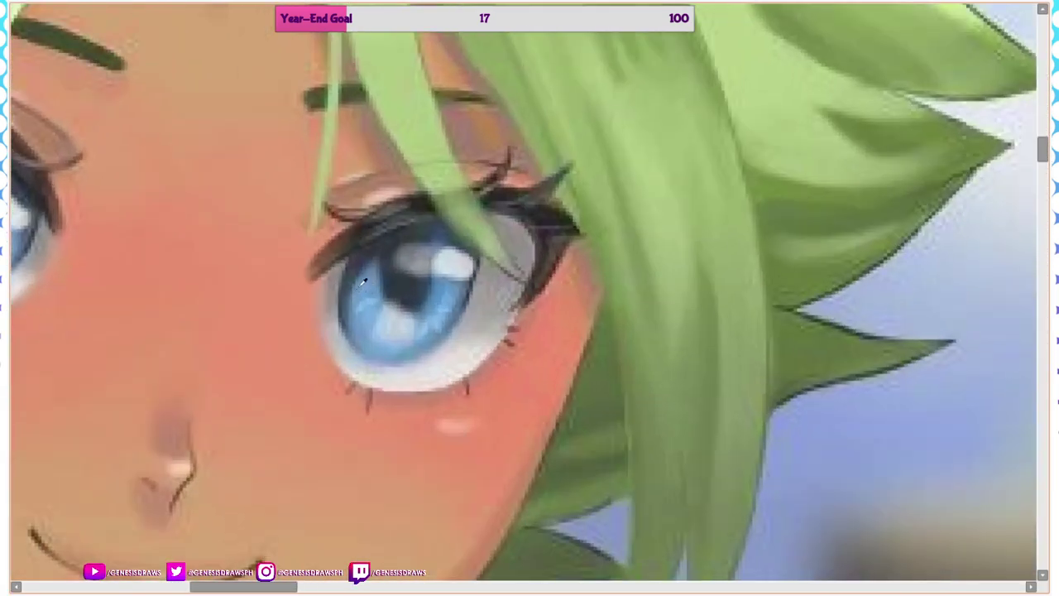
key("Tab")
left_click_drag(163, 218, 135, 24)
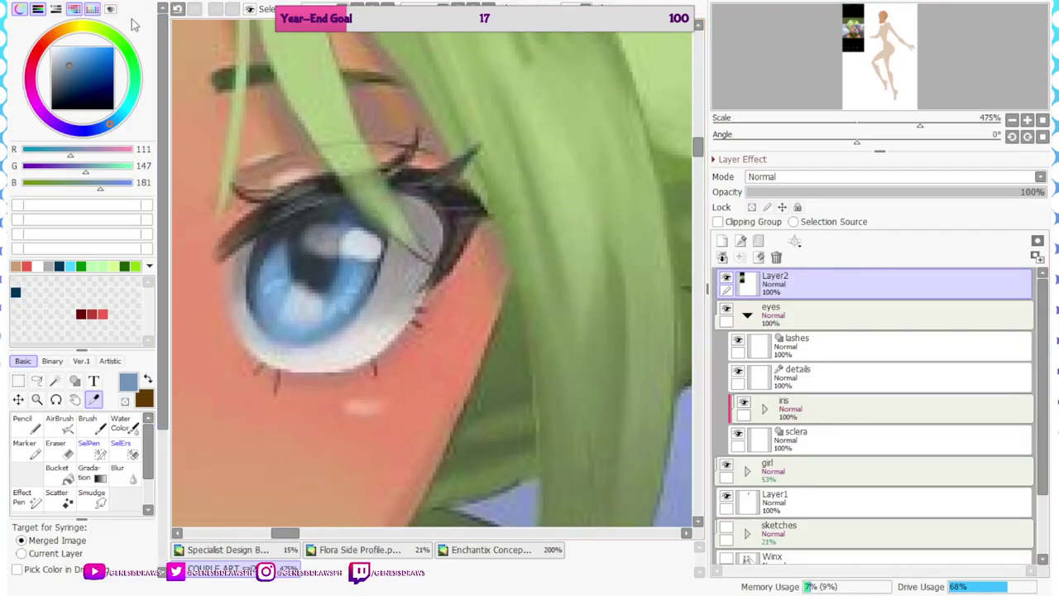
left_click_drag(77, 57, 100, 37)
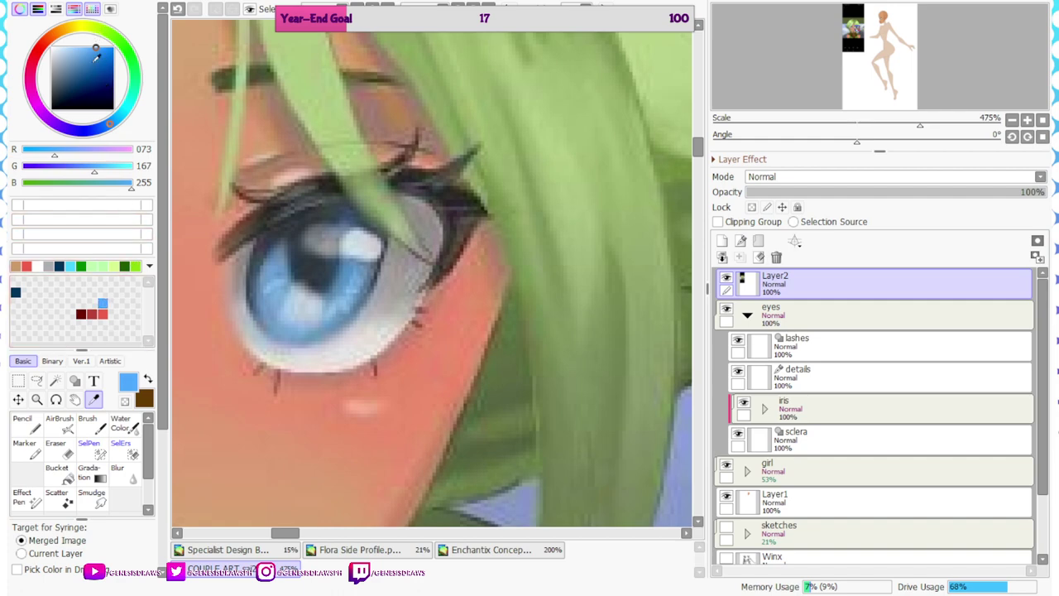
Mix a medium blue and a dark blue of RGB 0, 46, 118 and store both as swatches beside the light blue
left_click(99, 53)
left_click_drag(98, 56, 98, 59)
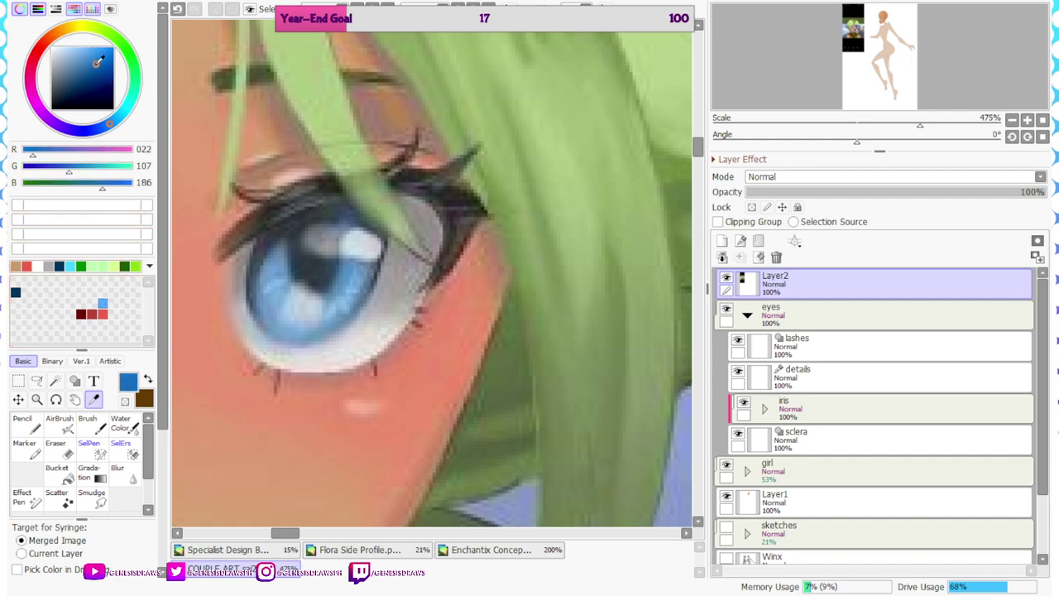
left_click(91, 304)
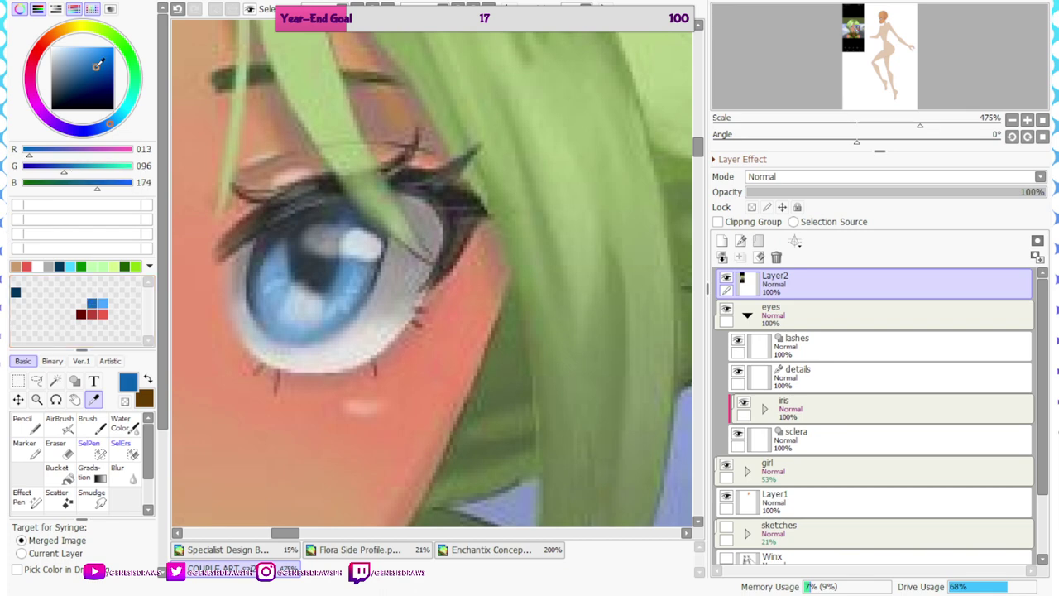
left_click_drag(97, 64, 96, 81)
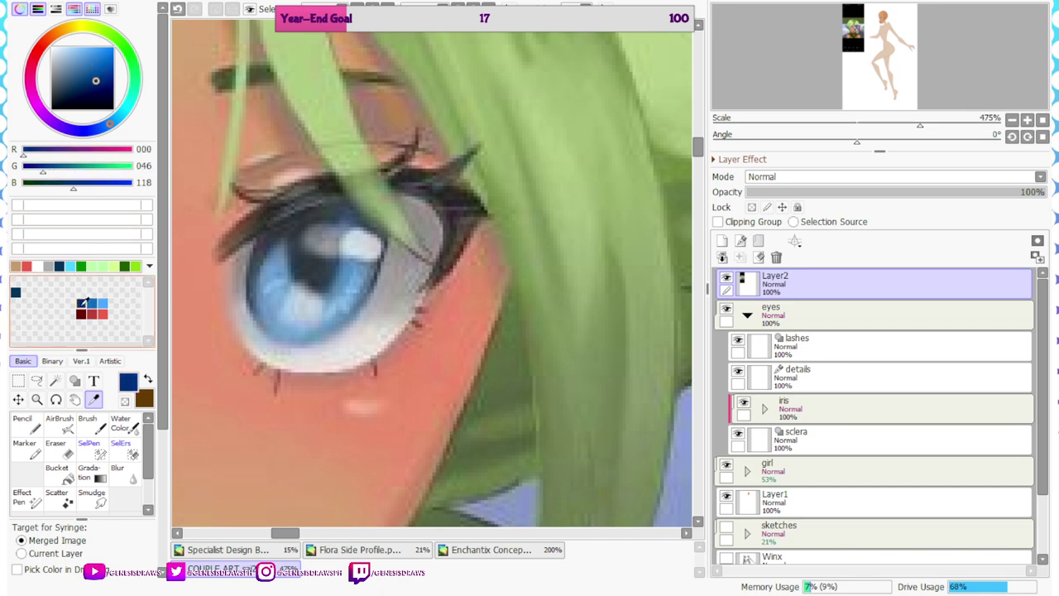
left_click(82, 304)
Draw a slightly tilted dark blue ellipse over the front of the eye white as the outer iris shape
scroll(223, 201, "down", 9)
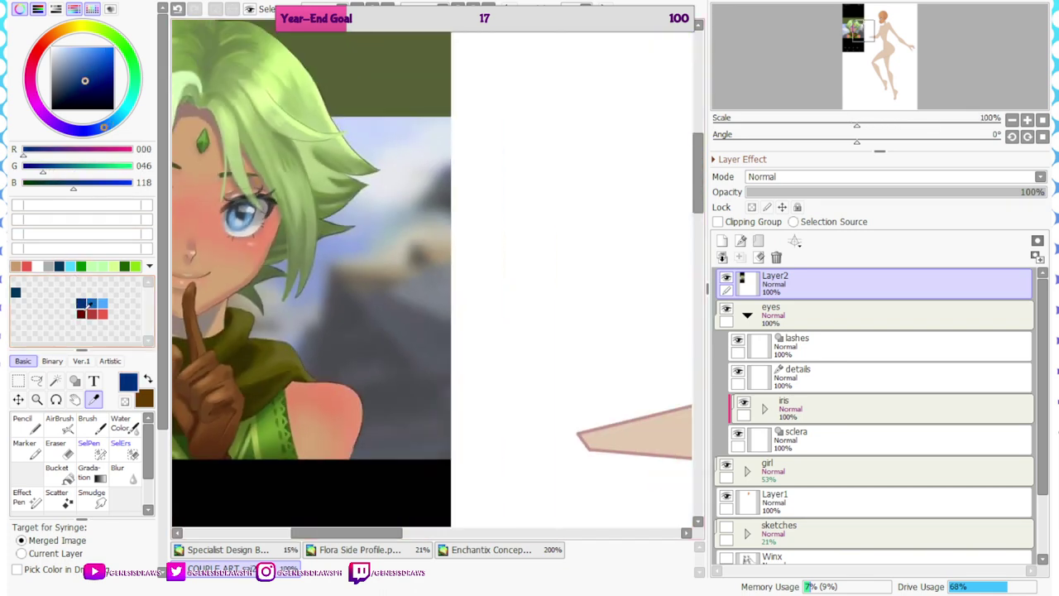
scroll(259, 260, "down", 2)
left_click_drag(588, 158, 394, 259)
scroll(496, 165, "up", 10)
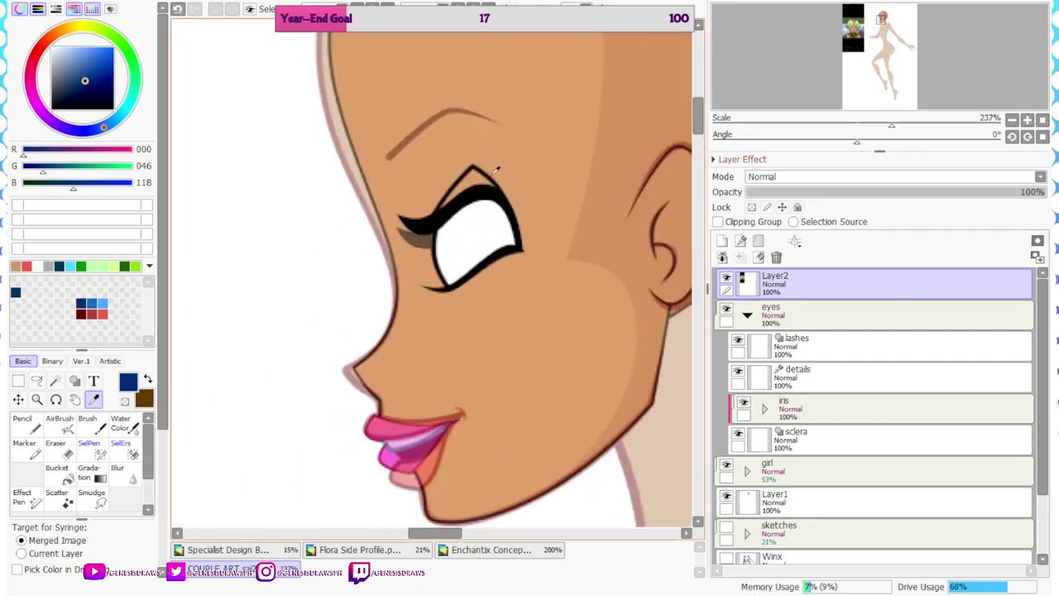
left_click(74, 380)
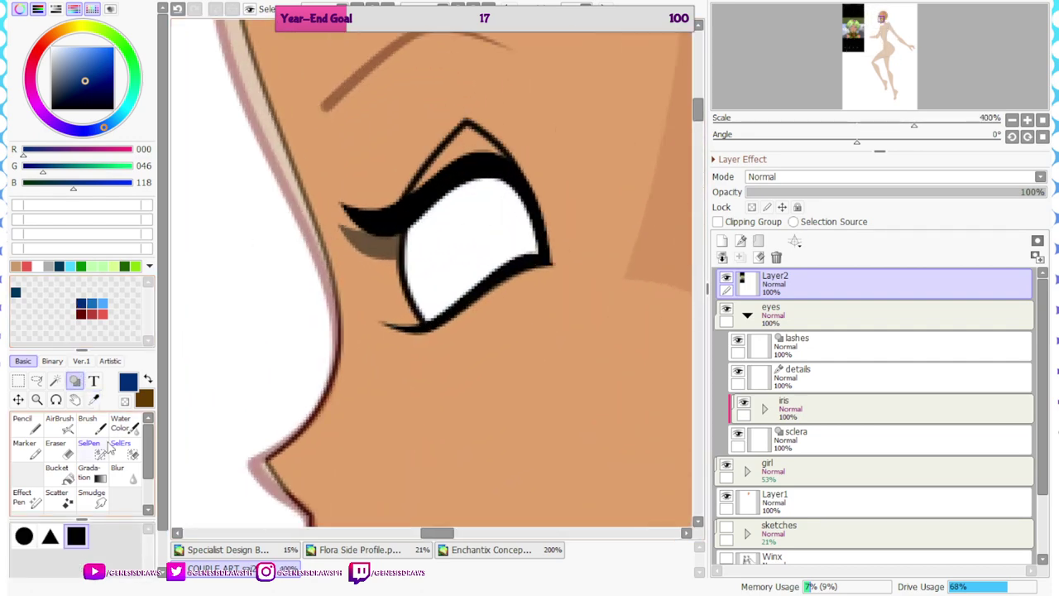
left_click_drag(393, 187, 468, 329)
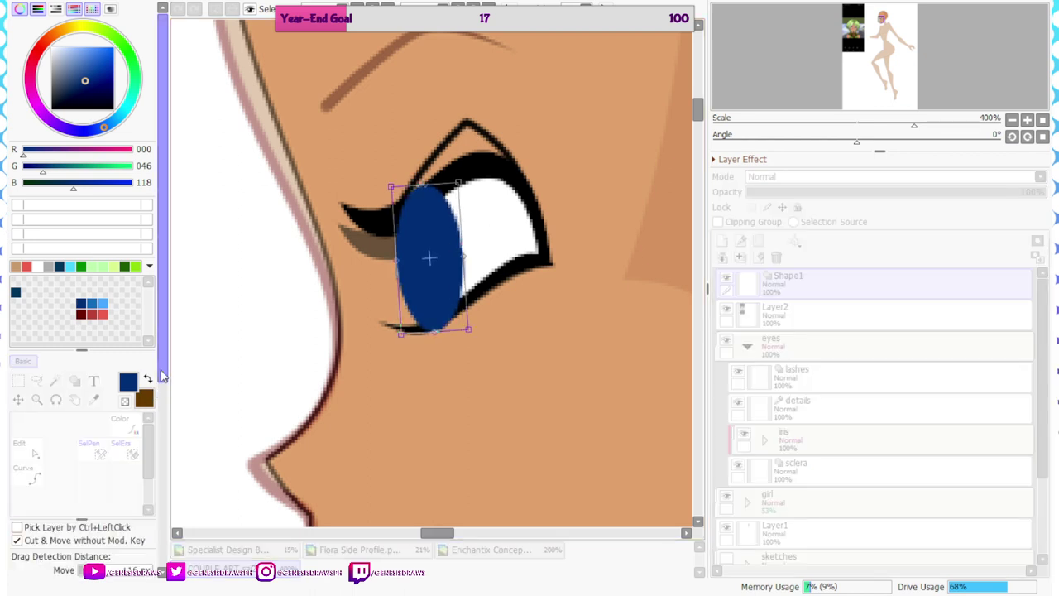
scroll(34, 511, "down", 2)
left_click_drag(161, 397, 161, 460)
left_click(38, 532)
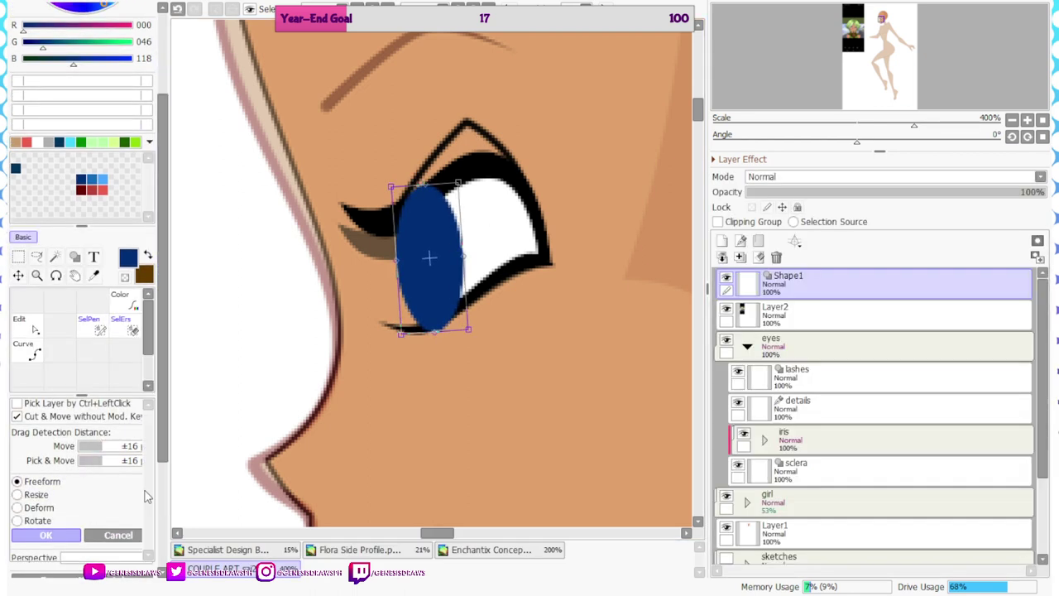
Move the dark blue ellipse layer into the iris folder and set the eyes folder's opacity to 50%
left_click(718, 222)
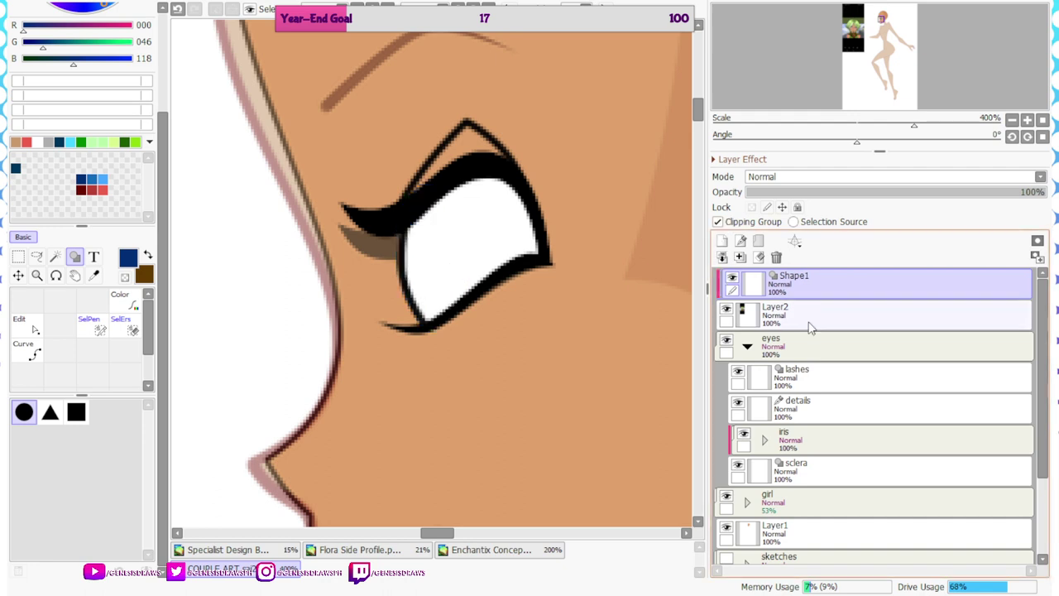
left_click_drag(808, 291, 830, 442)
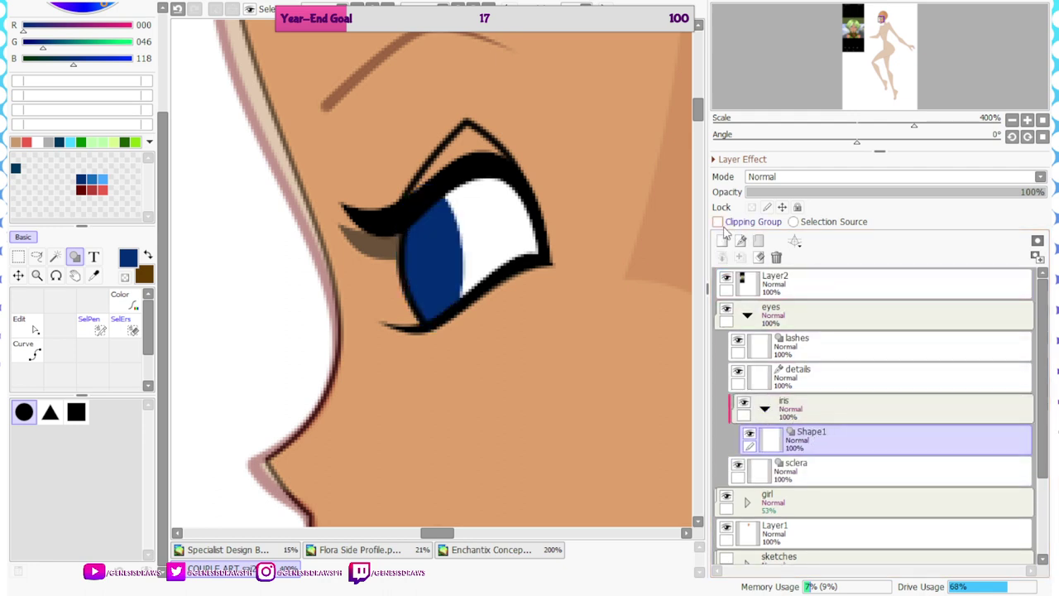
left_click(794, 314)
left_click(828, 192)
left_click_drag(826, 195, 906, 194)
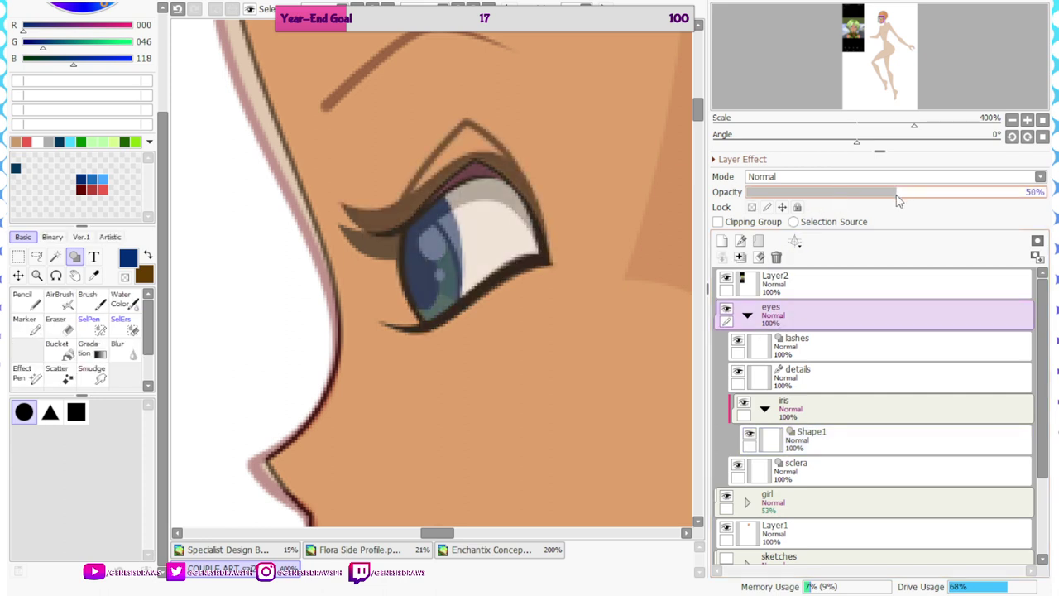
Transform the dark blue ellipse so its size and position match the iris of the reference eye beneath
left_click(828, 439)
scroll(284, 236, "up", 1)
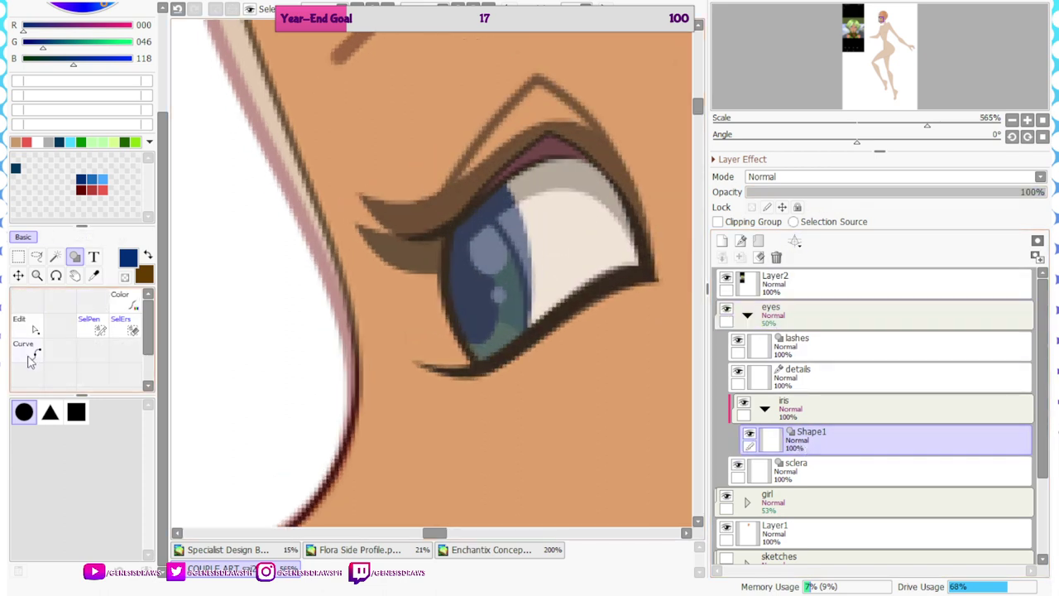
left_click(34, 329)
key("ctrl+t")
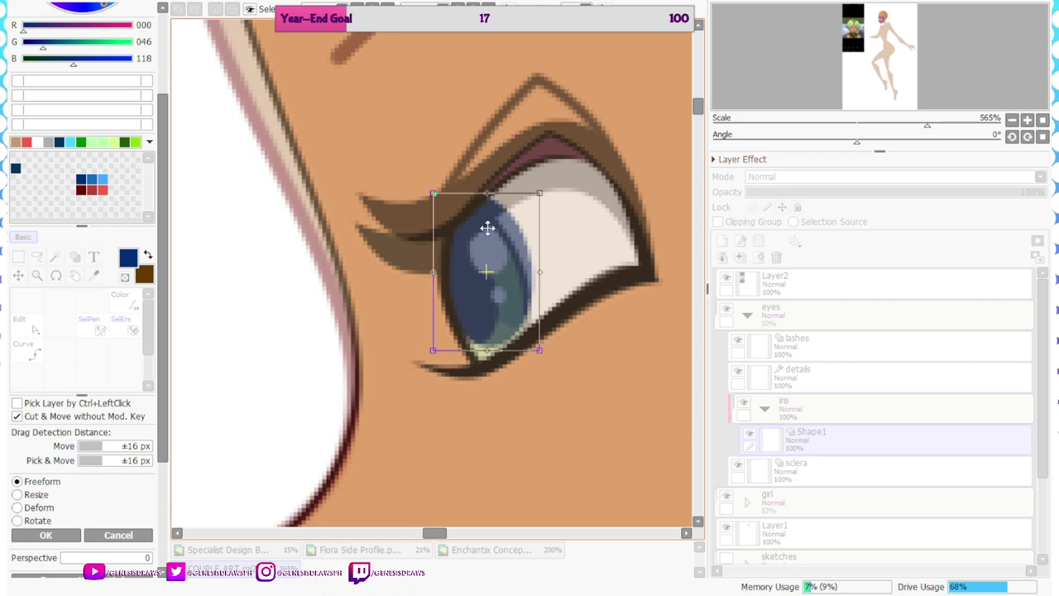
mouse_move(488, 227)
left_mouse_down()
mouse_move(484, 248)
mouse_move(493, 224)
left_mouse_up()
left_click_drag(484, 360, 484, 353)
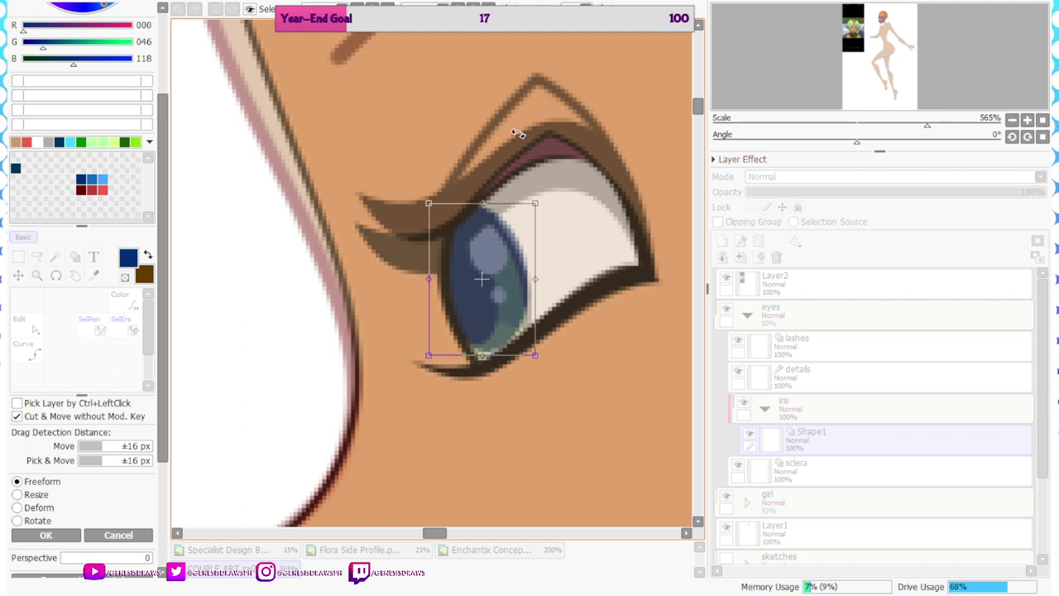
left_click(45, 535)
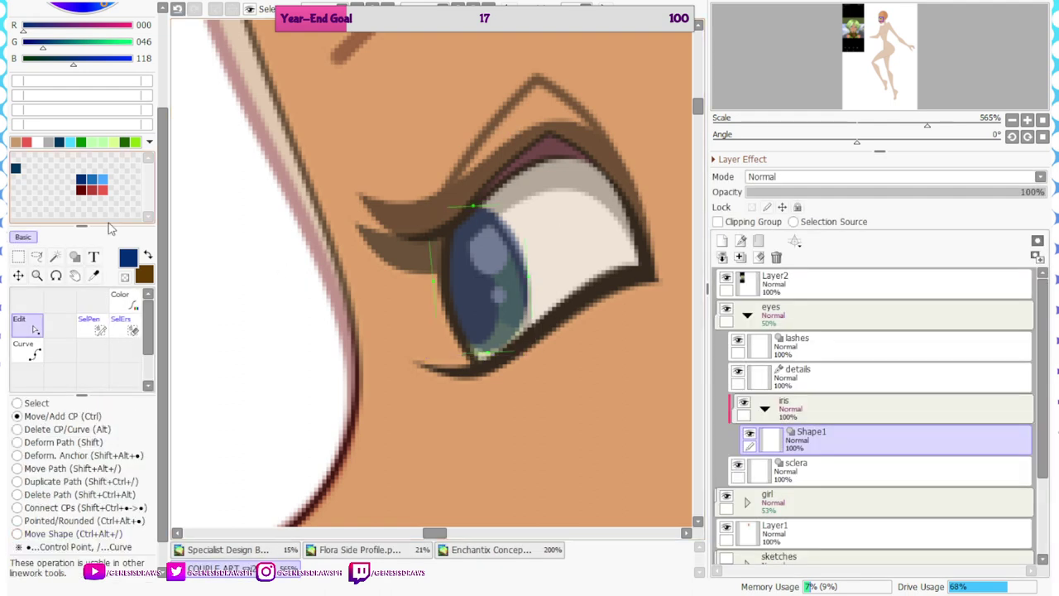
Draw a smaller ellipse in the medium blue (RGB 22, 107, 186) inside the dark blue iris shape
left_click(103, 176)
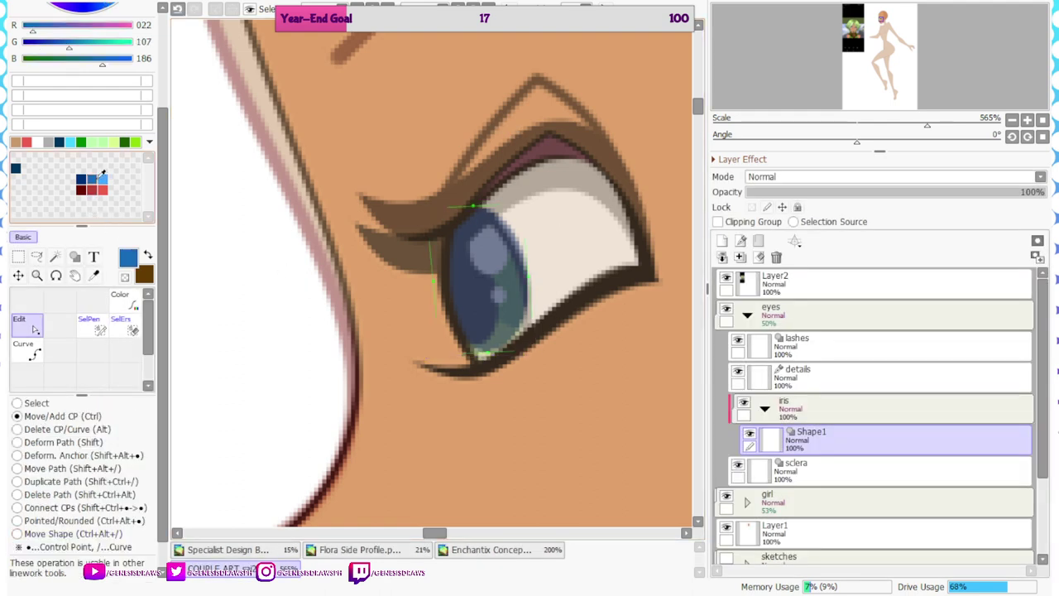
left_click(74, 256)
left_click_drag(416, 218, 506, 341)
scroll(509, 331, "up", 1)
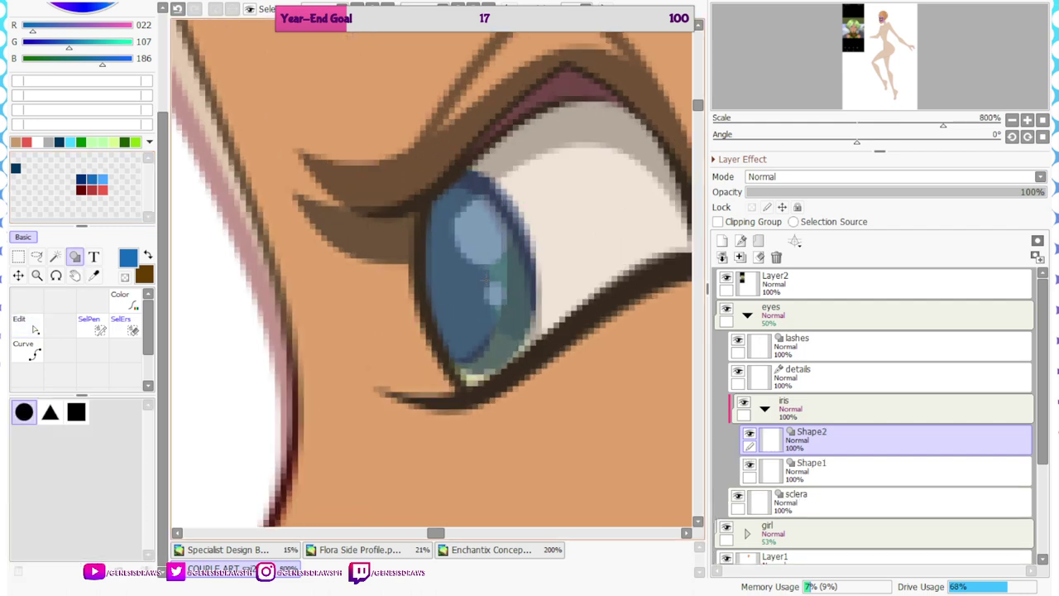
Deform the medium blue ellipse by its corners to follow the reference iris, leaving a dark blue rim
key("ctrl+t")
left_click_drag(451, 272, 517, 274)
key("ctrl+z")
left_click(33, 507)
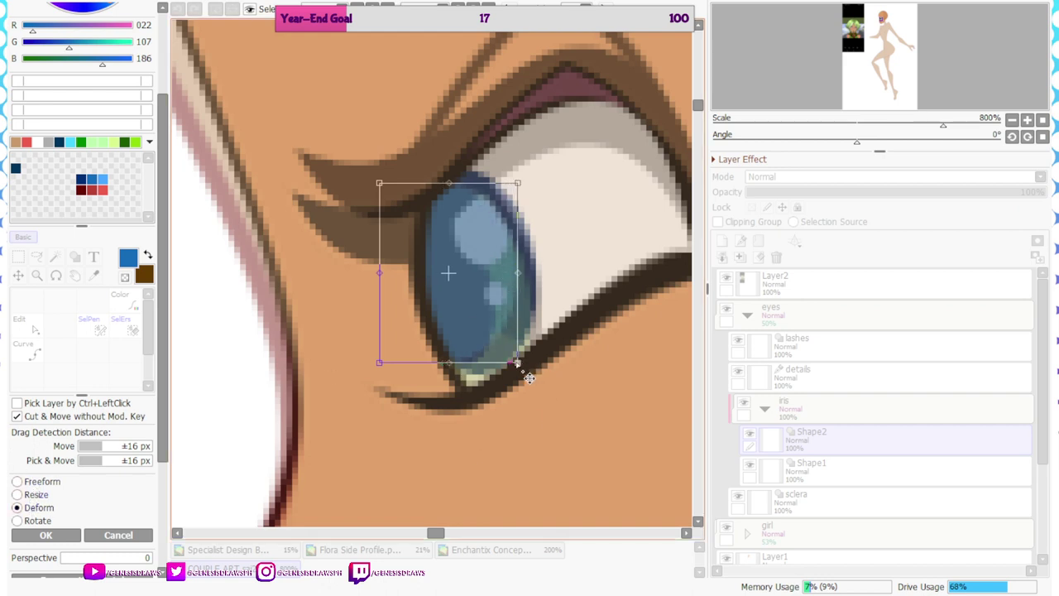
left_click_drag(529, 377, 539, 385)
left_click_drag(391, 371, 391, 374)
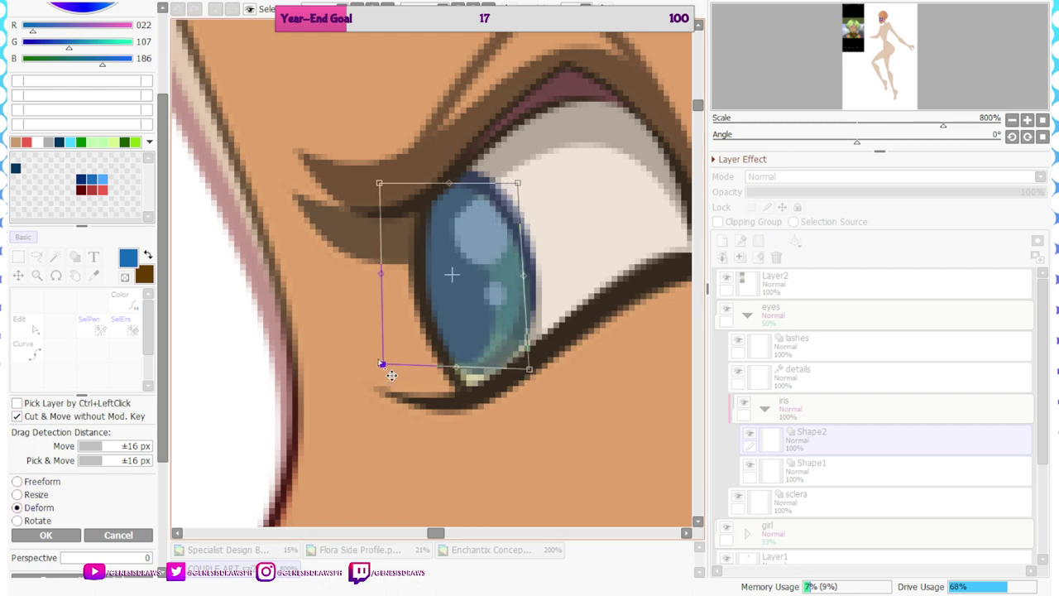
left_click_drag(436, 201, 431, 197)
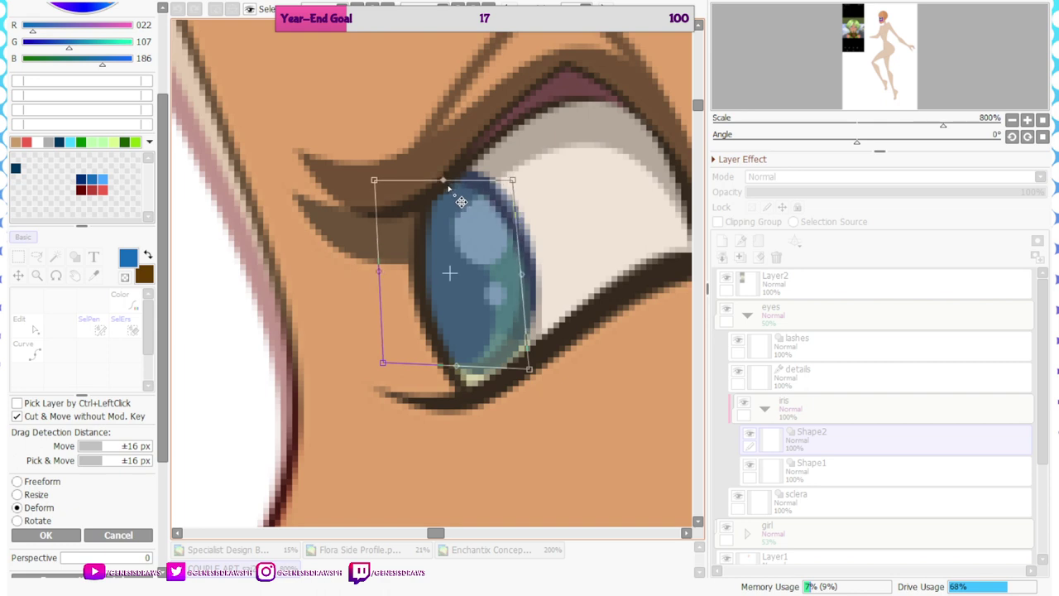
left_click(46, 535)
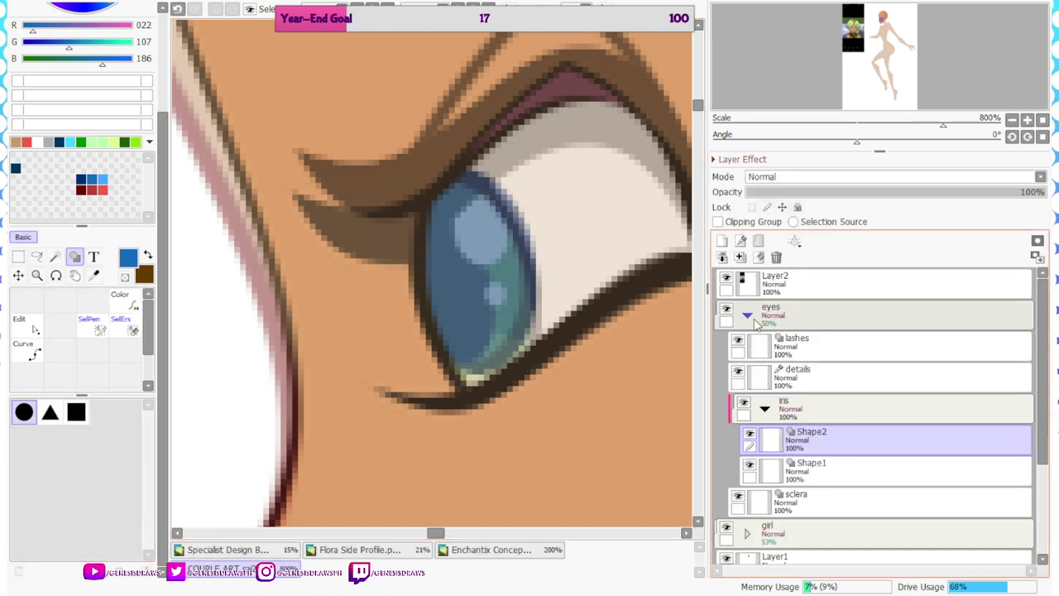
Hide the reference portrait on Layer1 and check the eye against the whole face
scroll(752, 319, "down", 3)
left_click(726, 466)
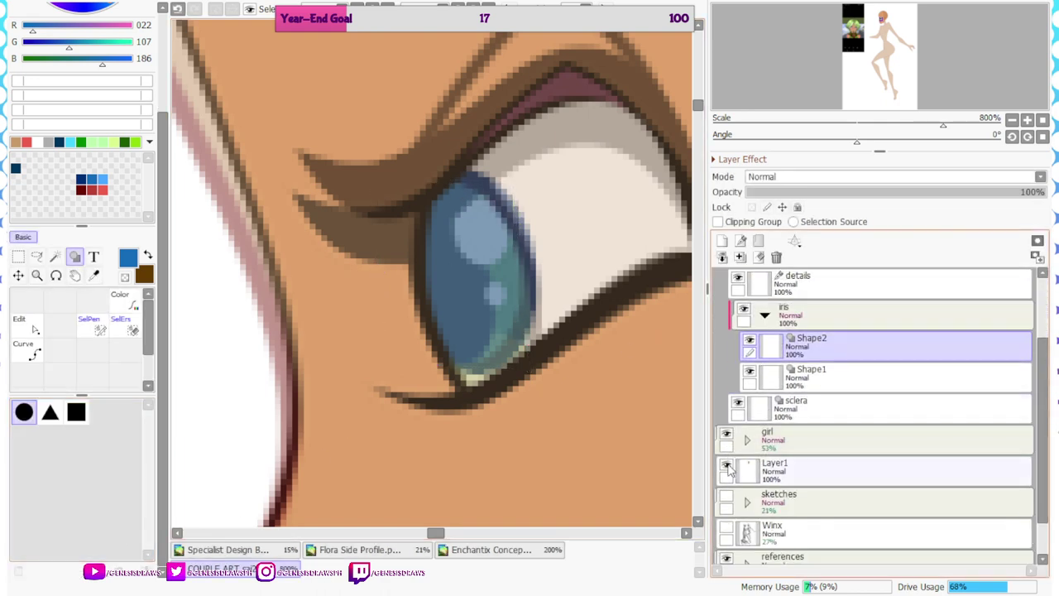
scroll(484, 251, "down", 10)
scroll(448, 130, "up", 2)
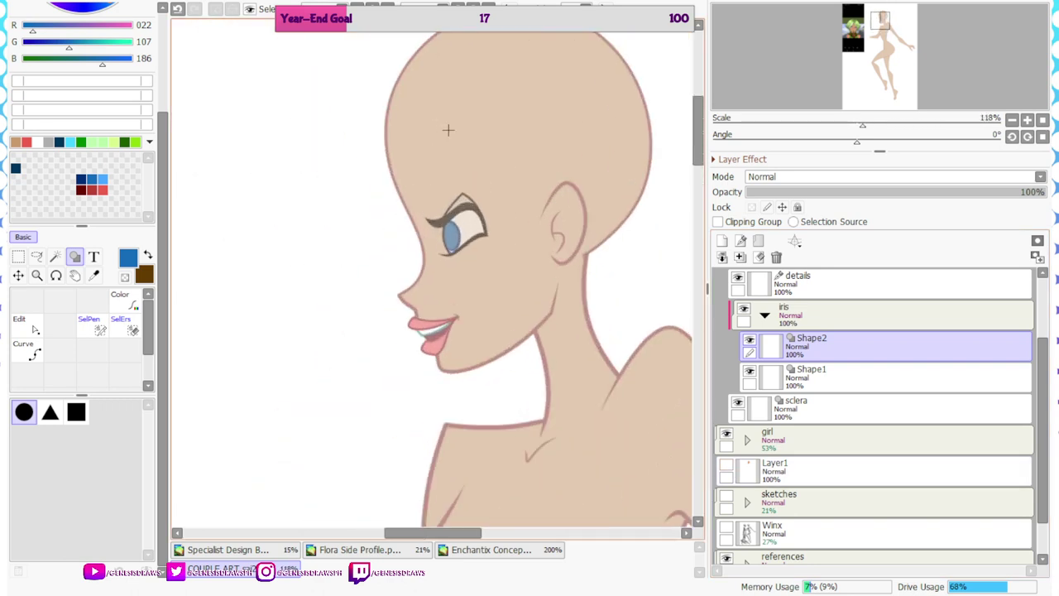
scroll(460, 142, "up", 3)
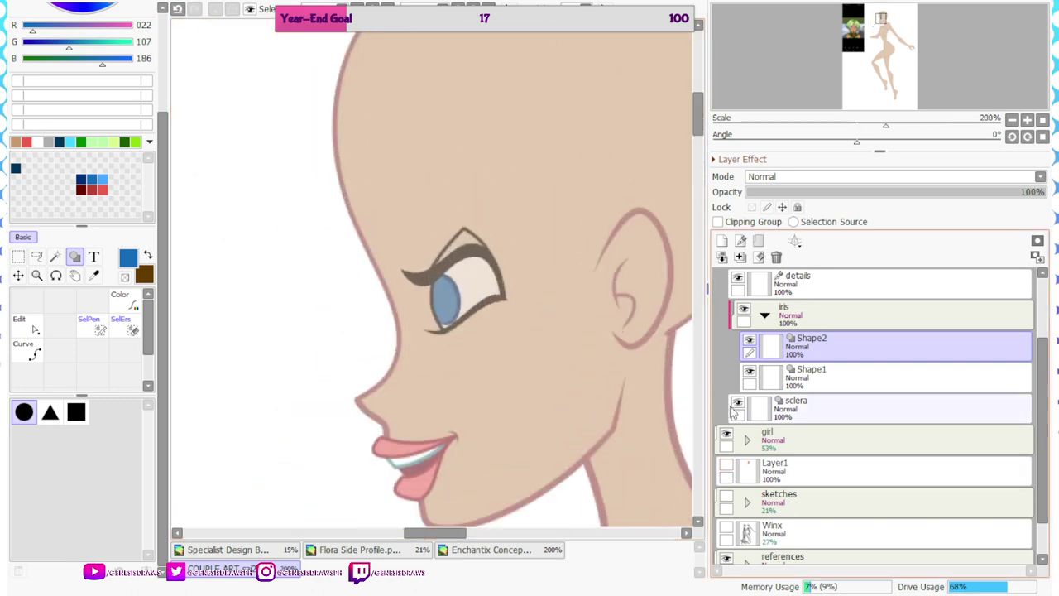
Rename the medium blue ellipse layer as base and the dark blue one as line
left_click(816, 354)
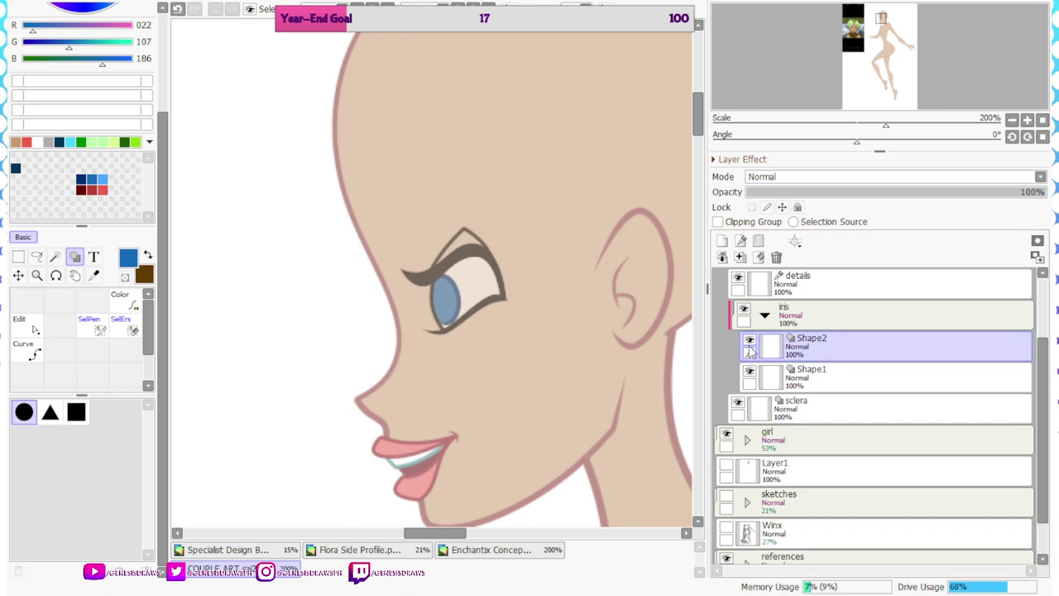
left_click(788, 374)
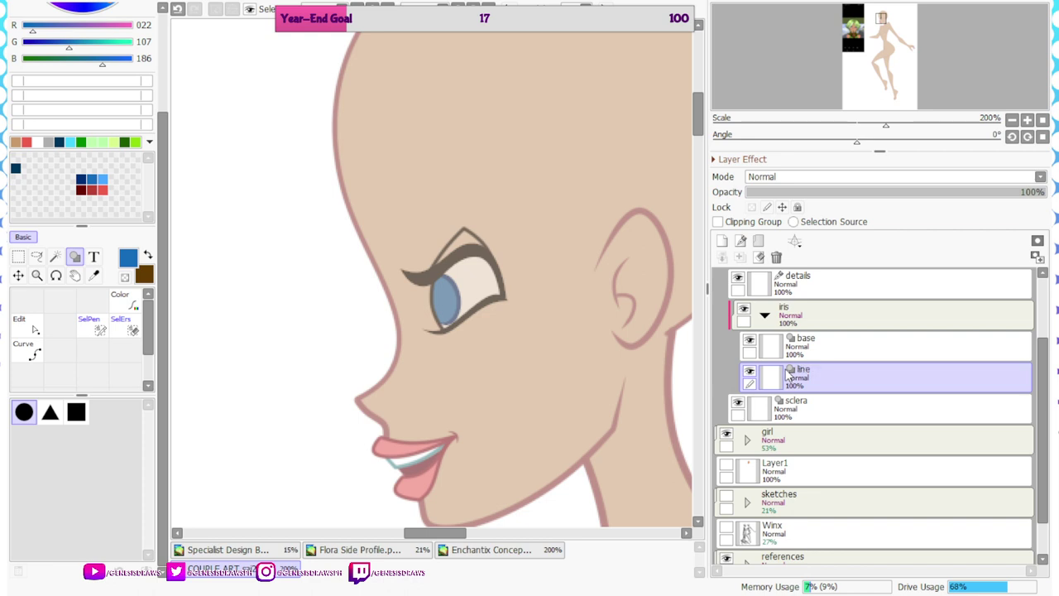
Draw a black ellipse for the pupil above the base layer, at the front edge of the iris
left_click(795, 345)
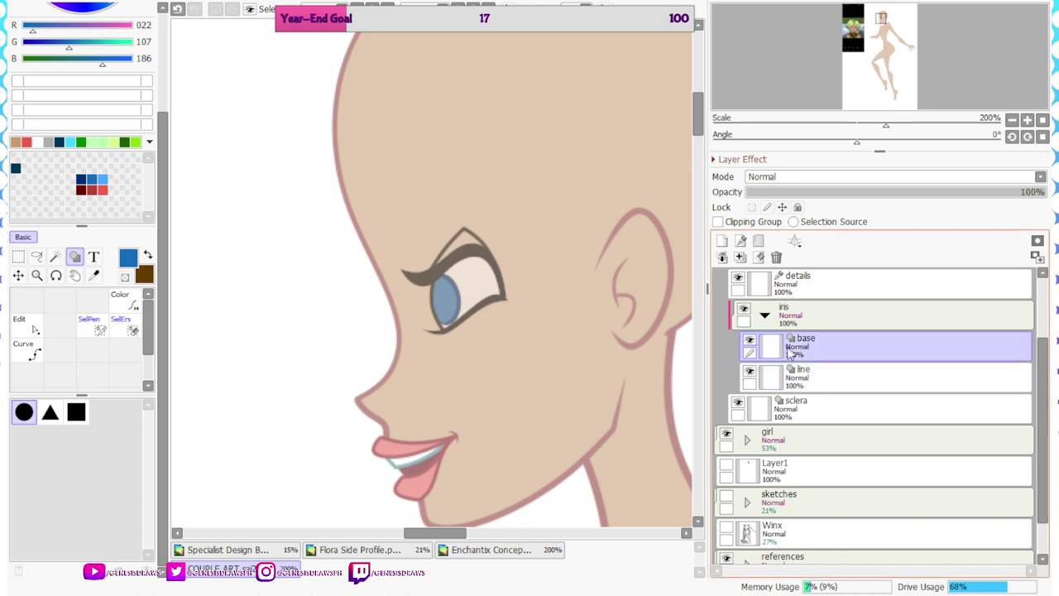
left_click(102, 179)
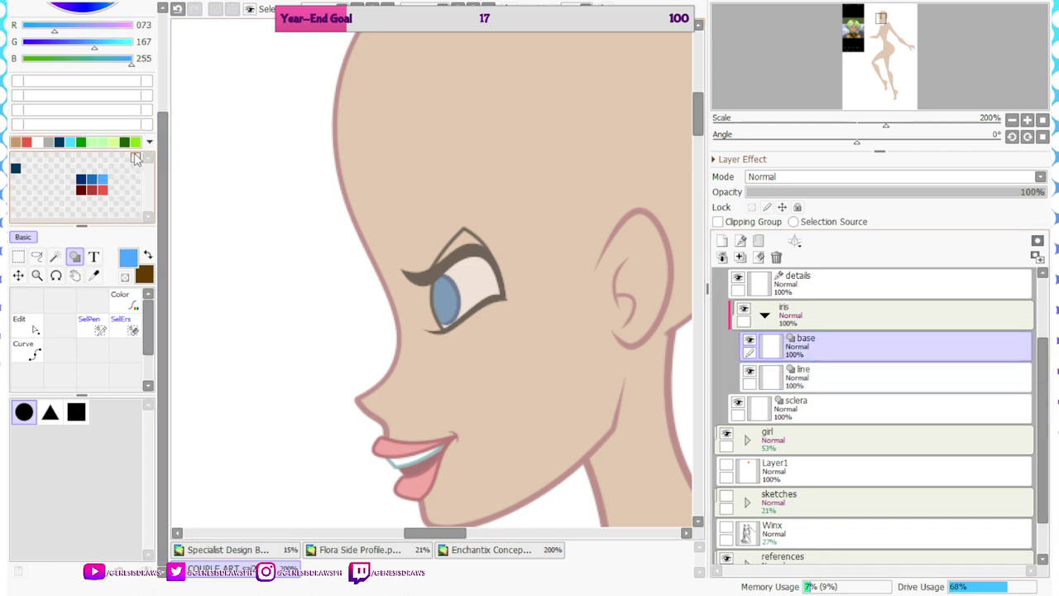
left_click_drag(162, 156, 138, 25)
left_click_drag(66, 95, 20, 141)
scroll(447, 298, "up", 6)
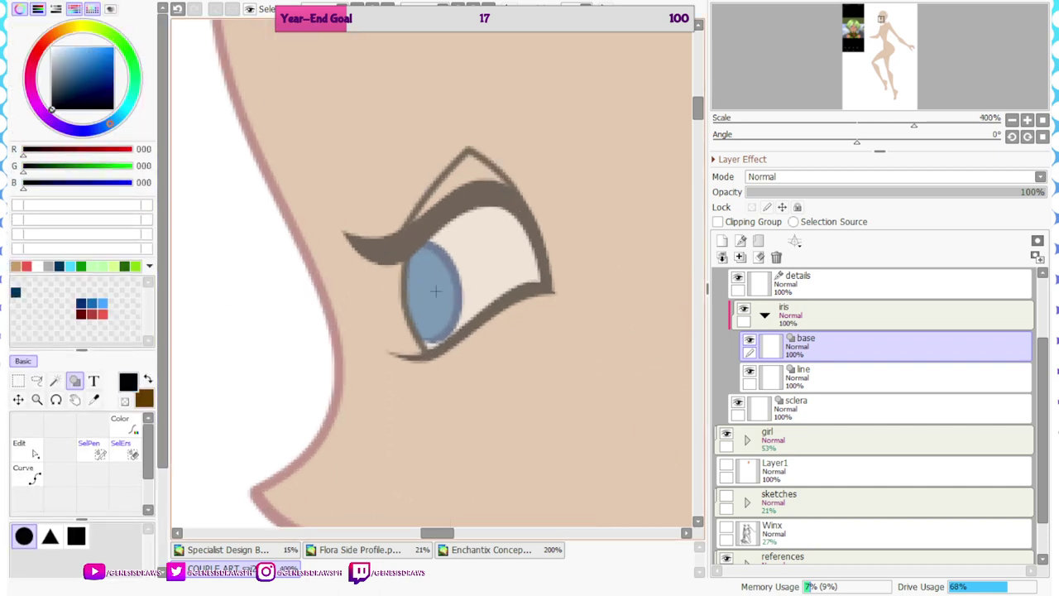
left_click_drag(350, 250, 392, 361)
Transform the black pupil ellipse, widening it and adjusting its height to sit centred vertically within the iris
key("ctrl+t")
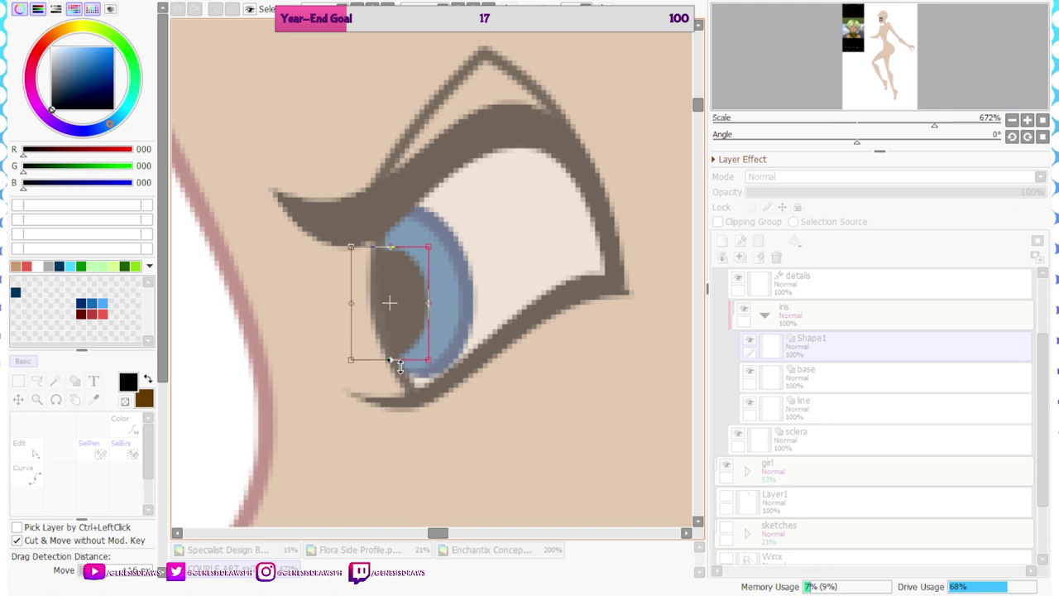
left_click_drag(428, 297, 436, 303)
left_click_drag(401, 370, 401, 361)
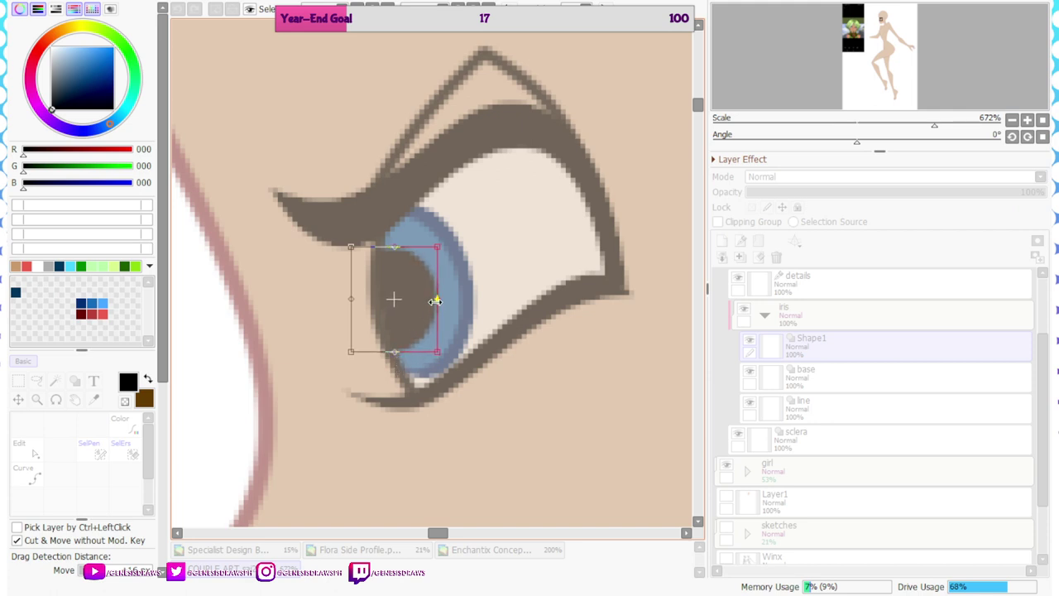
left_click_drag(394, 247, 394, 239)
left_click_drag(394, 351, 395, 356)
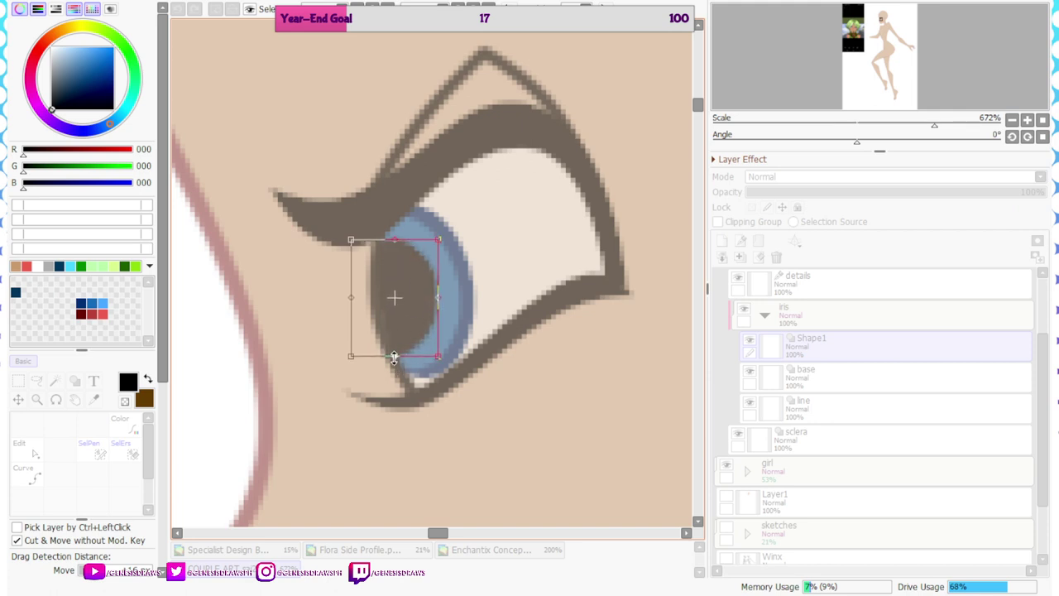
scroll(407, 264, "down", 2)
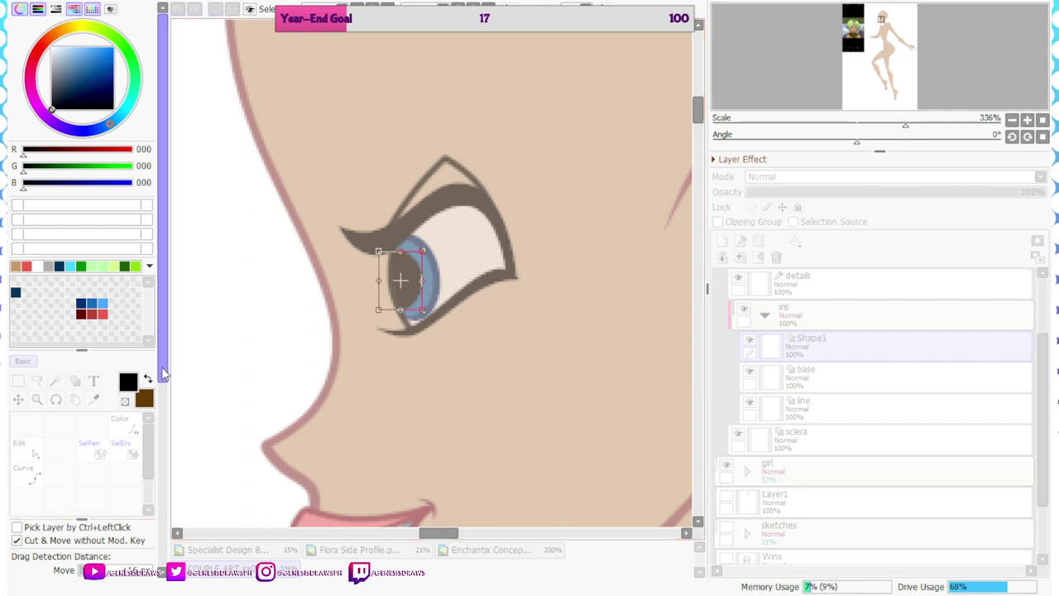
scroll(91, 466, "down", 3)
left_click(45, 552)
scroll(402, 153, "down", 4)
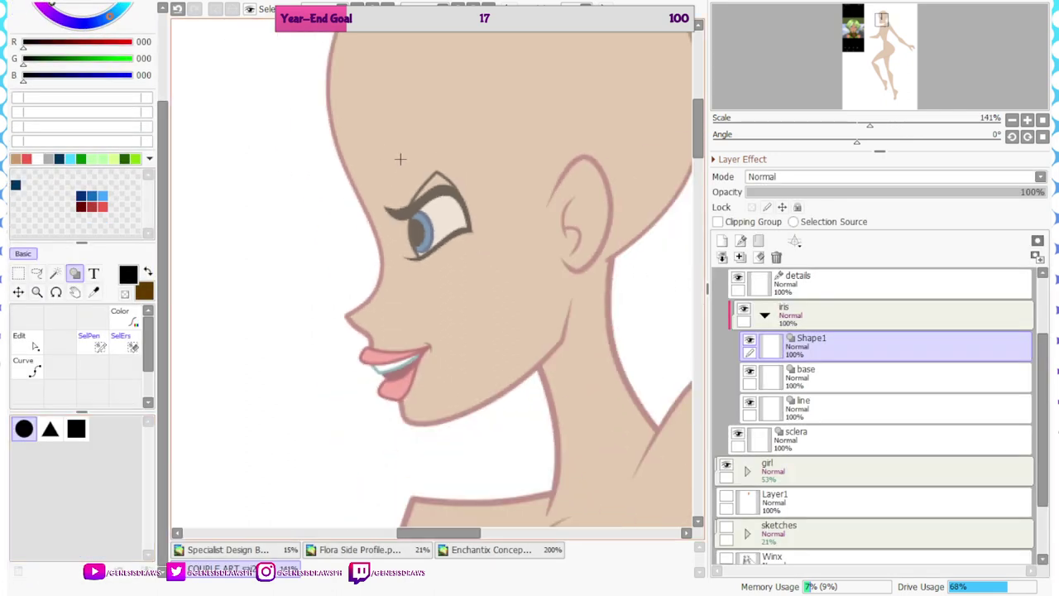
Examine the control points of the line, sclera and pupil layers up close
scroll(405, 121, "up", 7)
left_click(827, 406)
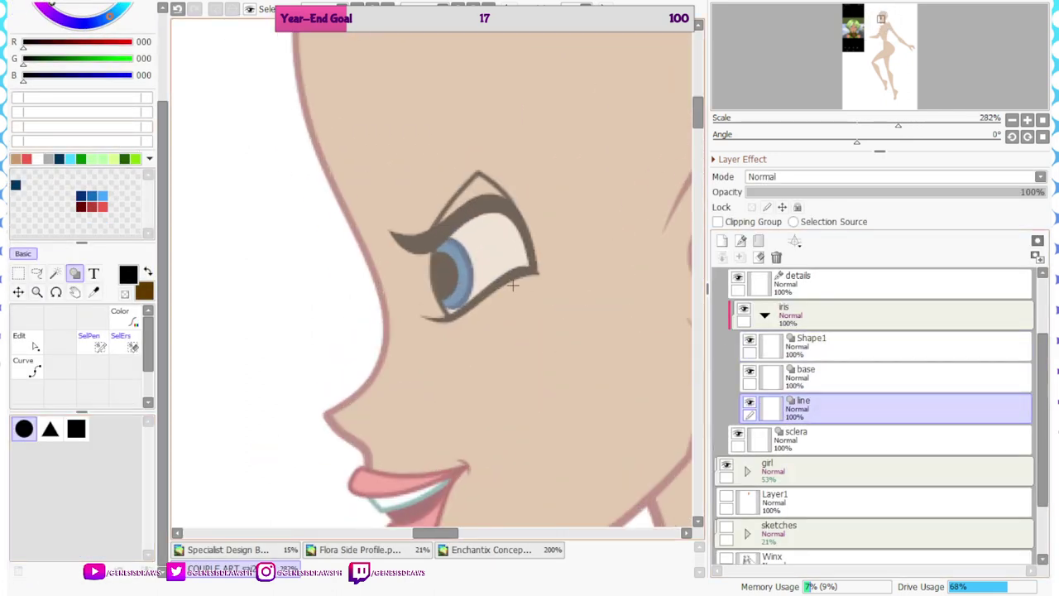
scroll(430, 314, "up", 2)
left_click(23, 339)
scroll(397, 249, "up", 3)
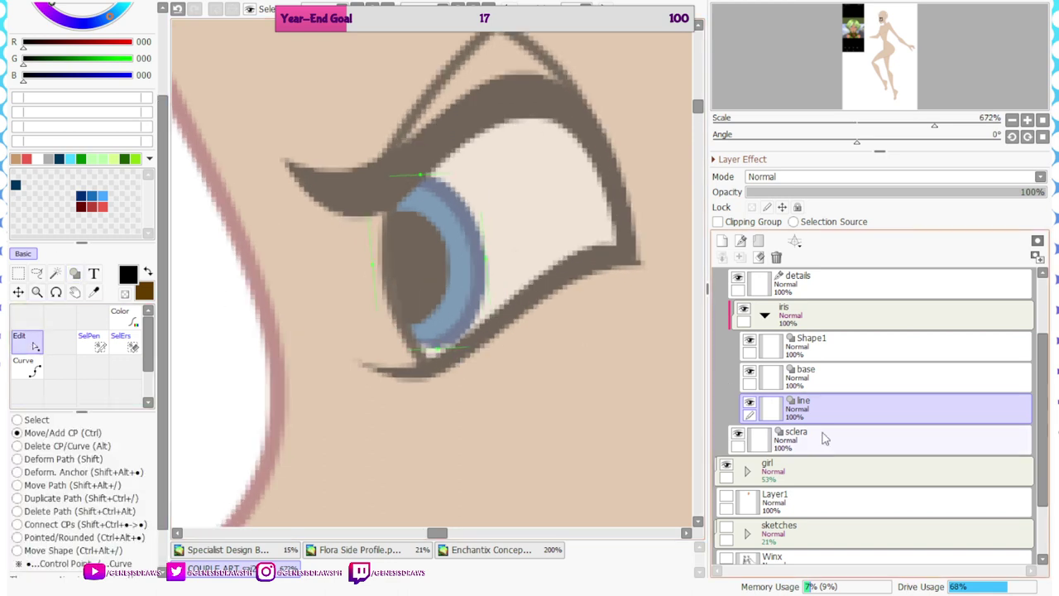
left_click(794, 439)
scroll(414, 314, "up", 2)
scroll(382, 283, "down", 2)
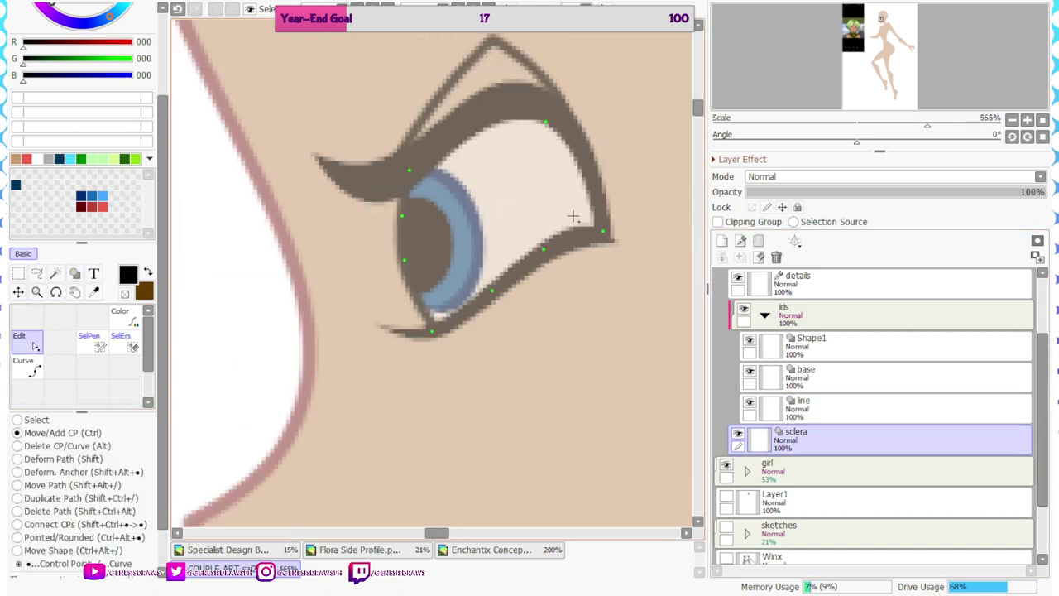
left_click(801, 351)
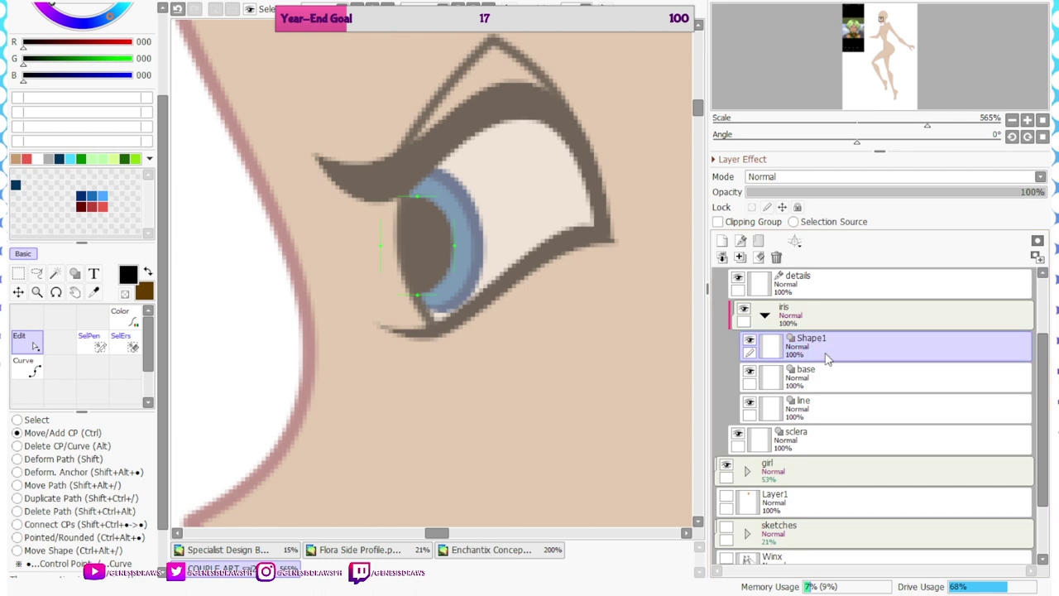
Rename the black ellipse layer as pupil, then shrink, tilt and reposition it to follow the slant of the iris
key("ctrl+t")
left_click_drag(412, 206, 412, 211)
left_click_drag(453, 238, 442, 239)
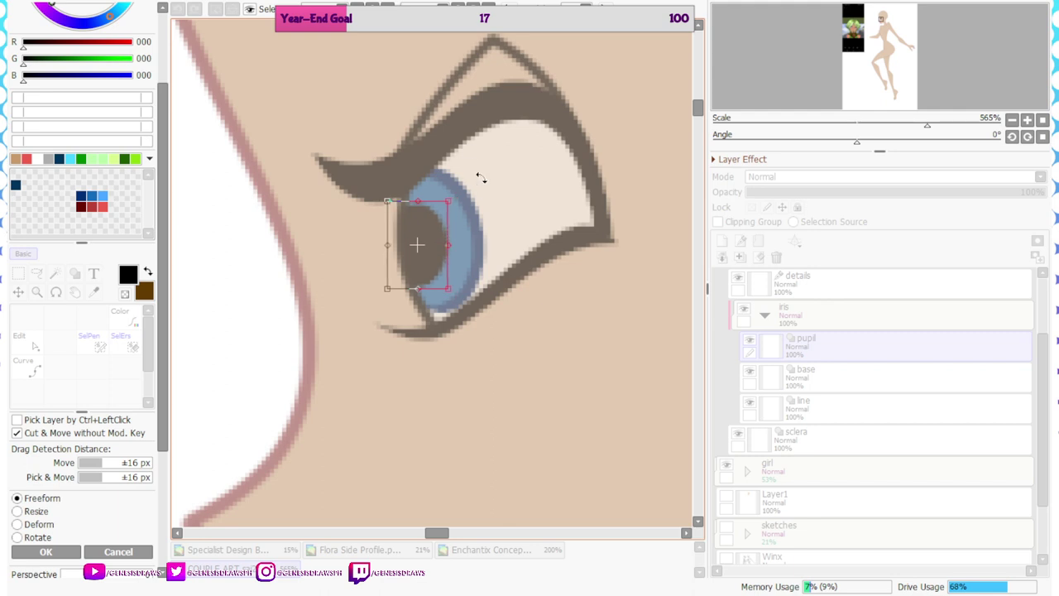
scroll(430, 193, "up", 1)
left_click_drag(481, 178, 437, 186)
left_click_drag(422, 264, 425, 266)
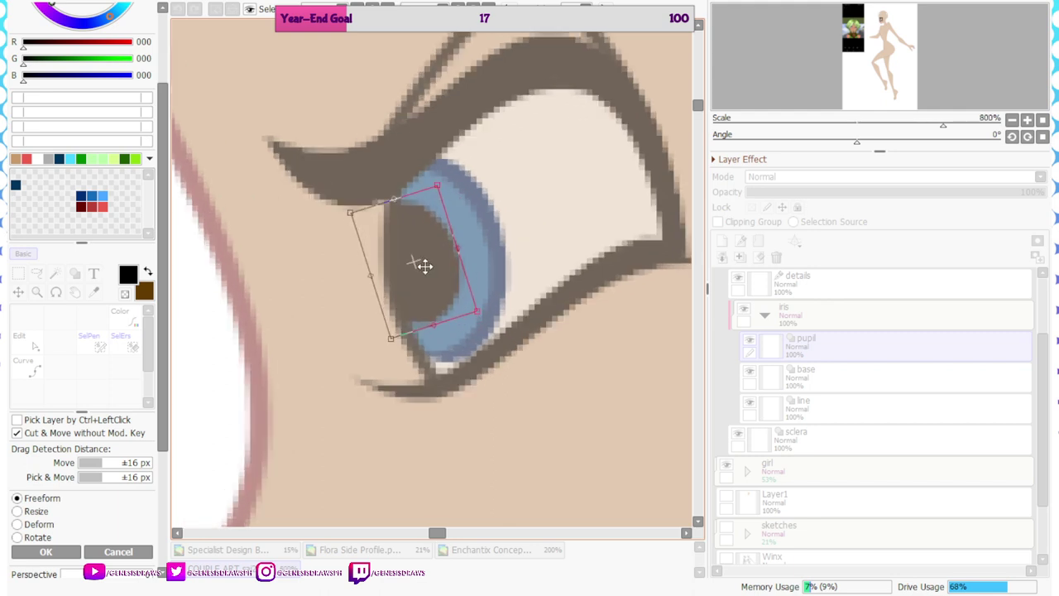
left_click(69, 547)
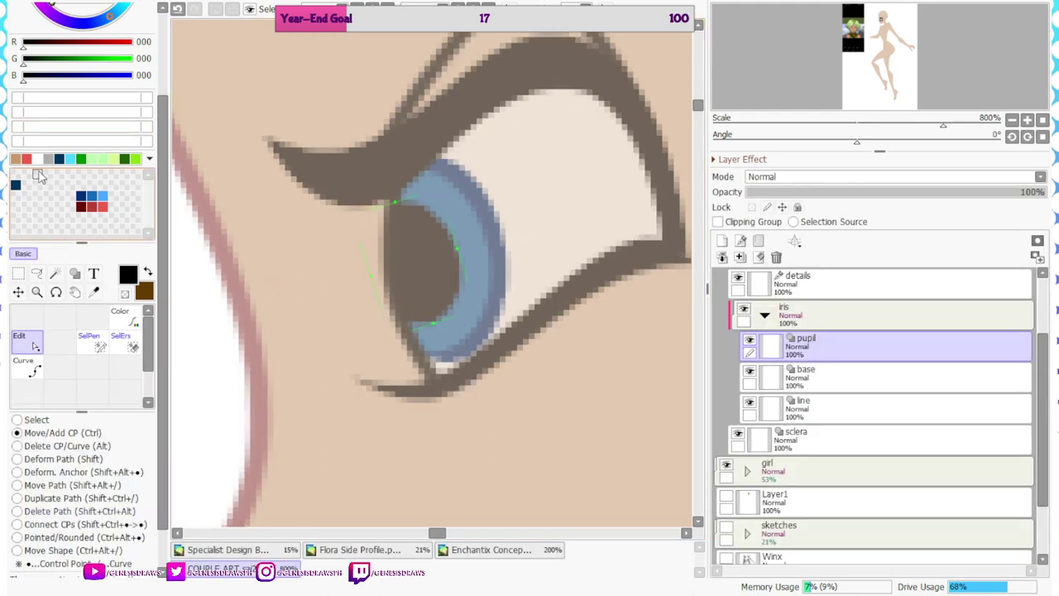
Draw two white ellipse highlights above the pupil, a large one near the iris top and a small one lower down
left_click(74, 273)
scroll(389, 198, "up", 1)
left_click_drag(424, 192, 499, 283)
key("ctrl+z")
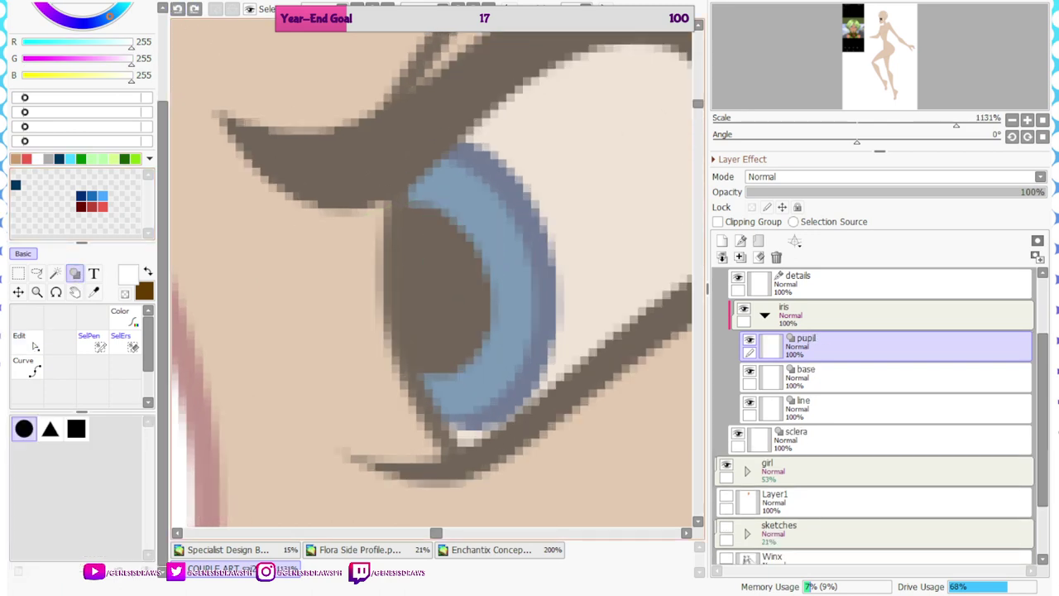
left_click_drag(425, 176, 499, 263)
left_click_drag(465, 334, 499, 369)
scroll(460, 269, "down", 9)
scroll(455, 173, "down", 2)
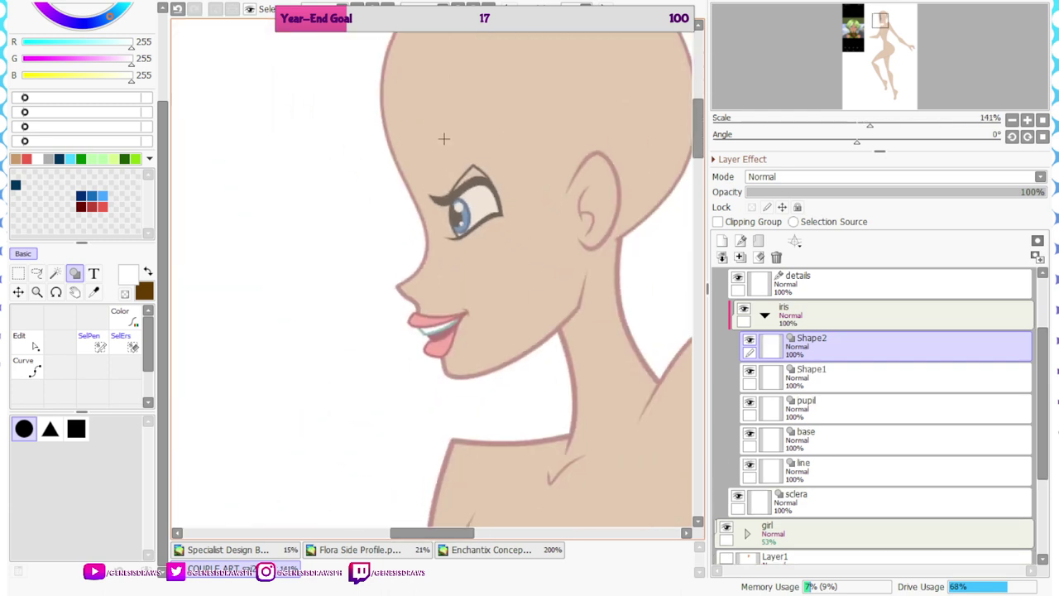
Merge the two white highlight layers into one and rename it as shine
left_click(741, 258)
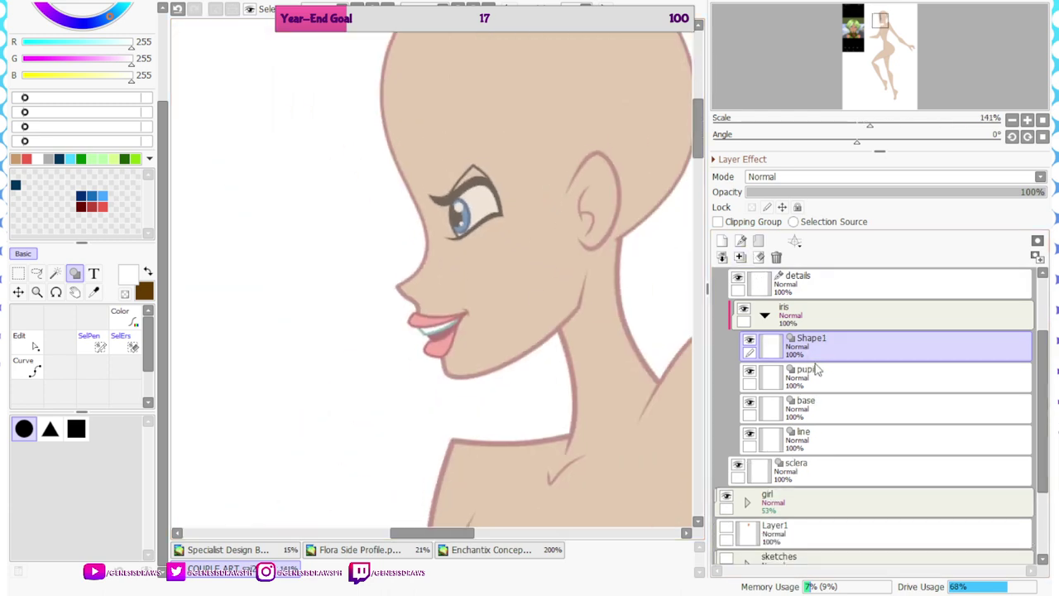
type("shine")
key("Return")
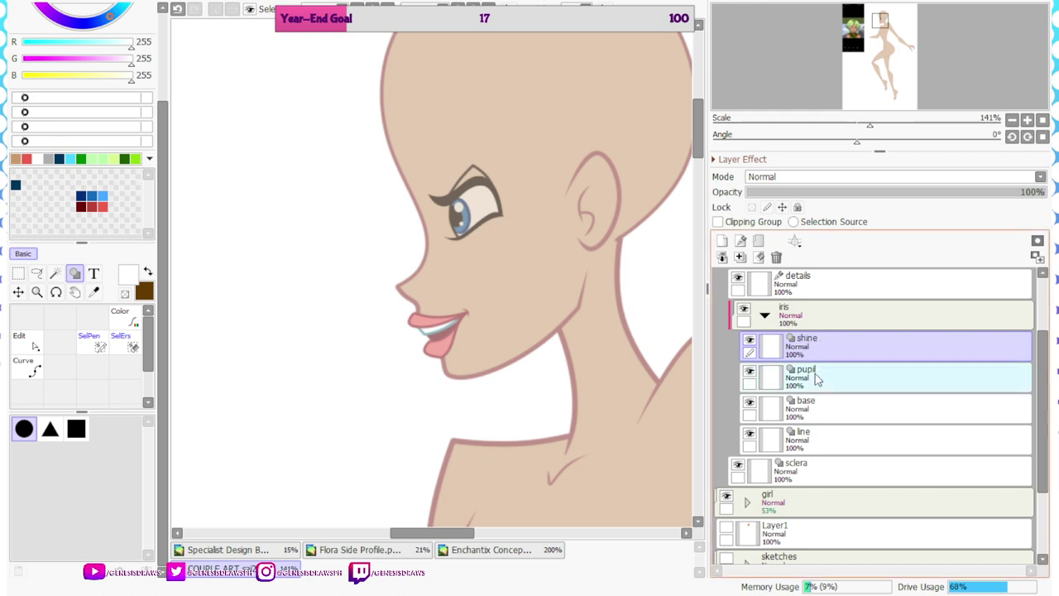
Draw a light blue ellipse, RGB 73, 167, 255, over the lower iris, clip it to the base layer and rename it as lighter
left_click(816, 379)
left_click(819, 407)
left_click(104, 194)
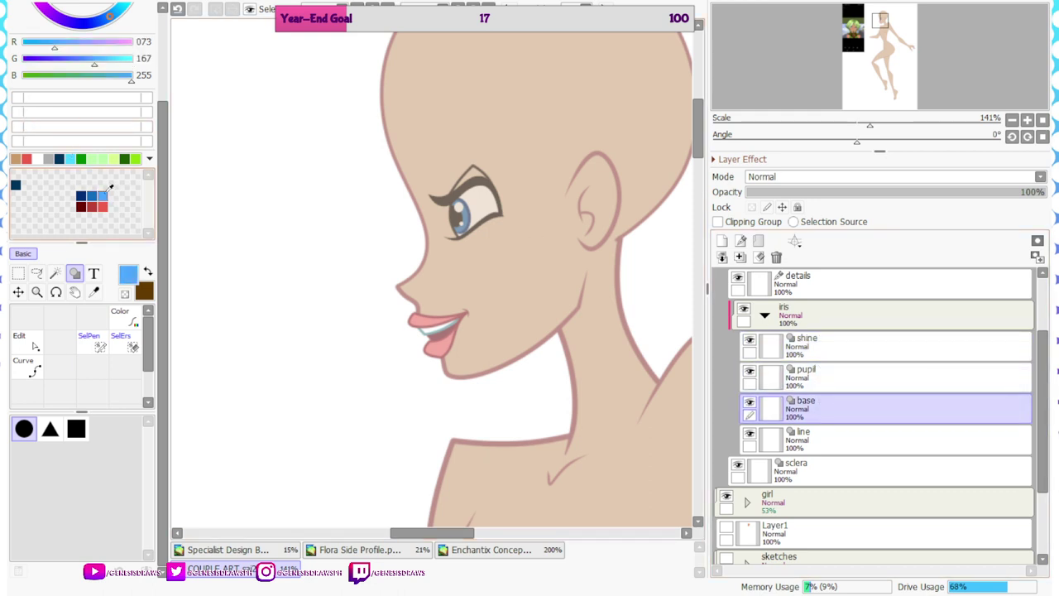
scroll(452, 228, "up", 6)
left_click_drag(434, 201, 511, 263)
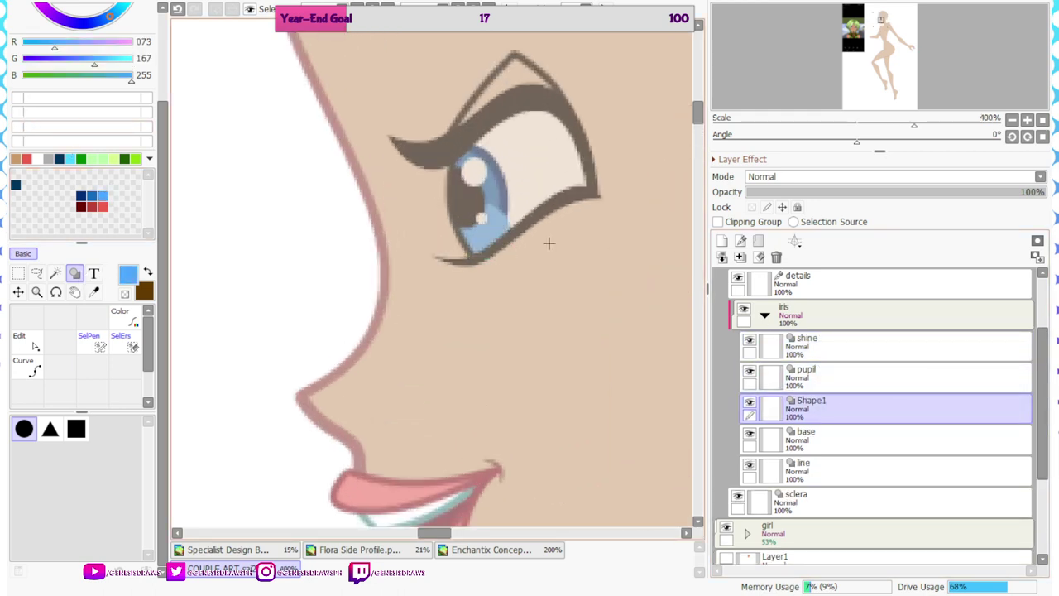
left_click(717, 222)
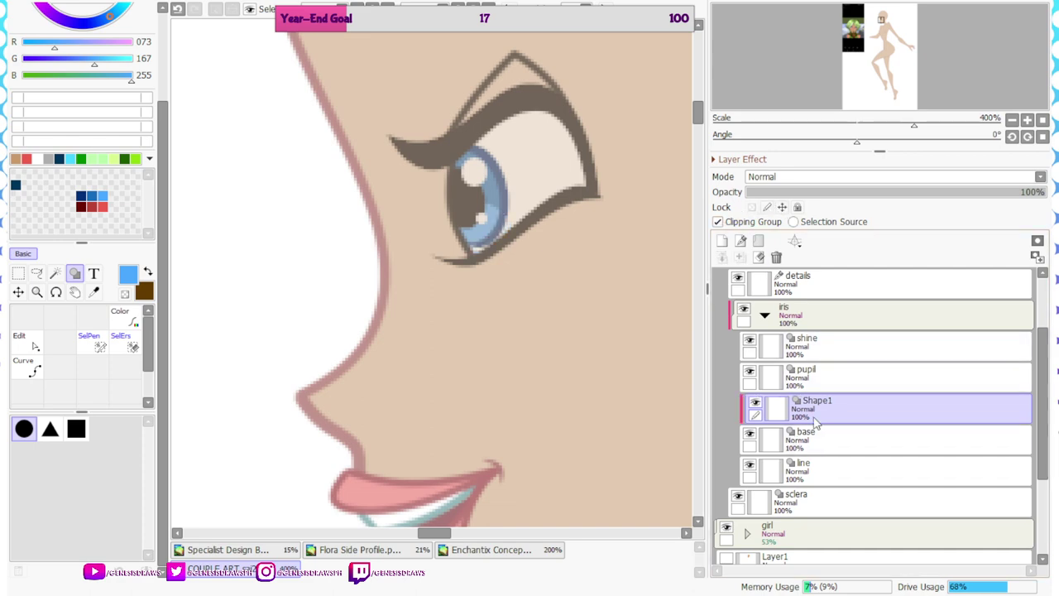
key("Tab")
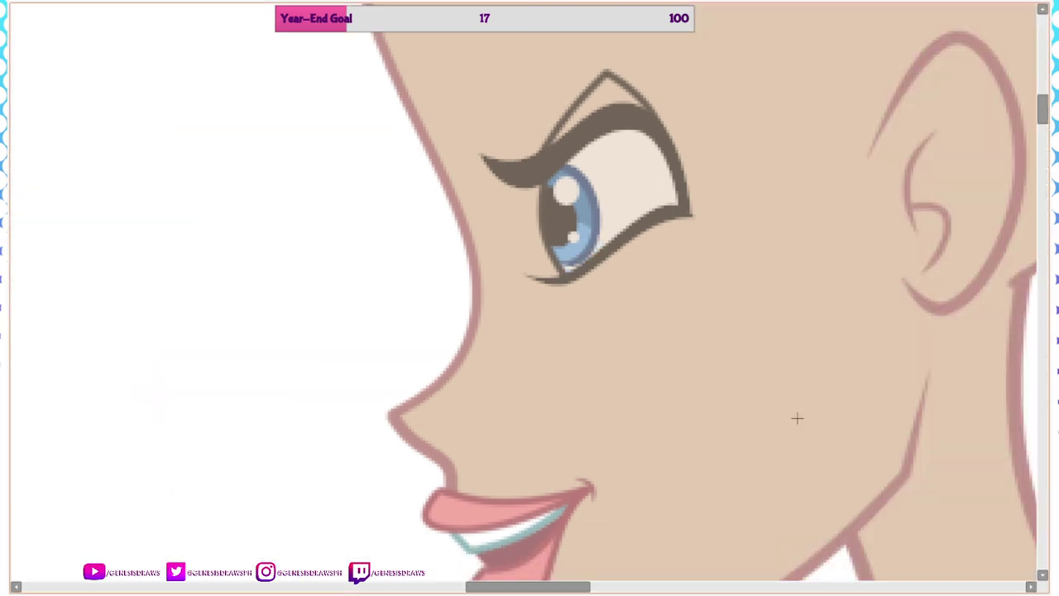
scroll(484, 342, "down", 5)
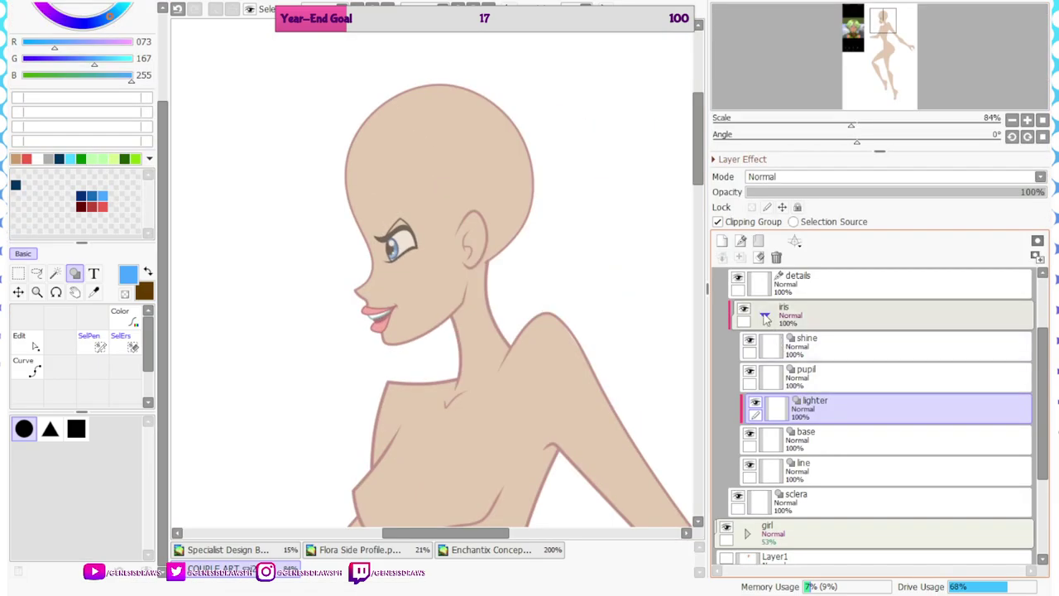
Collapse the iris and eyes folders, and set the opacity of the eyes and girl folders to 100%
left_click(766, 319)
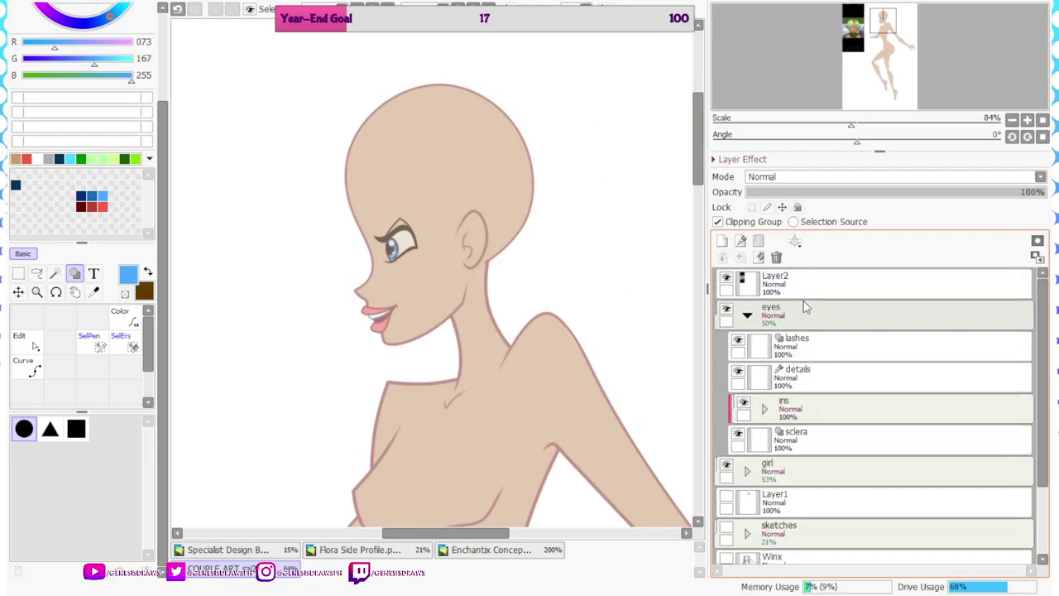
left_click(748, 313)
left_click(794, 313)
left_click_drag(986, 192, 1048, 192)
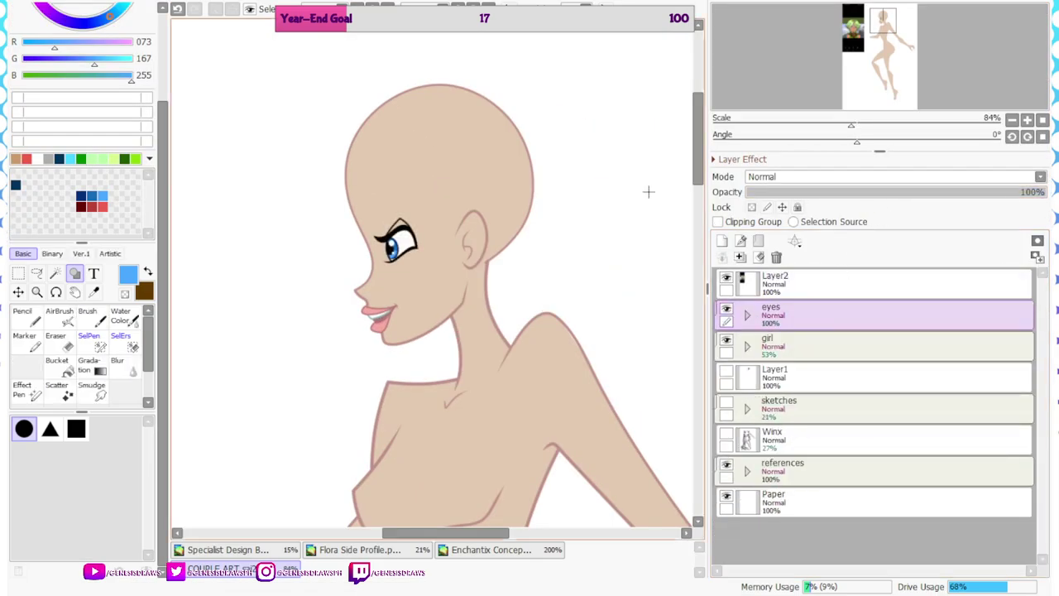
left_click(810, 354)
left_click_drag(891, 192, 1052, 215)
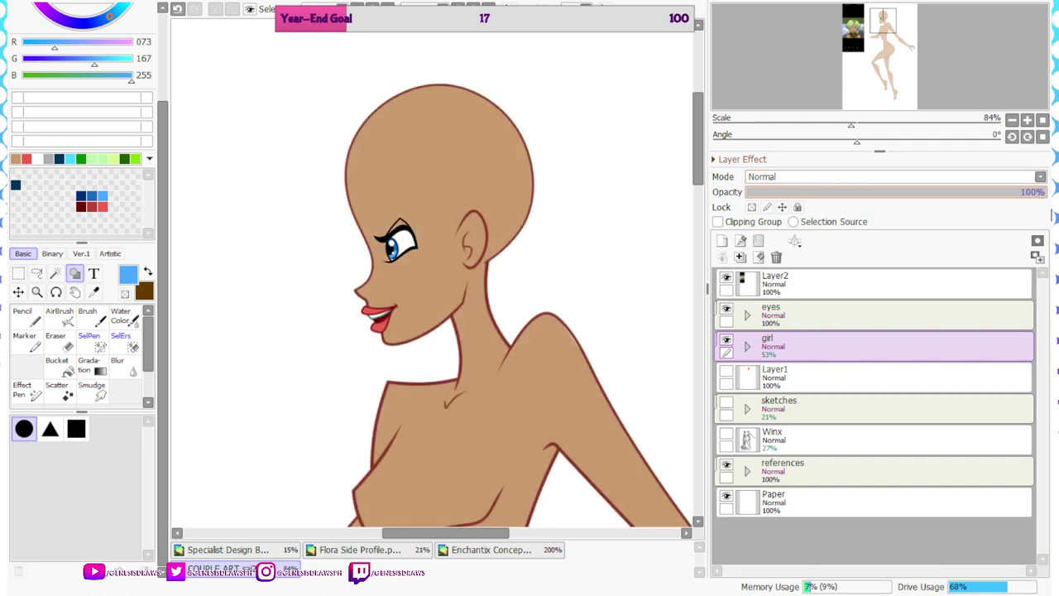
Move the eyes folder inside the girl folder, above the lips
left_click(748, 315)
left_click_drag(796, 323, 786, 474)
left_click(747, 314)
left_click(759, 347)
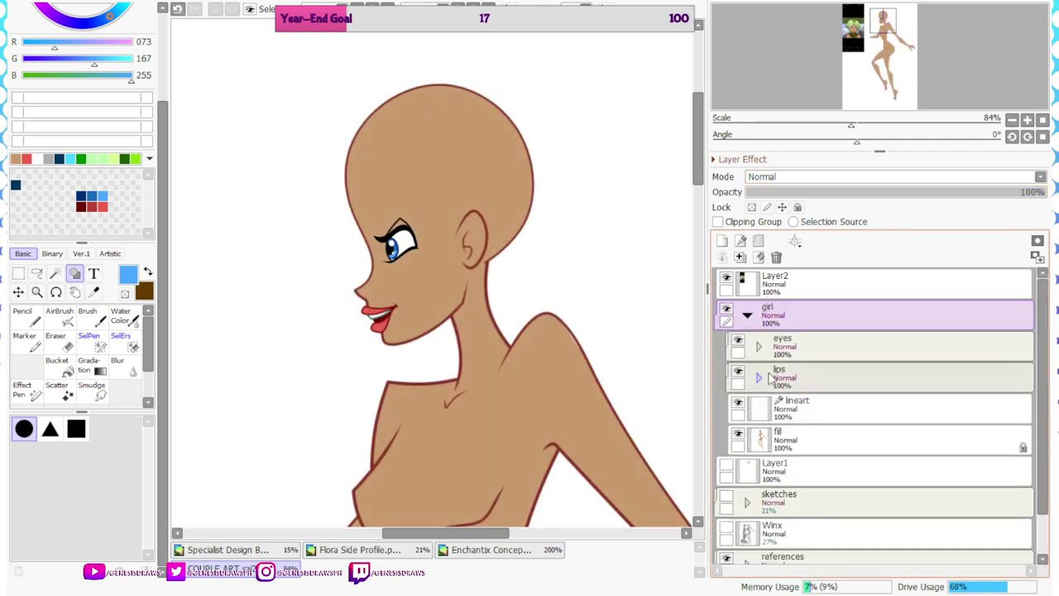
Group the eyes and lips folders into a new folder named face
left_click(761, 376)
left_click(778, 377)
left_click(764, 377)
left_click(801, 351, "ctrl")
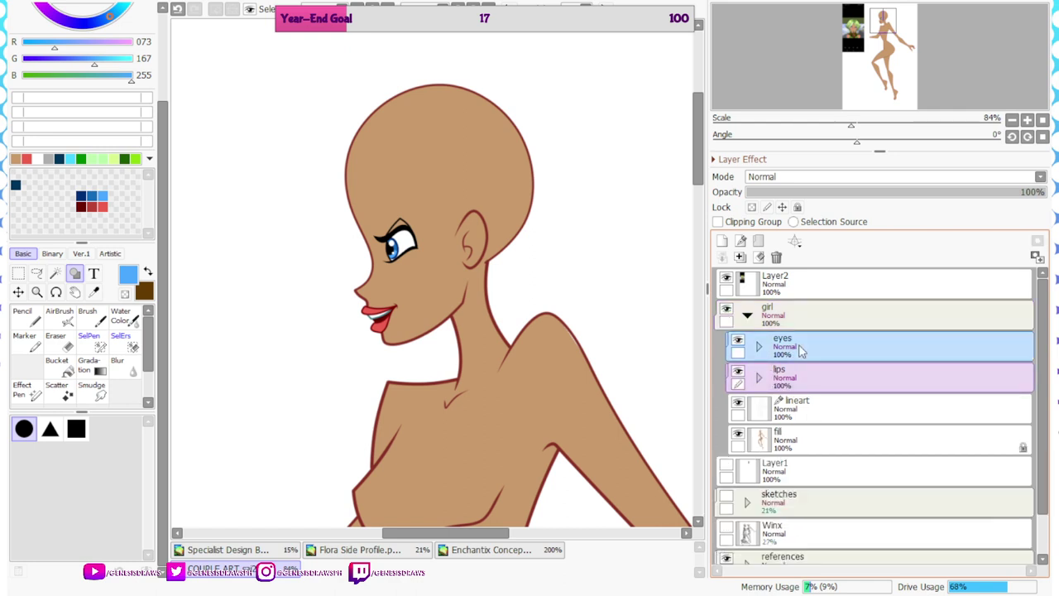
left_click(758, 241)
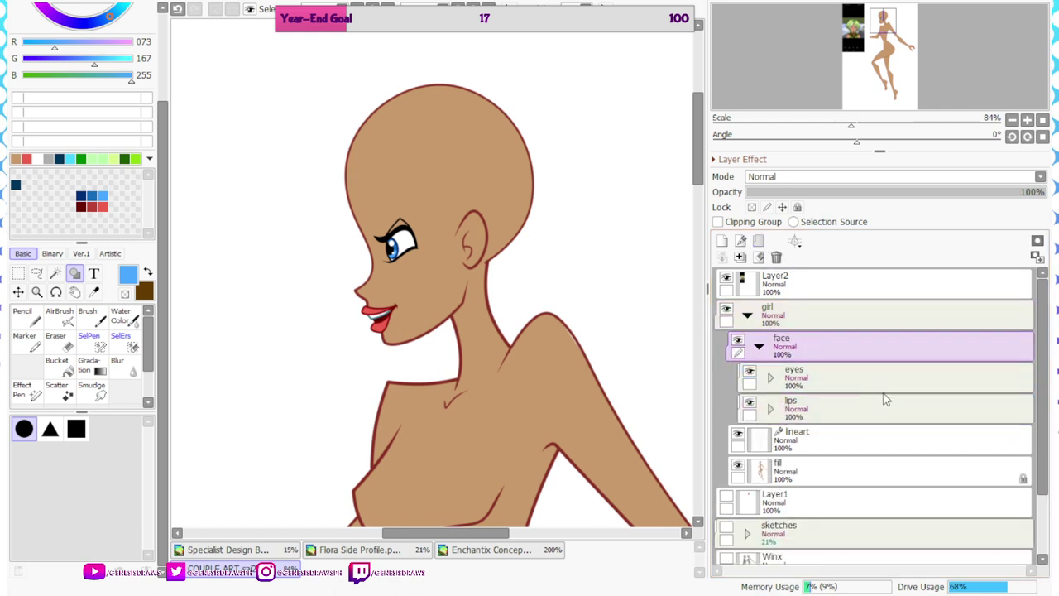
Group the lineart and fill layers into a new folder named body
left_click(860, 439)
left_click(847, 468, "ctrl")
left_click(757, 241)
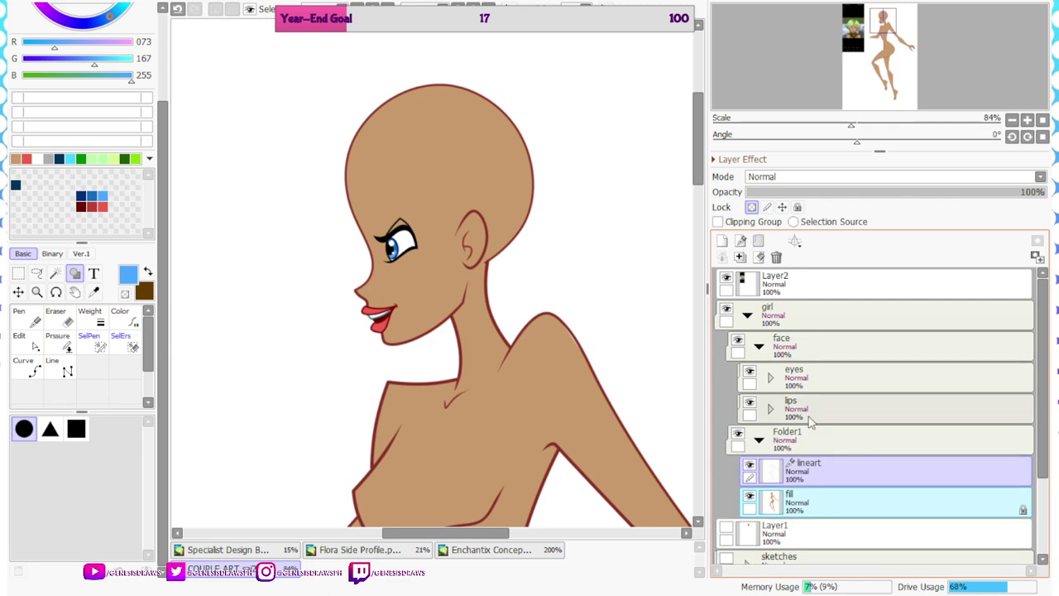
left_click(824, 437)
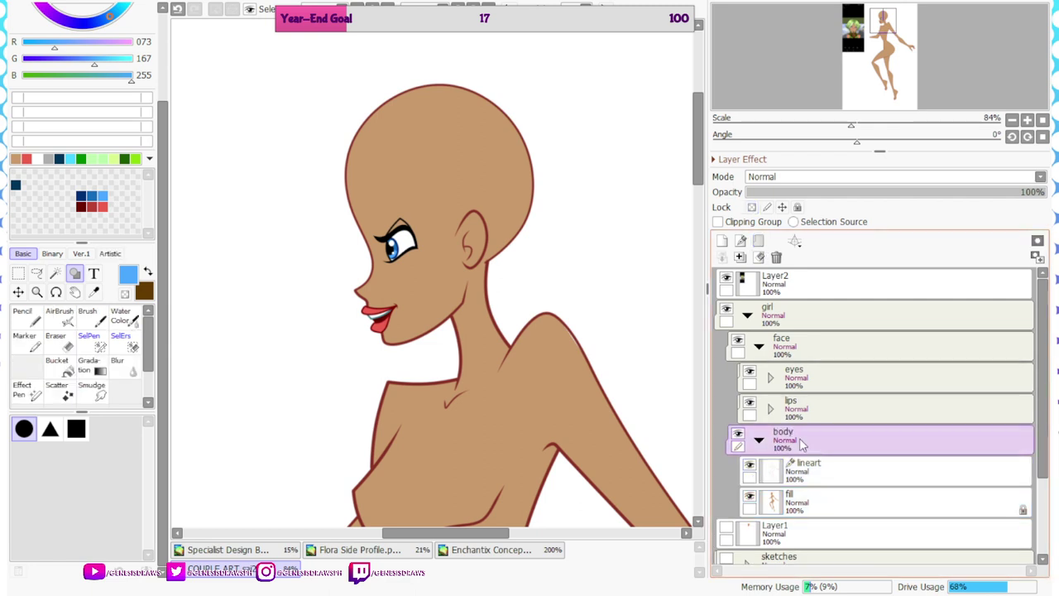
Recolour the eyelid crease on the details layer with the dark red sampled from the body outline, RGB 137, 50, 39
left_click(770, 377)
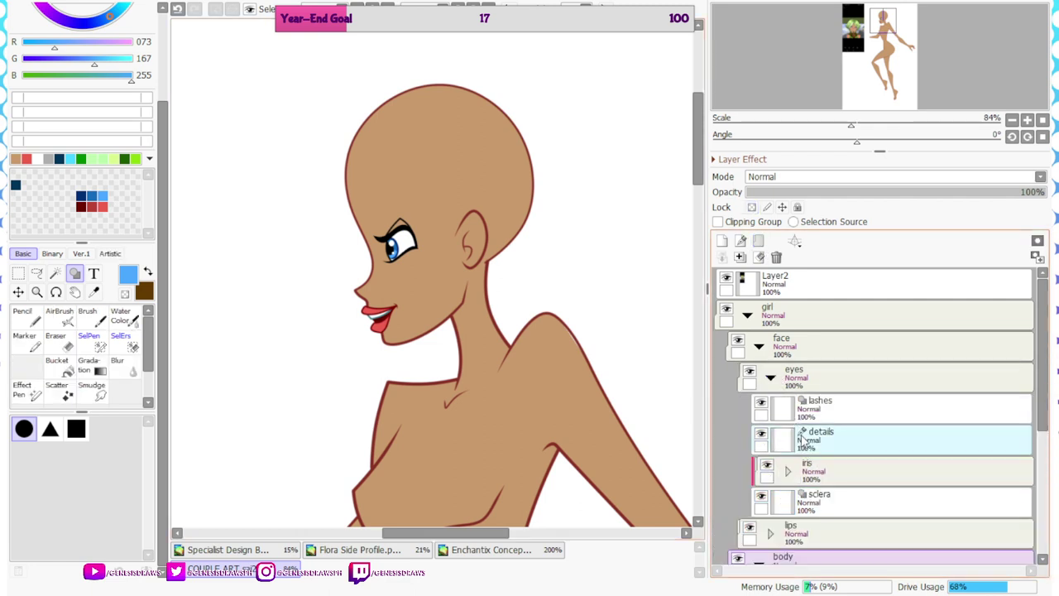
left_click(804, 440)
scroll(401, 241, "up", 6)
left_click(94, 292)
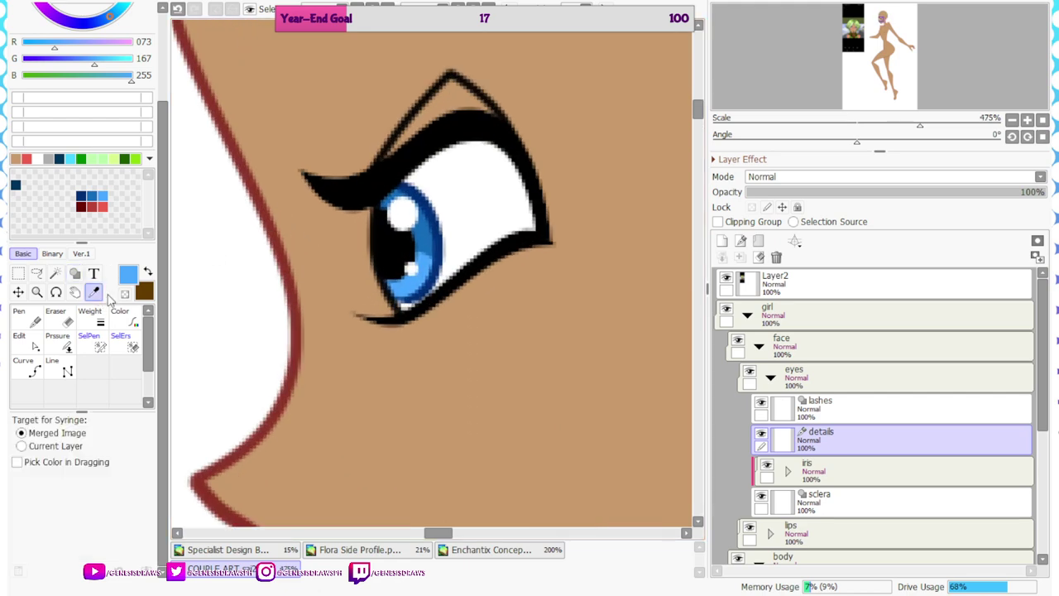
scroll(421, 265, "down", 3)
scroll(348, 309, "up", 3)
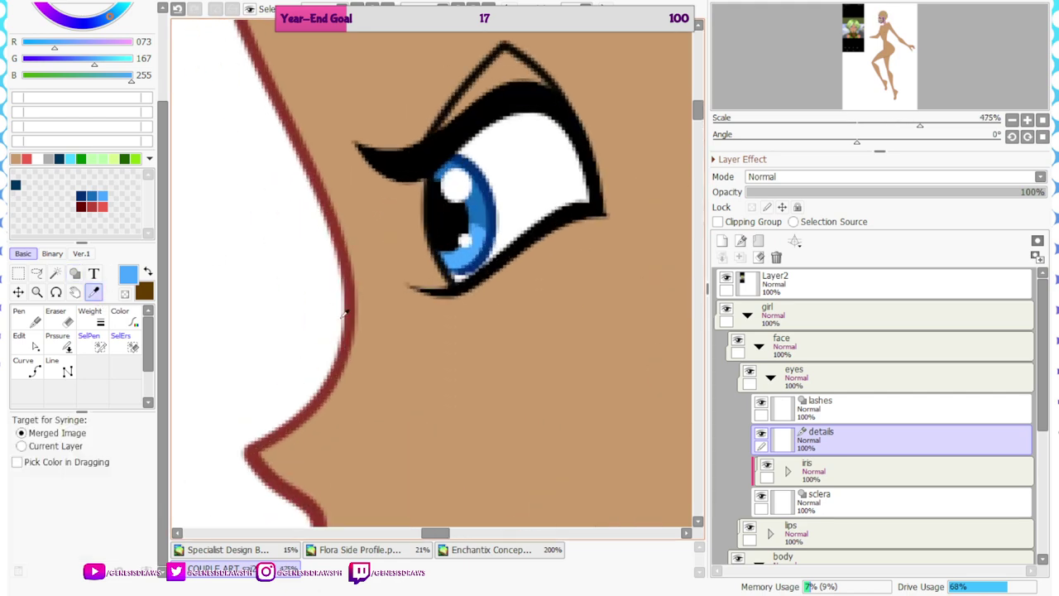
scroll(348, 308, "down", 4)
scroll(492, 428, "up", 5)
left_click(501, 410)
scroll(765, 392, "down", 1)
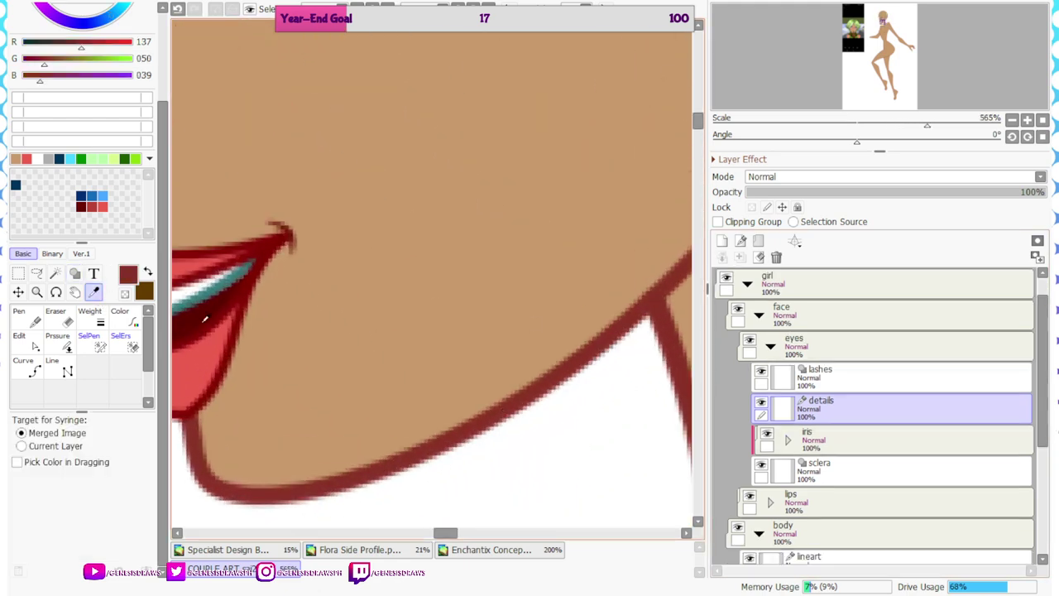
left_click(120, 316)
scroll(429, 296, "down", 6)
scroll(396, 171, "up", 3)
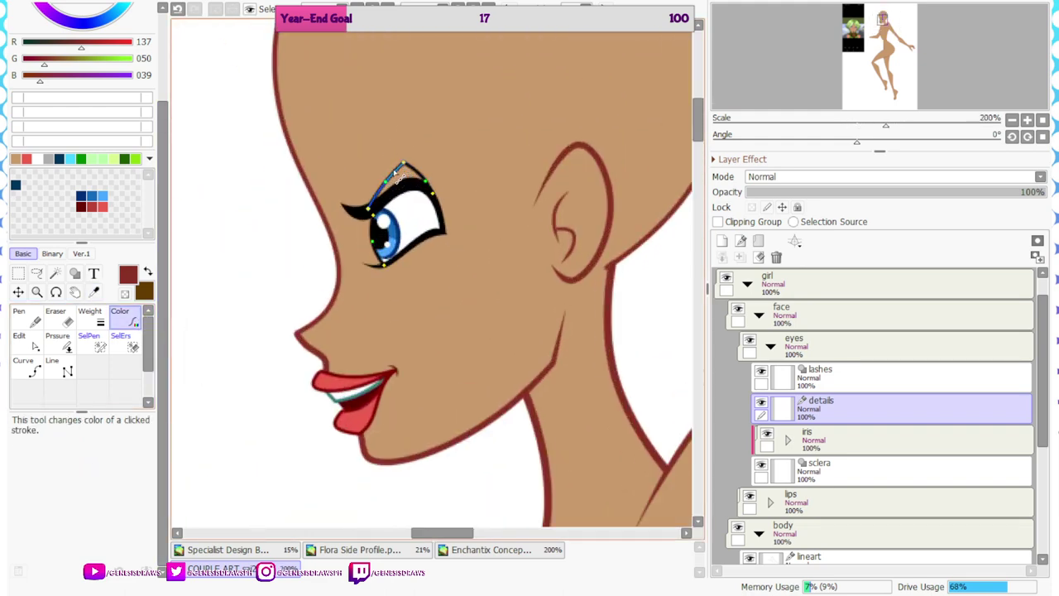
scroll(417, 172, "up", 3)
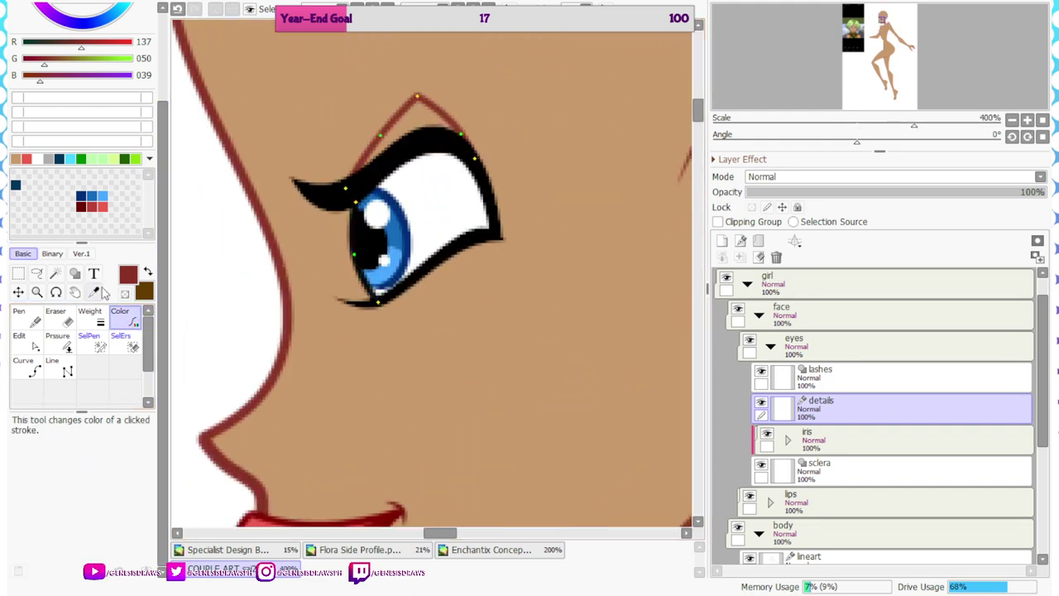
Try to recolour the front eye line with the teal sampled from the teeth outline, RGB 58, 123, 130
left_click(93, 292)
scroll(391, 281, "up", 4)
scroll(394, 286, "down", 4)
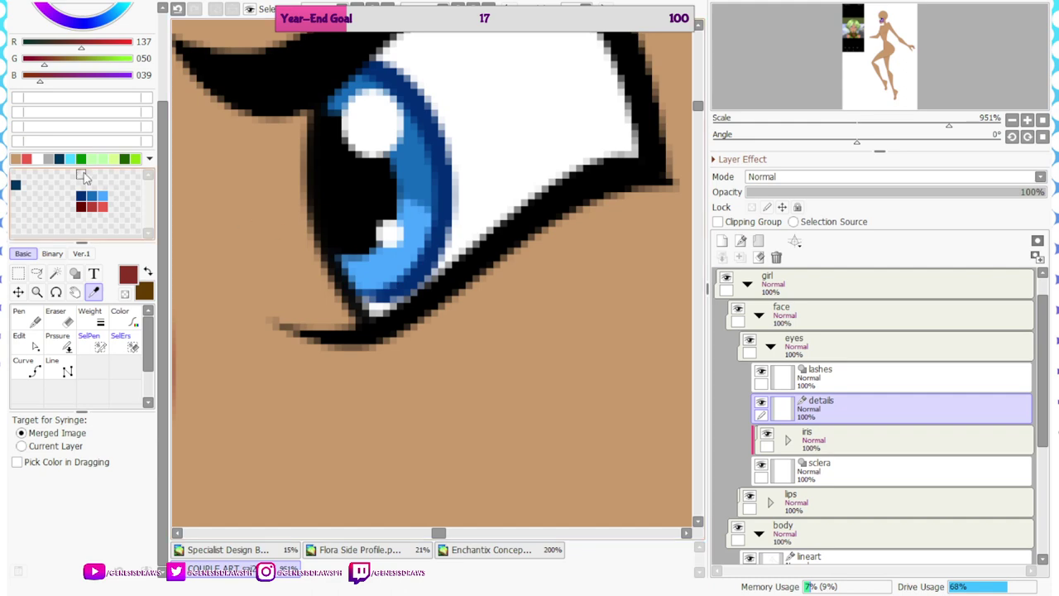
scroll(206, 258, "down", 2)
scroll(442, 315, "up", 4)
scroll(349, 424, "up", 3)
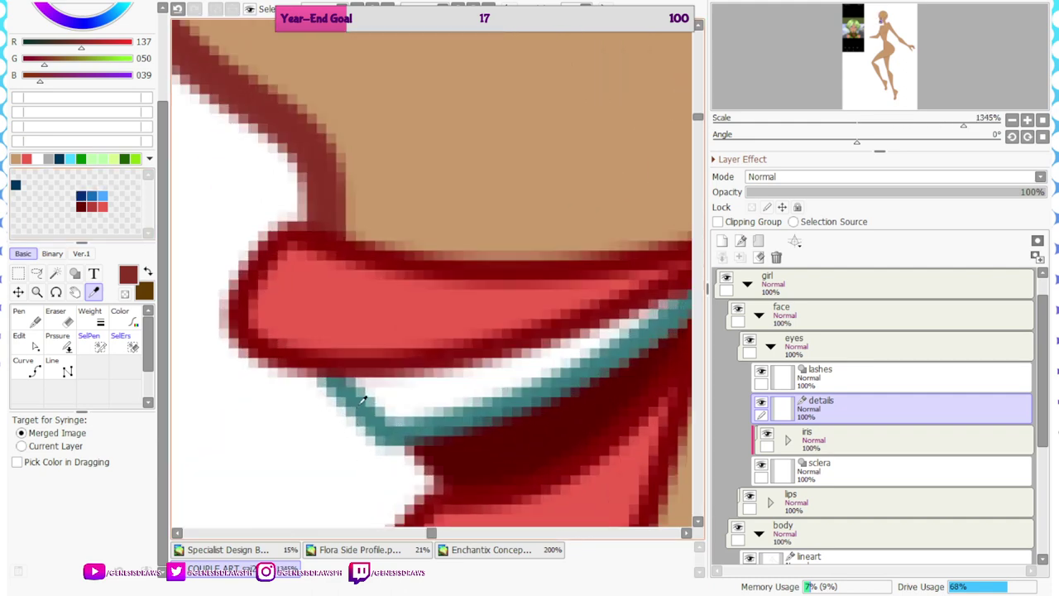
left_click(359, 405)
left_click(124, 318)
scroll(369, 366, "down", 4)
scroll(372, 366, "down", 6)
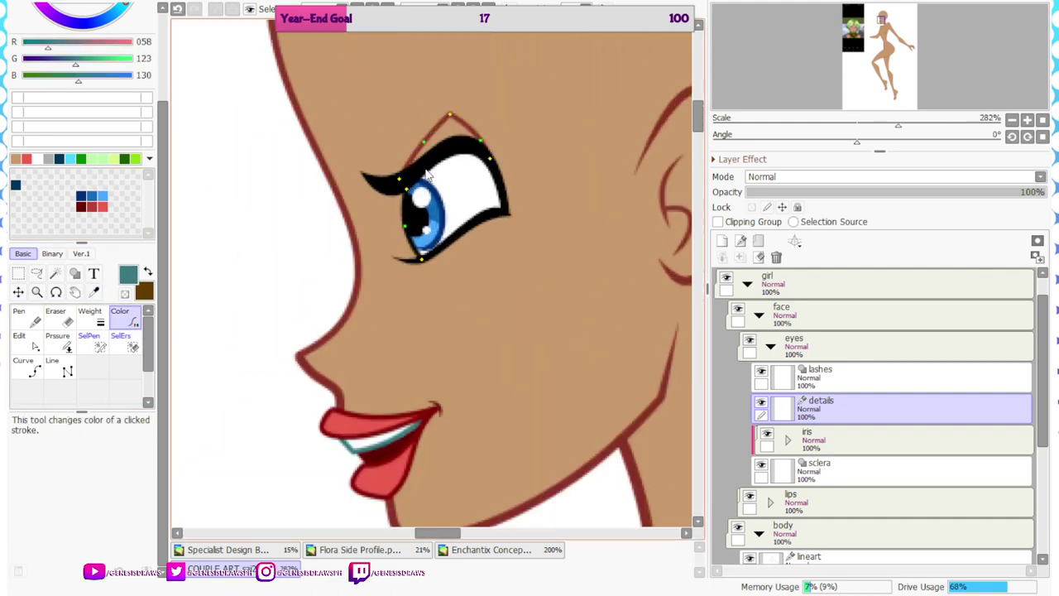
scroll(405, 236, "up", 2)
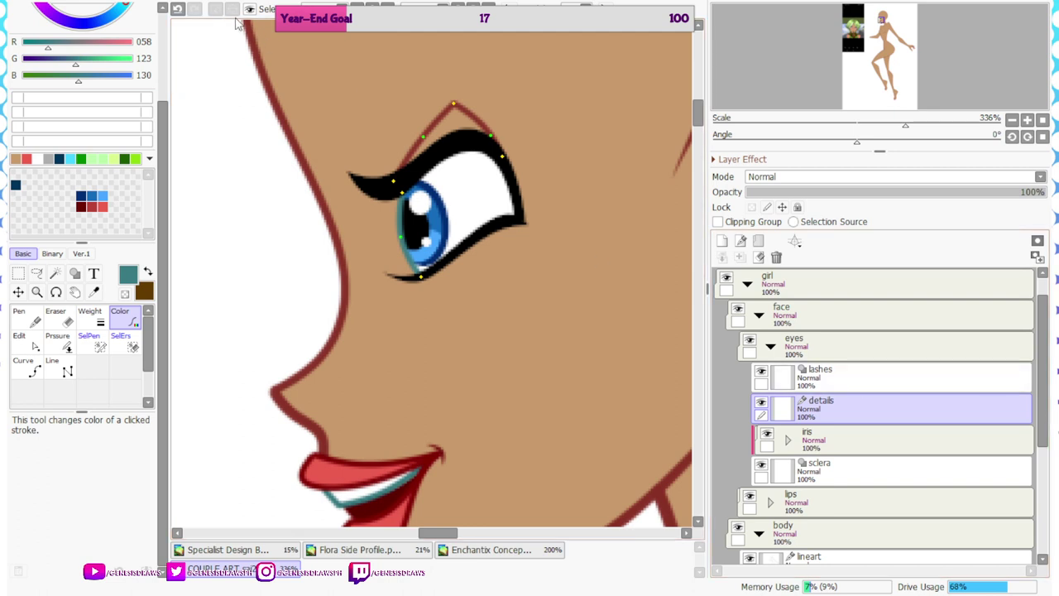
Shorten the front eye line to end at the iris's lower edge and recolour it with the iris outline's dark blue, RGB 0, 46, 118
left_click(21, 340)
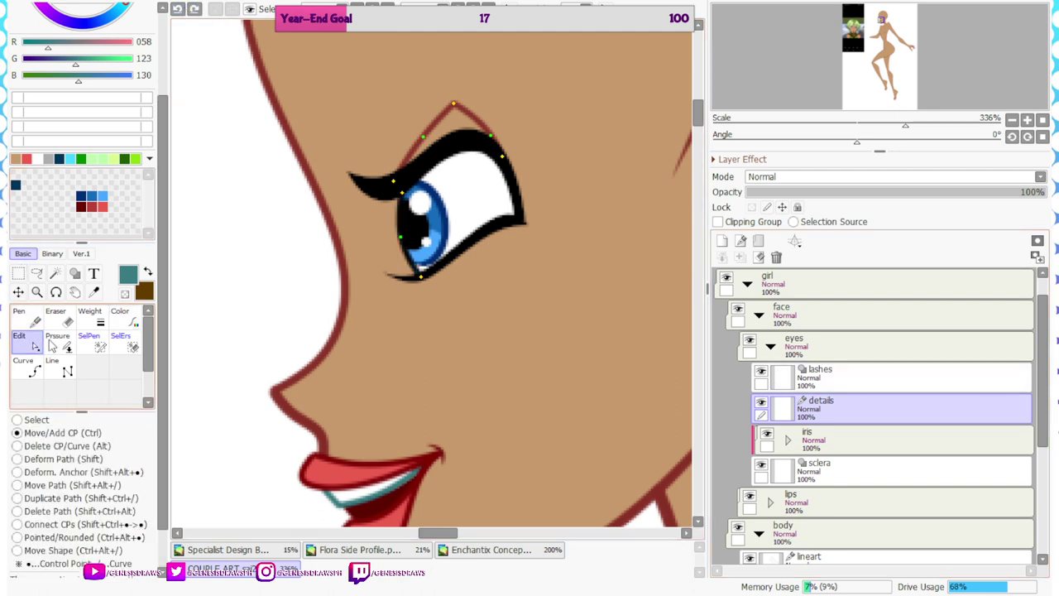
scroll(403, 255, "up", 5)
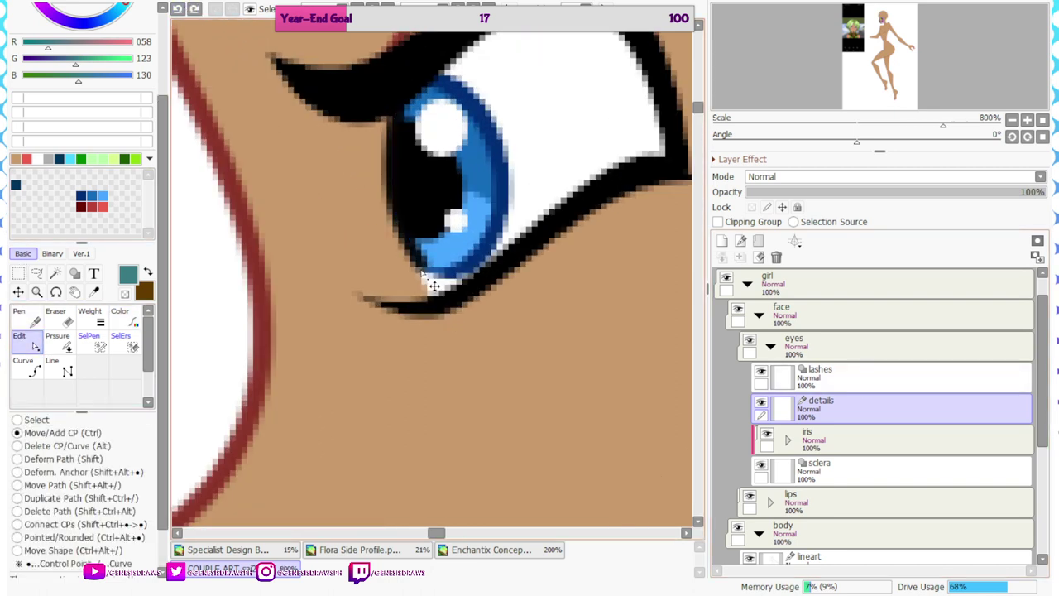
left_click(94, 291)
left_click(451, 84)
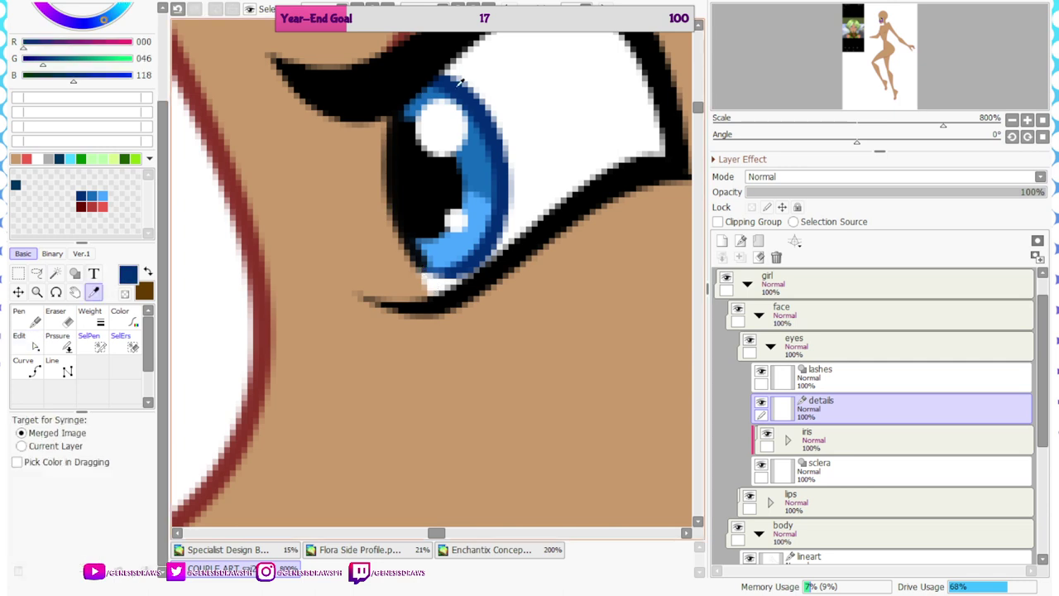
left_click(124, 317)
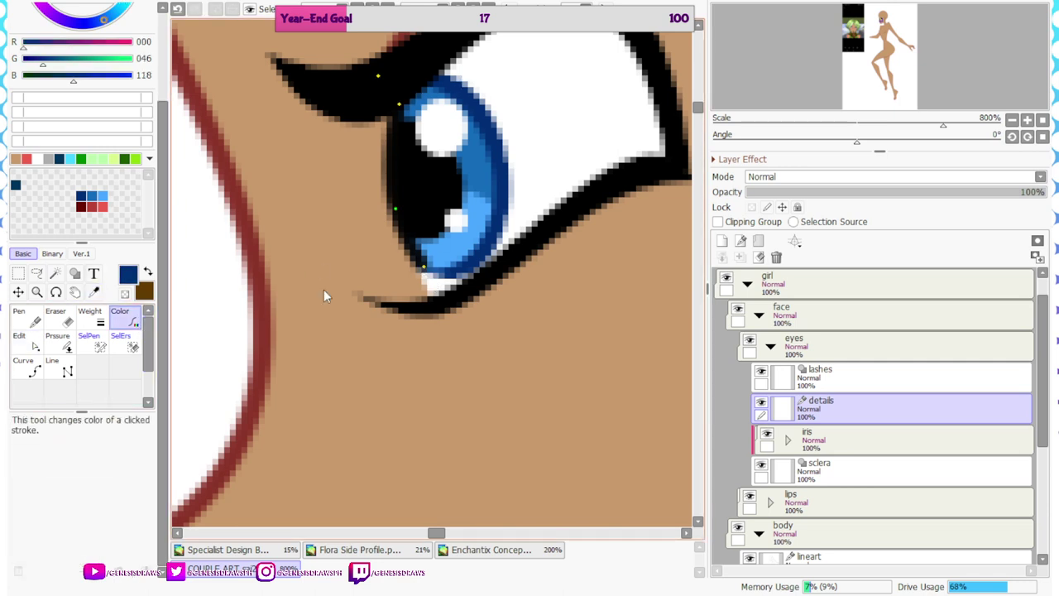
left_click(410, 255)
scroll(446, 223, "down", 3)
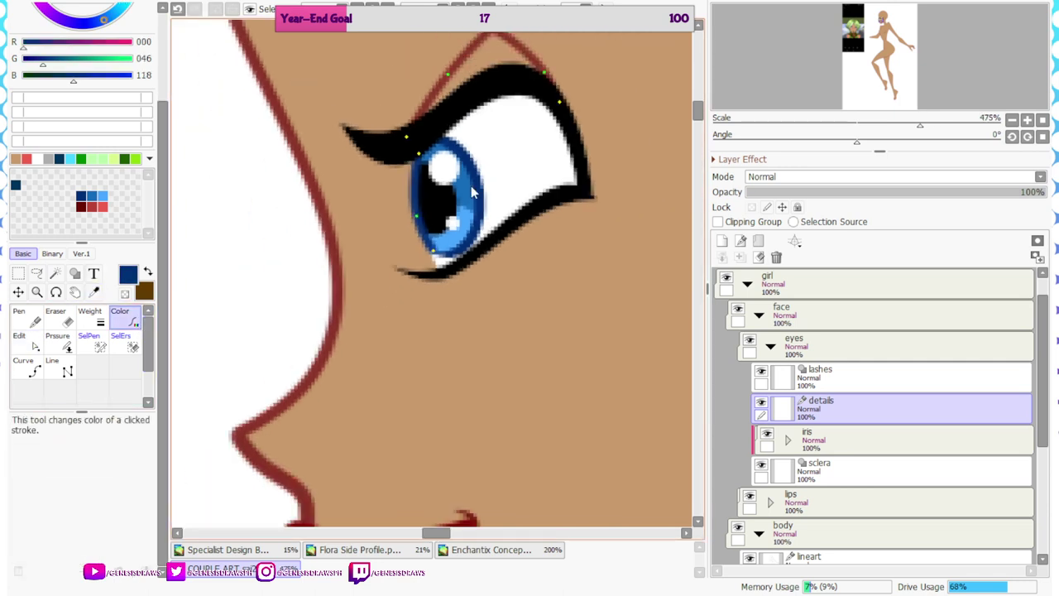
Remove the front eye line along the iris from the details layer
left_click(177, 9)
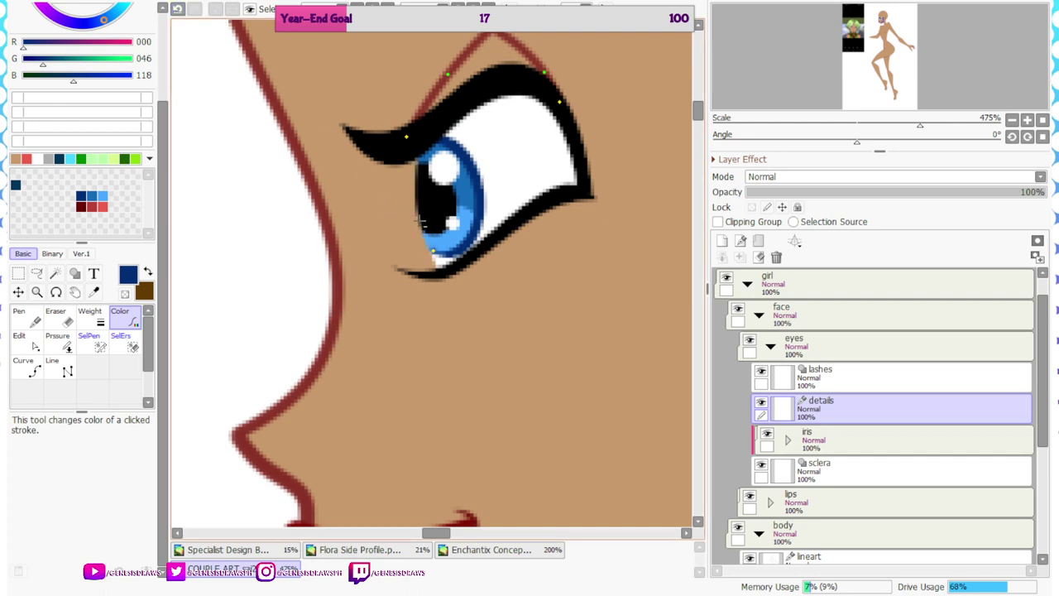
left_click(33, 339)
scroll(467, 246, "up", 3)
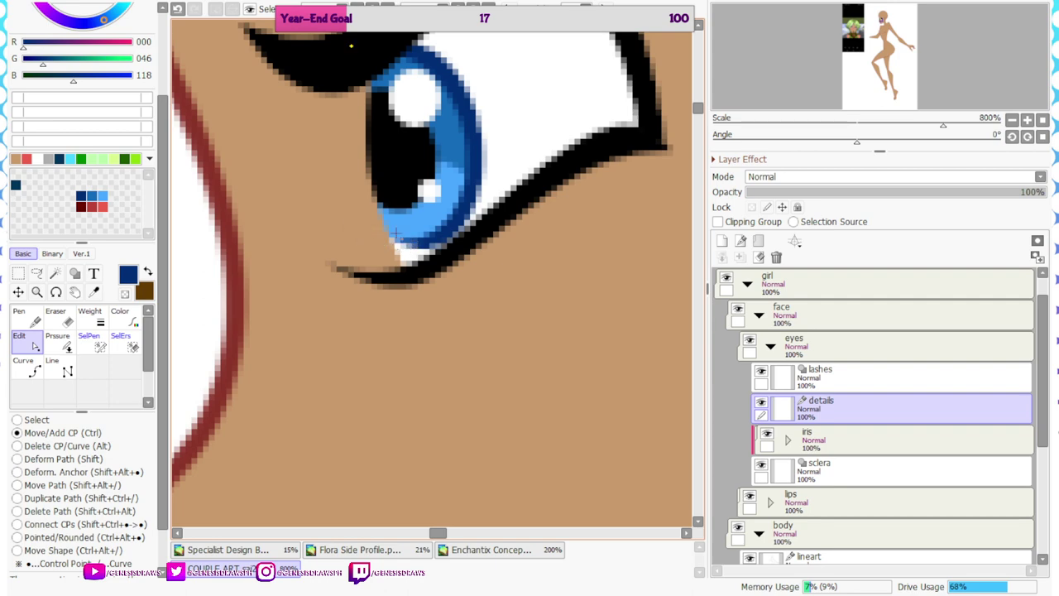
scroll(468, 137, "down", 6)
scroll(491, 148, "up", 2)
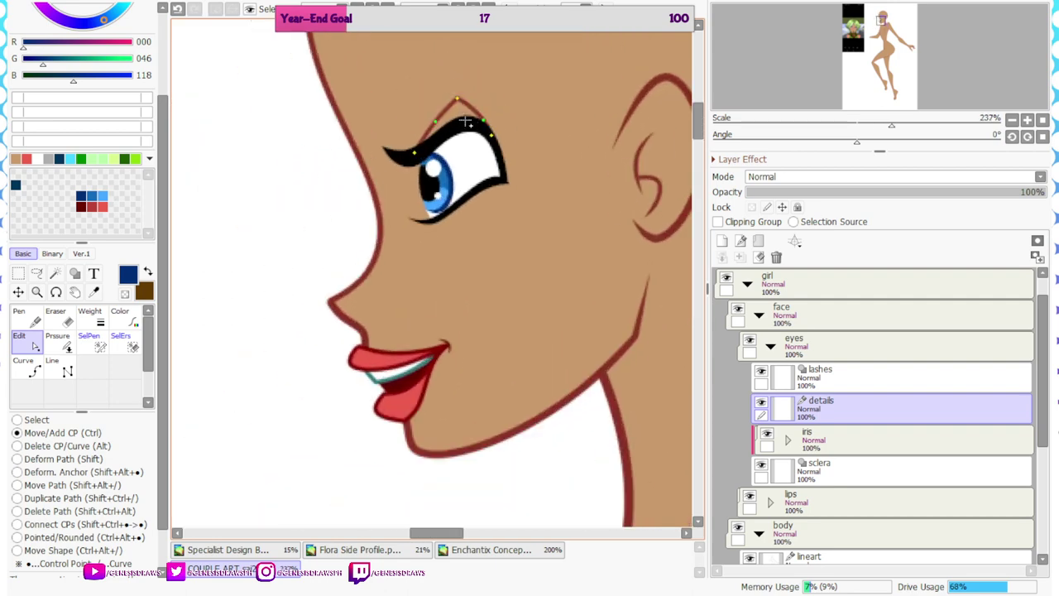
scroll(466, 122, "up", 3)
left_click(33, 370)
scroll(401, 234, "up", 1)
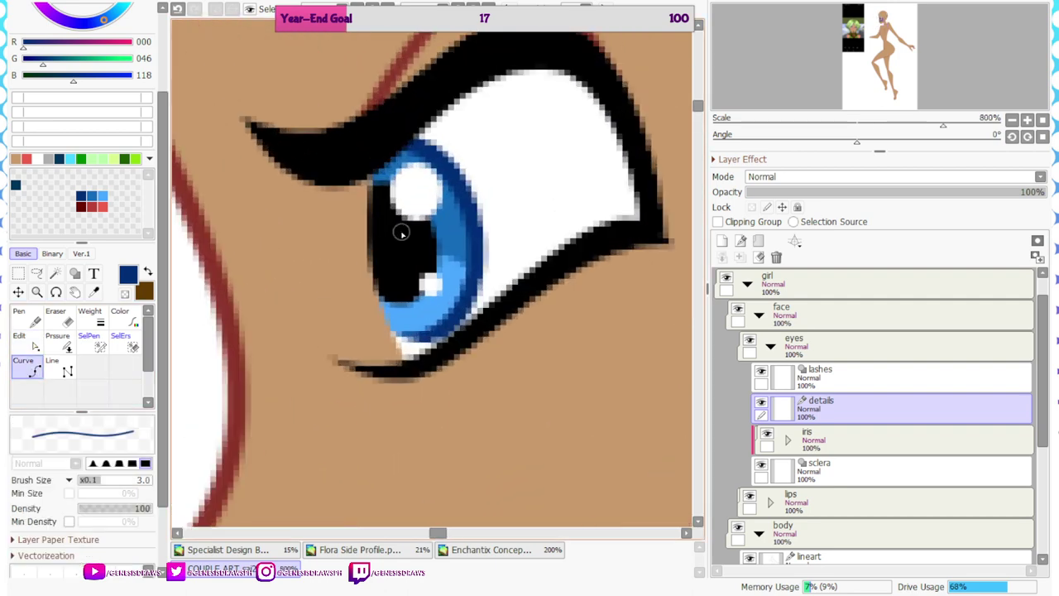
scroll(402, 234, "up", 1)
left_click(93, 292)
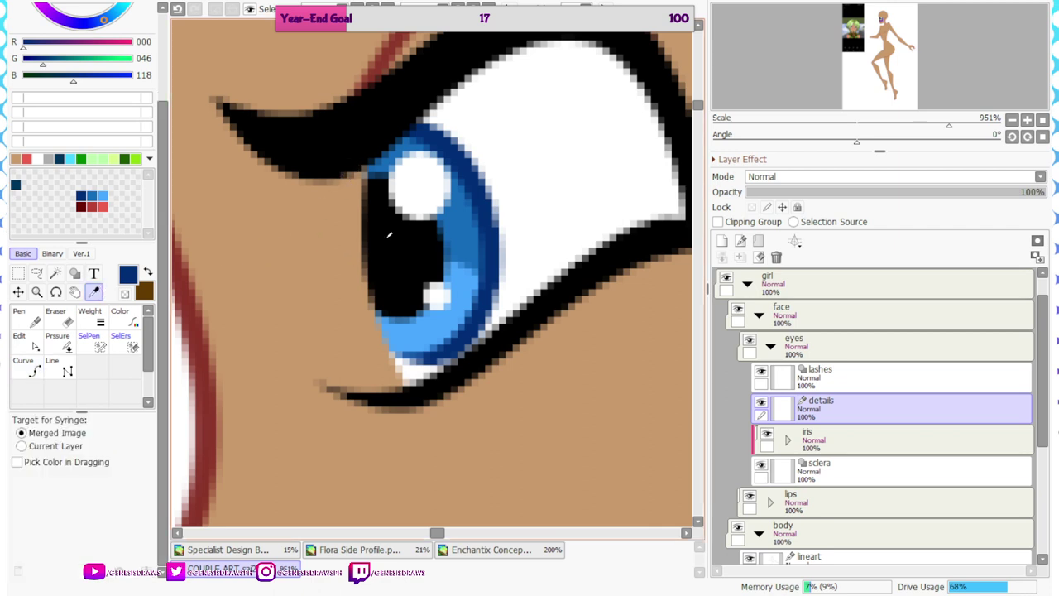
Reshape the sclera layer's front edge slightly outward in front of the iris
left_click(801, 472)
left_click(31, 341)
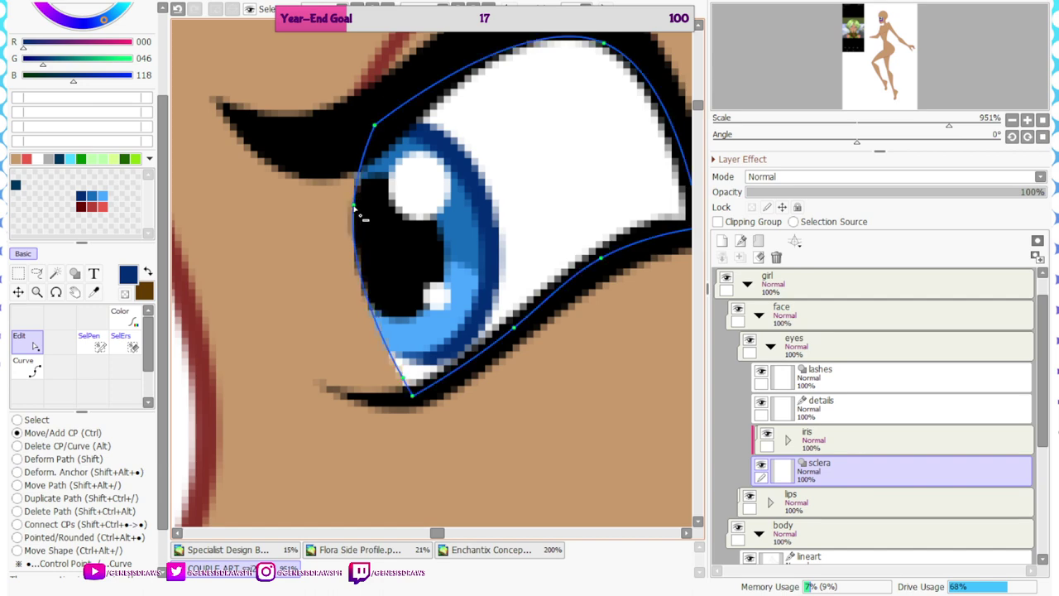
scroll(433, 289, "down", 10)
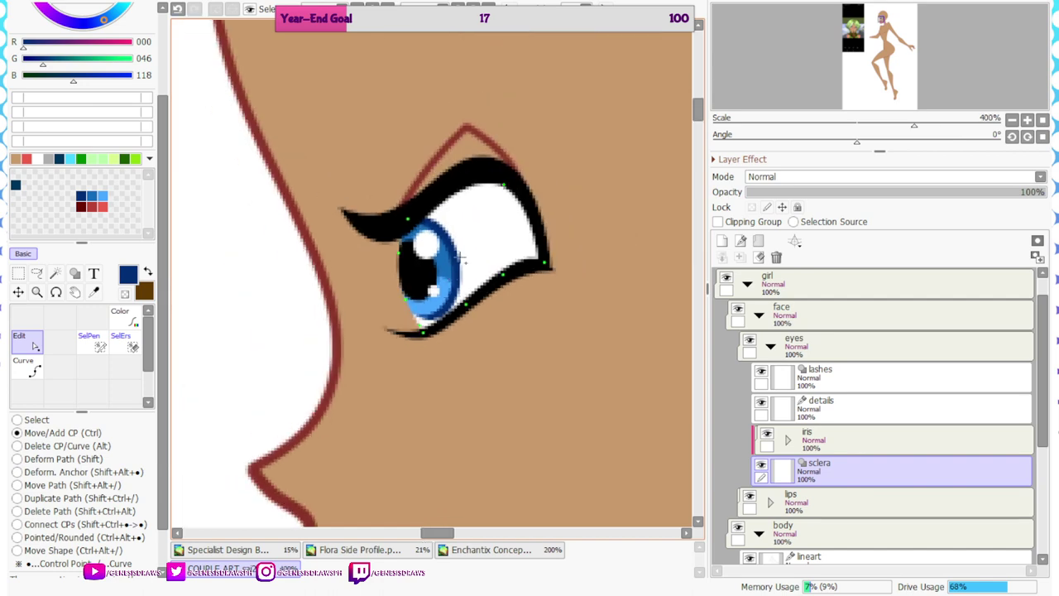
scroll(403, 147, "up", 3)
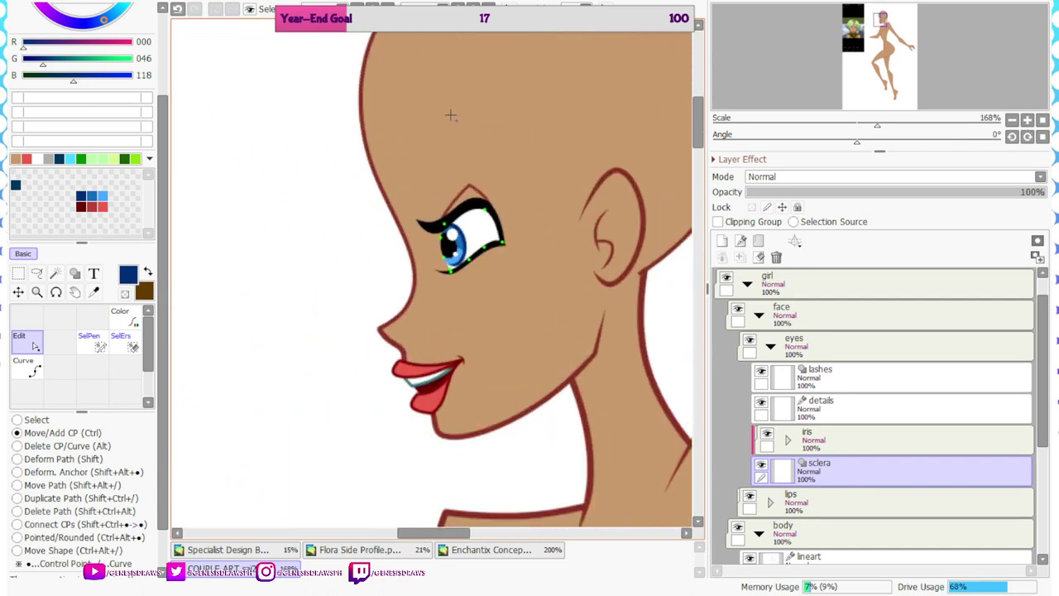
Add a new linework layer above the lashes layer
left_click(828, 407)
left_click(788, 370)
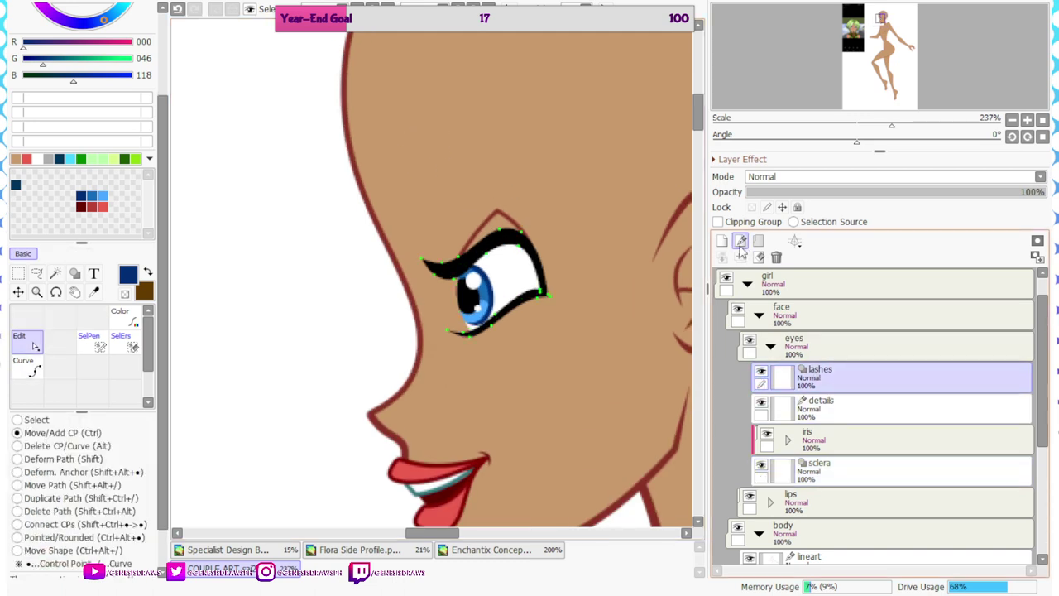
left_click(740, 240)
Draw an arched eyebrow curve above the eye on the new linework layer and taper its rear end
scroll(568, 217, "down", 4)
scroll(827, 308, "down", 6)
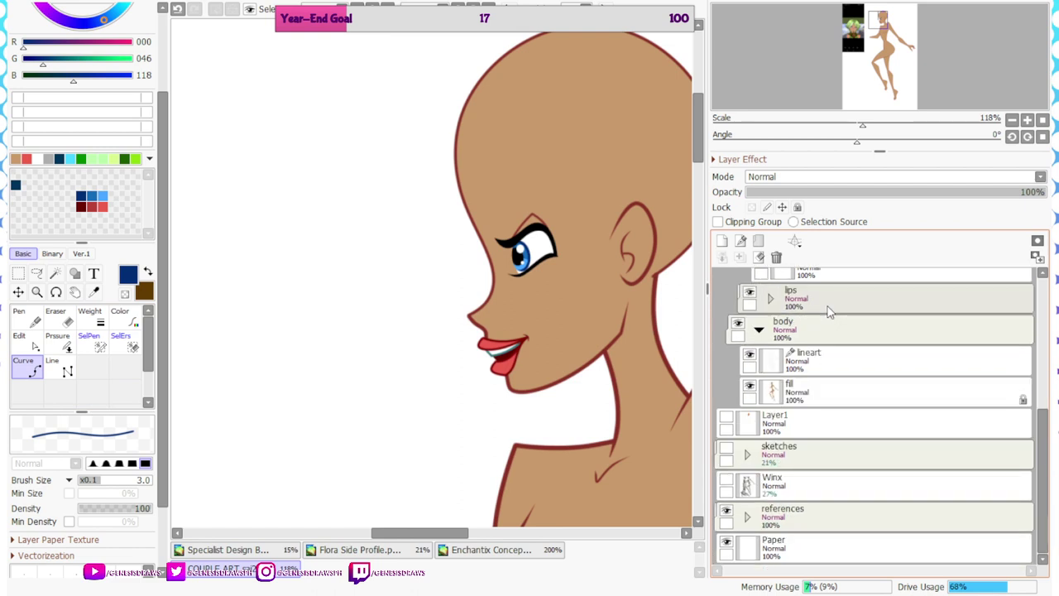
scroll(829, 311, "up", 4)
scroll(507, 197, "up", 1)
scroll(483, 183, "up", 1)
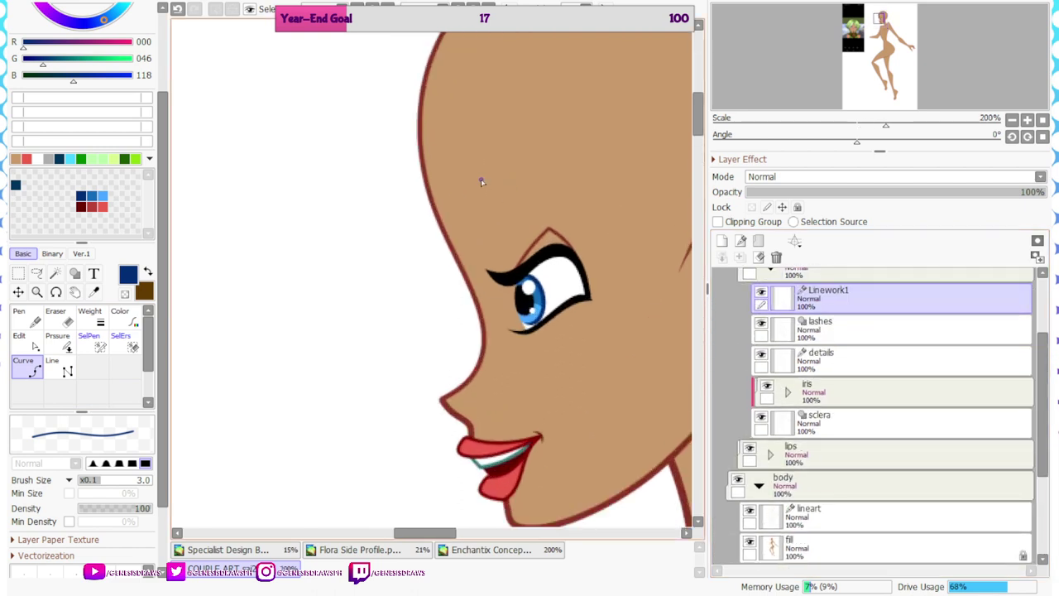
double_click(573, 128)
left_click(57, 339)
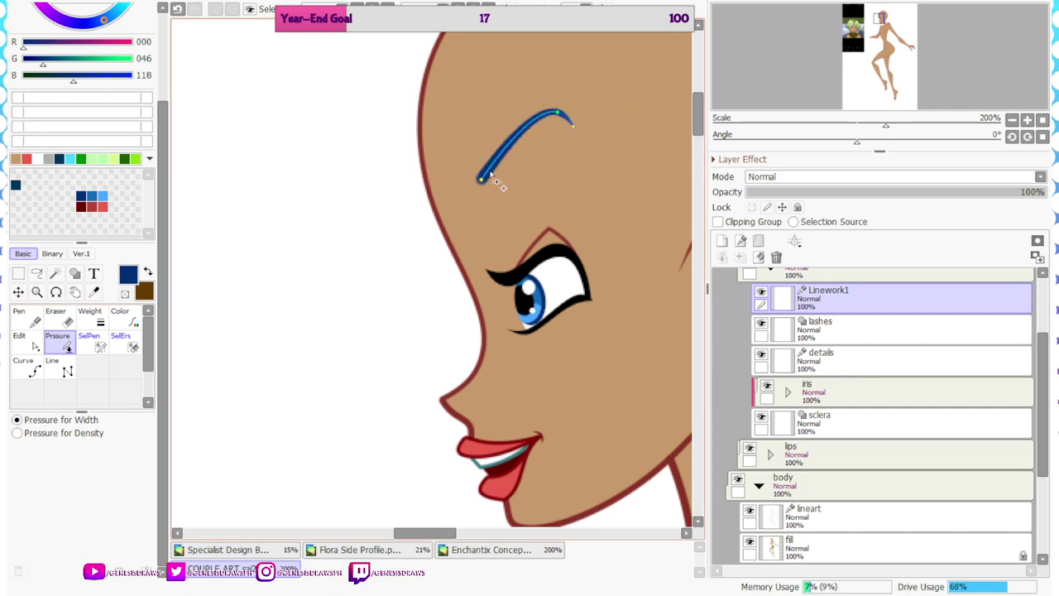
scroll(426, 135, "down", 3)
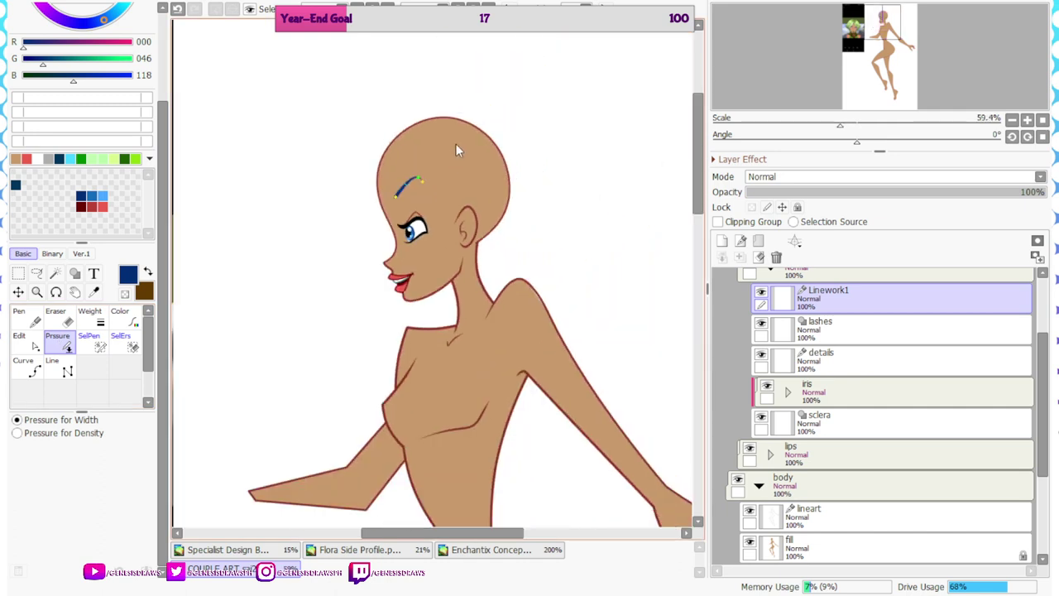
scroll(455, 143, "up", 3)
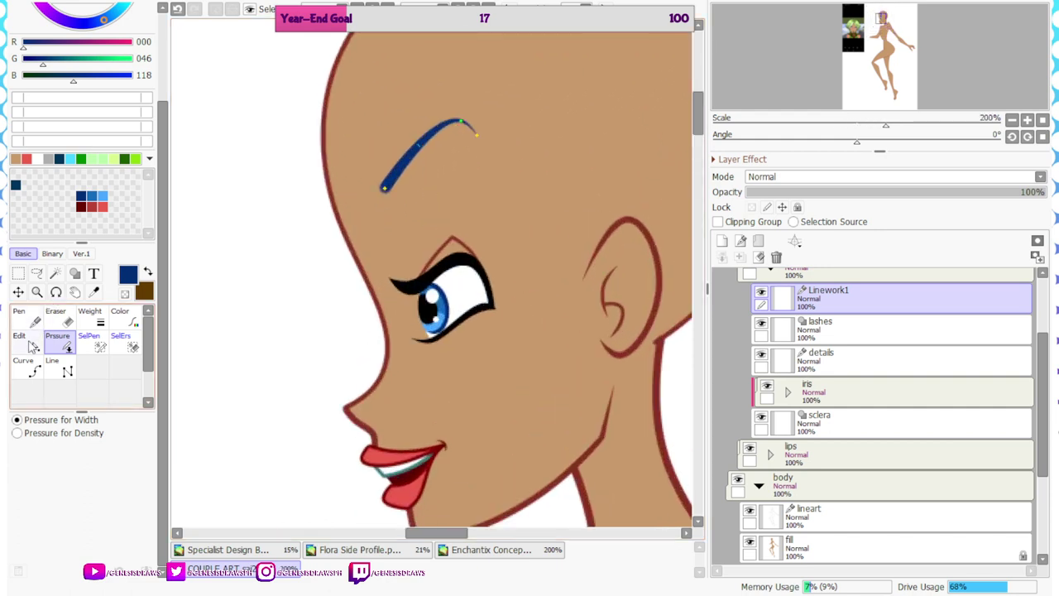
Reshape the eyebrow into a flatter, longer arc by moving its front end forward and its rear tip back
left_click(32, 347)
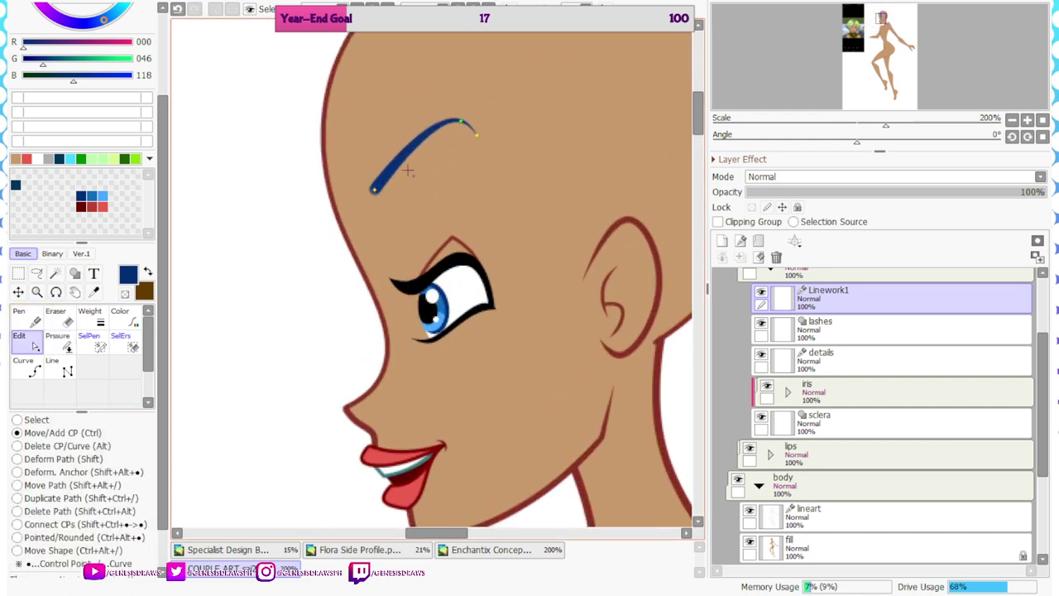
left_click_drag(375, 188, 375, 143)
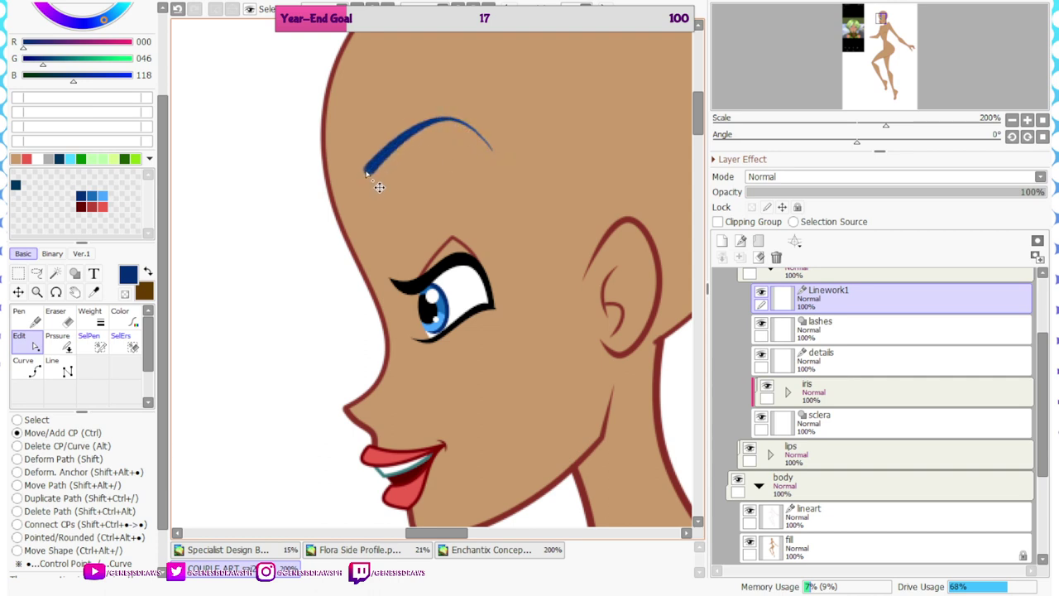
scroll(387, 180, "down", 7)
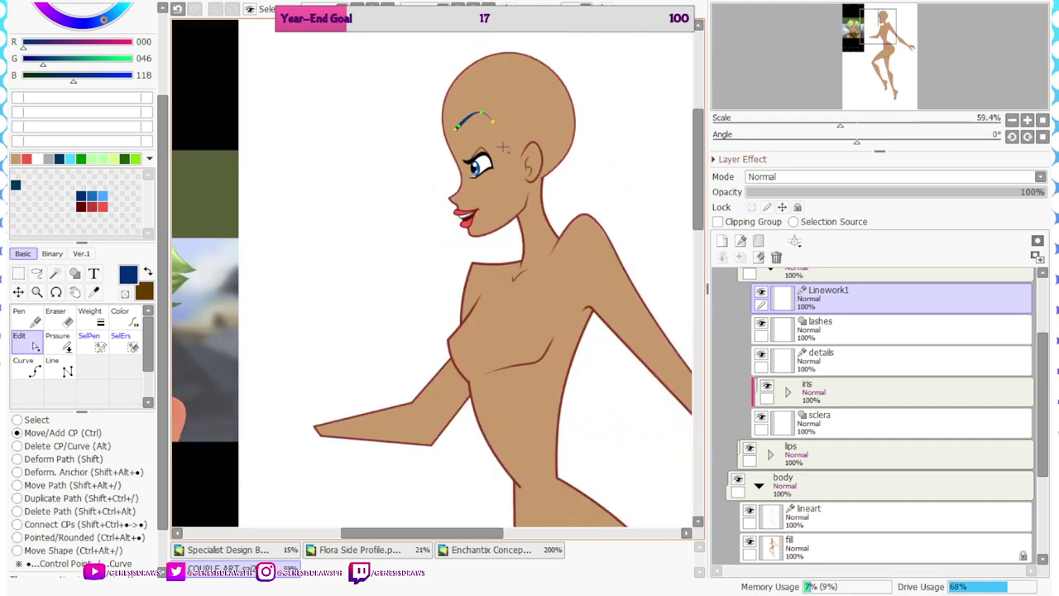
Recolour the eyebrow with the dark green sampled from the reference portrait's eyebrow, RGB 68, 81, 51
left_click(94, 292)
scroll(243, 285, "down", 2)
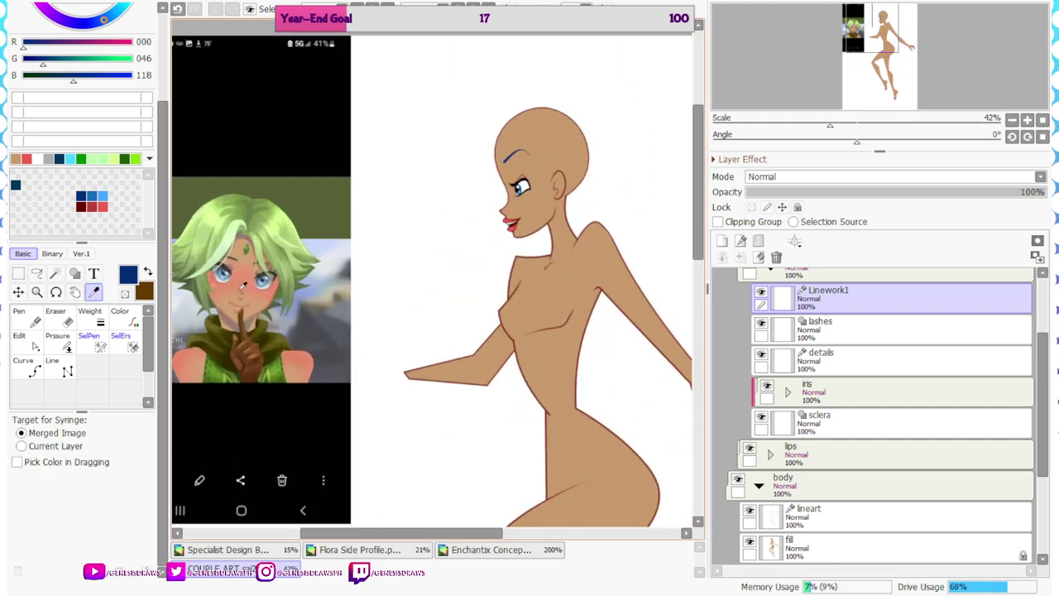
scroll(236, 248, "up", 12)
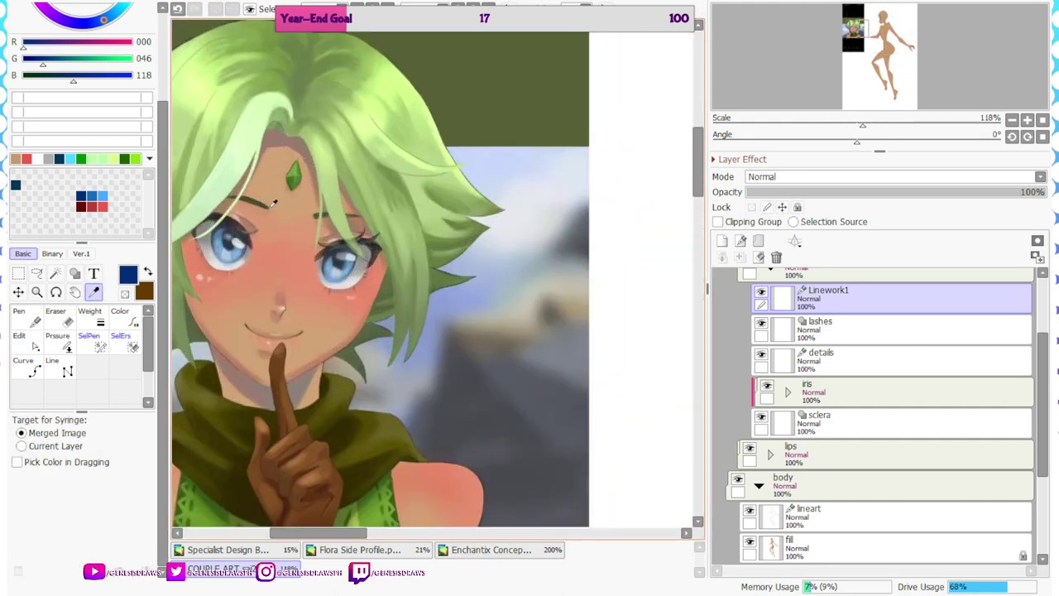
left_click(265, 202)
left_click(124, 317)
scroll(304, 289, "down", 12)
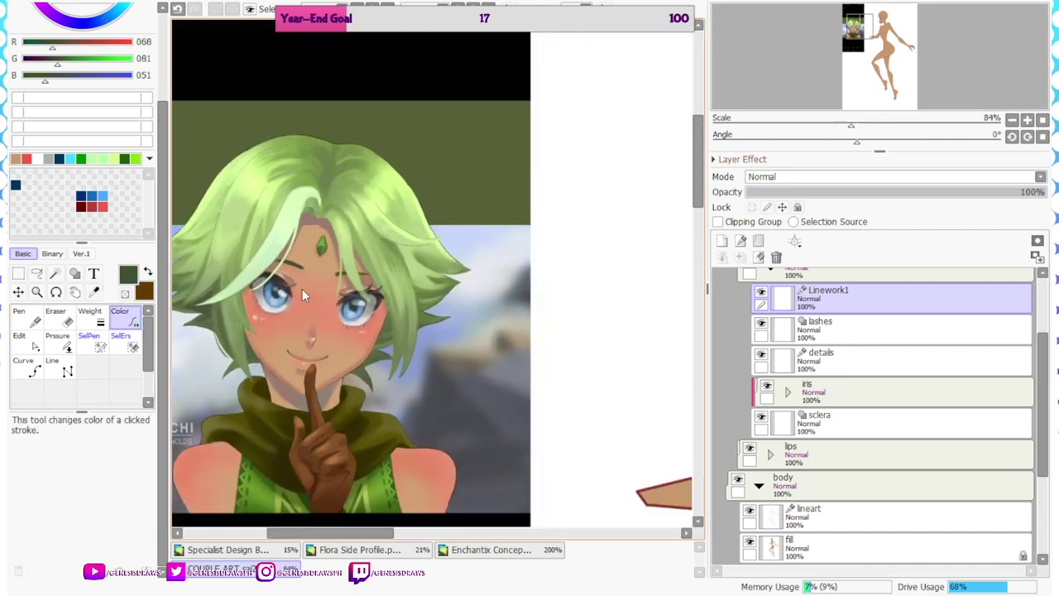
scroll(600, 181, "up", 2)
scroll(572, 173, "up", 4)
left_click(578, 165)
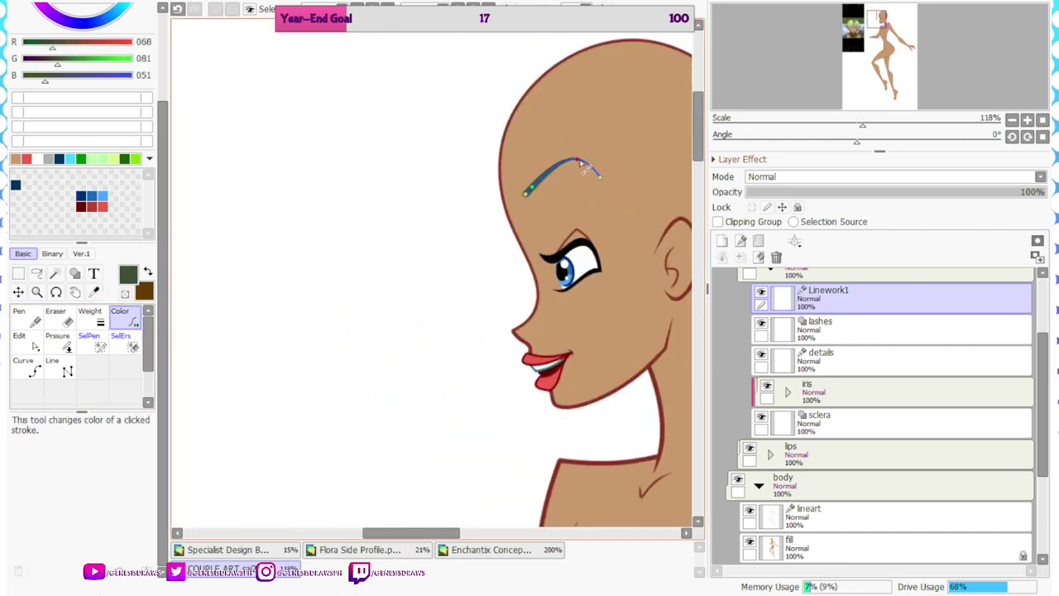
scroll(344, 191, "down", 2)
scroll(343, 191, "down", 1)
scroll(395, 220, "down", 9)
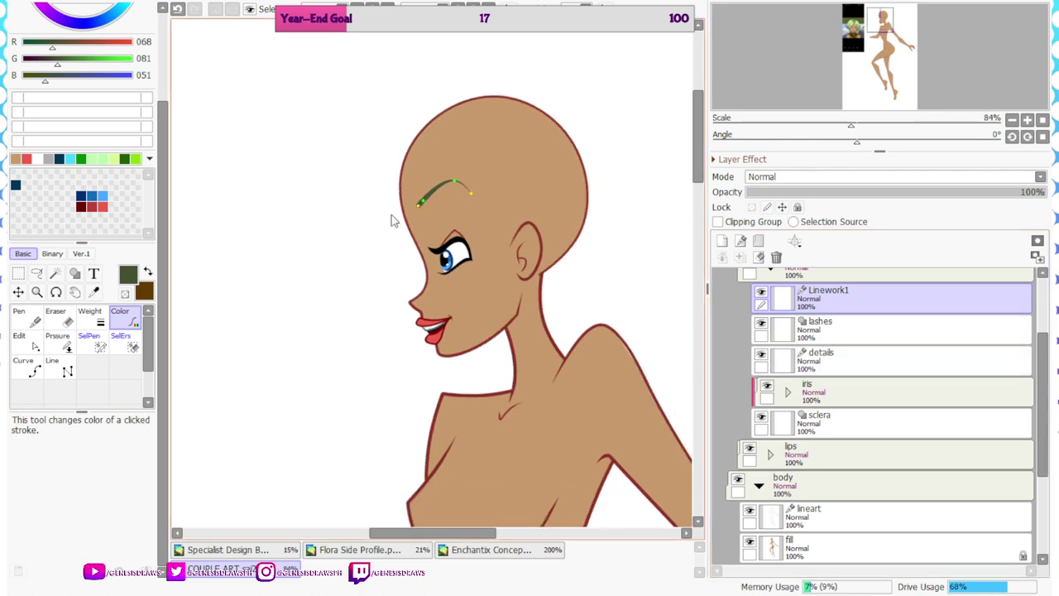
Unlock the fill layer's opacity and select the body's interior by inverting a magic wand selection outside the lineart
scroll(796, 393, "down", 5)
left_click(792, 392)
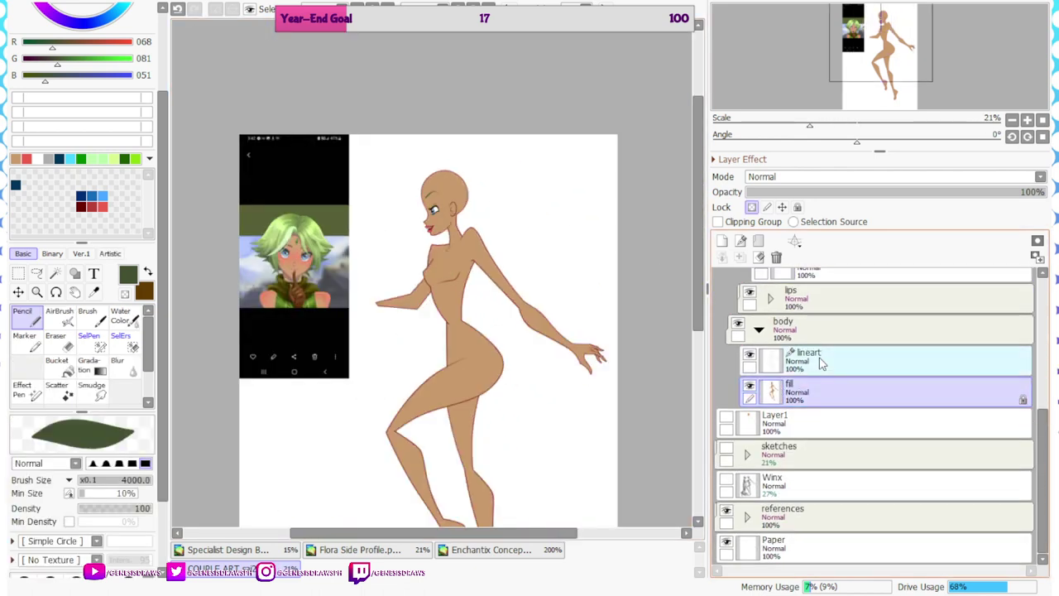
left_click(820, 357)
left_click(813, 393)
left_click(819, 360)
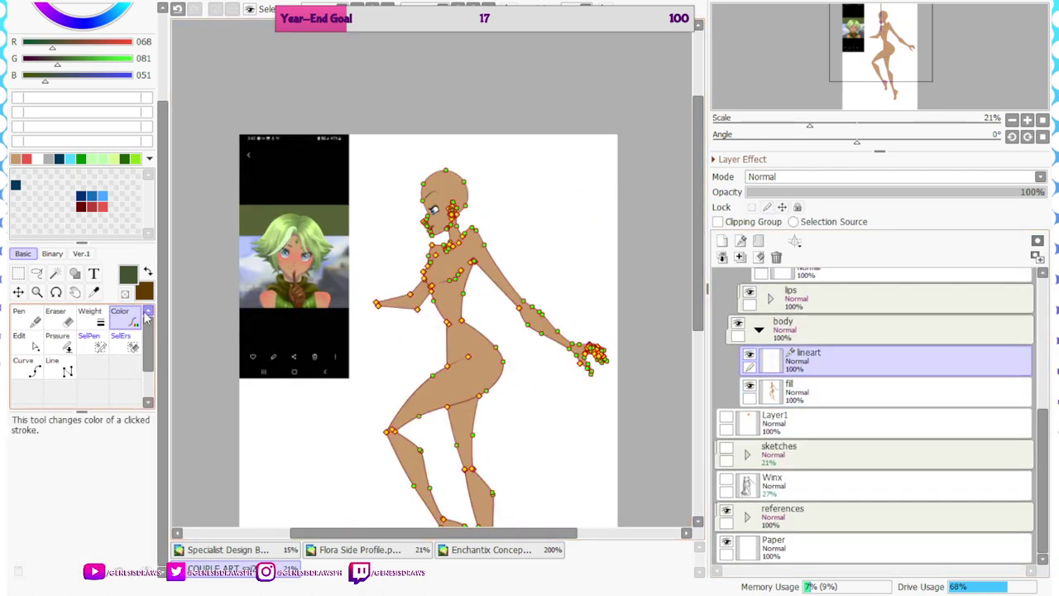
left_click(56, 275)
left_click(436, 326)
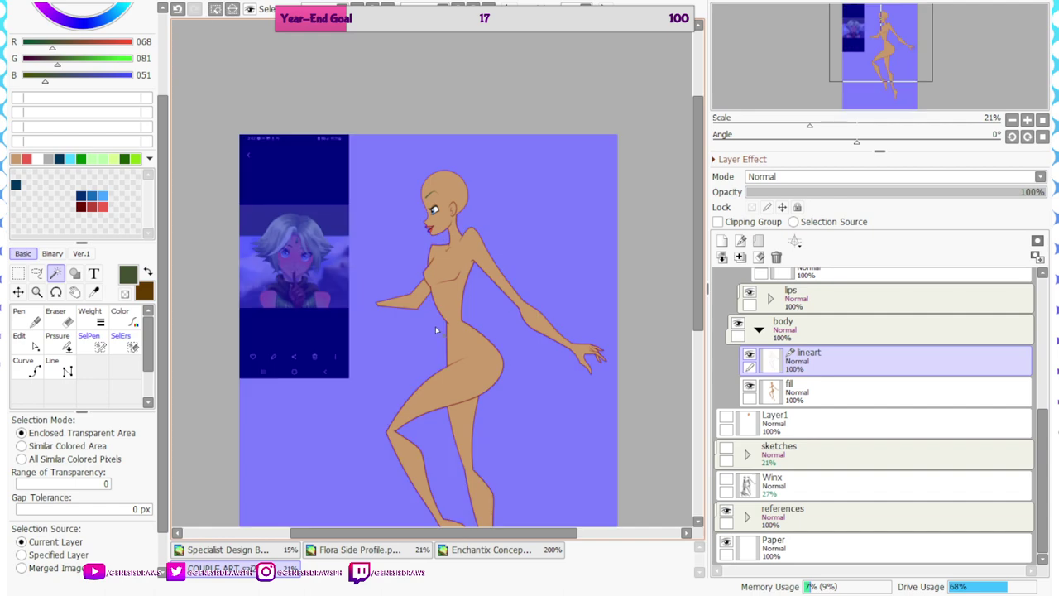
left_click(232, 12)
Repaint the selected body on the fill layer with the sampled skin tone, RGB 201, 154, 108, using the Pencil, and deselect
left_click(827, 396)
key("i")
scroll(461, 274, "up", 2)
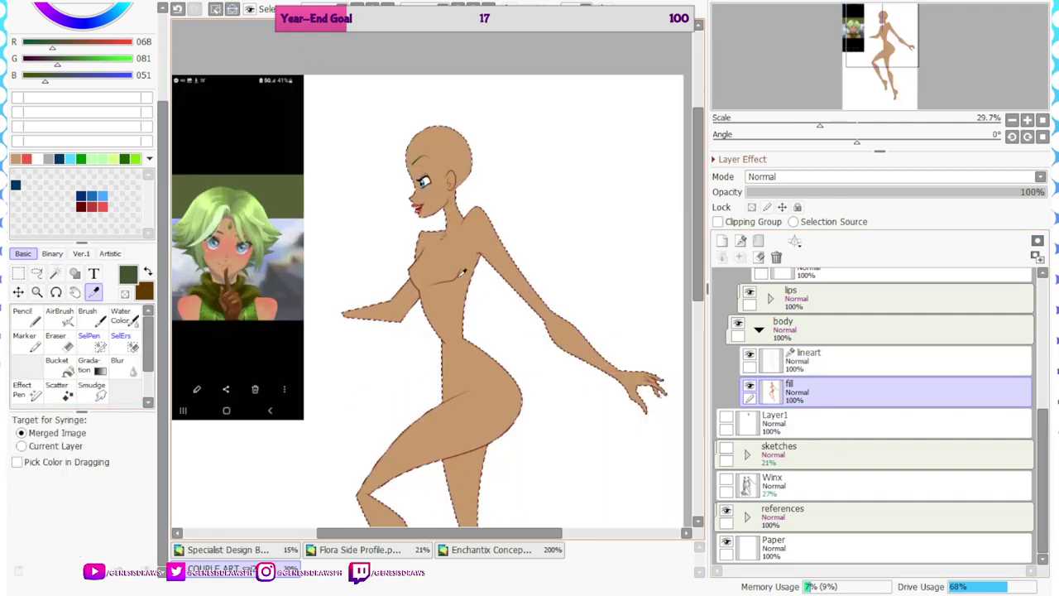
scroll(462, 275, "up", 1)
left_click(455, 306)
left_click(26, 317)
scroll(457, 166, "up", 7)
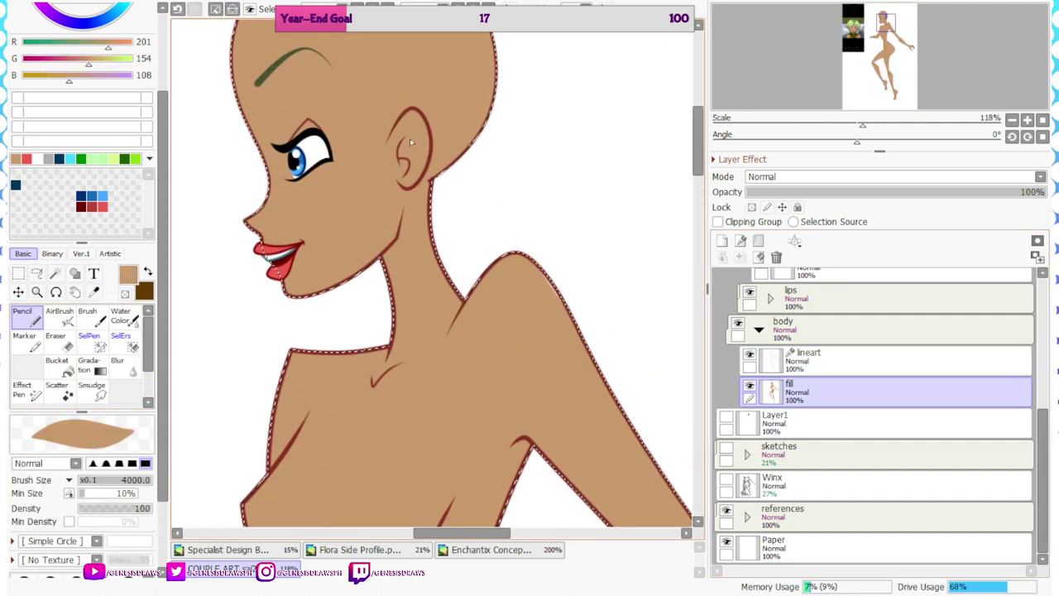
scroll(410, 138, "down", 7)
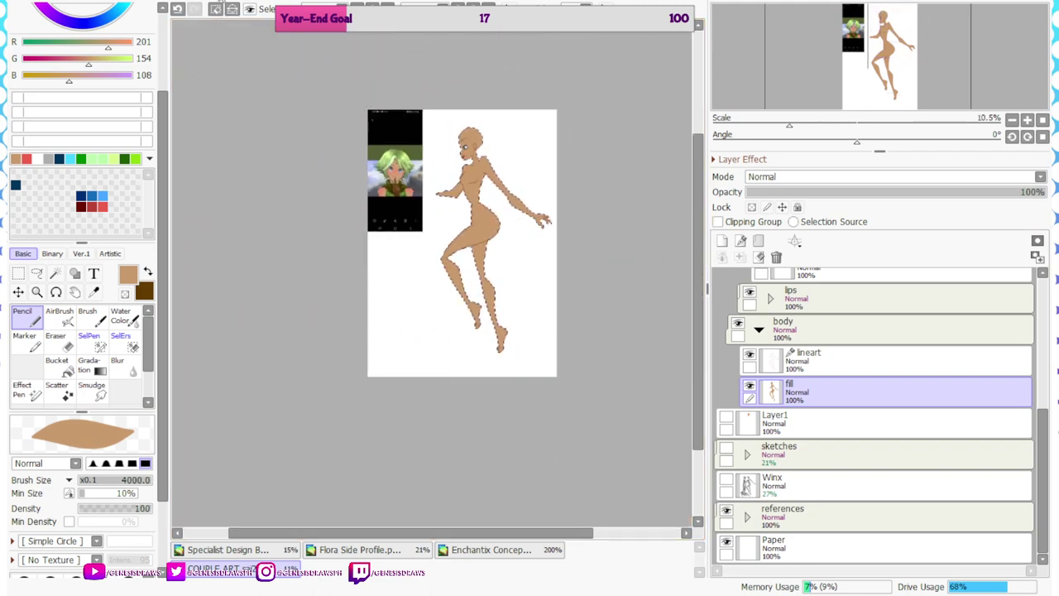
left_click(214, 10)
Examine the forehead gem and brows on the reference portrait up close
scroll(430, 249, "up", 6)
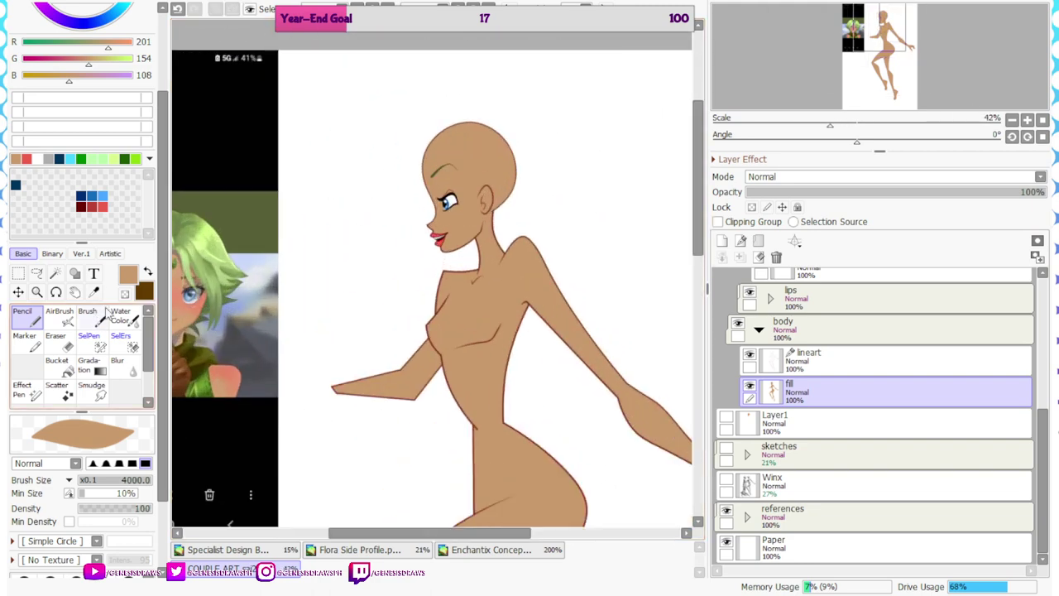
left_click(96, 292)
key("Tab")
scroll(266, 273, "up", 12)
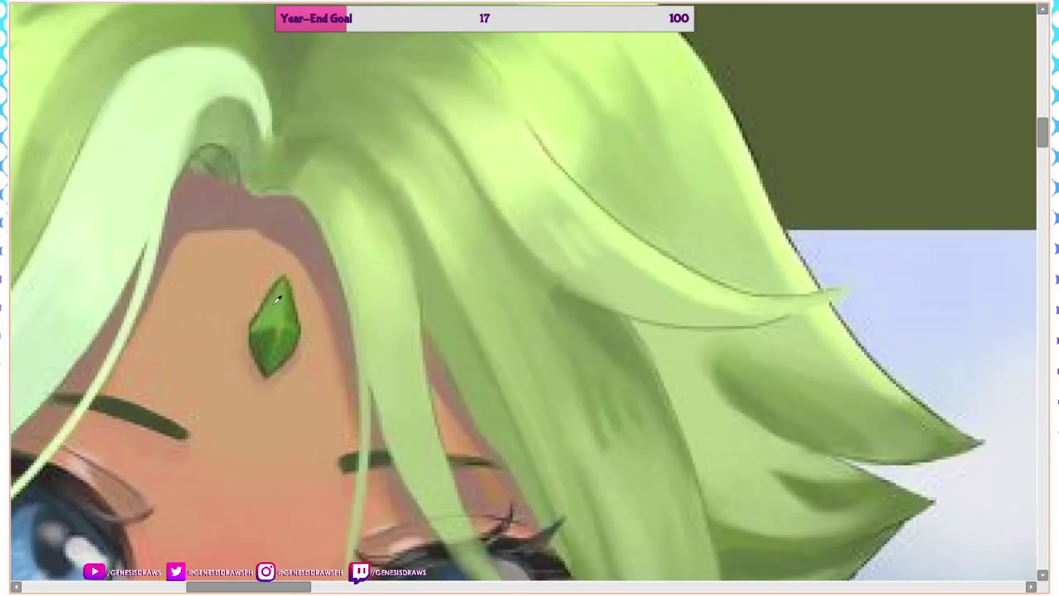
scroll(278, 304, "down", 4)
key("Tab")
scroll(337, 259, "down", 3)
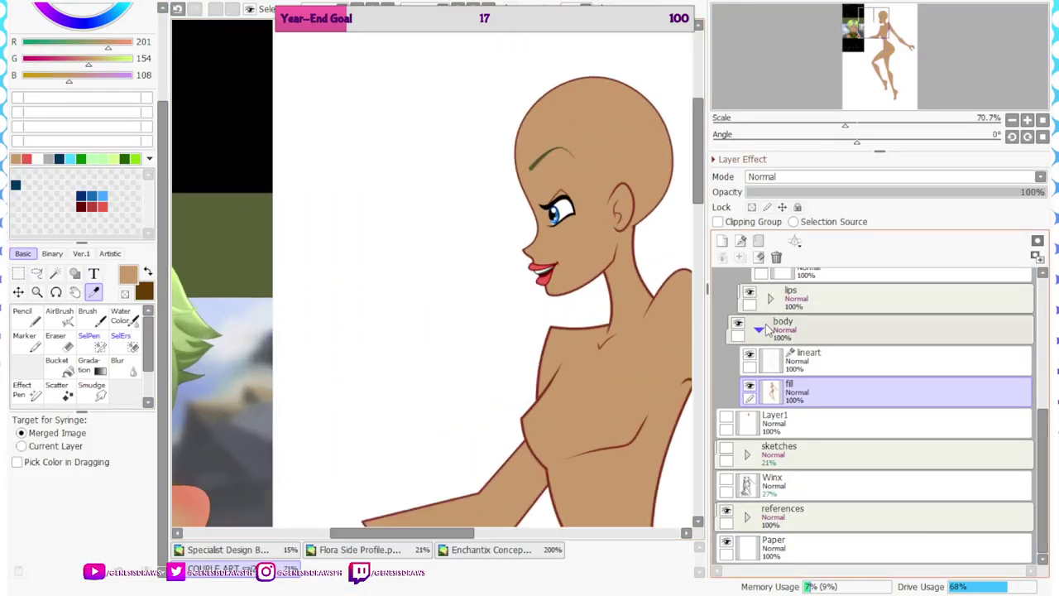
Collapse the body folder and rename the eyebrow's linework layer as brow
left_click(765, 329)
scroll(768, 327, "up", 2)
left_click(770, 393)
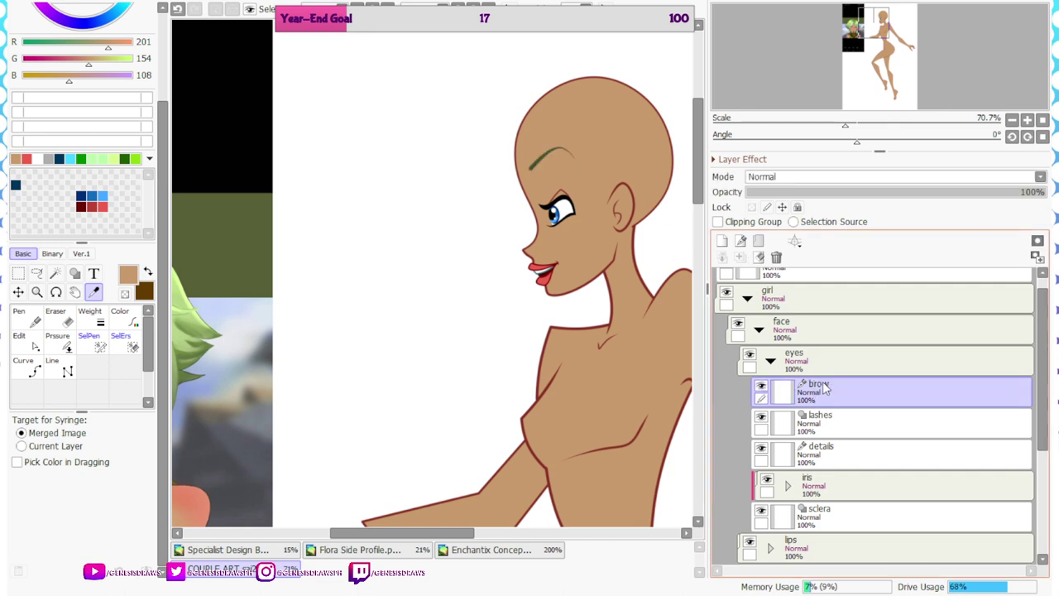
Collapse the eyes and face folders inside the girl folder
scroll(418, 63, "down", 2)
scroll(477, 85, "up", 2)
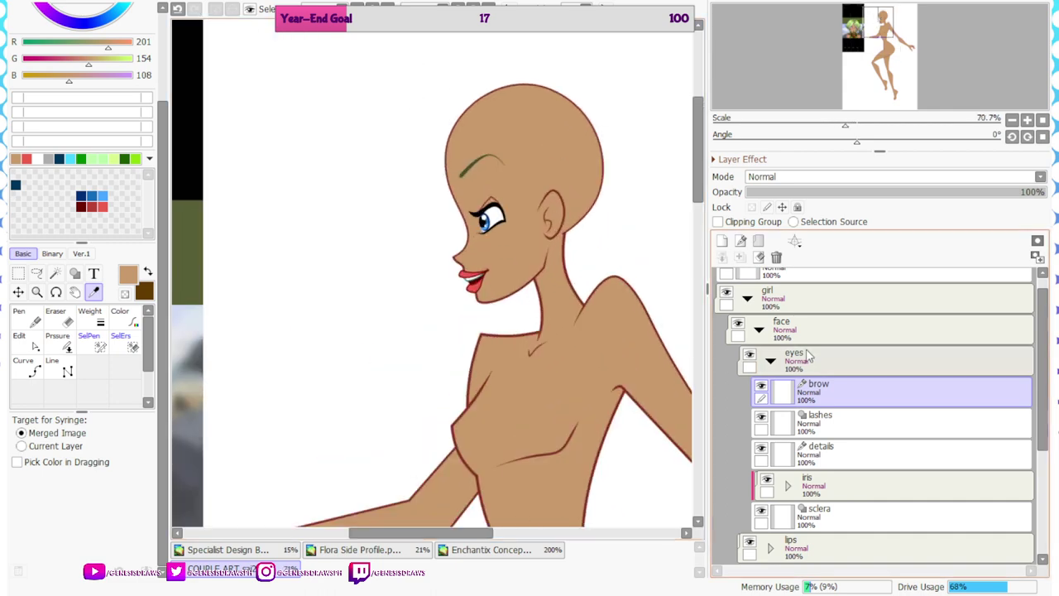
scroll(592, 294, "down", 2)
scroll(205, 302, "up", 2)
scroll(206, 302, "up", 1)
scroll(208, 308, "down", 3)
scroll(591, 228, "up", 1)
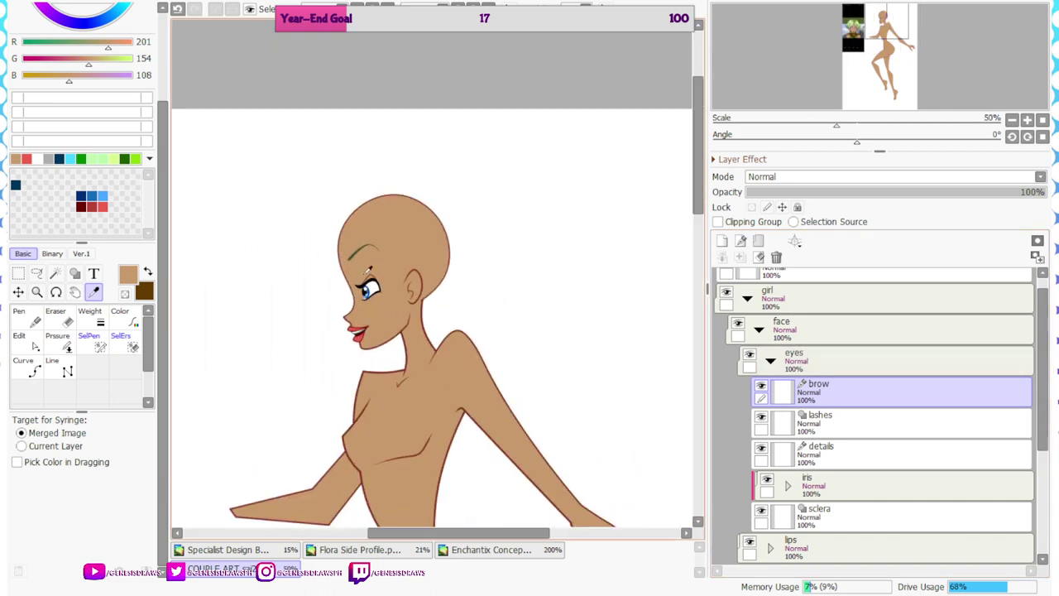
scroll(583, 215, "down", 1)
scroll(381, 201, "up", 2)
left_click(770, 361)
left_click(758, 329)
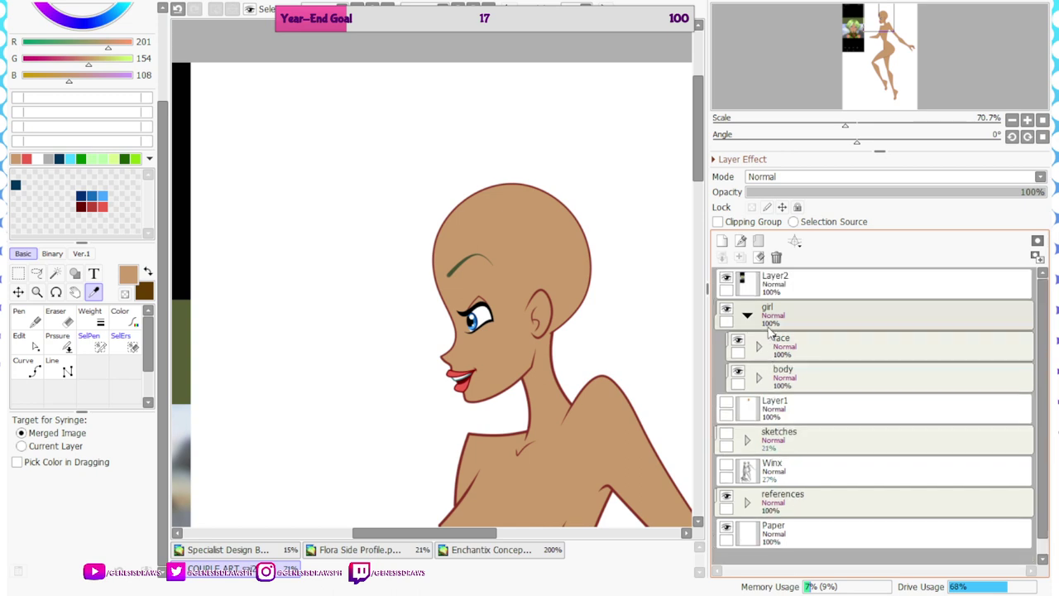
Collapse the girl folder, add a new layer folder above it and delete Layer1
left_click(748, 315)
left_click(774, 317)
left_click(758, 241)
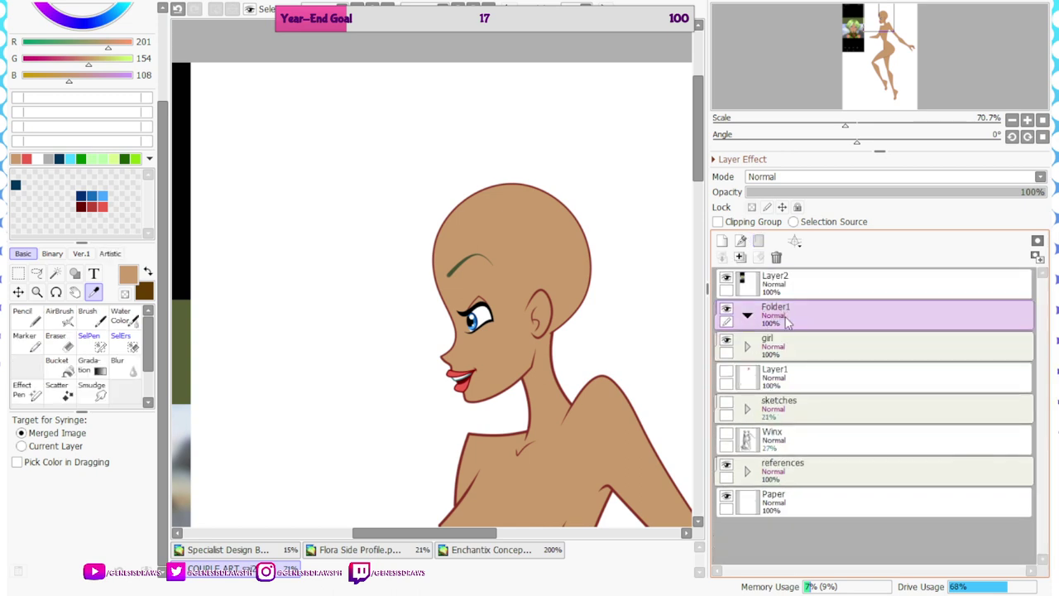
left_click(782, 374)
left_click(776, 257)
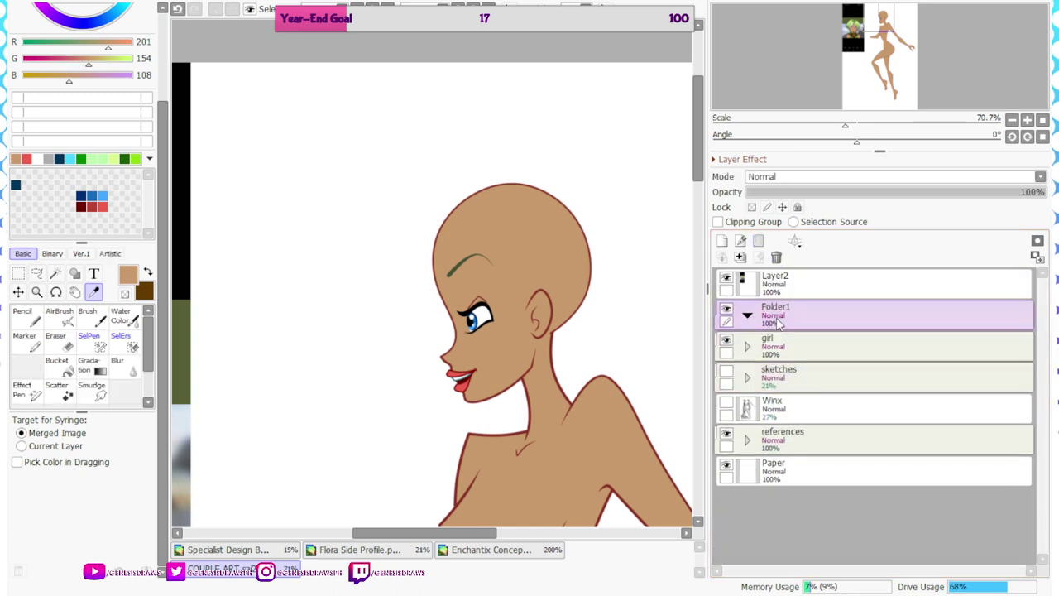
Name the new folder gem and add a linework layer inside it
type("gem")
left_click(650, 354)
left_click(741, 241)
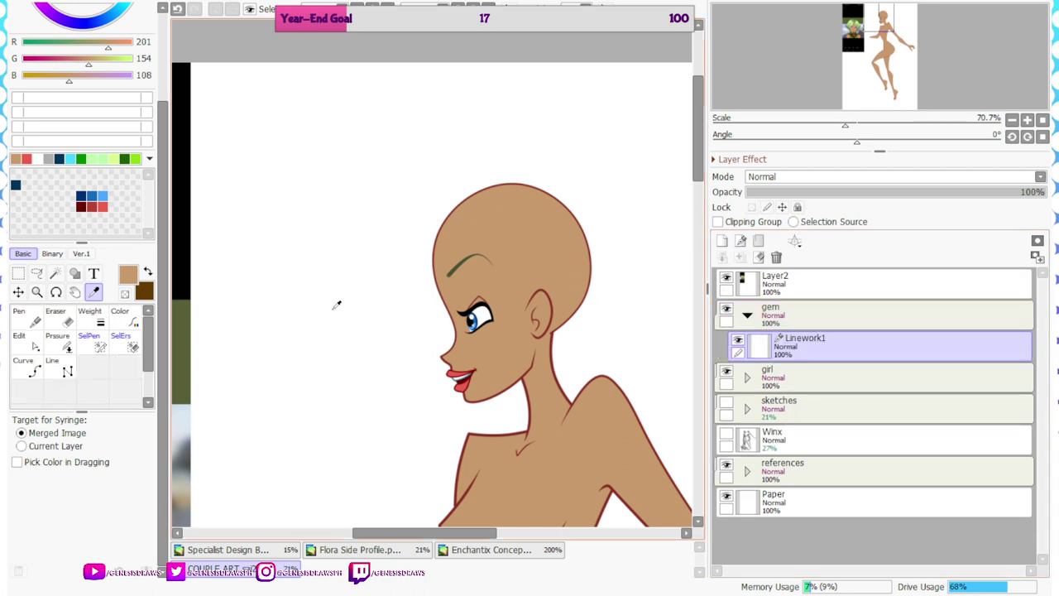
Draw the forehead gem's two angled outer edges with the Curve tool at brush size 3.0
scroll(423, 286, "up", 5)
scroll(443, 221, "up", 3)
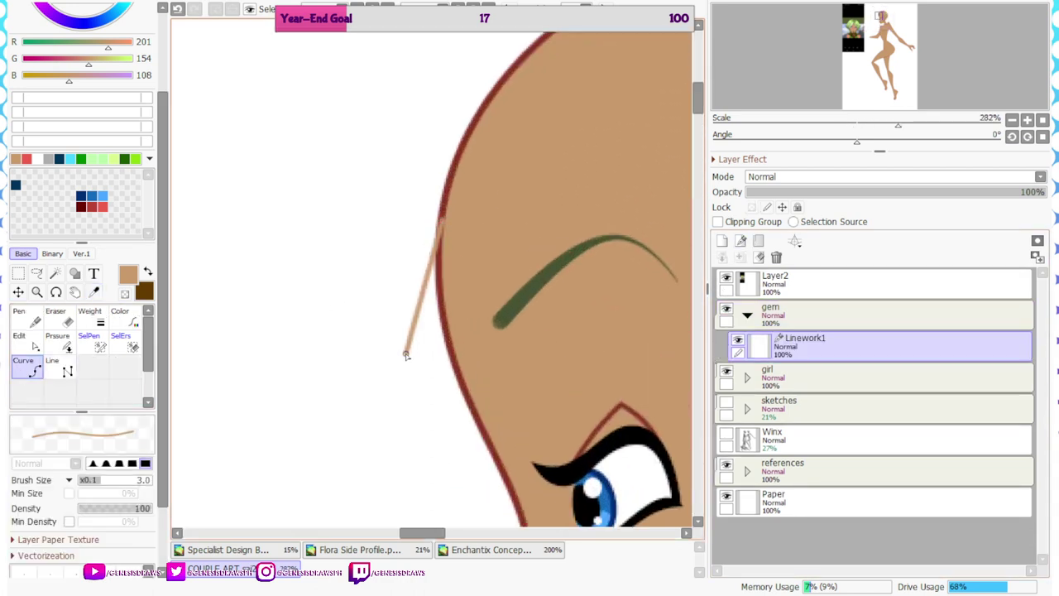
scroll(441, 271, "up", 2)
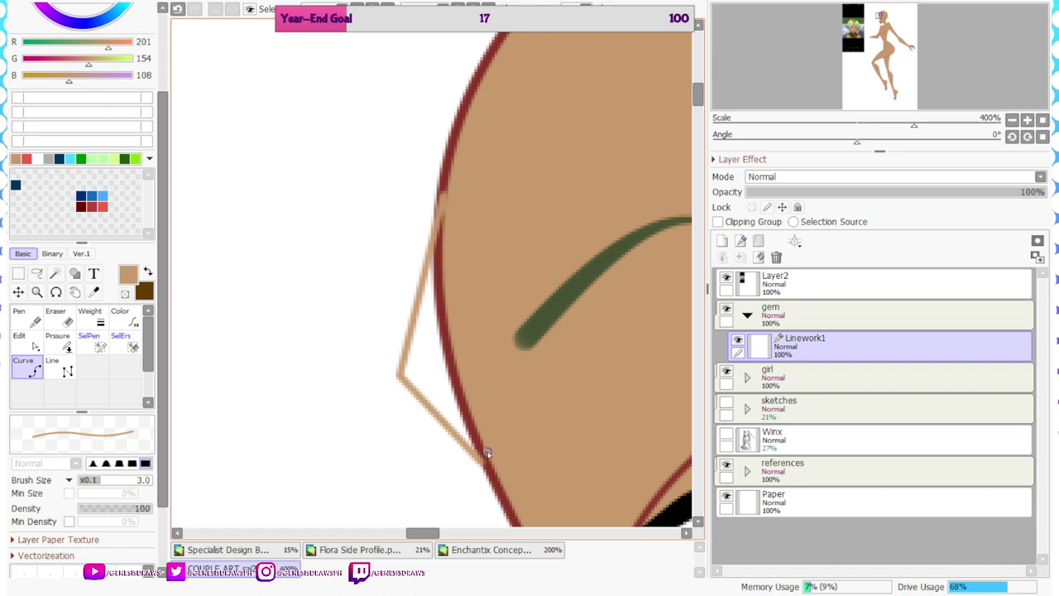
Transform the gem outline in Freeform mode, shifting it slightly down and outward along the forehead, and apply it
scroll(388, 264, "down", 3)
key("ctrl+t")
left_click_drag(453, 216, 446, 233)
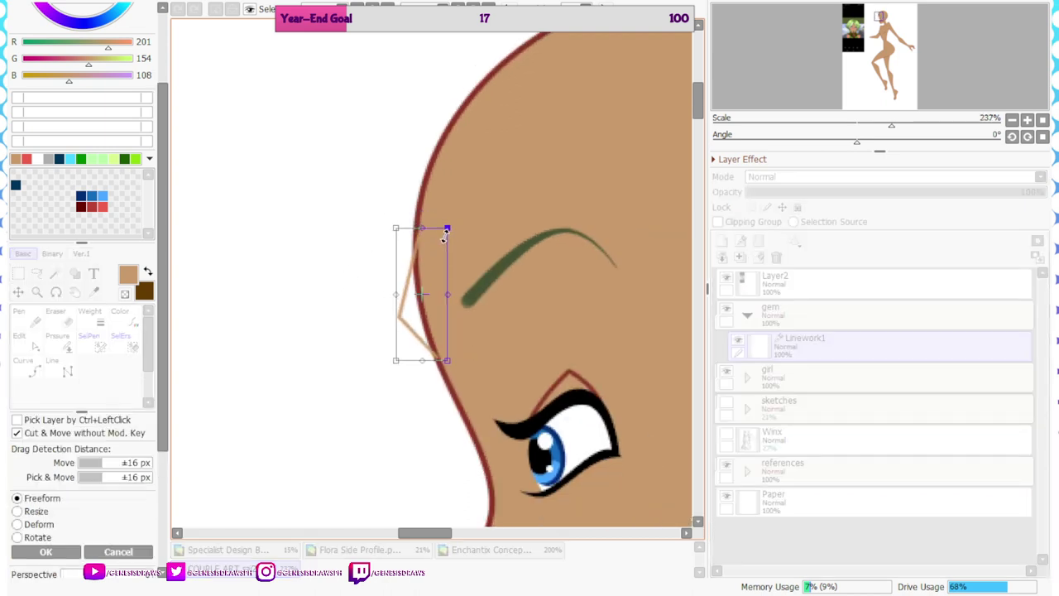
left_click_drag(431, 277, 423, 283)
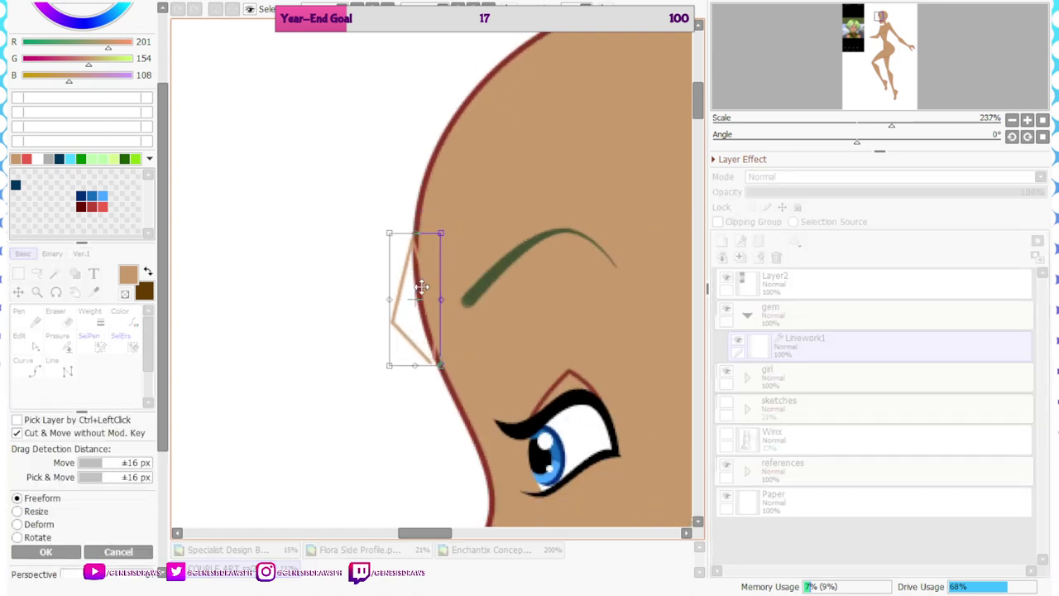
left_click(46, 552)
Recolour the gem's outer edges dark green, RGB 28, 94, 0, and close the shape with matching inner edges
left_click(125, 159)
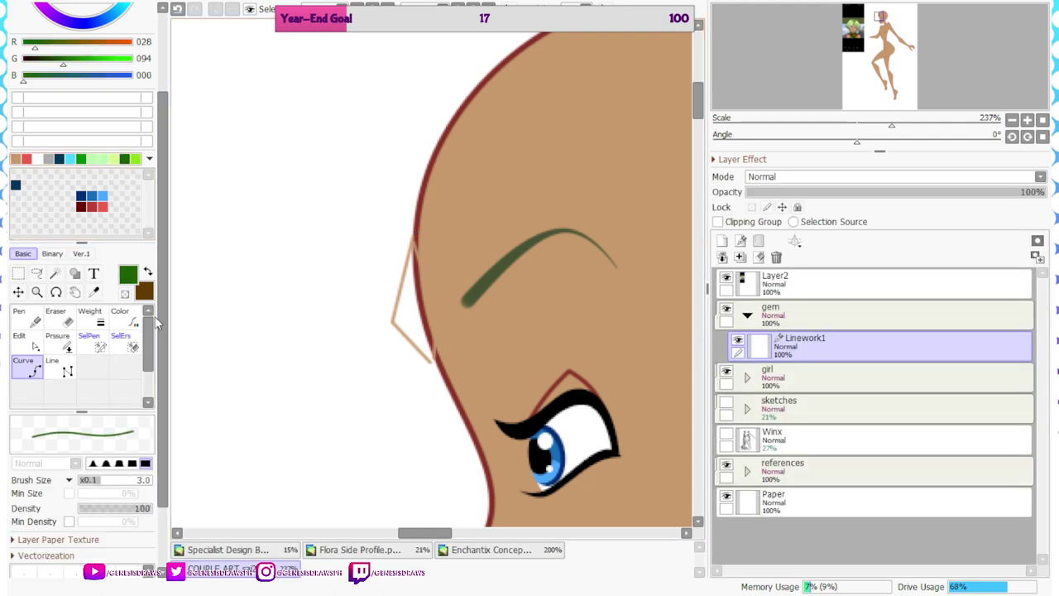
left_click(122, 316)
scroll(416, 282, "up", 2)
left_click(417, 281)
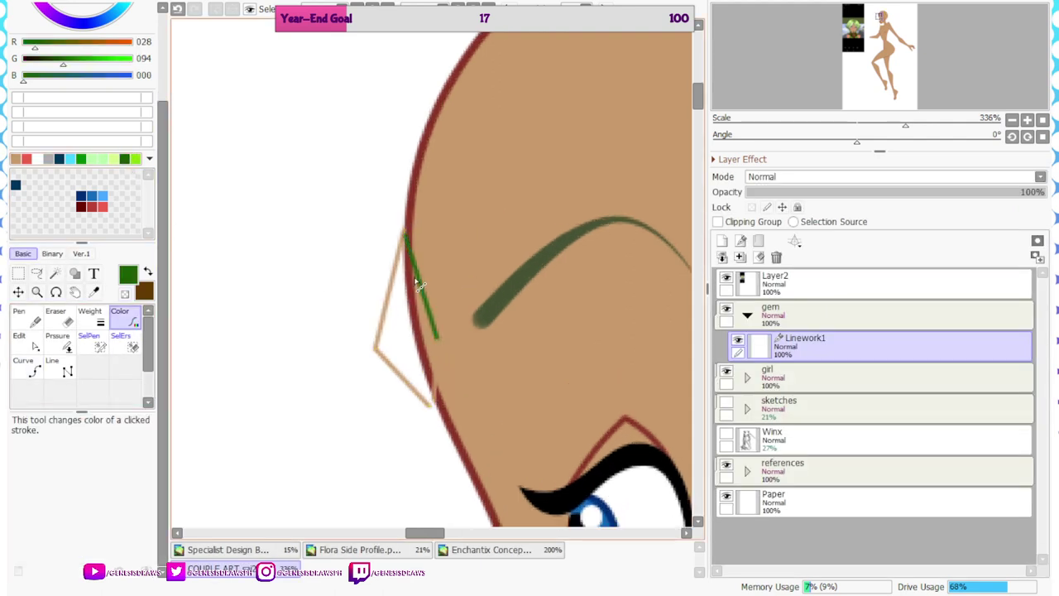
left_click(431, 387)
scroll(421, 202, "down", 6)
scroll(422, 266, "up", 2)
left_click(27, 341)
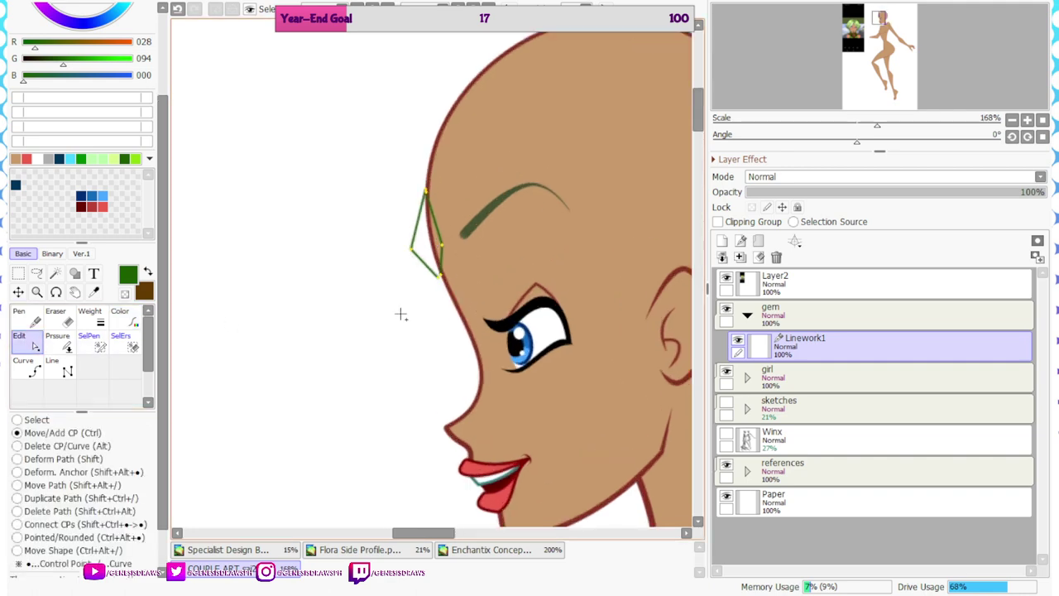
scroll(419, 293, "up", 4)
Sample the dark green hair outline, RGB 58, 88, 7, from the Enchantix concept and return to the couple art file
left_click(499, 550)
scroll(458, 235, "down", 8)
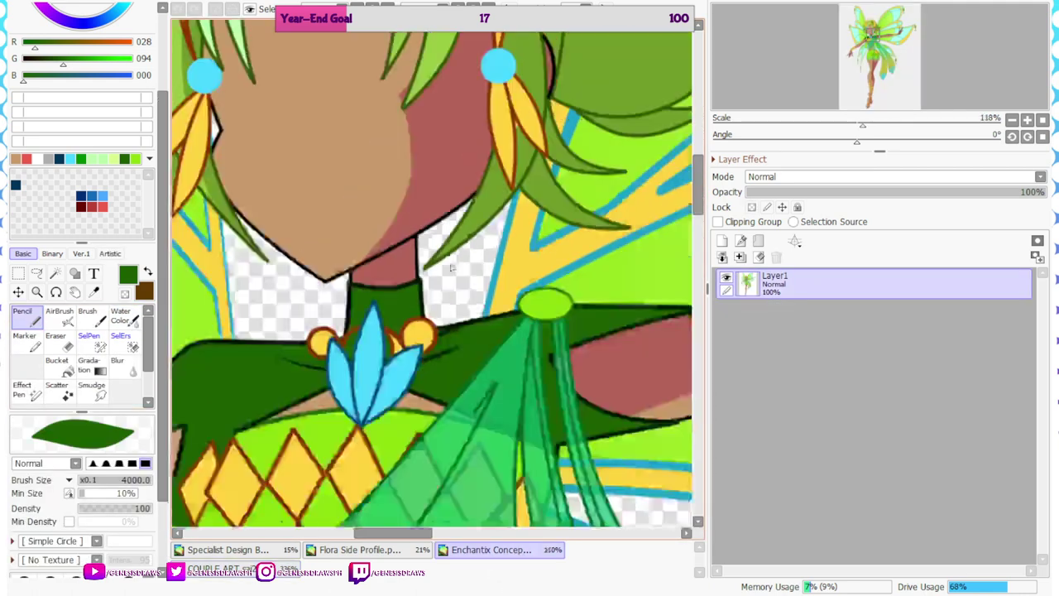
scroll(398, 57, "up", 2)
left_click(94, 292)
scroll(387, 91, "up", 11)
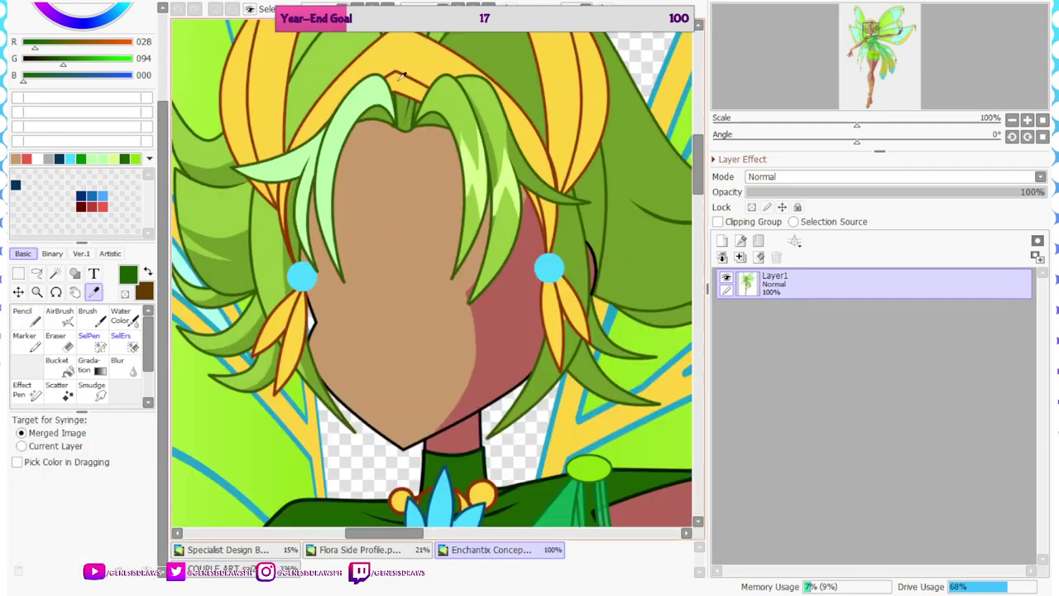
left_click(356, 113)
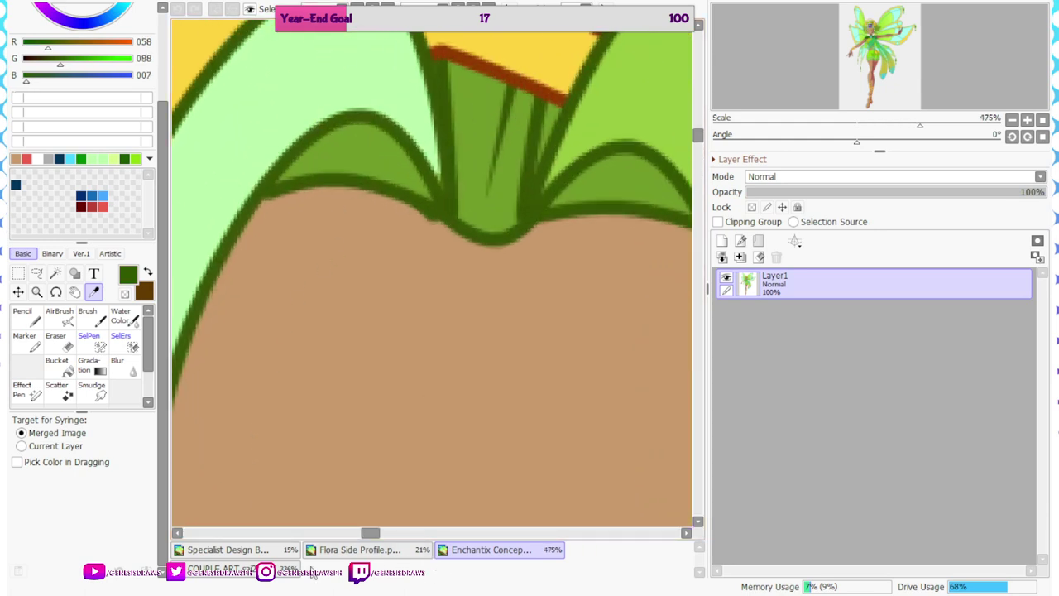
left_click(285, 572)
scroll(416, 281, "down", 4)
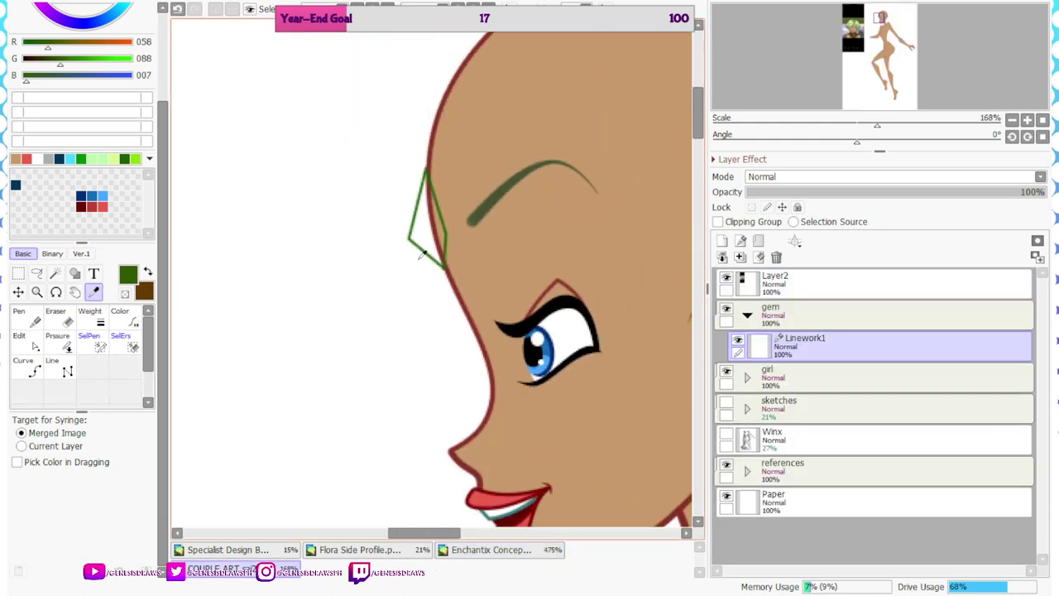
Recolour the stroke on the girl's brow layer with the sampled green and check the face in a mirrored view
left_click(748, 376)
left_click(759, 408)
left_click(770, 439)
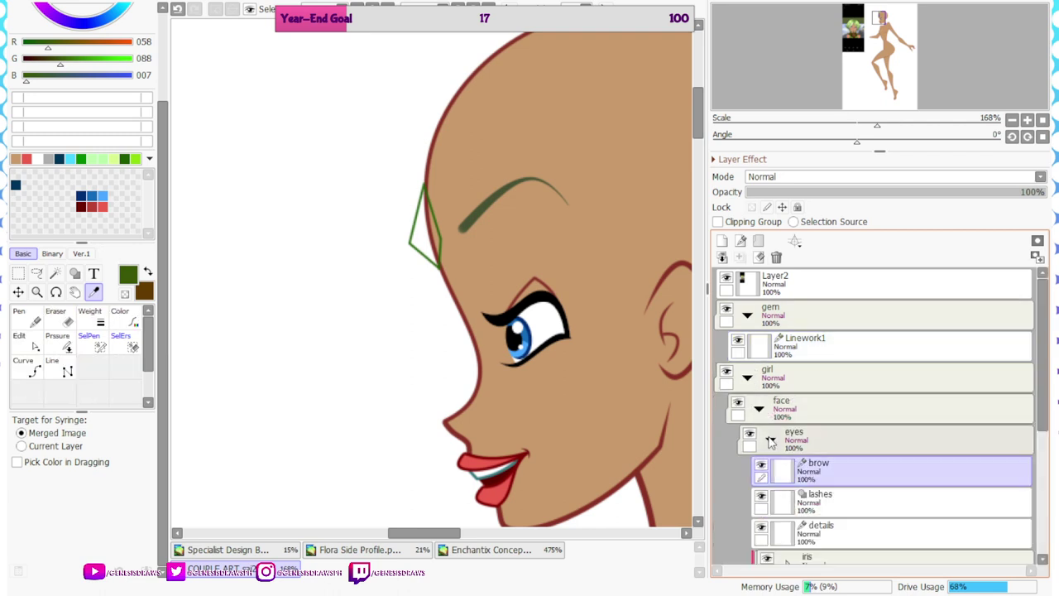
left_click(120, 313)
scroll(450, 230, "down", 2)
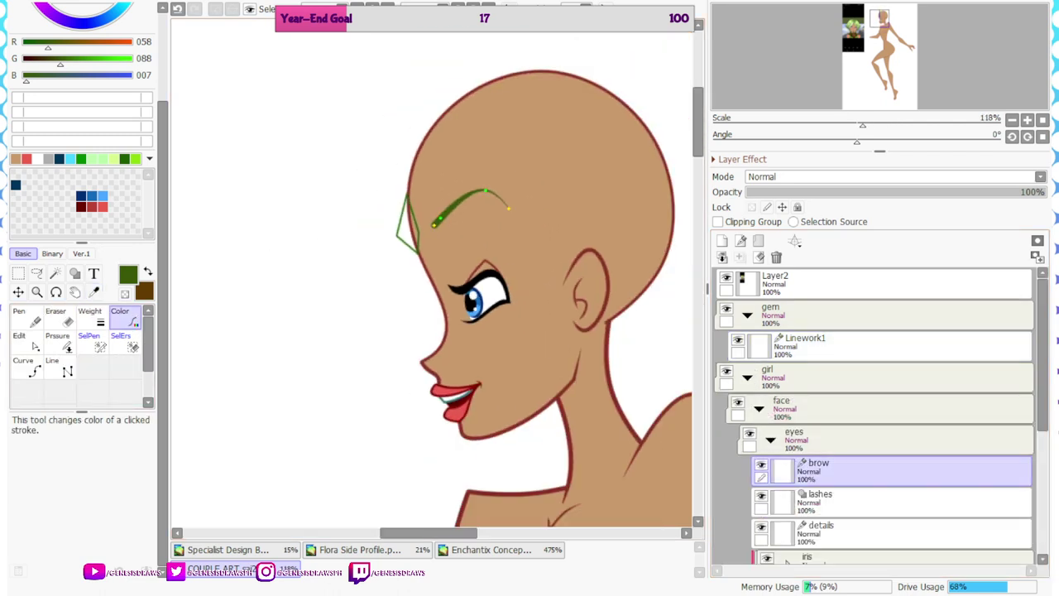
scroll(427, 157, "down", 6)
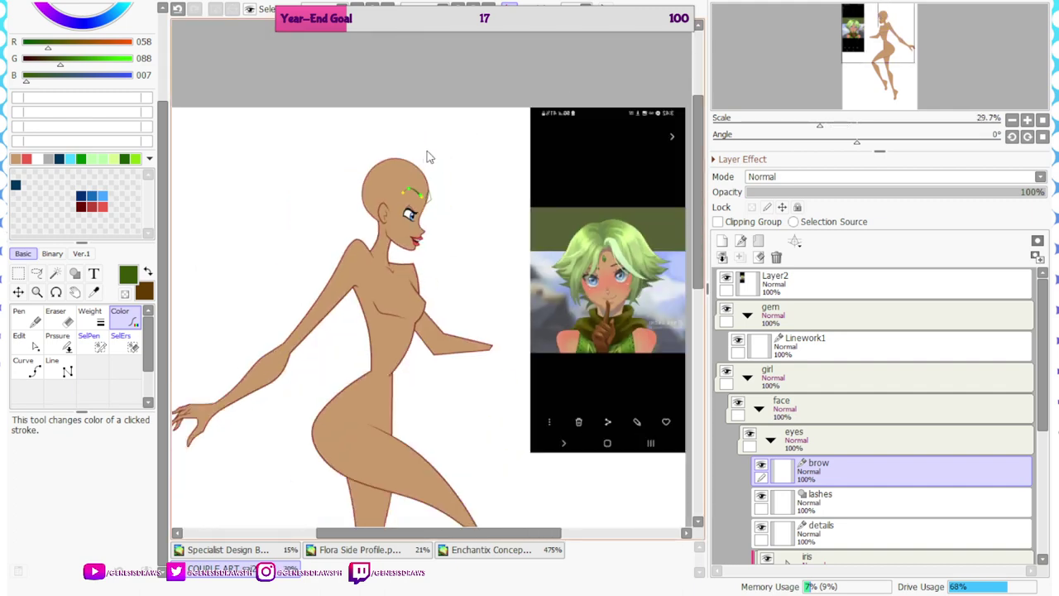
scroll(461, 161, "up", 4)
left_click(509, 6)
scroll(419, 111, "down", 7)
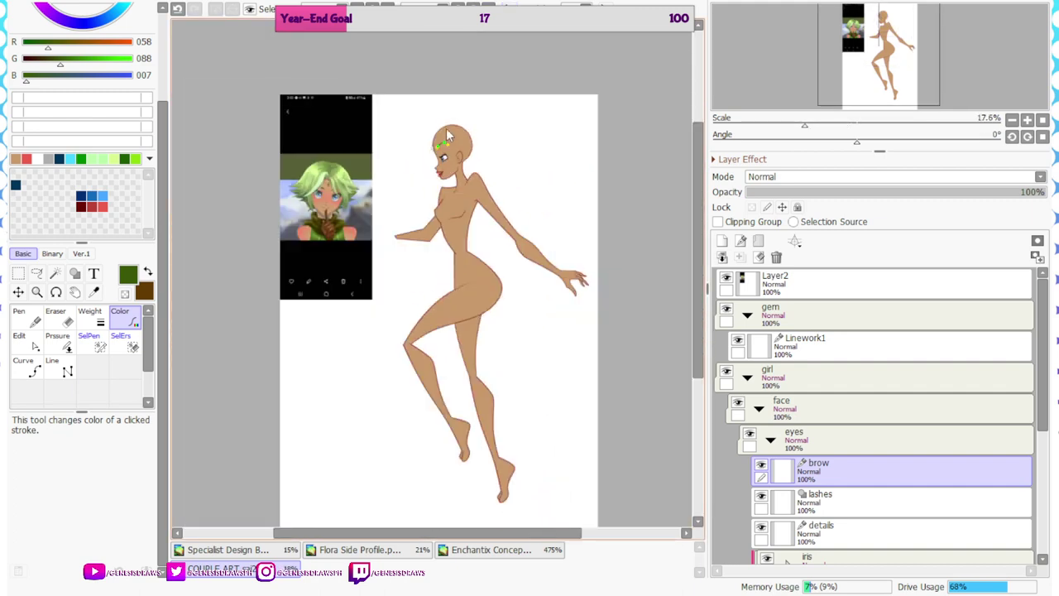
scroll(447, 129, "up", 17)
Set the line weight of the gem outline's strokes to 3.5 on its linework layer
left_click(779, 353)
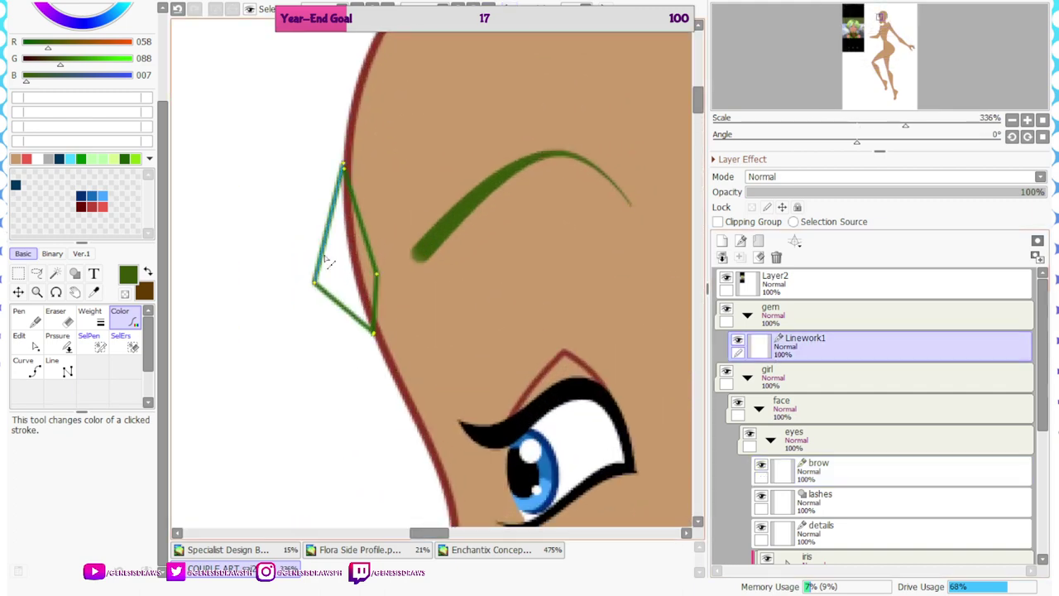
scroll(364, 277, "up", 2)
left_click(90, 314)
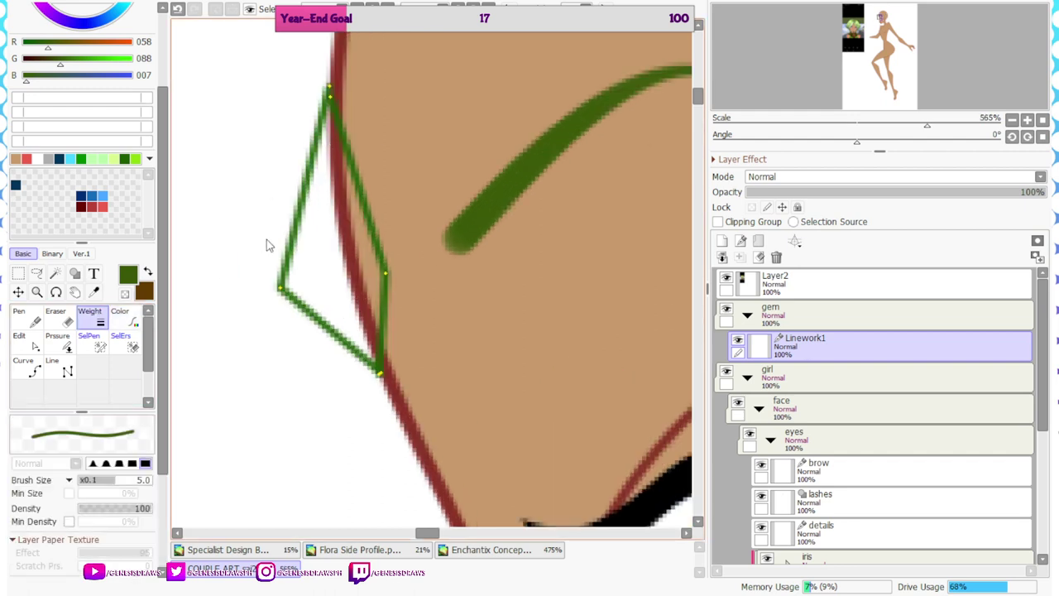
left_click(273, 244)
scroll(151, 495, "down", 3)
left_click(102, 534)
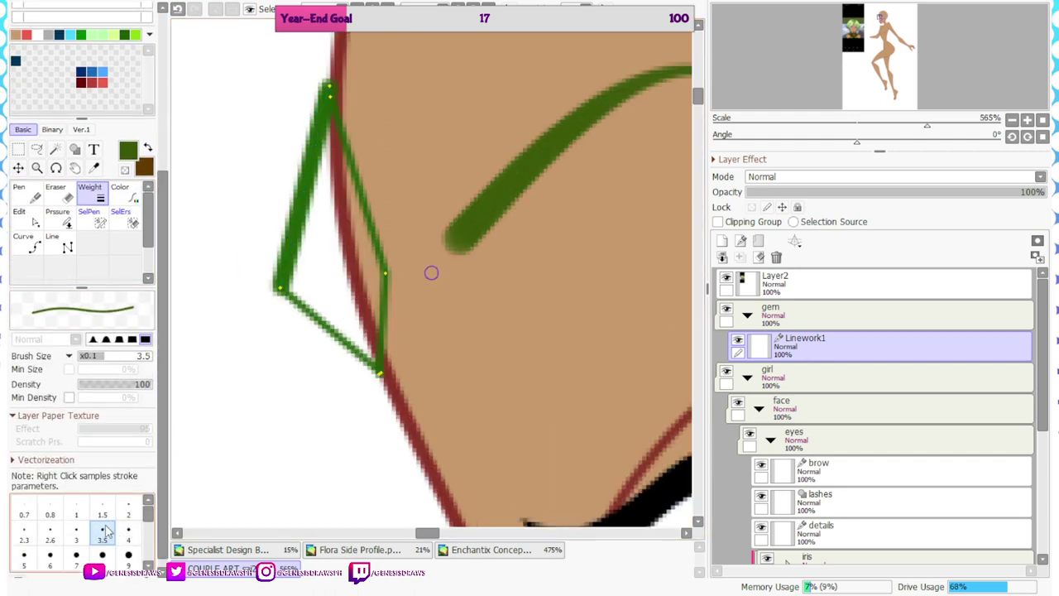
left_click(293, 261)
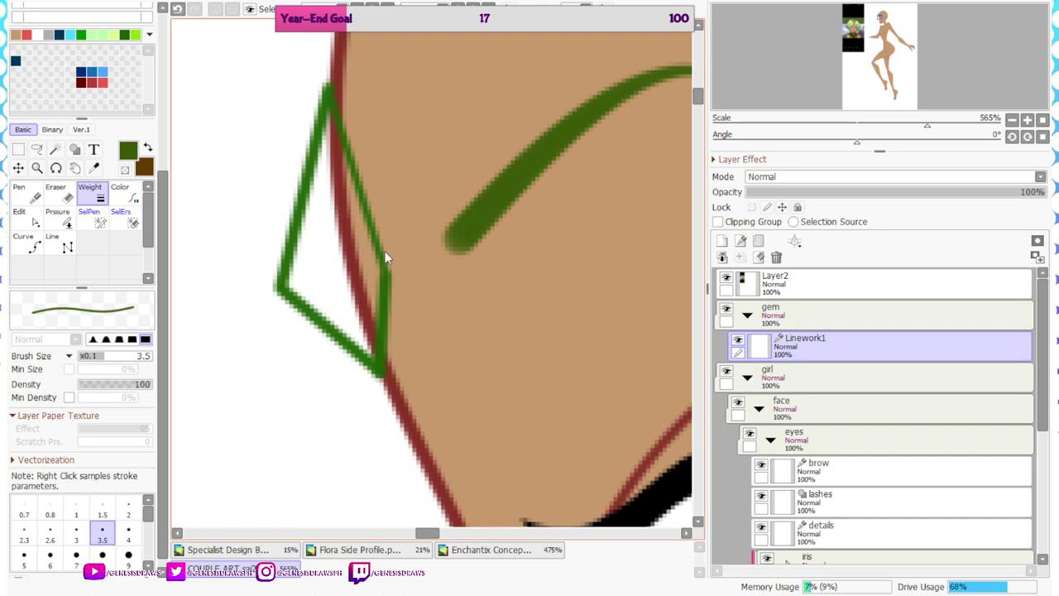
scroll(383, 256, "down", 6)
scroll(475, 105, "up", 2)
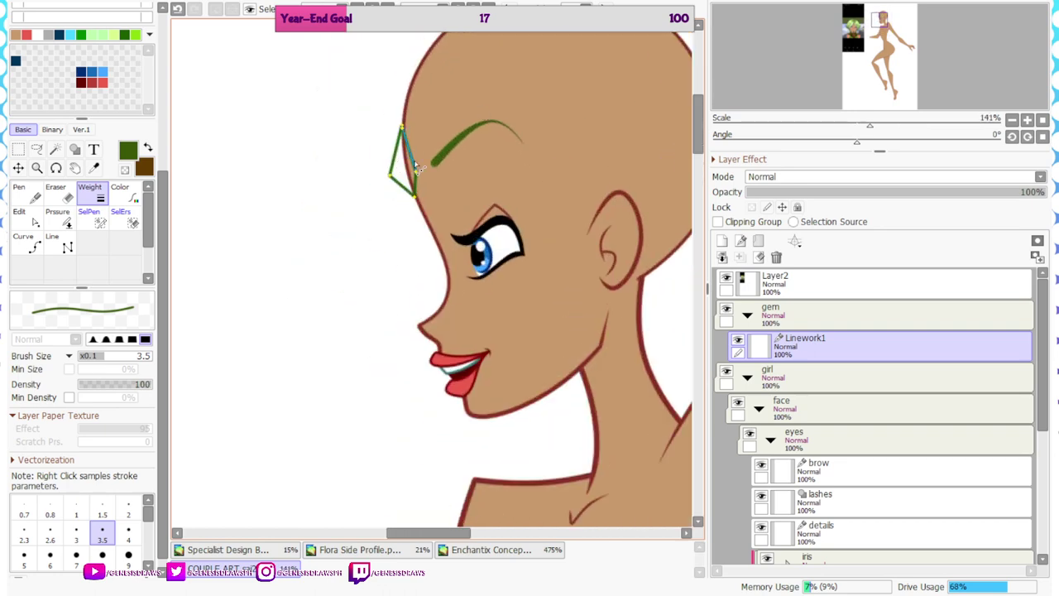
Select the gem's interior by wand-selecting the area outside its outline and inverting the selection
left_click(55, 149)
left_click(327, 33)
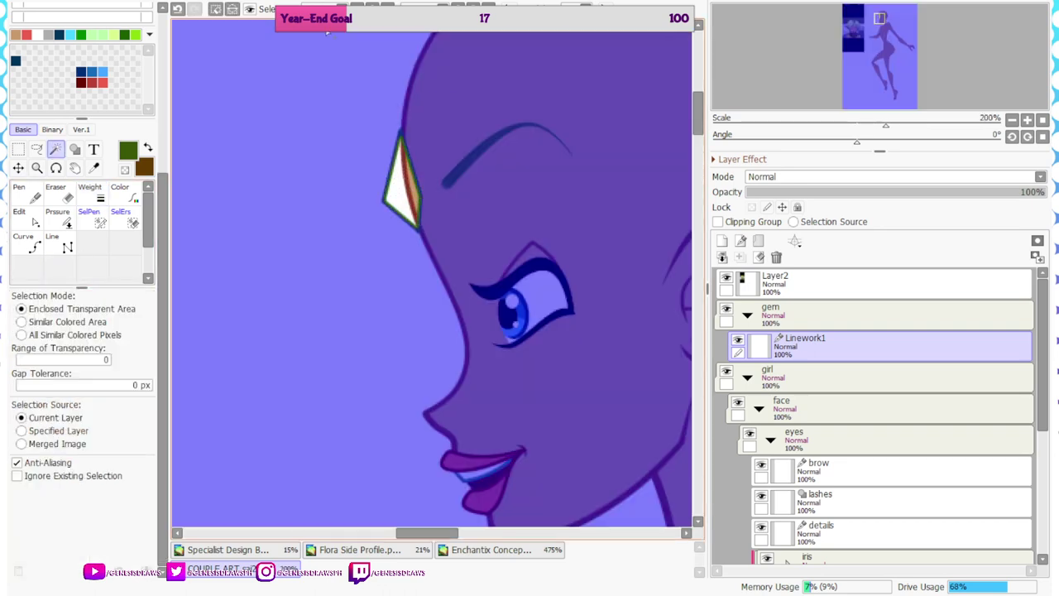
left_click(232, 9)
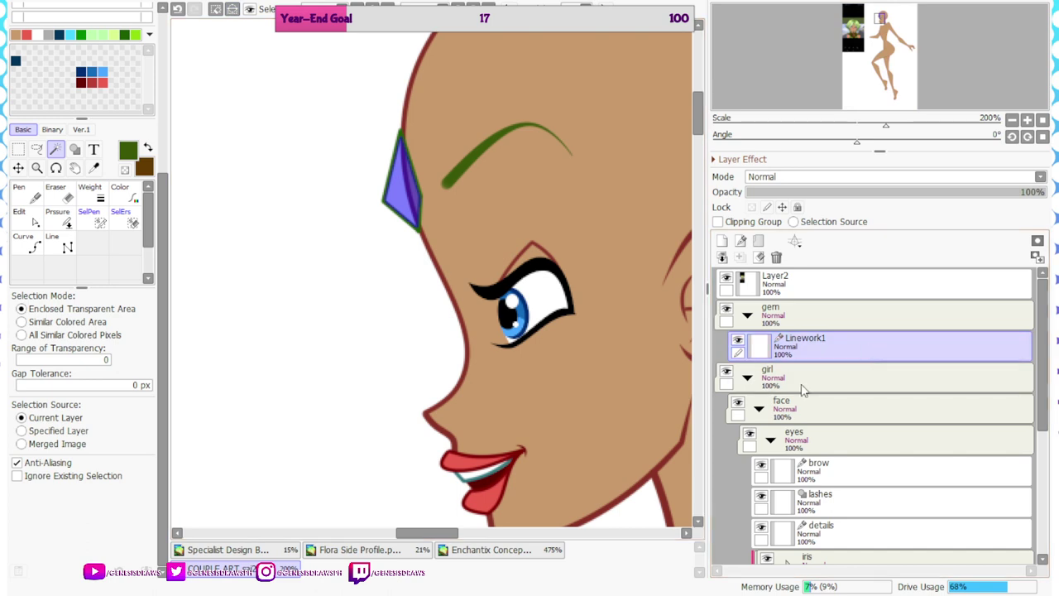
Rename the gem's linework layer as lineart and add a layer named color beneath it
key("Return")
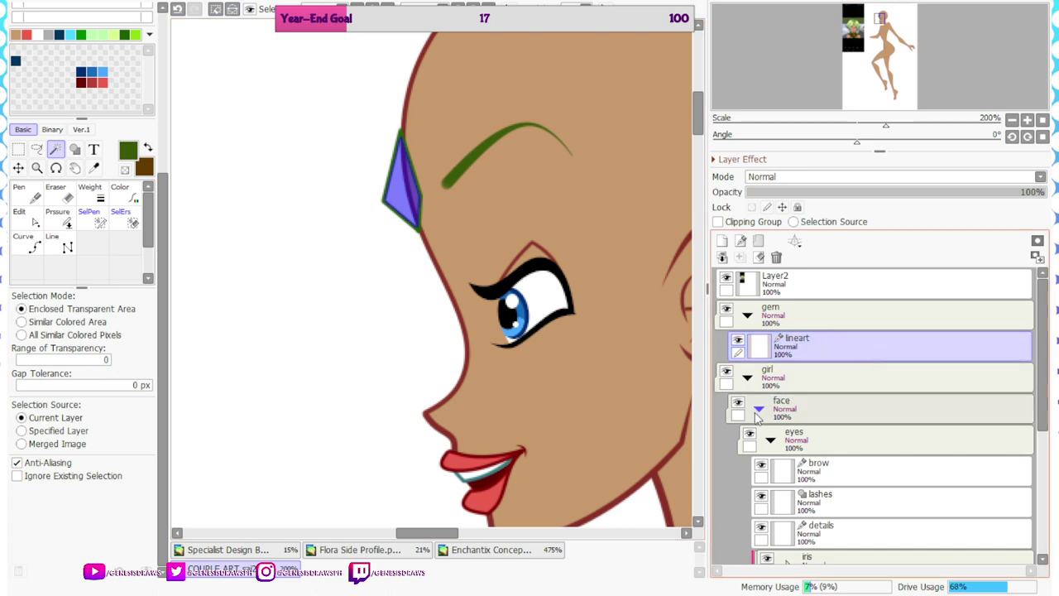
left_click(723, 241)
left_click_drag(783, 352, 800, 382)
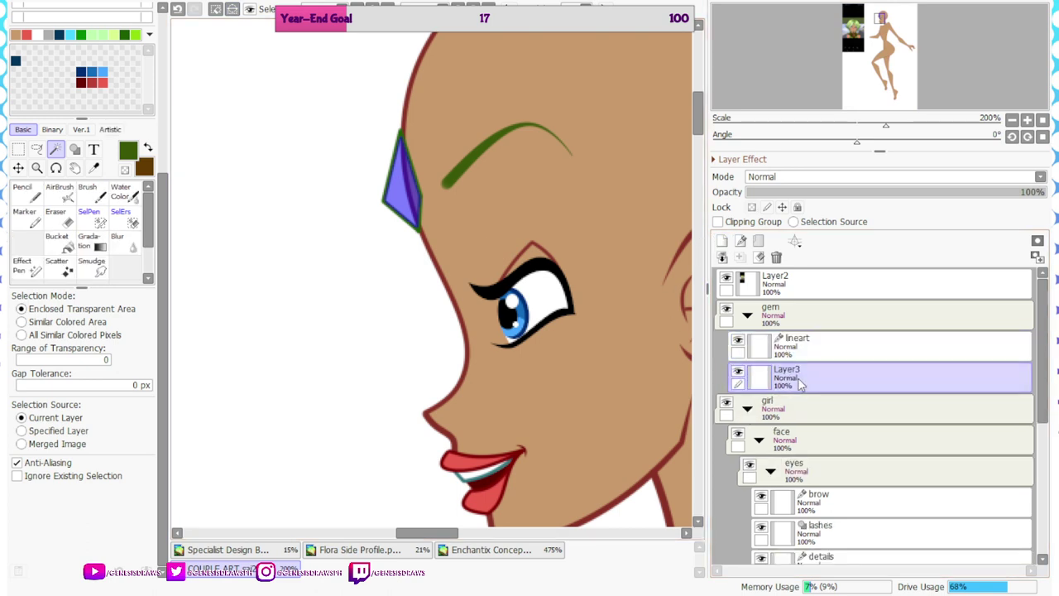
double_click(799, 381)
type("color")
key("Return")
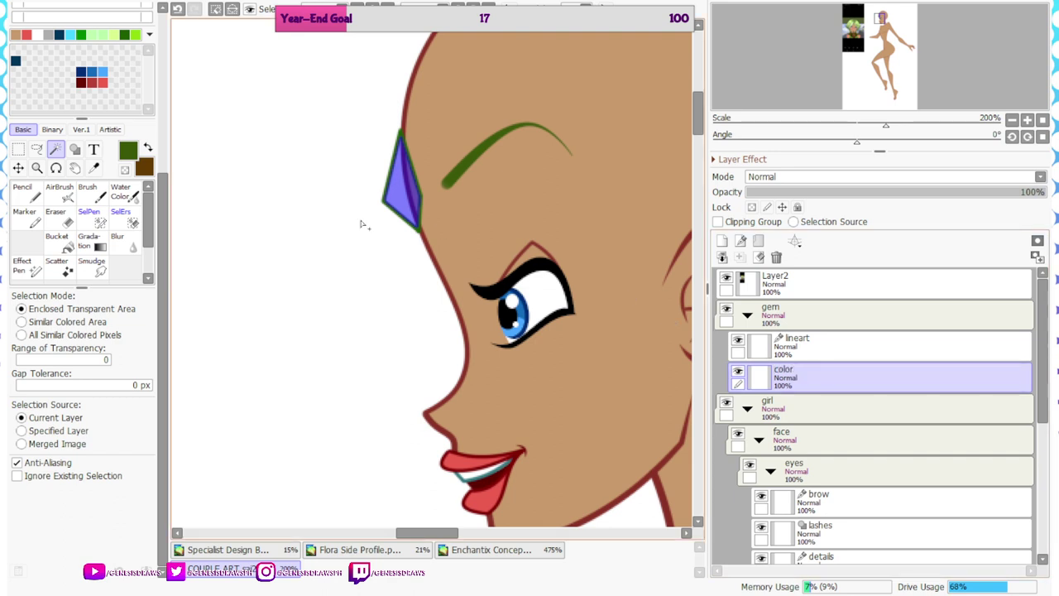
Fill the selected gem with green, RGB 114, 157, 41, using the Pencil at size 1600, and deselect
scroll(156, 248, "up", 5)
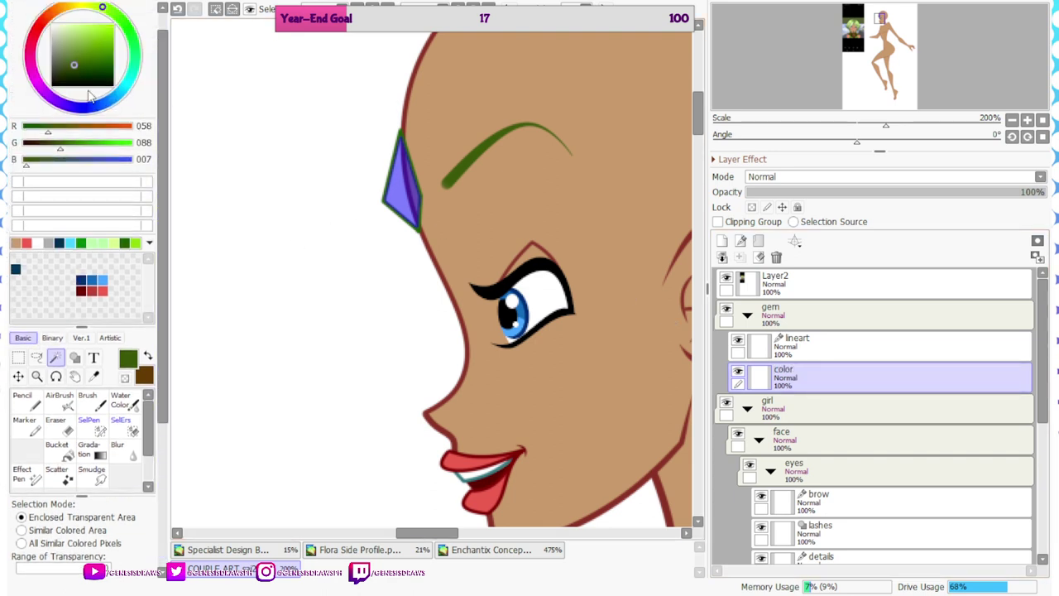
left_click(85, 46)
left_click(22, 399)
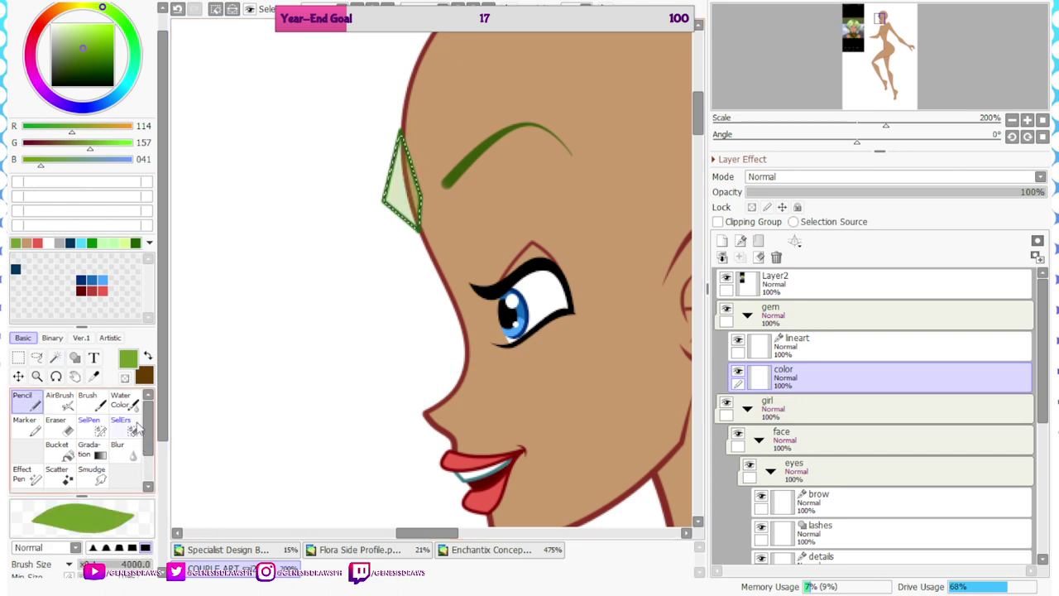
scroll(160, 424, "down", 5)
left_click(104, 523)
left_click_drag(404, 137, 407, 214)
scroll(361, 209, "down", 7)
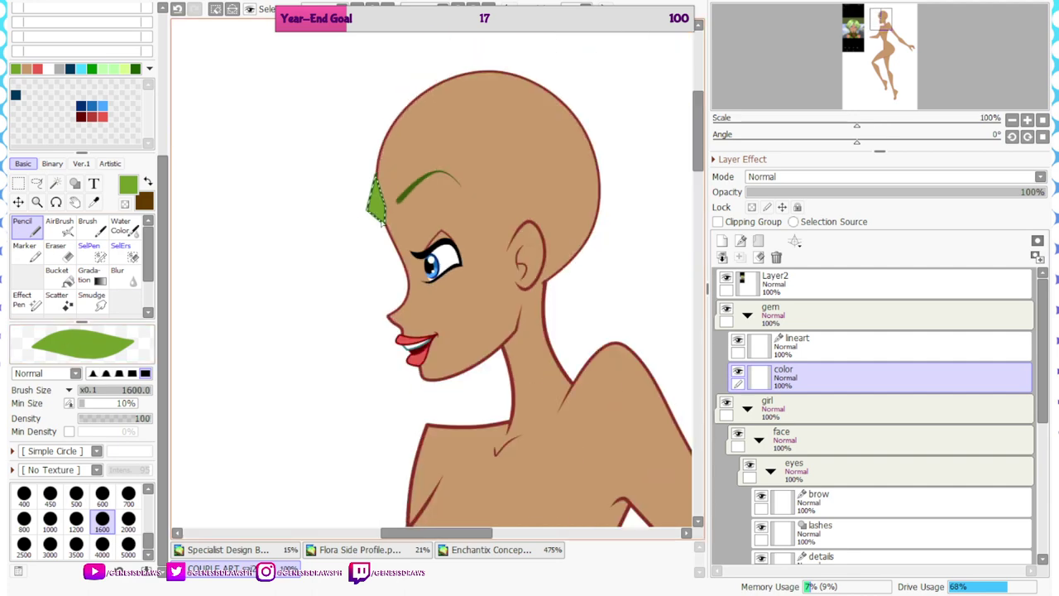
scroll(367, 208, "up", 8)
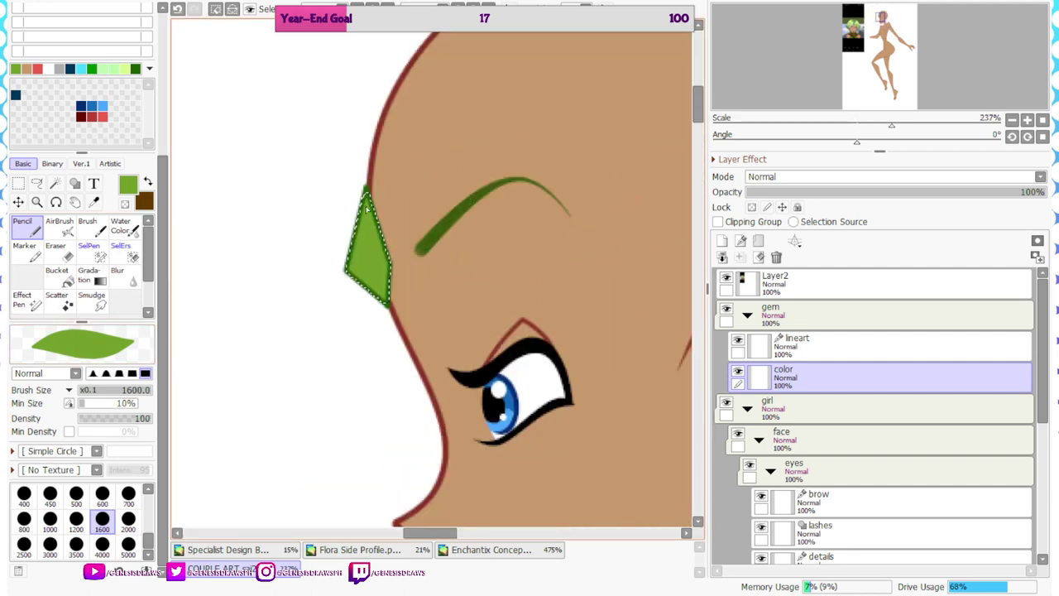
left_click(215, 9)
left_click(115, 67)
left_click(75, 182)
left_click(341, 257)
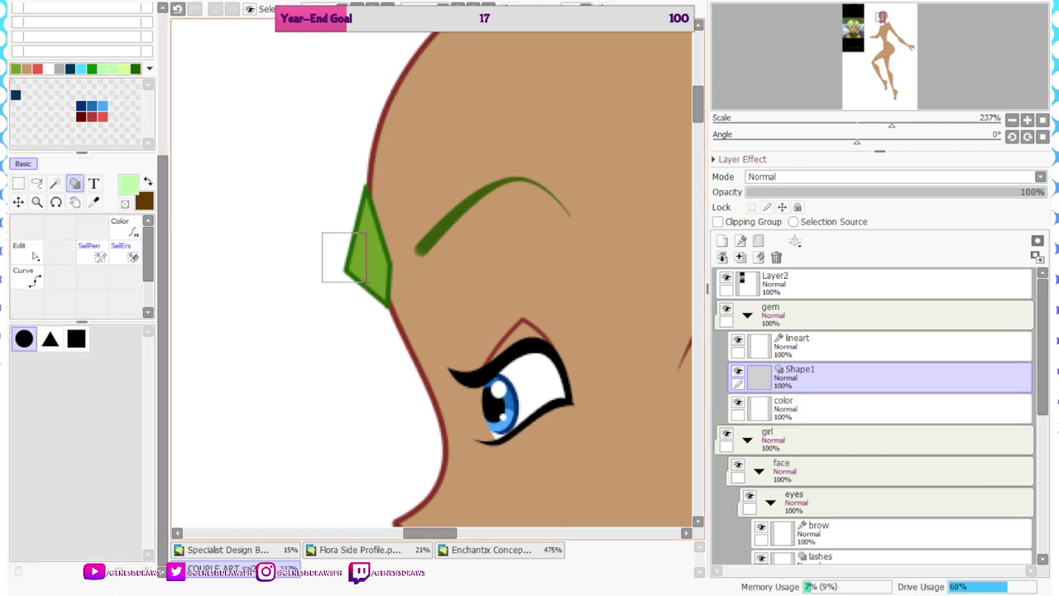
left_click(177, 8)
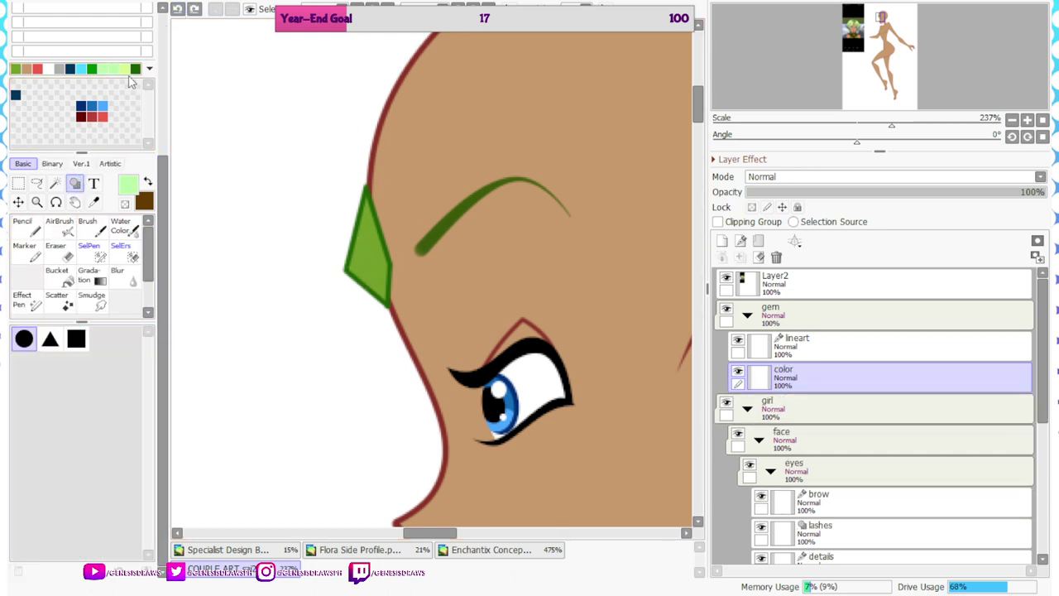
Add a light yellow-green triangle highlight clipped to the gem's color layer and adjust its points along the gem's facet
left_click(50, 339)
left_click_drag(333, 238, 377, 290)
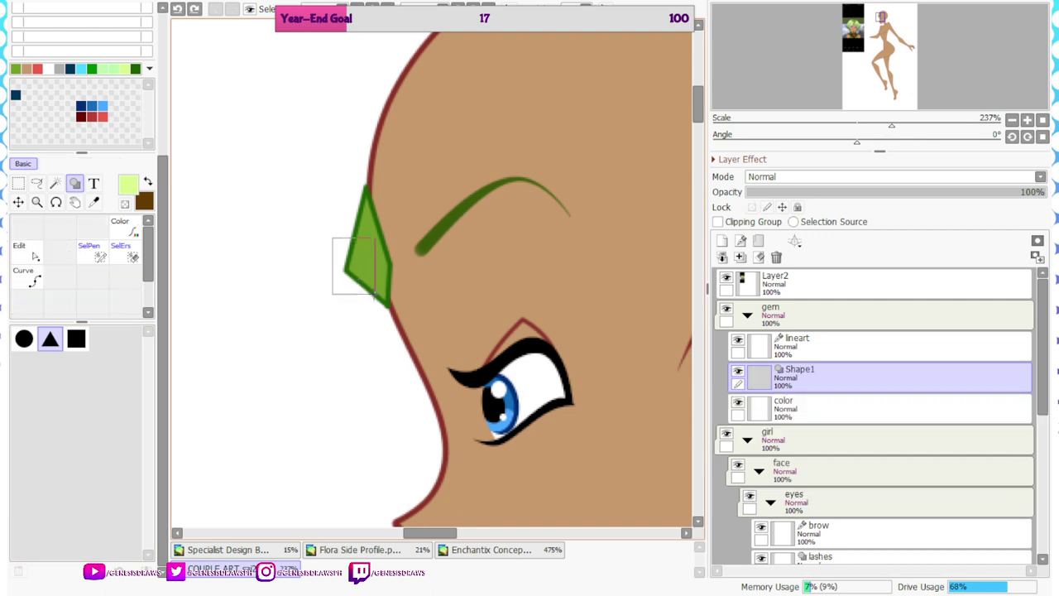
left_click(731, 229)
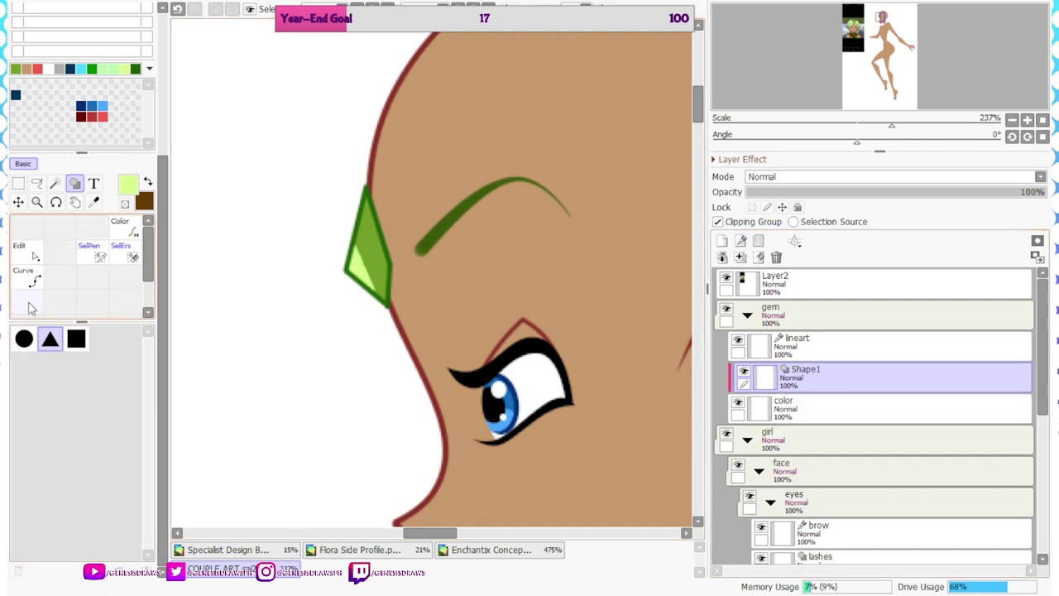
left_click(19, 248)
scroll(270, 224, "up", 1)
left_click_drag(366, 248, 376, 218)
left_click_drag(384, 263, 382, 168)
scroll(375, 274, "up", 3)
scroll(382, 167, "down", 12)
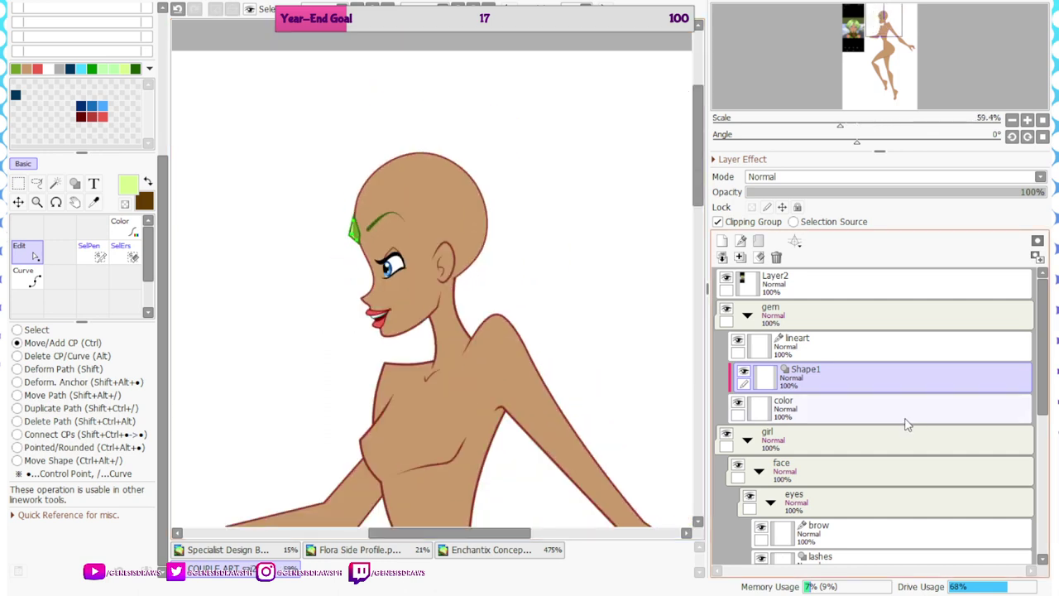
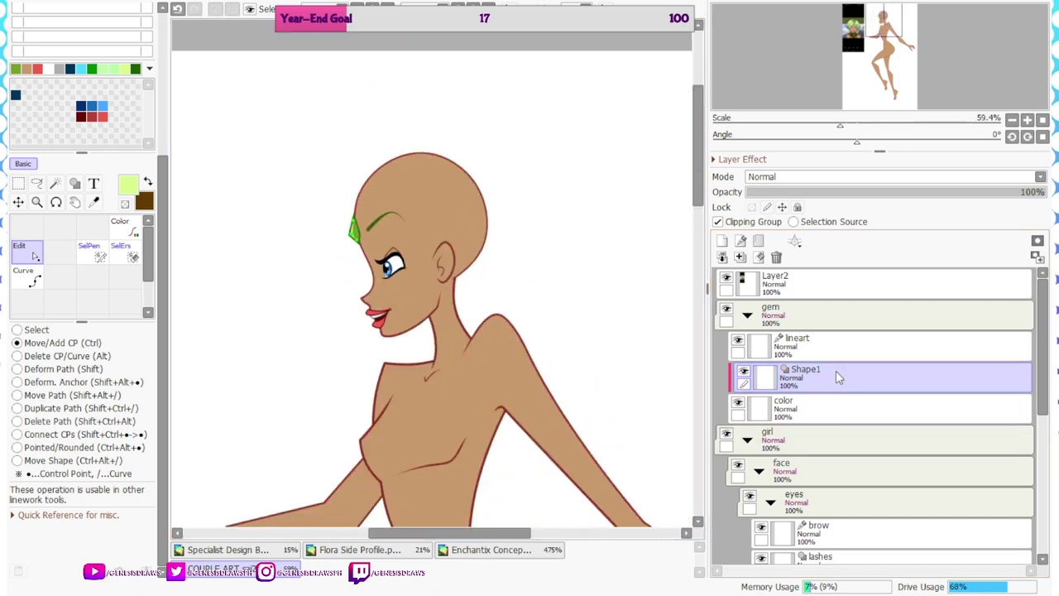
Rename the gem's highlight shape layer as shine and check the figure beside the portrait reference
key("Tab")
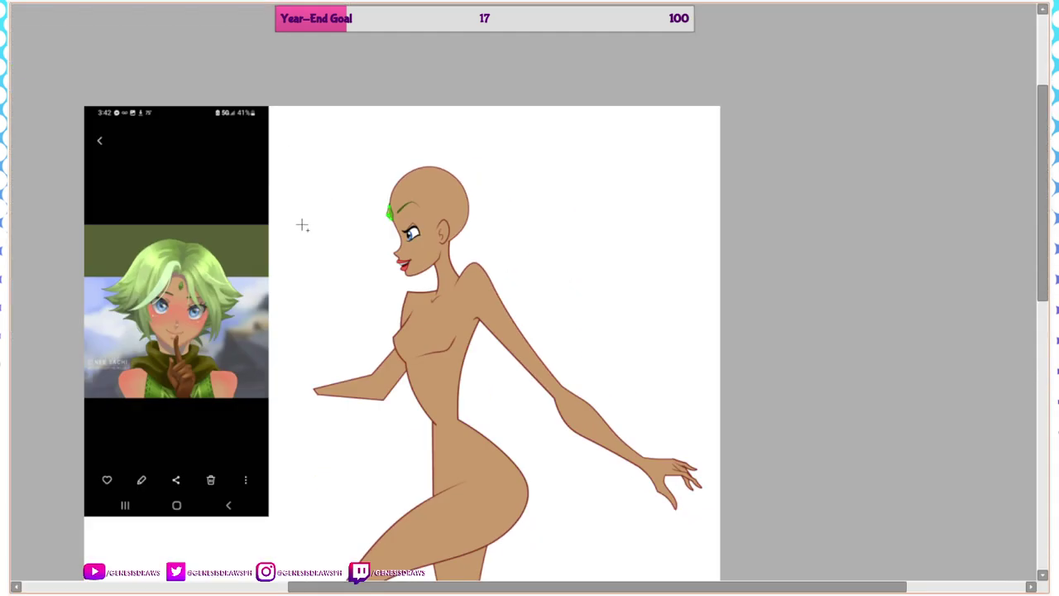
key("Tab")
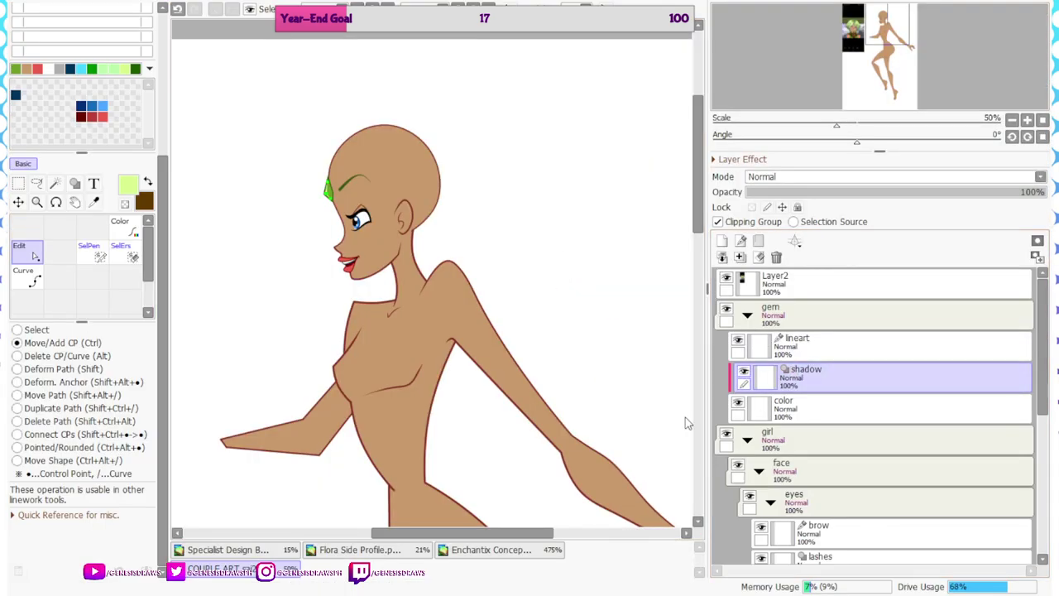
key("Tab")
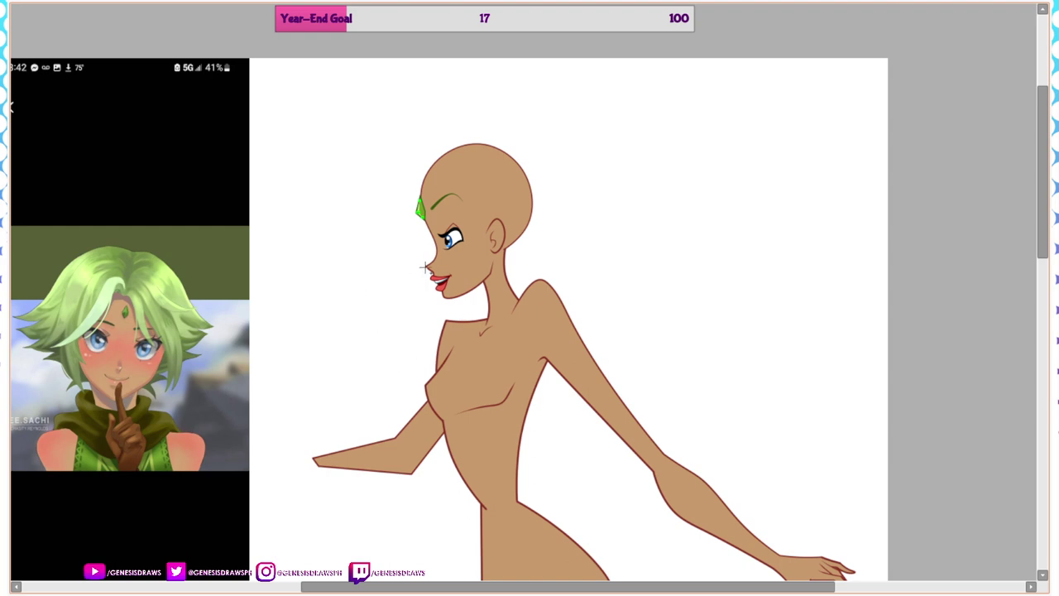
key("Tab")
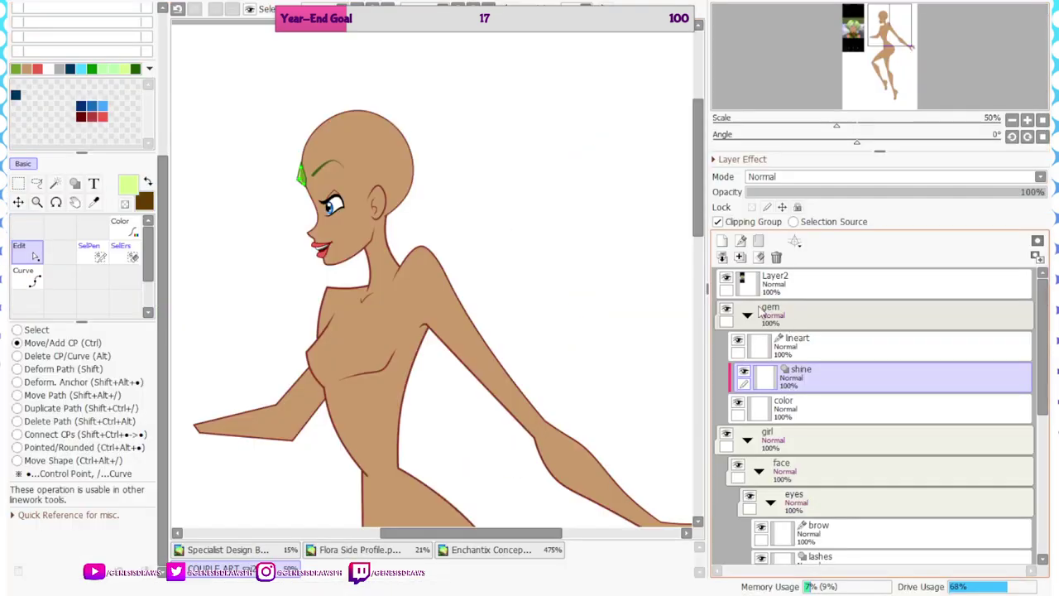
Collapse the gem and girl folders and make the sketches folder visible
left_click(748, 314)
left_click(747, 346)
left_click(727, 372)
left_click(765, 379)
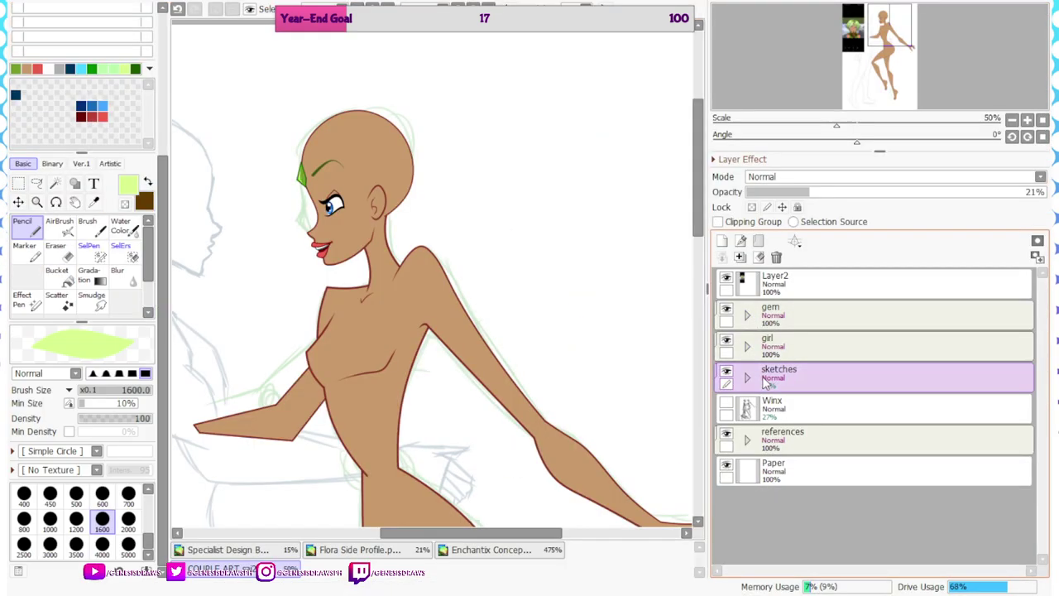
Set the sketches folder's opacity to 100% and move it above the gem folder
scroll(623, 160, "down", 2)
mouse_move(896, 197)
left_mouse_down()
mouse_move(931, 196)
mouse_move(768, 200)
mouse_move(1044, 199)
left_mouse_up()
mouse_move(828, 372)
left_mouse_down()
mouse_move(827, 312)
mouse_move(822, 333)
left_mouse_up()
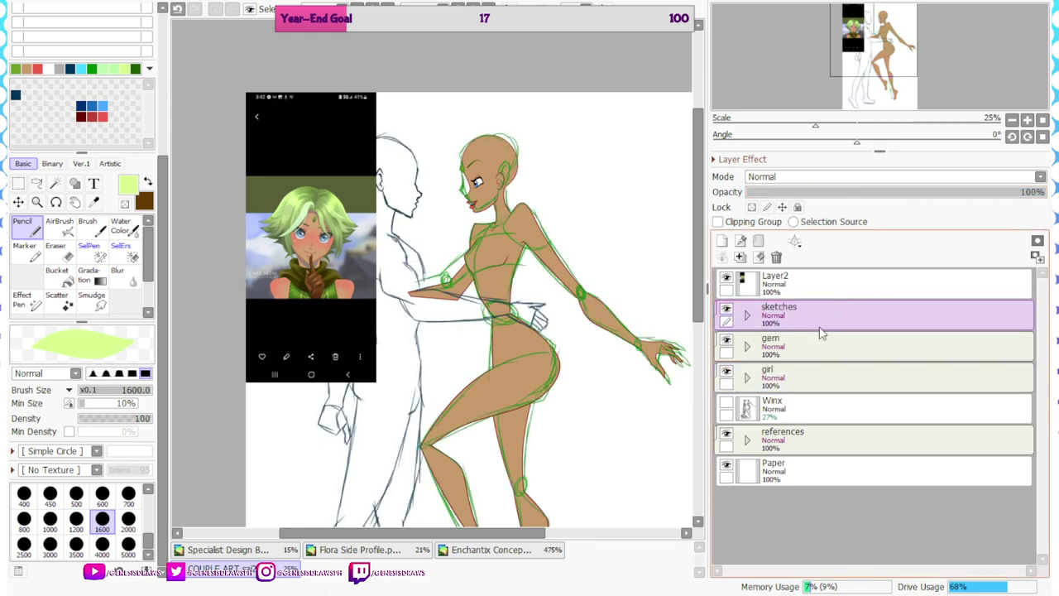
Show the Winx base layer briefly to compare it with the figures, and hide it again
left_click(822, 376)
left_click(820, 401)
left_click(728, 404)
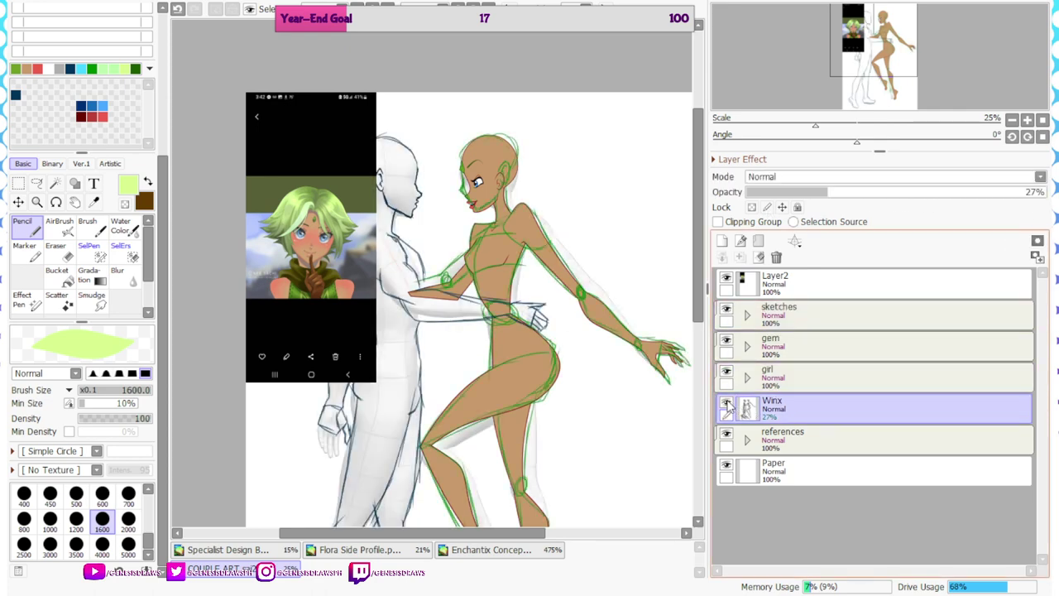
left_click(728, 404)
scroll(357, 115, "up", 3)
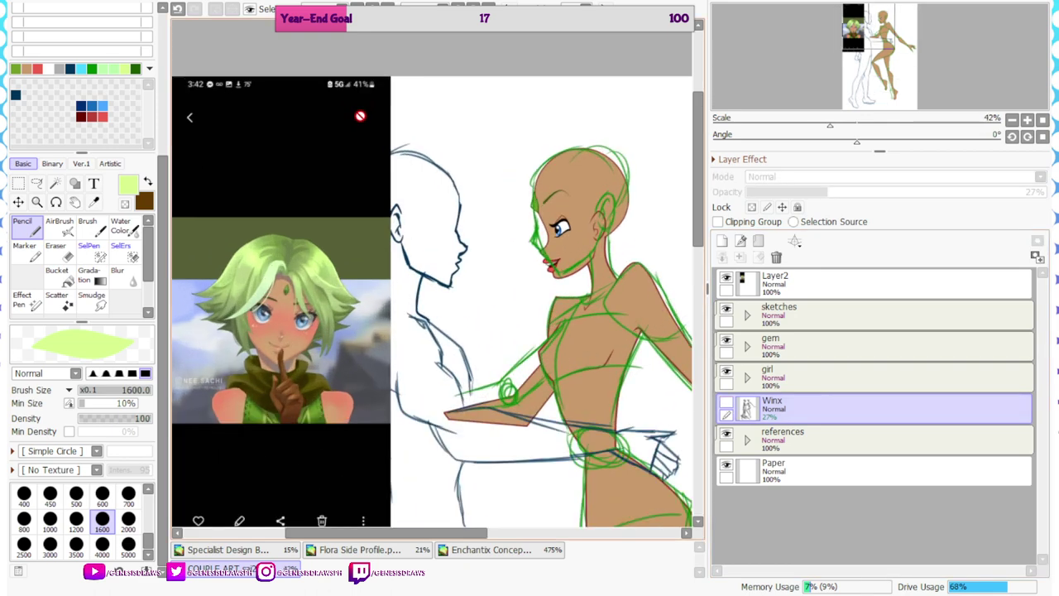
Delete the phone-screenshot reference layer, Layer2, and review both full figures on the canvas
left_click(732, 288)
left_click(776, 258)
key("Tab")
scroll(436, 171, "down", 3)
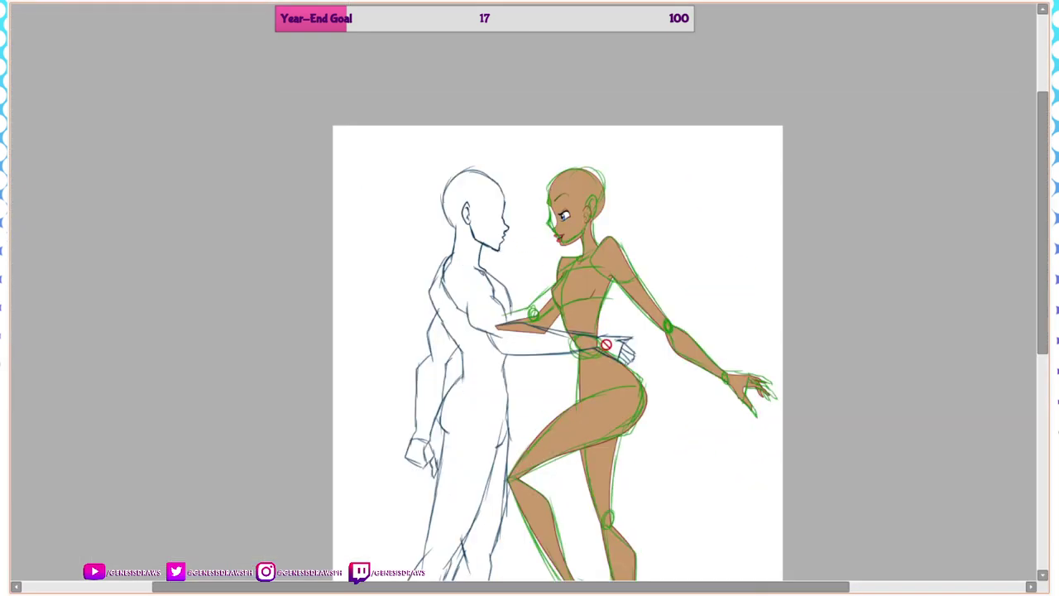
scroll(456, 119, "down", 4)
scroll(553, 298, "up", 3)
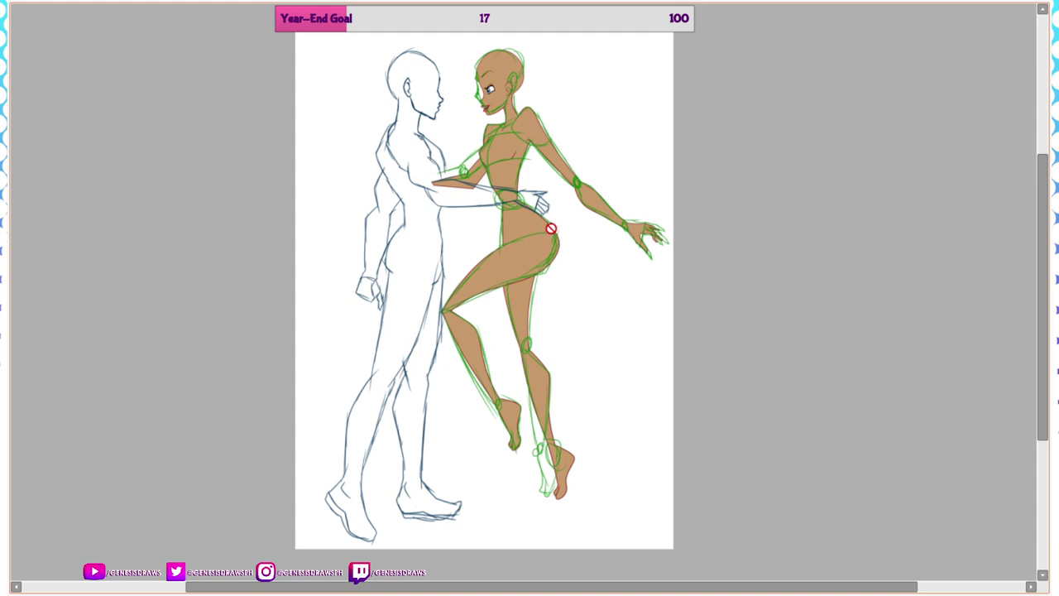
key("Tab")
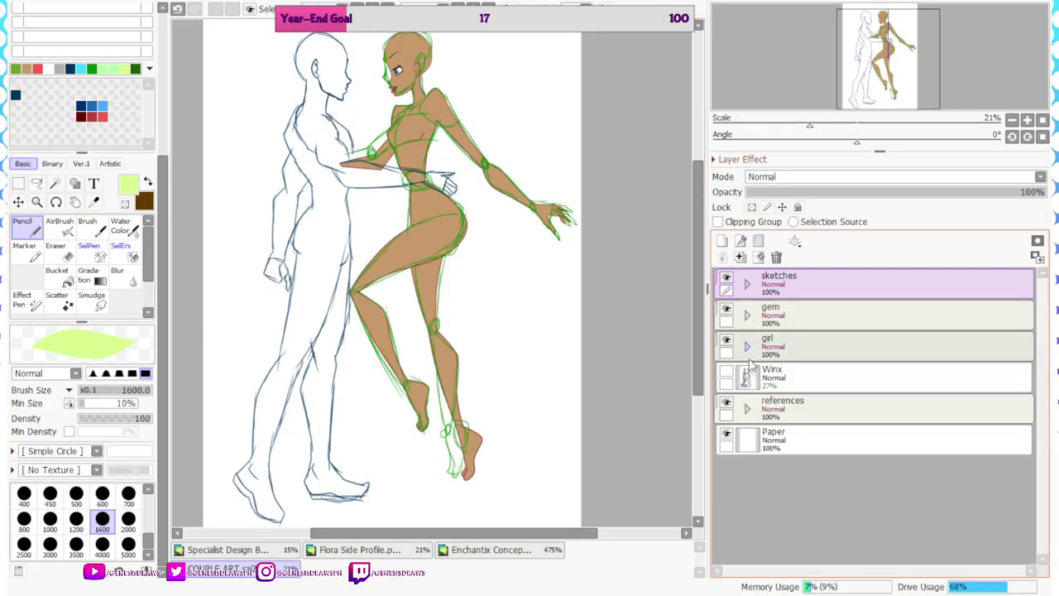
Delete the girl's green sketch layer from the sketches folder, keeping sketch 2, and collapse the folder
left_click(748, 284)
left_click(749, 314)
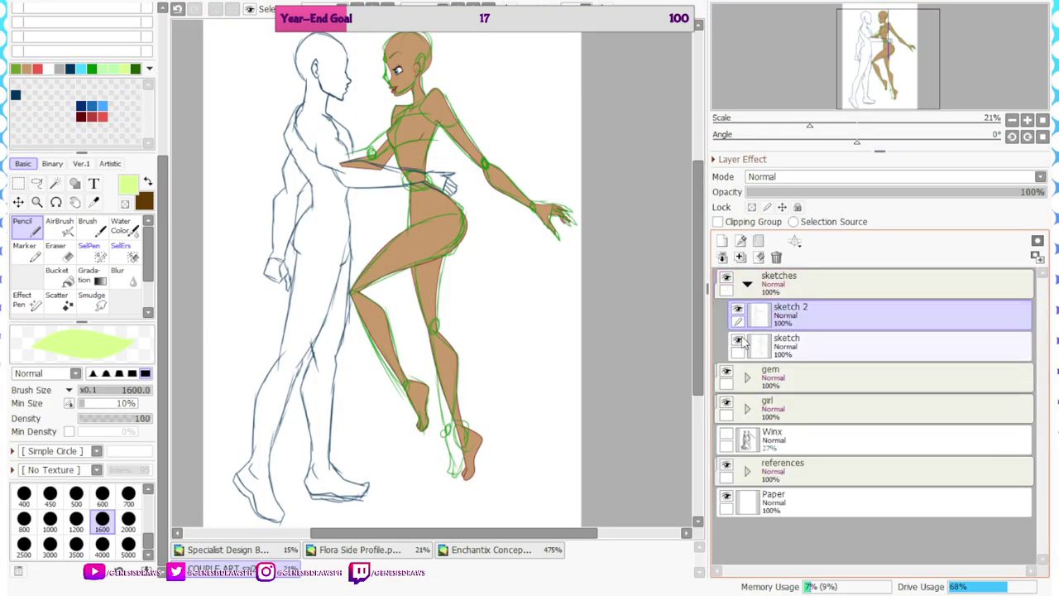
left_click(737, 342)
left_click(757, 345)
left_click(776, 257)
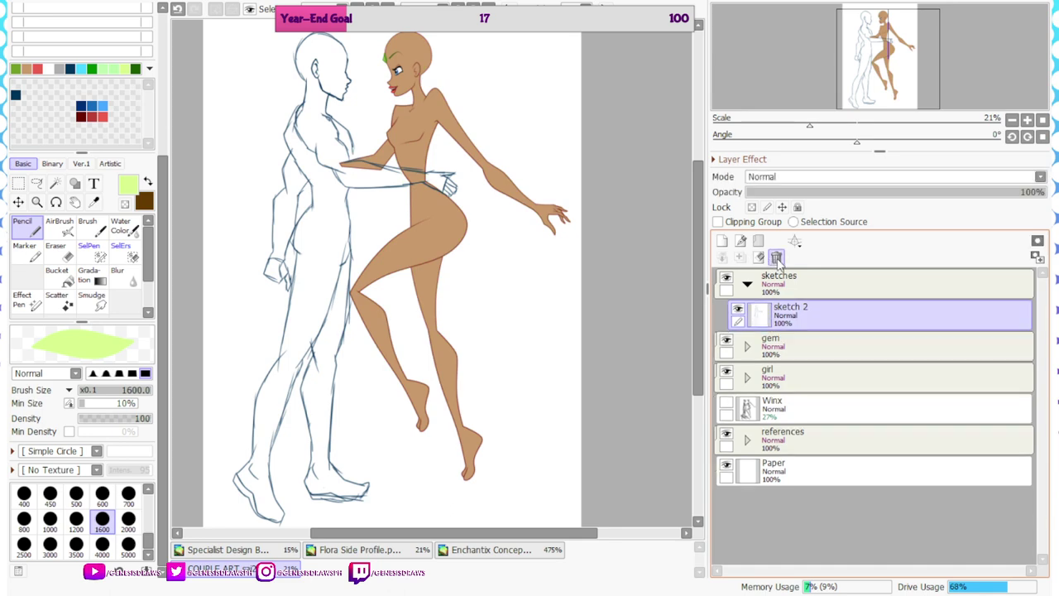
left_click(747, 284)
left_click(766, 286)
scroll(371, 48, "up", 7)
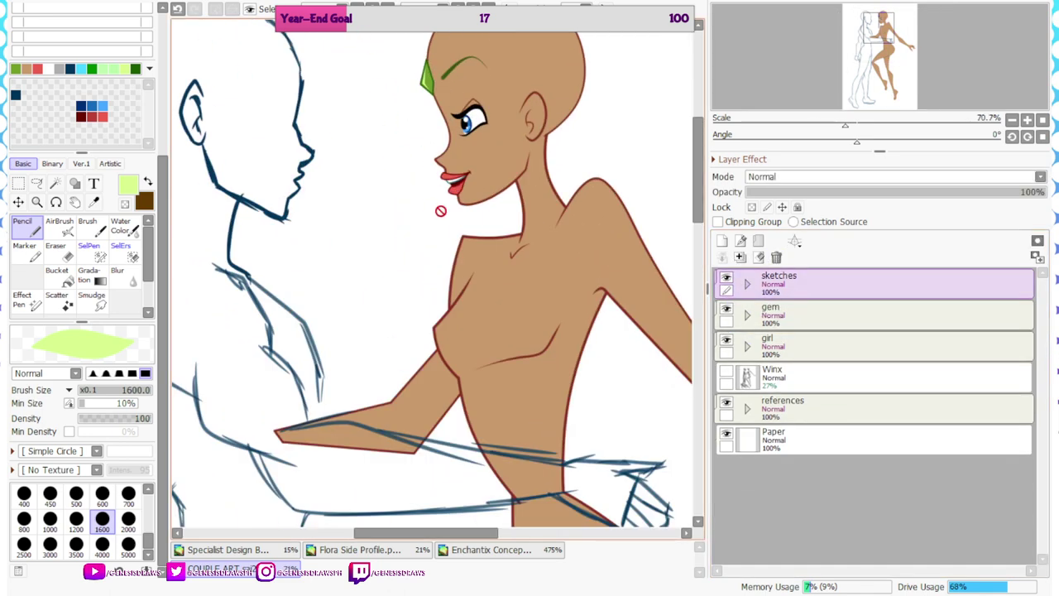
scroll(498, 248, "down", 3)
scroll(399, 169, "up", 2)
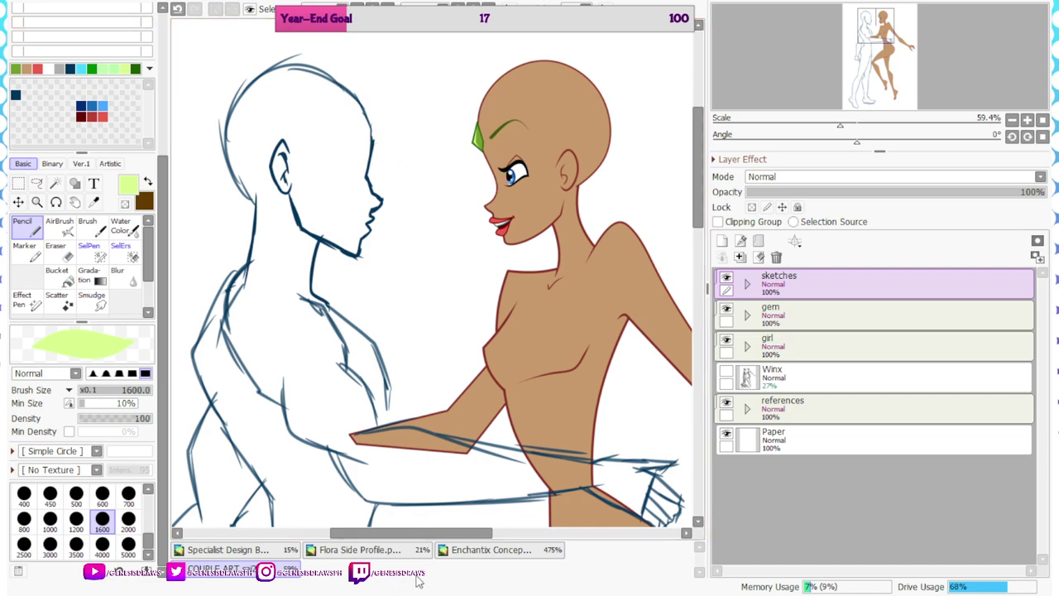
Examine the Enchantix concept's hair, switch the documents to floating windows, and close Specialist Design Base.png
left_click(494, 550)
scroll(438, 210, "down", 12)
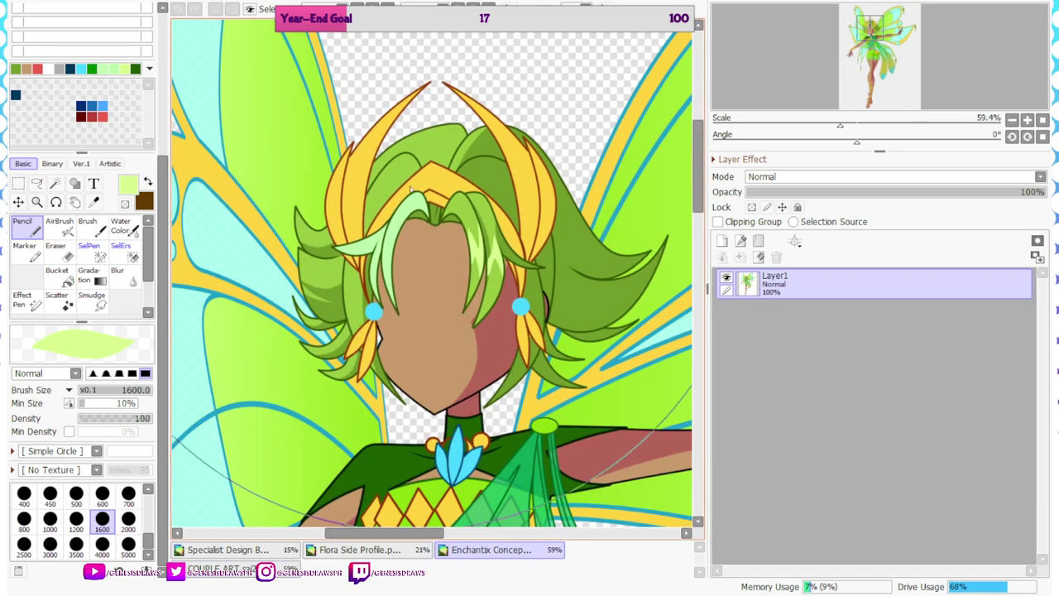
scroll(438, 210, "down", 3)
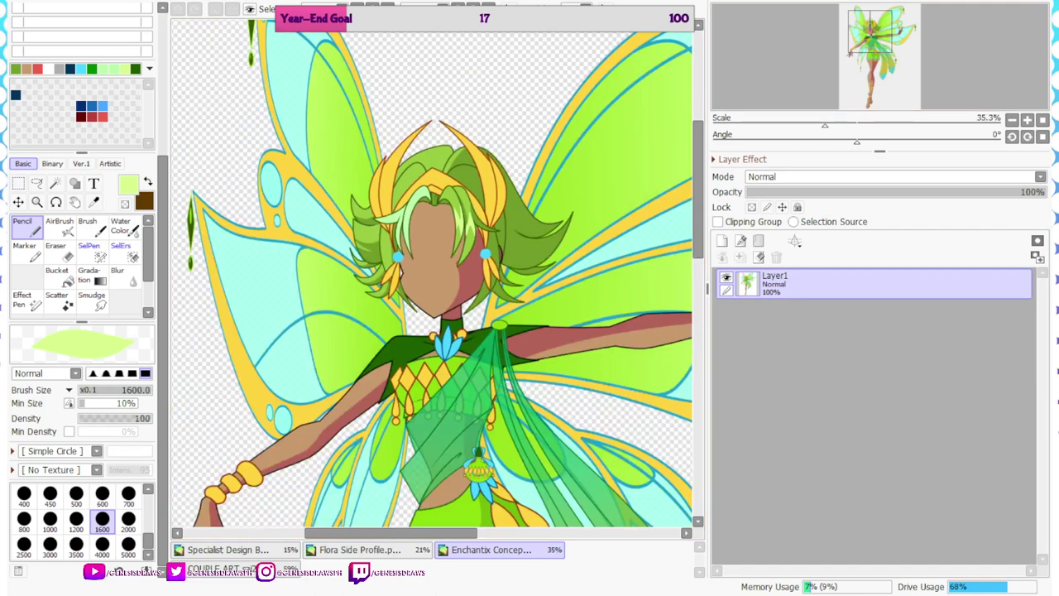
left_click(1026, 2)
left_click(659, 67)
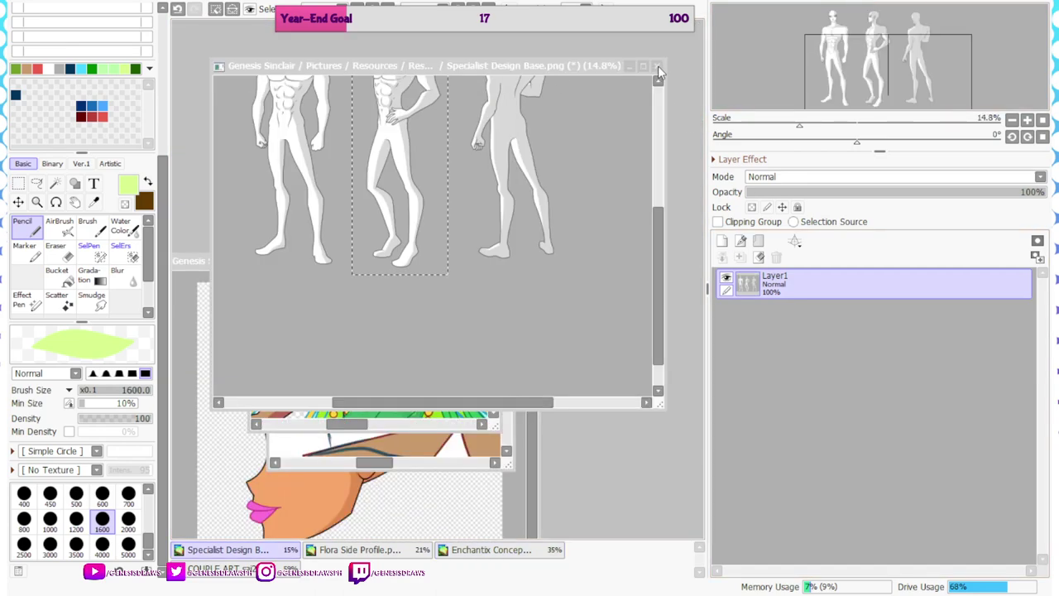
left_click(514, 288)
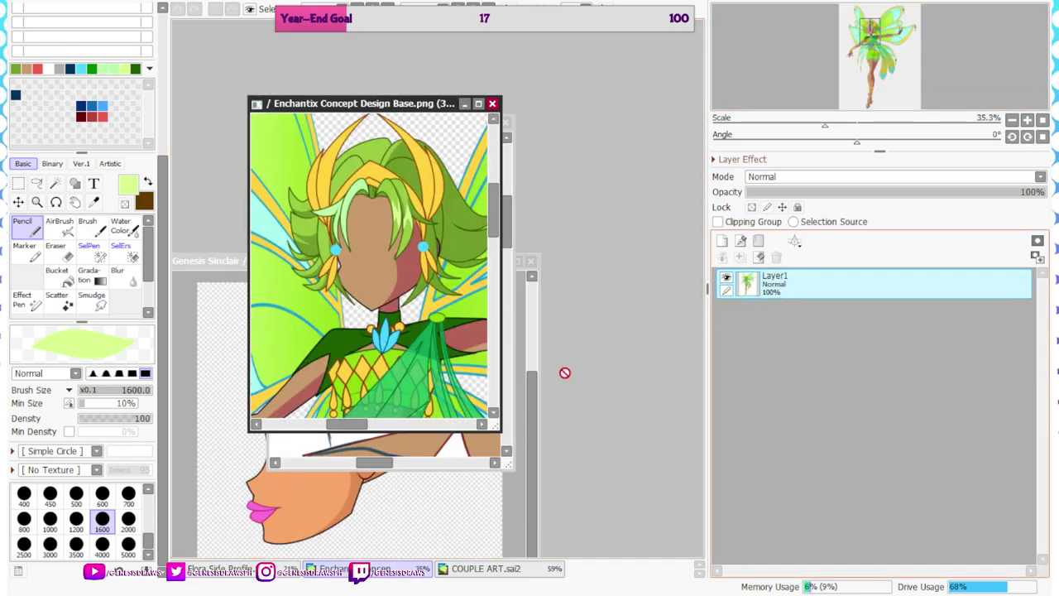
Copy the Enchantix concept into COUPLE ART.sai2, maximize that document, and move the new layer below the references folder
left_click(469, 447)
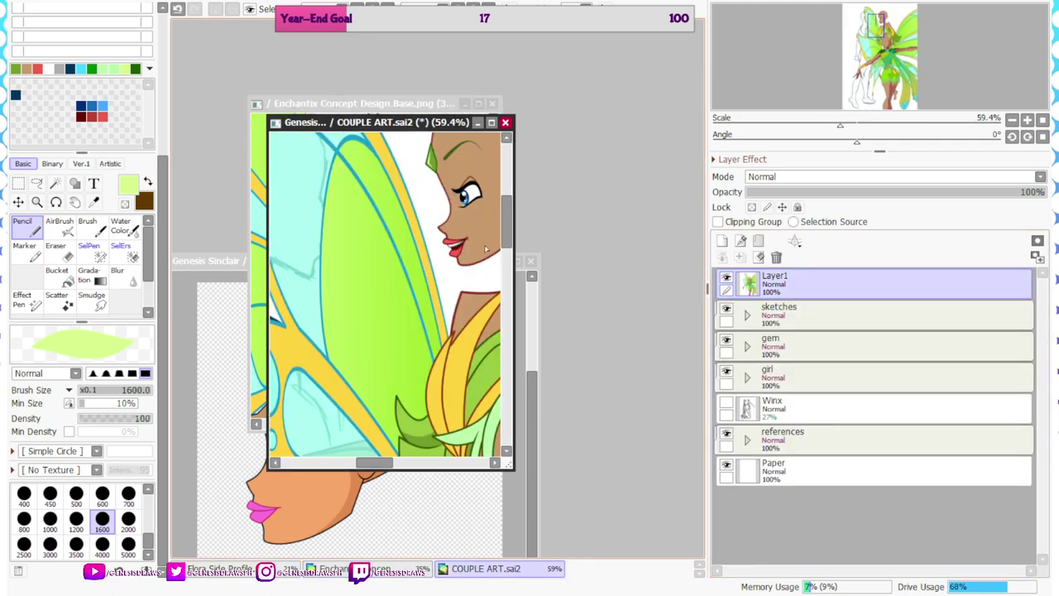
left_click(492, 123)
scroll(645, 252, "down", 2)
left_click_drag(787, 292, 850, 463)
scroll(524, 224, "down", 4)
Scale down the Enchantix concept layer and place it in the canvas's upper-left corner beside the man's sketch
key("ctrl+t")
scroll(563, 285, "down", 3)
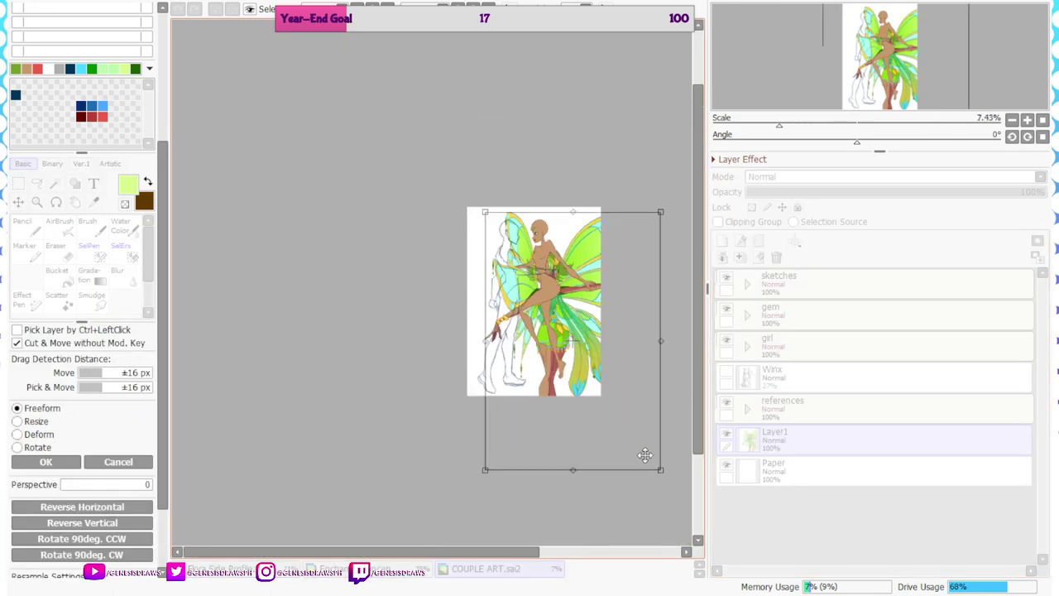
left_click_drag(661, 470, 530, 280)
scroll(524, 259, "up", 9)
left_click_drag(506, 189, 375, 187)
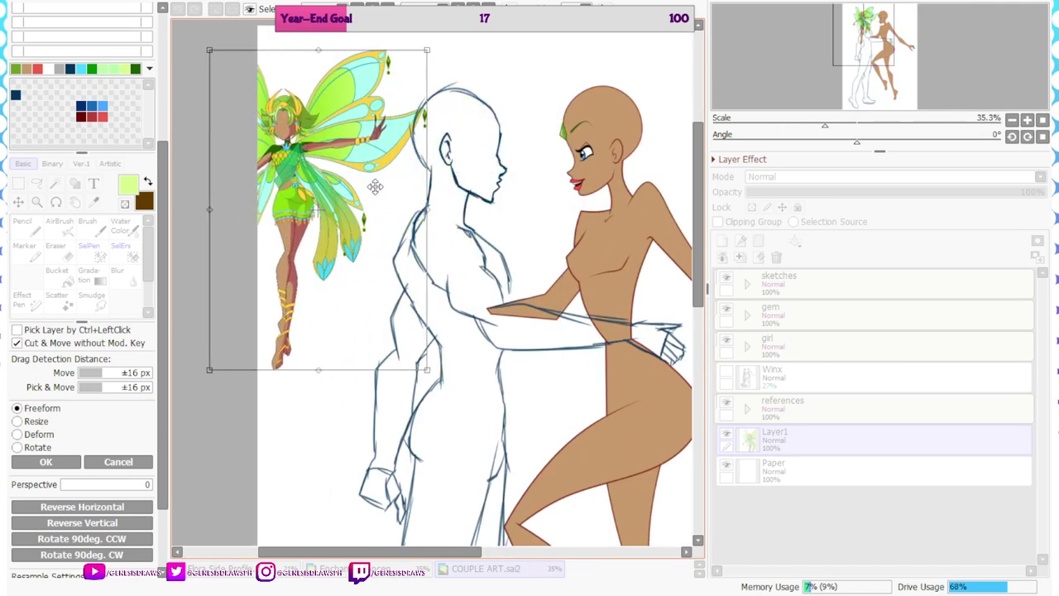
scroll(376, 186, "up", 2)
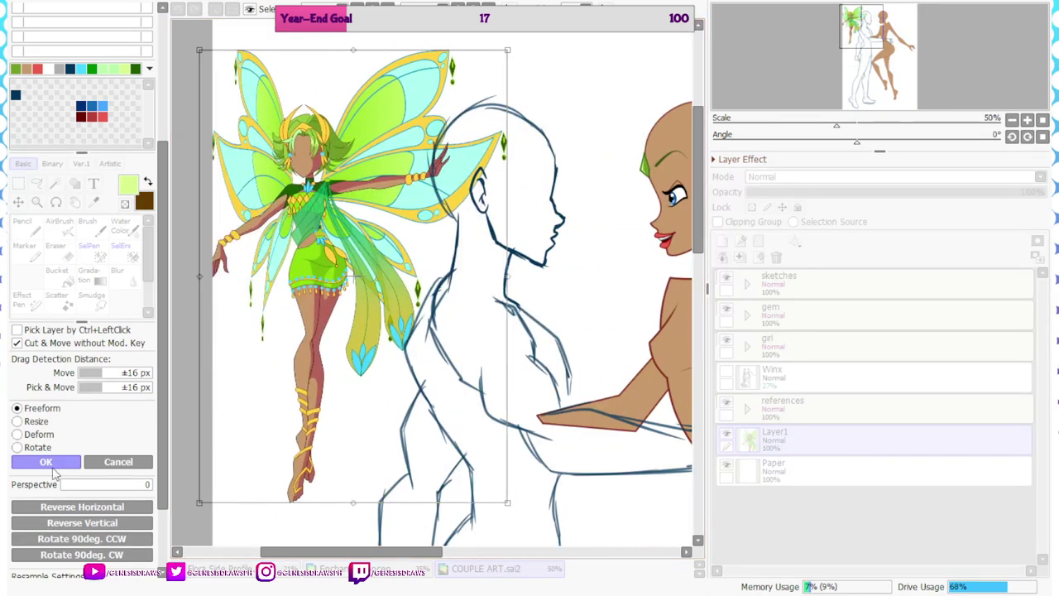
left_click(50, 465)
Add a new layer above the sketches folder
scroll(209, 284, "down", 3)
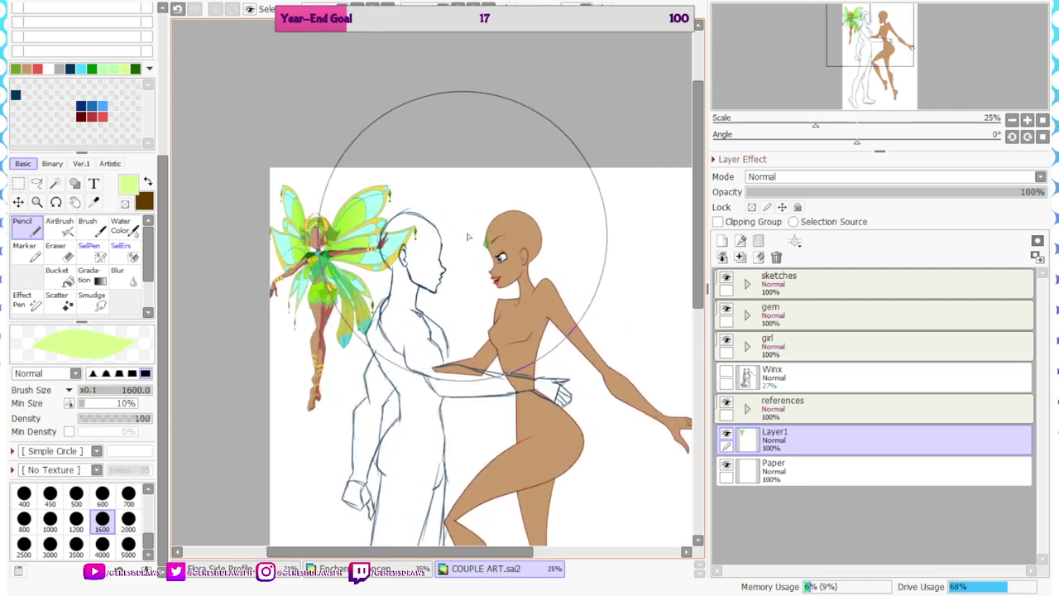
left_click(768, 279)
left_click(721, 242)
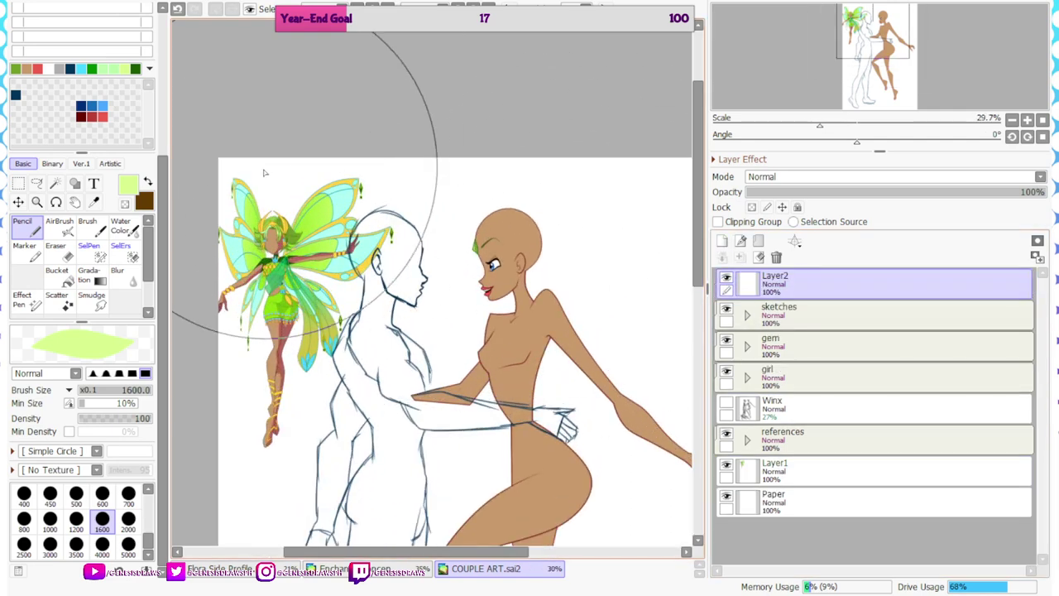
scroll(321, 119, "up", 1)
Set the Pencil colour to black, RGB 0, 0, 0, and reduce its brush size for sketching on the girl's head
left_click_drag(322, 119, 164, 119)
left_click_drag(163, 170, 163, 25)
left_click_drag(80, 47, 51, 110)
scroll(452, 290, "up", 5)
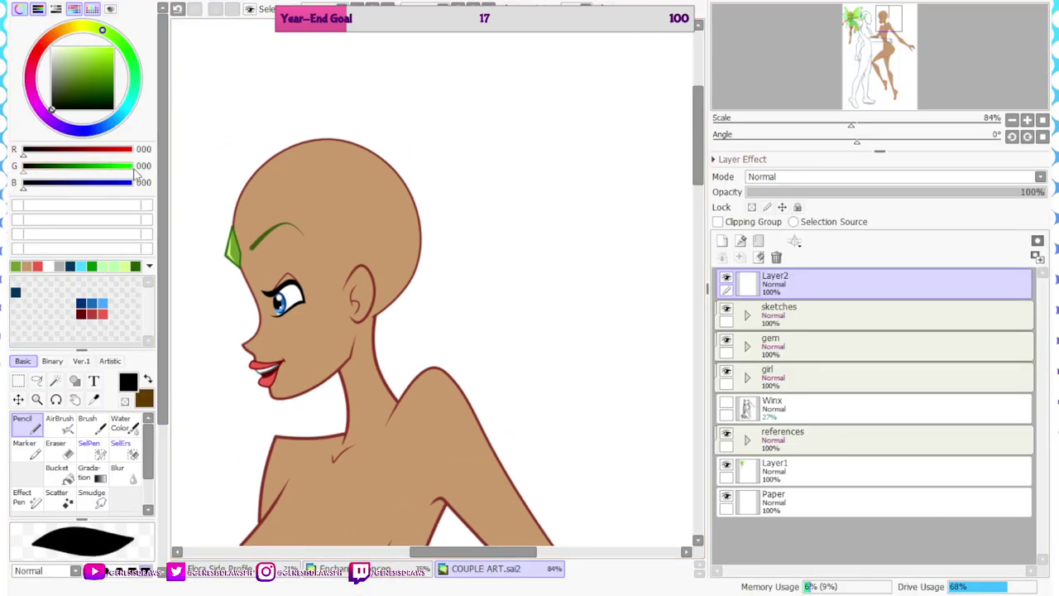
scroll(163, 205, "down", 1)
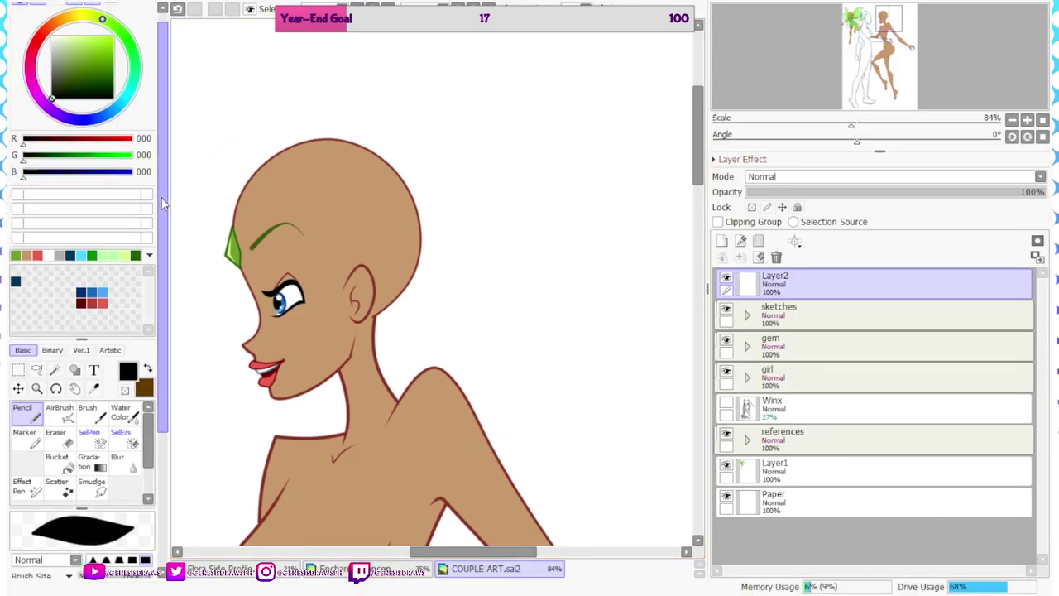
scroll(163, 205, "down", 5)
scroll(138, 511, "down", 1)
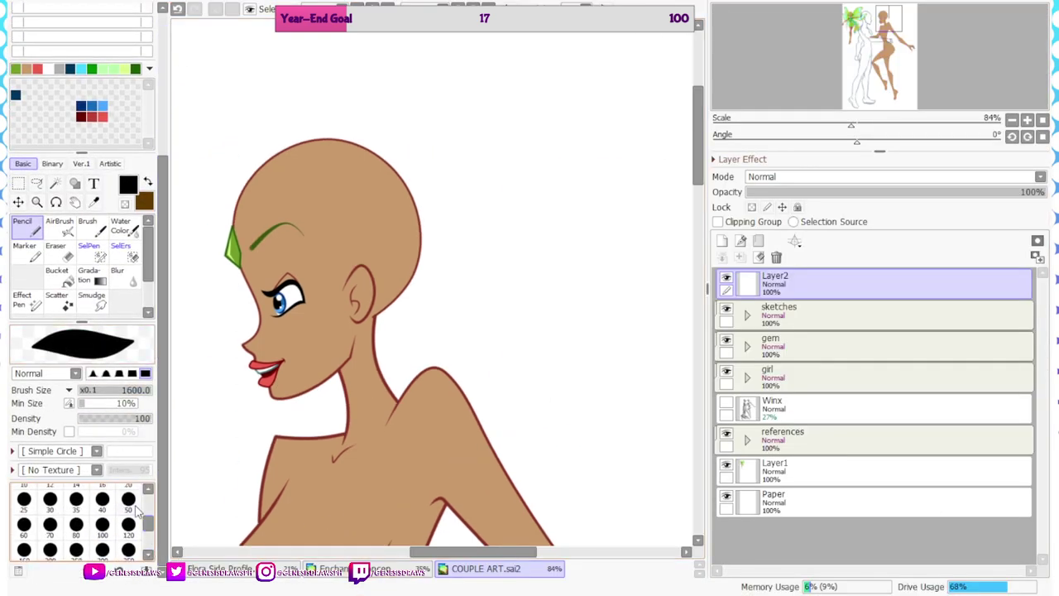
key("bracketleft")
key("Tab")
left_click_drag(368, 177, 374, 291)
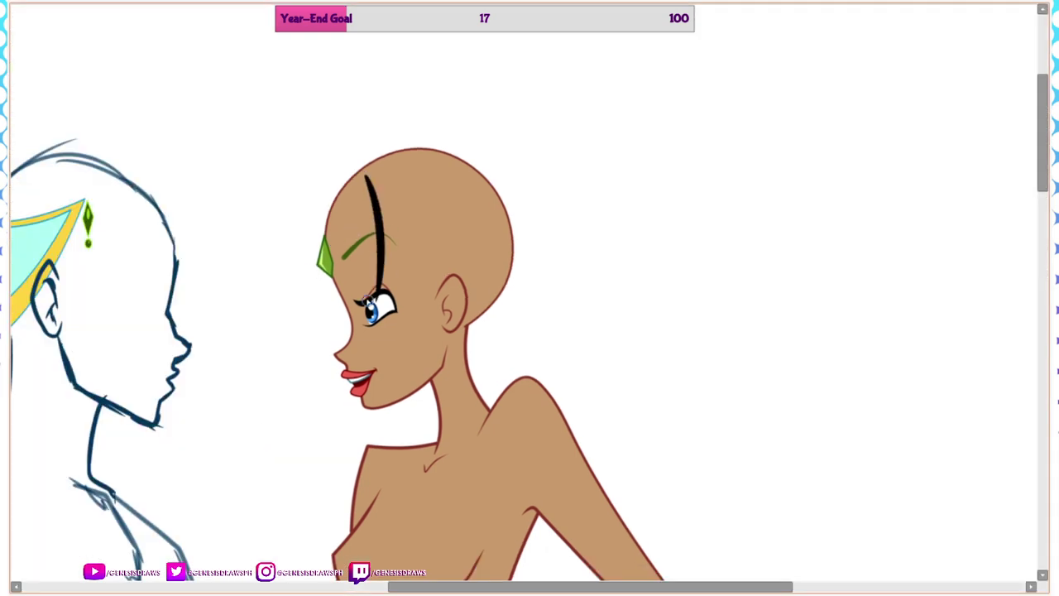
key("Tab")
key("ctrl+z")
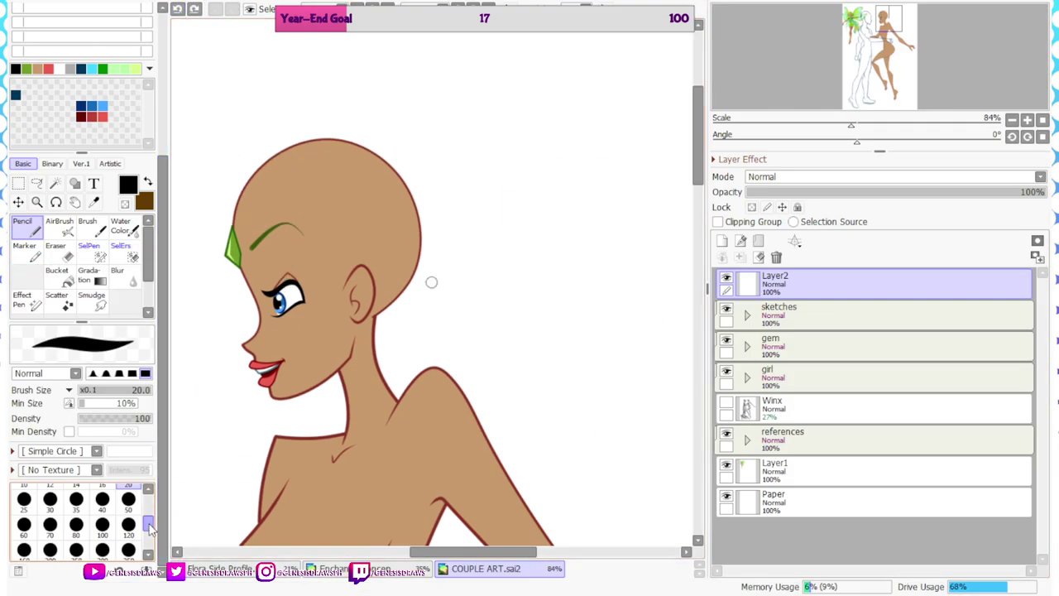
Try sketching the girl's fringe strands on the forehead with the Pencil at brush size 9
key("Tab")
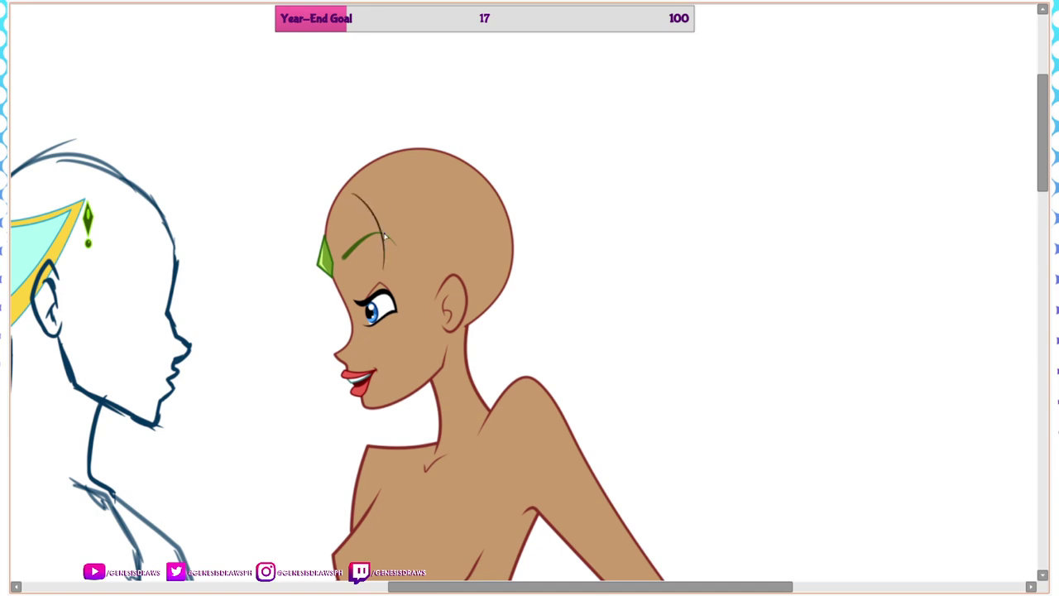
key("Tab")
key("ctrl+z")
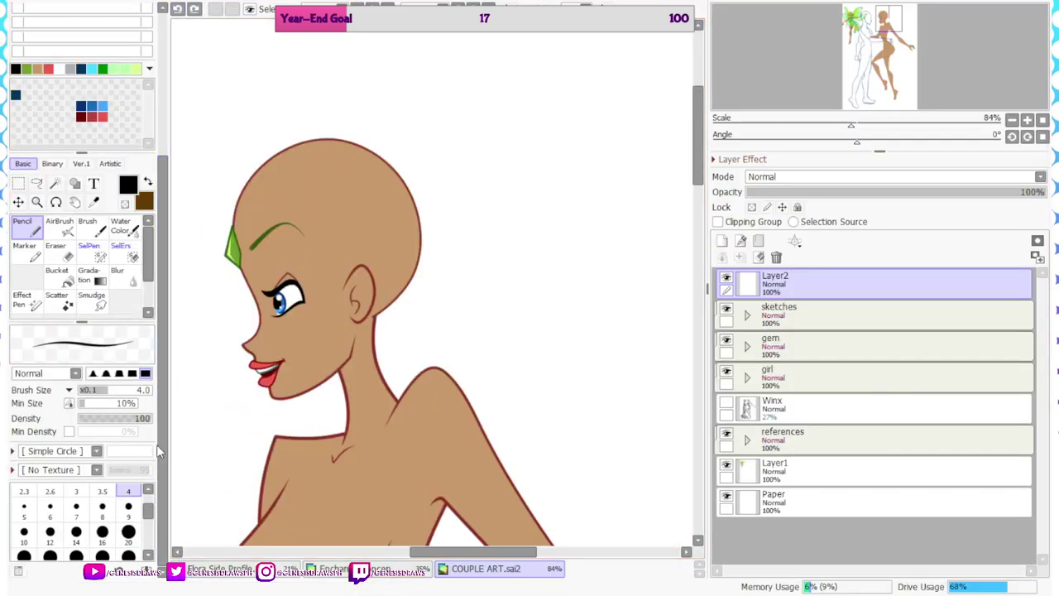
left_click(129, 506)
key("Tab")
left_click_drag(359, 186, 366, 256)
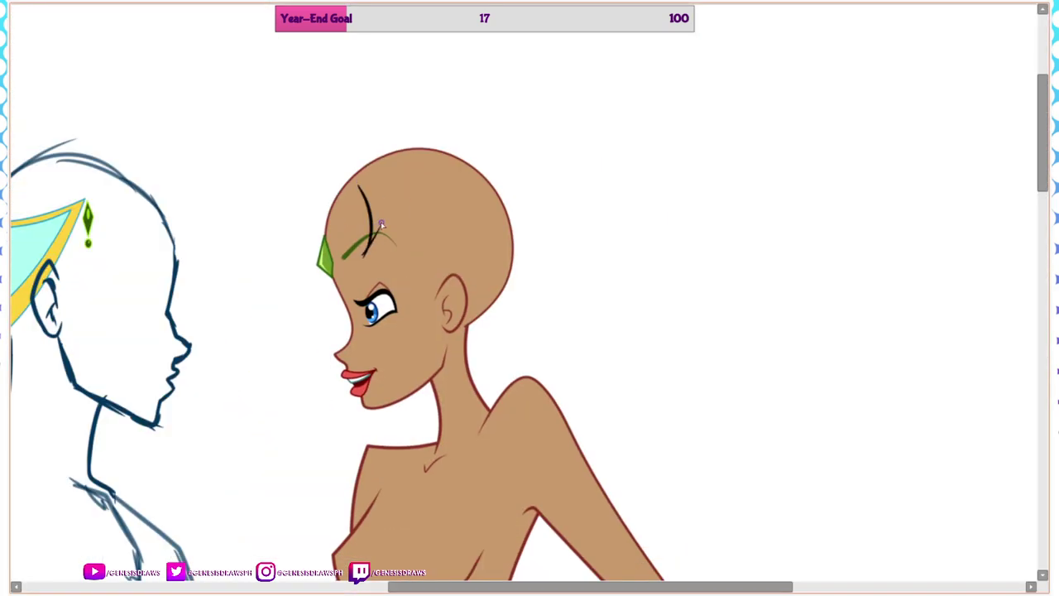
left_click_drag(364, 189, 404, 269)
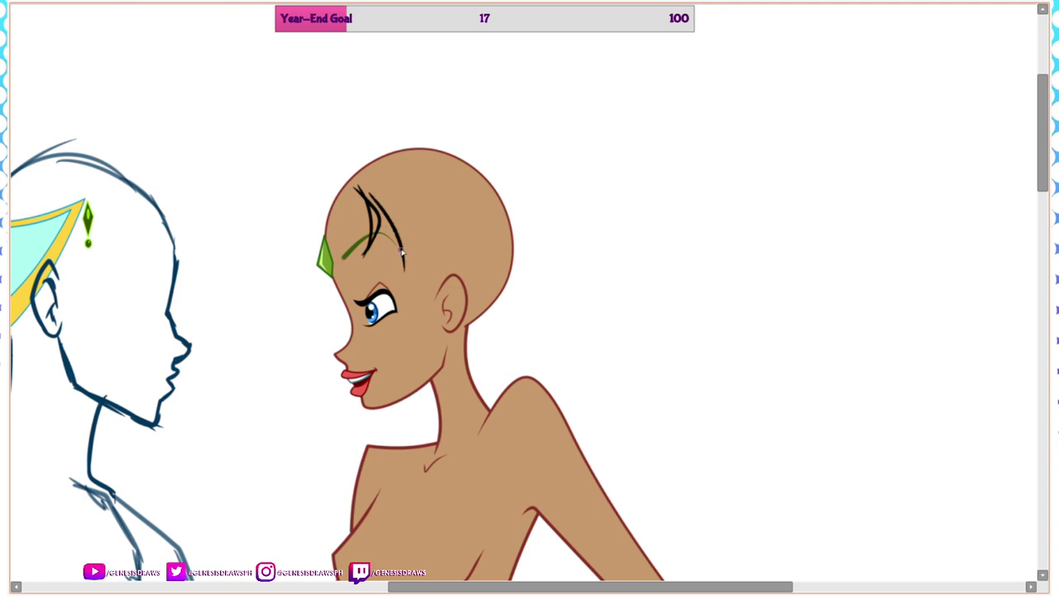
scroll(579, 170, "down", 4)
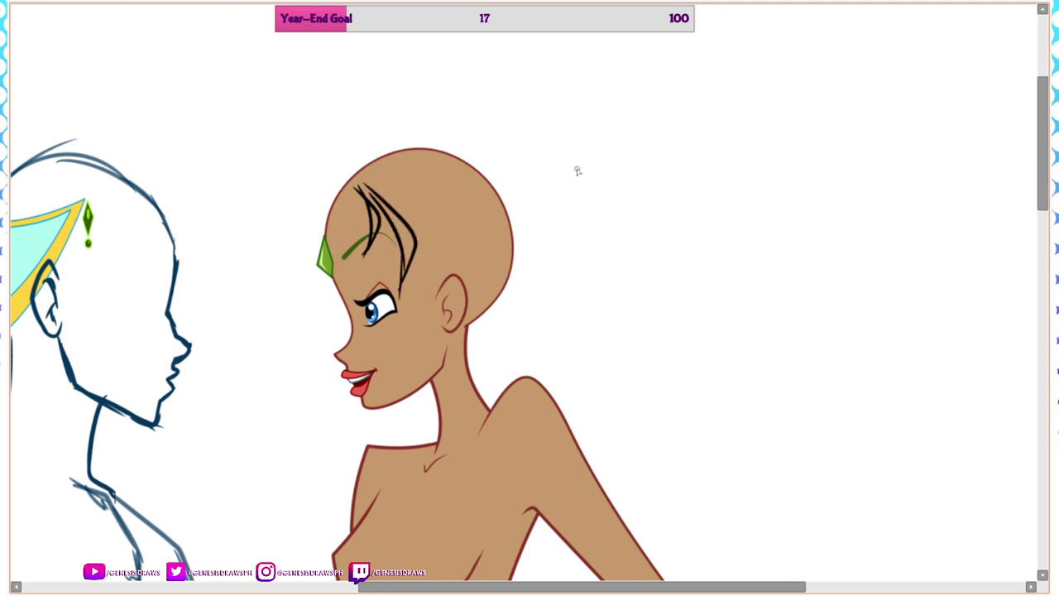
scroll(588, 161, "up", 4)
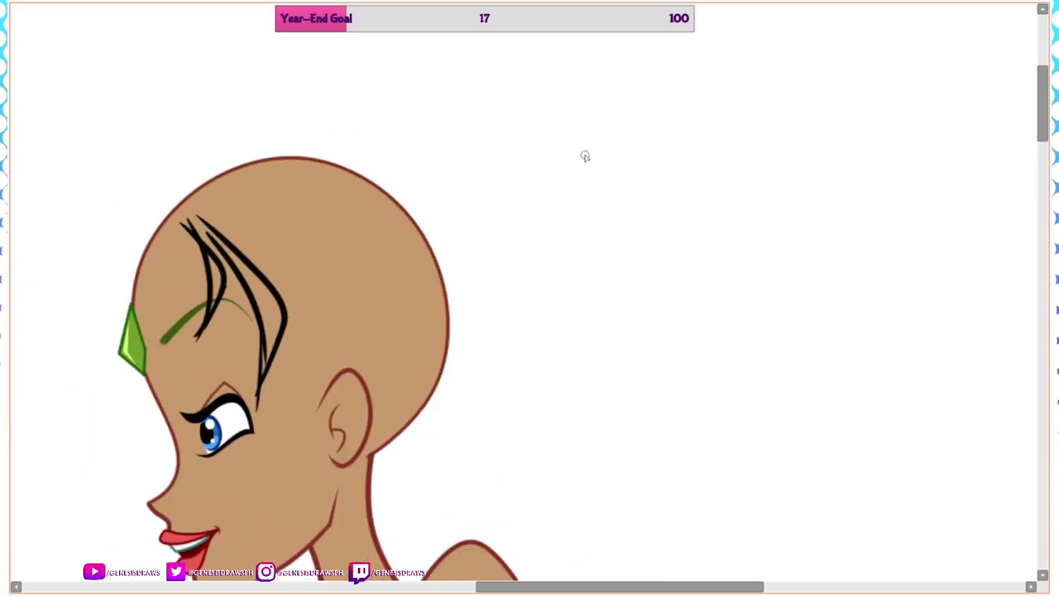
Set the Pencil brush size to 6 and clear the trial fringe strokes from the new hair layer
key("Tab")
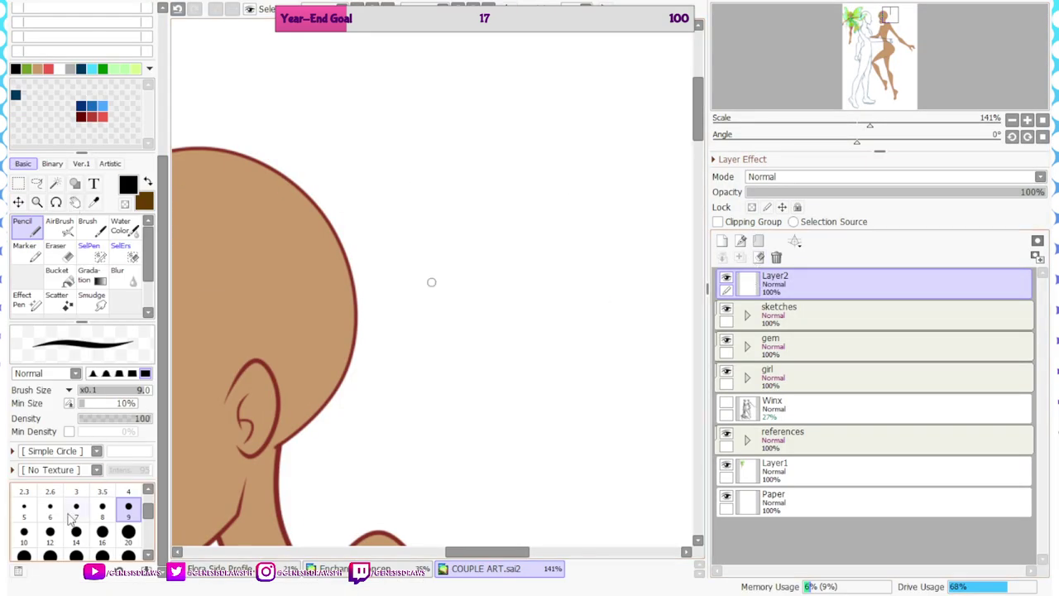
key("Tab")
mouse_move(156, 248)
left_mouse_down()
mouse_move(200, 335)
mouse_move(216, 240)
left_mouse_up()
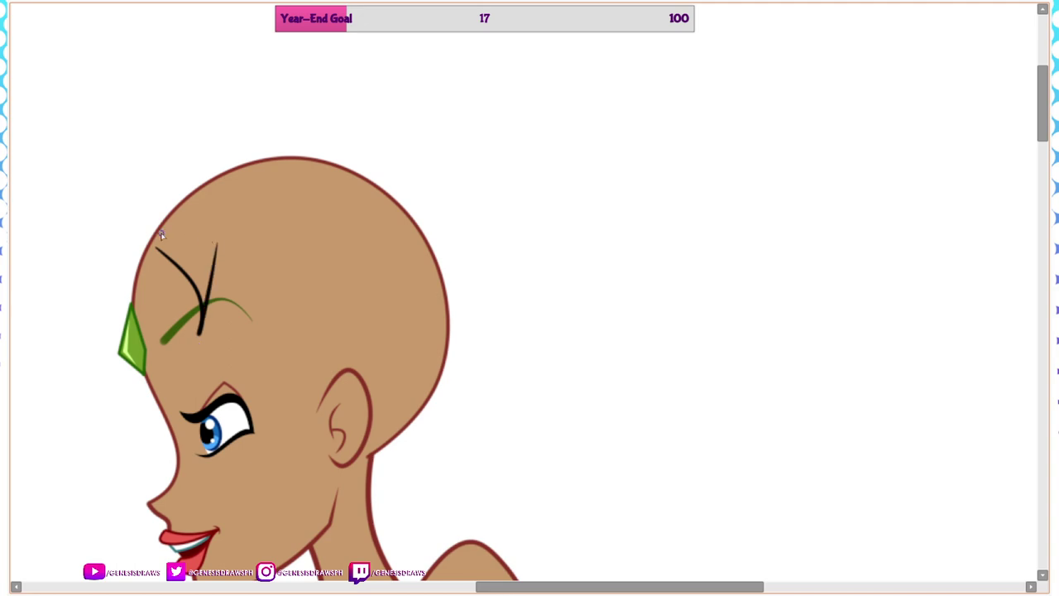
key("Tab")
left_click(183, 8)
key("Tab")
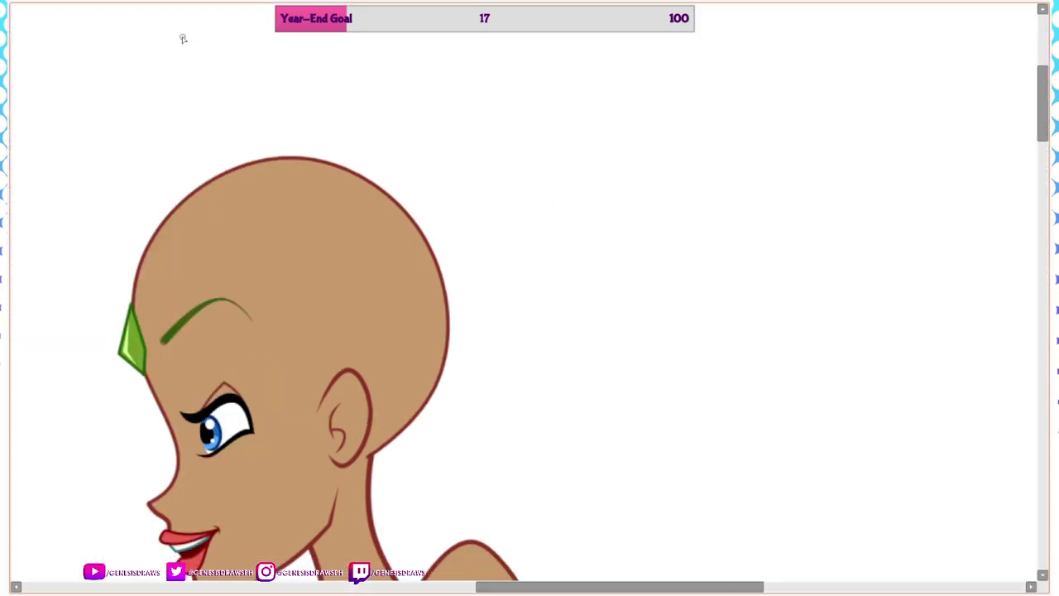
key("Tab")
key("Tab")
key("Tab")
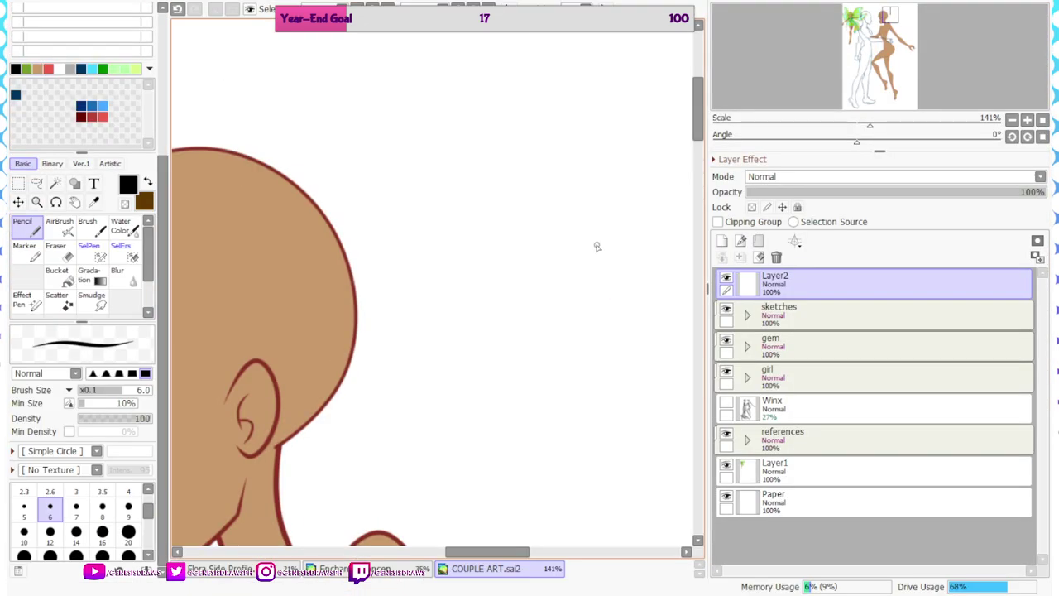
left_click(758, 258)
key("Tab")
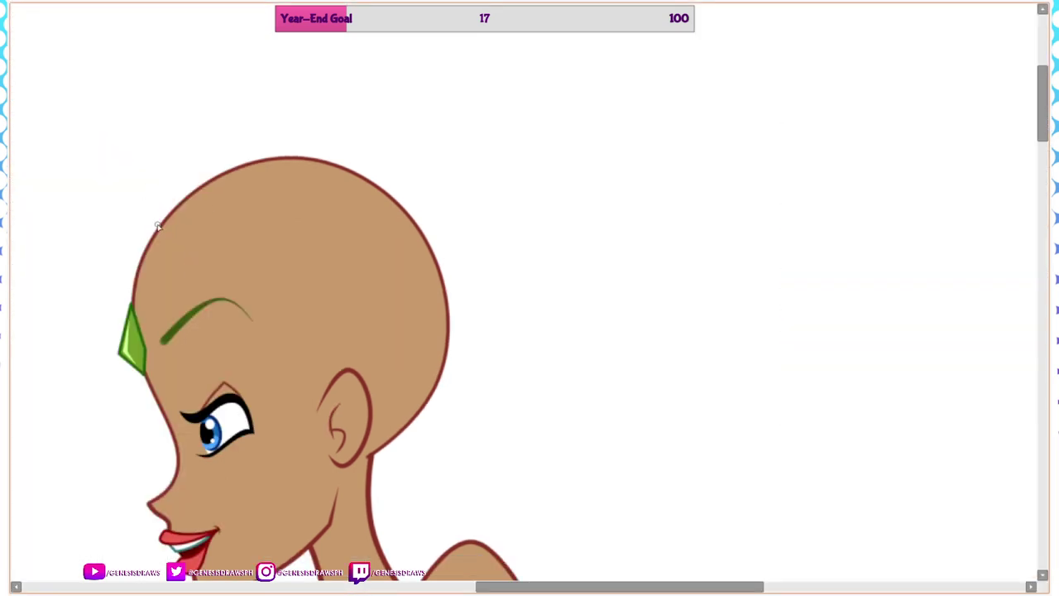
Sketch pointed fringe strands falling from the front hairline over the girl's forehead and eyebrow
left_click_drag(181, 255, 206, 325)
mouse_move(214, 260)
left_mouse_down()
mouse_move(192, 237)
mouse_move(145, 224)
left_mouse_up()
left_click_drag(220, 278, 232, 372)
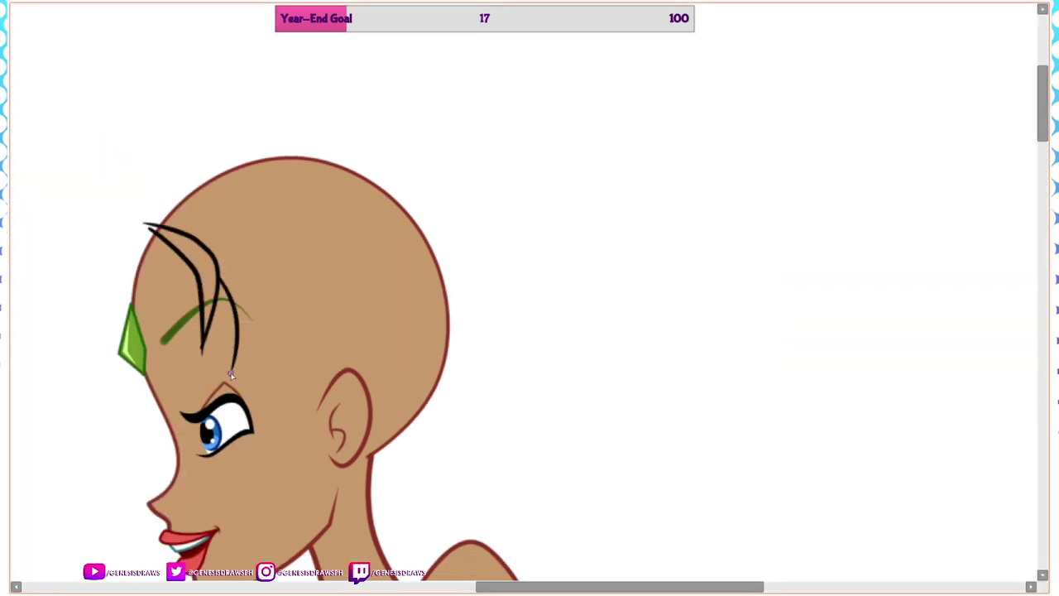
mouse_move(262, 310)
left_mouse_down()
mouse_move(308, 315)
mouse_move(263, 296)
mouse_move(159, 205)
left_mouse_up()
Enlarge the fringe sketch with a freeform transform so its strands reach down to the girl's eye
scroll(619, 203, "down", 7)
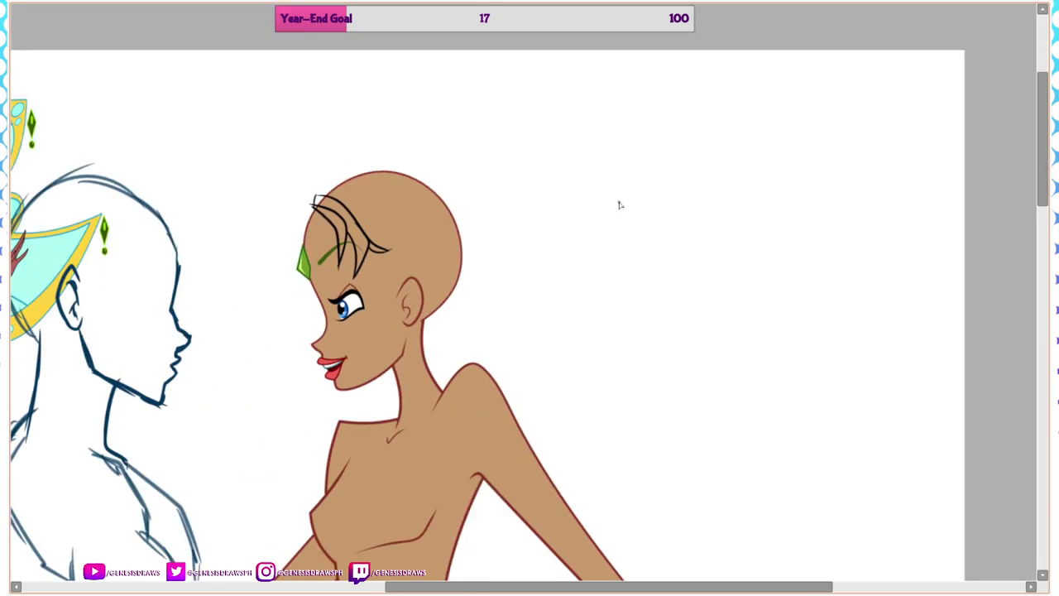
scroll(337, 214, "up", 4)
key("ctrl+t")
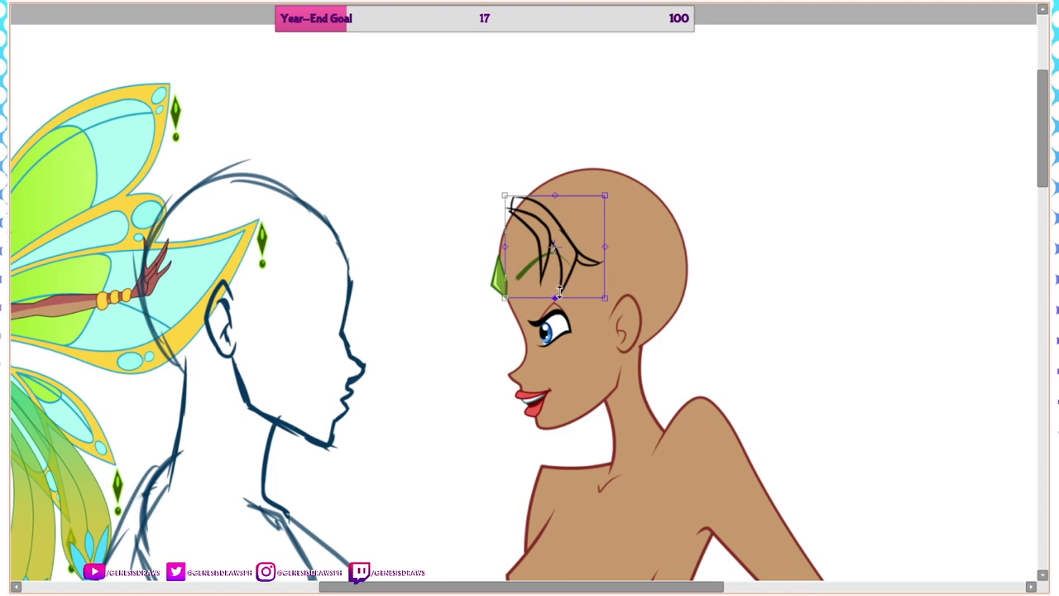
left_click_drag(595, 302, 611, 332)
left_click_drag(562, 268, 554, 269)
key("Tab")
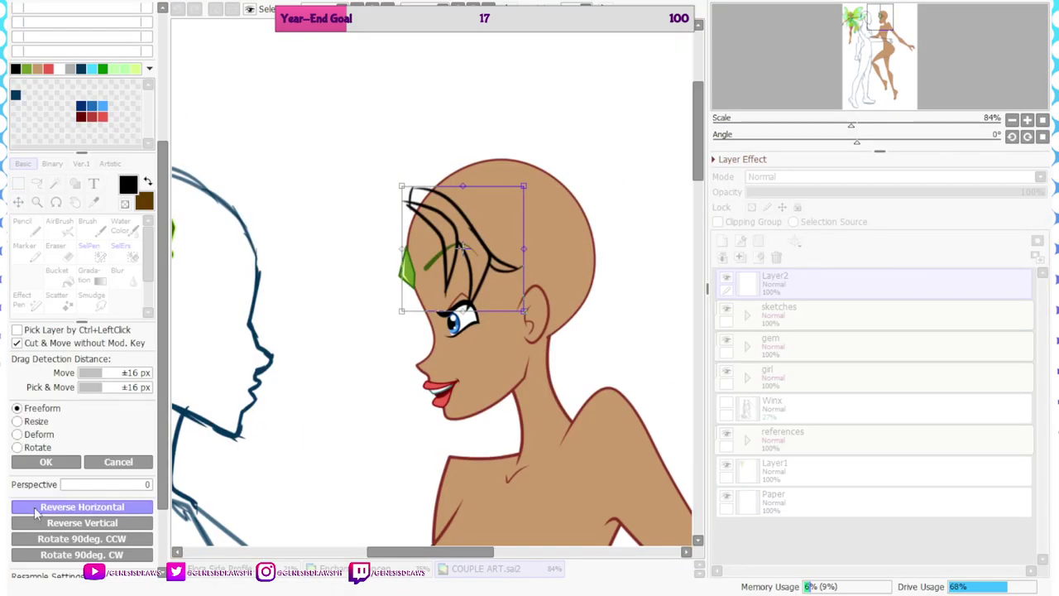
left_click(53, 464)
Sketch a long pointed side lock running from the temple past the ear to the jaw
scroll(439, 281, "down", 3)
key("Tab")
scroll(587, 380, "up", 4)
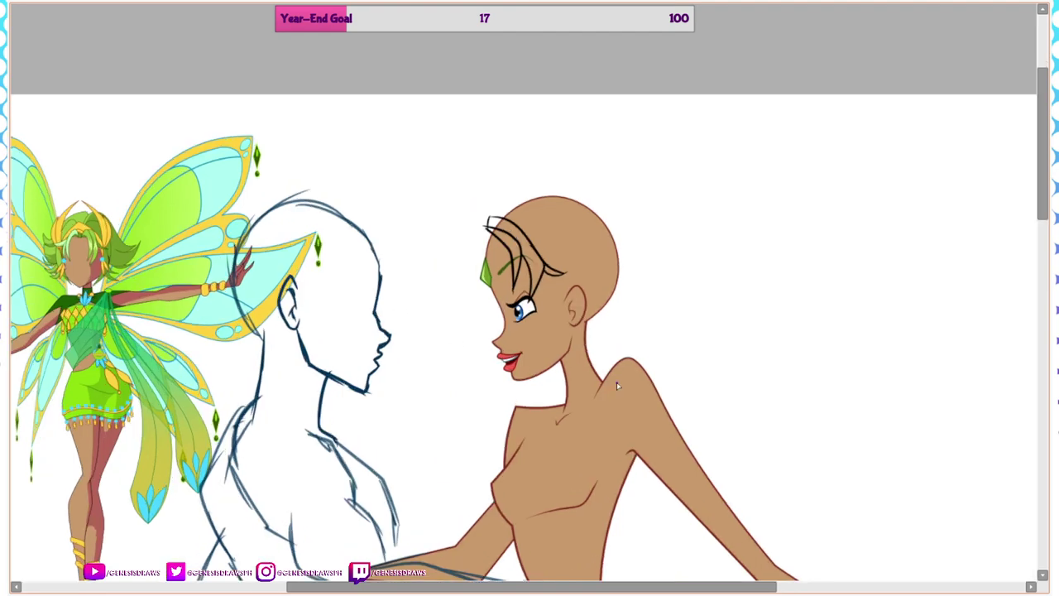
mouse_move(492, 153)
left_mouse_down()
mouse_move(511, 348)
mouse_move(522, 304)
mouse_move(503, 352)
mouse_move(552, 261)
mouse_move(542, 124)
left_mouse_up()
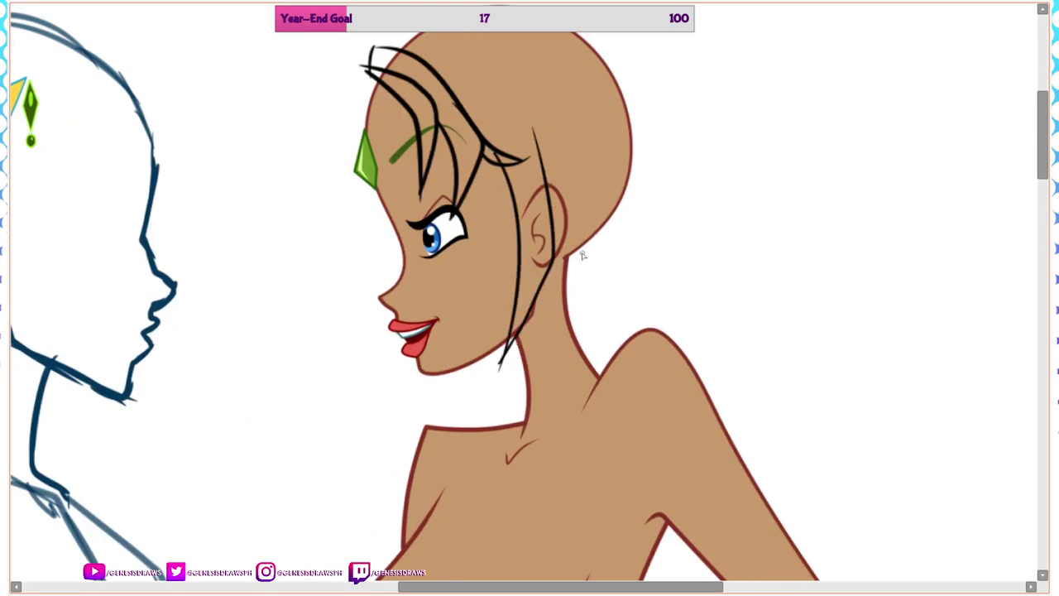
Sketch flicked-out strands behind the ear and along the nape of the girl's neck
left_click_drag(562, 261, 686, 232)
left_click_drag(603, 227, 700, 209)
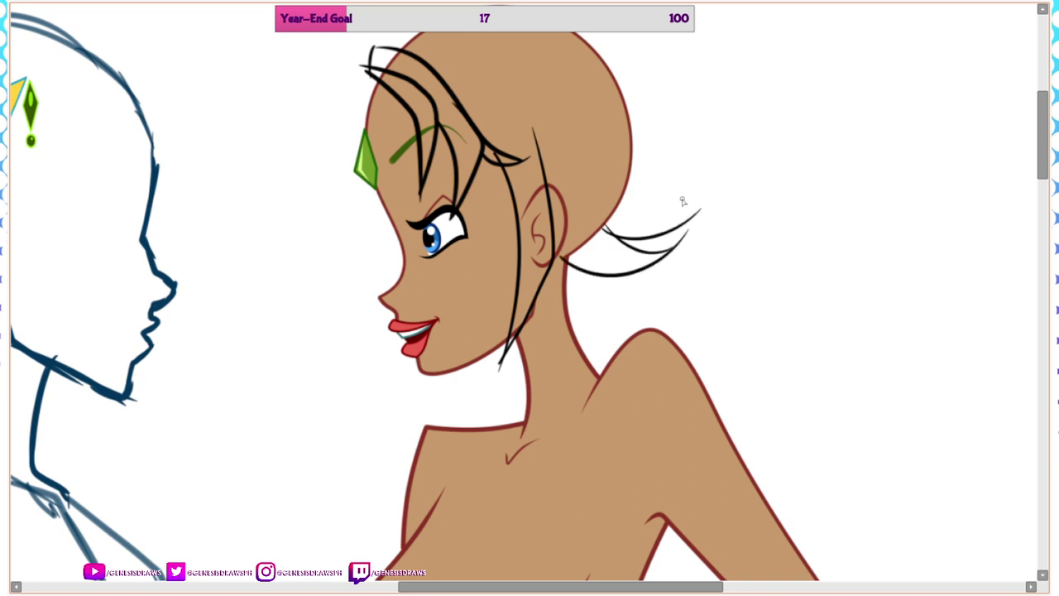
left_click_drag(623, 232, 707, 206)
left_click_drag(621, 204, 723, 192)
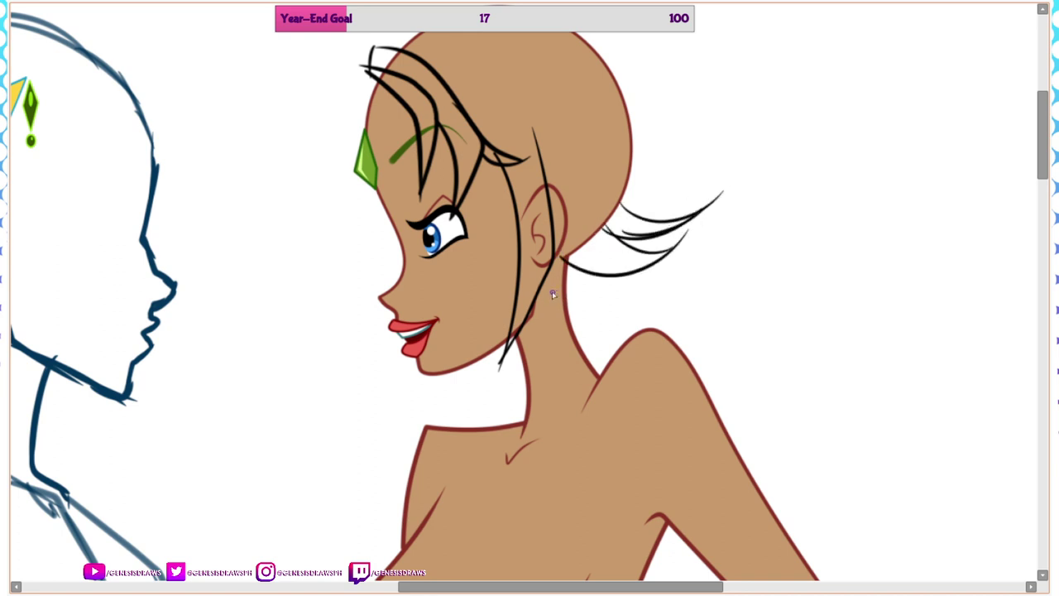
left_click_drag(538, 308, 604, 329)
left_click_drag(571, 290, 636, 293)
left_click_drag(619, 205, 743, 105)
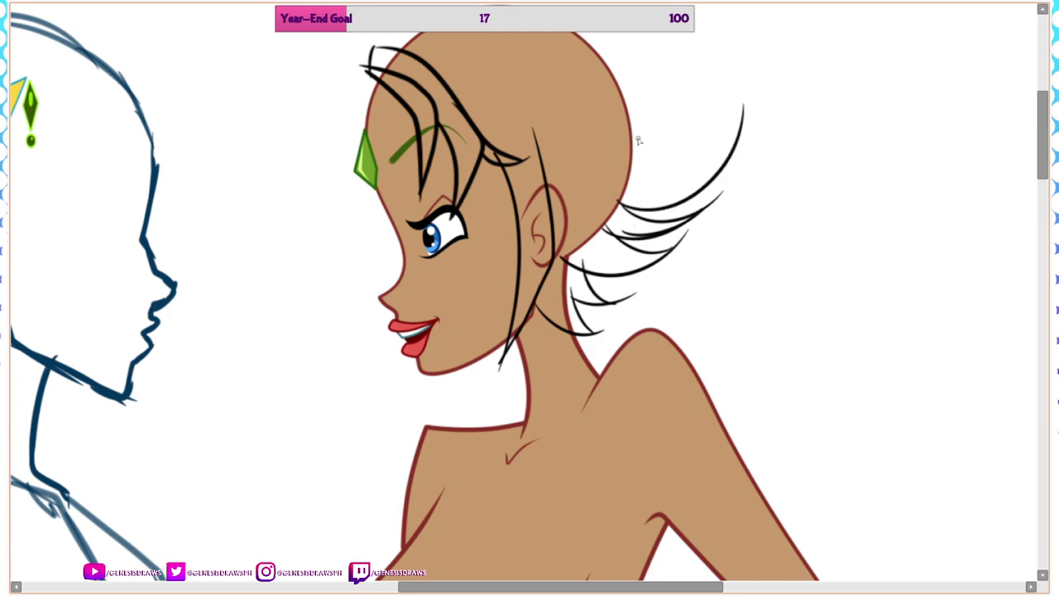
Sketch the far-side fringe lock curving in front of the forehead and over the green gem
scroll(496, 189, "down", 3)
scroll(528, 216, "up", 3)
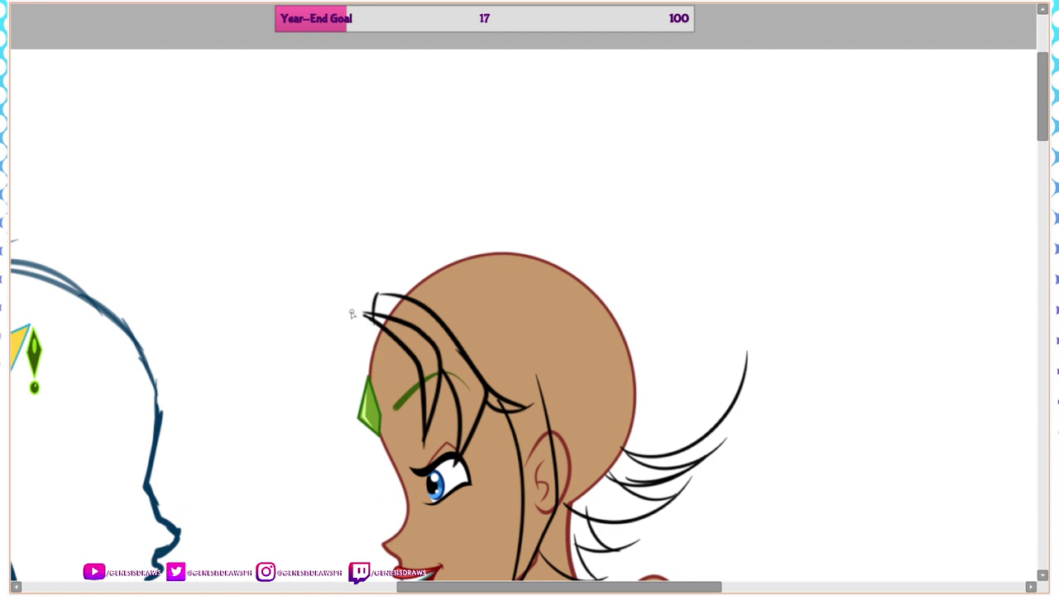
left_click_drag(352, 313, 358, 352)
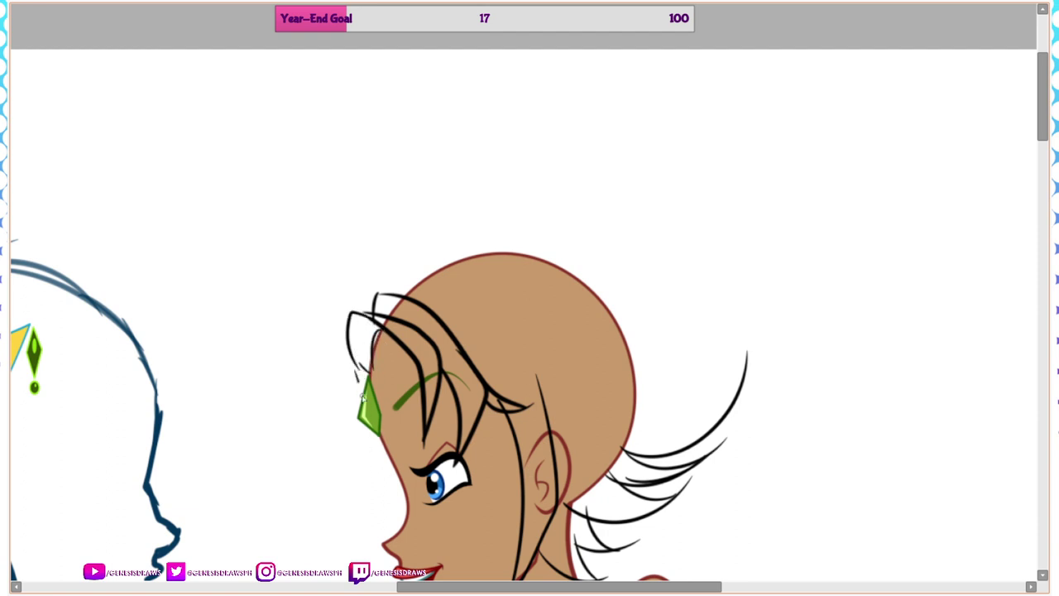
mouse_move(361, 396)
left_mouse_down()
mouse_move(311, 468)
mouse_move(367, 411)
left_mouse_up()
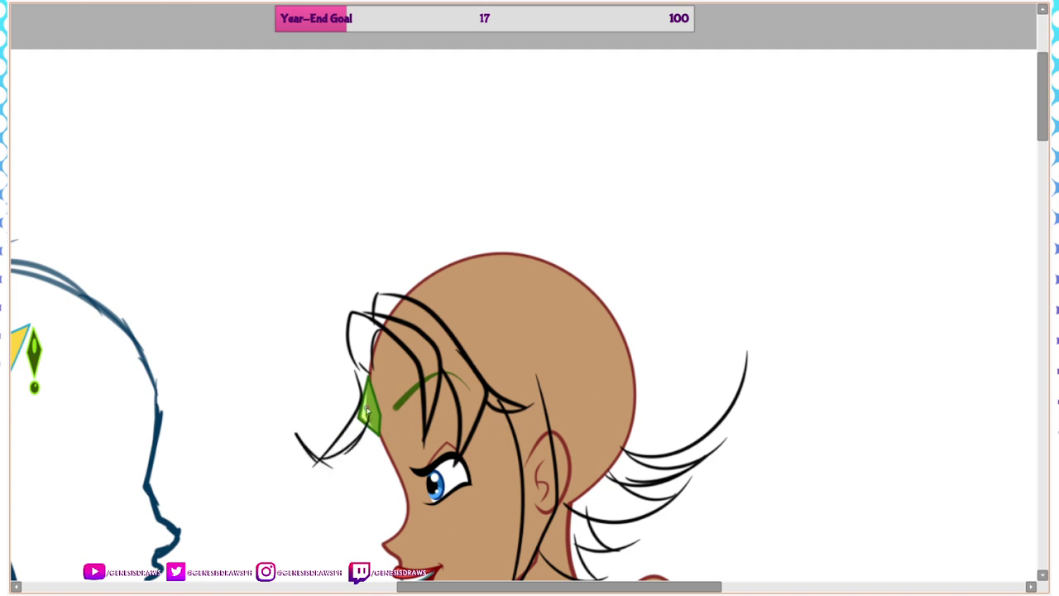
left_click_drag(365, 363, 354, 439)
Sketch the raised hair outline over the crown from the front hairline towards the back, redrawing the first attempt
mouse_move(394, 299)
left_mouse_down()
mouse_move(456, 230)
mouse_move(621, 272)
mouse_move(615, 267)
left_mouse_up()
key("Tab")
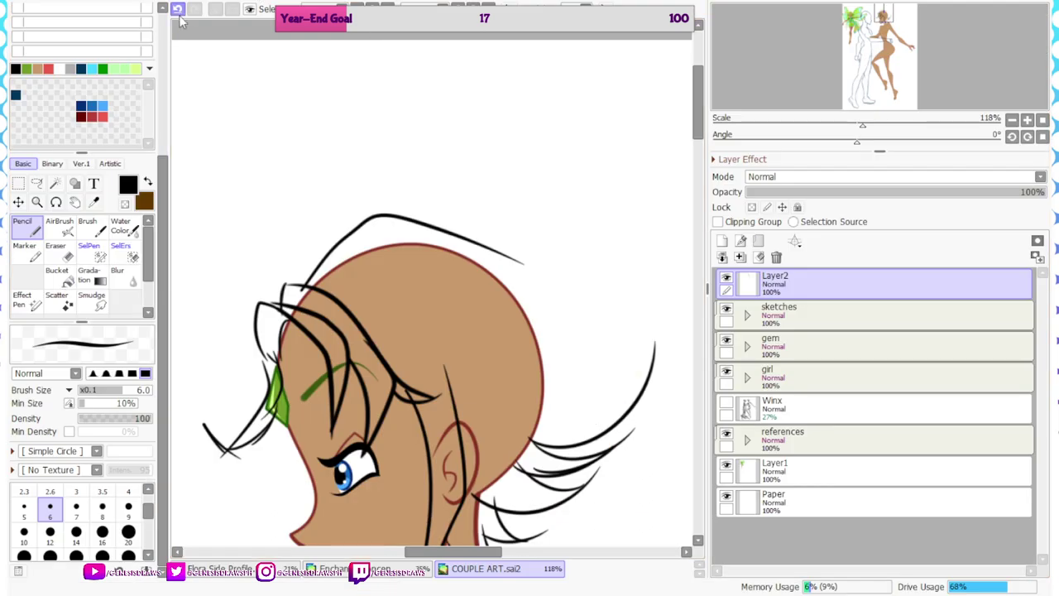
left_click(177, 10)
key("Tab")
mouse_move(401, 292)
left_mouse_down()
mouse_move(490, 202)
mouse_move(624, 268)
left_mouse_up()
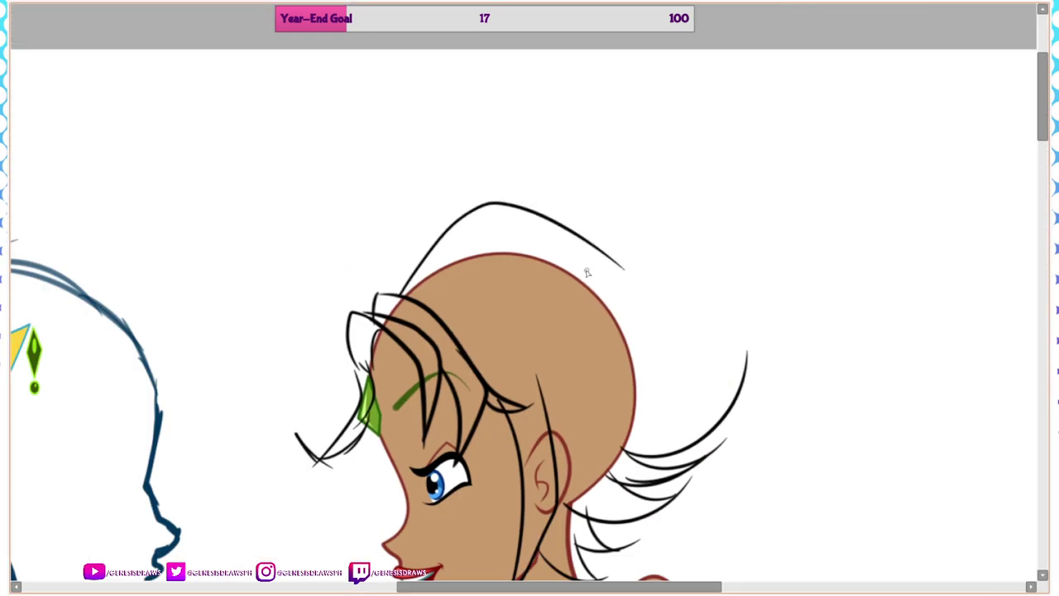
Sketch windswept pointed strands sweeping outward from the back of the girl's head
mouse_move(540, 239)
left_mouse_down()
mouse_move(718, 244)
mouse_move(603, 311)
left_mouse_up()
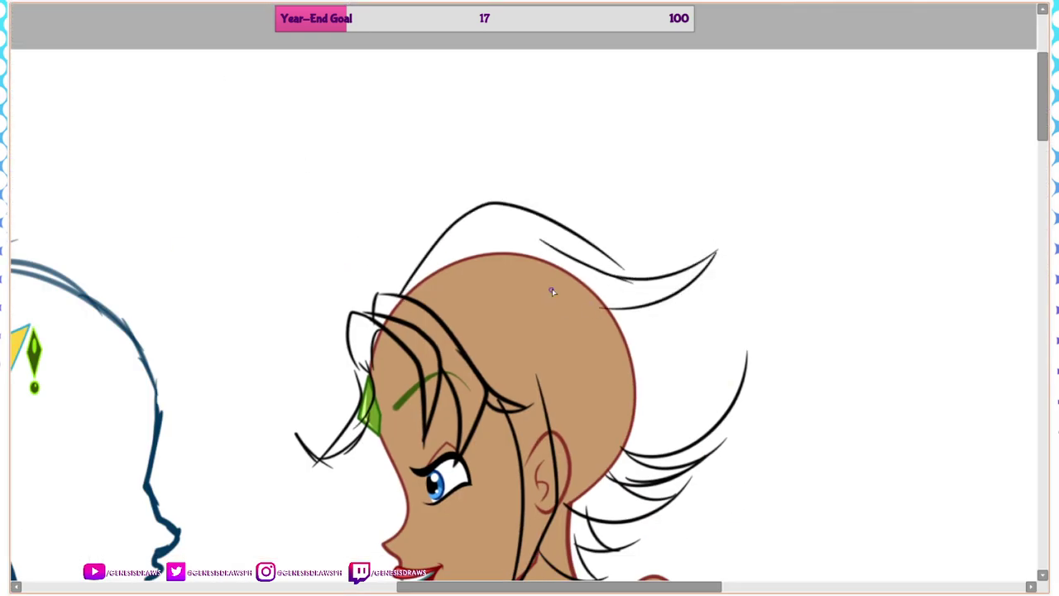
mouse_move(550, 280)
left_mouse_down()
mouse_move(603, 310)
mouse_move(631, 362)
left_mouse_up()
mouse_move(562, 310)
left_mouse_down()
mouse_move(631, 367)
mouse_move(751, 384)
left_mouse_up()
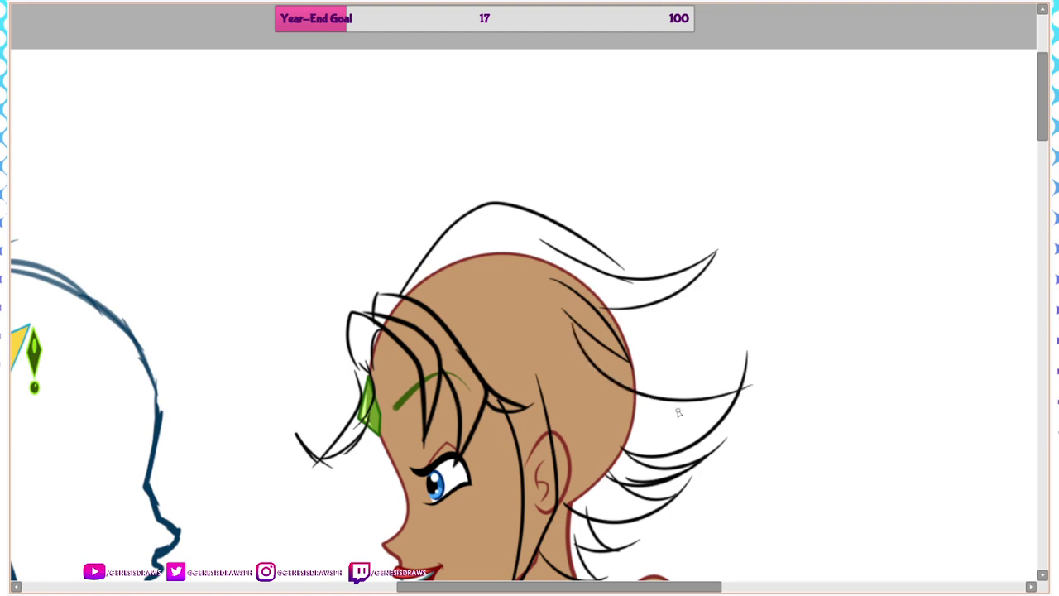
mouse_move(609, 303)
left_mouse_down()
mouse_move(741, 318)
mouse_move(773, 292)
mouse_move(704, 354)
mouse_move(735, 359)
mouse_move(705, 398)
left_mouse_up()
Examine the girl's hair sketch at different zoom levels against the Enchantix concept
scroll(460, 208, "down", 6)
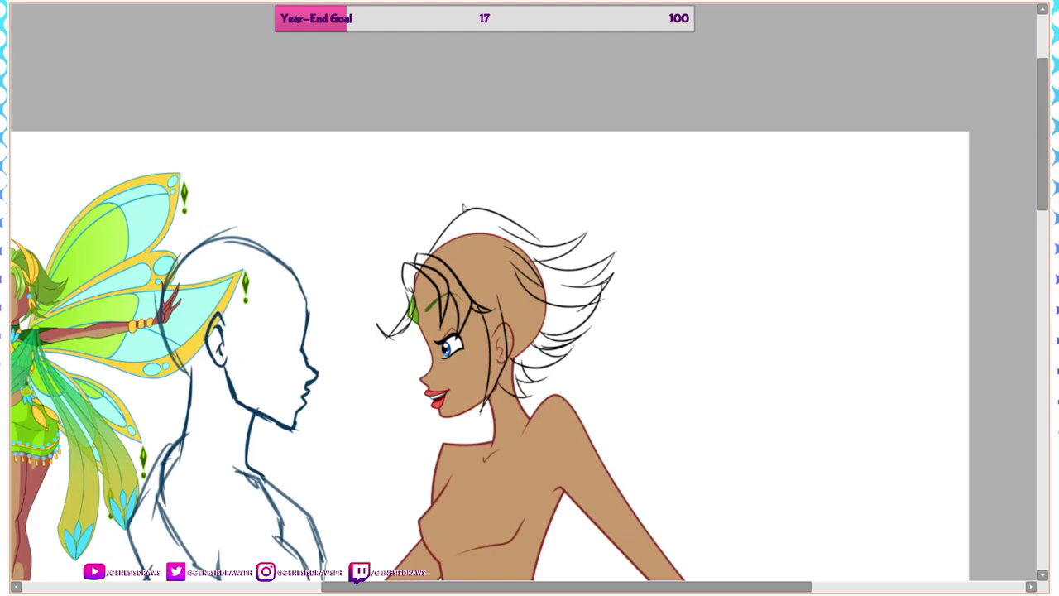
scroll(339, 278, "up", 2)
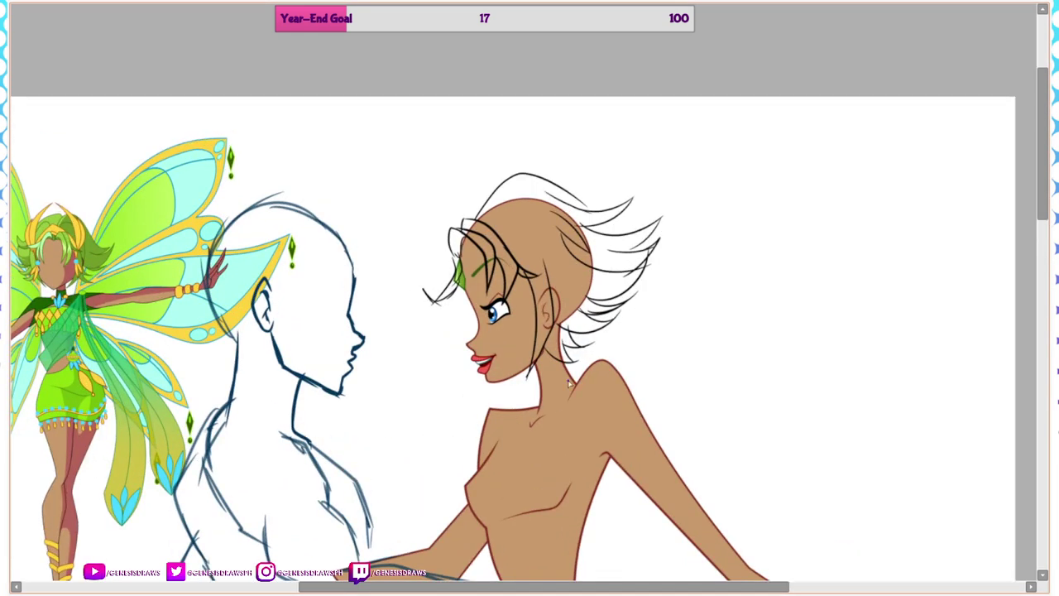
scroll(569, 384, "down", 2)
scroll(465, 380, "up", 2)
scroll(258, 199, "down", 3)
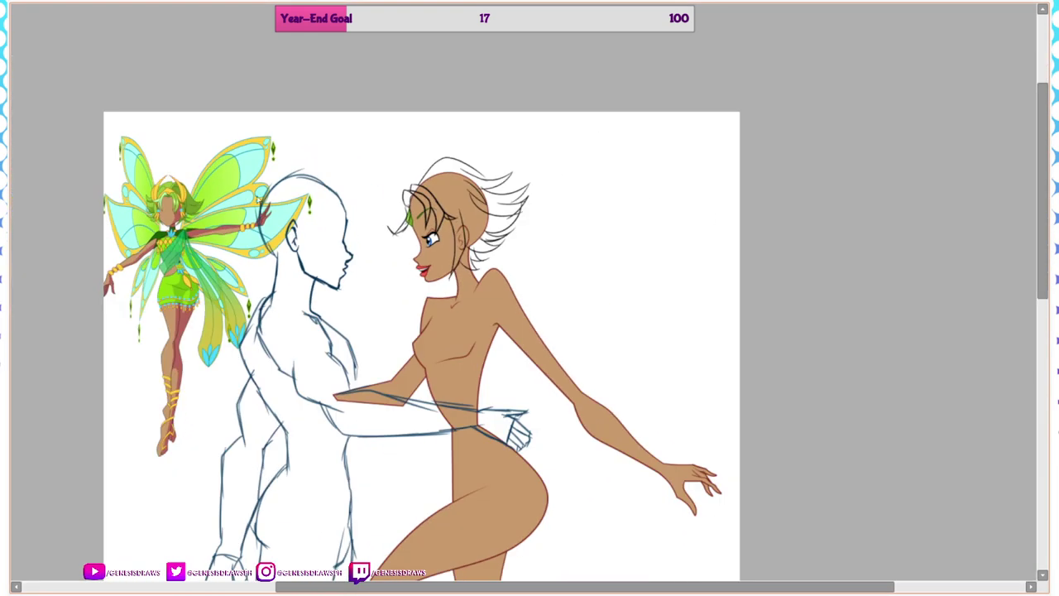
scroll(356, 256, "up", 1)
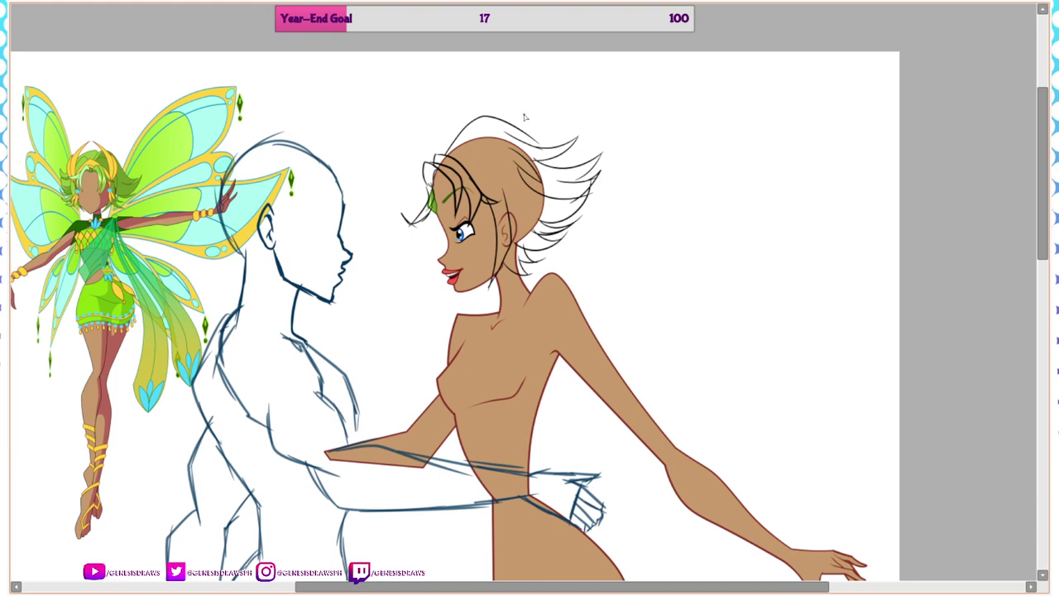
scroll(525, 117, "up", 1)
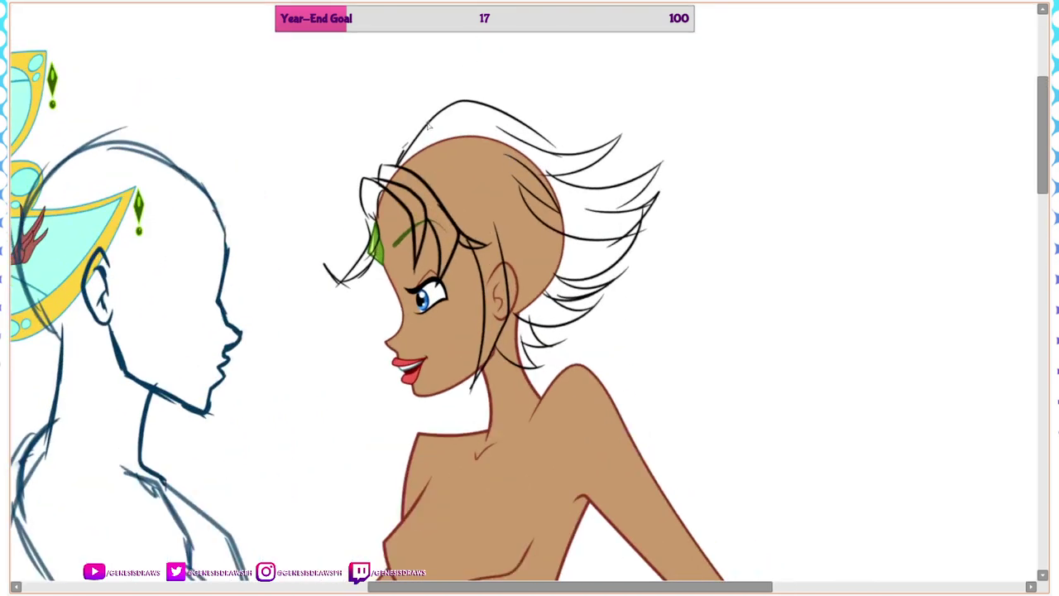
Undo the latest stray hair strokes and add more strands at the front of the crown and inside the hair
left_click_drag(456, 135, 487, 189)
key("Tab")
left_click(180, 10)
left_click(179, 10)
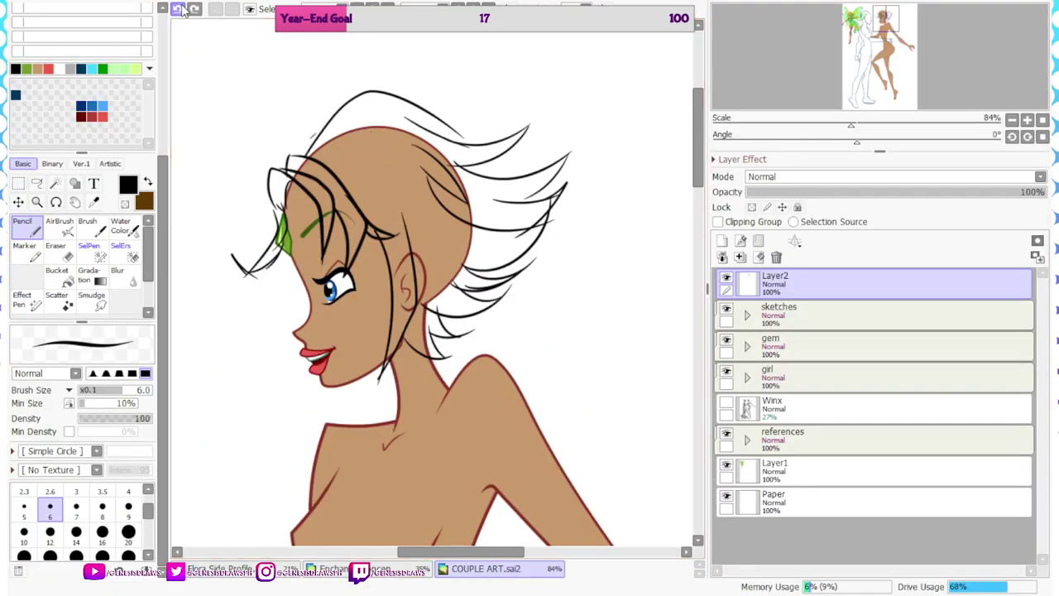
key("Tab")
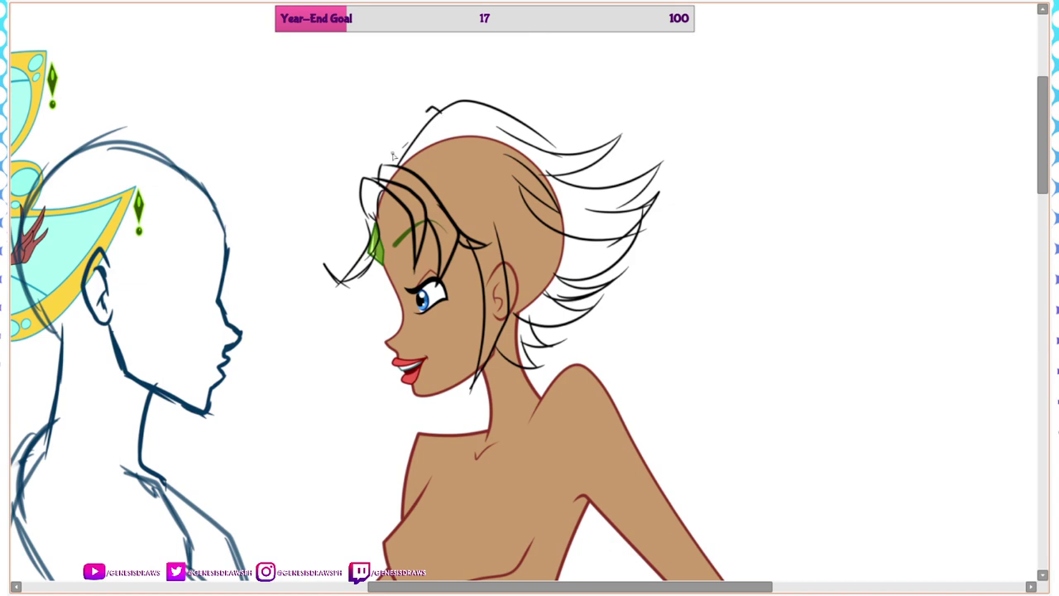
left_click_drag(395, 161, 434, 108)
left_click_drag(417, 153, 489, 168)
left_click_drag(508, 237, 583, 262)
scroll(428, 219, "down", 5)
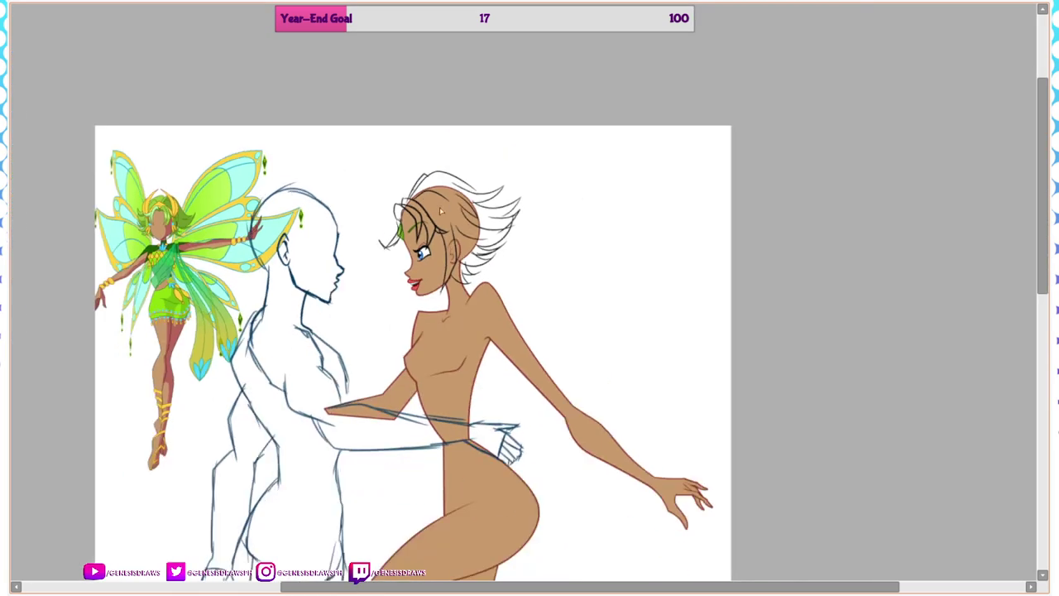
Add a new layer above the girl's hair sketch and set the drawing colour to the light red swatch
scroll(402, 216, "up", 1)
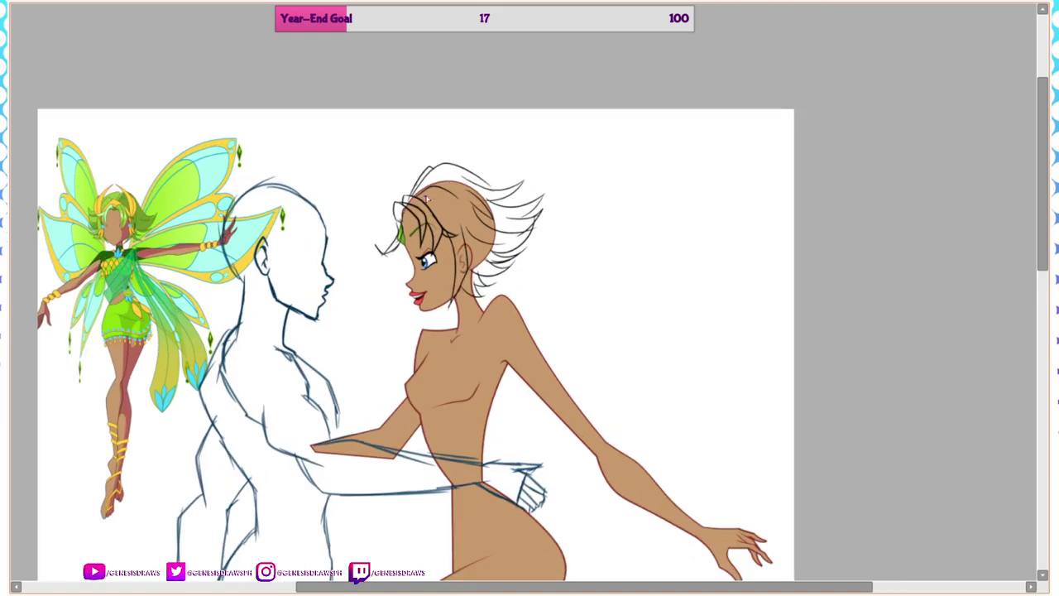
key("Tab")
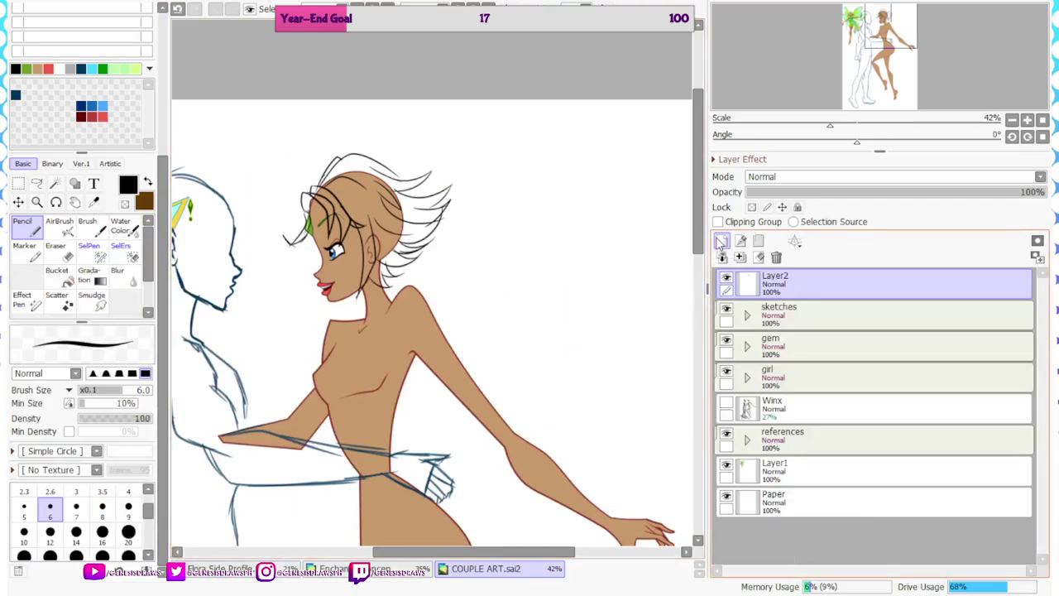
key("Tab")
scroll(309, 161, "up", 2)
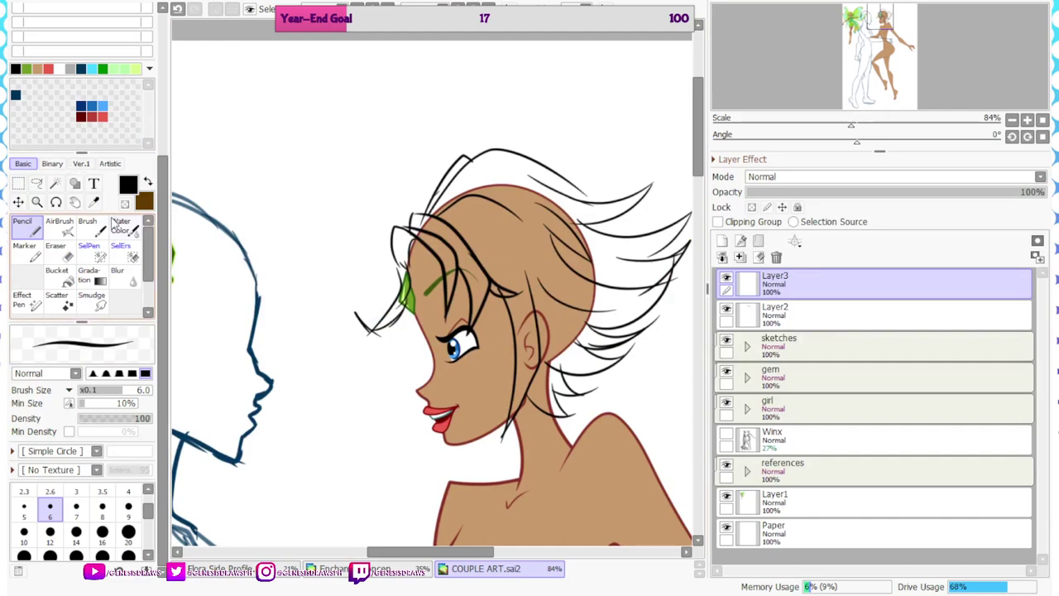
key("Tab")
scroll(110, 211, "up", 4)
scroll(163, 220, "down", 3)
scroll(270, 274, "down", 1)
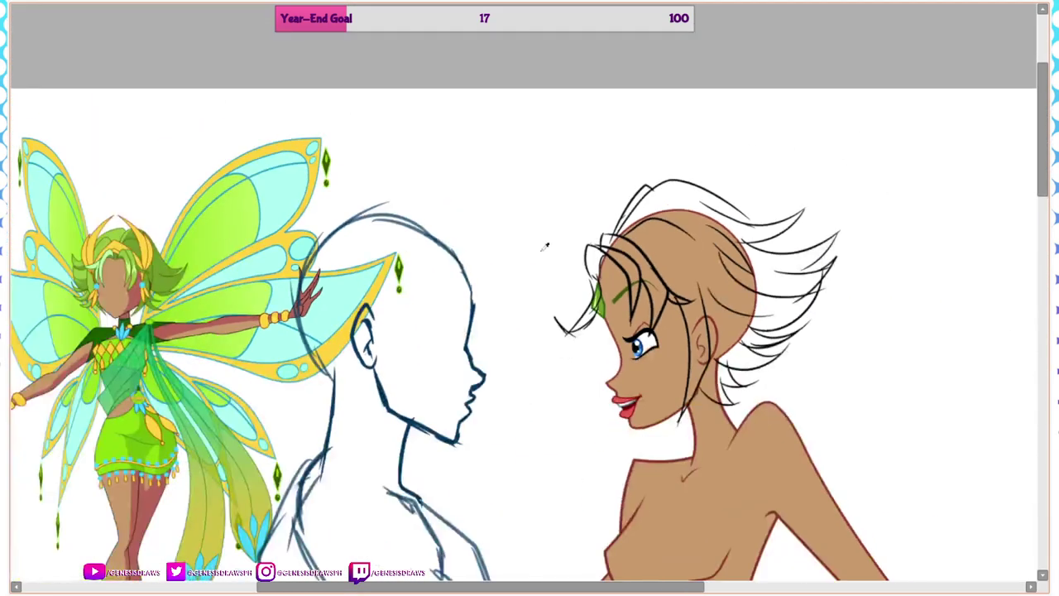
key("Tab")
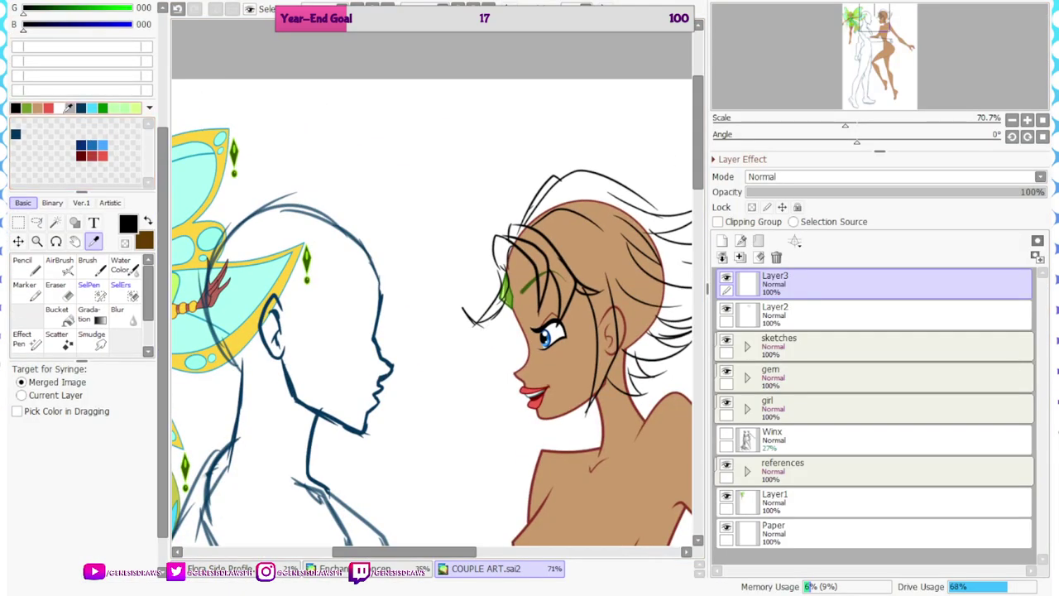
left_click(53, 106)
key("Tab")
scroll(625, 253, "up", 2)
key("Tab")
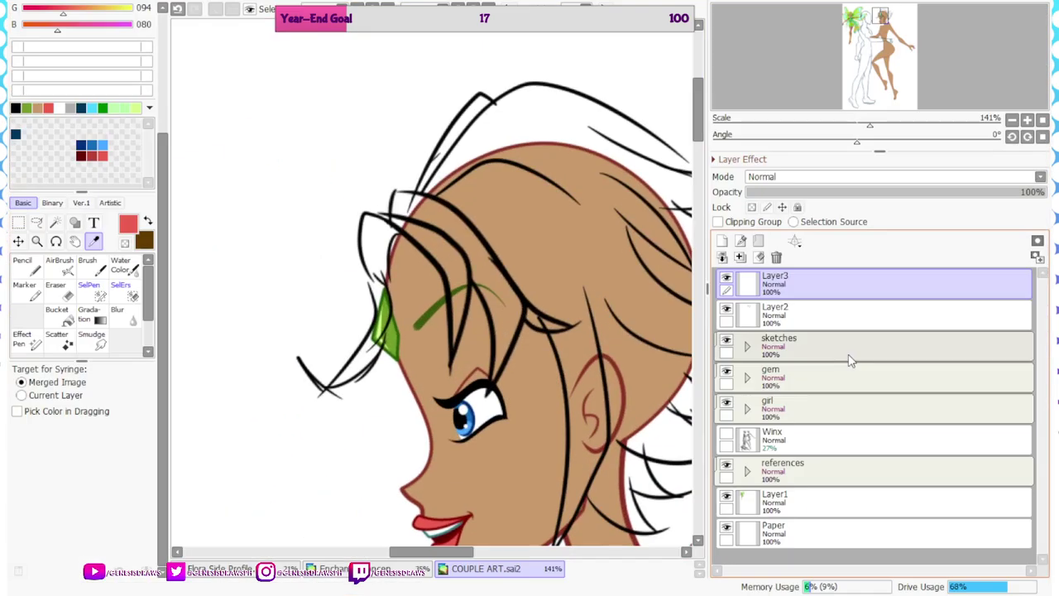
key("Tab")
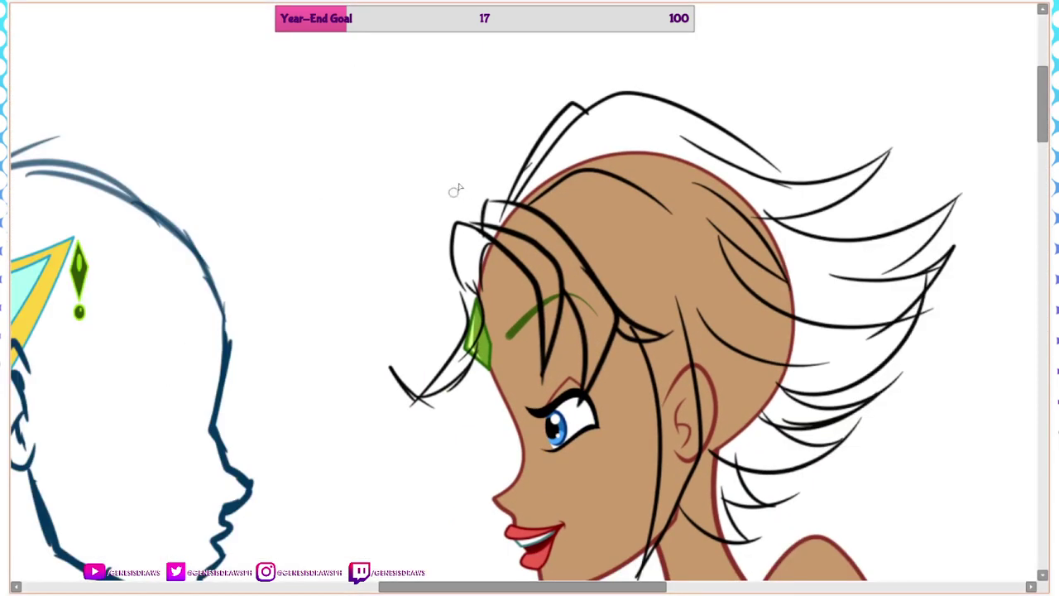
left_click_drag(451, 207, 527, 108)
mouse_move(454, 195)
left_mouse_down()
mouse_move(530, 103)
mouse_move(609, 172)
left_mouse_up()
key("Tab")
left_click(180, 11)
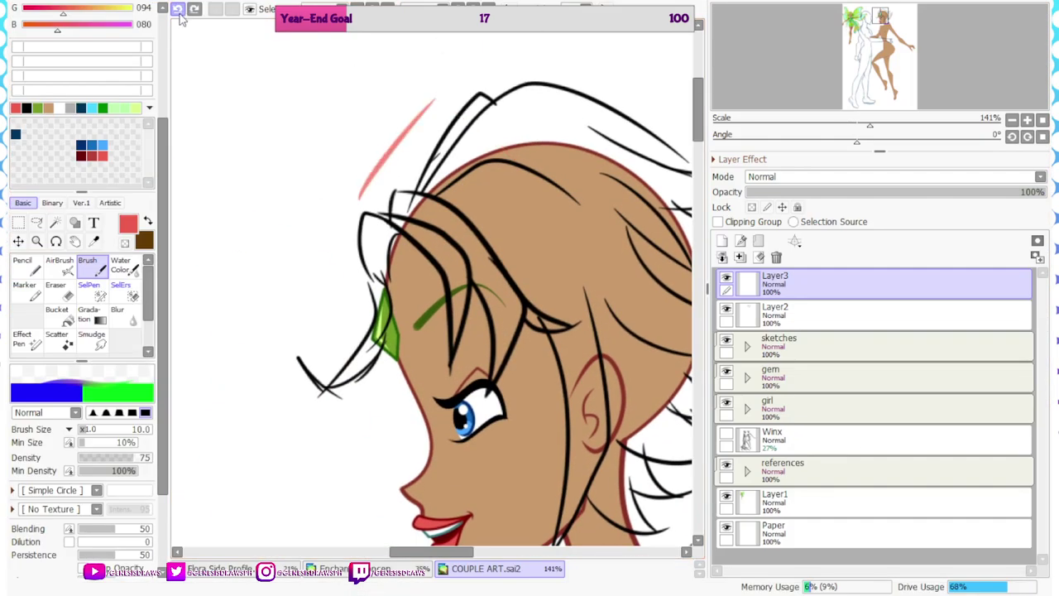
left_click(179, 13)
Sketch the headpiece's pointed front arch in red with the Pencil, from the front hairline up over the crown
left_click(30, 266)
key("Tab")
mouse_move(455, 220)
left_mouse_down()
mouse_move(509, 129)
mouse_move(595, 172)
left_mouse_up()
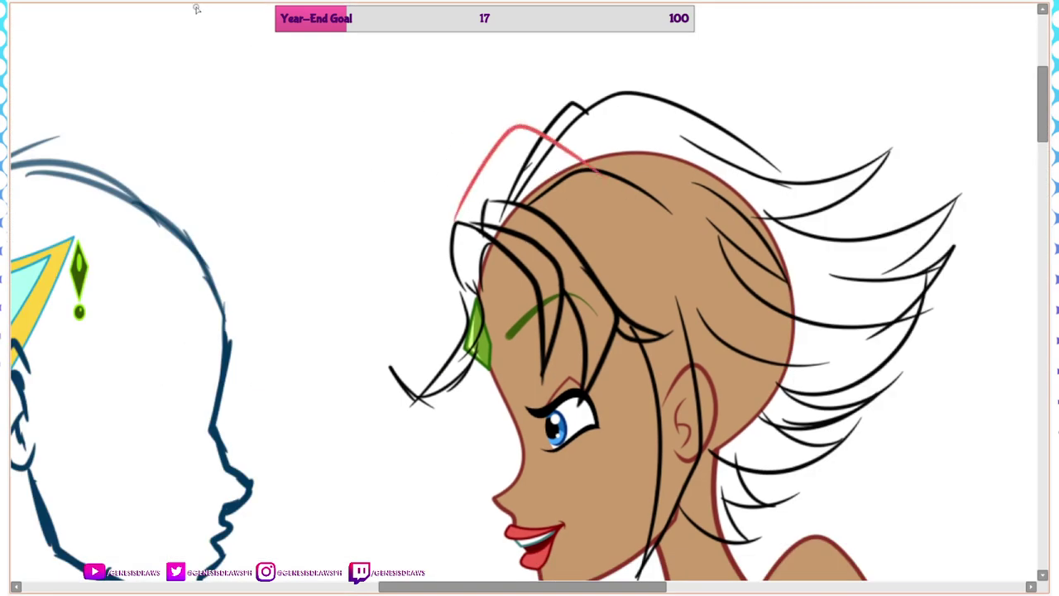
key("Tab")
scroll(497, 80, "down", 3)
key("Tab")
scroll(487, 101, "down", 2)
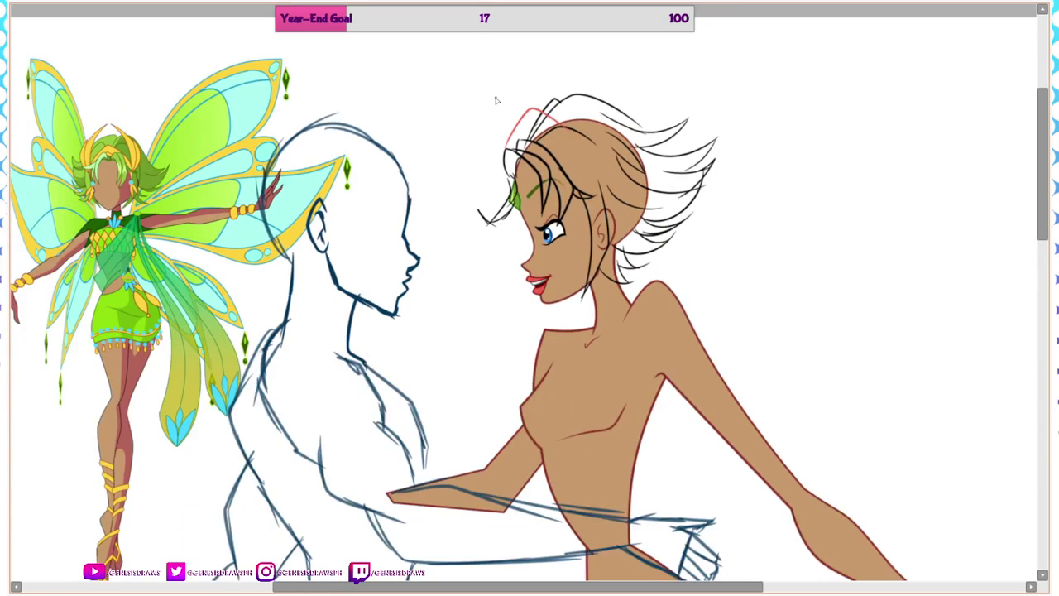
scroll(570, 114, "up", 4)
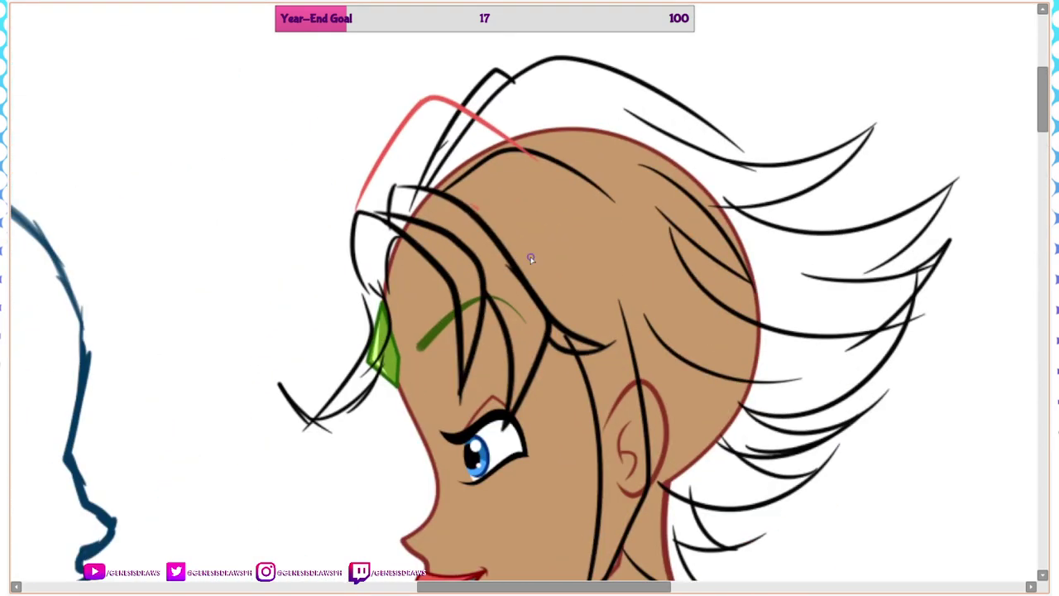
Sketch the headpiece band in red as curved lines running down the side of the girl's head to her ear
left_click_drag(477, 209, 610, 380)
left_click_drag(496, 124, 610, 335)
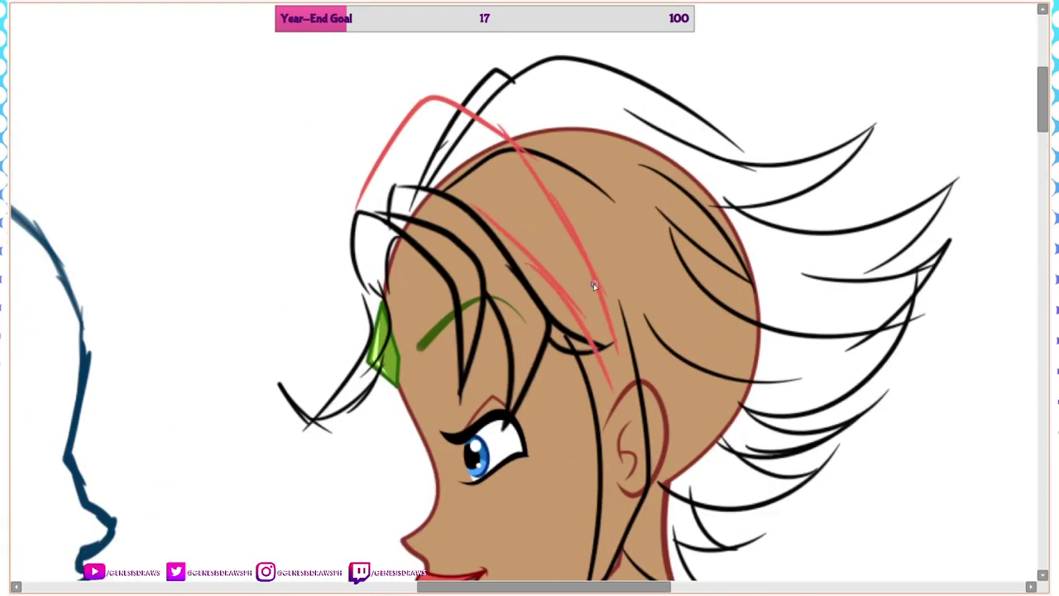
left_click_drag(593, 283, 611, 431)
scroll(554, 219, "down", 3)
scroll(583, 190, "up", 3)
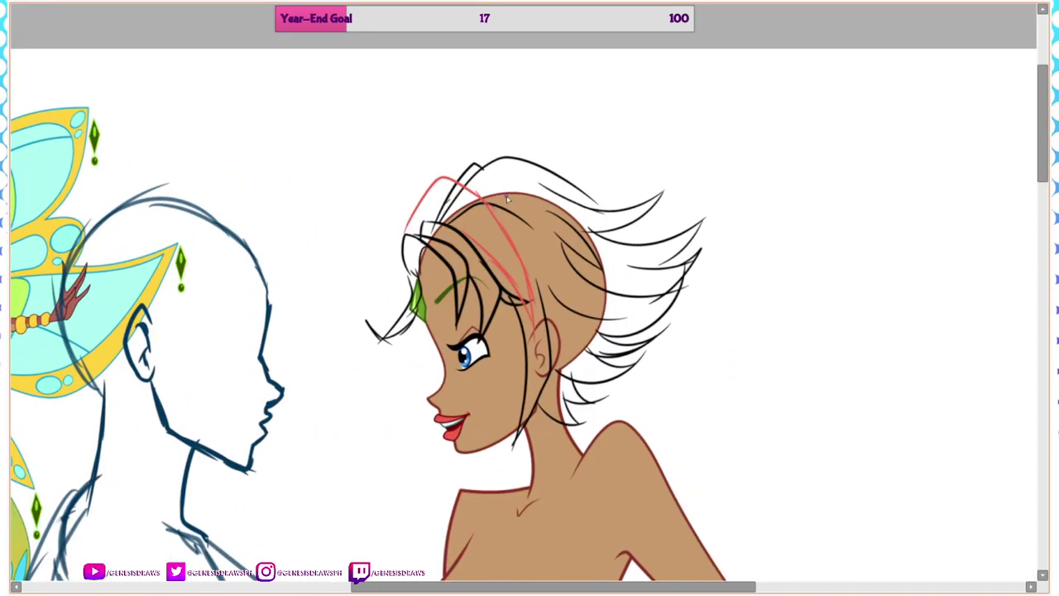
Sketch the headpiece's curved, pointed horns rising above the girl's crown in red
mouse_move(495, 205)
left_mouse_down()
mouse_move(517, 86)
mouse_move(525, 92)
mouse_move(515, 71)
mouse_move(544, 197)
left_mouse_up()
mouse_move(549, 150)
left_mouse_down()
mouse_move(511, 237)
mouse_move(581, 197)
mouse_move(589, 166)
left_mouse_up()
mouse_move(540, 195)
left_mouse_down()
mouse_move(555, 172)
mouse_move(550, 105)
mouse_move(575, 174)
left_mouse_up()
left_click_drag(563, 120, 578, 199)
scroll(576, 199, "down", 2)
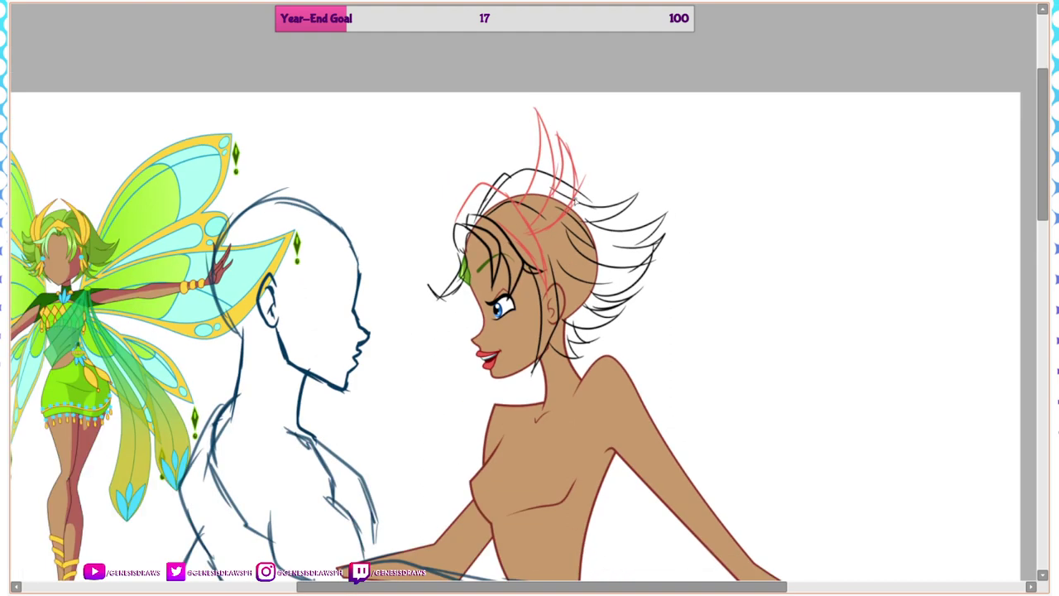
scroll(595, 292, "up", 4)
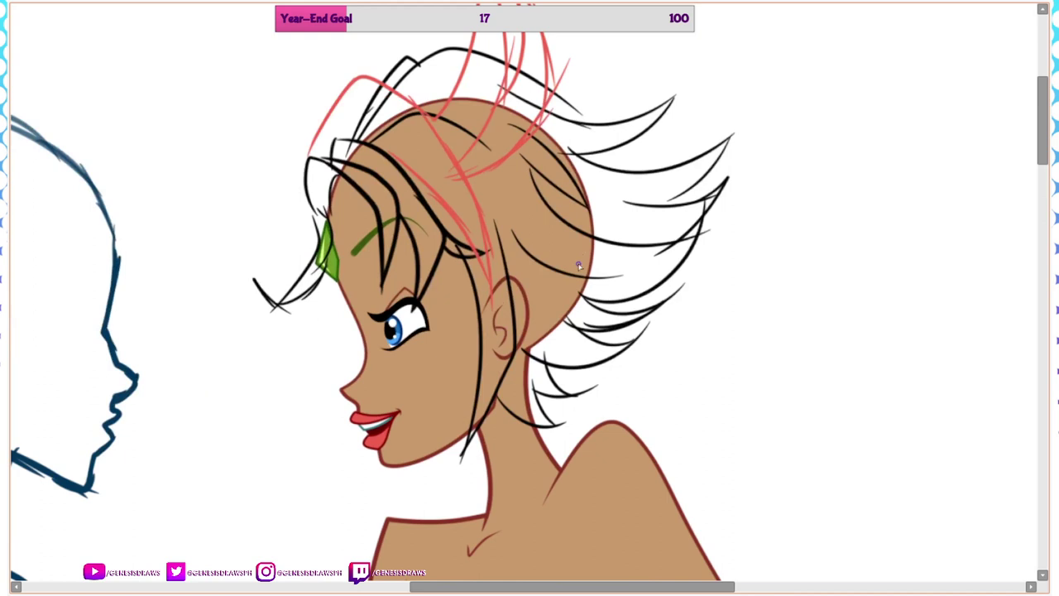
Sketch the girl's earring in red with pointed pieces hanging from the ear along her neck
mouse_move(487, 317)
left_mouse_down()
mouse_move(515, 335)
mouse_move(457, 459)
mouse_move(464, 447)
left_mouse_up()
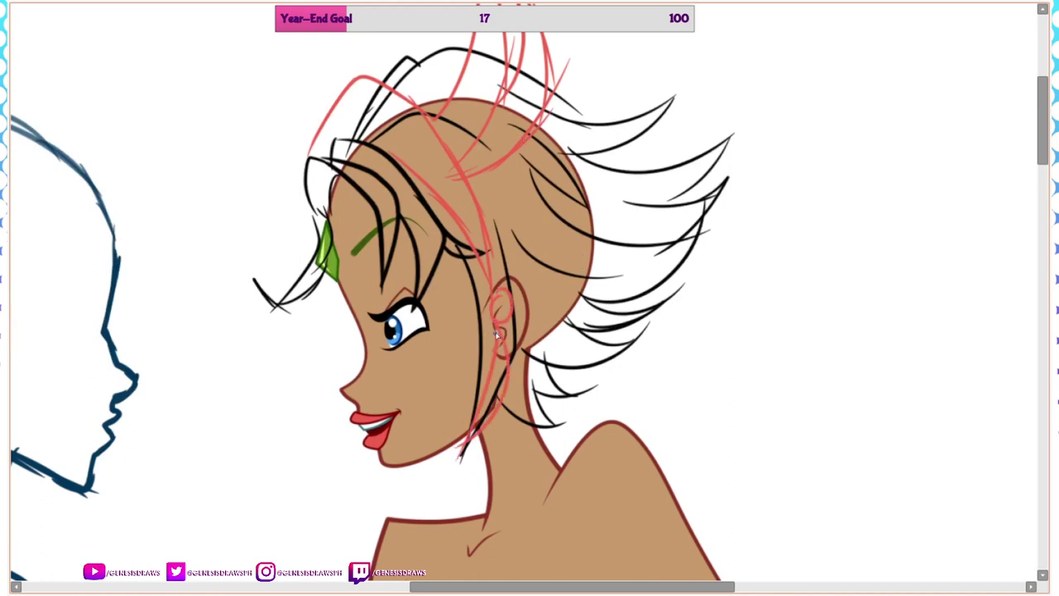
left_click_drag(496, 335, 561, 411)
mouse_move(525, 375)
left_mouse_down()
mouse_move(518, 454)
mouse_move(506, 383)
mouse_move(515, 476)
left_mouse_up()
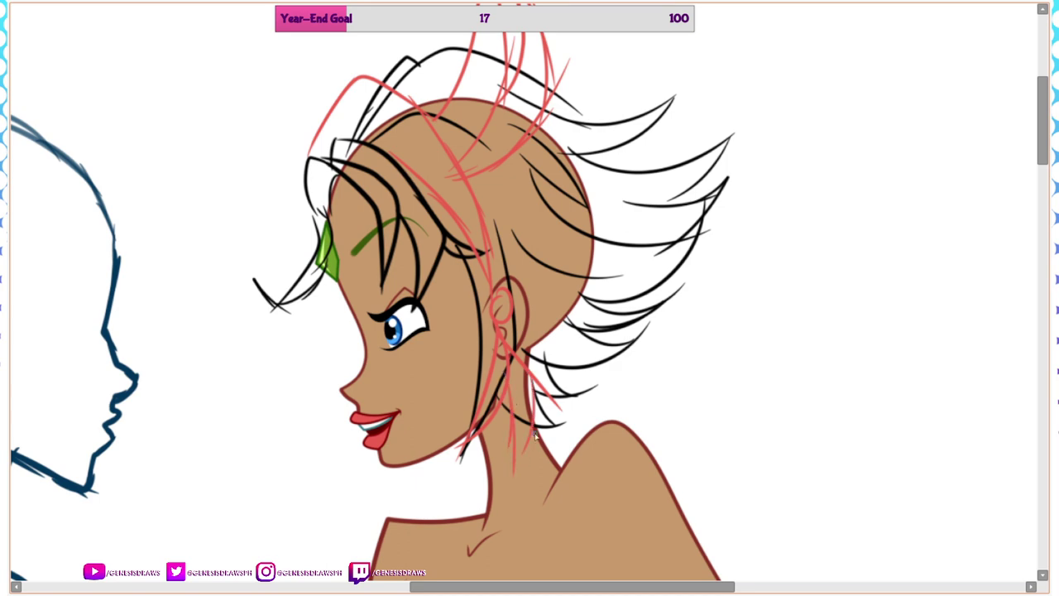
scroll(705, 256, "down", 3)
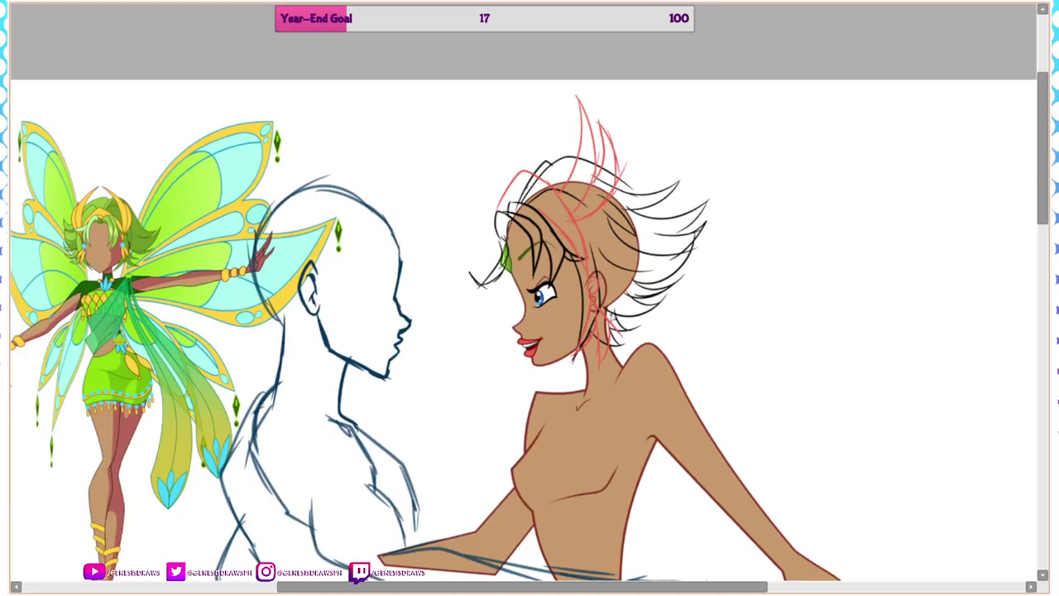
Sketch three red ring bracelets around the wrist of the girl's outstretched arm
scroll(621, 321, "down", 2)
scroll(620, 322, "up", 2)
scroll(601, 301, "down", 3)
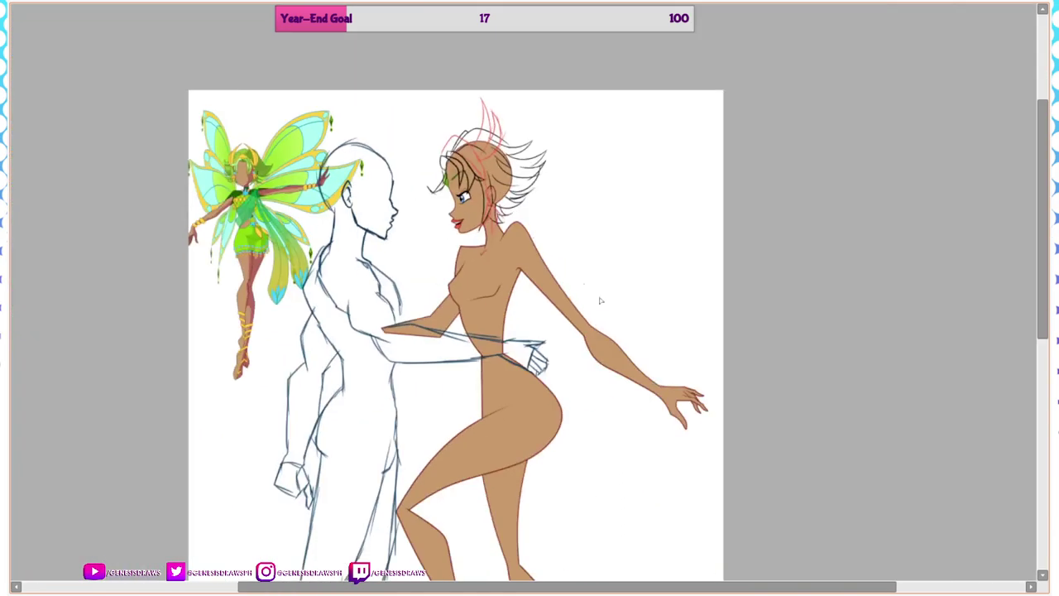
scroll(629, 308, "up", 3)
scroll(635, 310, "down", 2)
scroll(713, 372, "up", 5)
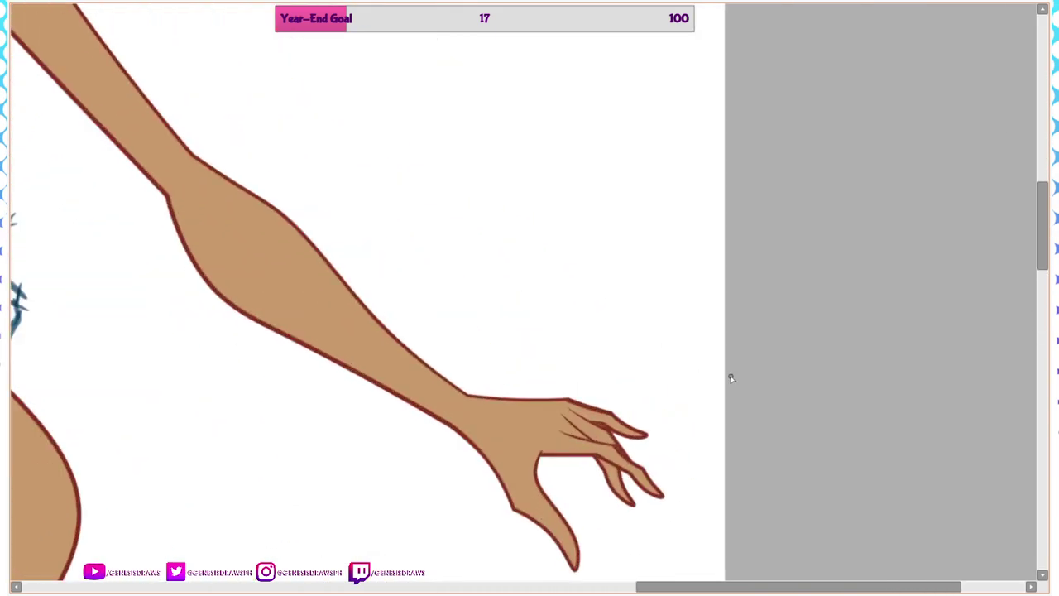
mouse_move(361, 268)
left_mouse_down()
mouse_move(315, 361)
mouse_move(340, 378)
left_mouse_up()
mouse_move(308, 358)
left_mouse_down()
mouse_move(348, 371)
mouse_move(384, 318)
left_mouse_up()
mouse_move(354, 277)
left_mouse_down()
mouse_move(386, 312)
mouse_move(379, 369)
mouse_move(363, 382)
mouse_move(365, 406)
mouse_move(395, 408)
left_mouse_up()
mouse_move(373, 413)
left_mouse_down()
mouse_move(403, 411)
mouse_move(393, 417)
mouse_move(408, 345)
mouse_move(422, 379)
mouse_move(412, 414)
mouse_move(434, 427)
mouse_move(466, 413)
left_mouse_up()
mouse_move(440, 371)
left_mouse_down()
mouse_move(470, 396)
mouse_move(439, 445)
left_mouse_up()
scroll(590, 331, "down", 6)
scroll(338, 220, "up", 3)
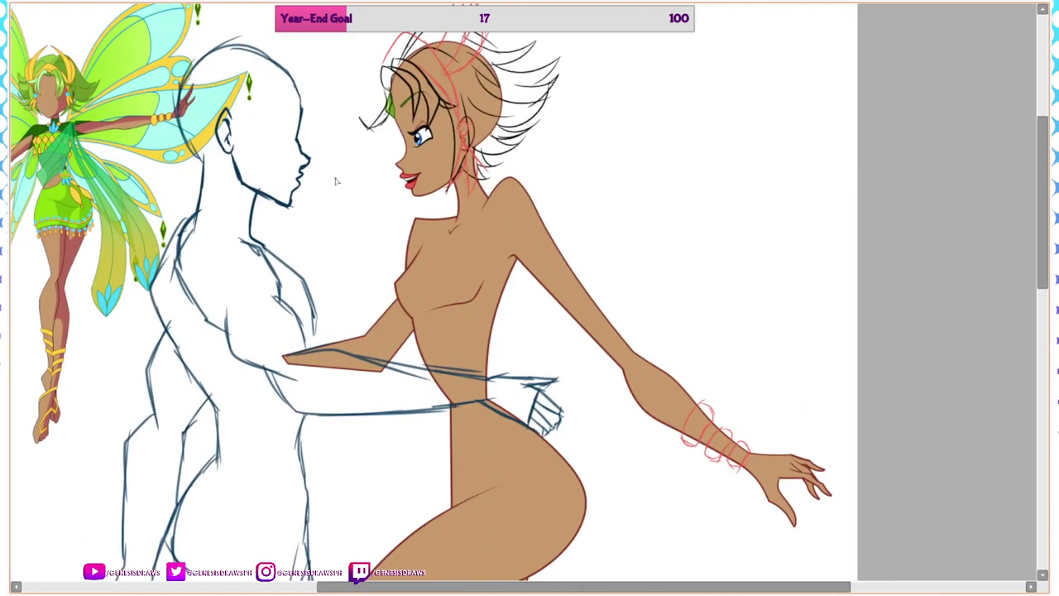
Sketch the necklace's teardrop pendant and round gems in dark blue at the base of the girl's neck
scroll(683, 303, "down", 2)
scroll(141, 97, "up", 3)
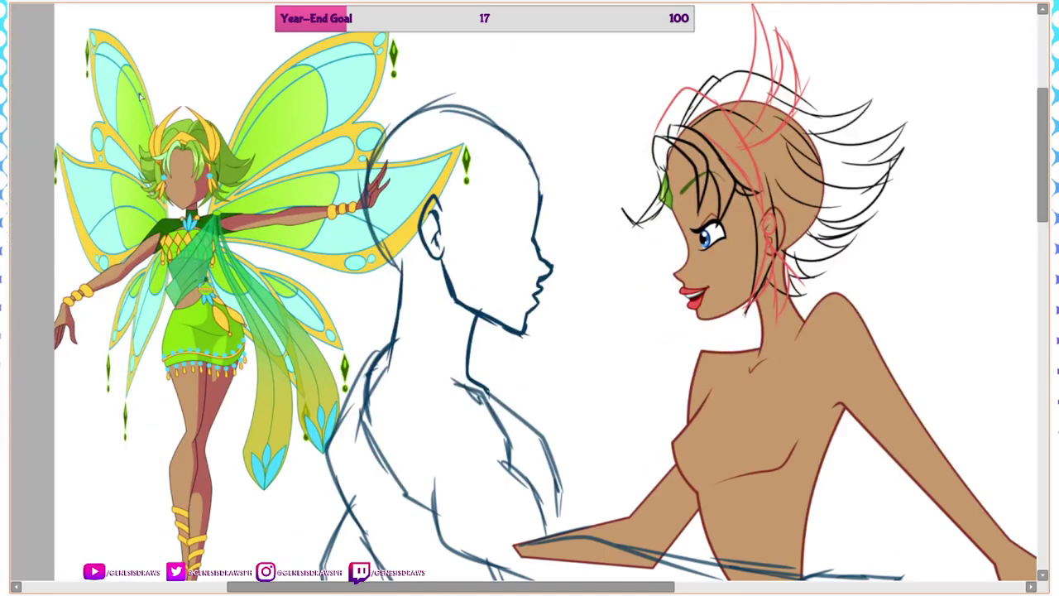
key("Tab")
key("Tab")
scroll(149, 157, "down", 1)
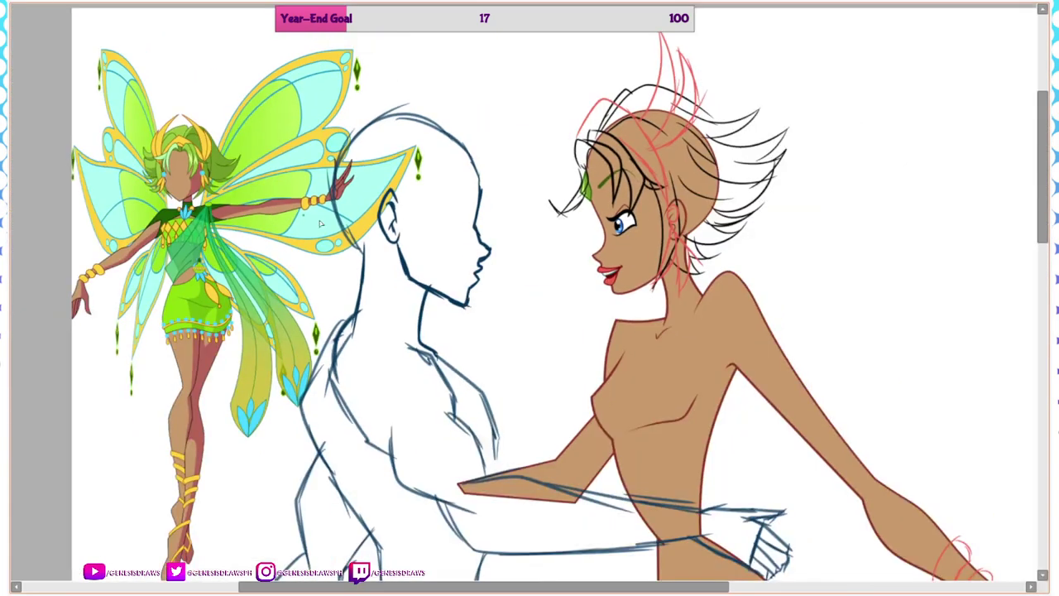
scroll(320, 224, "down", 1)
scroll(594, 316, "up", 1)
scroll(584, 325, "up", 2)
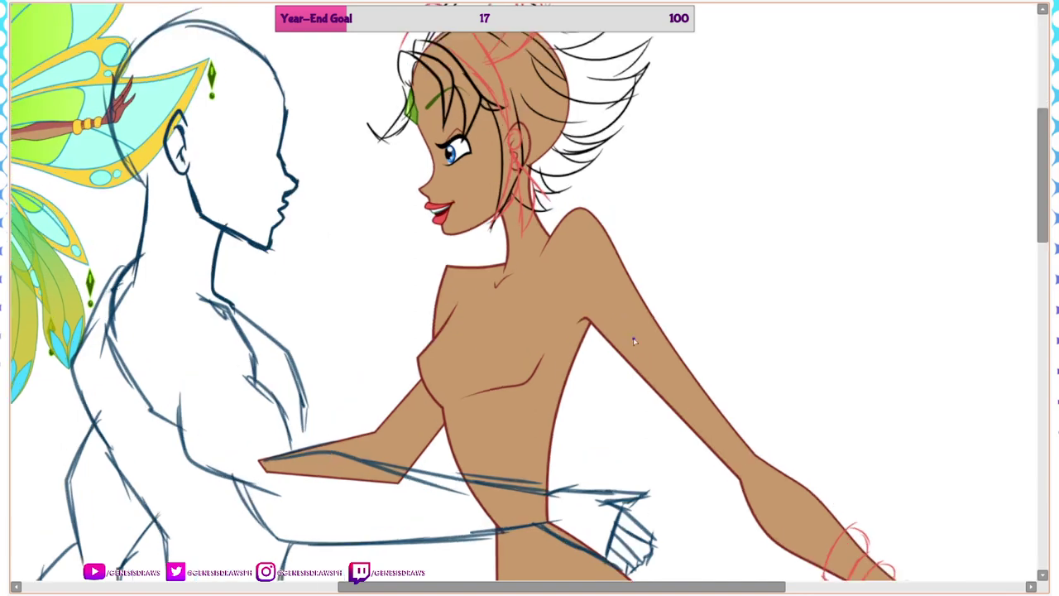
mouse_move(431, 231)
left_mouse_down()
mouse_move(440, 257)
mouse_move(482, 250)
mouse_move(442, 253)
mouse_move(407, 305)
mouse_move(459, 258)
mouse_move(446, 240)
mouse_move(445, 305)
mouse_move(448, 242)
mouse_move(447, 286)
mouse_move(451, 244)
mouse_move(437, 286)
left_mouse_up()
scroll(495, 246, "down", 2)
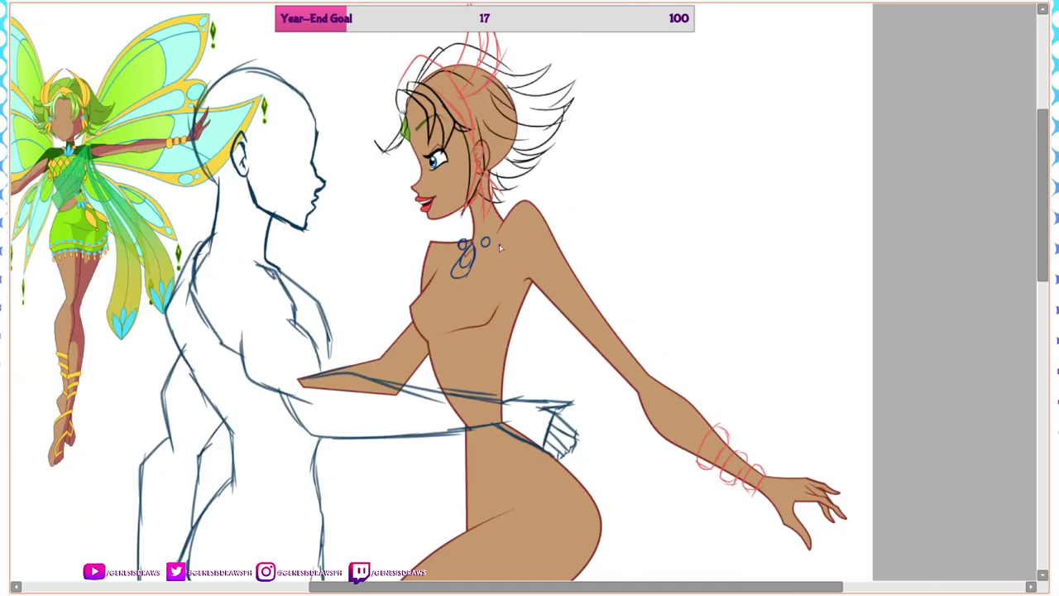
Sketch the blue collar around the neck with its curved edge across the chest and over the shoulder
scroll(499, 247, "up", 3)
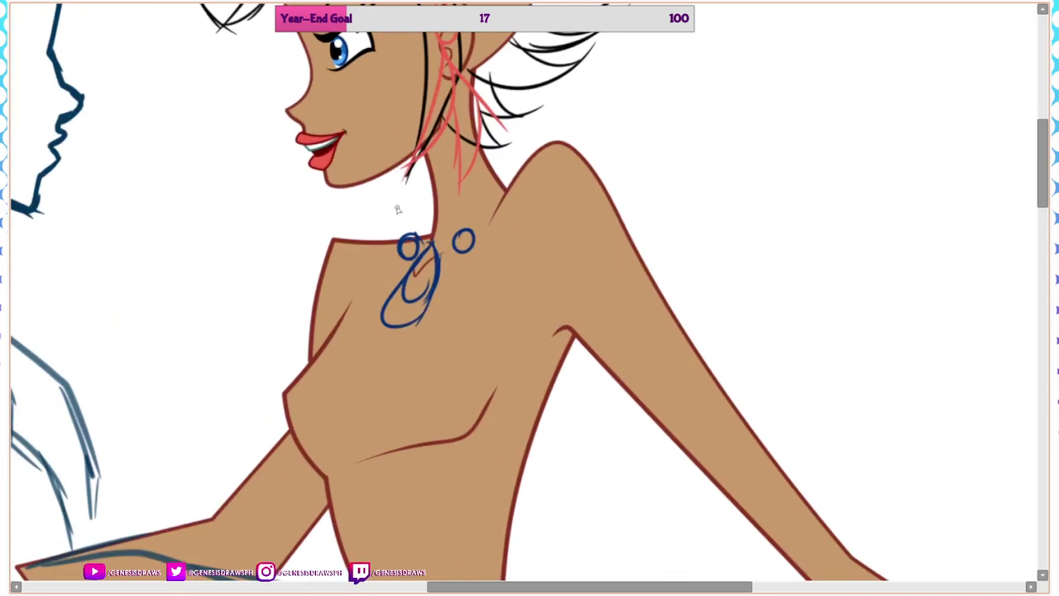
mouse_move(432, 176)
left_mouse_down()
mouse_move(465, 175)
mouse_move(484, 153)
mouse_move(500, 192)
left_mouse_up()
mouse_move(340, 323)
left_mouse_down()
mouse_move(418, 273)
mouse_move(511, 311)
mouse_move(555, 356)
left_mouse_up()
mouse_move(513, 317)
left_mouse_down()
mouse_move(560, 359)
mouse_move(629, 243)
mouse_move(572, 323)
mouse_move(574, 263)
left_mouse_up()
left_click_drag(587, 220, 648, 248)
mouse_move(514, 177)
left_mouse_down()
mouse_move(578, 139)
mouse_move(666, 246)
left_mouse_up()
scroll(513, 268, "down", 5)
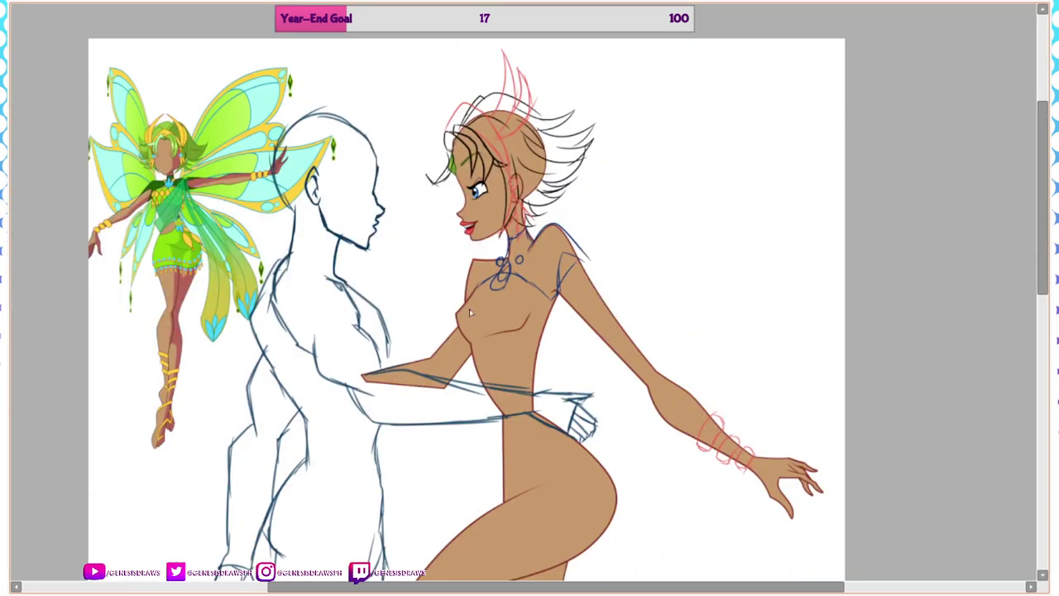
Outline the girl's cropped top in blue with its upper edge, bottom hem and side seam around the chest
scroll(488, 302, "up", 4)
mouse_move(386, 257)
left_mouse_down()
mouse_move(466, 242)
mouse_move(417, 251)
mouse_move(547, 279)
mouse_move(355, 307)
mouse_move(383, 367)
mouse_move(429, 353)
mouse_move(523, 369)
left_mouse_up()
left_click_drag(551, 268, 522, 370)
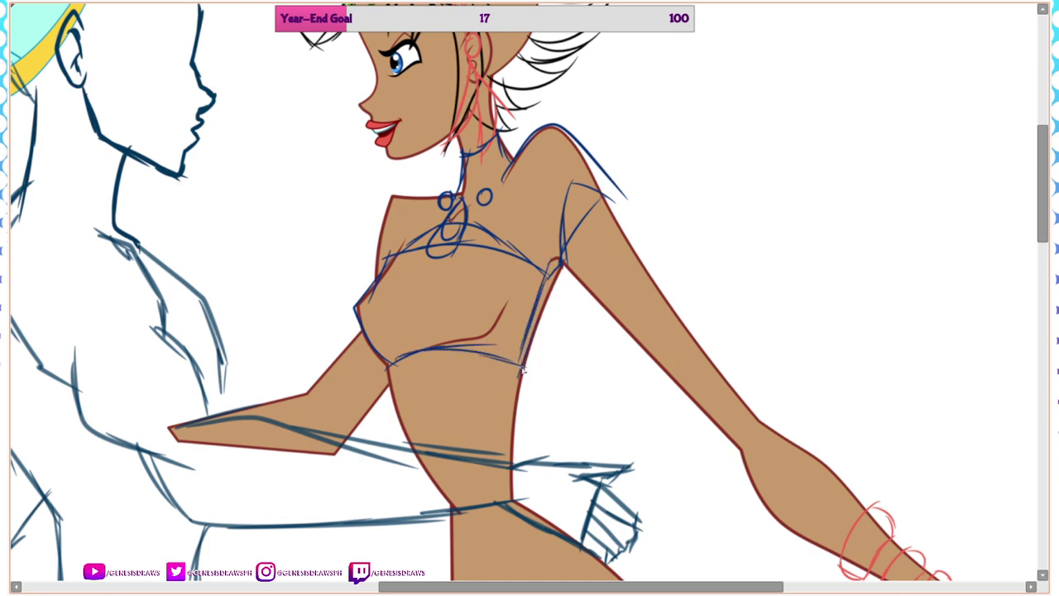
scroll(536, 240, "down", 4)
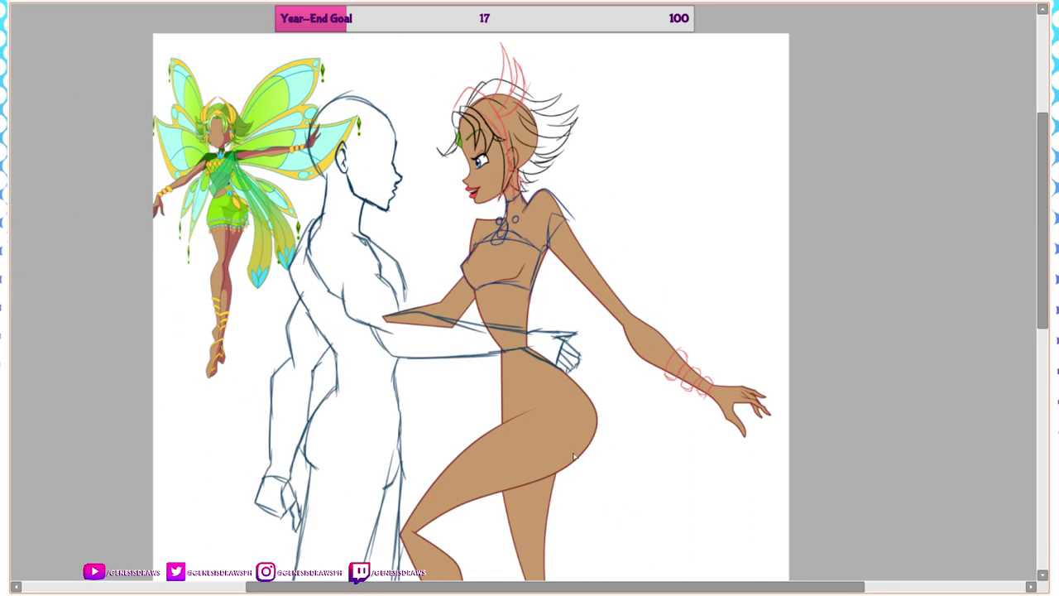
Sketch the skirt's front edge in blue from the waist down and its curved lower hem across the thighs
key("ctrl+plus")
mouse_move(474, 321)
left_mouse_down()
mouse_move(401, 383)
mouse_move(387, 525)
left_mouse_up()
key("ctrl+minus")
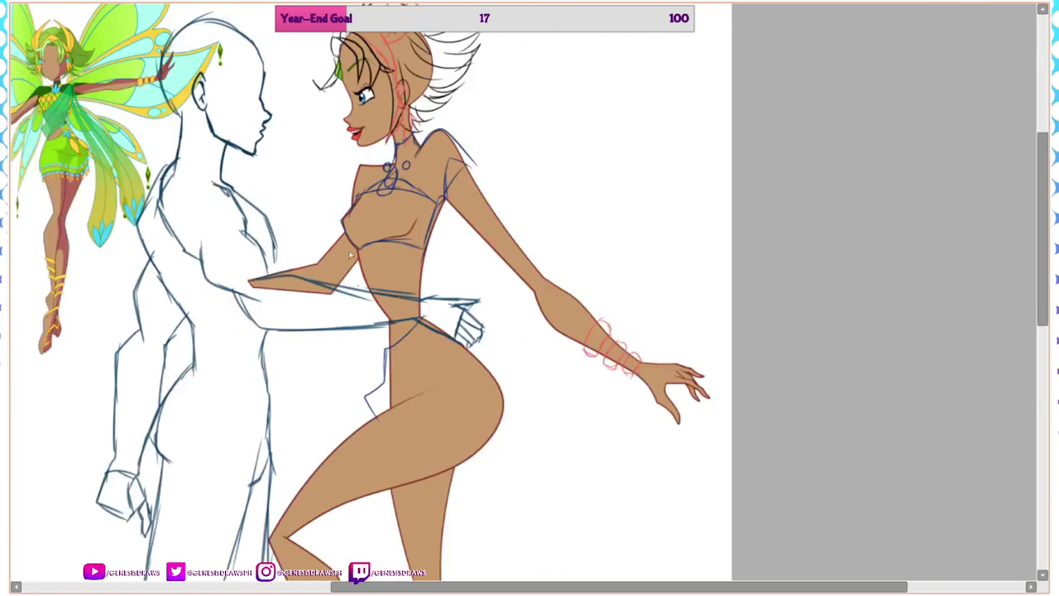
key("ctrl+plus")
key("ctrl+plus")
mouse_move(472, 232)
left_mouse_down()
mouse_move(375, 298)
mouse_move(479, 367)
left_mouse_up()
mouse_move(409, 317)
left_mouse_down()
mouse_move(617, 357)
mouse_move(648, 336)
left_mouse_up()
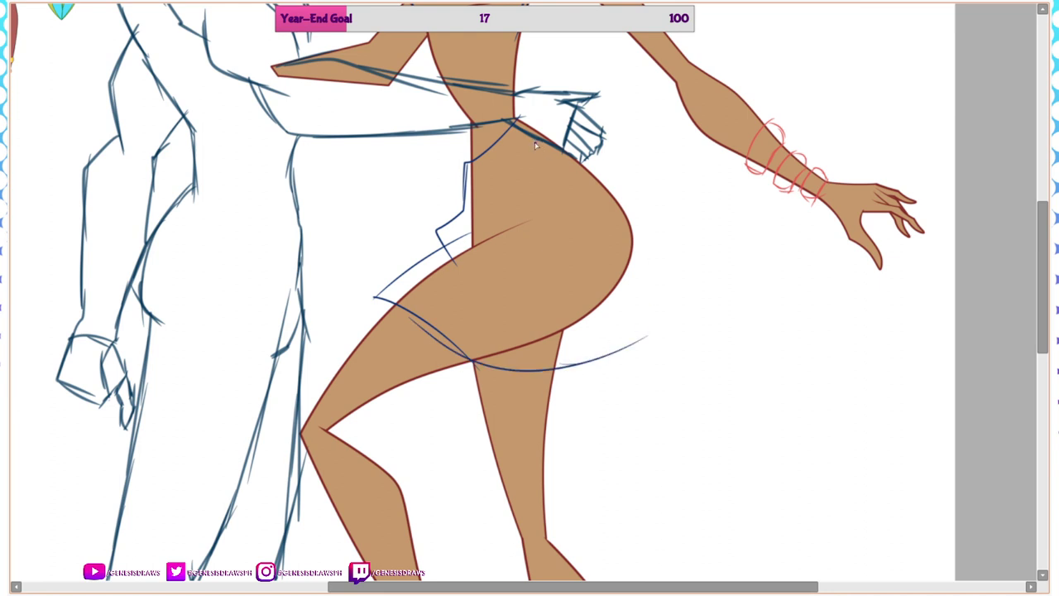
Sketch the skirt's flared back edge in blue, stepping out behind the hip and joining the lower hem
left_click_drag(581, 156, 707, 232)
mouse_move(666, 197)
left_mouse_down()
mouse_move(643, 273)
mouse_move(705, 296)
left_mouse_up()
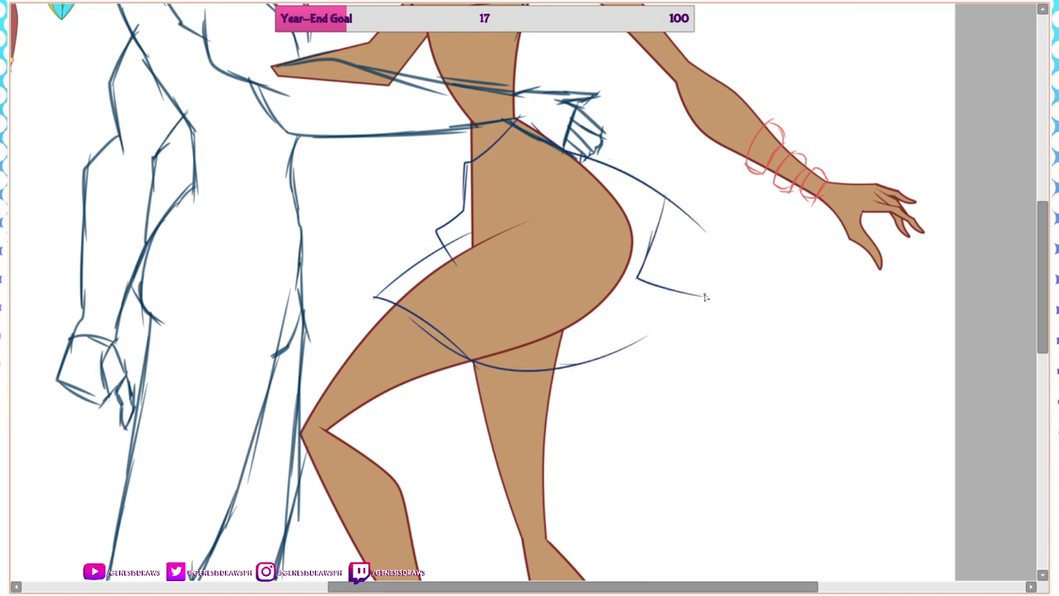
mouse_move(637, 281)
left_mouse_down()
mouse_move(699, 292)
mouse_move(637, 348)
left_mouse_up()
left_click_drag(691, 299, 625, 354)
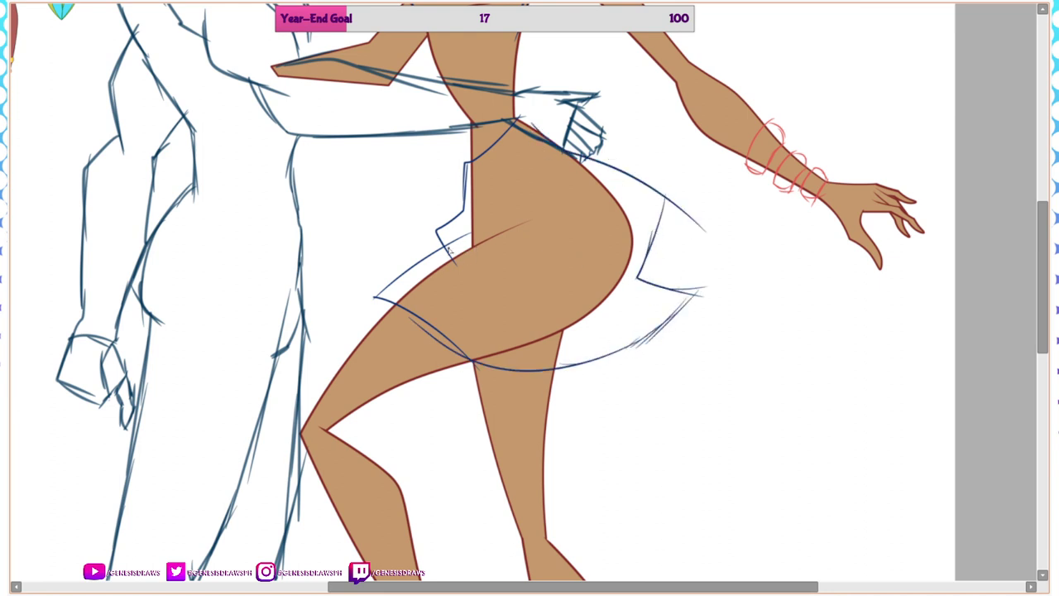
Sketch the hem of the skirt's upper tier in blue, curving across the hip from front to back
left_click_drag(433, 242, 465, 258)
mouse_move(482, 252)
left_mouse_down()
mouse_move(596, 282)
mouse_move(662, 250)
left_mouse_up()
left_click_drag(433, 249, 586, 288)
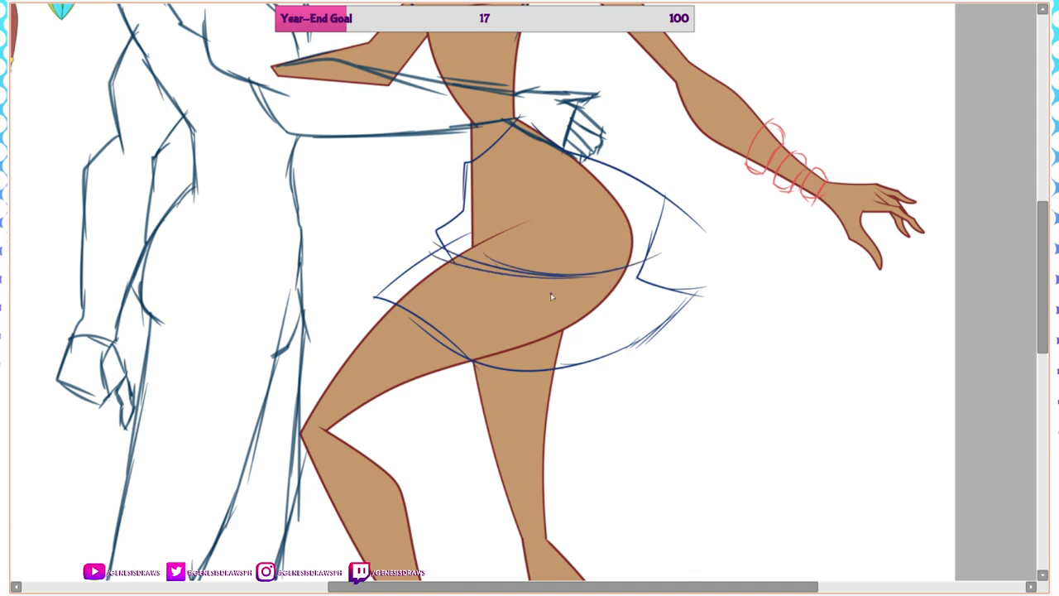
left_click_drag(511, 288, 664, 268)
scroll(749, 281, "down", 2)
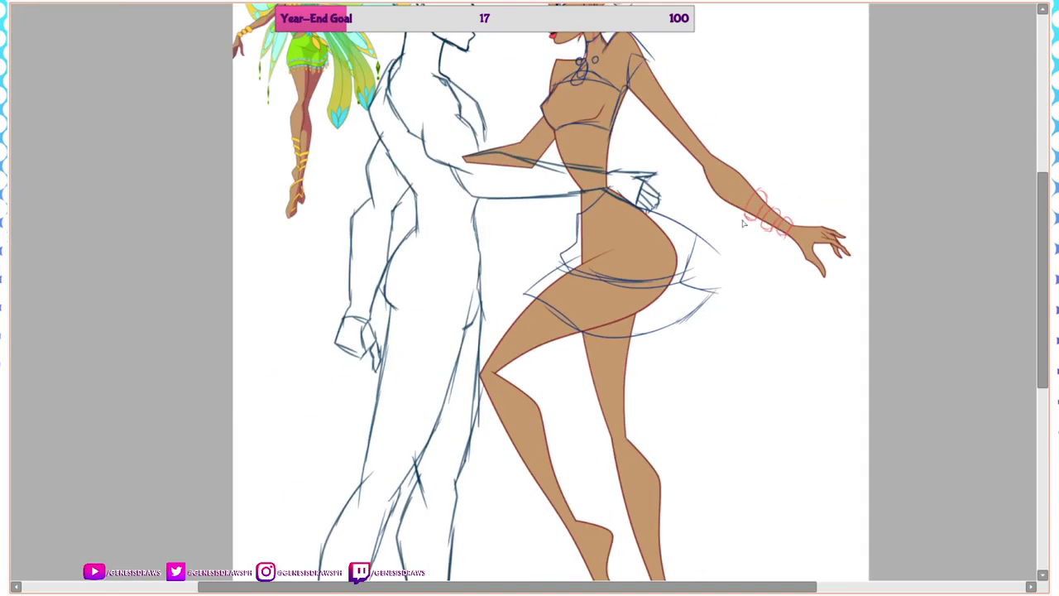
Sketch a small hanging bead in blue at the front corner of the skirt's lower hem
scroll(744, 223, "up", 3)
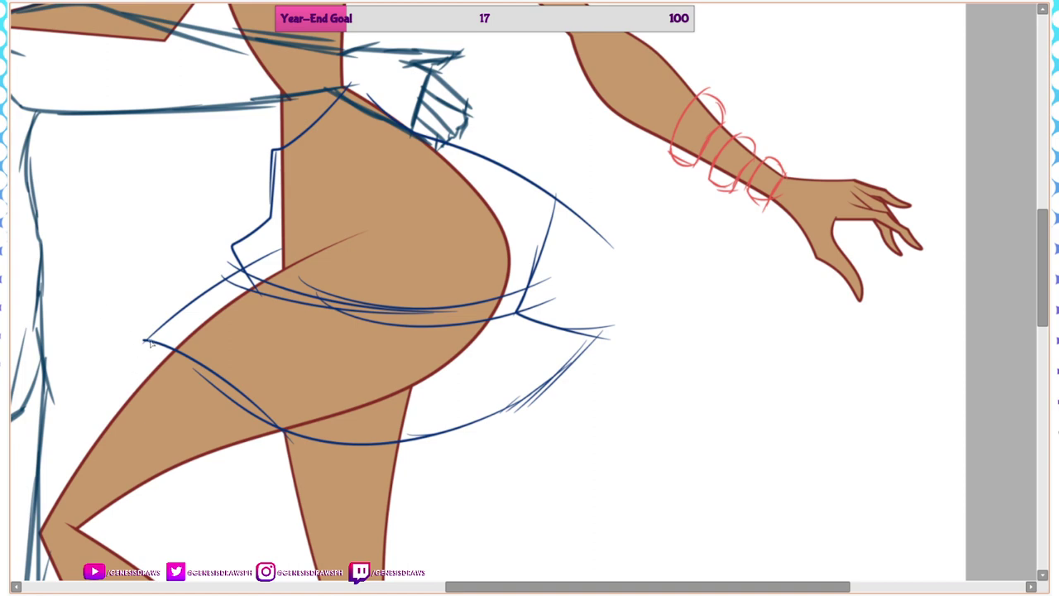
left_click_drag(149, 341, 141, 389)
scroll(351, 323, "down", 6)
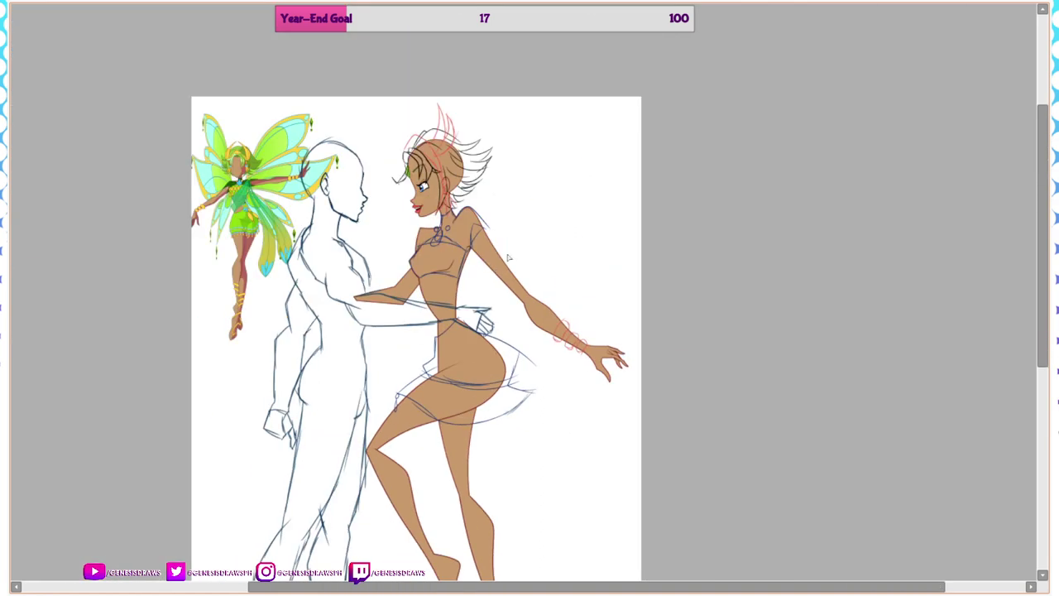
Sketch the scarf's front drape in blue, running from the girl's neck across her chest and tapering in front of her waist
scroll(474, 263, "up", 3)
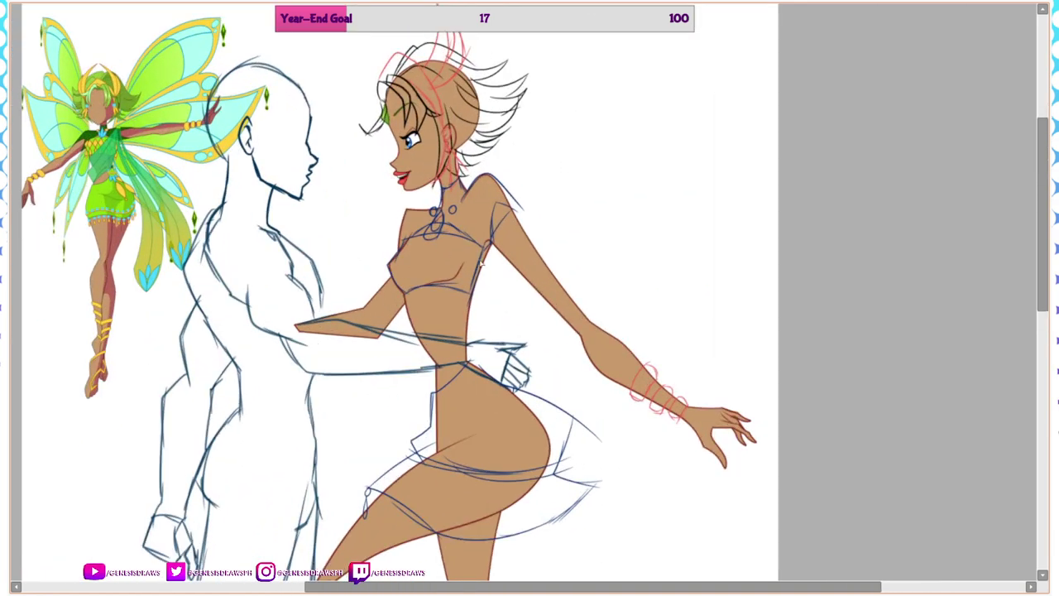
scroll(488, 252, "up", 1)
mouse_move(463, 162)
left_mouse_down()
mouse_move(455, 131)
mouse_move(364, 419)
left_mouse_up()
left_click_drag(449, 155, 395, 481)
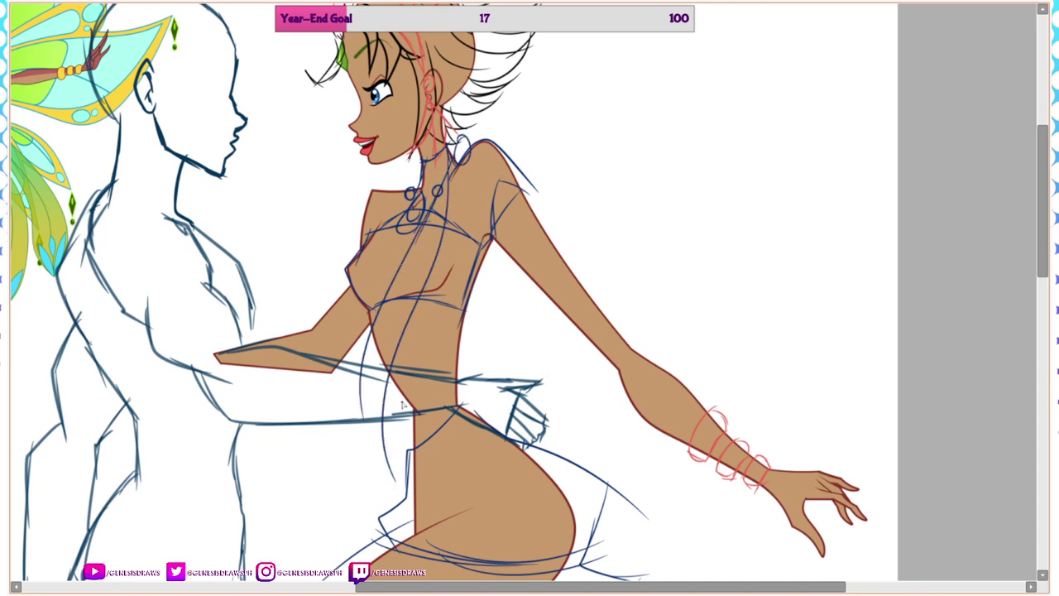
left_click_drag(361, 372, 383, 451)
Sketch the scarf's long back panels in blue, flowing from the shoulder behind her hips and tapering to a point
scroll(470, 159, "down", 3)
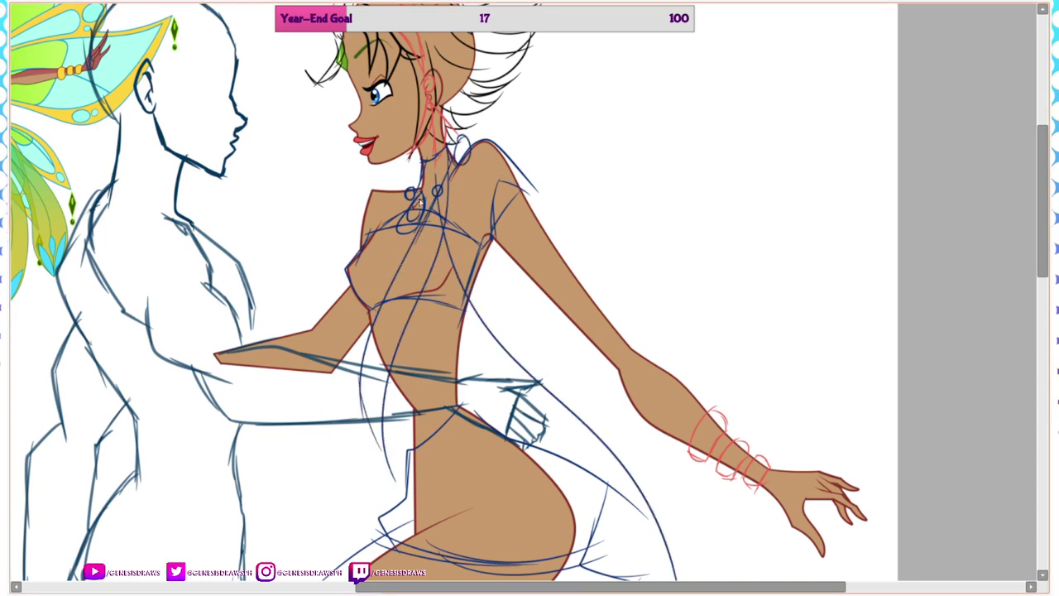
scroll(469, 160, "up", 1)
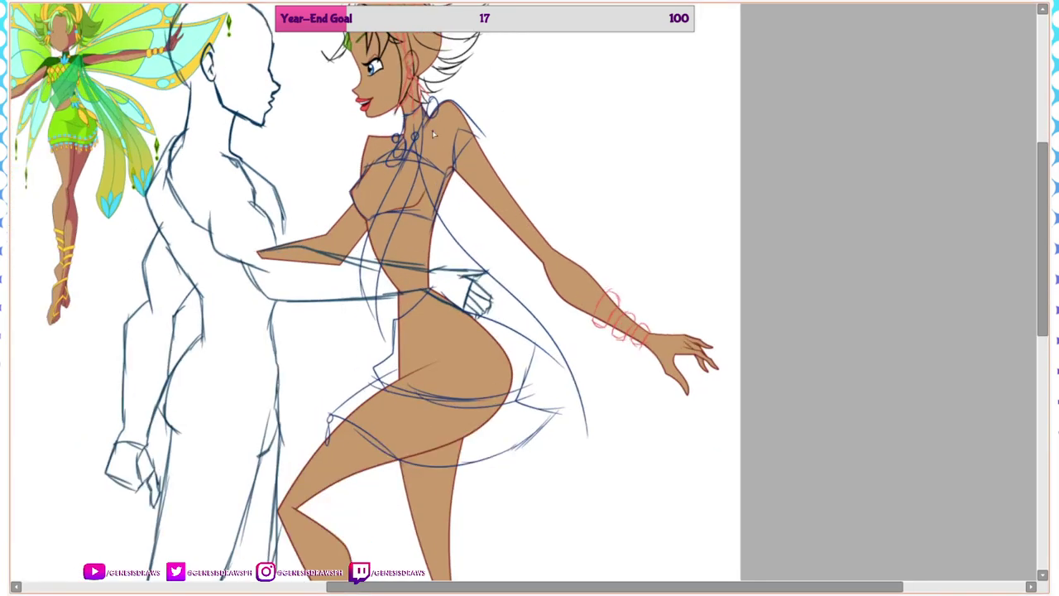
mouse_move(432, 132)
left_mouse_down()
mouse_move(579, 371)
mouse_move(530, 468)
left_mouse_up()
left_click_drag(455, 162, 587, 577)
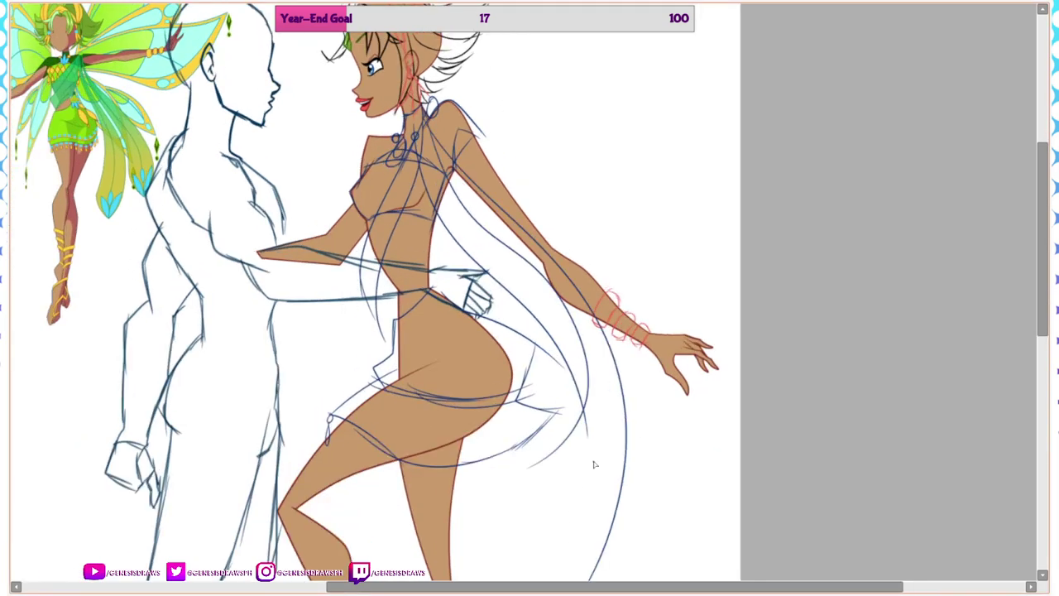
left_click_drag(586, 395, 583, 579)
left_click_drag(598, 497, 605, 541)
scroll(615, 255, "down", 4)
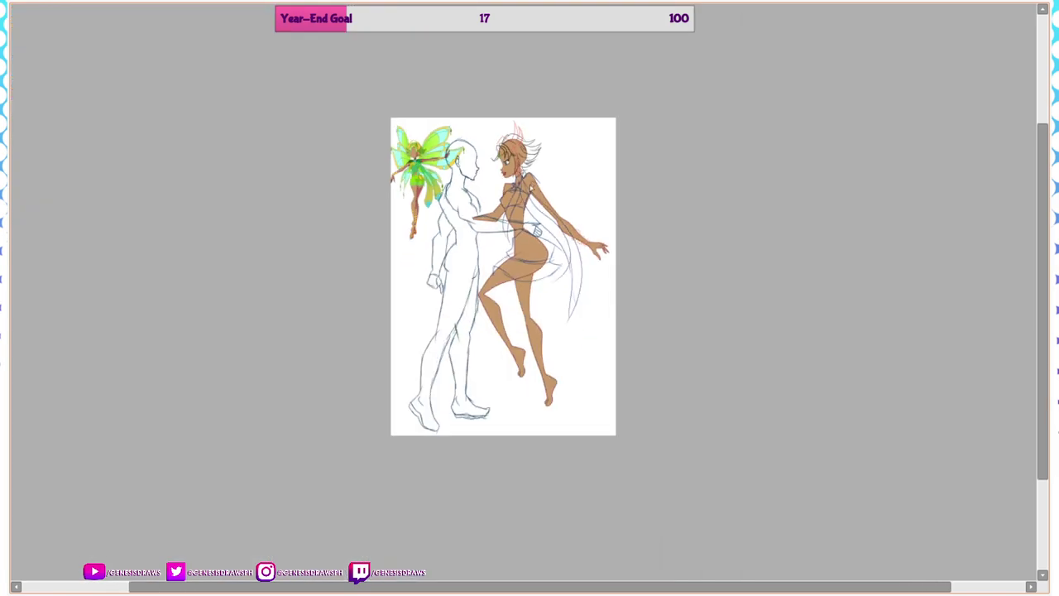
Check the couple sketch in a horizontally mirrored view and return to the normal orientation
scroll(607, 241, "up", 2)
key("Tab")
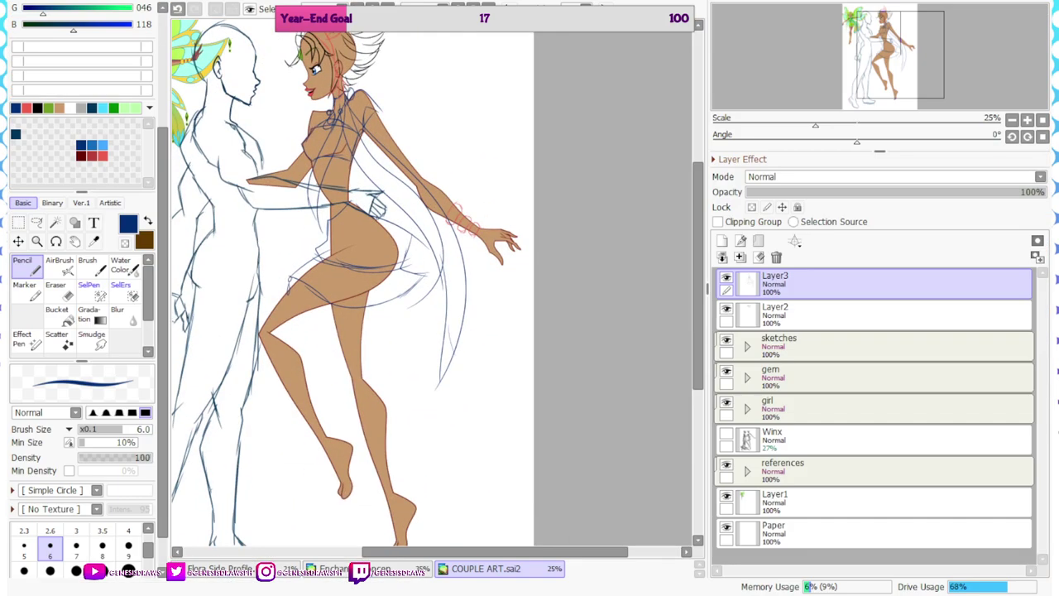
key("h")
key("h")
key("h")
key("h")
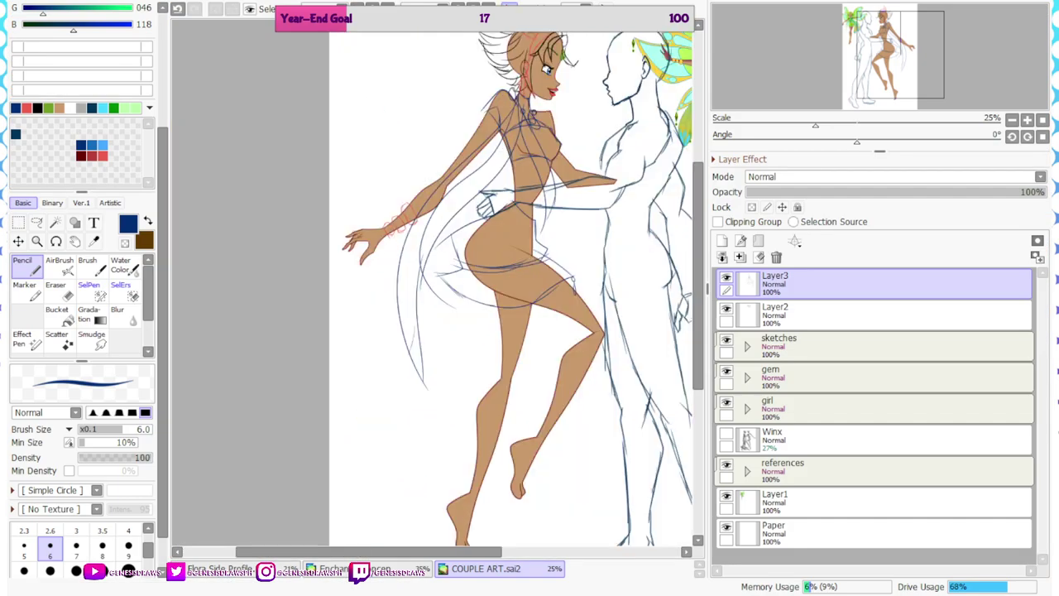
scroll(530, 311, "down", 3)
scroll(406, 187, "up", 2)
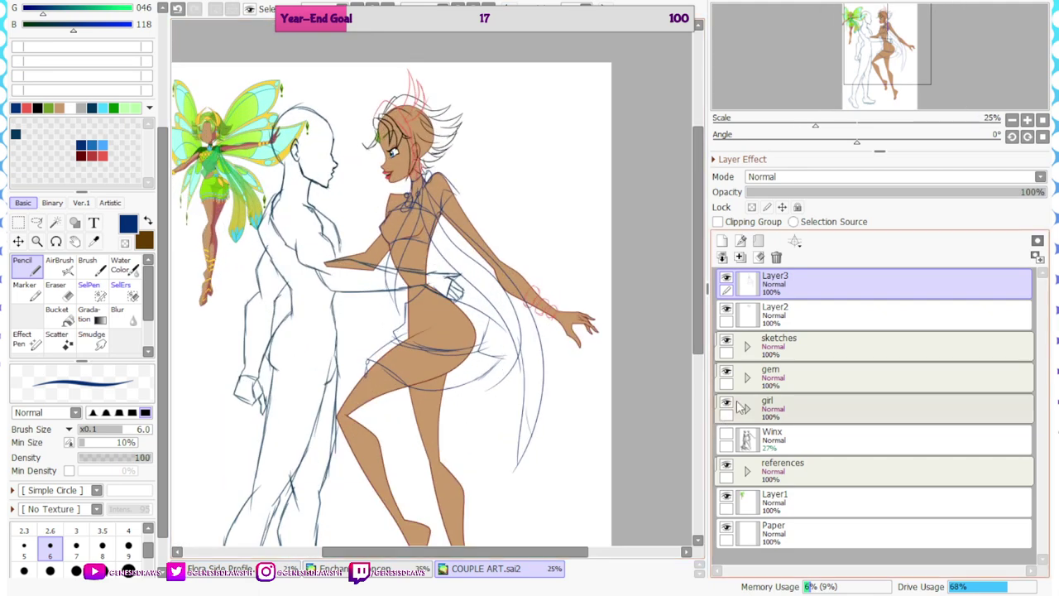
Open the Enchantix Wings image and bring its wing layer into COUPLE ART, directly above the Winx layer
left_click(799, 439)
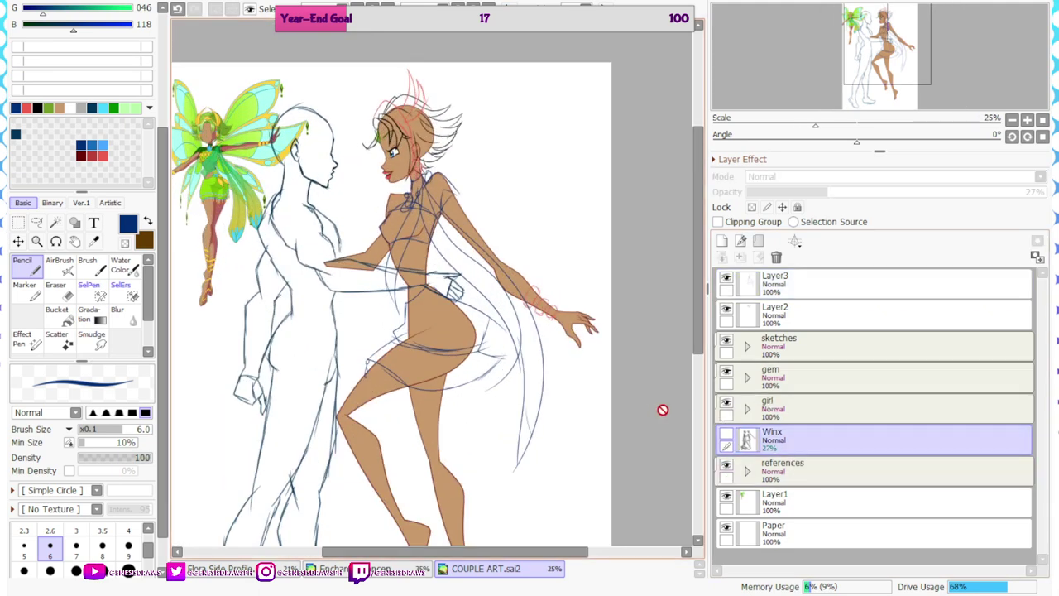
scroll(437, 308, "down", 3)
scroll(437, 307, "up", 2)
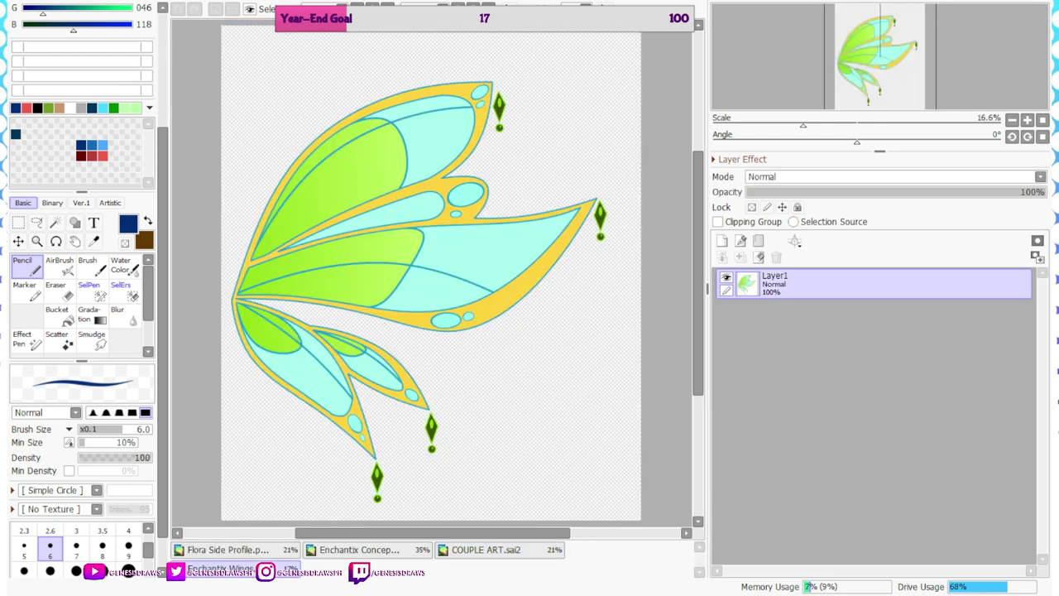
left_click(1031, 1)
left_click_drag(781, 278, 622, 187)
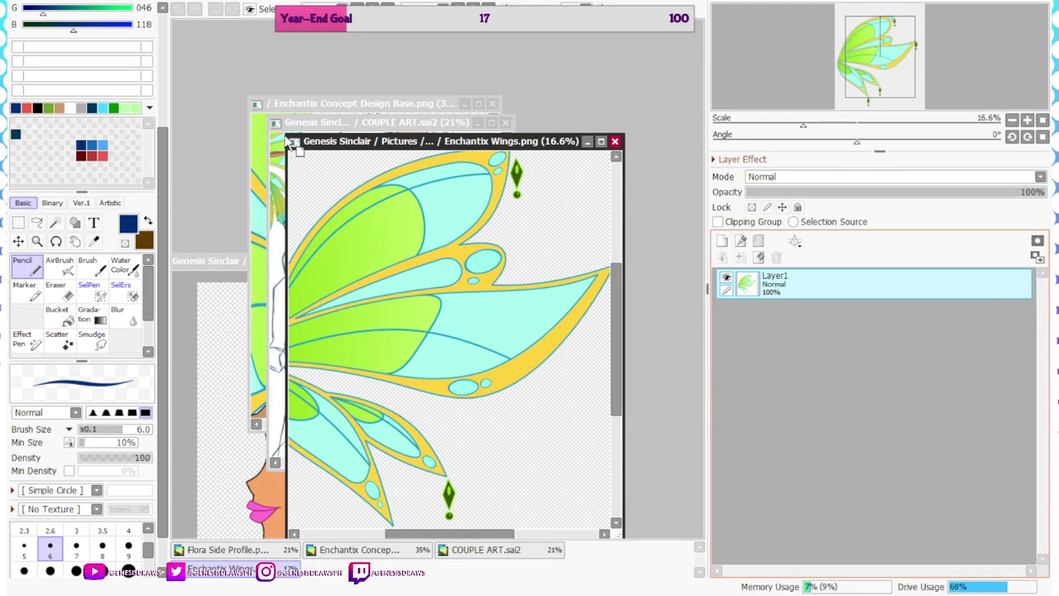
left_click(331, 122)
left_click(491, 123)
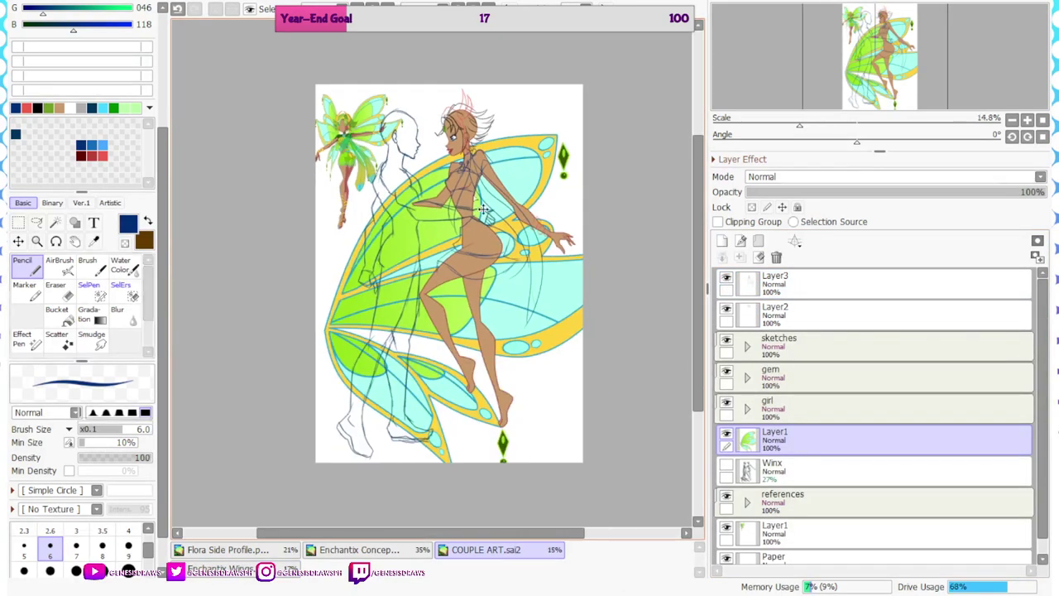
Scale down and rotate the wing, placing its base at the girl's upper back so it fans out behind her
key("ctrl+t")
scroll(568, 50, "down", 2)
left_click_drag(568, 49, 558, 168)
scroll(517, 221, "up", 3)
left_click_drag(518, 222, 558, 38)
scroll(502, 70, "down", 1)
scroll(492, 125, "up", 4)
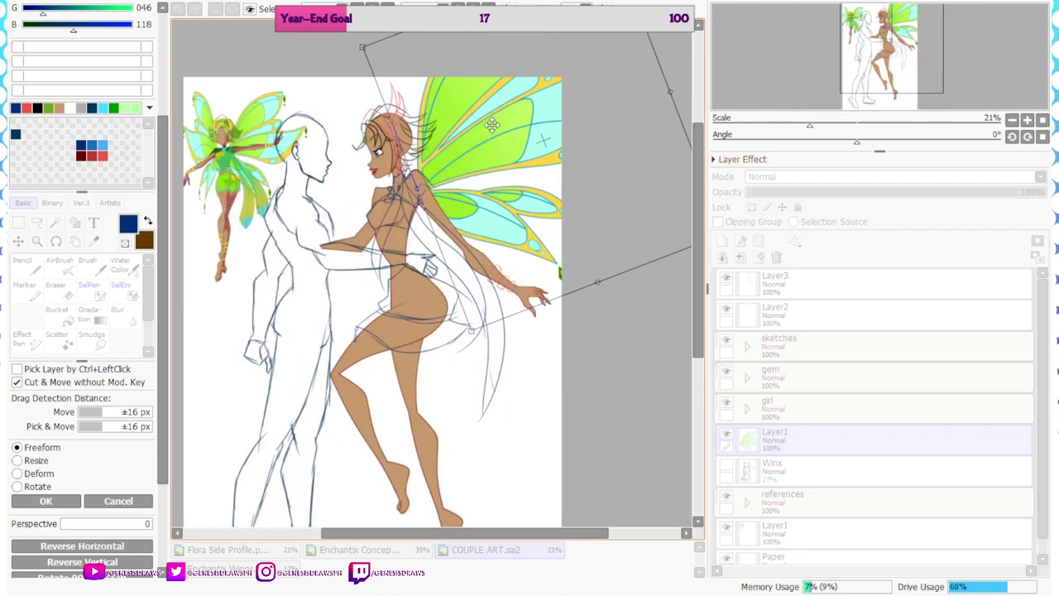
left_click_drag(492, 124, 485, 122)
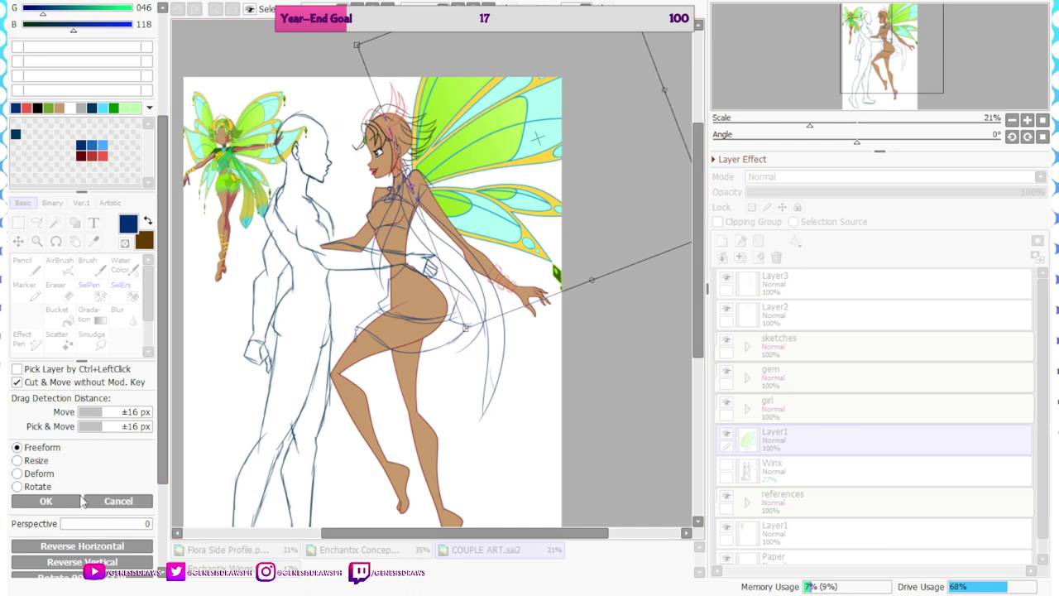
left_click(48, 501)
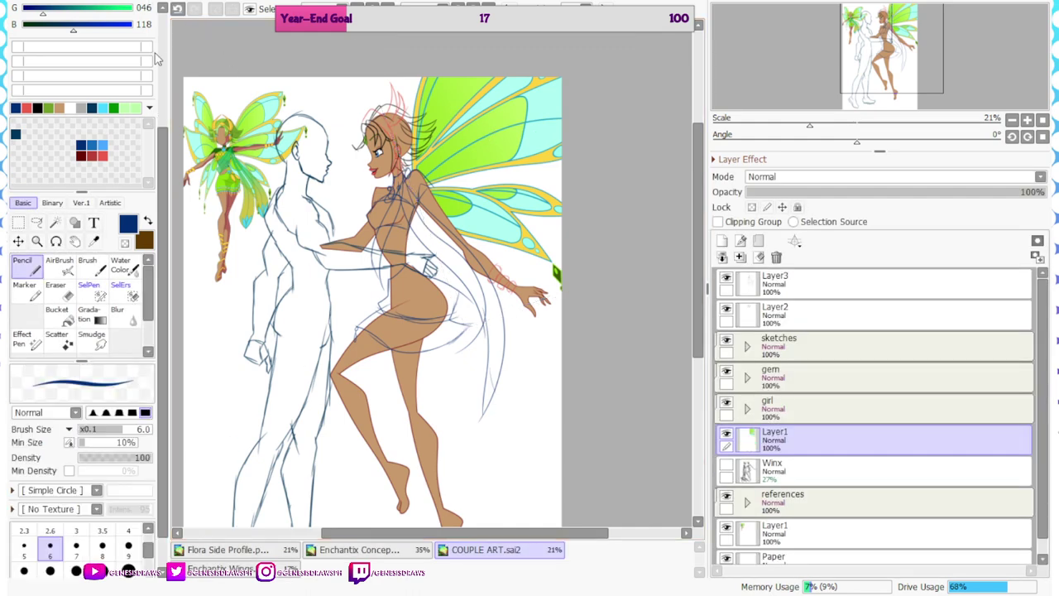
Duplicate the wing layer, transform the copy into a narrow far wing behind the girl's head, and place it beneath the original wing layer
key("ctrl+j")
key("ctrl+t")
scroll(474, 144, "down", 2)
left_click_drag(596, 120, 513, 96)
scroll(437, 134, "up", 3)
left_click_drag(452, 152, 405, 162)
key("Tab")
key("Tab")
left_click(46, 500)
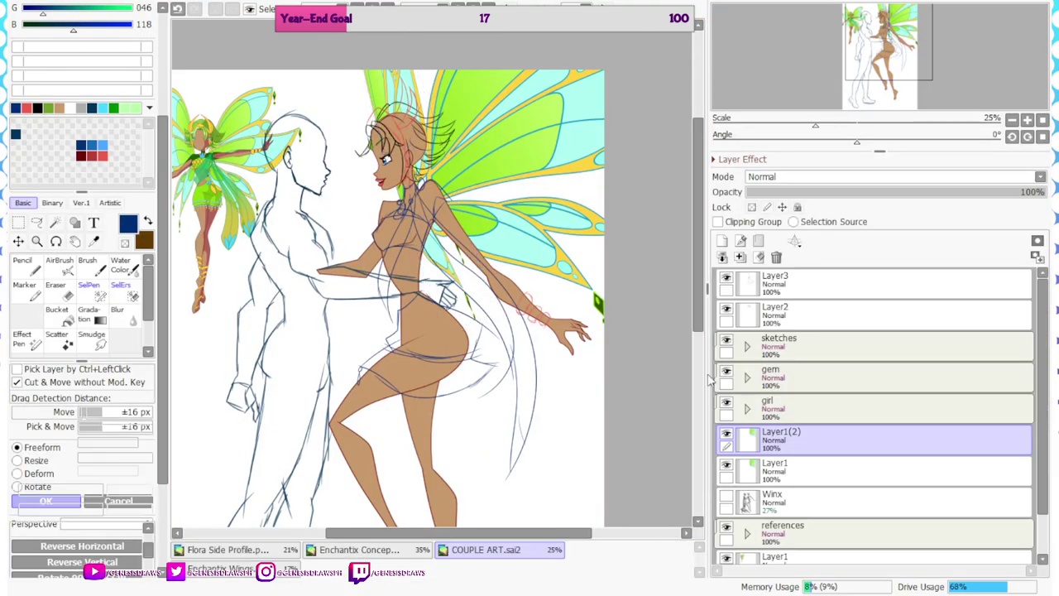
left_click_drag(806, 443, 815, 493)
scroll(439, 90, "down", 3)
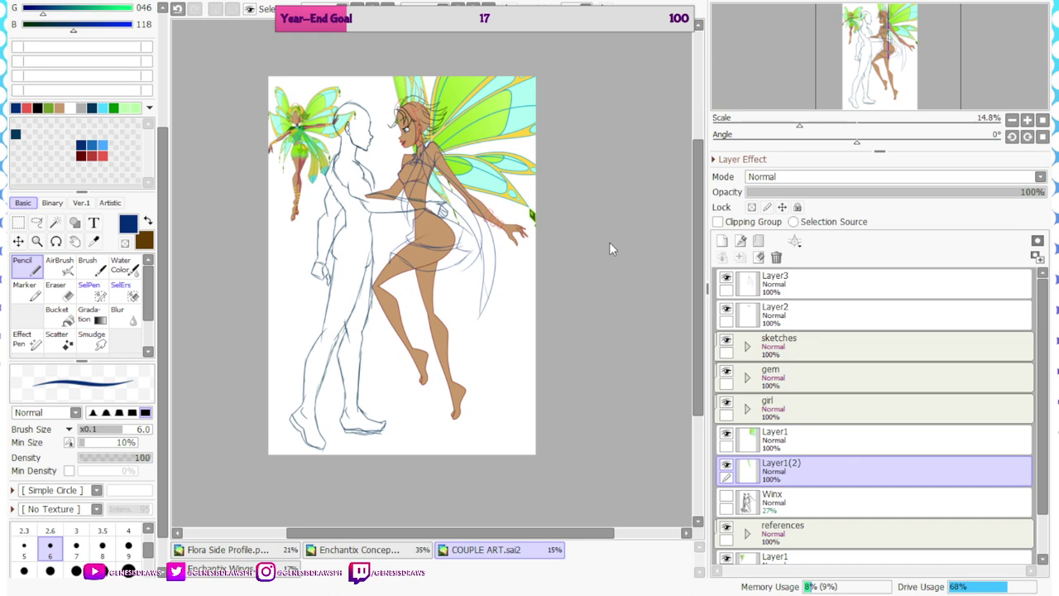
Extend the canvas on its right and top sides so both wings fit completely
key("Return")
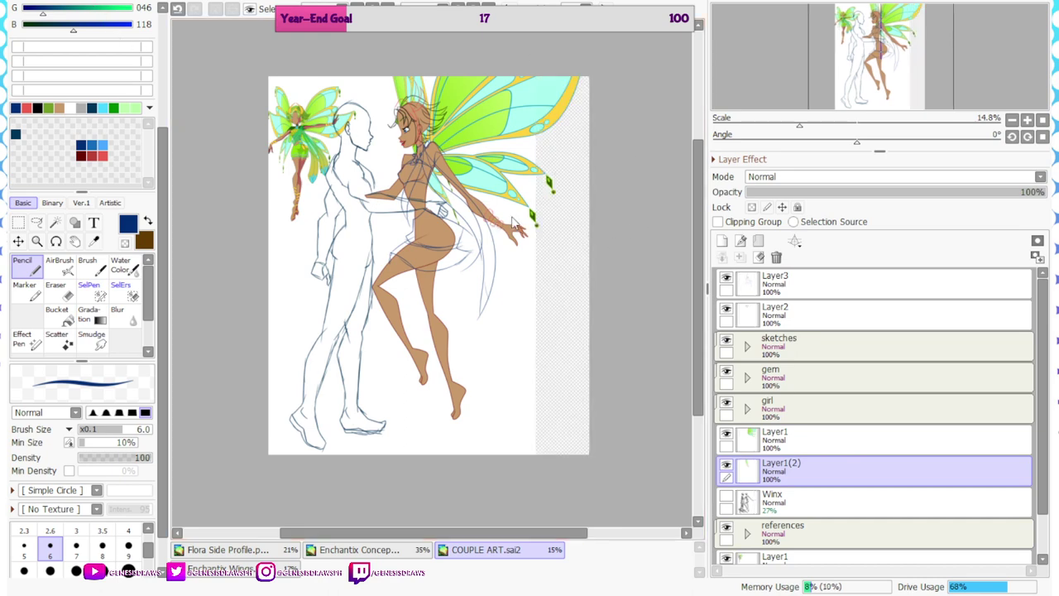
key("ctrl+z")
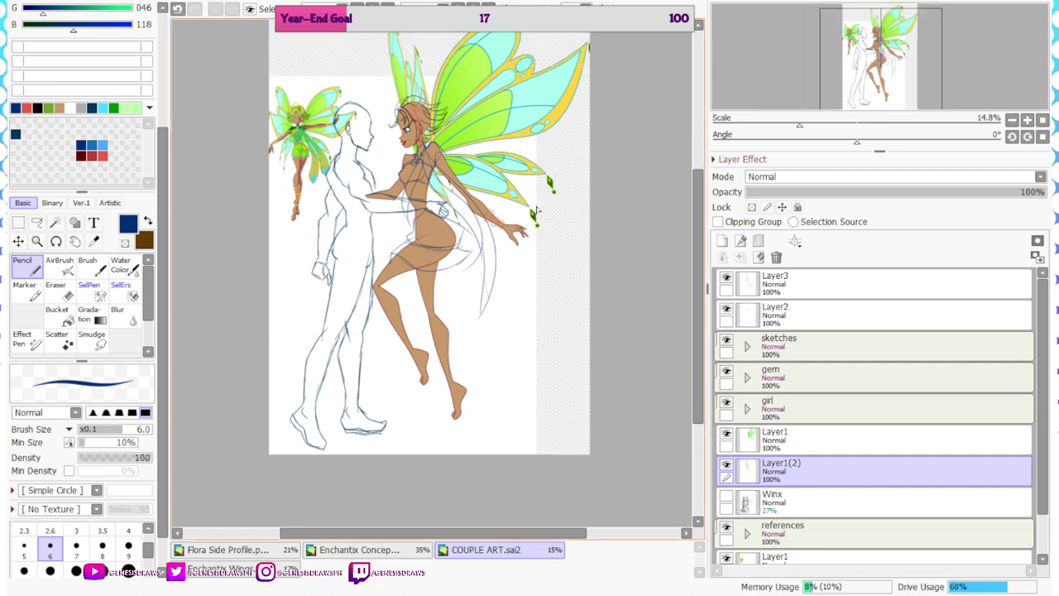
scroll(465, 168, "up", 2)
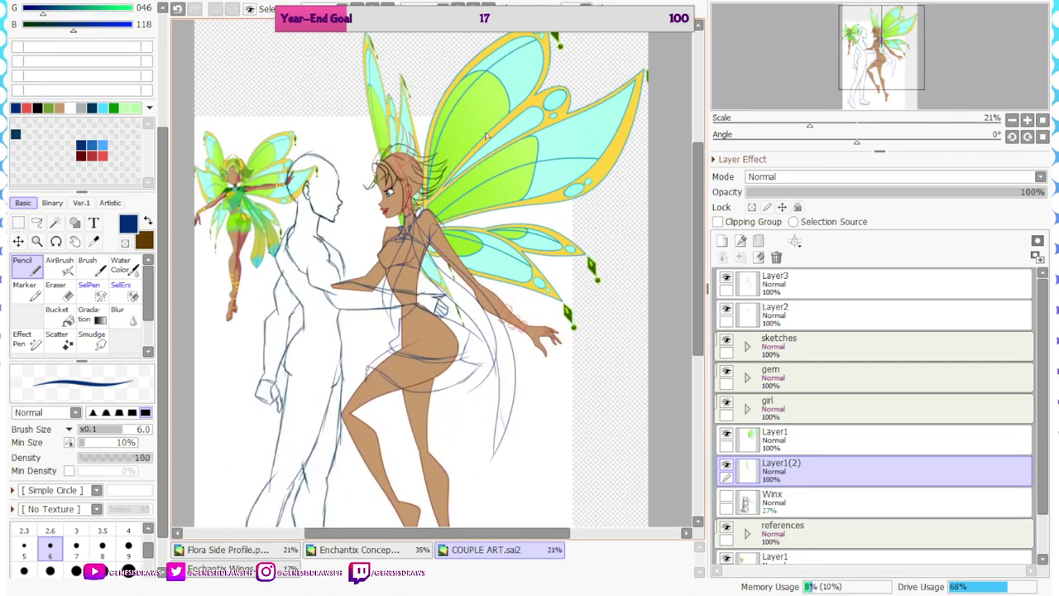
Merge the near wing layer down into its copy and shift the merged wings slightly to align with the girl's back
left_click(827, 436)
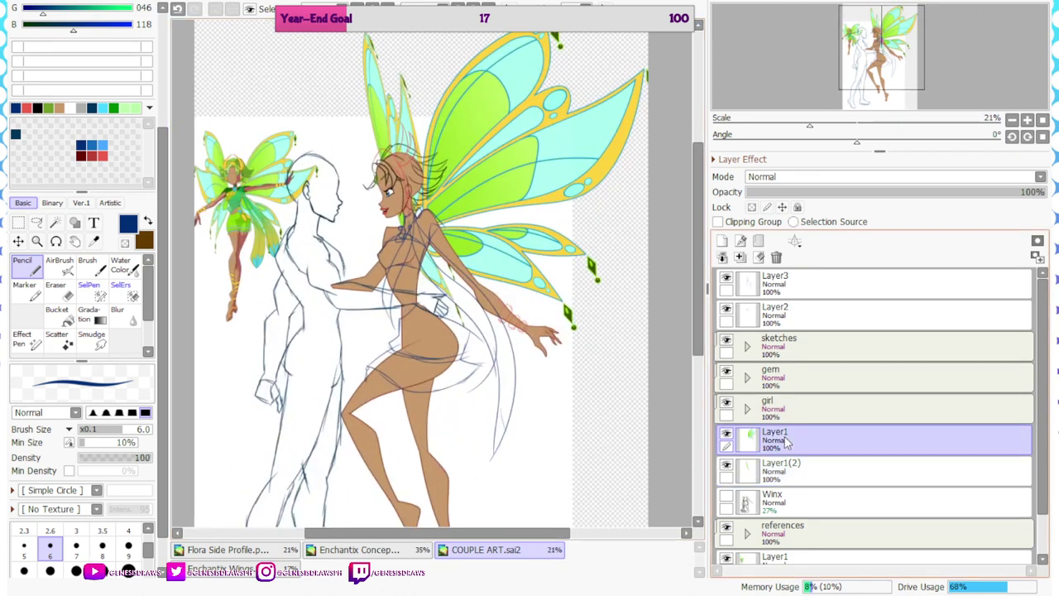
left_click(741, 256)
key("ctrl+t")
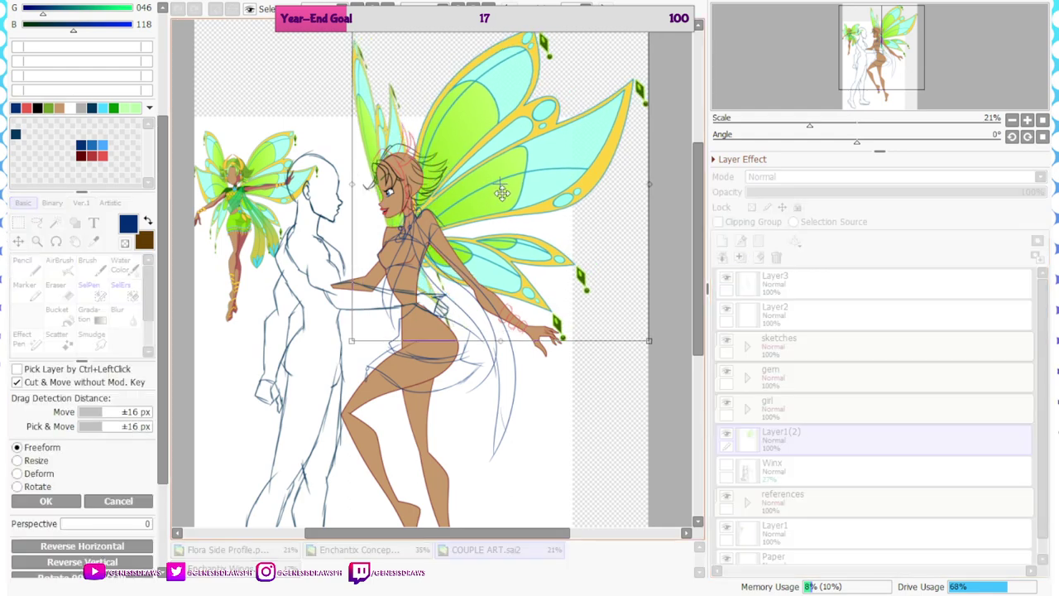
scroll(505, 186, "down", 1)
scroll(436, 176, "up", 2)
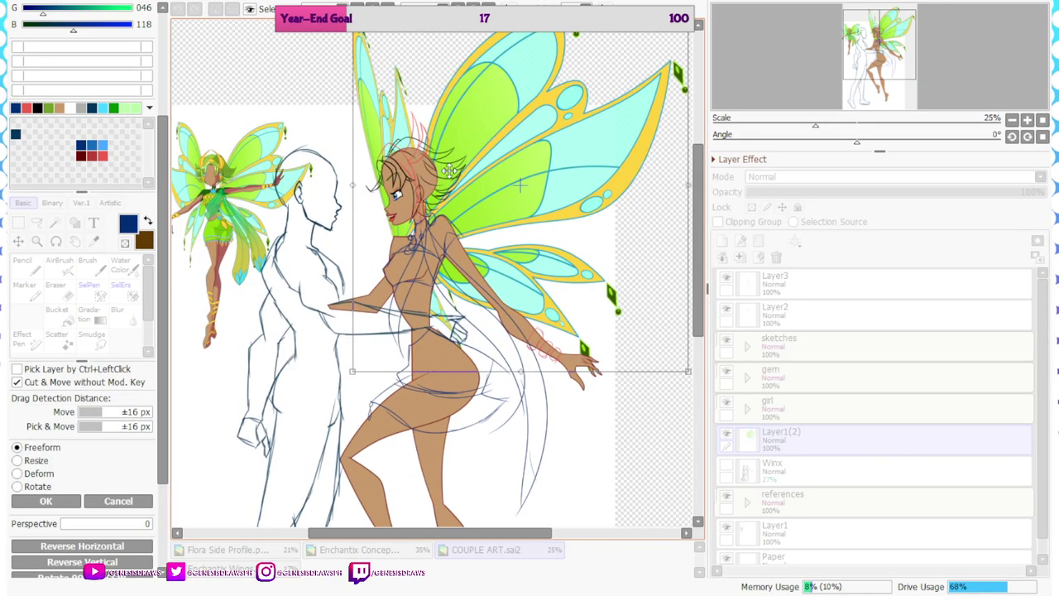
left_click_drag(451, 168, 454, 166)
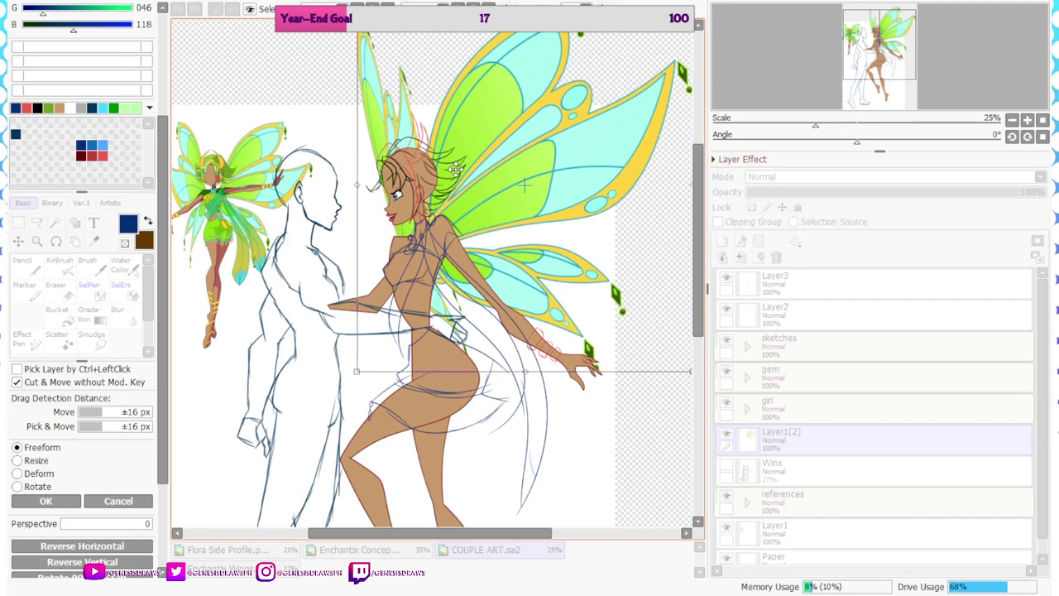
left_click(46, 500)
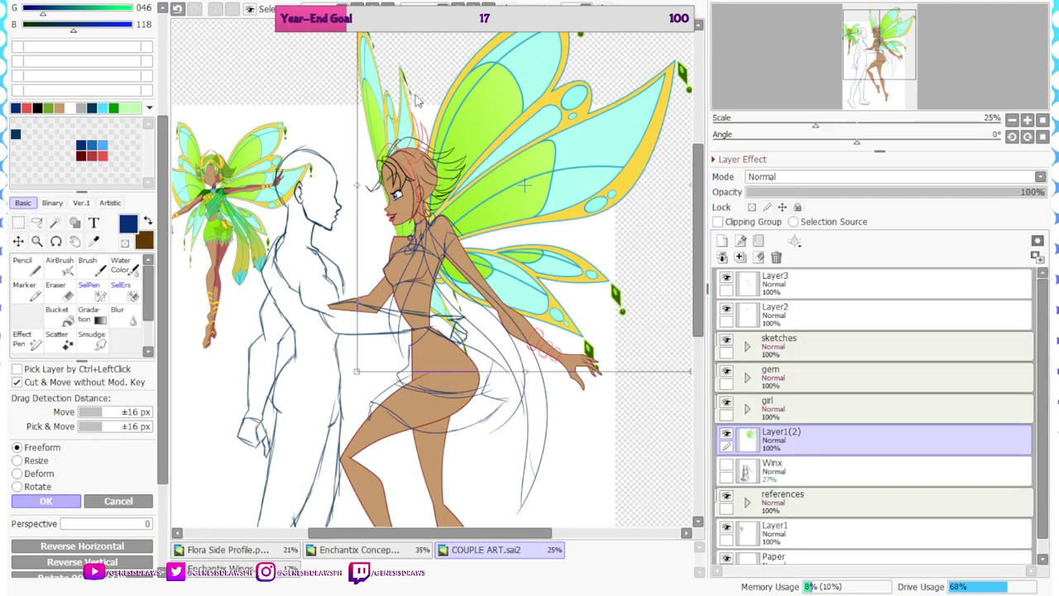
Delete the Paper layer and move the concept reference's Layer1 into the references folder
scroll(430, 447, "down", 2)
scroll(792, 402, "down", 1)
left_click(786, 547)
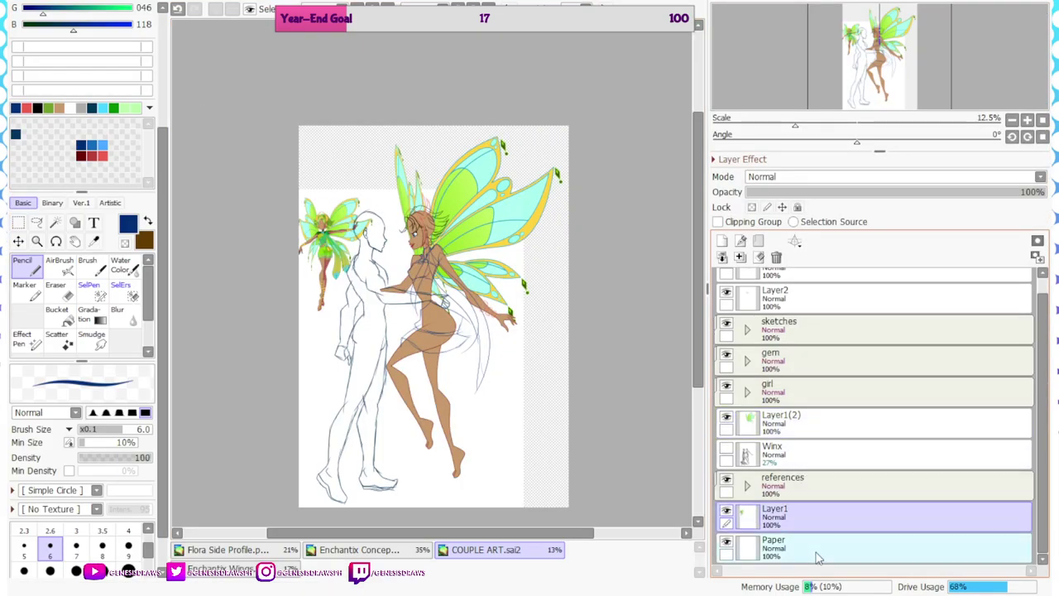
left_click(776, 258)
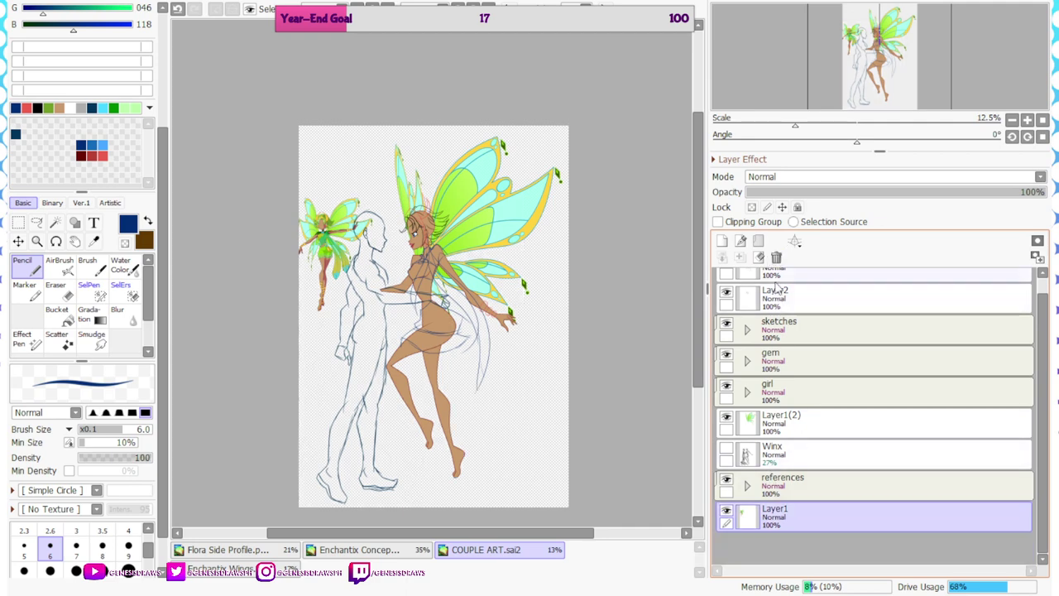
left_click_drag(768, 519, 770, 490)
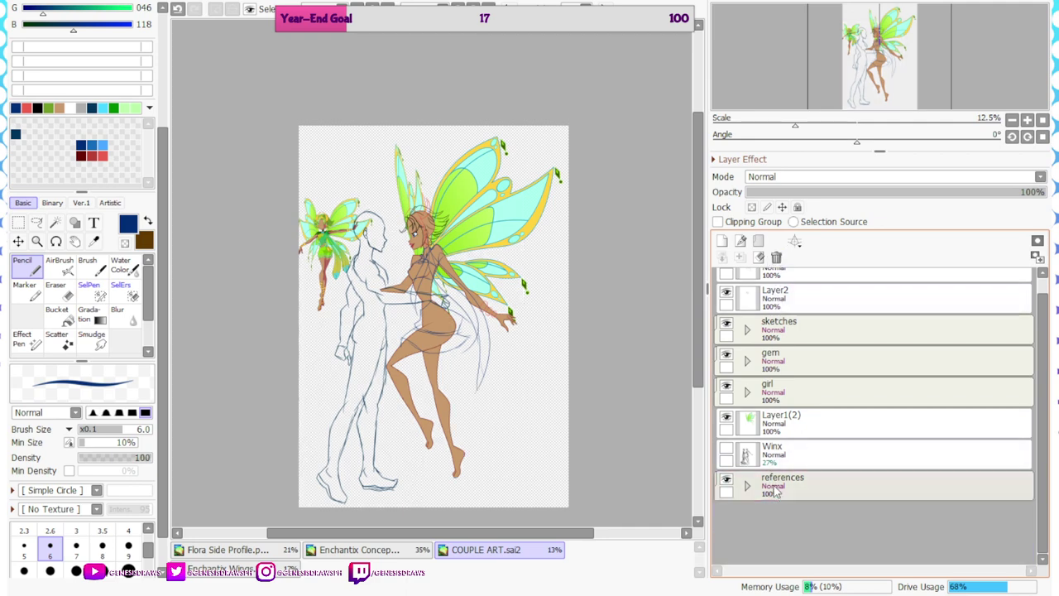
Rename the merged wing layer "wings"
left_click(770, 425)
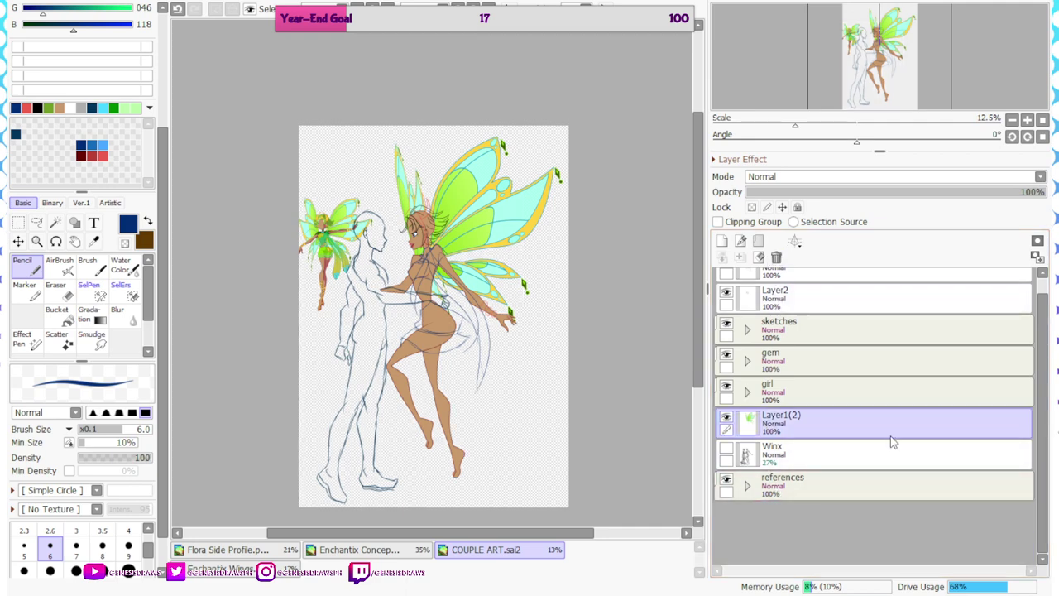
double_click(892, 436)
type("wings")
key("Return")
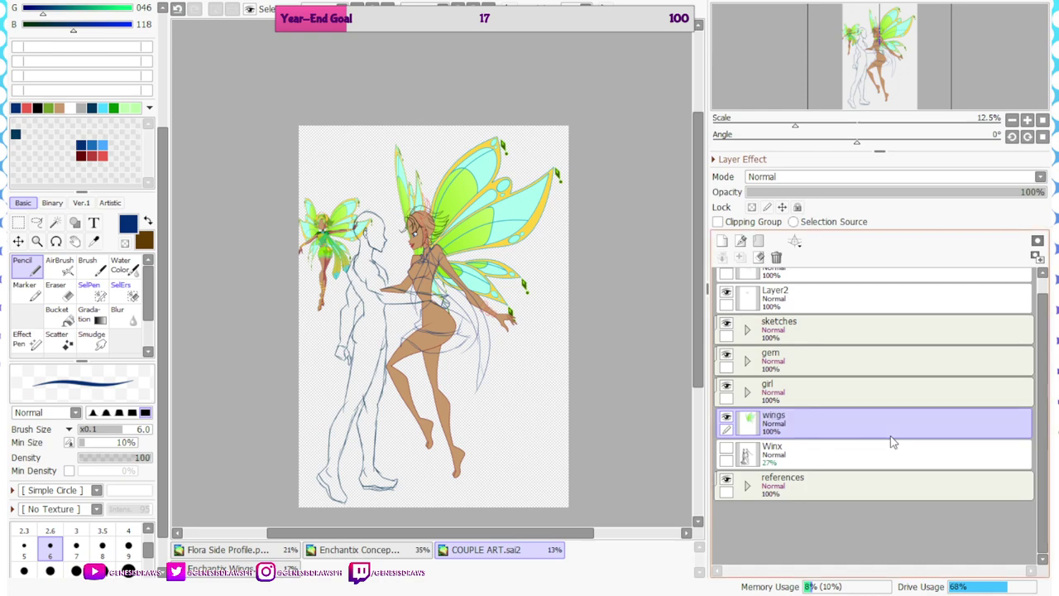
Hide the concept reference layer inside the references folder and collapse the folder
left_click(747, 486)
left_click(737, 510)
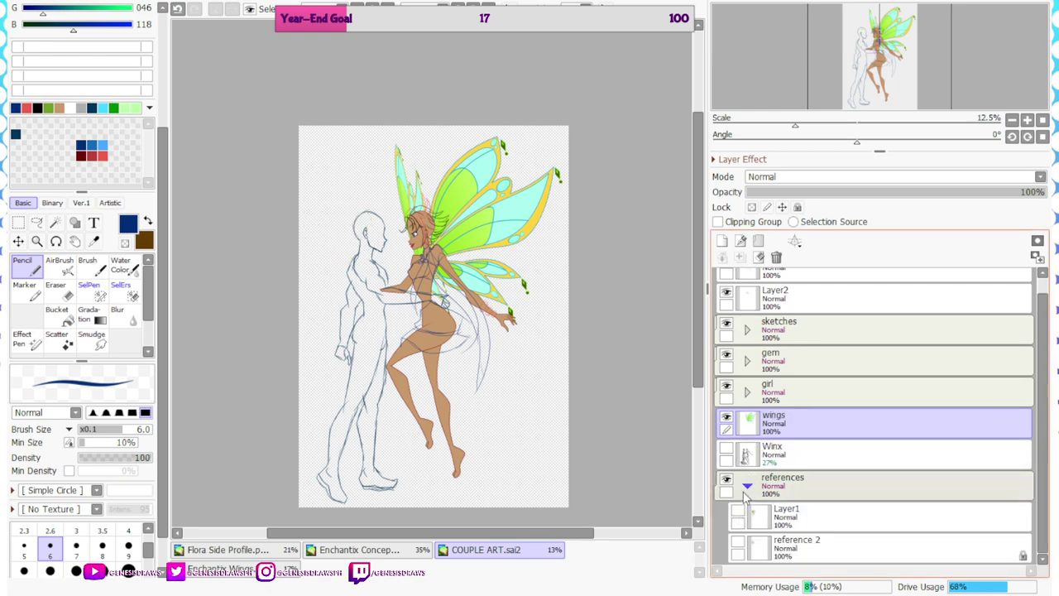
left_click(746, 488)
scroll(438, 279, "up", 6)
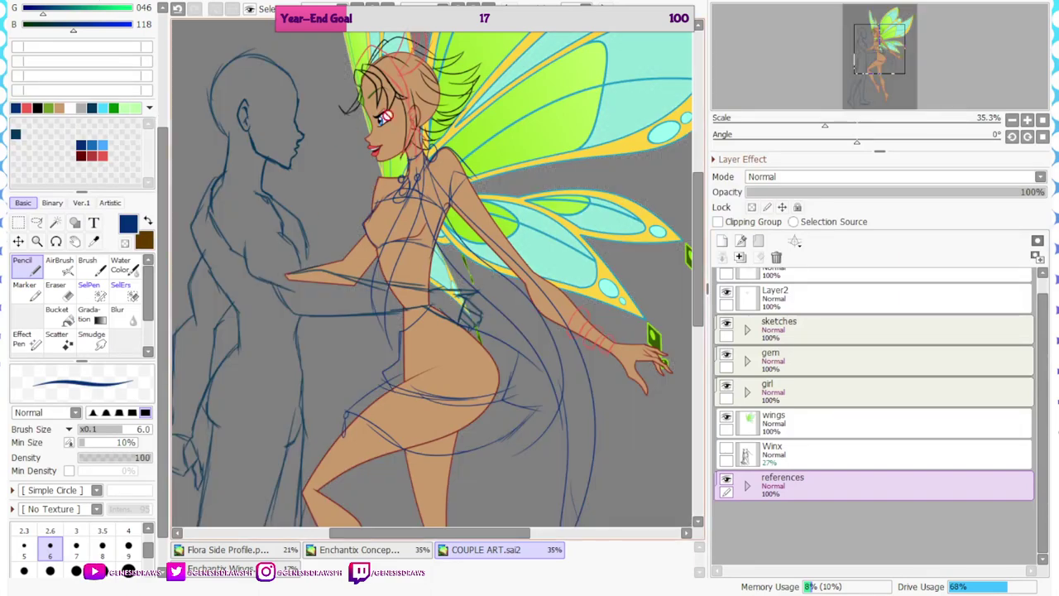
Examine the couple composition without the interface and mirrored horizontally, checking the poses and how the wings sit behind the girl
scroll(371, 35, "down", 1)
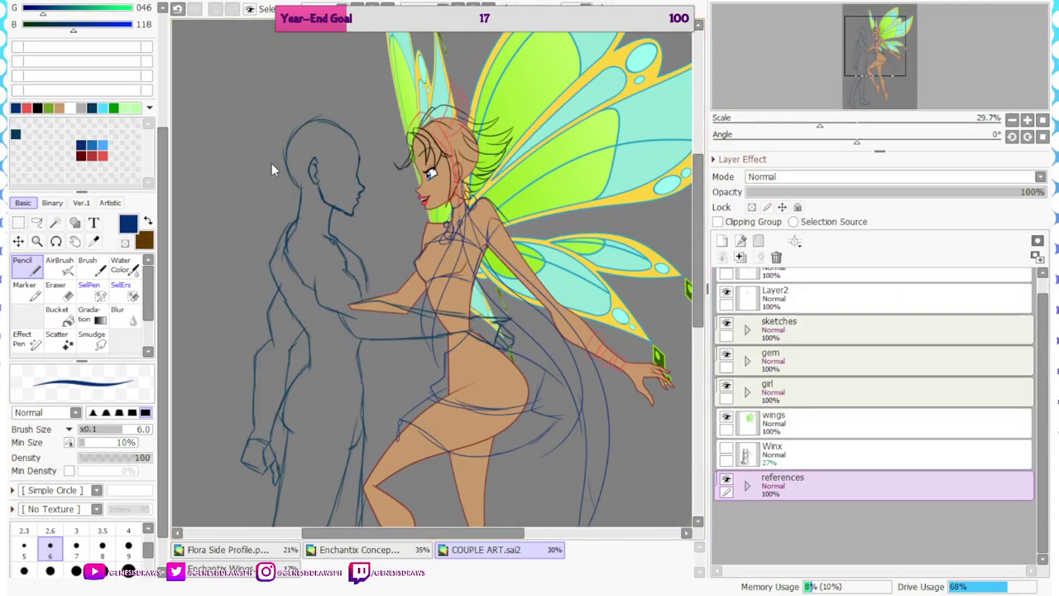
key("Tab")
scroll(422, 124, "down", 1)
key("Tab")
key("Tab")
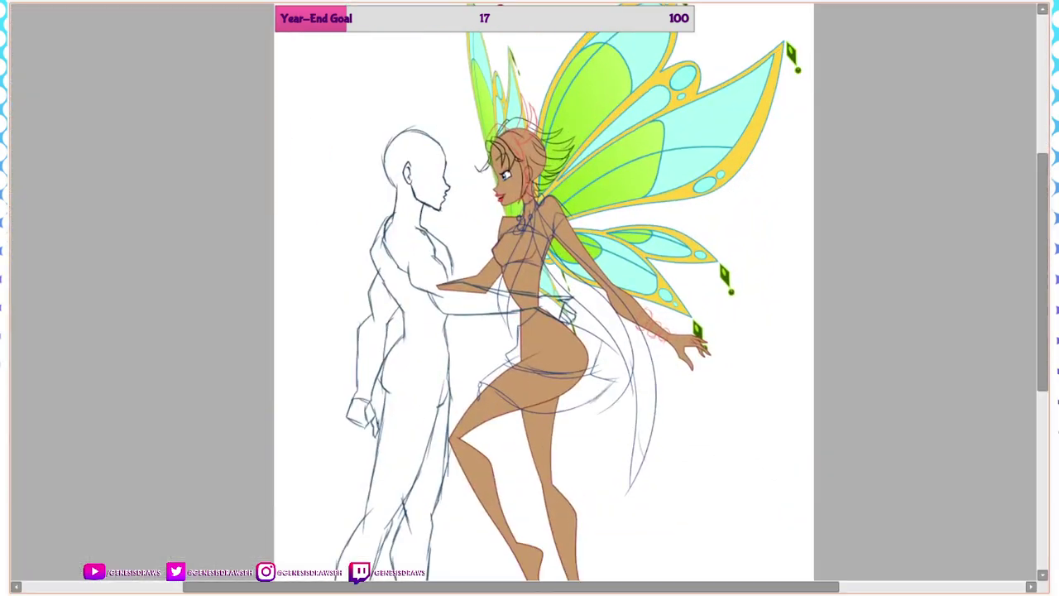
key("Tab")
key("h")
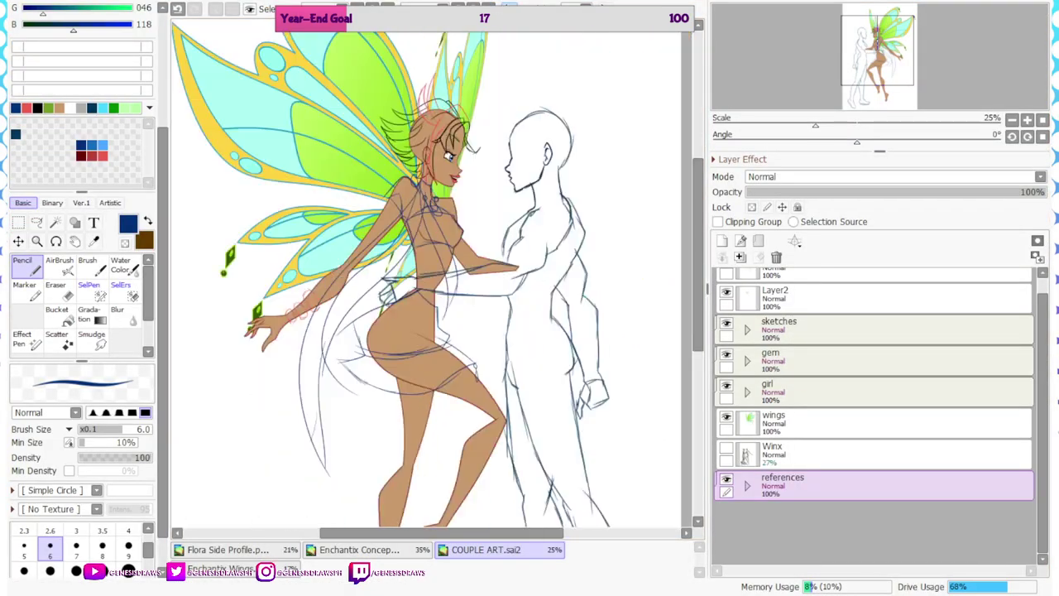
key("h")
key("h")
key("h")
key("h")
key("h")
Inspect the full page and the girl's head and torso at different magnifications to check the proportions and outfit sketch against the wings
scroll(470, 107, "down", 3)
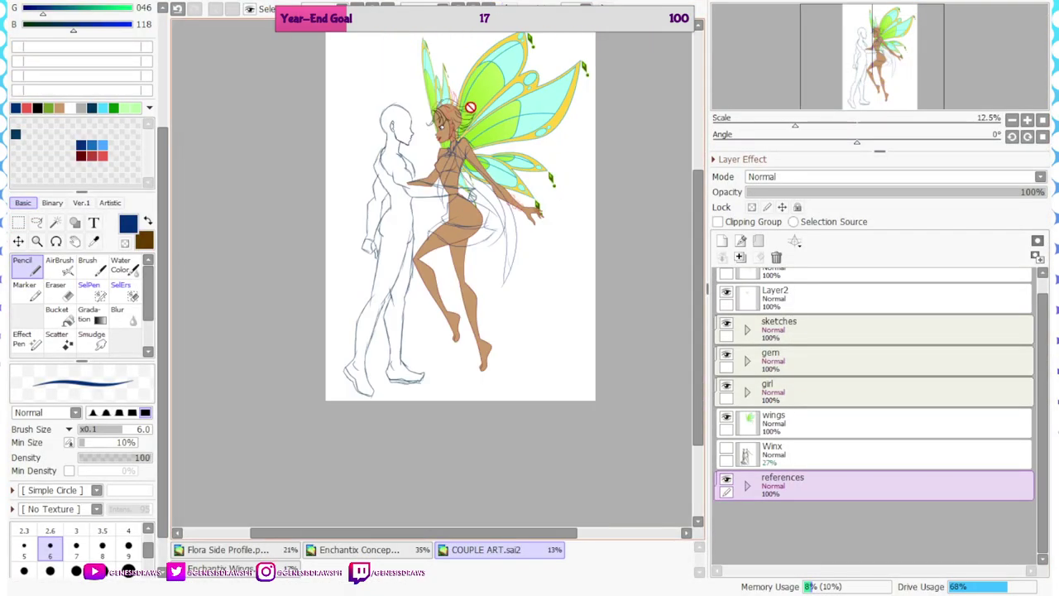
scroll(468, 214, "up", 2)
scroll(468, 213, "down", 2)
scroll(489, 186, "up", 4)
scroll(489, 186, "up", 2)
scroll(542, 380, "down", 3)
scroll(465, 184, "up", 3)
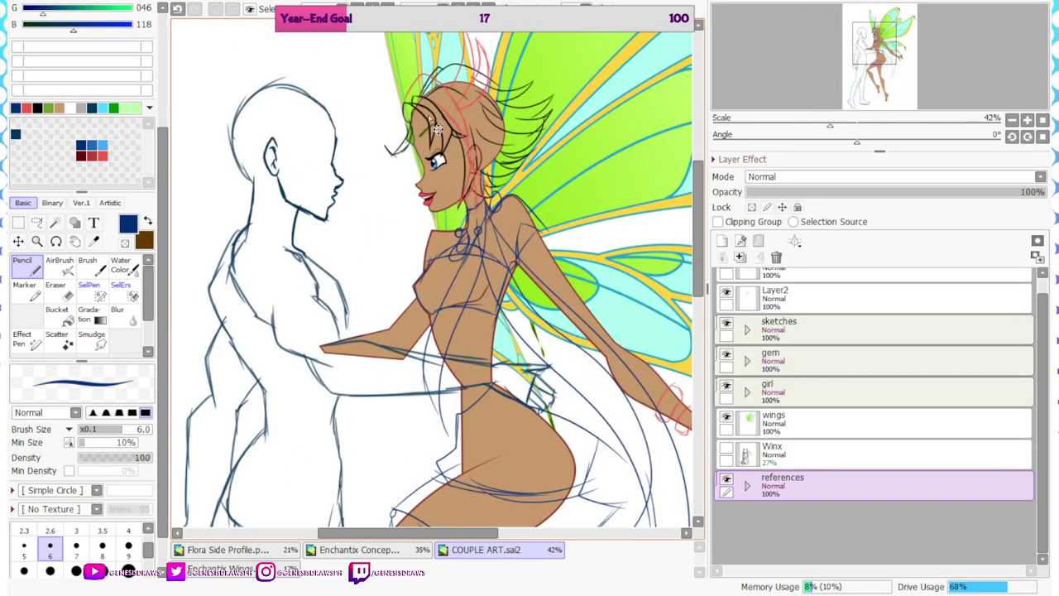
scroll(454, 91, "down", 3)
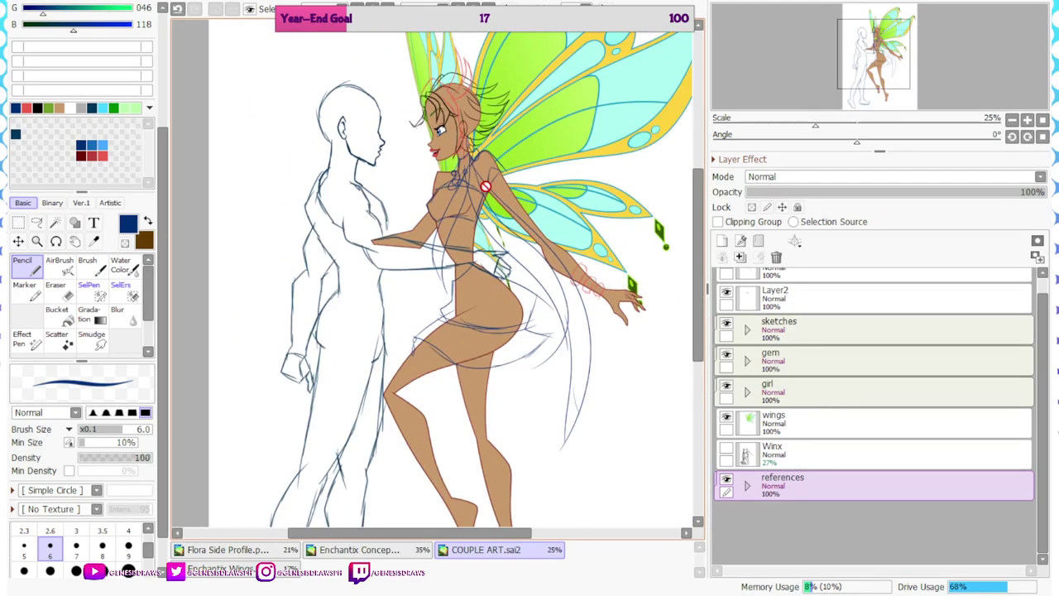